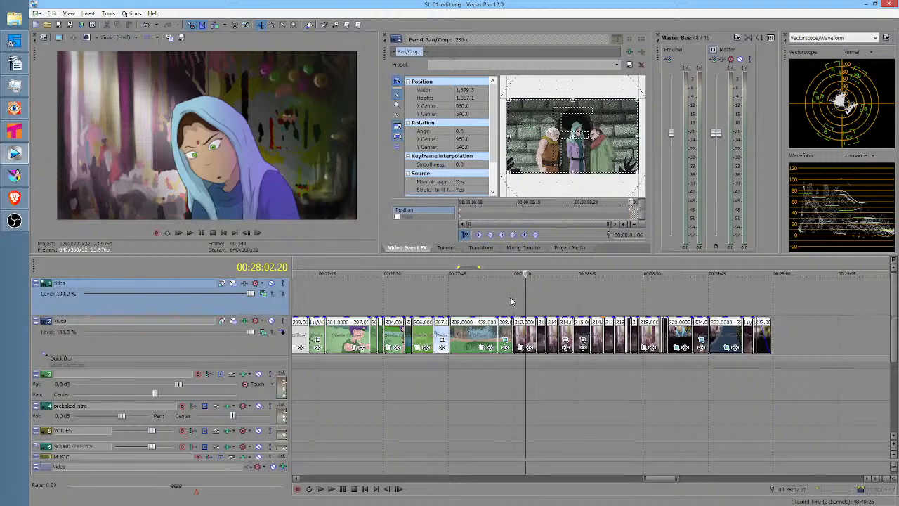
Look over the edited shots in the sequence around 00:26:00 to 00:28:00 on the video track
{"action": "left_click", "coordinate": [505, 299]}
{"action": "scroll", "coordinate": [509, 298], "scroll_direction": "down", "scroll_amount": 1}
{"action": "left_click", "coordinate": [509, 298]}
{"action": "scroll", "coordinate": [527, 296], "scroll_direction": "down", "scroll_amount": 1}
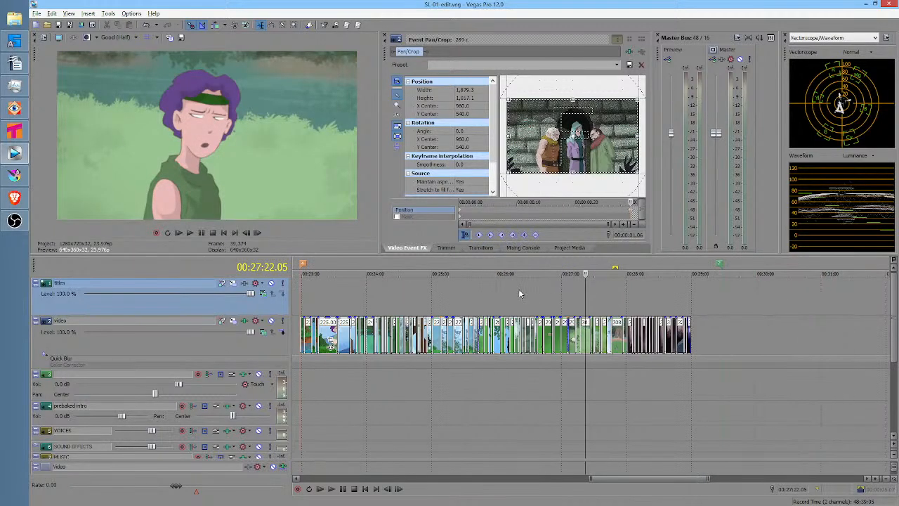
{"action": "left_click", "coordinate": [502, 297]}
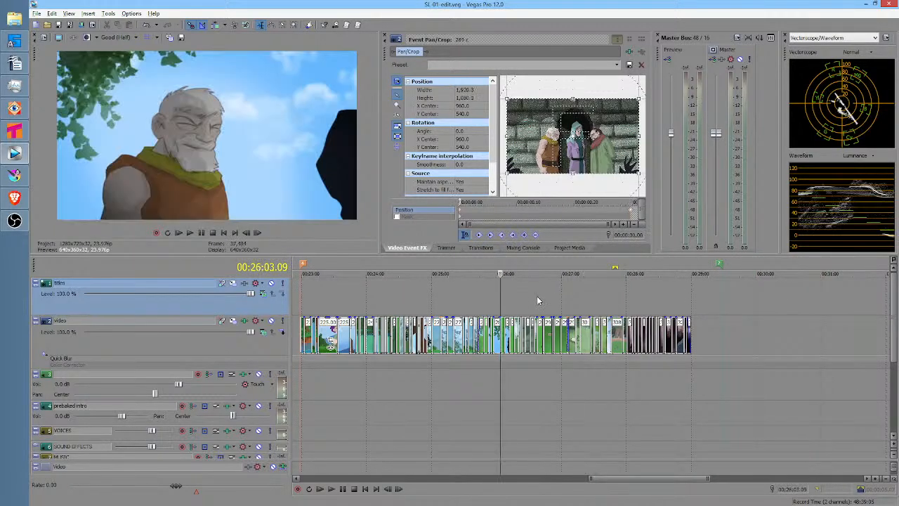
{"action": "scroll", "coordinate": [537, 295], "scroll_direction": "up", "scroll_amount": 2}
{"action": "scroll", "coordinate": [612, 312], "scroll_direction": "right", "scroll_amount": 5}
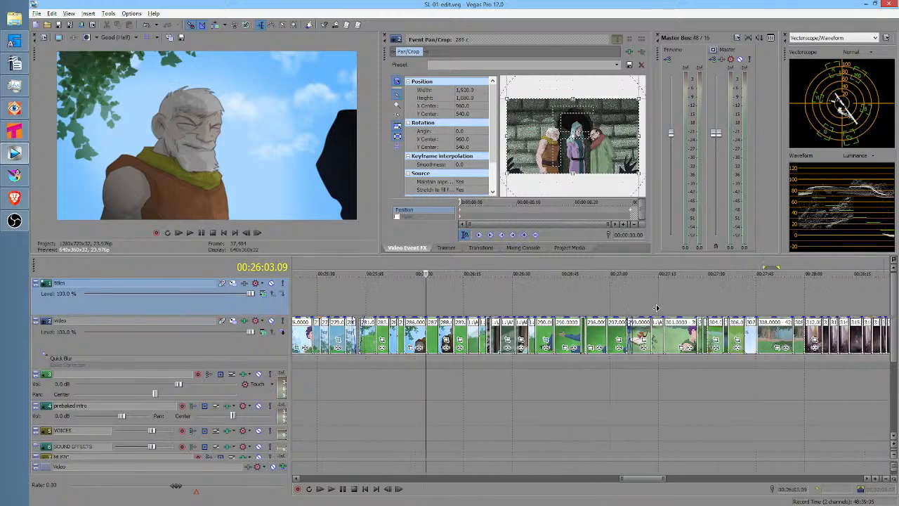
Mark the time ranges from about 00:26:45 to 00:27:16 and 00:27:24 to 00:27:45 to review their shots
{"action": "left_click", "coordinate": [490, 302]}
{"action": "left_click_drag", "start_coordinate": [490, 303], "coordinate": [588, 314]}
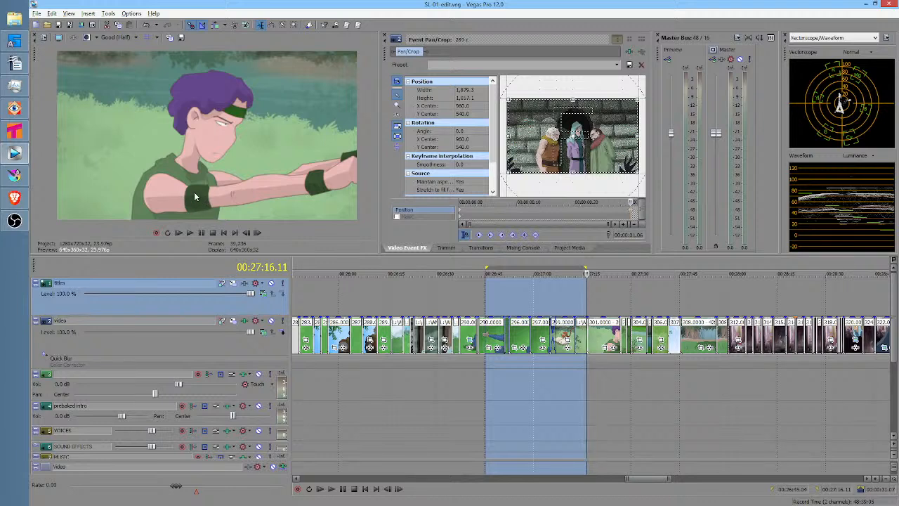
{"action": "left_click_drag", "start_coordinate": [588, 300], "coordinate": [743, 308]}
{"action": "scroll", "coordinate": [604, 308], "scroll_direction": "up", "scroll_amount": 3}
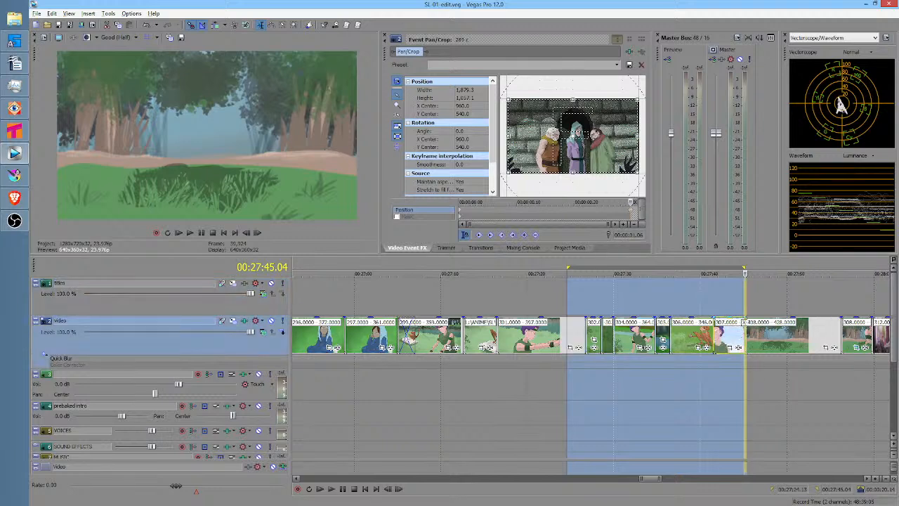
Play the sequence from about 00:27:40 and from the start of the hooded woman's shot near 00:28:00
{"action": "left_click", "coordinate": [716, 295]}
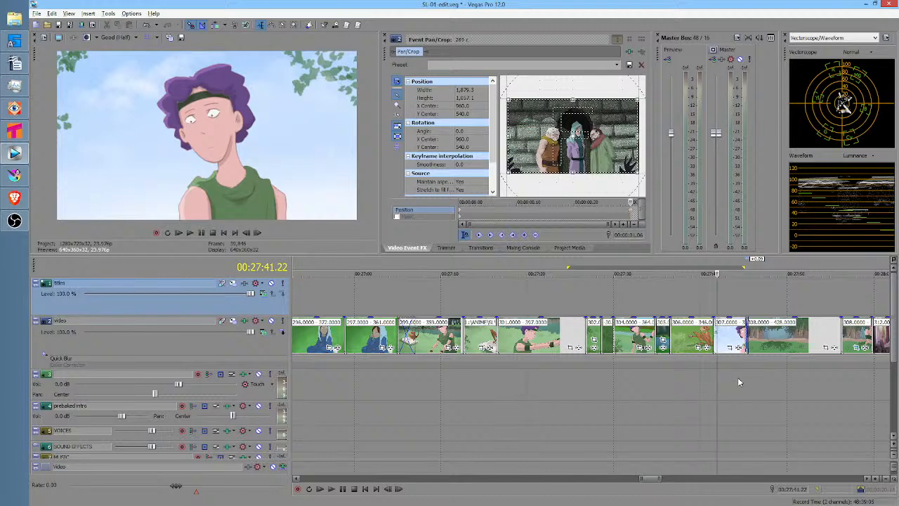
{"action": "left_click", "coordinate": [739, 344]}
{"action": "left_click", "coordinate": [708, 307]}
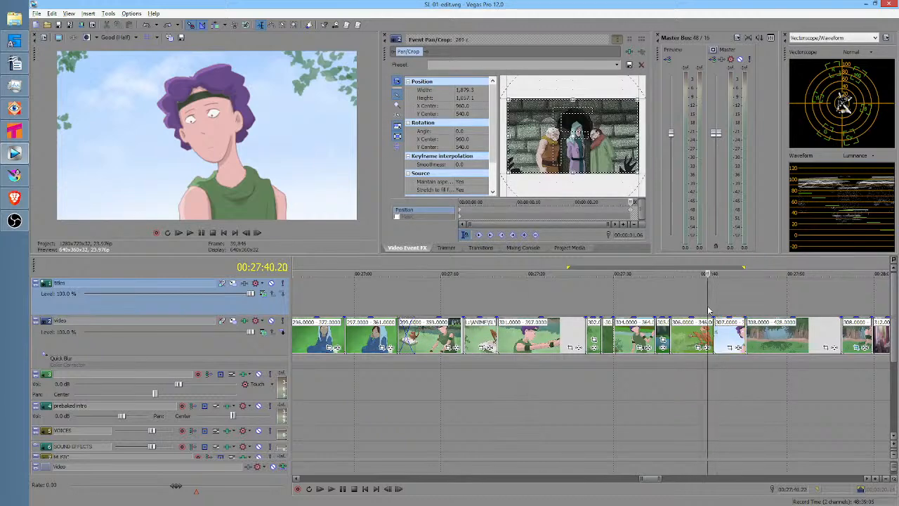
{"action": "key", "text": "space"}
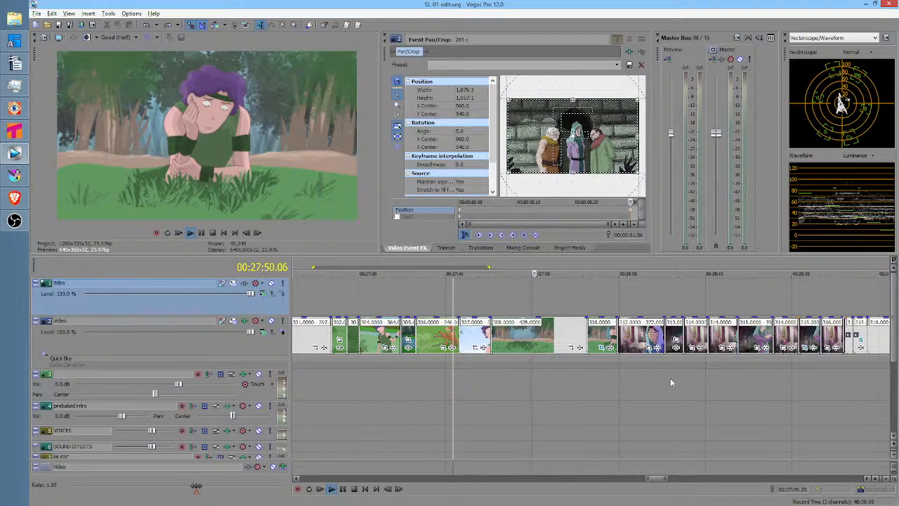
{"action": "left_click", "coordinate": [616, 383]}
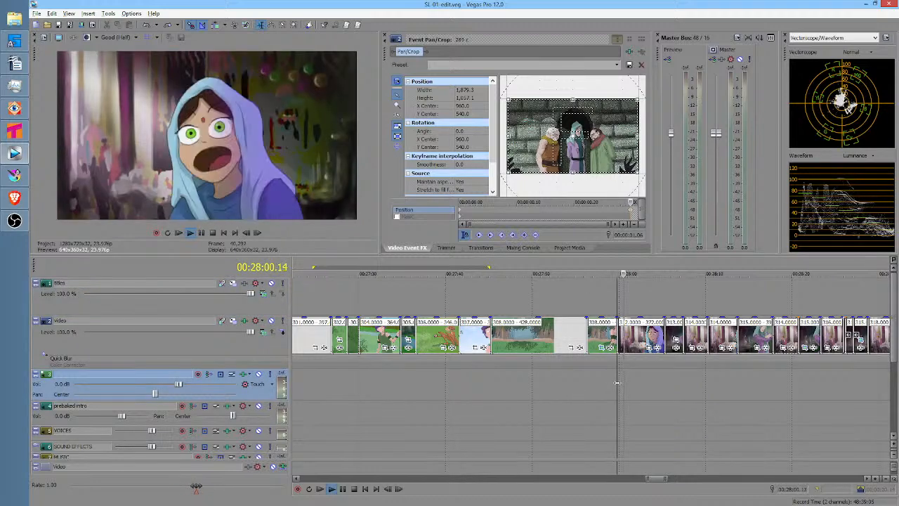
{"action": "key", "text": "space"}
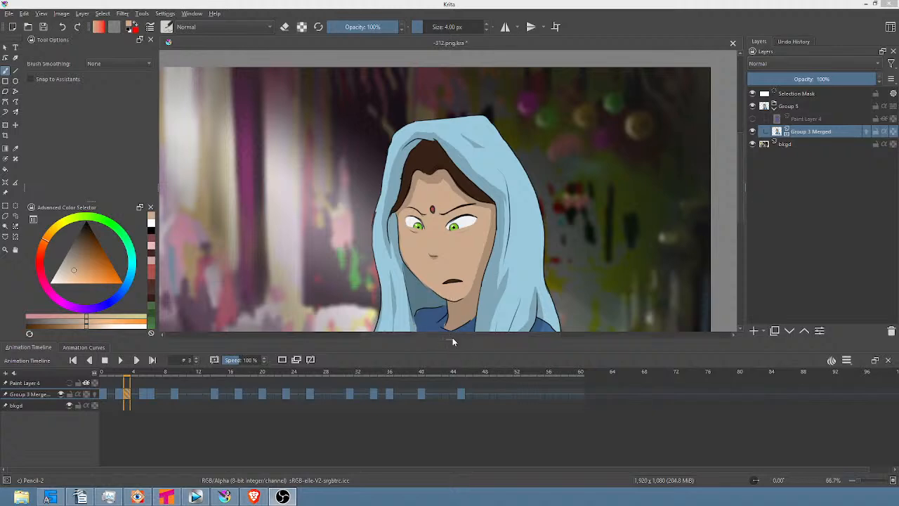
Switch to Krita and shrink the animation timeline to give the hooded woman's drawing more canvas space
{"action": "left_click_drag", "start_coordinate": [453, 341], "coordinate": [454, 379]}
{"action": "left_click_drag", "start_coordinate": [502, 293], "coordinate": [524, 246]}
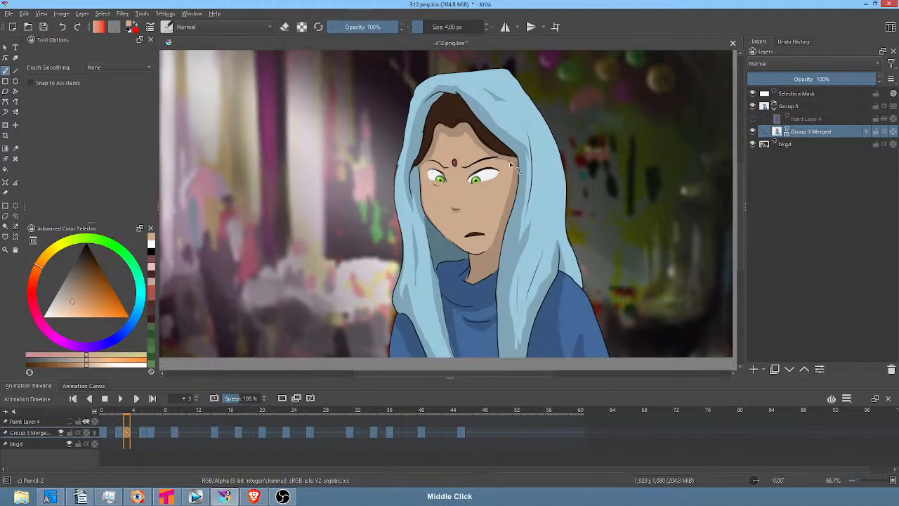
{"action": "left_click_drag", "start_coordinate": [507, 210], "coordinate": [490, 236]}
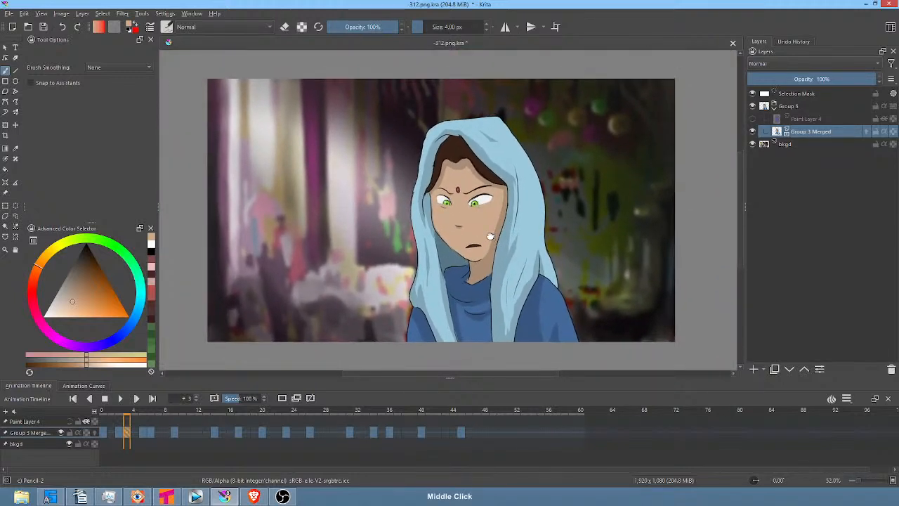
Scrub through the first animation frames, 0 to 3, to compare the hooded woman's drawings
{"action": "mouse_move", "coordinate": [102, 416]}
{"action": "left_mouse_down"}
{"action": "mouse_move", "coordinate": [164, 416]}
{"action": "mouse_move", "coordinate": [102, 415]}
{"action": "mouse_move", "coordinate": [138, 416]}
{"action": "mouse_move", "coordinate": [104, 415]}
{"action": "mouse_move", "coordinate": [127, 413]}
{"action": "mouse_move", "coordinate": [119, 415]}
{"action": "left_mouse_up"}
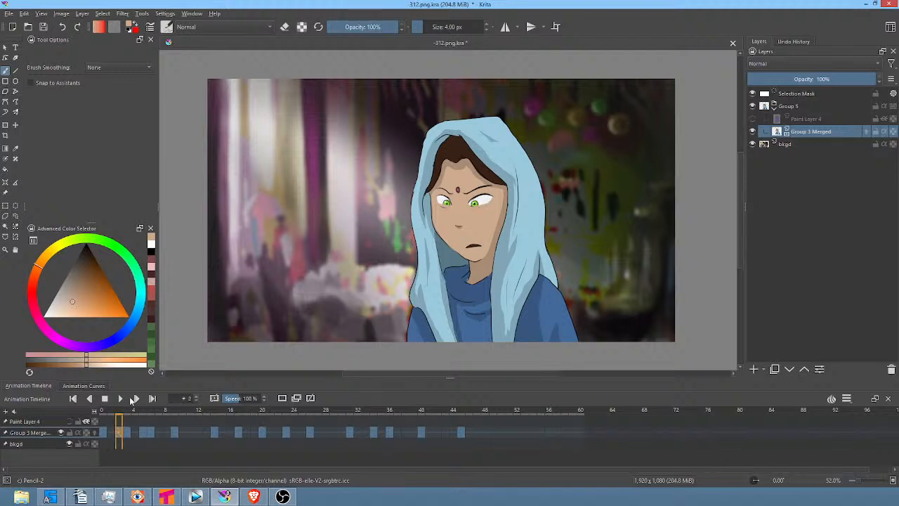
{"action": "scroll", "coordinate": [505, 225], "scroll_direction": "up", "scroll_amount": 3}
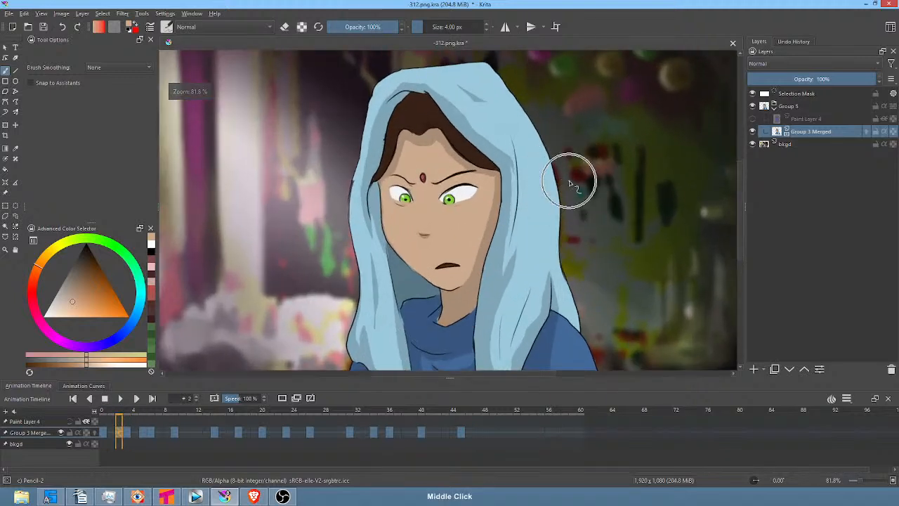
{"action": "left_click_drag", "start_coordinate": [104, 414], "coordinate": [86, 425]}
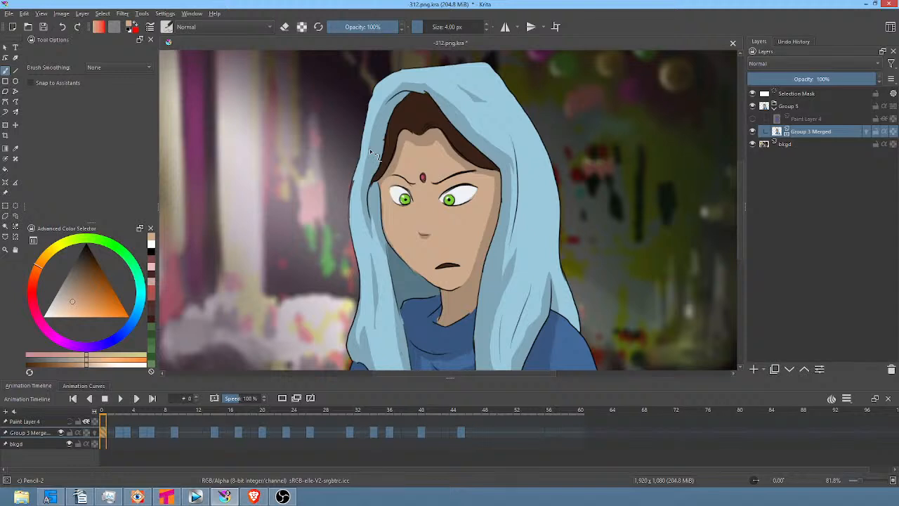
Ink the lower eyelid line on frame 2 with a near-black sampled from the existing line art
{"action": "mouse_move", "coordinate": [87, 260]}
{"action": "left_mouse_down"}
{"action": "mouse_move", "coordinate": [88, 249]}
{"action": "mouse_move", "coordinate": [33, 289]}
{"action": "left_mouse_up"}
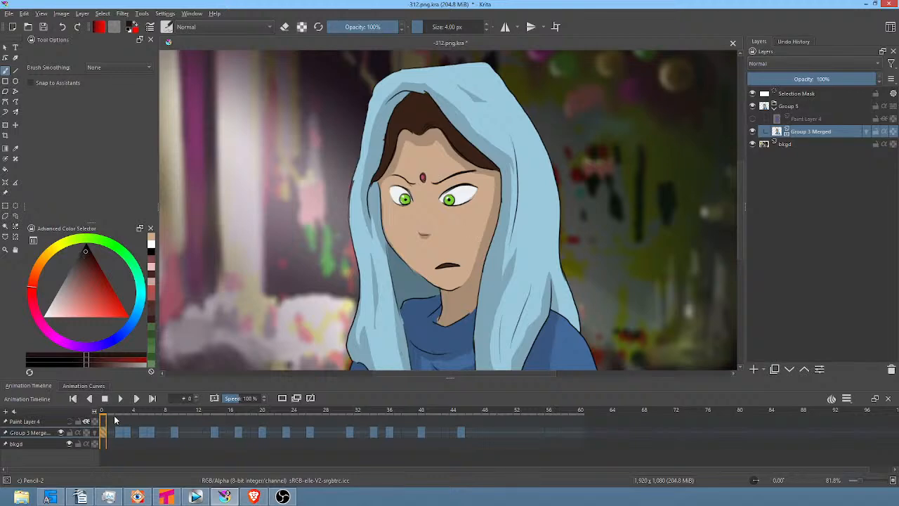
{"action": "left_click_drag", "start_coordinate": [107, 413], "coordinate": [95, 436]}
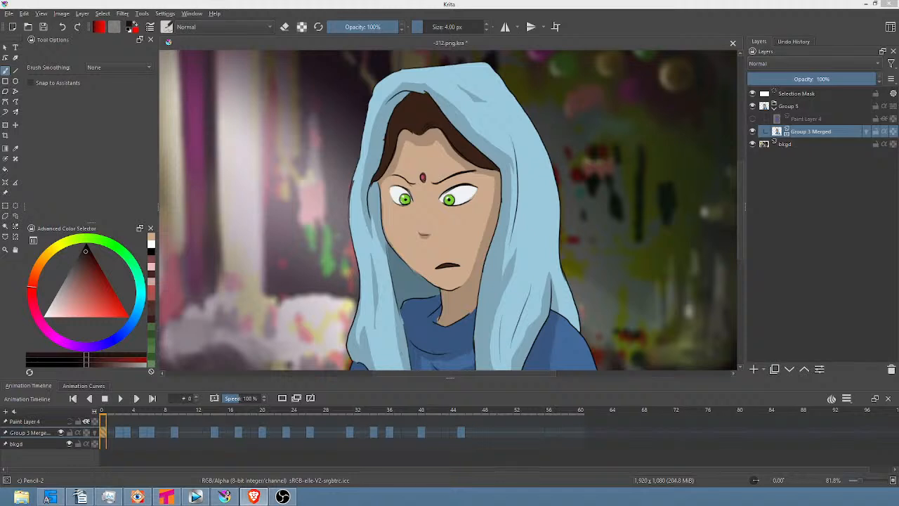
{"action": "mouse_move", "coordinate": [108, 414]}
{"action": "left_mouse_down"}
{"action": "mouse_move", "coordinate": [156, 413]}
{"action": "mouse_move", "coordinate": [100, 418]}
{"action": "left_mouse_up"}
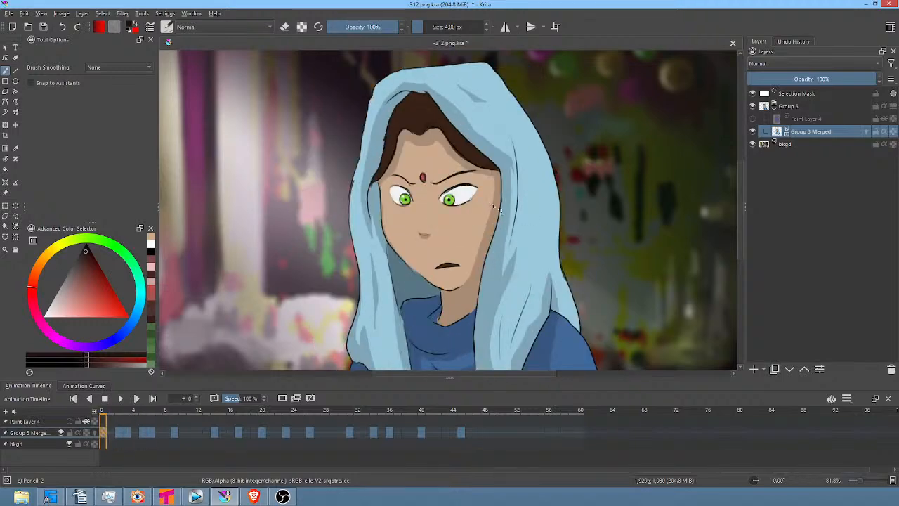
{"action": "left_click_drag", "start_coordinate": [509, 180], "coordinate": [582, 140]}
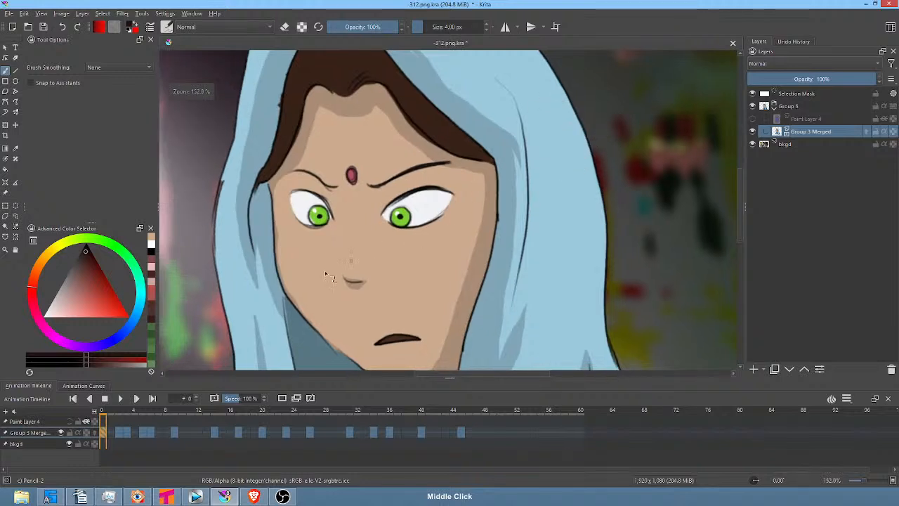
{"action": "left_click", "coordinate": [121, 437]}
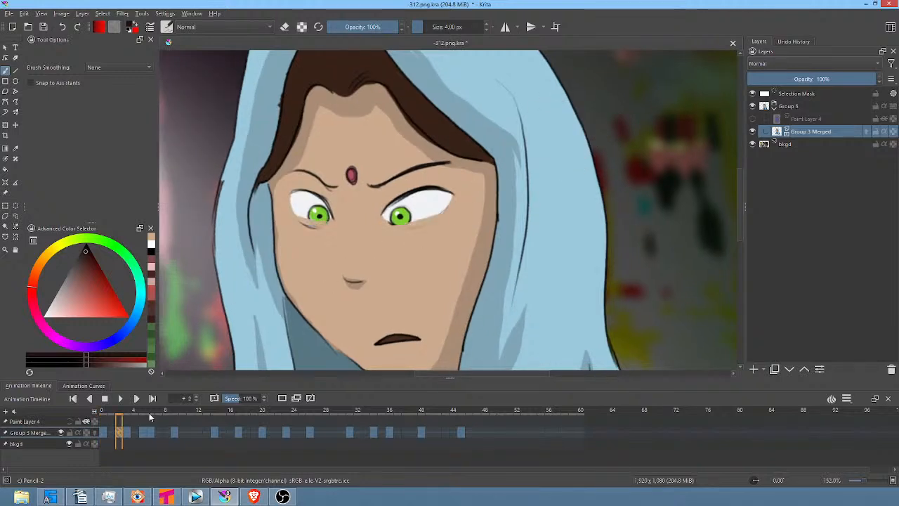
{"action": "left_click", "coordinate": [427, 186], "text": "ctrl"}
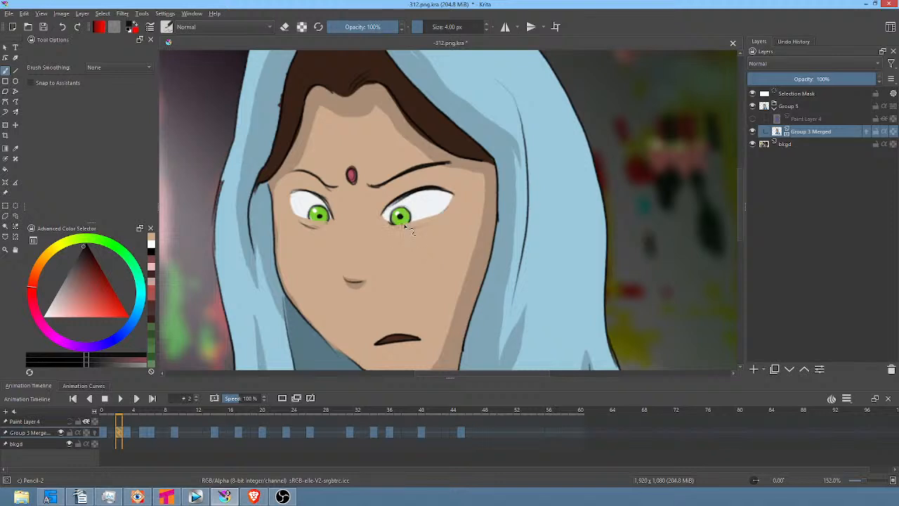
{"action": "left_click_drag", "start_coordinate": [396, 224], "coordinate": [451, 204]}
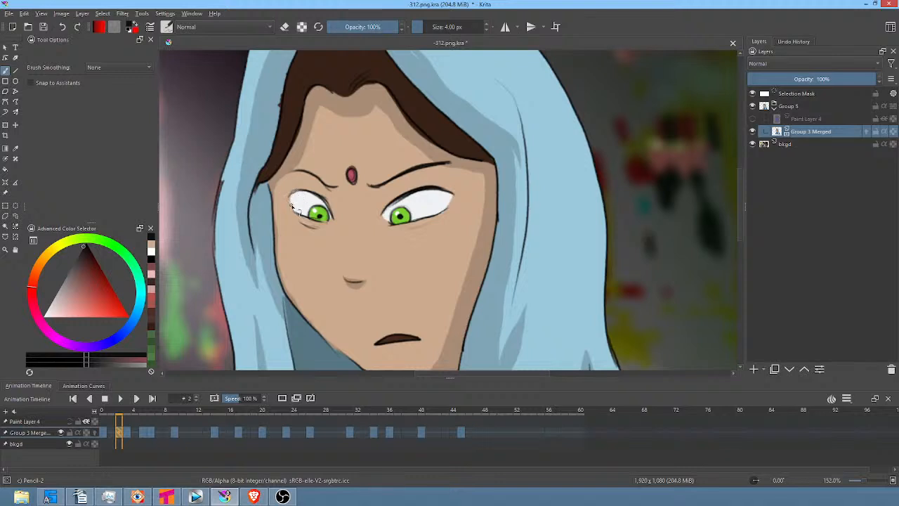
On frame 3, clean up the rough underside of the larger eye's upper lid line with sampled eye white
{"action": "left_click", "coordinate": [125, 434]}
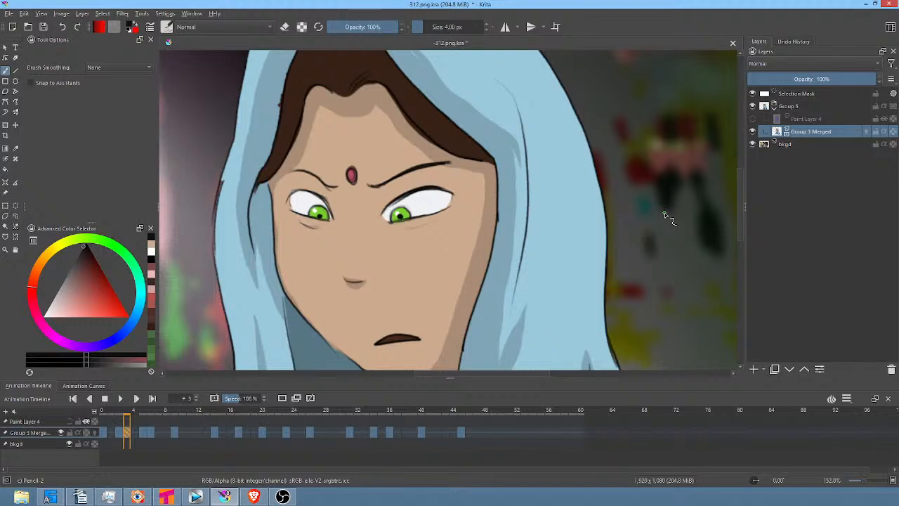
{"action": "mouse_move", "coordinate": [125, 414]}
{"action": "left_mouse_down"}
{"action": "mouse_move", "coordinate": [104, 413]}
{"action": "mouse_move", "coordinate": [127, 413]}
{"action": "left_mouse_up"}
{"action": "left_click_drag", "start_coordinate": [451, 192], "coordinate": [452, 196]}
{"action": "key", "text": "ctrl+z"}
{"action": "left_click_drag", "start_coordinate": [123, 415], "coordinate": [129, 415]}
{"action": "middle_click", "coordinate": [414, 187], "text": "ctrl"}
{"action": "left_click_drag", "start_coordinate": [415, 187], "coordinate": [506, 128]}
{"action": "left_click_drag", "start_coordinate": [436, 208], "coordinate": [544, 177]}
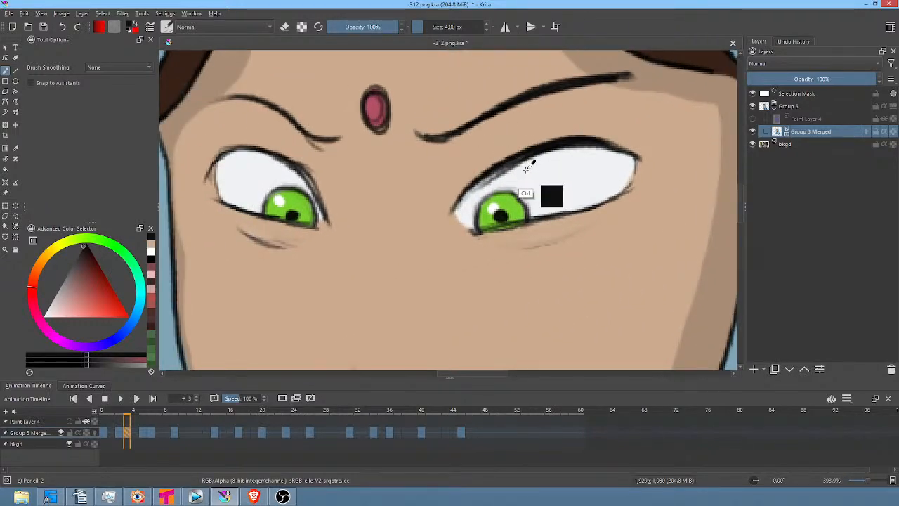
{"action": "left_click", "coordinate": [525, 168], "text": "ctrl"}
{"action": "mouse_move", "coordinate": [523, 171]}
{"action": "left_mouse_down"}
{"action": "mouse_move", "coordinate": [473, 194]}
{"action": "mouse_move", "coordinate": [545, 159]}
{"action": "mouse_move", "coordinate": [466, 196]}
{"action": "left_mouse_up"}
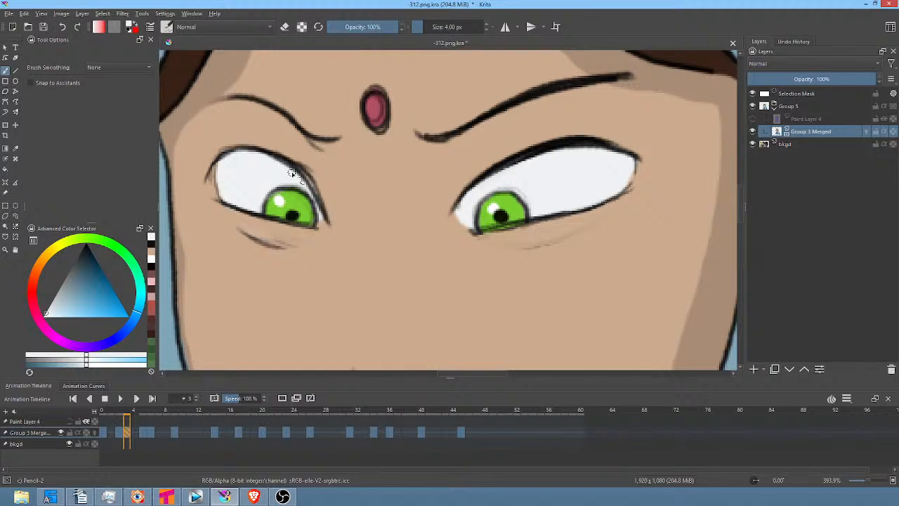
Reinforce the upper lid lines and corners of both eyes on frame 3 with sampled black
{"action": "left_click", "coordinate": [572, 141], "text": "ctrl"}
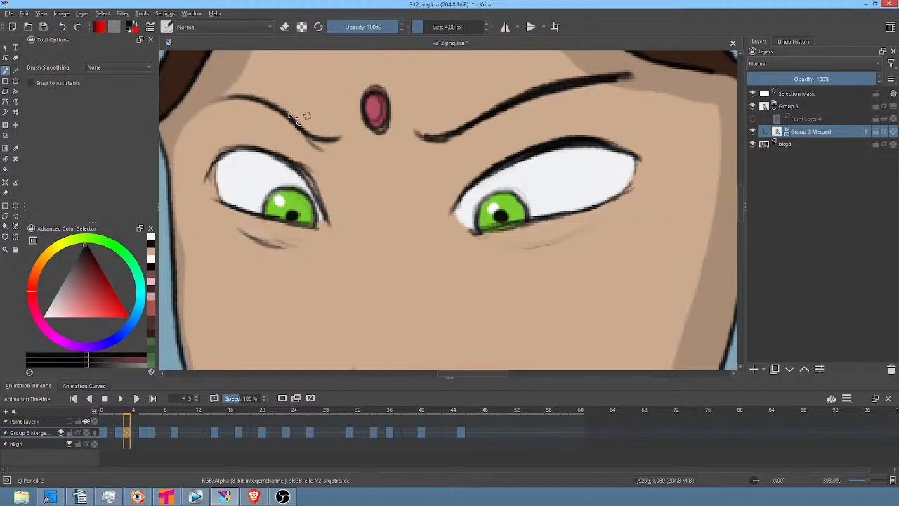
{"action": "mouse_move", "coordinate": [258, 150]}
{"action": "left_mouse_down"}
{"action": "mouse_move", "coordinate": [216, 161]}
{"action": "mouse_move", "coordinate": [227, 152]}
{"action": "mouse_move", "coordinate": [213, 169]}
{"action": "mouse_move", "coordinate": [218, 152]}
{"action": "mouse_move", "coordinate": [249, 145]}
{"action": "mouse_move", "coordinate": [234, 146]}
{"action": "mouse_move", "coordinate": [273, 155]}
{"action": "mouse_move", "coordinate": [230, 148]}
{"action": "mouse_move", "coordinate": [266, 155]}
{"action": "mouse_move", "coordinate": [292, 146]}
{"action": "mouse_move", "coordinate": [265, 151]}
{"action": "mouse_move", "coordinate": [287, 161]}
{"action": "mouse_move", "coordinate": [254, 146]}
{"action": "mouse_move", "coordinate": [315, 190]}
{"action": "left_mouse_up"}
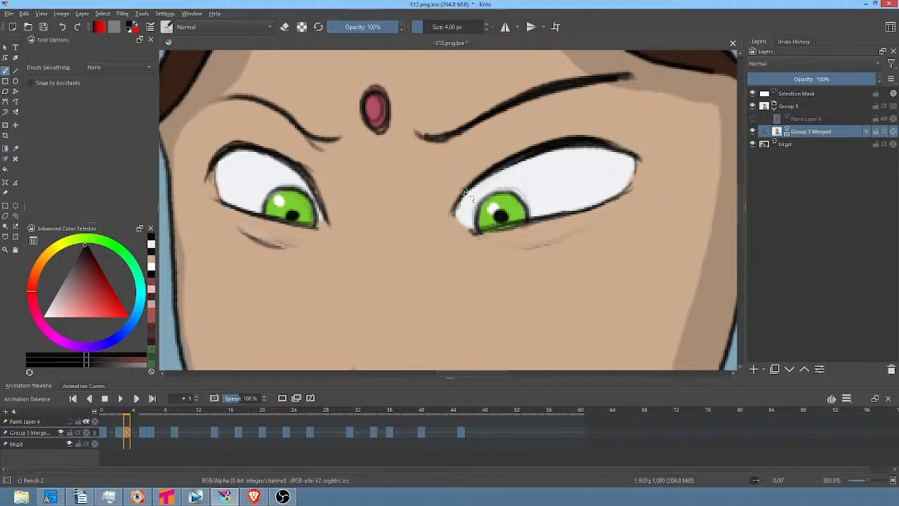
{"action": "left_click_drag", "start_coordinate": [301, 169], "coordinate": [323, 206]}
{"action": "mouse_move", "coordinate": [458, 207]}
{"action": "left_mouse_down"}
{"action": "mouse_move", "coordinate": [469, 229]}
{"action": "mouse_move", "coordinate": [460, 200]}
{"action": "left_mouse_up"}
{"action": "left_click_drag", "start_coordinate": [216, 161], "coordinate": [217, 183]}
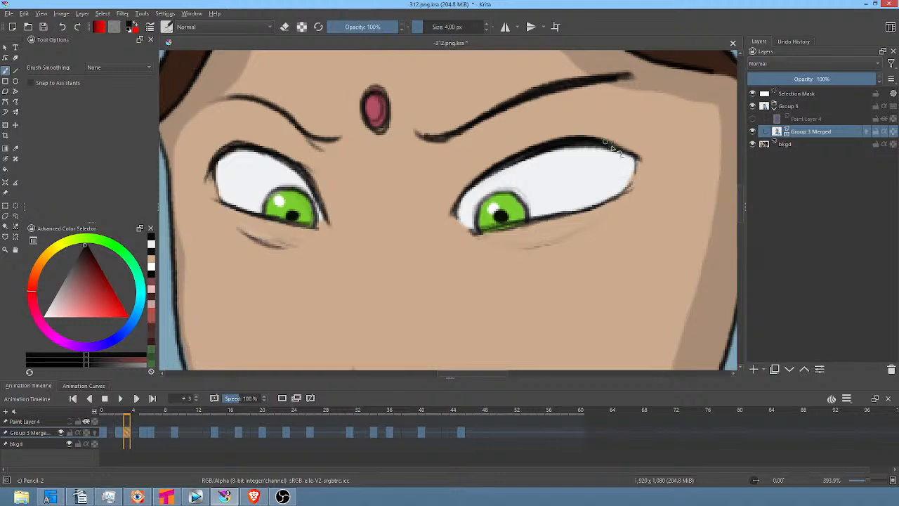
{"action": "mouse_move", "coordinate": [613, 146]}
{"action": "left_mouse_down"}
{"action": "mouse_move", "coordinate": [636, 161]}
{"action": "mouse_move", "coordinate": [635, 176]}
{"action": "left_mouse_up"}
Inspect both eyes on frame 3 up close and compare them with the drawing on frame 5
{"action": "left_click_drag", "start_coordinate": [413, 168], "coordinate": [518, 177]}
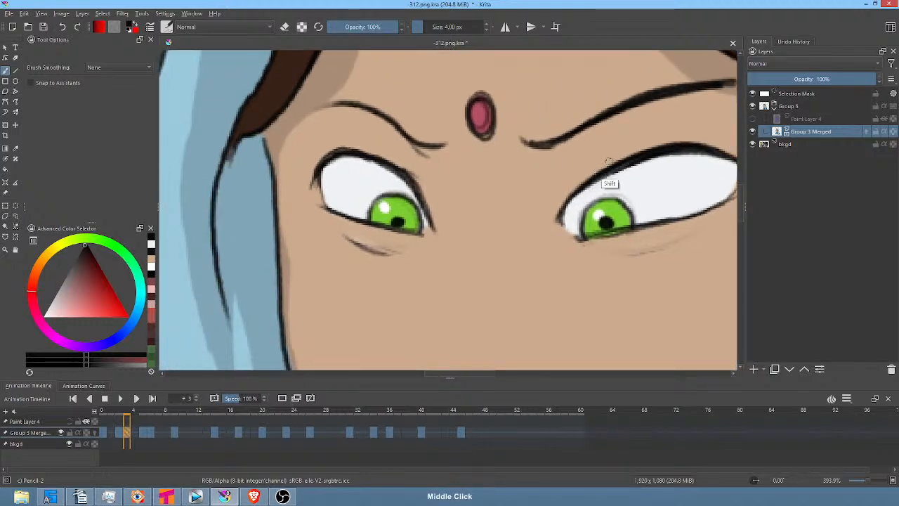
{"action": "left_click_drag", "start_coordinate": [607, 161], "coordinate": [492, 134]}
{"action": "mouse_move", "coordinate": [293, 239]}
{"action": "left_mouse_down"}
{"action": "mouse_move", "coordinate": [335, 196]}
{"action": "mouse_move", "coordinate": [315, 213]}
{"action": "mouse_move", "coordinate": [376, 171]}
{"action": "mouse_move", "coordinate": [348, 186]}
{"action": "mouse_move", "coordinate": [427, 170]}
{"action": "mouse_move", "coordinate": [337, 203]}
{"action": "left_mouse_up"}
{"action": "key", "text": "5"}
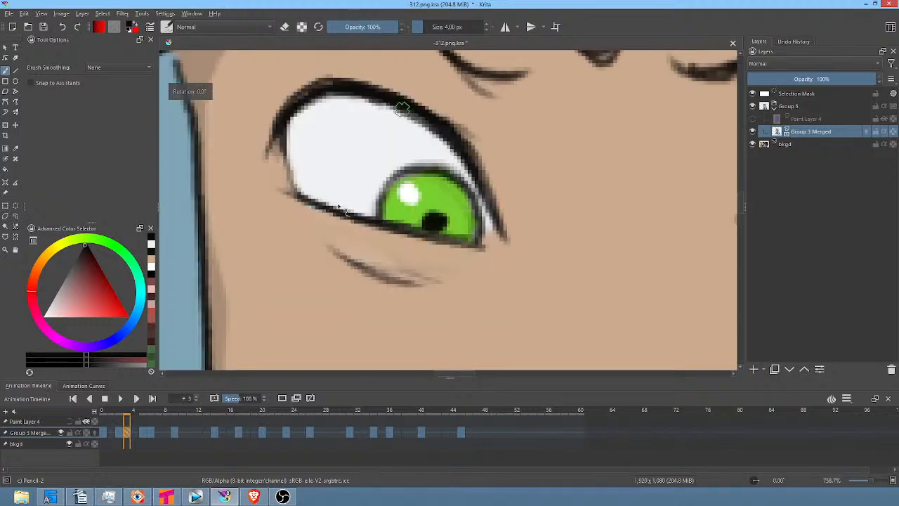
{"action": "left_click_drag", "start_coordinate": [551, 156], "coordinate": [508, 224]}
{"action": "left_click_drag", "start_coordinate": [616, 197], "coordinate": [474, 217]}
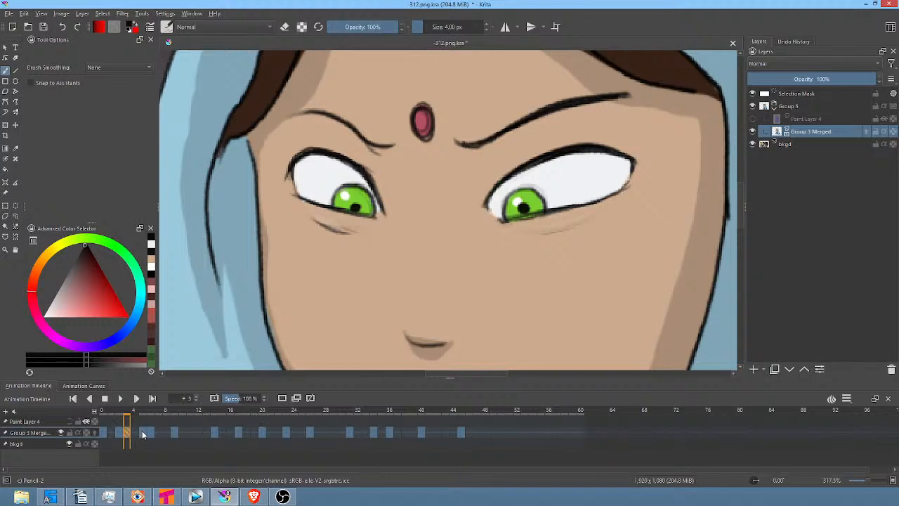
{"action": "left_click", "coordinate": [142, 433]}
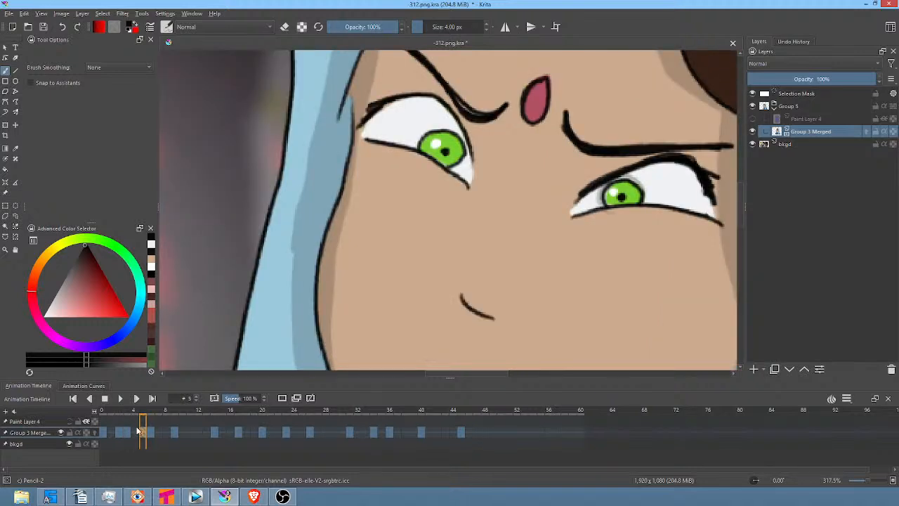
On frame 0, cover the stray marks beneath the larger eye's upper lid line with sampled eye white
{"action": "left_click", "coordinate": [104, 433]}
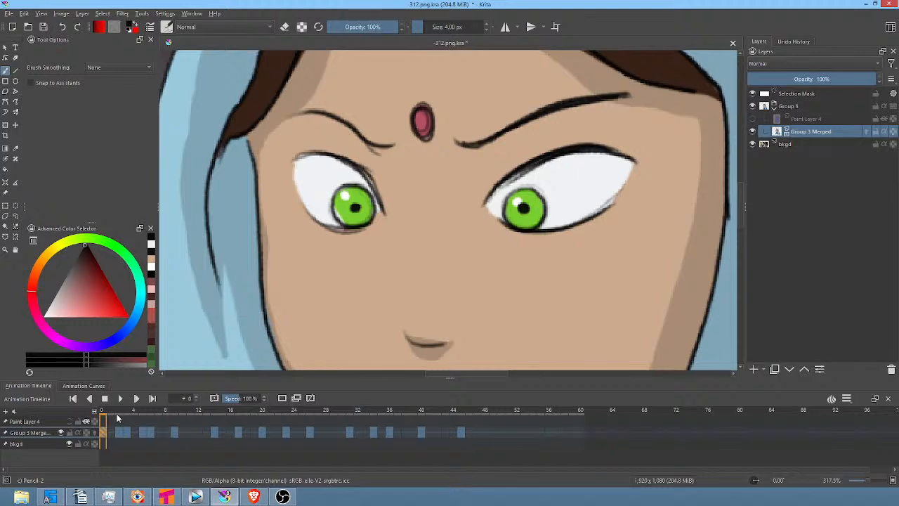
{"action": "left_click", "coordinate": [556, 167], "text": "ctrl"}
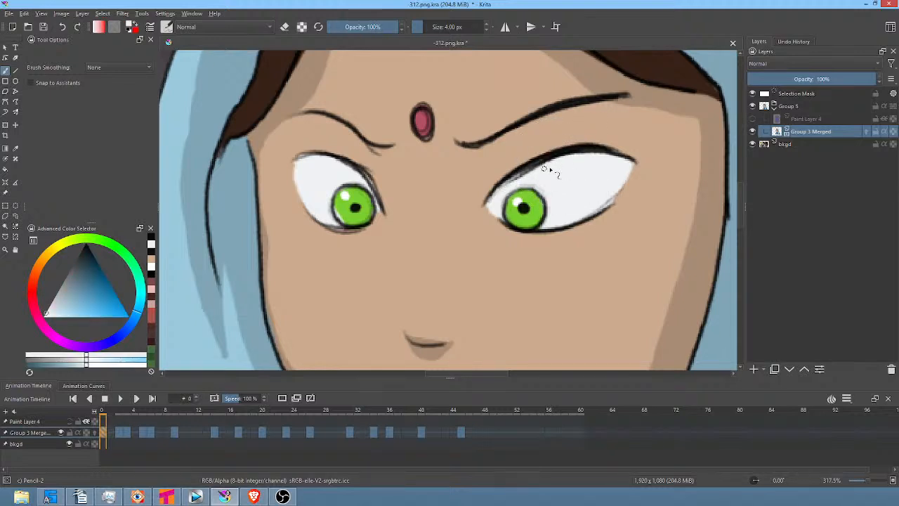
{"action": "left_click_drag", "start_coordinate": [543, 162], "coordinate": [524, 174]}
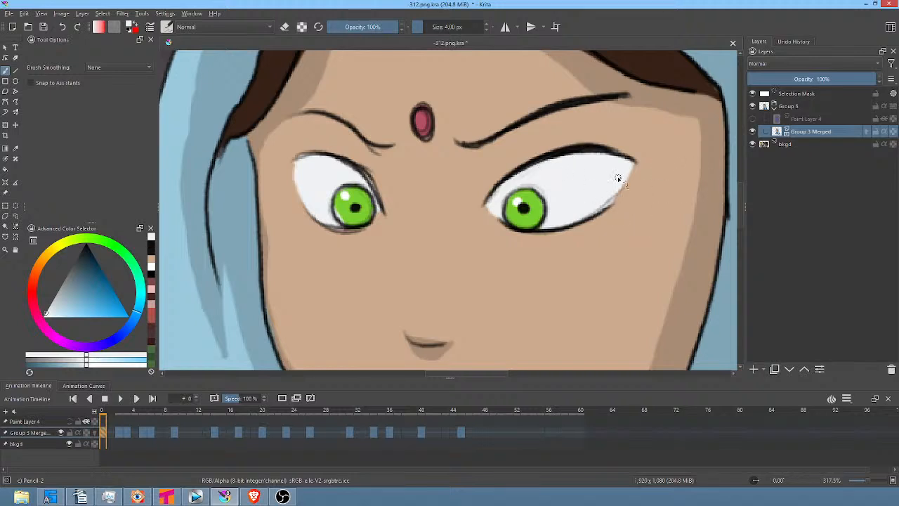
Mirror the canvas view and strengthen the smaller eye's upper lid line on frame 0 with sampled black
{"action": "left_click_drag", "start_coordinate": [616, 177], "coordinate": [457, 268]}
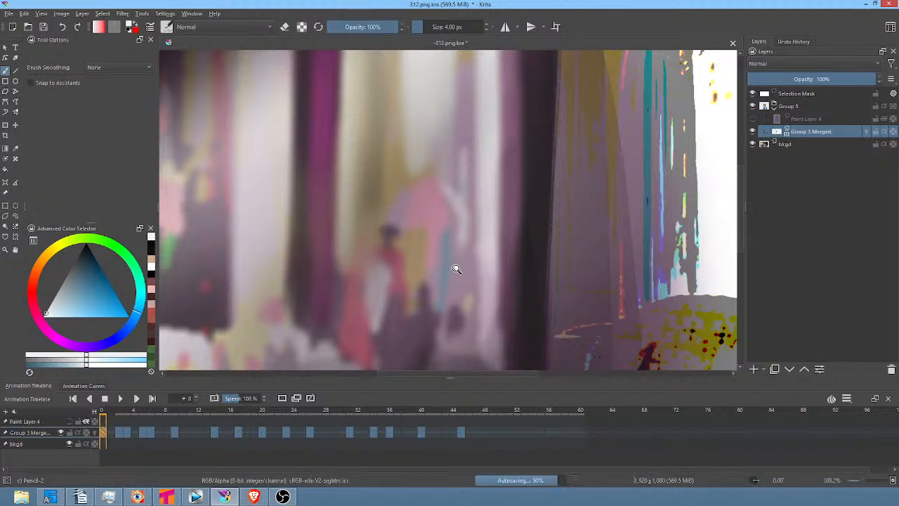
{"action": "mouse_move", "coordinate": [457, 268]}
{"action": "left_mouse_down"}
{"action": "mouse_move", "coordinate": [378, 193]}
{"action": "mouse_move", "coordinate": [303, 205]}
{"action": "left_mouse_up"}
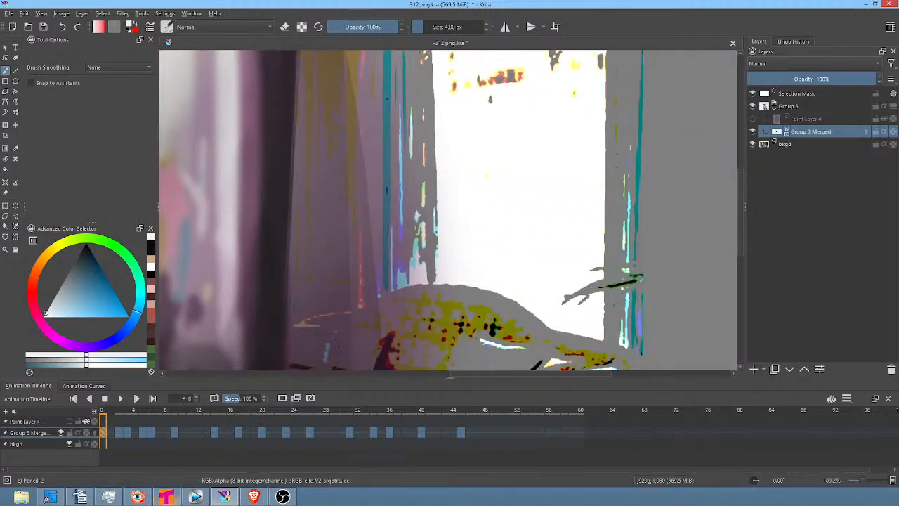
{"action": "left_click", "coordinate": [167, 497]}
{"action": "left_click", "coordinate": [224, 497]}
{"action": "scroll", "coordinate": [392, 195], "scroll_direction": "down", "scroll_amount": 3}
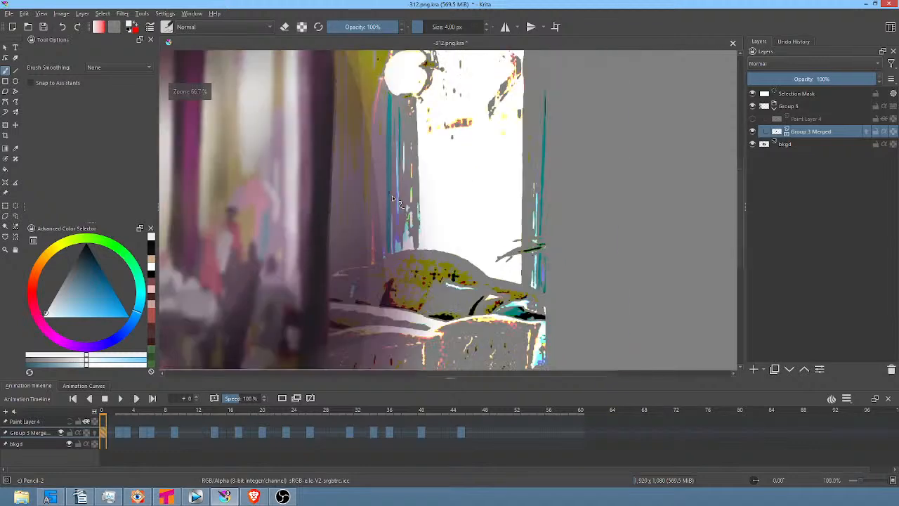
{"action": "left_click_drag", "start_coordinate": [420, 200], "coordinate": [529, 183]}
{"action": "scroll", "coordinate": [505, 225], "scroll_direction": "up", "scroll_amount": 3}
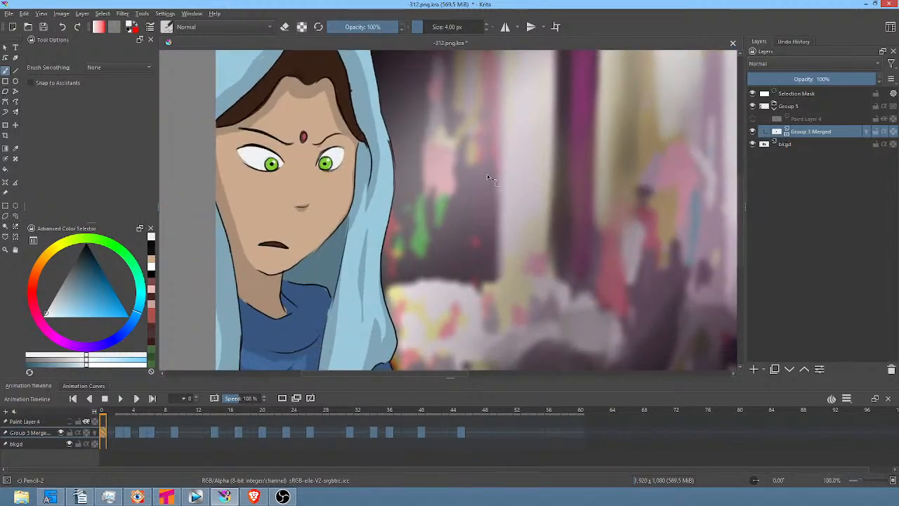
{"action": "scroll", "coordinate": [492, 174], "scroll_direction": "down", "scroll_amount": 2}
{"action": "left_click_drag", "start_coordinate": [492, 176], "coordinate": [363, 183]}
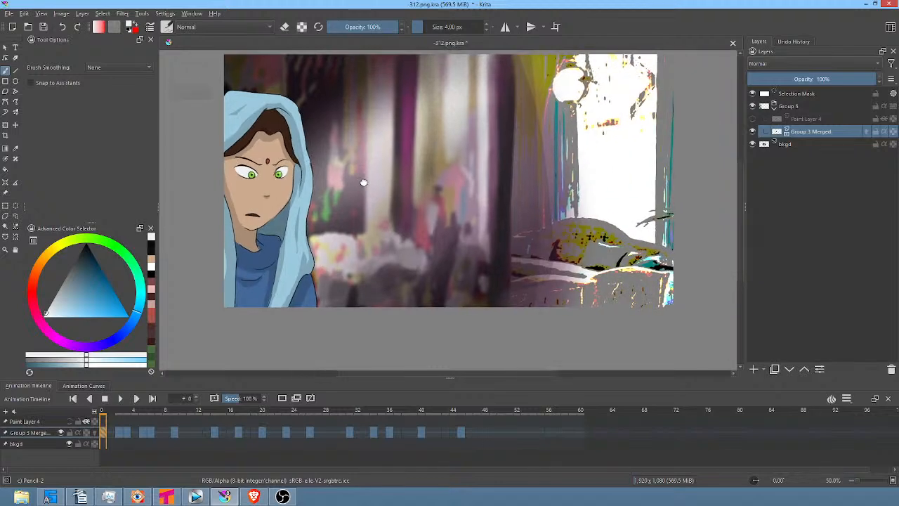
{"action": "scroll", "coordinate": [294, 173], "scroll_direction": "up", "scroll_amount": 1}
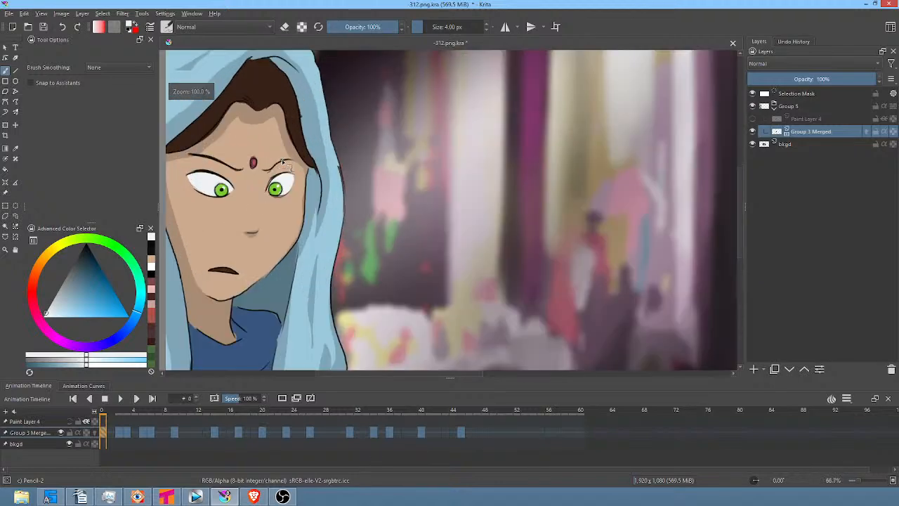
{"action": "left_click_drag", "start_coordinate": [283, 159], "coordinate": [375, 161]}
{"action": "scroll", "coordinate": [375, 161], "scroll_direction": "up", "scroll_amount": 2}
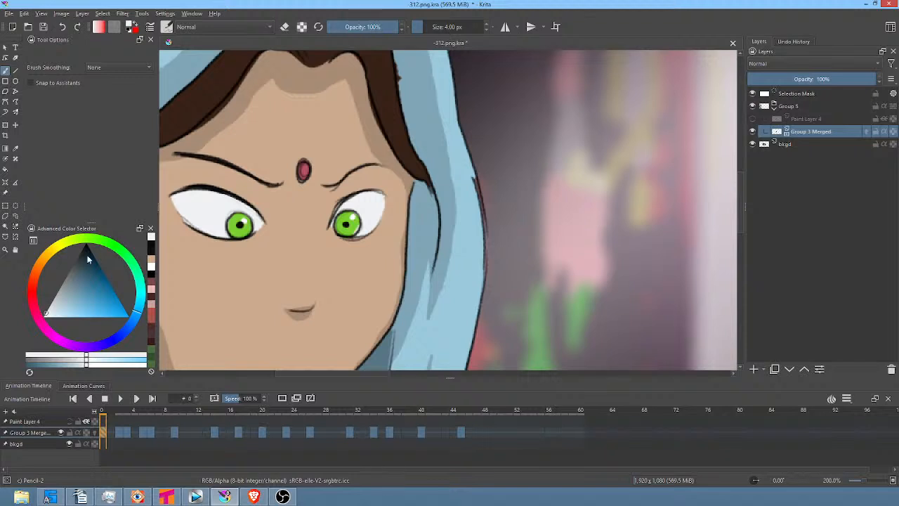
{"action": "left_click", "coordinate": [205, 187], "text": "ctrl"}
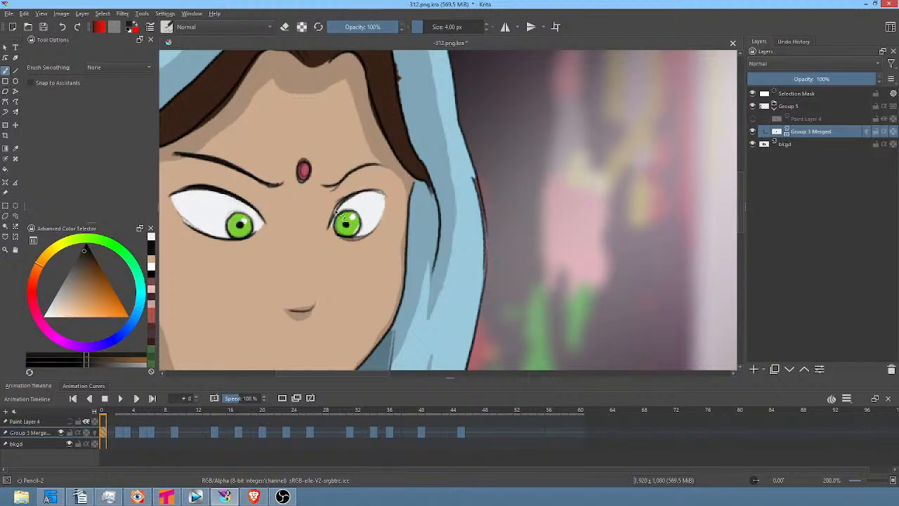
{"action": "left_click_drag", "start_coordinate": [346, 201], "coordinate": [381, 190]}
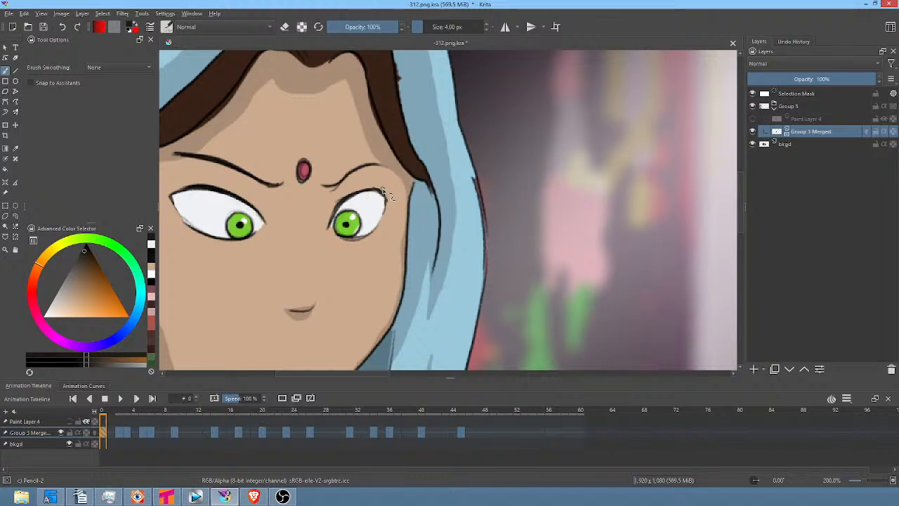
Restore the unmirrored view and touch up the lid lines and corners of both eyes on frame 0 in black
{"action": "key", "text": "m"}
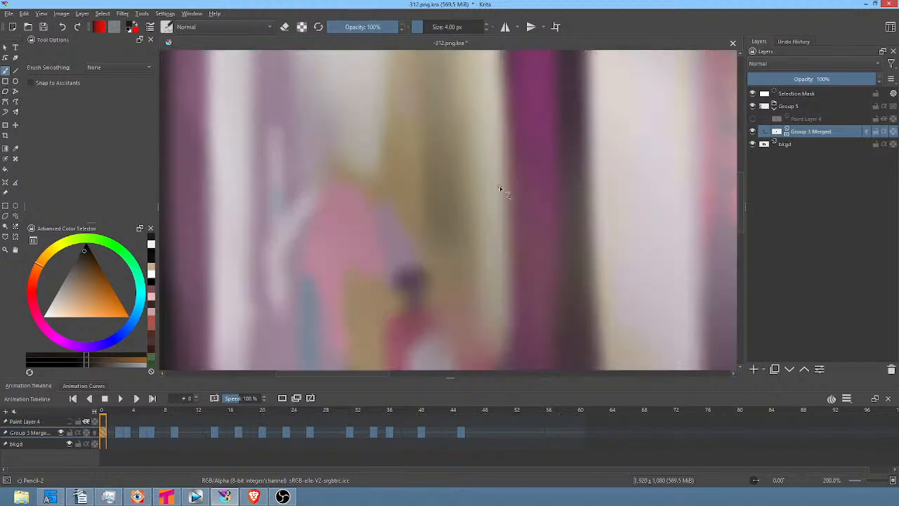
{"action": "left_click_drag", "start_coordinate": [631, 191], "coordinate": [423, 194]}
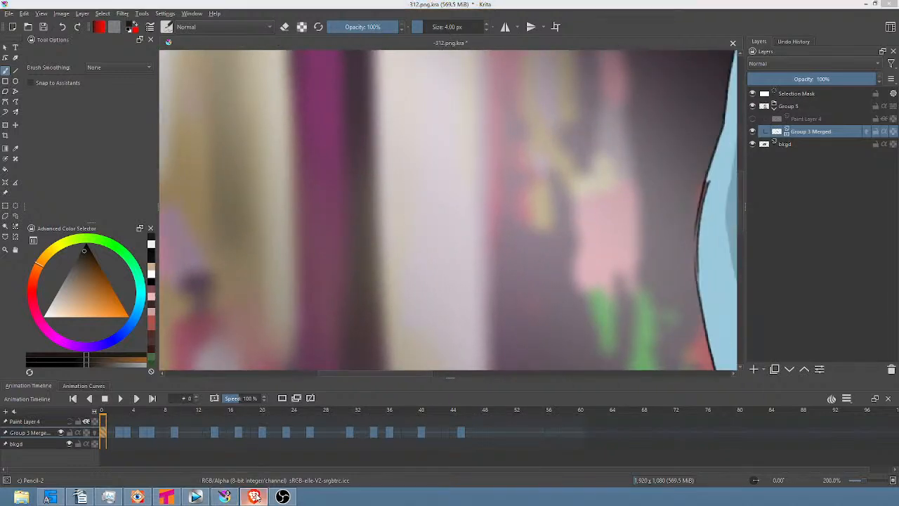
{"action": "left_click", "coordinate": [138, 497]}
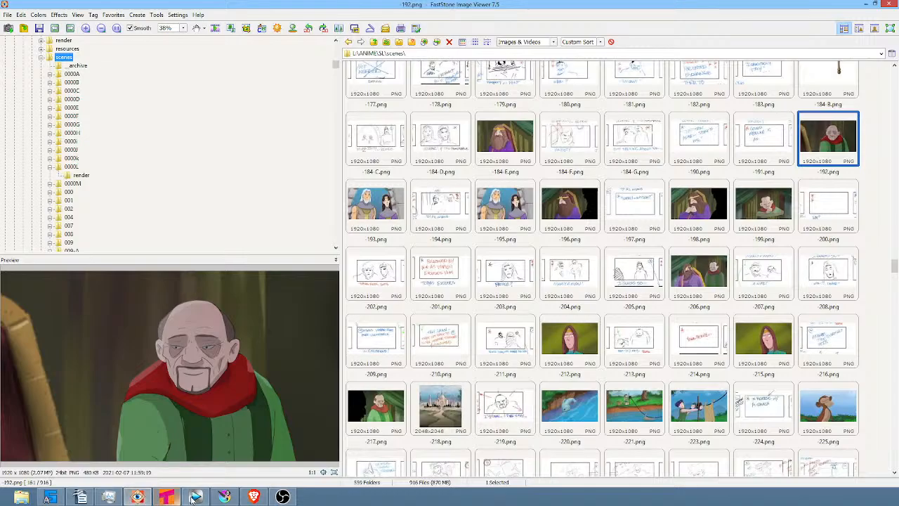
{"action": "left_click", "coordinate": [232, 498]}
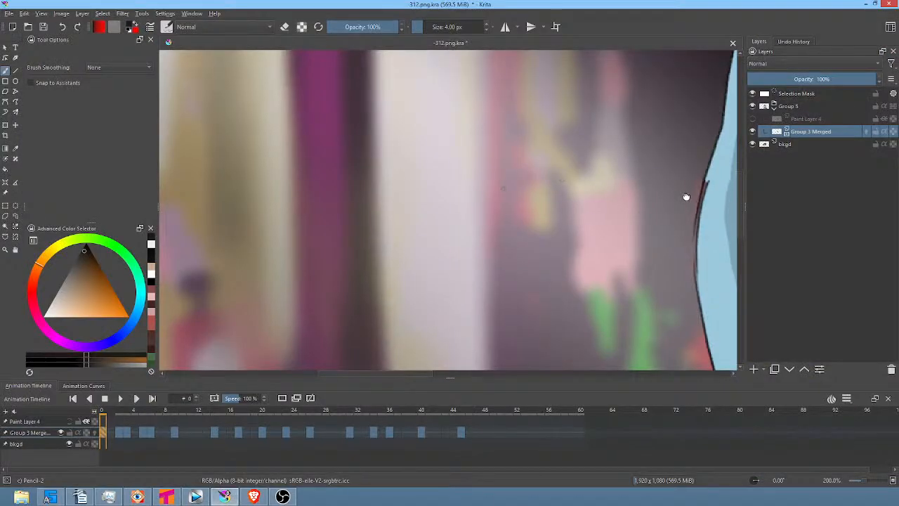
{"action": "left_click_drag", "start_coordinate": [686, 194], "coordinate": [236, 193]}
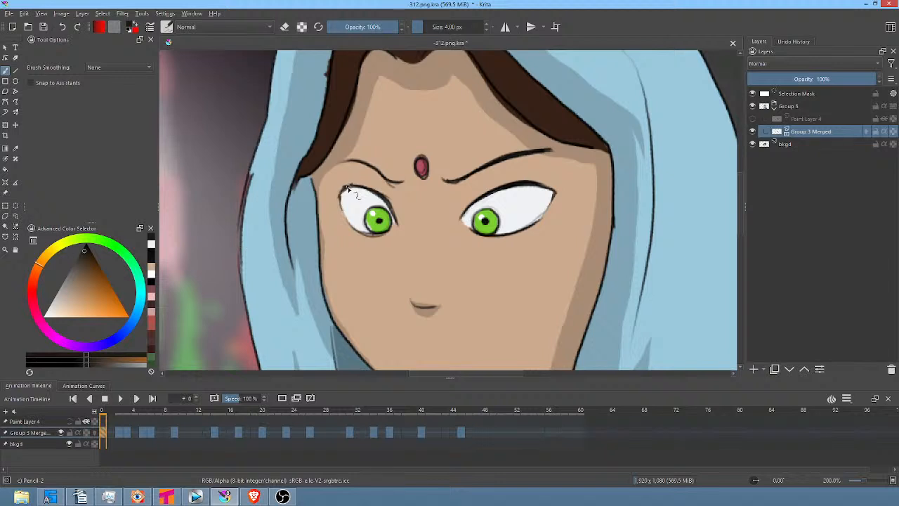
{"action": "mouse_move", "coordinate": [340, 195]}
{"action": "left_mouse_down"}
{"action": "mouse_move", "coordinate": [367, 188]}
{"action": "mouse_move", "coordinate": [391, 209]}
{"action": "left_mouse_up"}
{"action": "left_click_drag", "start_coordinate": [478, 202], "coordinate": [463, 216]}
{"action": "left_click_drag", "start_coordinate": [382, 196], "coordinate": [387, 202]}
{"action": "mouse_move", "coordinate": [555, 194]}
{"action": "left_mouse_down"}
{"action": "mouse_move", "coordinate": [540, 221]}
{"action": "mouse_move", "coordinate": [546, 216]}
{"action": "left_mouse_up"}
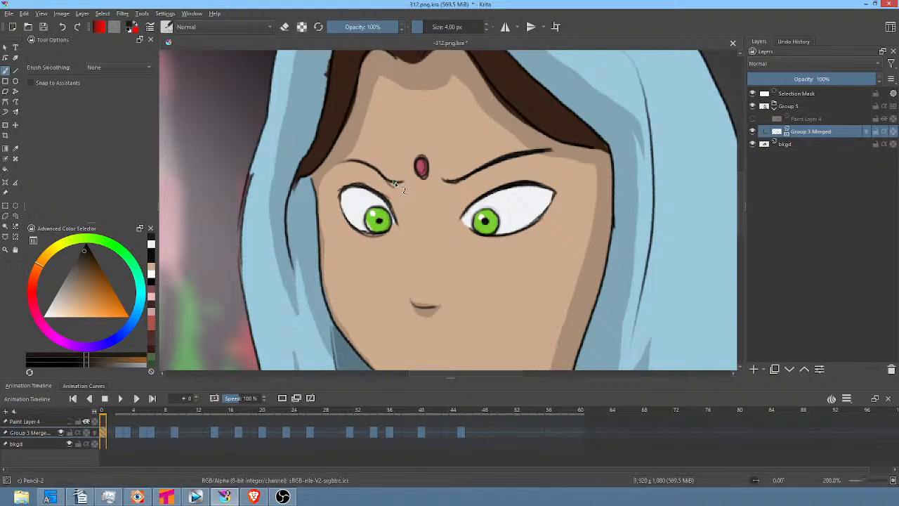
Compare the woman's eyes on frames 0, 2, 3 and 5 by stepping through the drawings, ending on frame 0
{"action": "left_click_drag", "start_coordinate": [506, 209], "coordinate": [542, 161]}
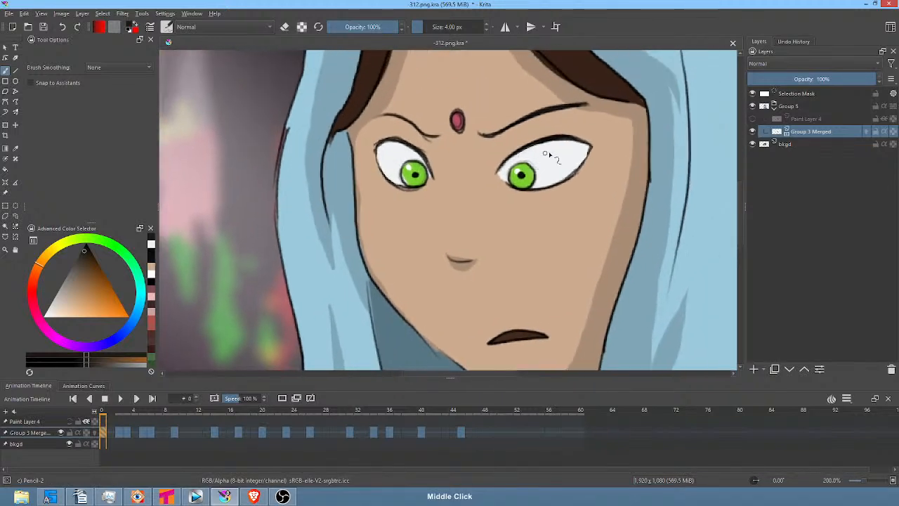
{"action": "left_click_drag", "start_coordinate": [555, 203], "coordinate": [523, 186]}
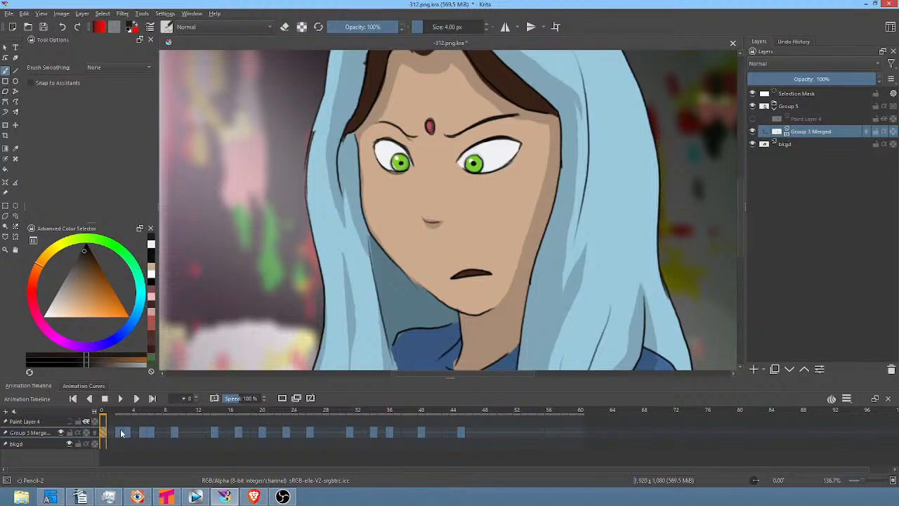
{"action": "left_click", "coordinate": [121, 432]}
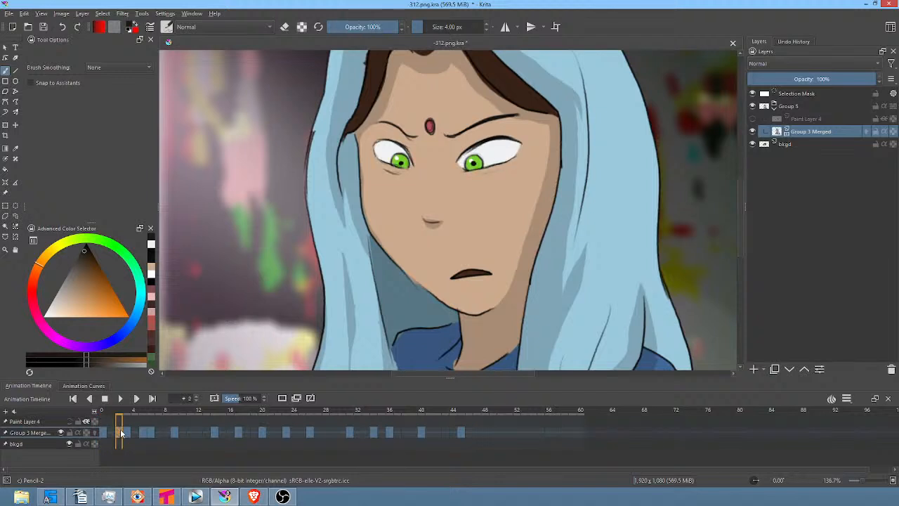
{"action": "key", "text": "Right"}
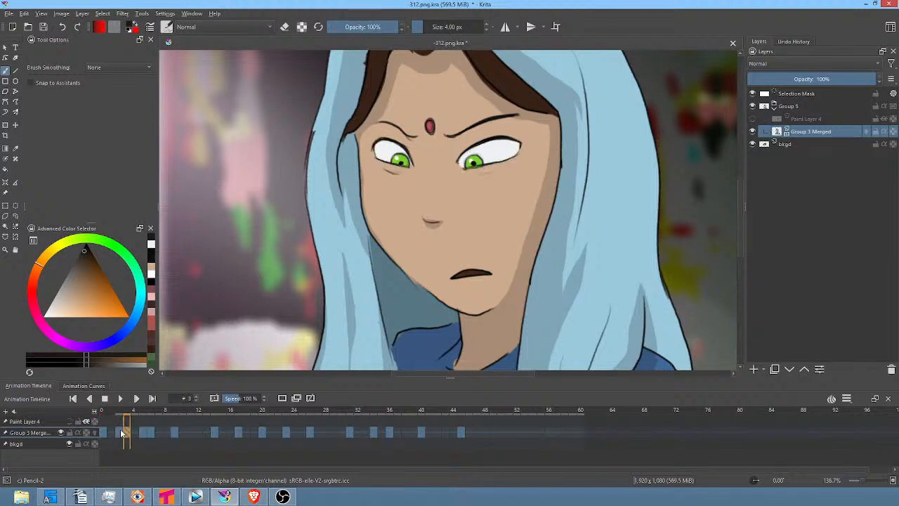
{"action": "key", "text": "Right"}
{"action": "key", "text": "Right"}
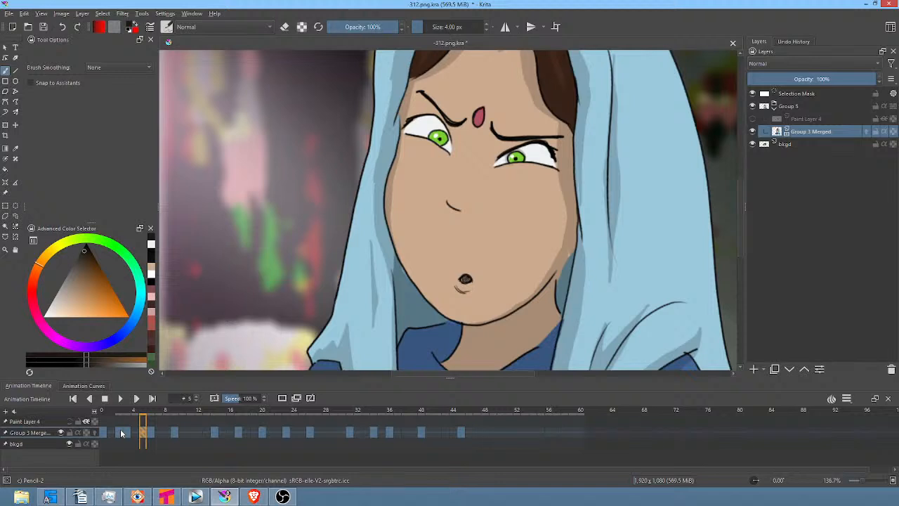
{"action": "key", "text": "Left"}
{"action": "key", "text": "Left"}
{"action": "key", "text": "Left"}
{"action": "key", "text": "Left"}
{"action": "key", "text": "Left"}
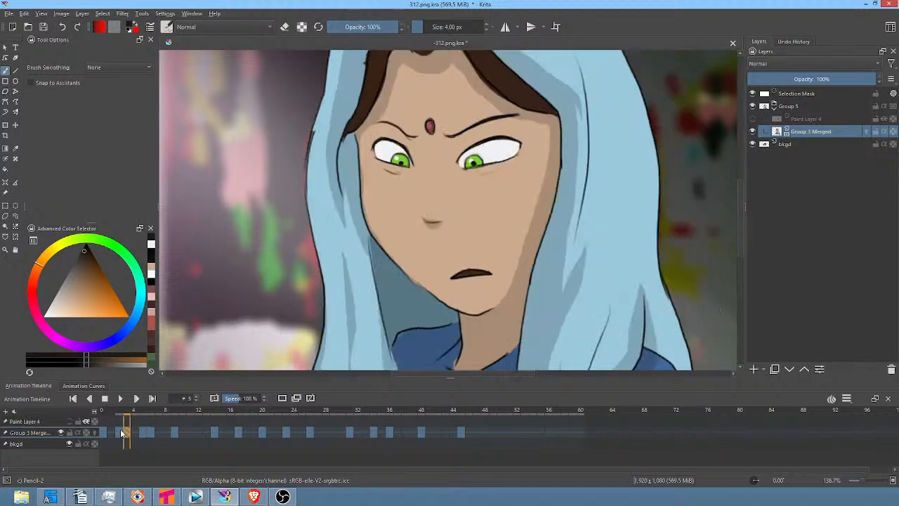
{"action": "left_click", "coordinate": [121, 433]}
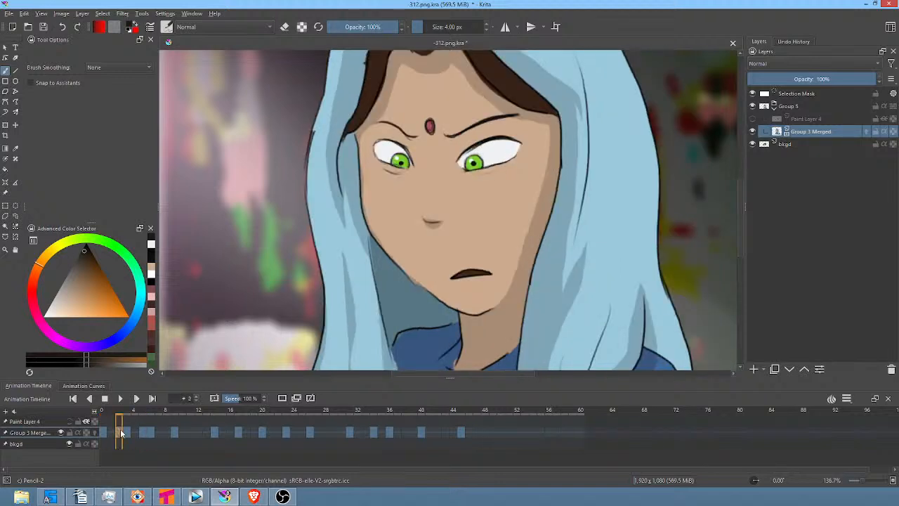
{"action": "key", "text": "Left"}
{"action": "key", "text": "Left"}
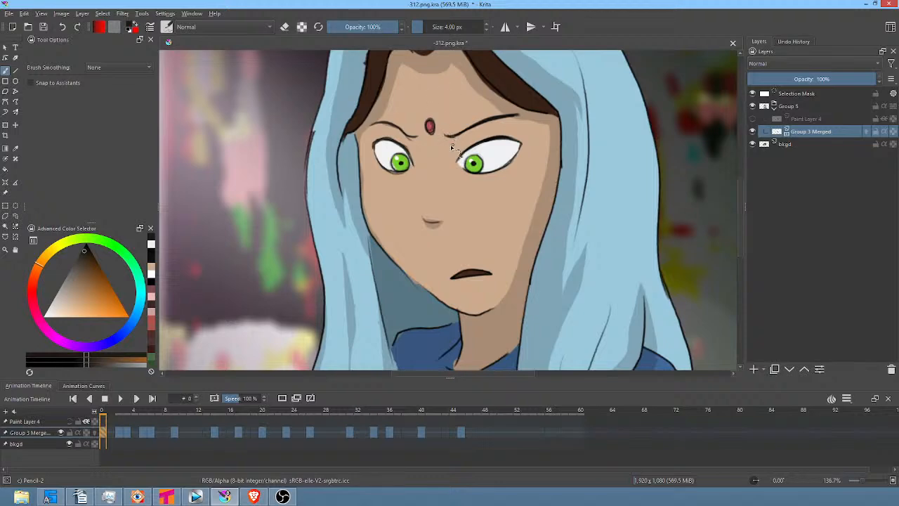
Cover the stray marks beneath the smaller eyebrow's inner end on frame 0 with sampled skin tone, and sample the hood's light blue
{"action": "left_click_drag", "start_coordinate": [437, 137], "coordinate": [513, 133]}
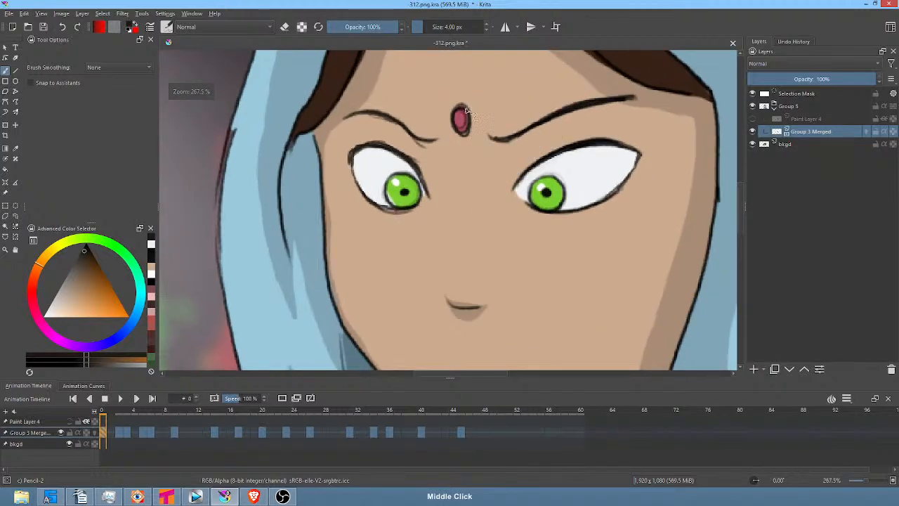
{"action": "left_click", "coordinate": [436, 153], "text": "ctrl"}
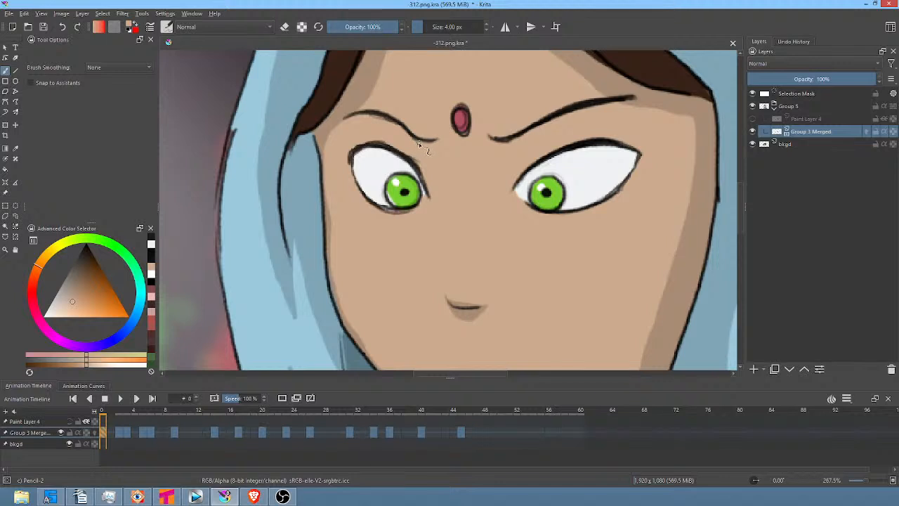
{"action": "left_click_drag", "start_coordinate": [420, 144], "coordinate": [426, 148]}
{"action": "left_click", "coordinate": [247, 163], "text": "ctrl"}
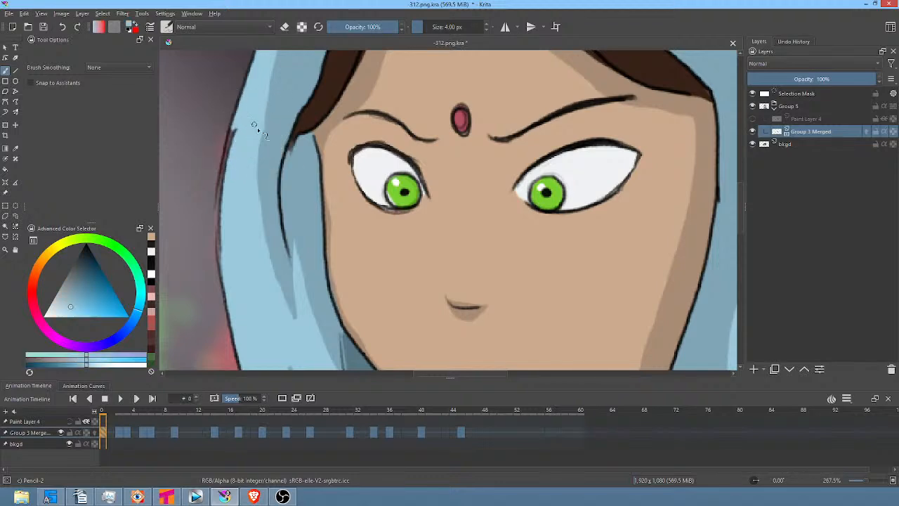
Review the whole face while stepping forward from frame 0 past the wide-mouthed drawing on frame 6, and return to frame 0
{"action": "left_click_drag", "start_coordinate": [469, 148], "coordinate": [432, 213]}
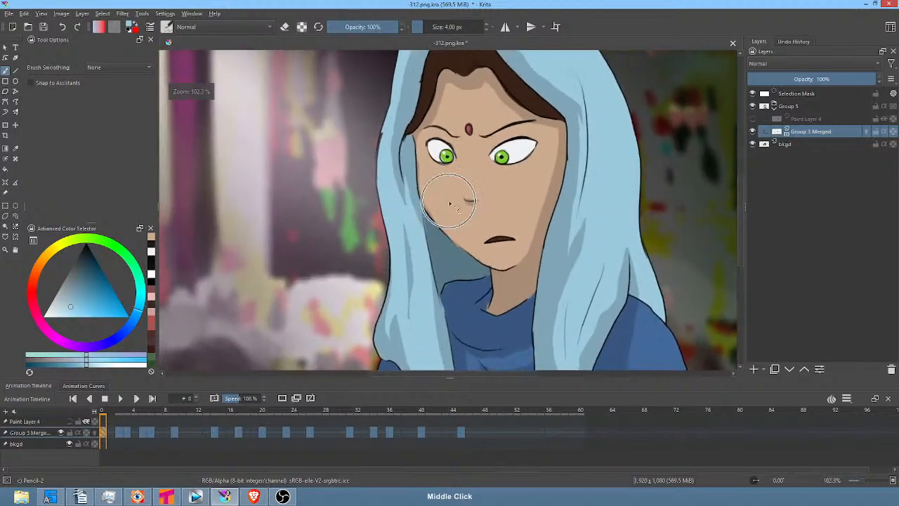
{"action": "left_click_drag", "start_coordinate": [507, 208], "coordinate": [441, 262]}
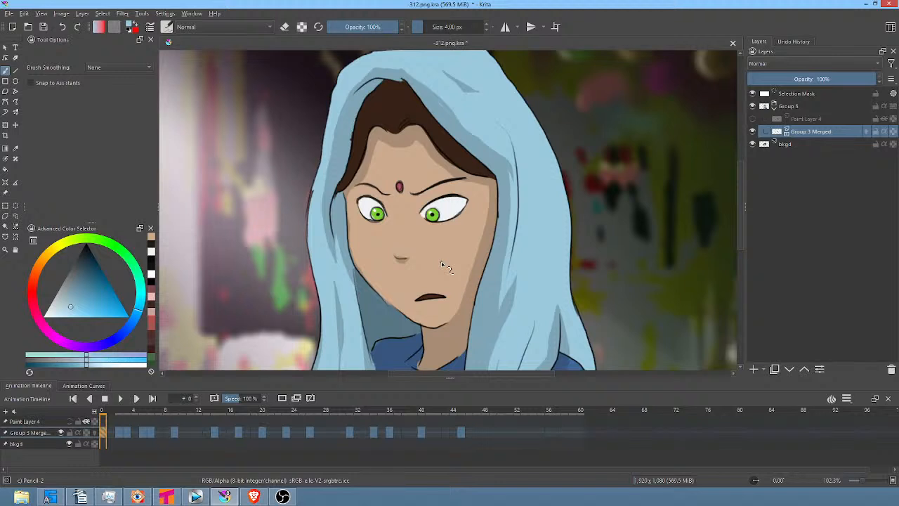
{"action": "left_click_drag", "start_coordinate": [480, 186], "coordinate": [510, 181]}
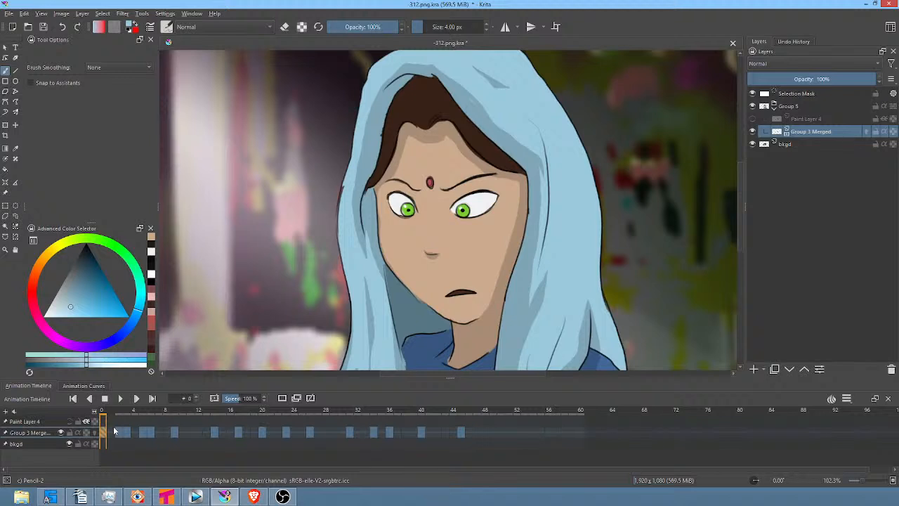
{"action": "mouse_move", "coordinate": [111, 414]}
{"action": "left_mouse_down"}
{"action": "mouse_move", "coordinate": [136, 419]}
{"action": "mouse_move", "coordinate": [108, 421]}
{"action": "left_mouse_up"}
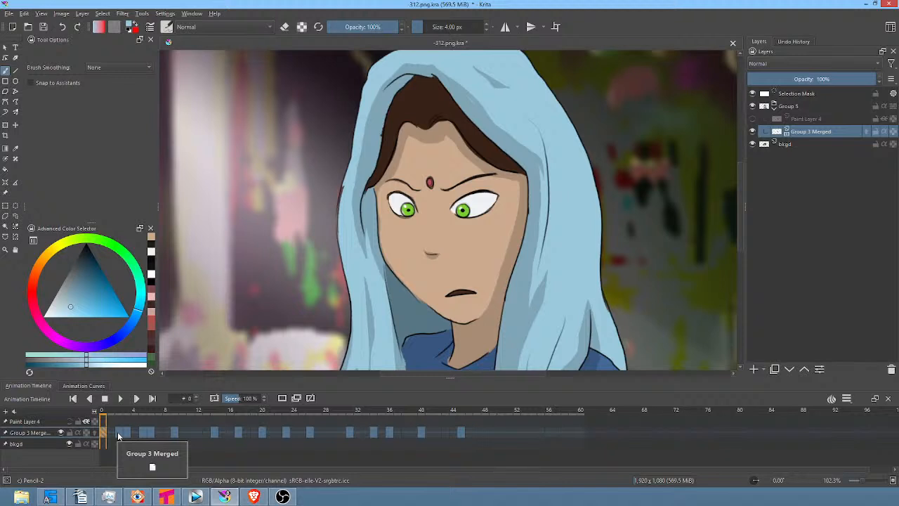
{"action": "key", "text": "Right"}
{"action": "key", "text": "Right"}
{"action": "key", "text": "Right"}
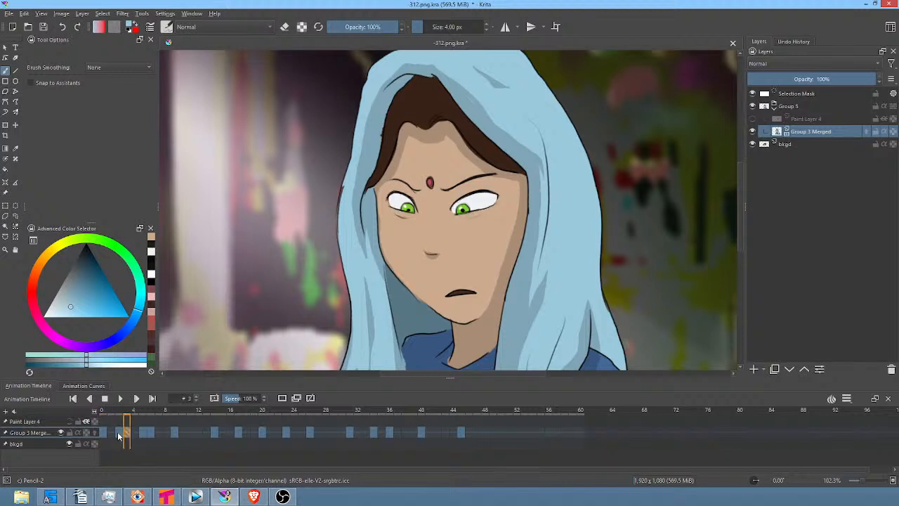
{"action": "key", "text": "Right"}
{"action": "key", "text": "Right"}
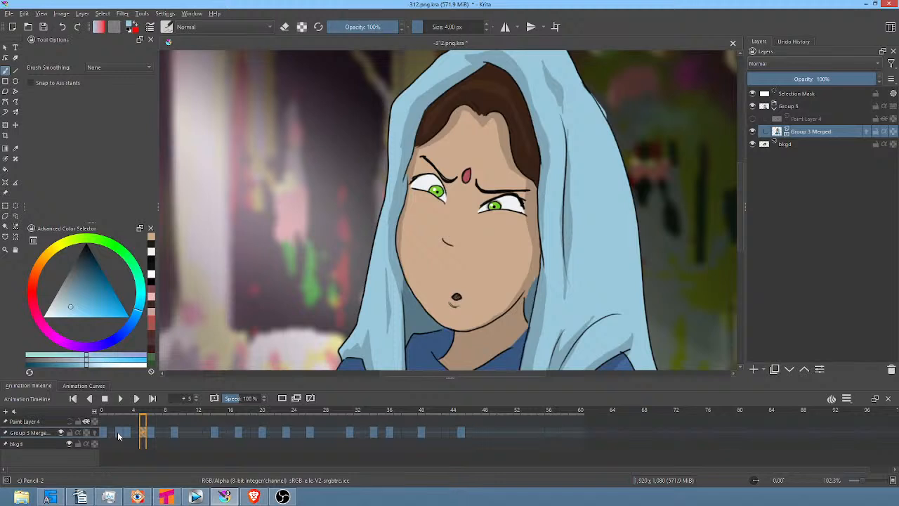
{"action": "key", "text": "Right"}
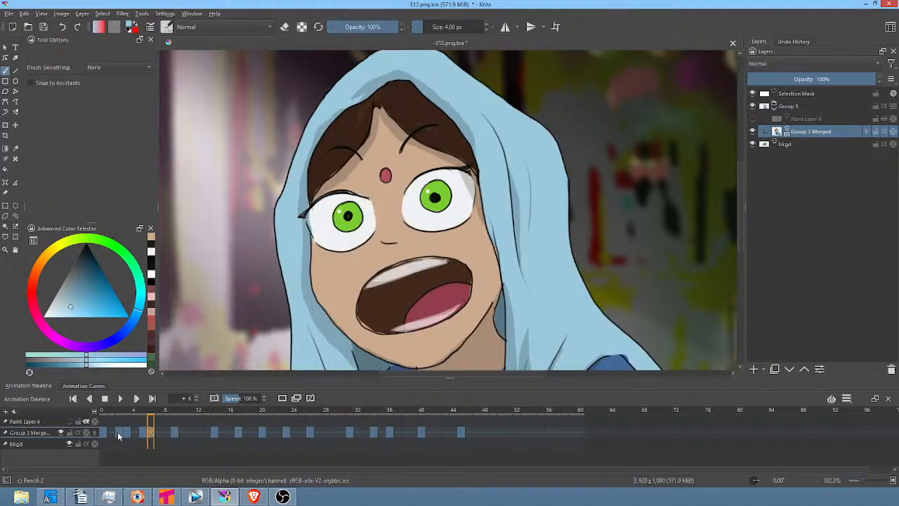
{"action": "key", "text": "Right"}
{"action": "key", "text": "Right"}
{"action": "key", "text": "Right"}
{"action": "key", "text": "Left"}
{"action": "key", "text": "Left"}
{"action": "key", "text": "Left"}
{"action": "key", "text": "Left"}
{"action": "key", "text": "Left"}
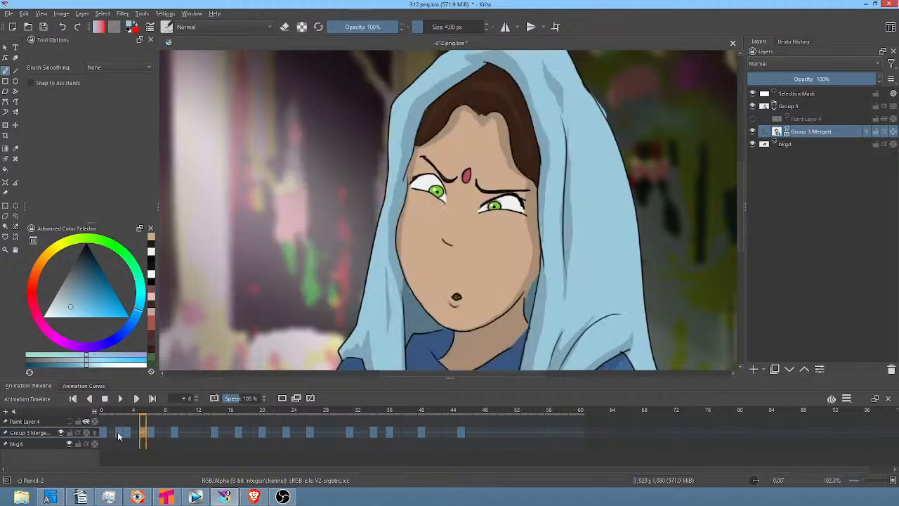
{"action": "key", "text": "Left"}
{"action": "key", "text": "Left"}
{"action": "key", "text": "Left"}
{"action": "key", "text": "Left"}
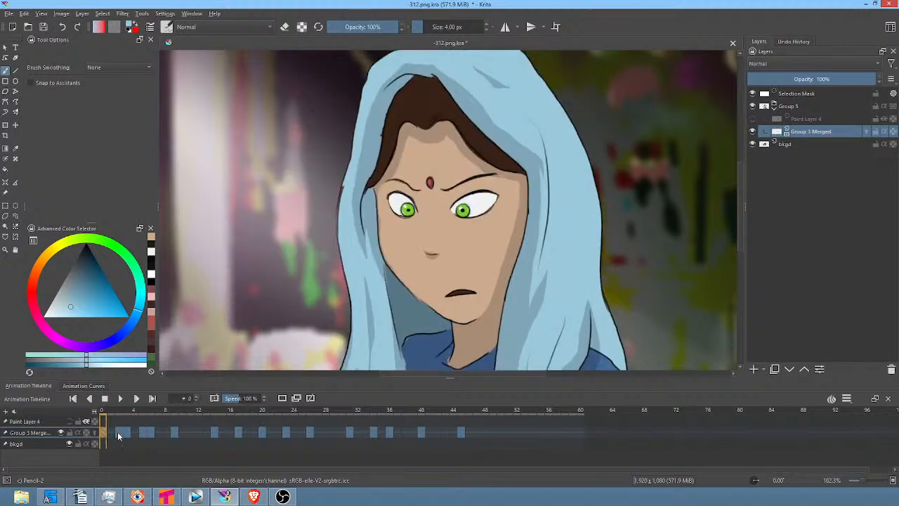
Compare the face drawings from frame 0 to frame 5 by stepping back and forth between them, ending on frame 3
{"action": "key", "text": "Right"}
{"action": "key", "text": "Right"}
{"action": "key", "text": "Right"}
{"action": "key", "text": "Right"}
{"action": "key", "text": "Right"}
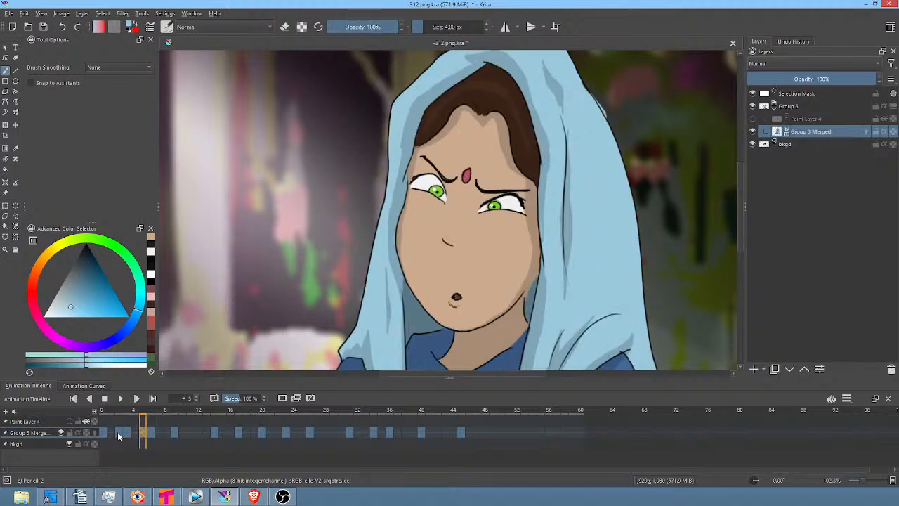
{"action": "key", "text": "Left"}
{"action": "key", "text": "Right"}
{"action": "key", "text": "Left"}
{"action": "key", "text": "Left"}
{"action": "left_click_drag", "start_coordinate": [490, 204], "coordinate": [498, 221]}
{"action": "key", "text": "Right"}
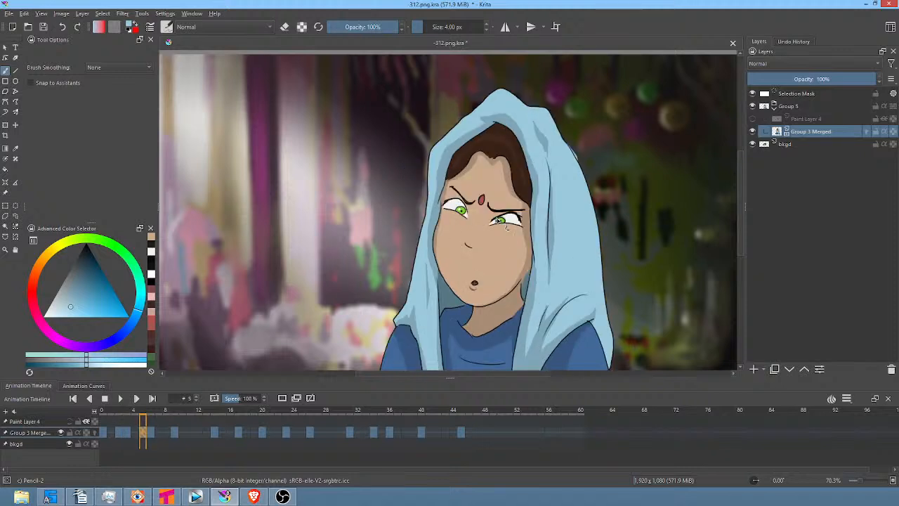
{"action": "key", "text": "Left"}
{"action": "key", "text": "Left"}
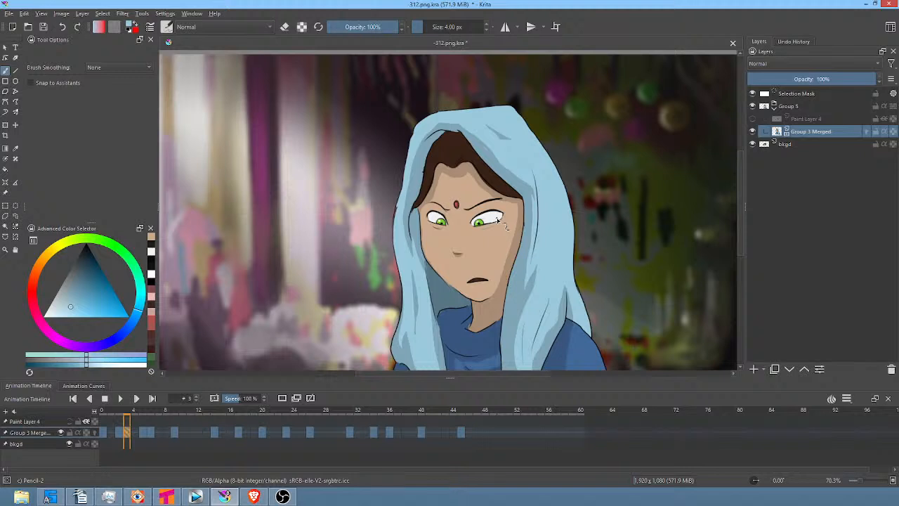
Check the eyes across frames 0 to 3, return to frame 2, and sample the black of the larger eye's upper lid line
{"action": "left_click", "coordinate": [105, 409]}
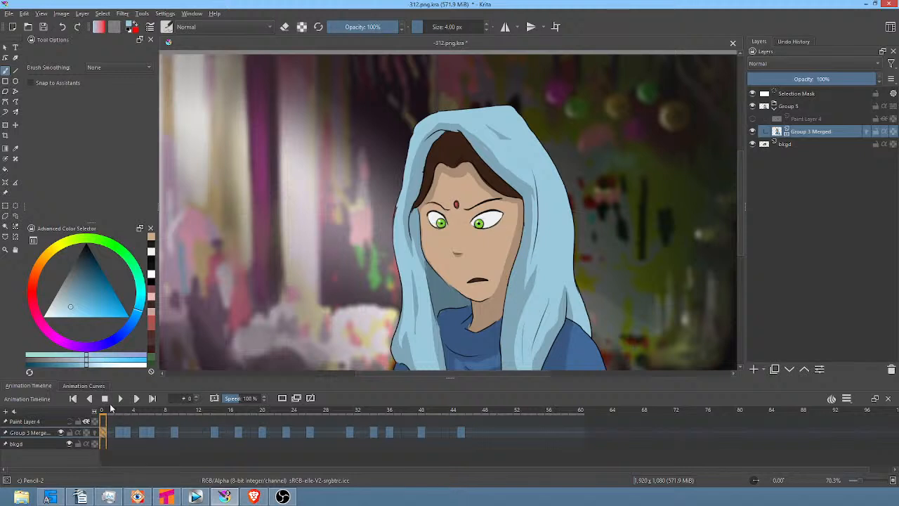
{"action": "mouse_move", "coordinate": [105, 409]}
{"action": "left_mouse_down"}
{"action": "mouse_move", "coordinate": [158, 413]}
{"action": "mouse_move", "coordinate": [105, 403]}
{"action": "mouse_move", "coordinate": [127, 410]}
{"action": "left_mouse_up"}
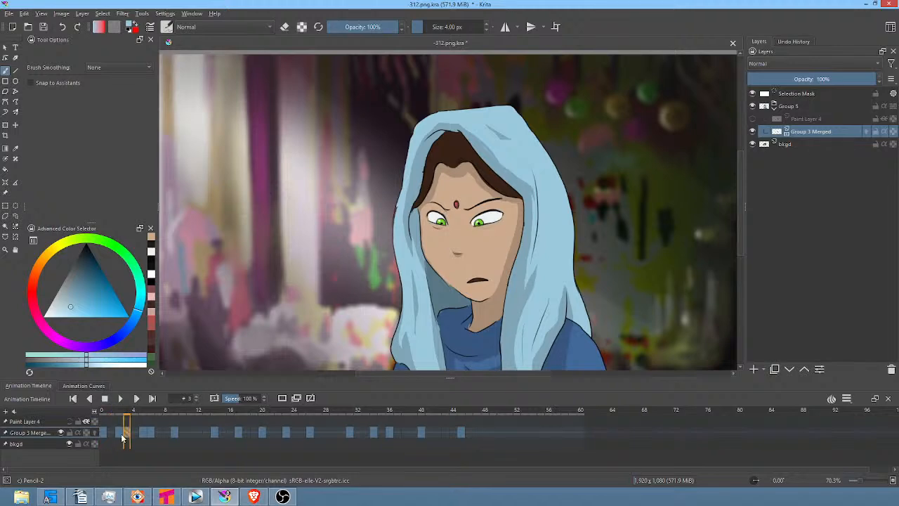
{"action": "left_click", "coordinate": [119, 433]}
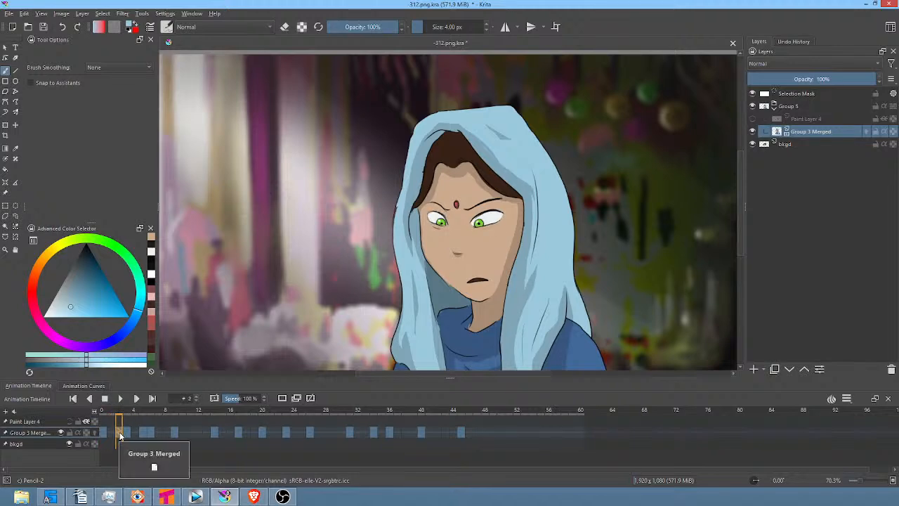
{"action": "scroll", "coordinate": [495, 236], "scroll_direction": "up", "scroll_amount": 5}
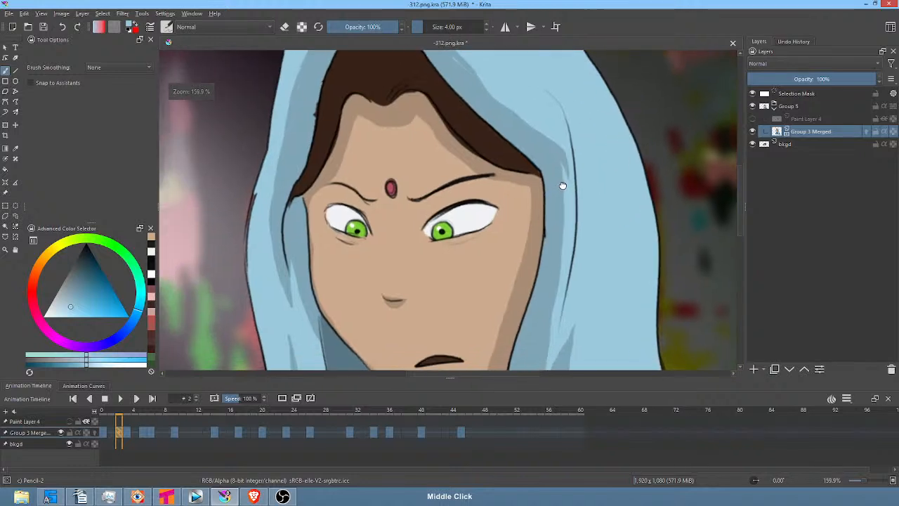
{"action": "left_click_drag", "start_coordinate": [563, 185], "coordinate": [605, 167]}
{"action": "left_click", "coordinate": [509, 184], "text": "ctrl"}
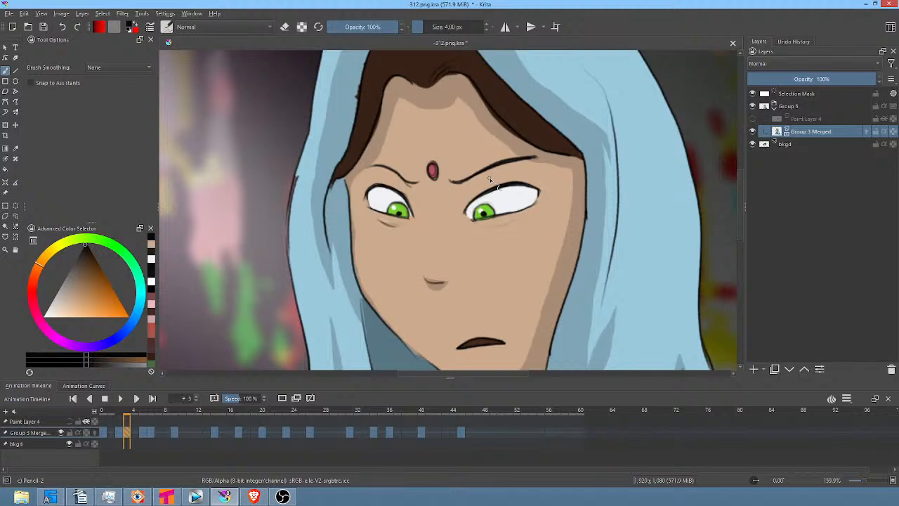
Examine the eyes close up by flipping repeatedly between the neighbouring drawings on frames 0, 2, 3 and 5, ending on frame 5
{"action": "key", "text": "Left"}
{"action": "key", "text": "Right"}
{"action": "key", "text": "Right"}
{"action": "key", "text": "Right"}
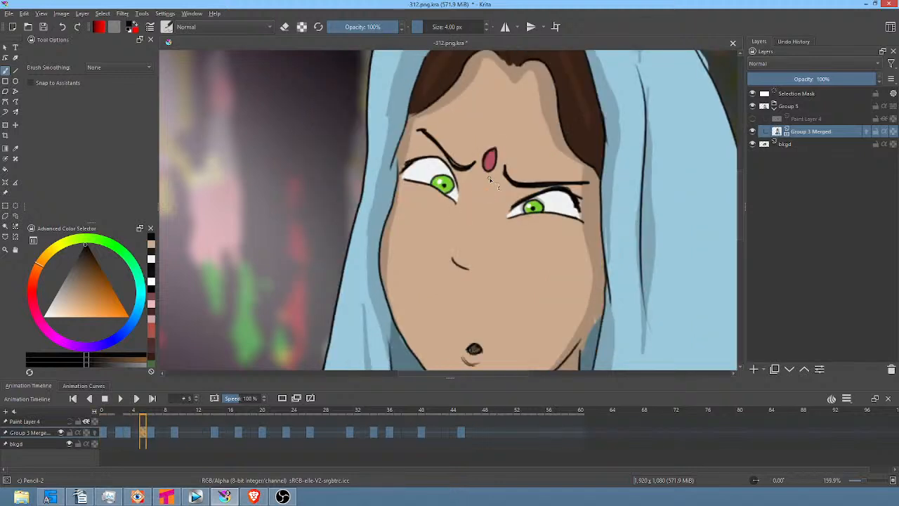
{"action": "key", "text": "Left"}
{"action": "key", "text": "Left"}
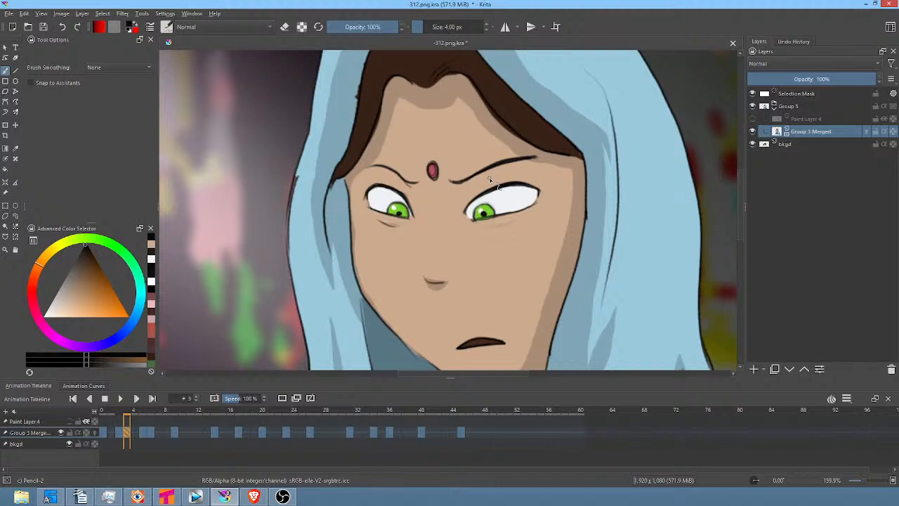
{"action": "key", "text": "Right"}
{"action": "key", "text": "Right"}
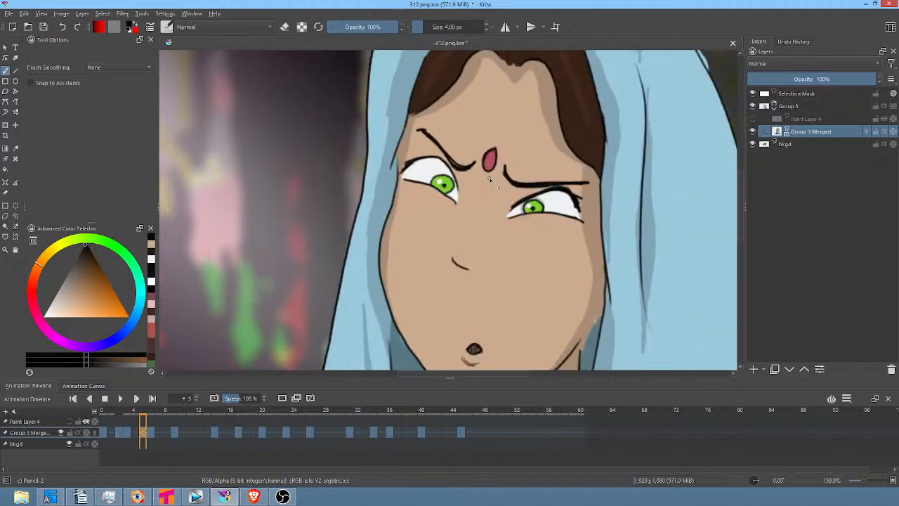
{"action": "key", "text": "Left"}
{"action": "key", "text": "Left"}
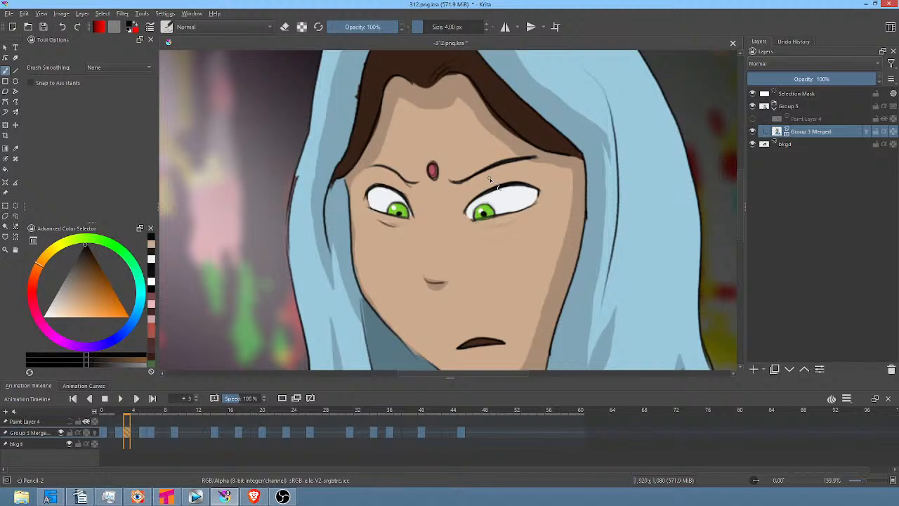
{"action": "key", "text": "Left"}
{"action": "key", "text": "Left"}
{"action": "key", "text": "Left"}
{"action": "key", "text": "Right"}
{"action": "key", "text": "Right"}
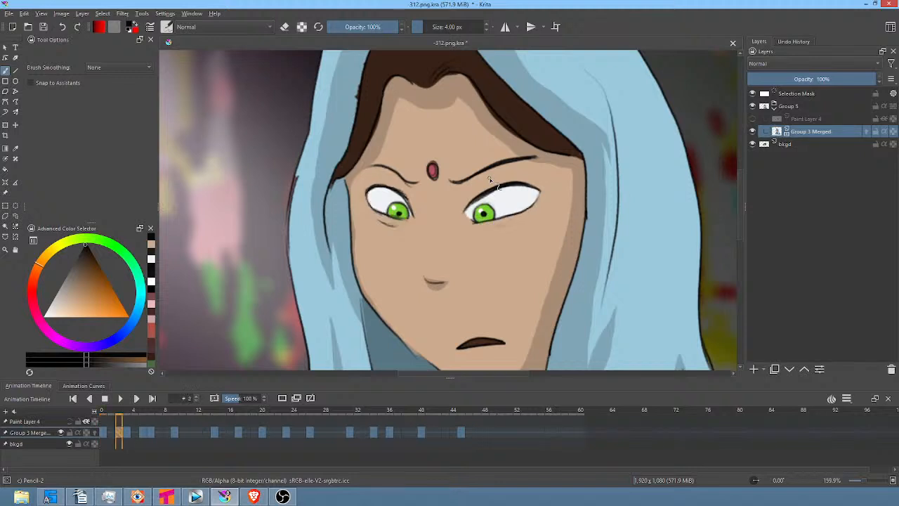
{"action": "key", "text": "Right"}
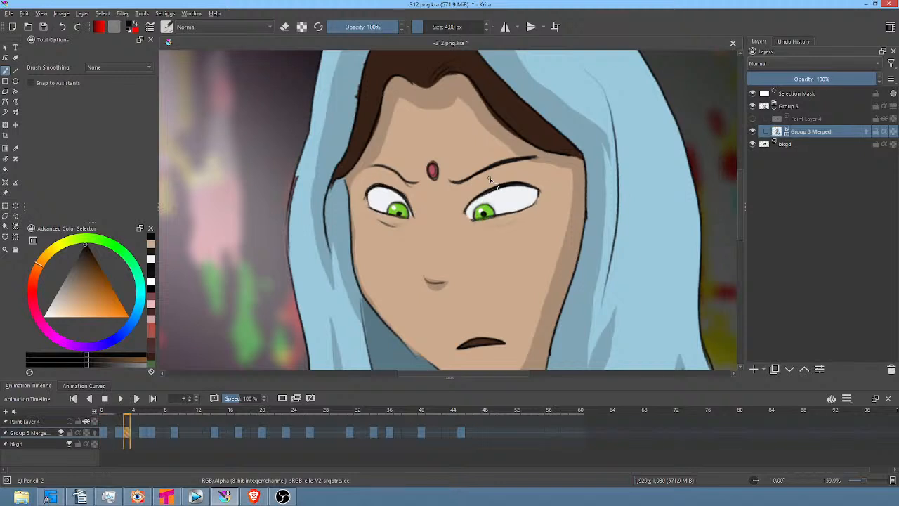
{"action": "key", "text": "Right"}
{"action": "key", "text": "Right"}
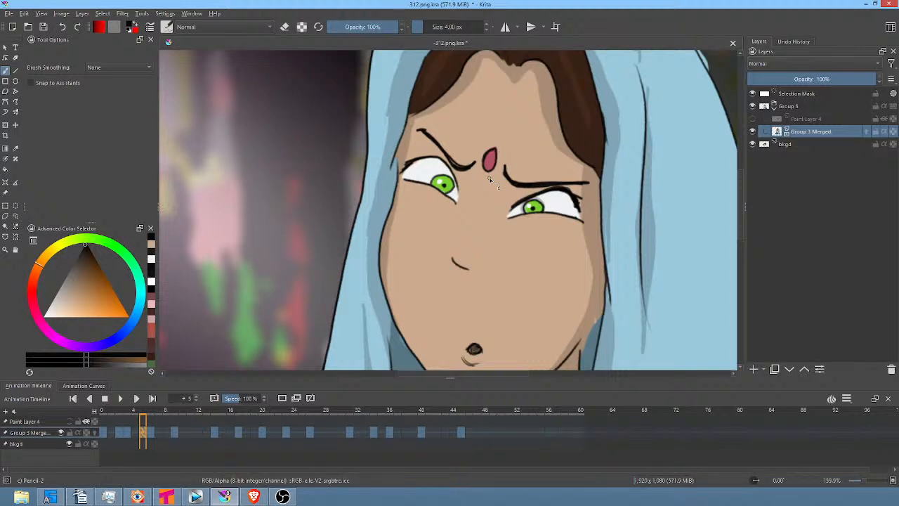
Review the drawings in reverse order from the wide-mouthed frame 6 through frames 5, 3 and 2 to frame 0
{"action": "left_click_drag", "start_coordinate": [509, 262], "coordinate": [473, 250]}
{"action": "scroll", "coordinate": [496, 233], "scroll_direction": "down", "scroll_amount": 3}
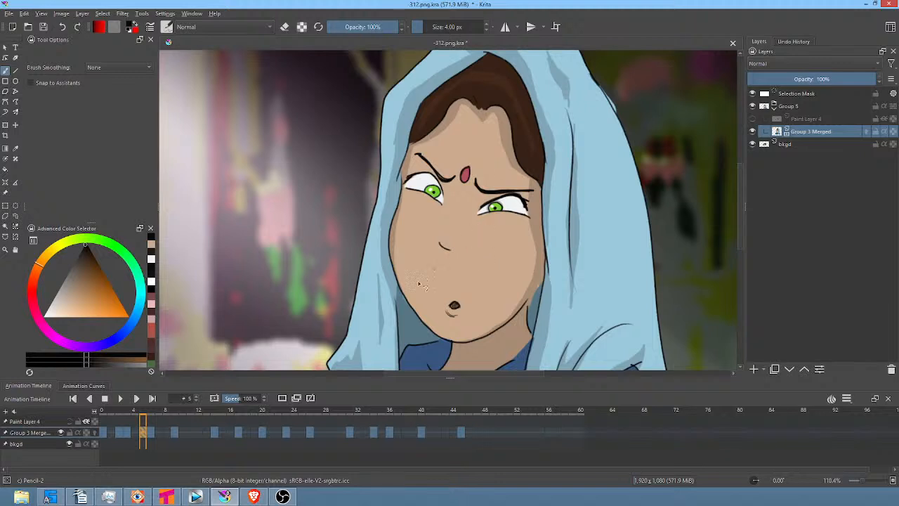
{"action": "left_click", "coordinate": [148, 434]}
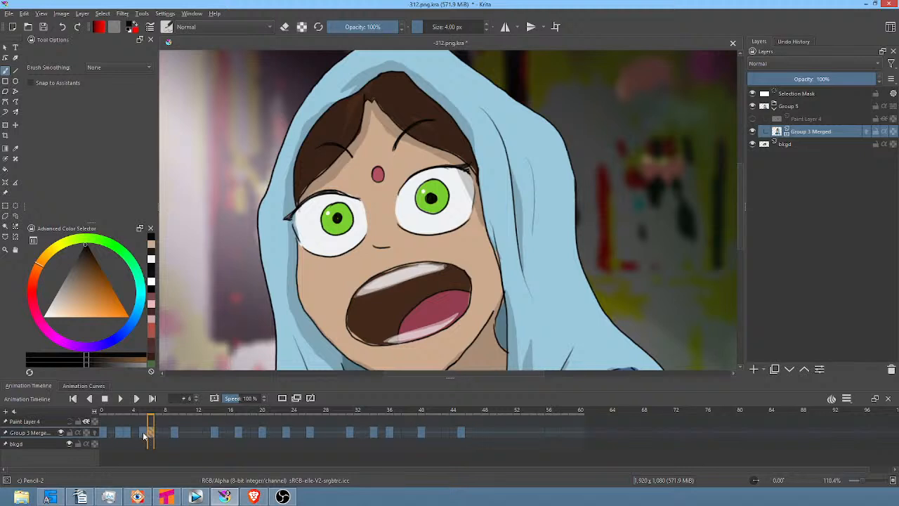
{"action": "left_click", "coordinate": [141, 434]}
{"action": "left_click", "coordinate": [126, 434]}
{"action": "left_click", "coordinate": [118, 433]}
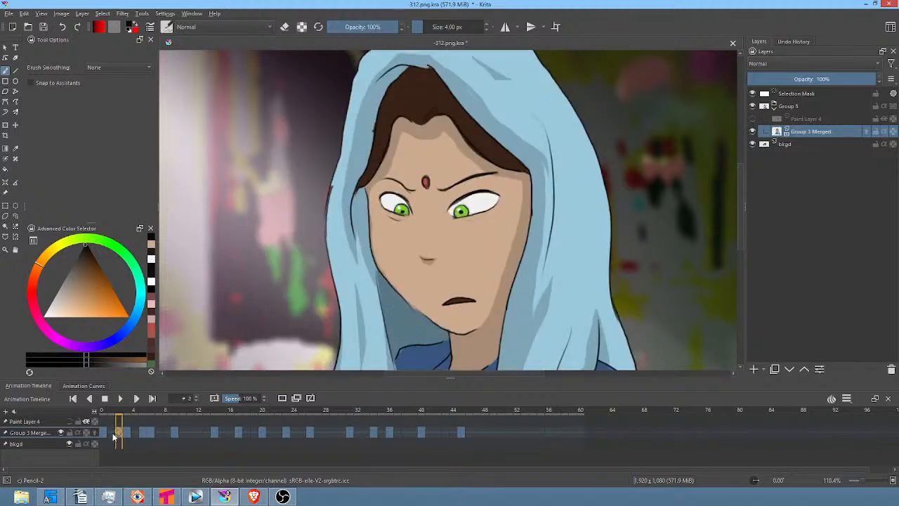
{"action": "left_click", "coordinate": [103, 435]}
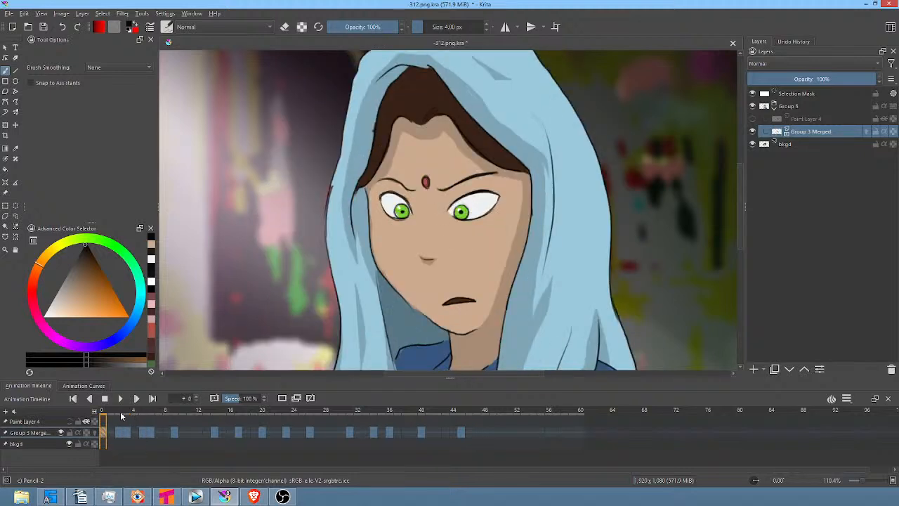
Scrub from frame 0 to frame 14, view frames 17 and 20, and step back past the grinning frame 9 to frame 6
{"action": "left_click_drag", "start_coordinate": [102, 413], "coordinate": [215, 422]}
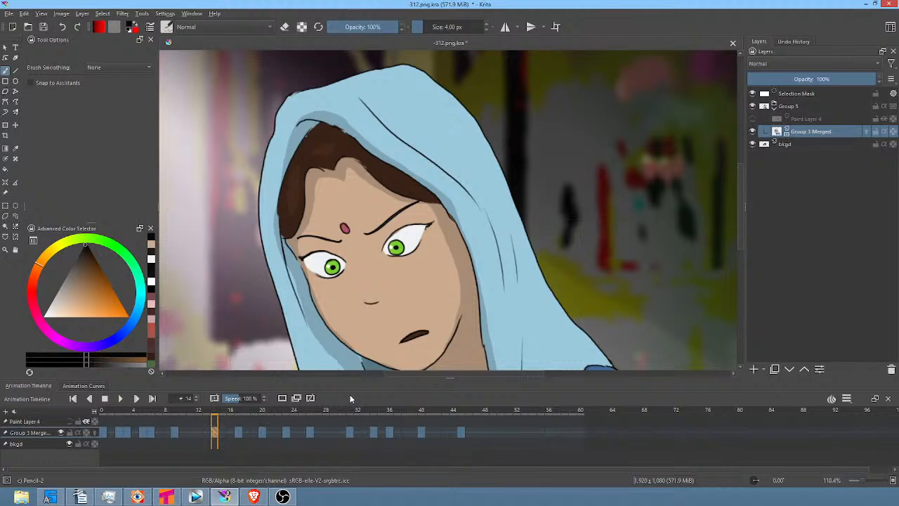
{"action": "left_click", "coordinate": [239, 437]}
{"action": "left_click", "coordinate": [261, 433]}
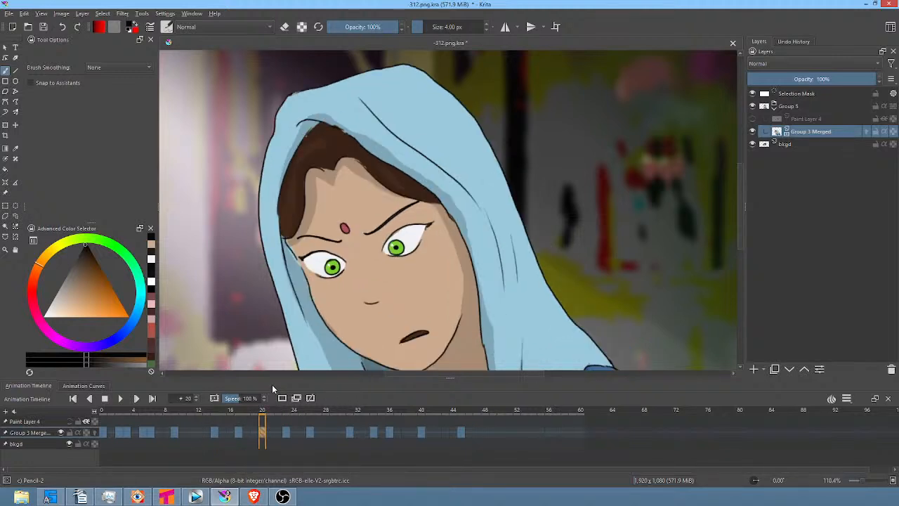
{"action": "key", "text": "Left"}
{"action": "key", "text": "Left"}
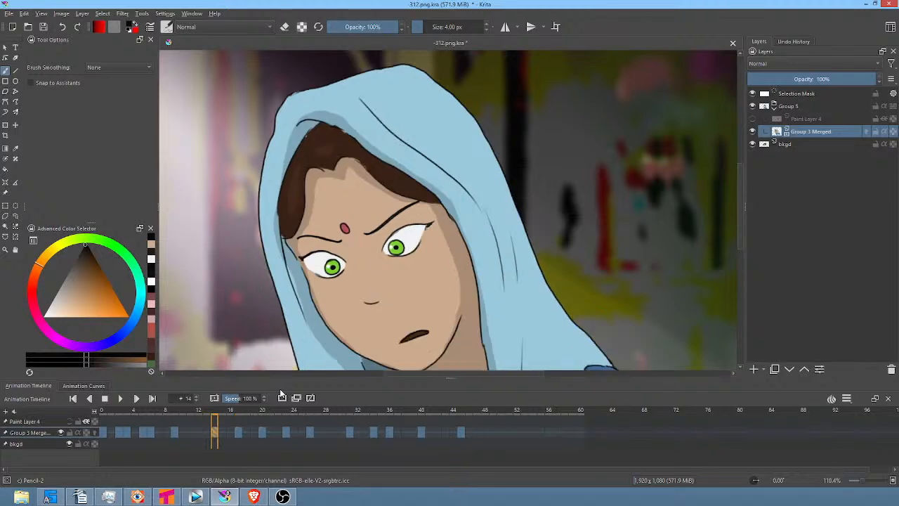
{"action": "key", "text": "Left"}
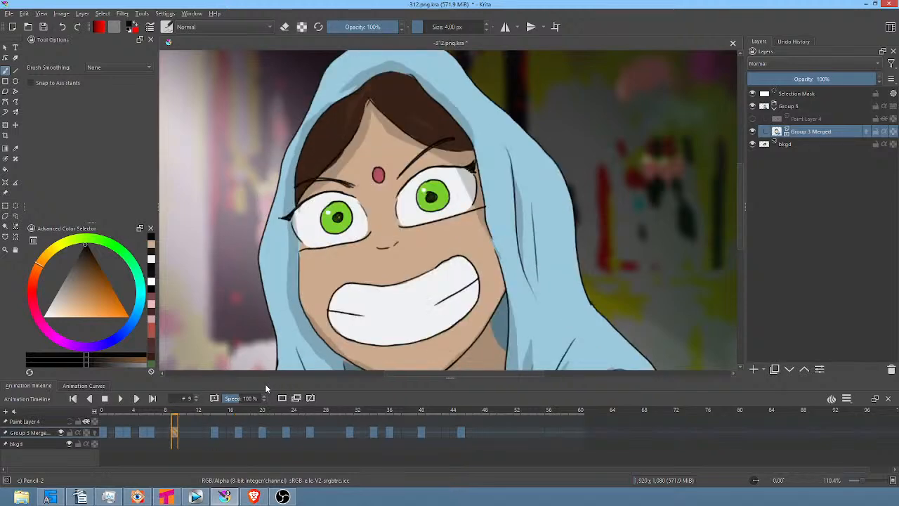
{"action": "key", "text": "Left"}
{"action": "key", "text": "Left"}
{"action": "key", "text": "Right"}
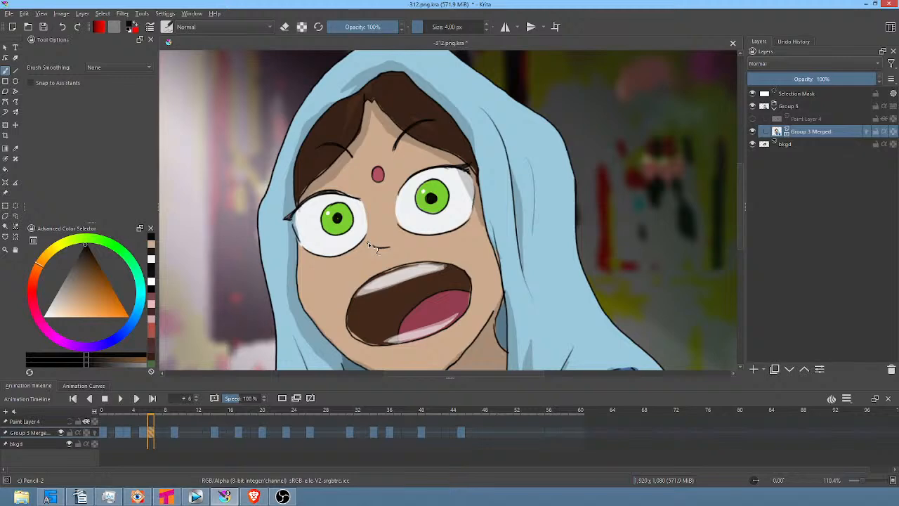
{"action": "mouse_move", "coordinate": [463, 242]}
{"action": "left_mouse_down"}
{"action": "mouse_move", "coordinate": [527, 208]}
{"action": "mouse_move", "coordinate": [496, 214]}
{"action": "mouse_move", "coordinate": [475, 240]}
{"action": "left_mouse_up"}
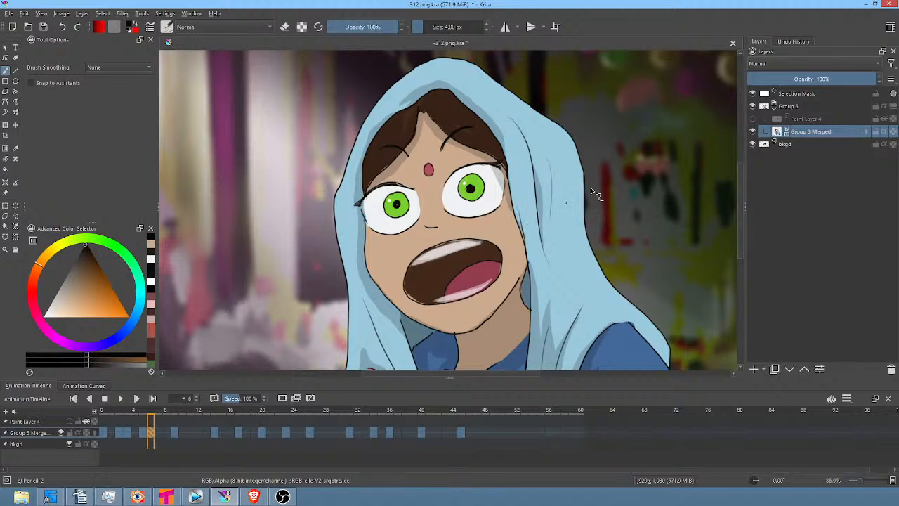
Check how the downward gaze leads into the wide-mouthed drawing by stepping repeatedly between frames 0 and 6
{"action": "left_click", "coordinate": [102, 431]}
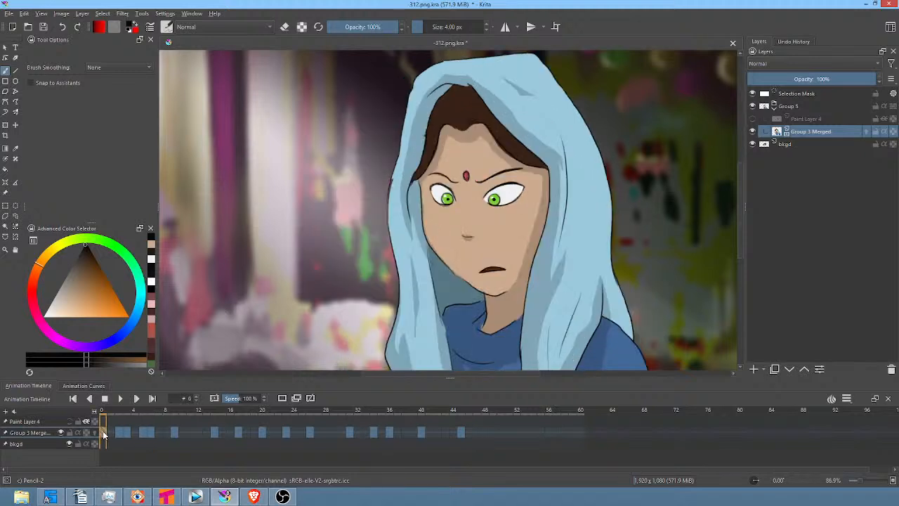
{"action": "key", "text": "Right"}
{"action": "key", "text": "Right"}
{"action": "key", "text": "Right"}
{"action": "key", "text": "Right"}
{"action": "key", "text": "Right"}
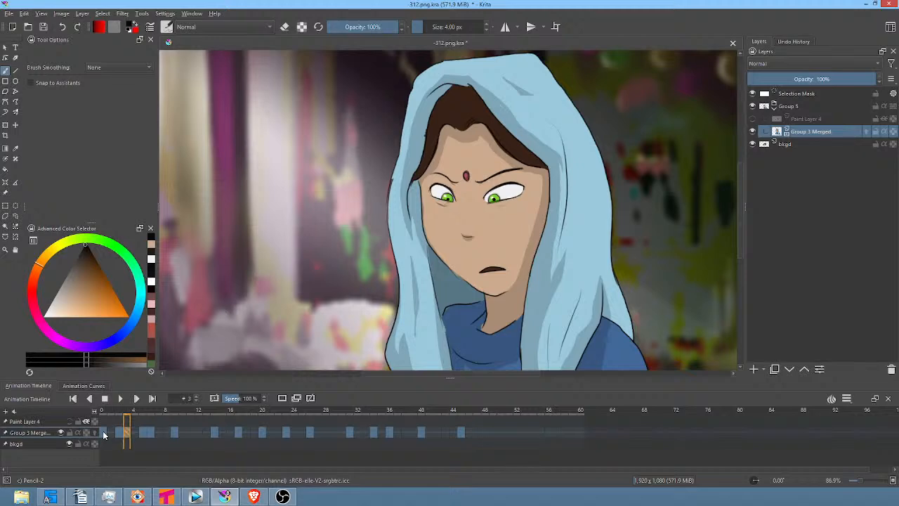
{"action": "key", "text": "Left"}
{"action": "key", "text": "Left"}
{"action": "key", "text": "Left"}
{"action": "key", "text": "Right"}
{"action": "key", "text": "Right"}
{"action": "key", "text": "Right"}
{"action": "key", "text": "Right"}
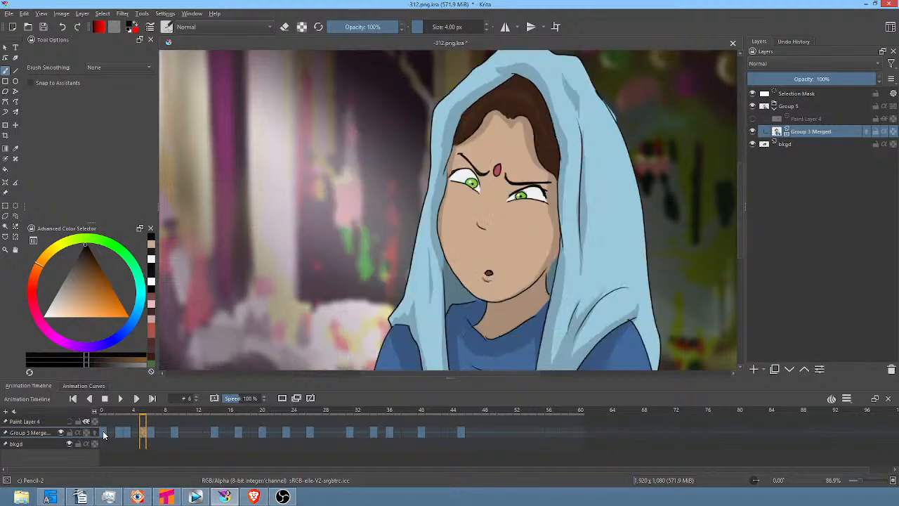
{"action": "key", "text": "Left"}
{"action": "key", "text": "Left"}
{"action": "key", "text": "Right"}
{"action": "key", "text": "Right"}
{"action": "key", "text": "Right"}
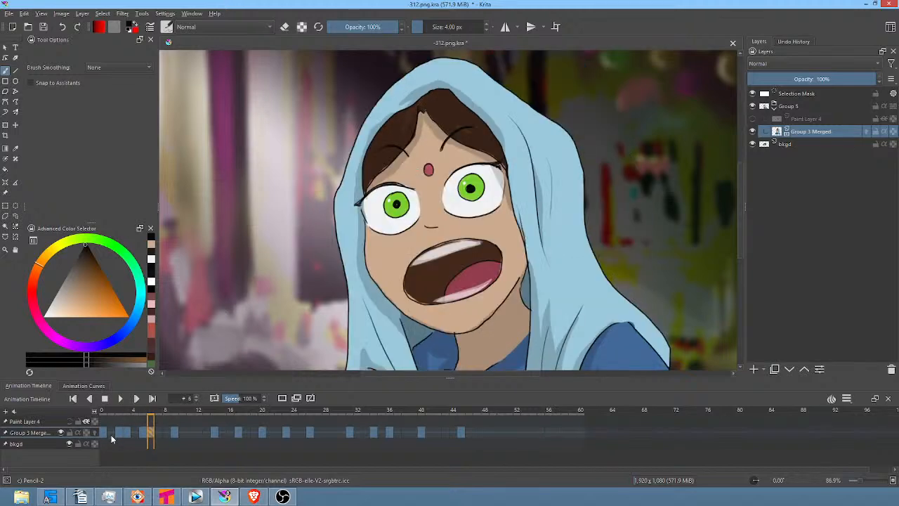
Shift the frame 5 drawing on the Group 3 Merged layer, together with all following keyframes, to start at frame 10
{"action": "left_click", "coordinate": [142, 432]}
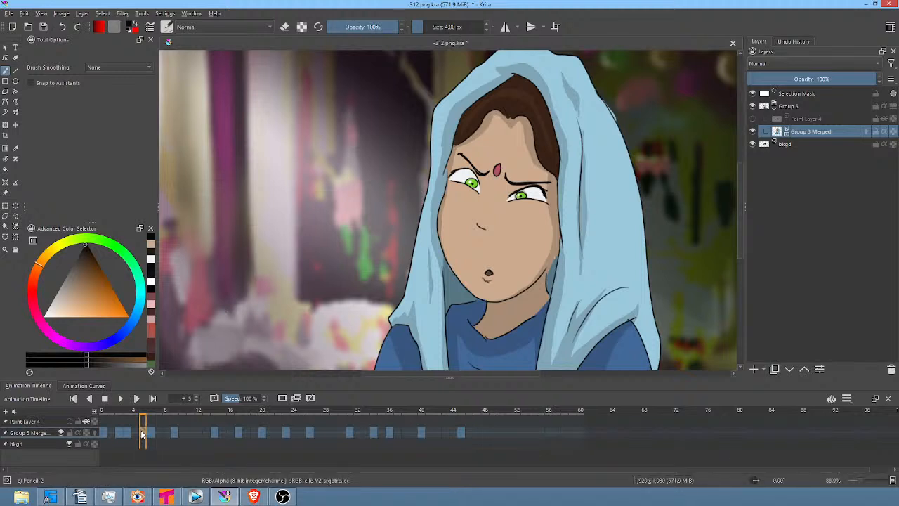
{"action": "left_click", "coordinate": [149, 432]}
{"action": "left_click", "coordinate": [143, 432]}
{"action": "left_click", "coordinate": [158, 432]}
{"action": "left_click_drag", "start_coordinate": [156, 431], "coordinate": [183, 434]}
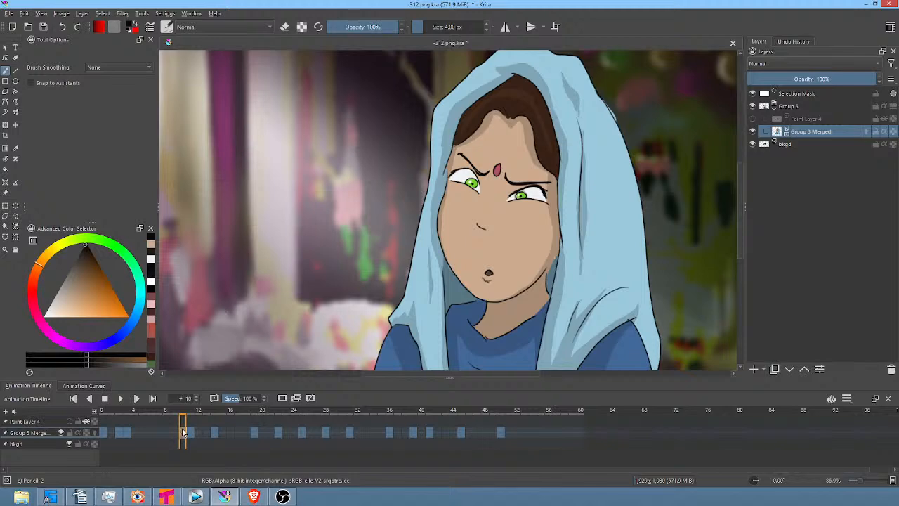
Try a clone of the frame 10 drawing at frame 13, compare the two frames, undo the clone, and return to frame 10
{"action": "left_click_drag", "start_coordinate": [183, 432], "coordinate": [207, 434]}
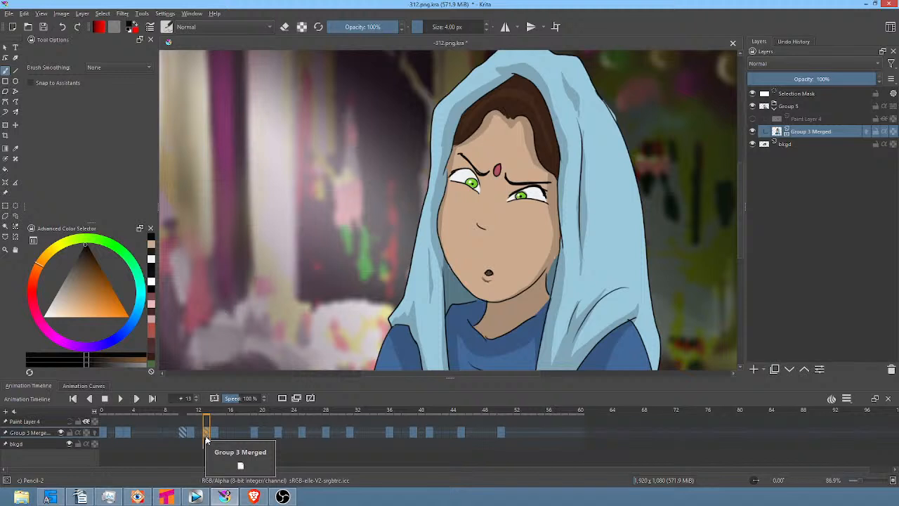
{"action": "left_click", "coordinate": [184, 432]}
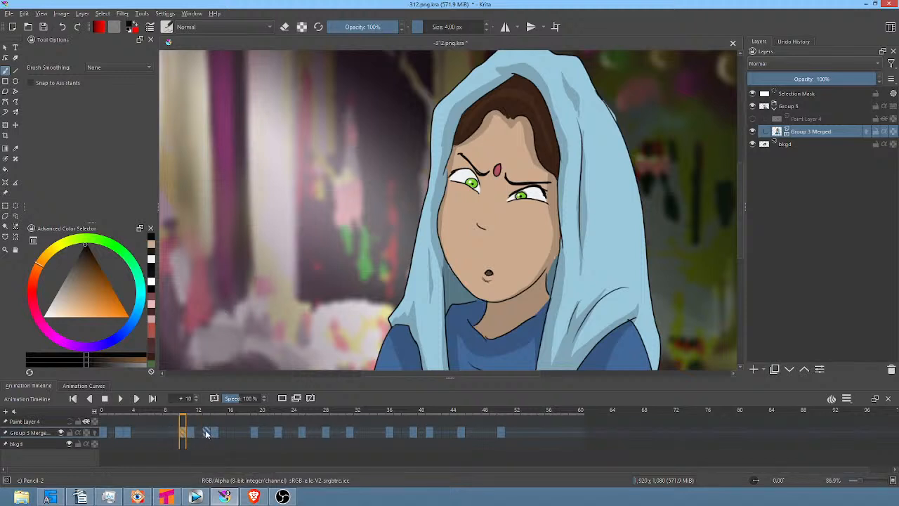
{"action": "left_click", "coordinate": [207, 433]}
{"action": "left_click", "coordinate": [184, 434]}
{"action": "left_click", "coordinate": [206, 434]}
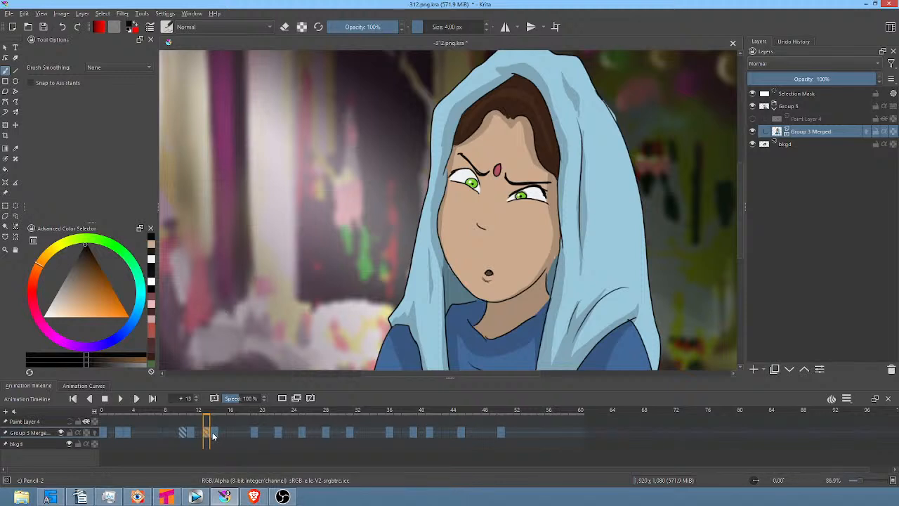
{"action": "left_click", "coordinate": [194, 433]}
{"action": "left_click", "coordinate": [207, 433]}
{"action": "left_click", "coordinate": [199, 435]}
{"action": "left_click", "coordinate": [207, 435]}
{"action": "key", "text": "ctrl+z"}
{"action": "left_click", "coordinate": [183, 434]}
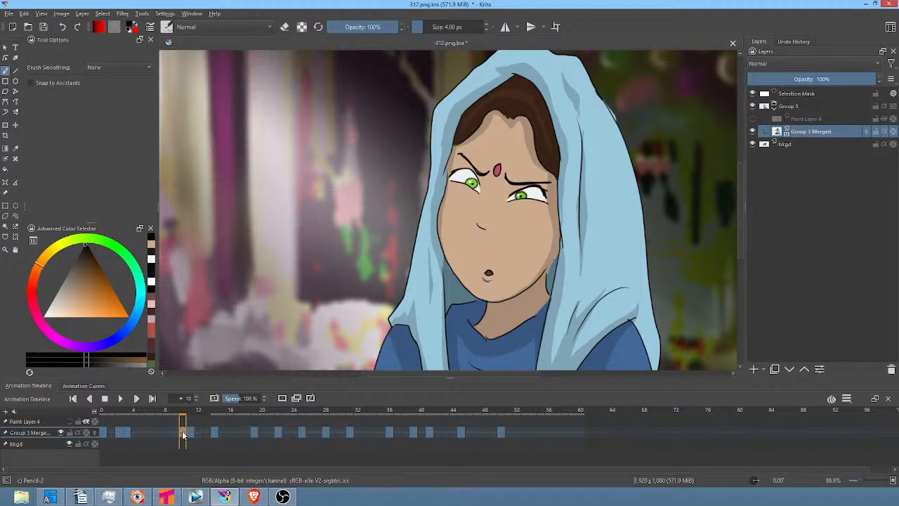
Compare the drawings at frames 10 and 11 with the held downward gaze at frames 3 to 7, ending on frame 0
{"action": "mouse_move", "coordinate": [183, 434]}
{"action": "left_mouse_down"}
{"action": "mouse_move", "coordinate": [201, 431]}
{"action": "mouse_move", "coordinate": [171, 430]}
{"action": "mouse_move", "coordinate": [197, 449]}
{"action": "mouse_move", "coordinate": [189, 434]}
{"action": "left_mouse_up"}
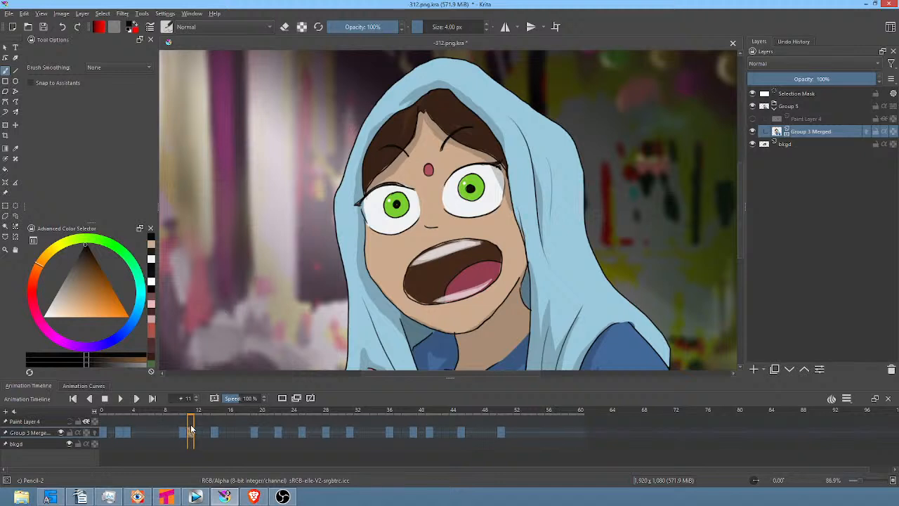
{"action": "left_click", "coordinate": [190, 432]}
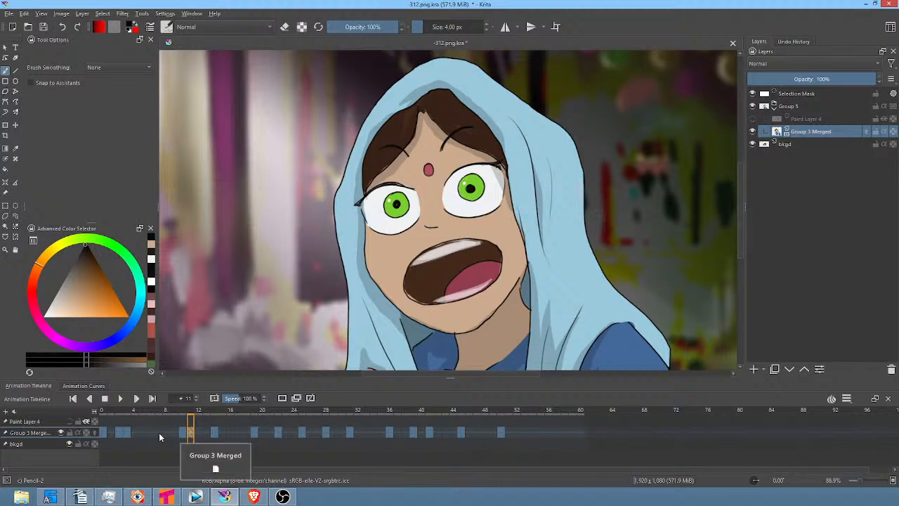
{"action": "left_click", "coordinate": [160, 433]}
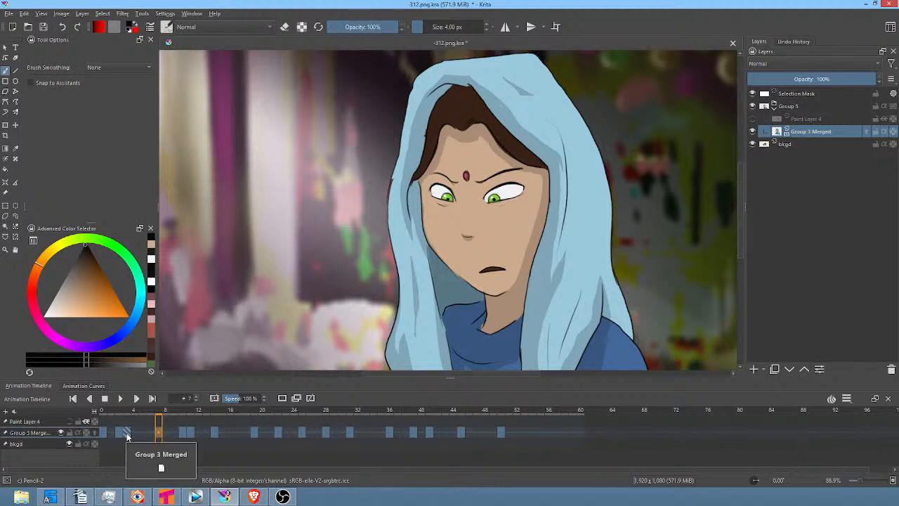
{"action": "left_click", "coordinate": [126, 432]}
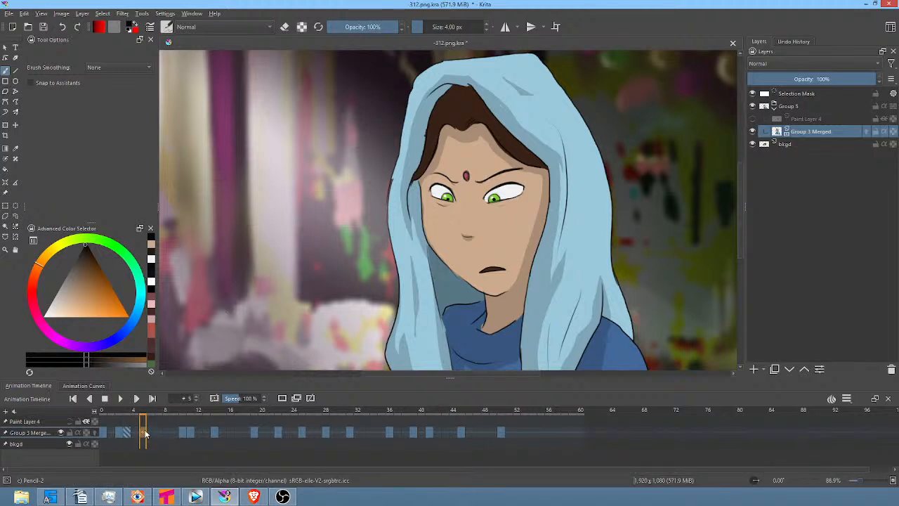
{"action": "left_click", "coordinate": [159, 433]}
{"action": "left_click", "coordinate": [128, 432]}
{"action": "left_click", "coordinate": [152, 427]}
{"action": "left_click_drag", "start_coordinate": [160, 416], "coordinate": [100, 415]}
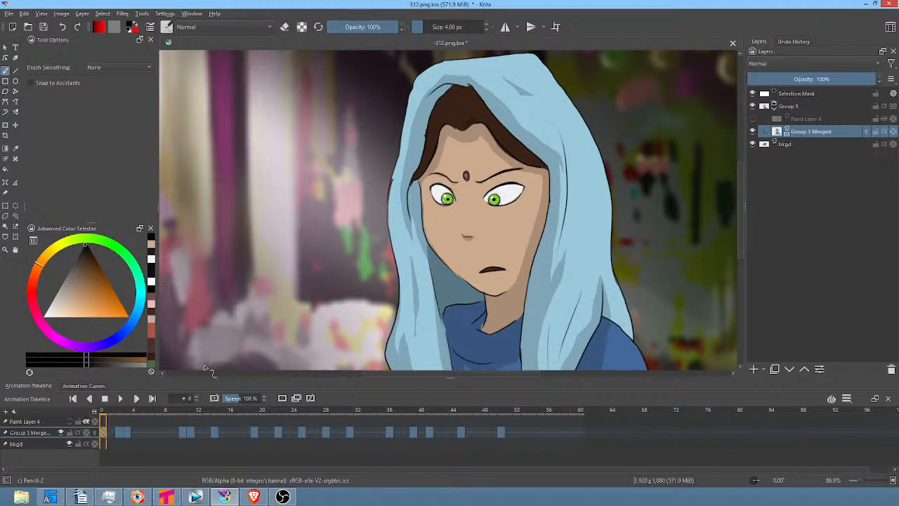
Examine the opening eye movement by scrubbing between frames 0 and 3 with more of the scene in view
{"action": "key", "text": "minus"}
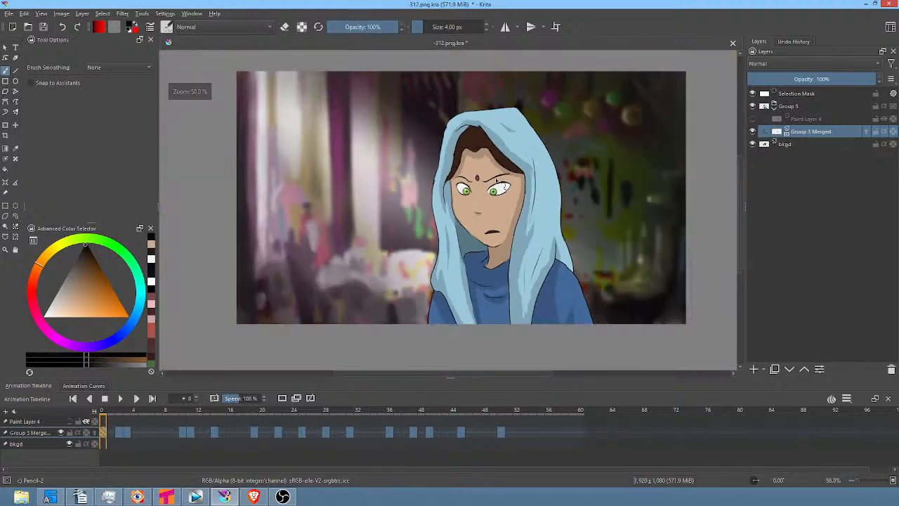
{"action": "scroll", "coordinate": [467, 191], "scroll_direction": "up", "scroll_amount": 2}
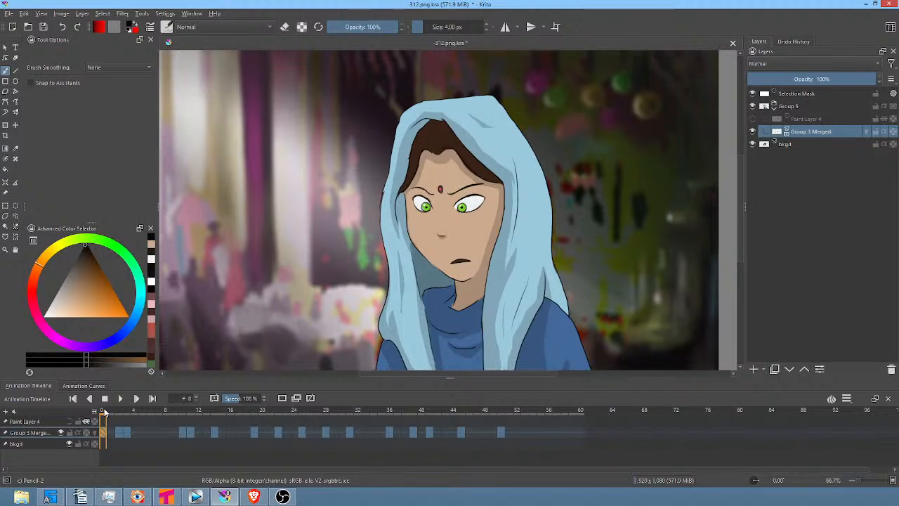
{"action": "left_click", "coordinate": [110, 415]}
{"action": "left_click", "coordinate": [123, 419]}
{"action": "mouse_move", "coordinate": [120, 420]}
{"action": "left_mouse_down"}
{"action": "mouse_move", "coordinate": [104, 420]}
{"action": "mouse_move", "coordinate": [128, 419]}
{"action": "left_mouse_up"}
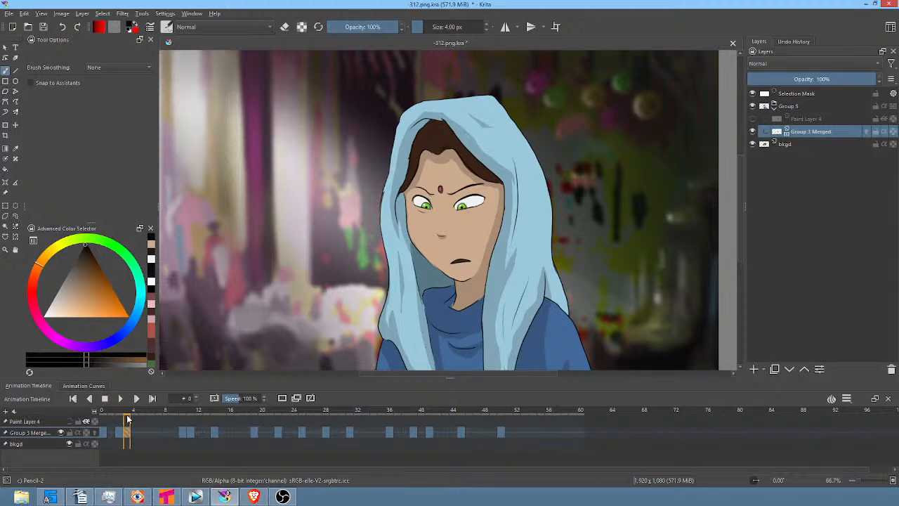
{"action": "mouse_move", "coordinate": [127, 419]}
{"action": "left_mouse_down"}
{"action": "mouse_move", "coordinate": [211, 419]}
{"action": "mouse_move", "coordinate": [104, 420]}
{"action": "left_mouse_up"}
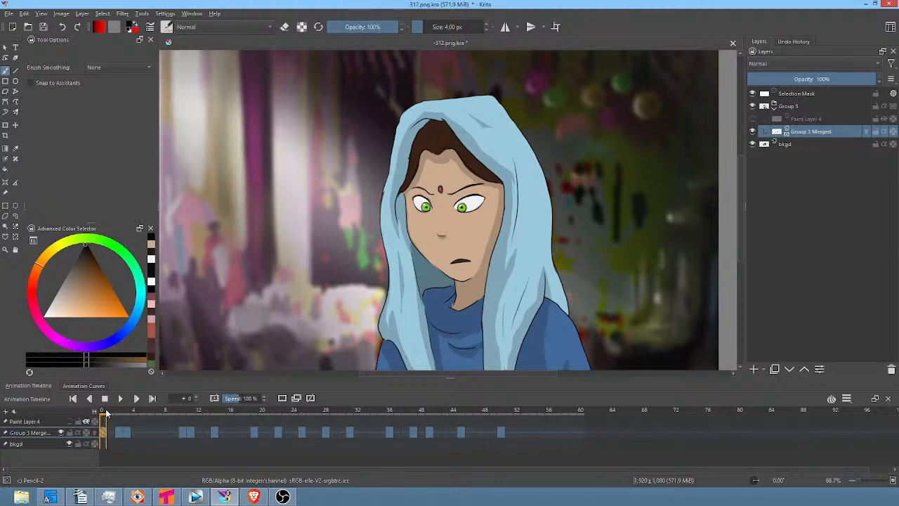
{"action": "mouse_move", "coordinate": [105, 419]}
{"action": "left_mouse_down"}
{"action": "mouse_move", "coordinate": [127, 416]}
{"action": "mouse_move", "coordinate": [111, 418]}
{"action": "left_mouse_up"}
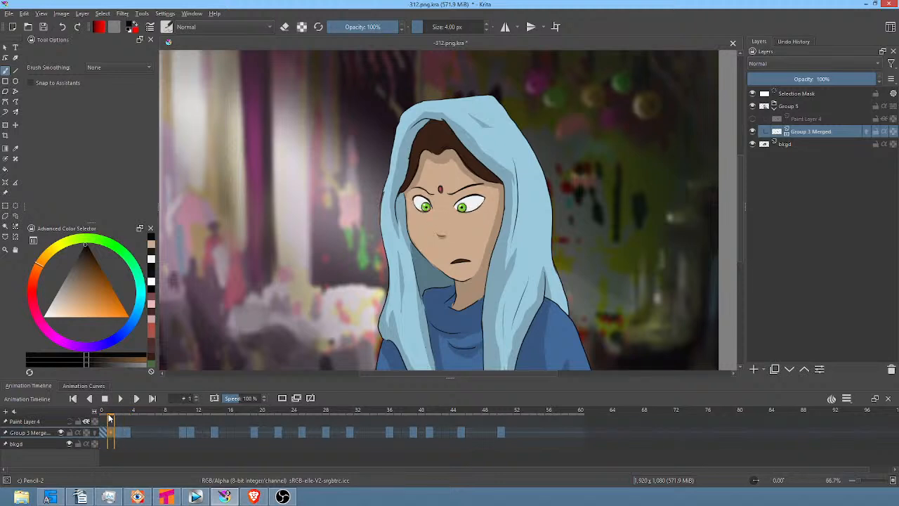
{"action": "left_click", "coordinate": [104, 434]}
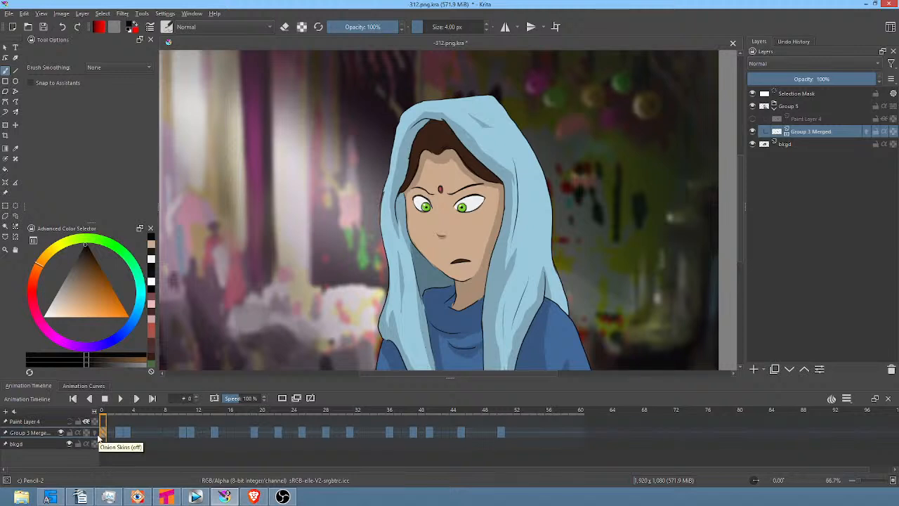
Play the animation from frame 0, stop it at frame 8, and return to the first frame
{"action": "key", "text": "space"}
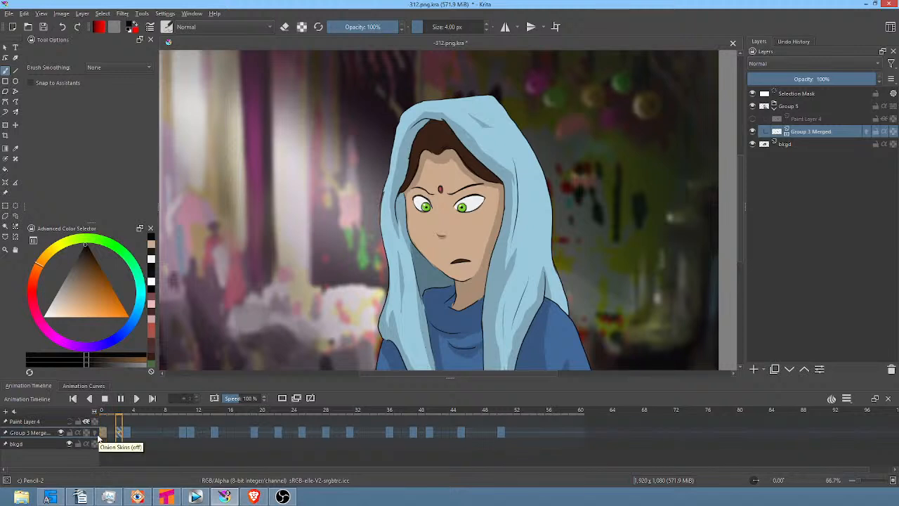
{"action": "key", "text": "space"}
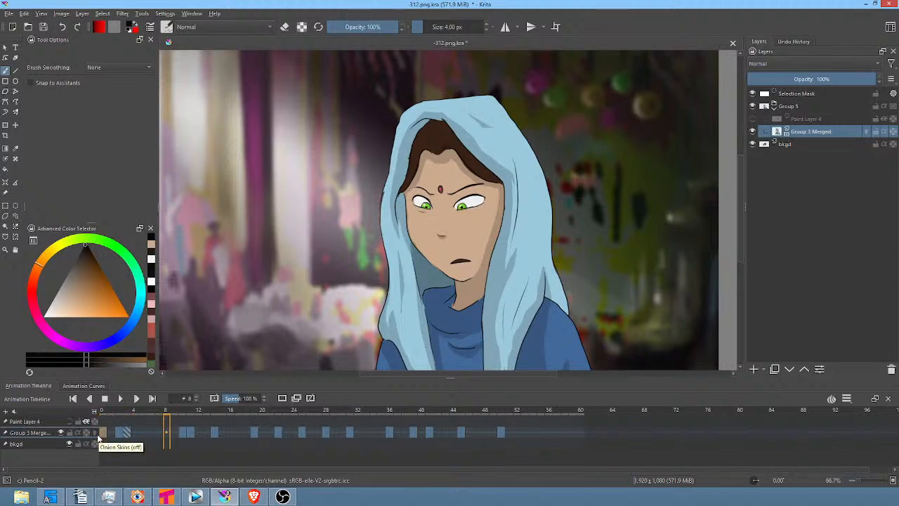
{"action": "left_click", "coordinate": [104, 412]}
{"action": "mouse_move", "coordinate": [104, 412]}
{"action": "left_mouse_down"}
{"action": "mouse_move", "coordinate": [250, 430]}
{"action": "mouse_move", "coordinate": [107, 425]}
{"action": "mouse_move", "coordinate": [101, 416]}
{"action": "left_mouse_up"}
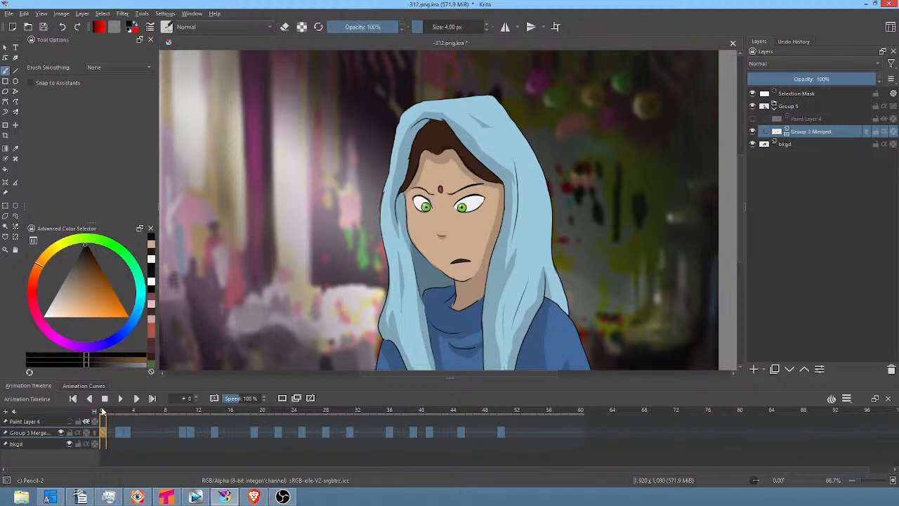
Scrub from frame 0 to frame 10 to review the change from the downward gaze to the raised head, and restart the scrub from frame 1
{"action": "left_click", "coordinate": [110, 413]}
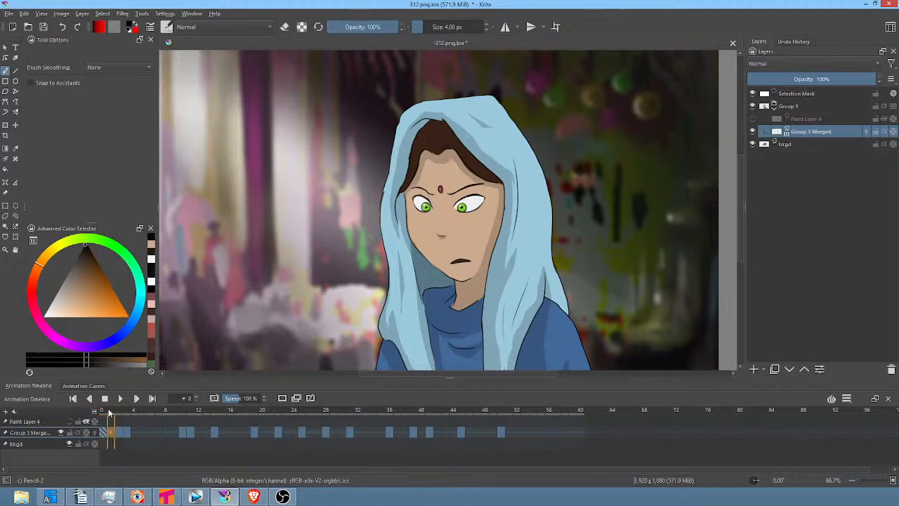
{"action": "mouse_move", "coordinate": [110, 415]}
{"action": "left_mouse_down"}
{"action": "mouse_move", "coordinate": [196, 425]}
{"action": "mouse_move", "coordinate": [157, 422]}
{"action": "left_mouse_up"}
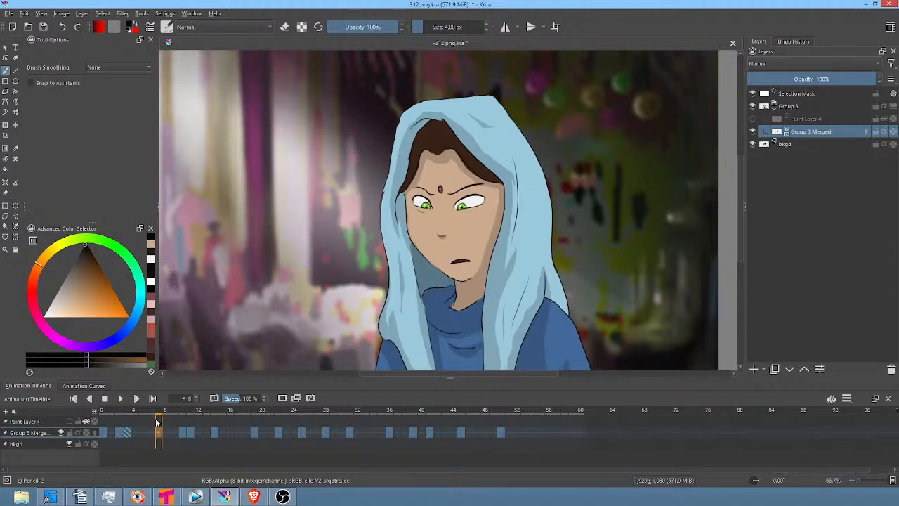
{"action": "mouse_move", "coordinate": [158, 422]}
{"action": "left_mouse_down"}
{"action": "mouse_move", "coordinate": [207, 422]}
{"action": "mouse_move", "coordinate": [183, 422]}
{"action": "left_mouse_up"}
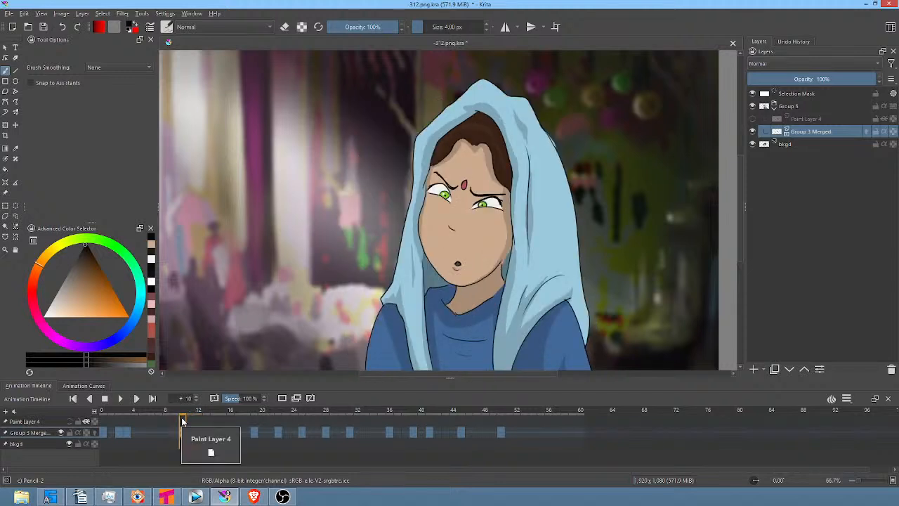
{"action": "left_click", "coordinate": [183, 414]}
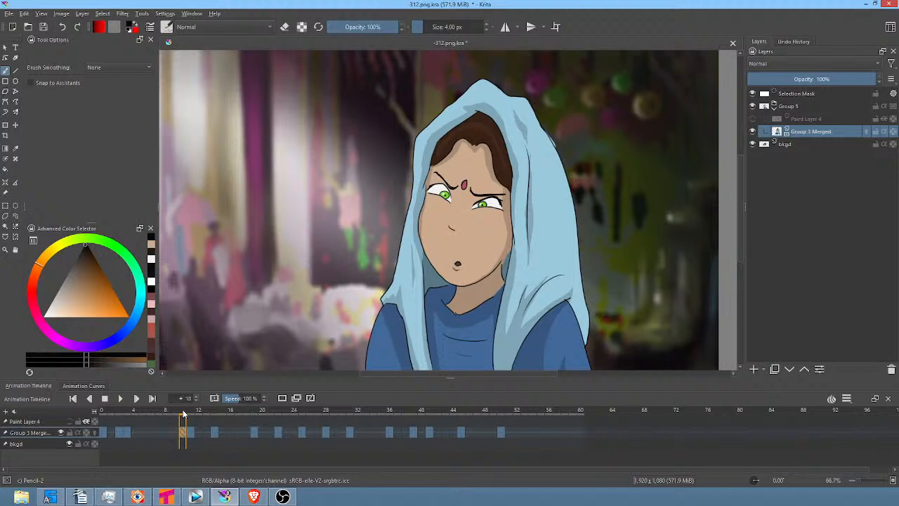
{"action": "left_click", "coordinate": [108, 415]}
{"action": "left_click_drag", "start_coordinate": [114, 415], "coordinate": [148, 417]}
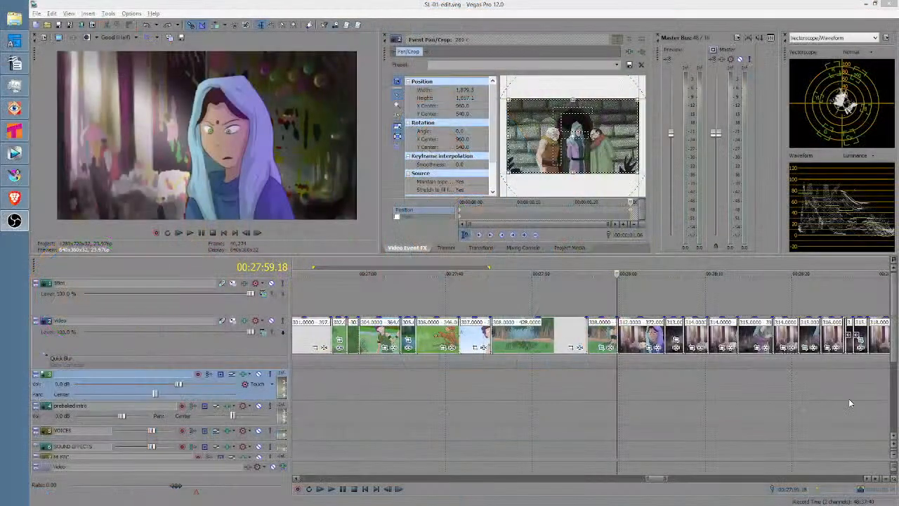
In Vegas Pro, survey the SL-01-edit timeline around shot 312, both close up and across the whole project
{"action": "left_click", "coordinate": [623, 384]}
{"action": "left_click_drag", "start_coordinate": [556, 382], "coordinate": [595, 385]}
{"action": "scroll", "coordinate": [595, 385], "scroll_direction": "down", "scroll_amount": 2}
{"action": "scroll", "coordinate": [588, 384], "scroll_direction": "down", "scroll_amount": 4}
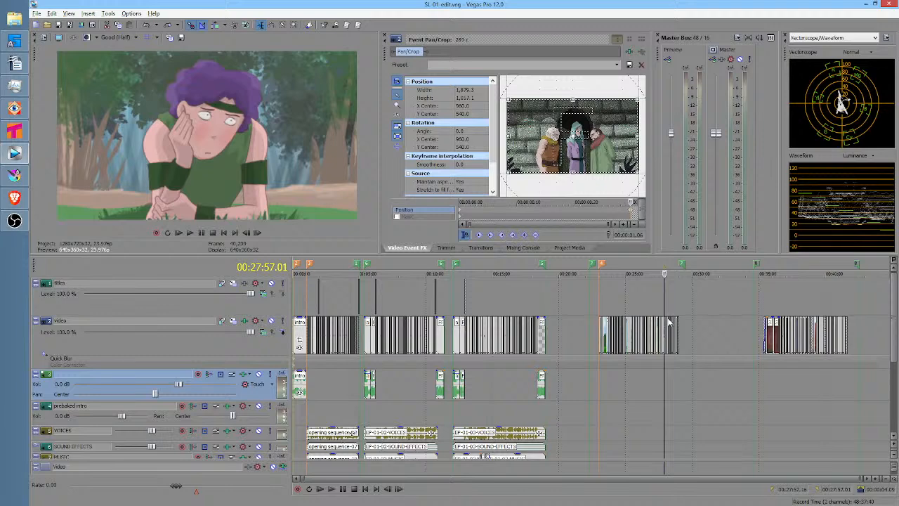
{"action": "scroll", "coordinate": [660, 337], "scroll_direction": "up", "scroll_amount": 5}
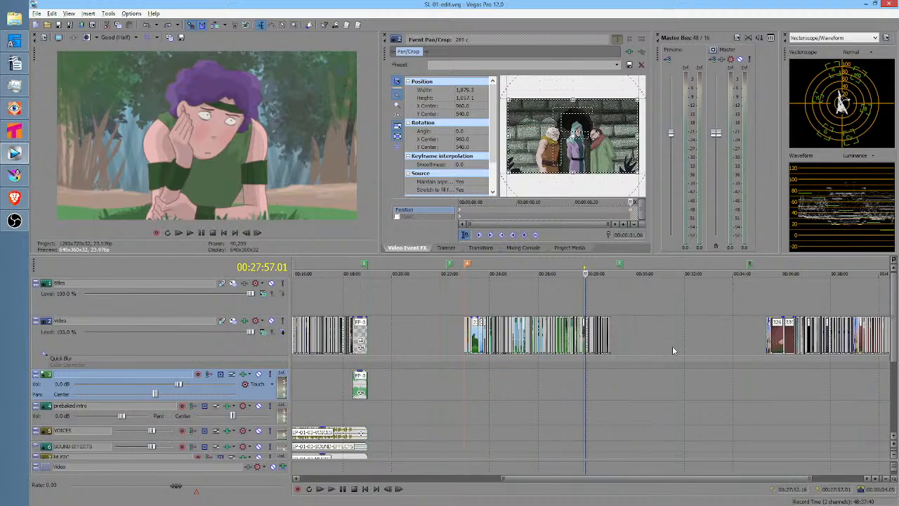
{"action": "scroll", "coordinate": [643, 356], "scroll_direction": "up", "scroll_amount": 2}
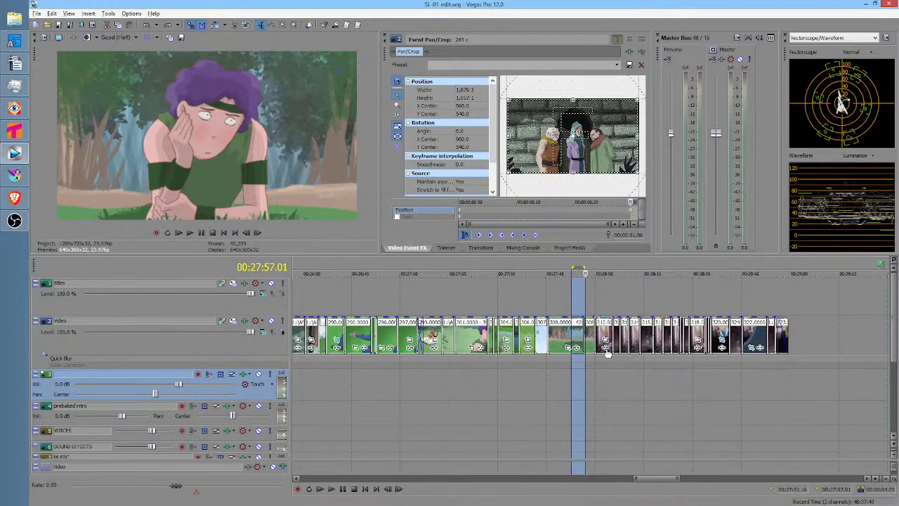
{"action": "scroll", "coordinate": [604, 351], "scroll_direction": "down", "scroll_amount": 2}
{"action": "scroll", "coordinate": [560, 347], "scroll_direction": "down", "scroll_amount": 3}
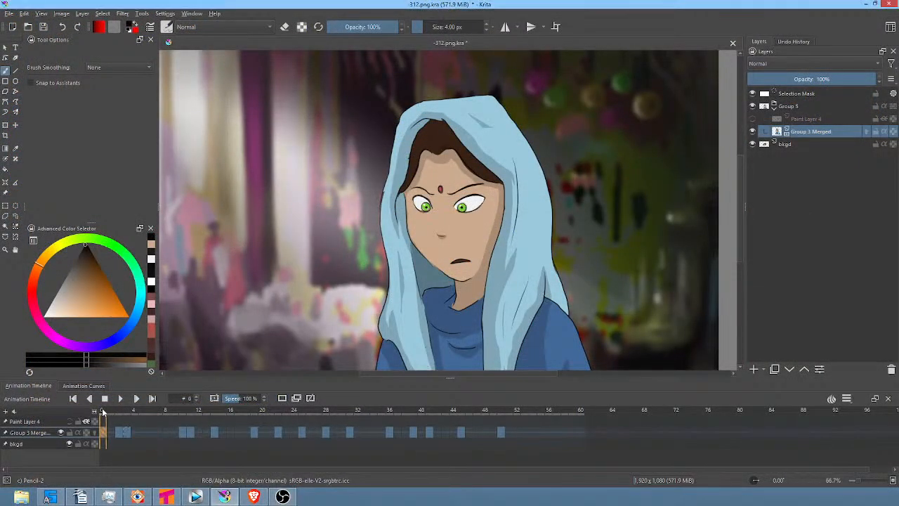
Return to Krita, scrub from frame 2 to the raised-head drawing at frame 10, and go back to frame 0
{"action": "left_click", "coordinate": [121, 414]}
{"action": "left_click_drag", "start_coordinate": [122, 414], "coordinate": [186, 415]}
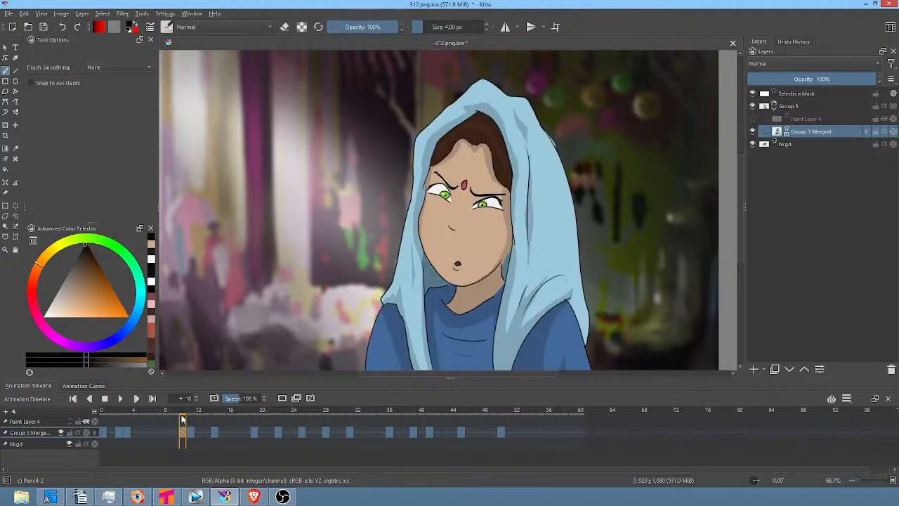
{"action": "left_click", "coordinate": [101, 415]}
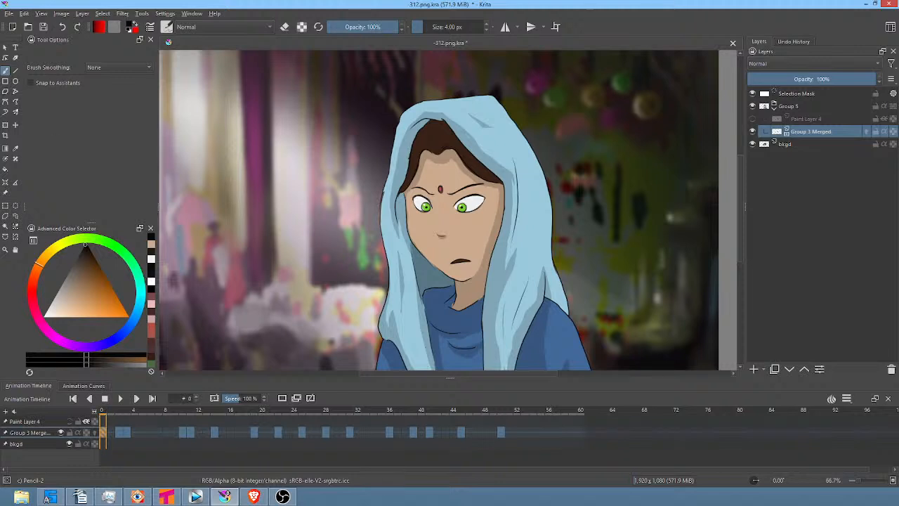
Switch to the browser, view the Amazon page for Acting for Animators: 4th Edition in a maximized window, and close it
{"action": "key", "text": "alt+Tab"}
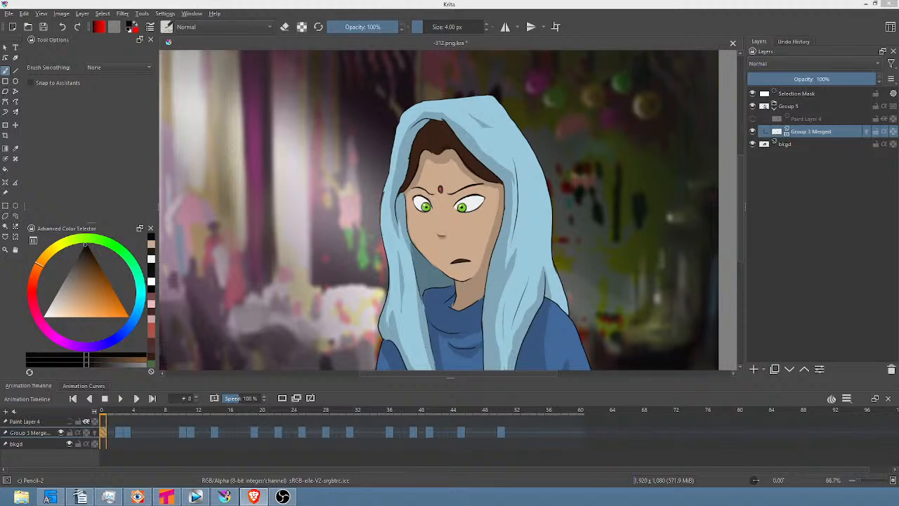
{"action": "left_click_drag", "start_coordinate": [215, 0], "coordinate": [438, 83]}
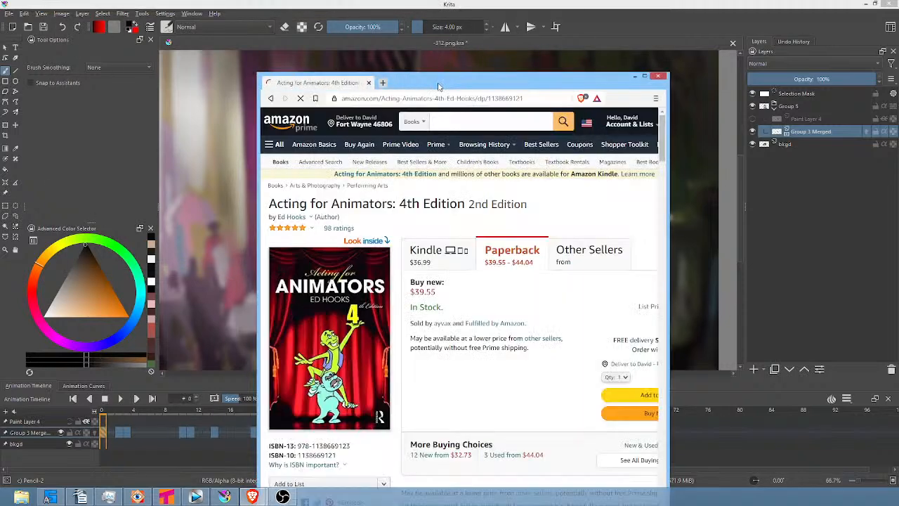
{"action": "double_click", "coordinate": [438, 84]}
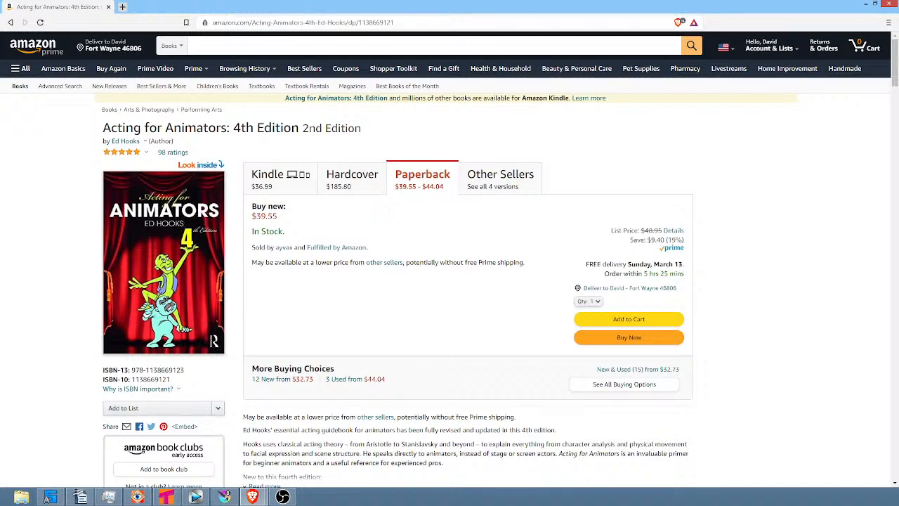
{"action": "left_click", "coordinate": [888, 4]}
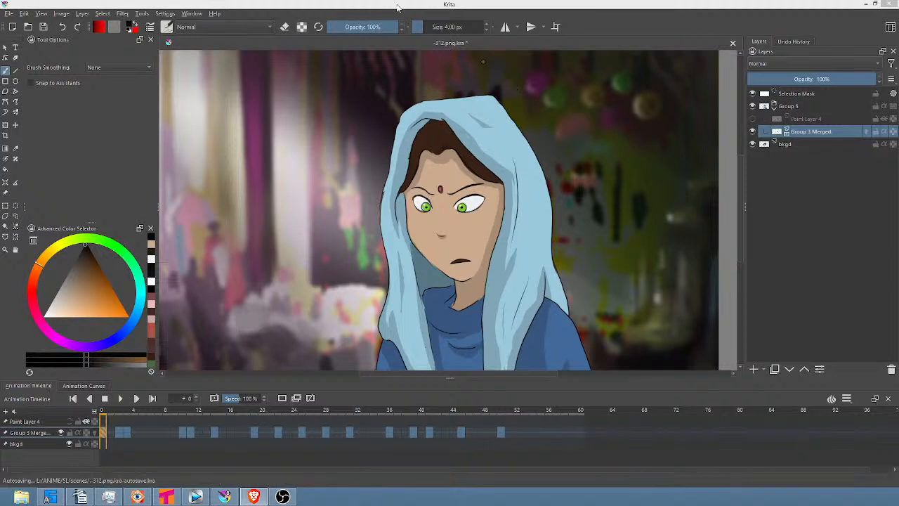
Save the shot 312 document in Krita
{"action": "left_click", "coordinate": [42, 29]}
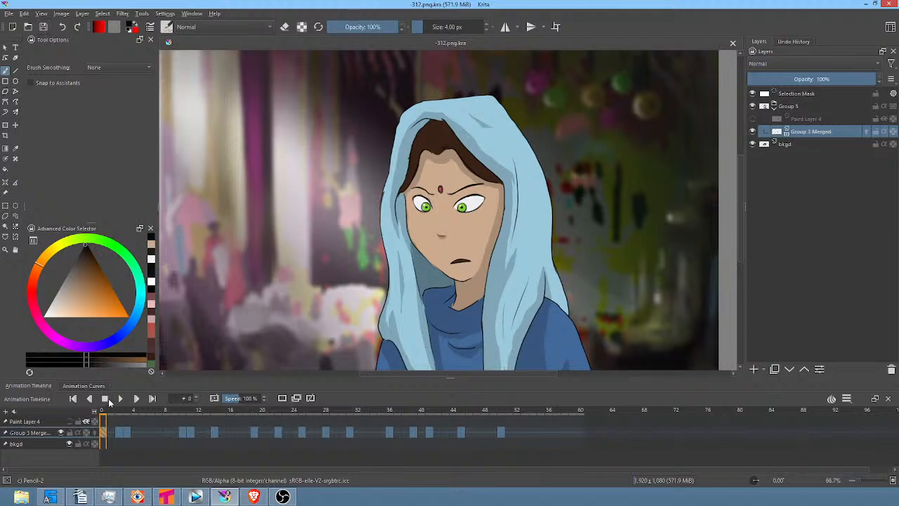
Review the opening eye movement by stepping between frames 0, 2 and 3 and scrubbing on to frame 7
{"action": "mouse_move", "coordinate": [106, 414]}
{"action": "left_mouse_down"}
{"action": "mouse_move", "coordinate": [141, 415]}
{"action": "mouse_move", "coordinate": [113, 418]}
{"action": "left_mouse_up"}
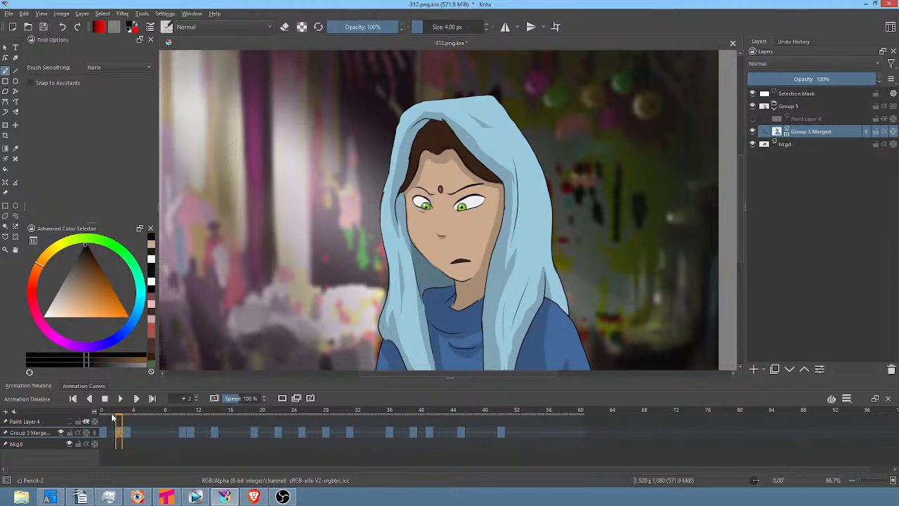
{"action": "left_click", "coordinate": [103, 415]}
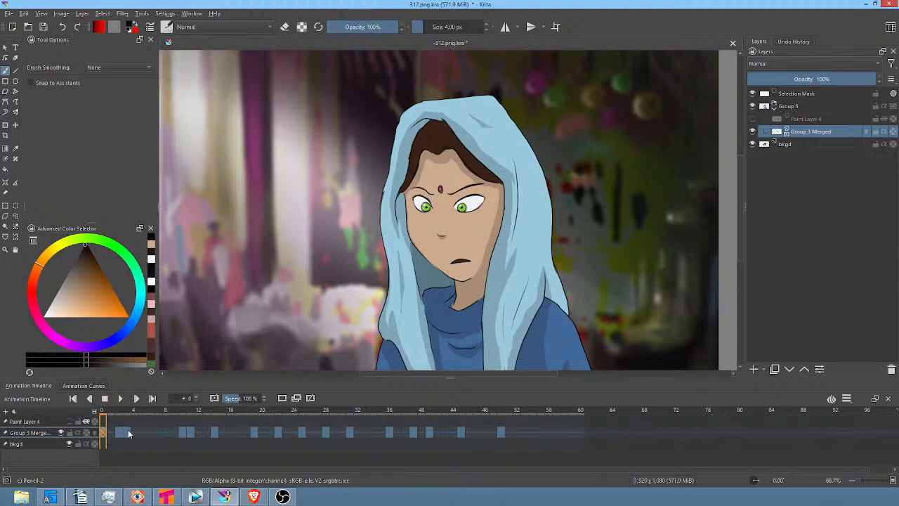
{"action": "left_click", "coordinate": [128, 433]}
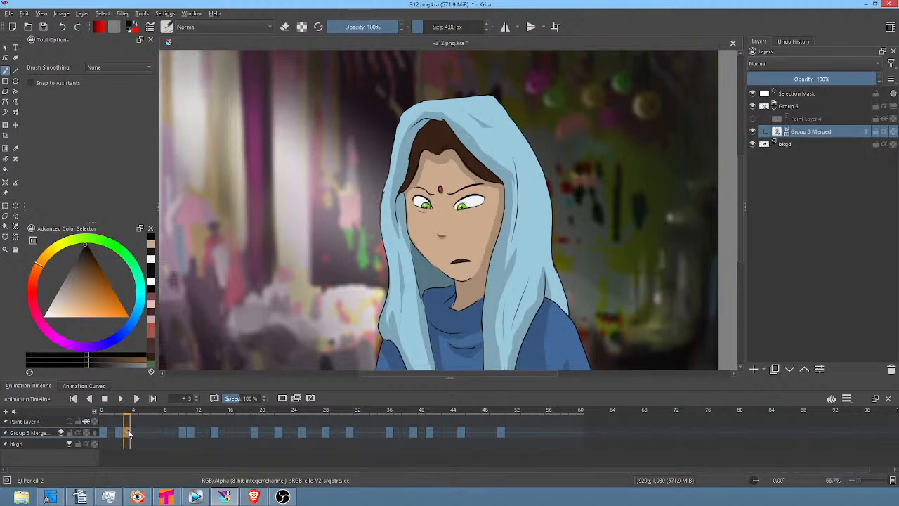
{"action": "key", "text": "Up"}
{"action": "left_click", "coordinate": [129, 434]}
{"action": "key", "text": "space"}
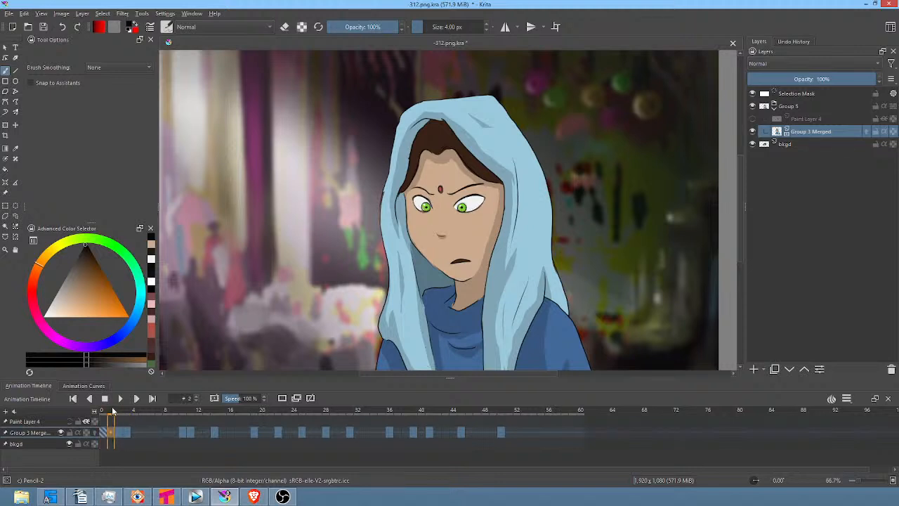
{"action": "mouse_move", "coordinate": [131, 411]}
{"action": "left_mouse_down"}
{"action": "mouse_move", "coordinate": [186, 413]}
{"action": "mouse_move", "coordinate": [158, 412]}
{"action": "left_mouse_up"}
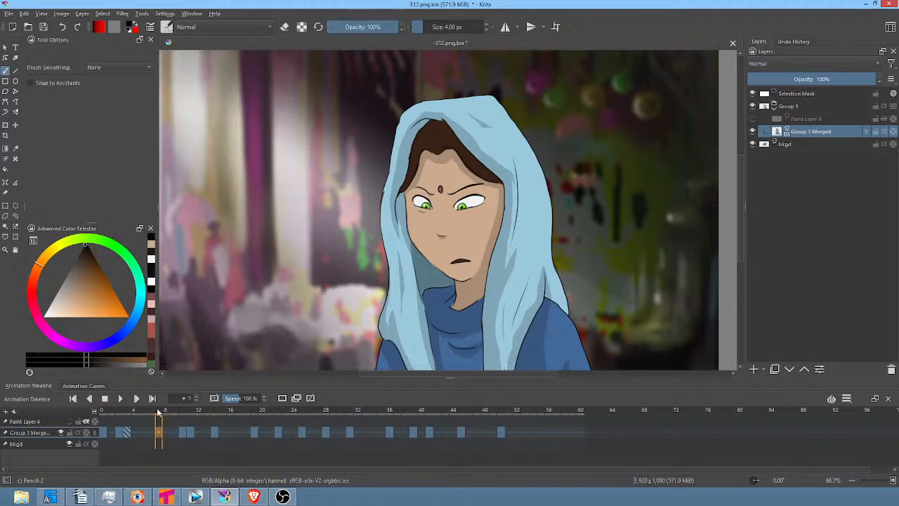
Review the downward glance by scrubbing between frames 0 and 6, checking frames 3, 4 and 5, and returning to frame 0
{"action": "left_click", "coordinate": [102, 412]}
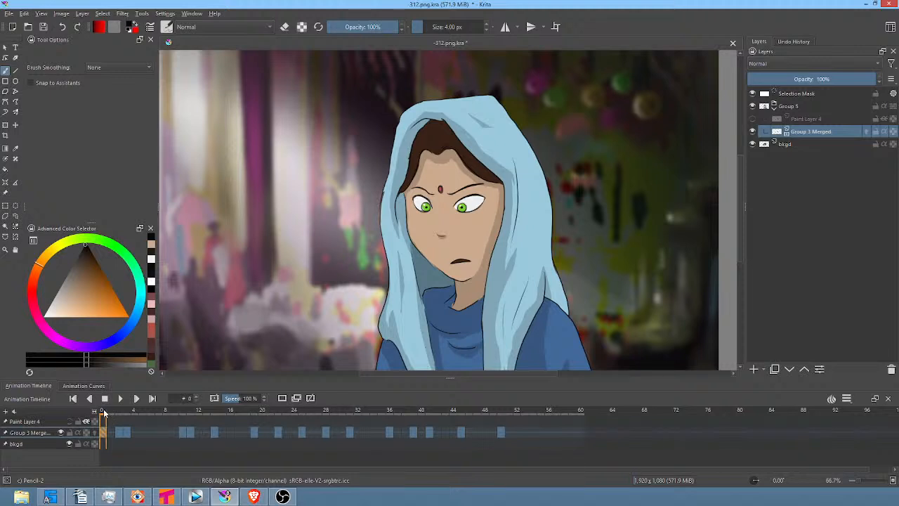
{"action": "left_click_drag", "start_coordinate": [104, 413], "coordinate": [150, 413]}
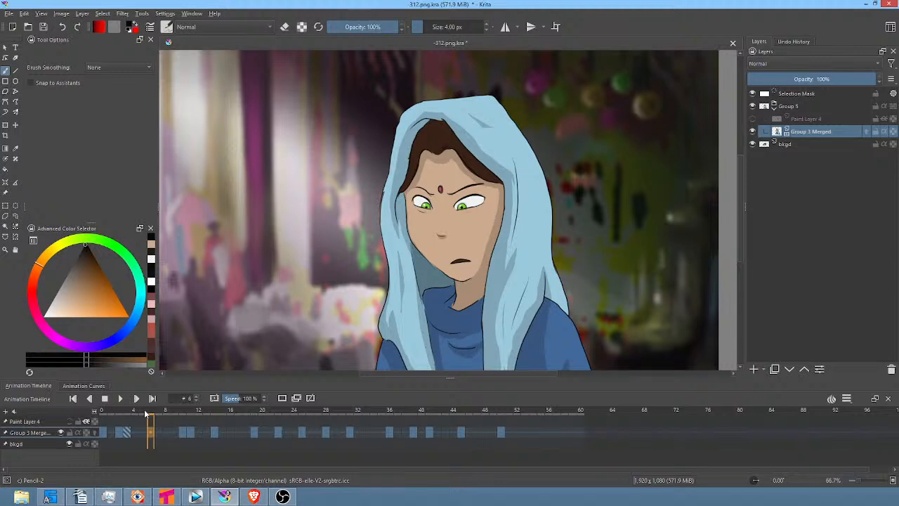
{"action": "mouse_move", "coordinate": [146, 414]}
{"action": "left_mouse_down"}
{"action": "mouse_move", "coordinate": [518, 423]}
{"action": "mouse_move", "coordinate": [73, 420]}
{"action": "mouse_move", "coordinate": [134, 421]}
{"action": "left_mouse_up"}
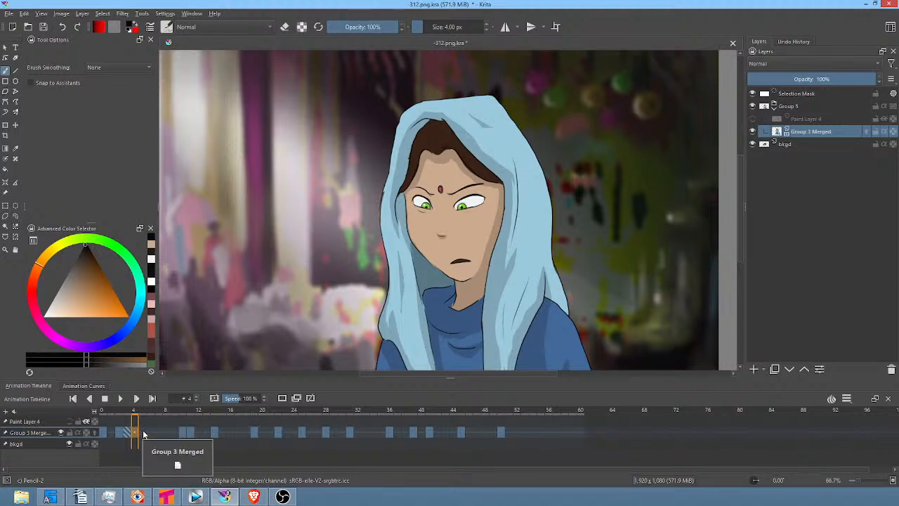
{"action": "left_click", "coordinate": [144, 433]}
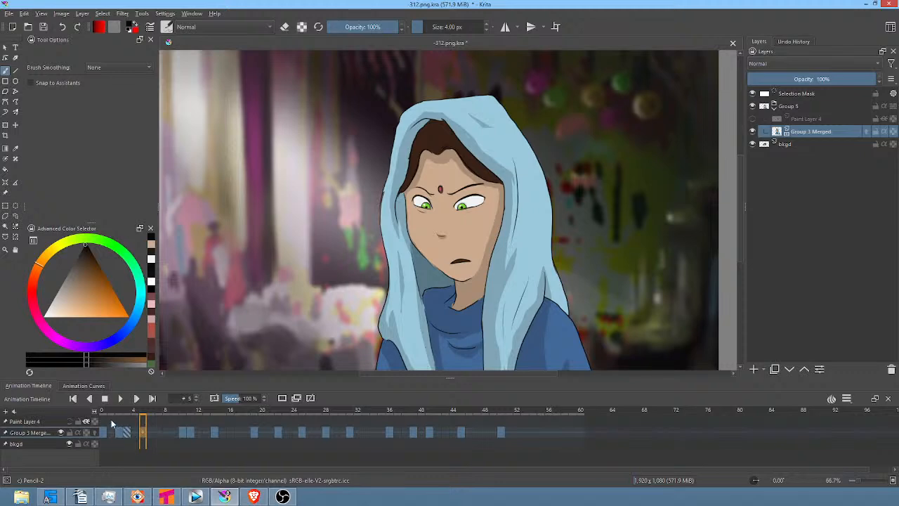
{"action": "mouse_move", "coordinate": [103, 415]}
{"action": "left_mouse_down"}
{"action": "mouse_move", "coordinate": [498, 414]}
{"action": "mouse_move", "coordinate": [105, 425]}
{"action": "mouse_move", "coordinate": [142, 432]}
{"action": "left_mouse_up"}
{"action": "left_click", "coordinate": [127, 413]}
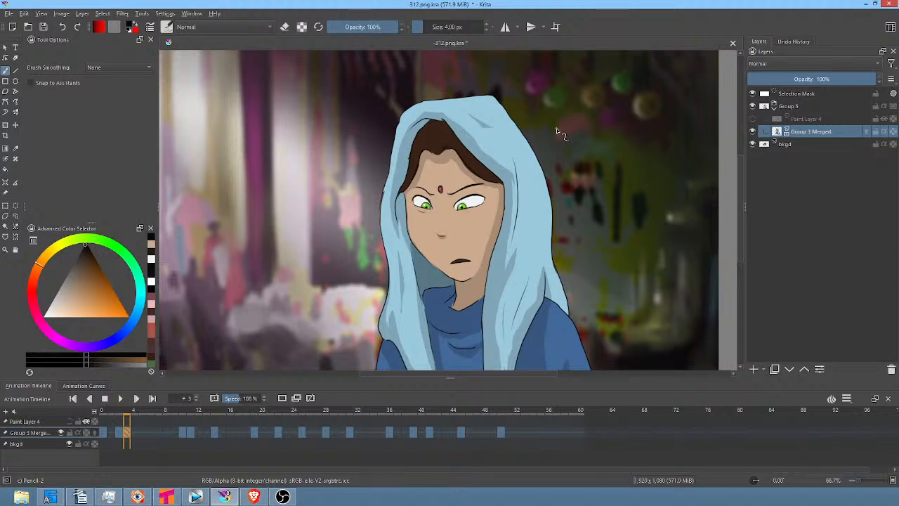
{"action": "left_click", "coordinate": [102, 408]}
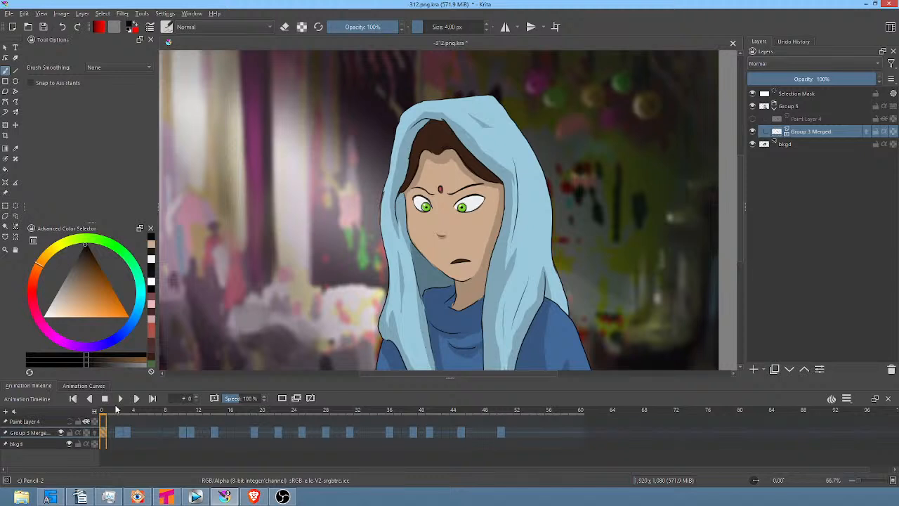
Play the opening of the shot from frame 0 several times, pausing after the woman raises her head
{"action": "key", "text": "space"}
{"action": "key", "text": "space"}
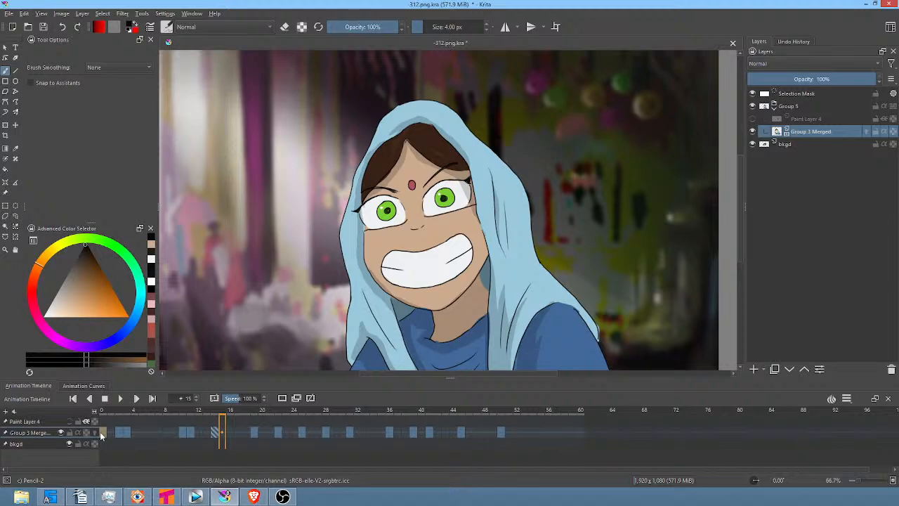
{"action": "key", "text": "space"}
{"action": "key", "text": "space"}
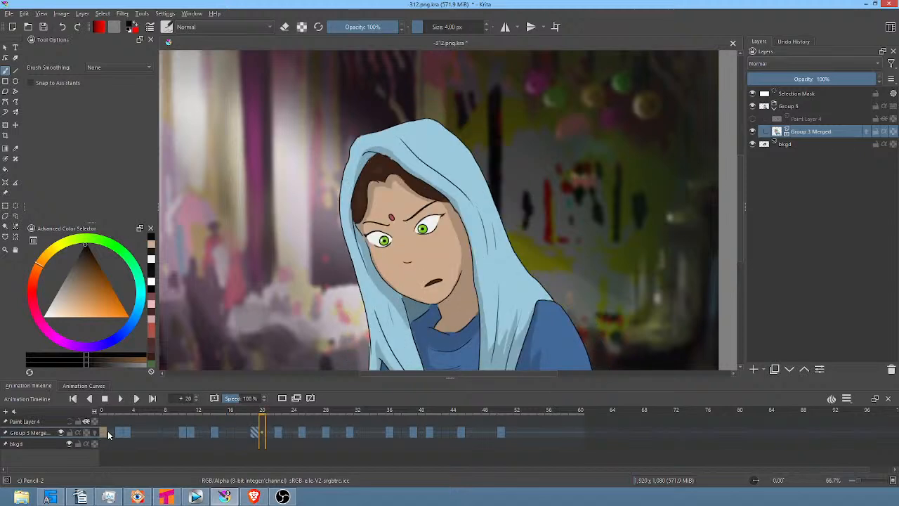
{"action": "key", "text": "space"}
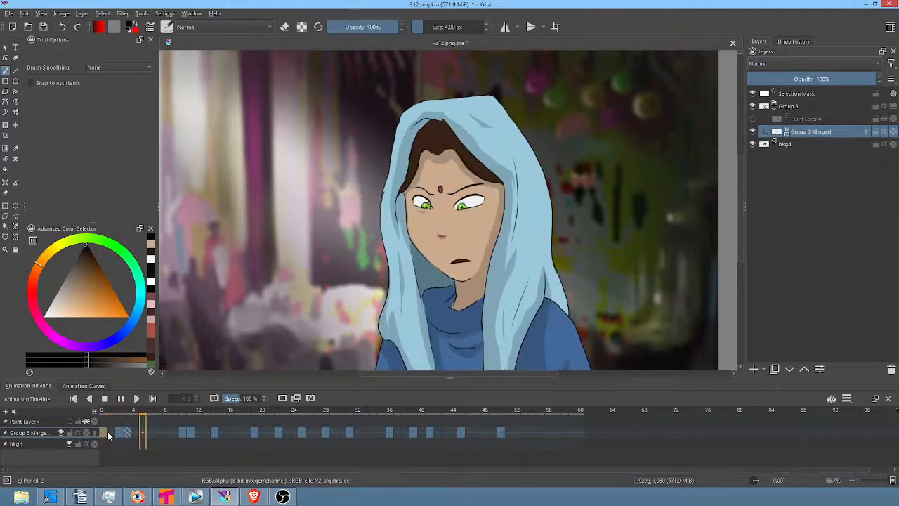
{"action": "key", "text": "space"}
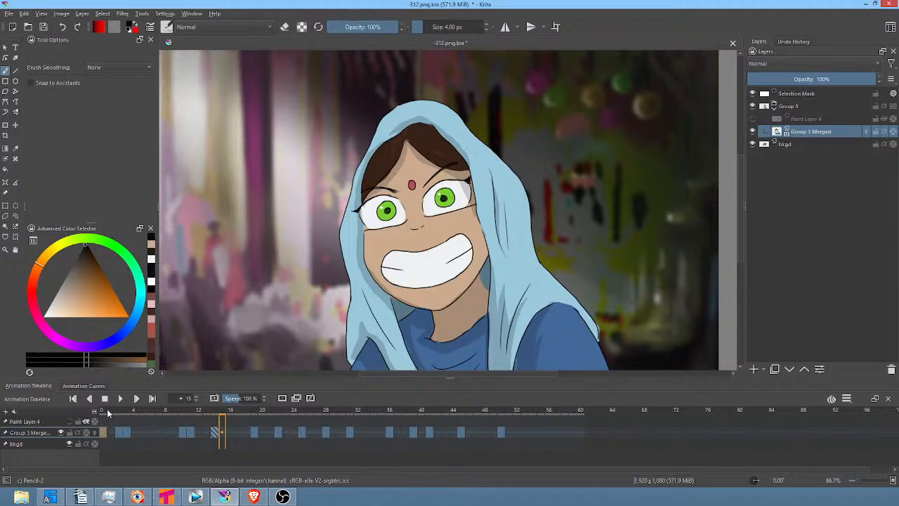
Scrub through the lowered-head hold up to frame 9, go to frame 8 and activate the Transform tool
{"action": "mouse_move", "coordinate": [109, 413]}
{"action": "left_mouse_down"}
{"action": "mouse_move", "coordinate": [190, 423]}
{"action": "mouse_move", "coordinate": [173, 422]}
{"action": "mouse_move", "coordinate": [185, 422]}
{"action": "mouse_move", "coordinate": [173, 431]}
{"action": "mouse_move", "coordinate": [174, 420]}
{"action": "left_mouse_up"}
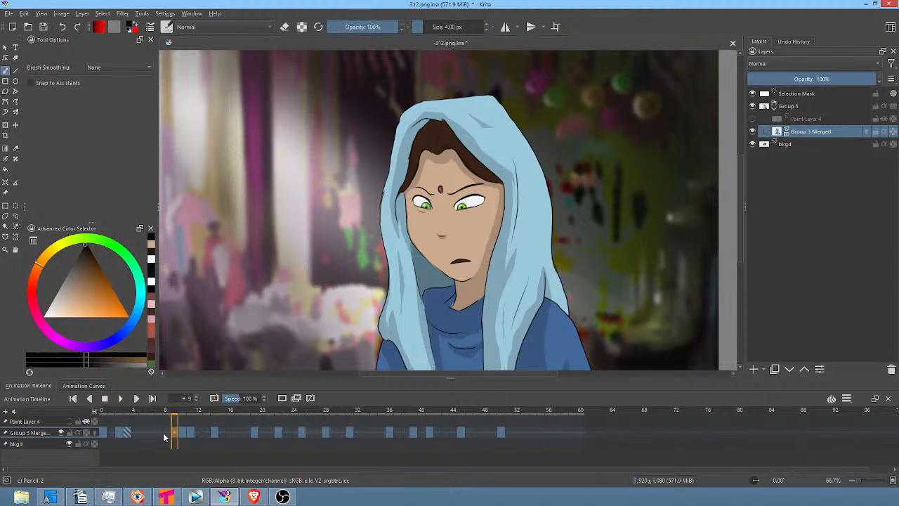
{"action": "left_click", "coordinate": [165, 434]}
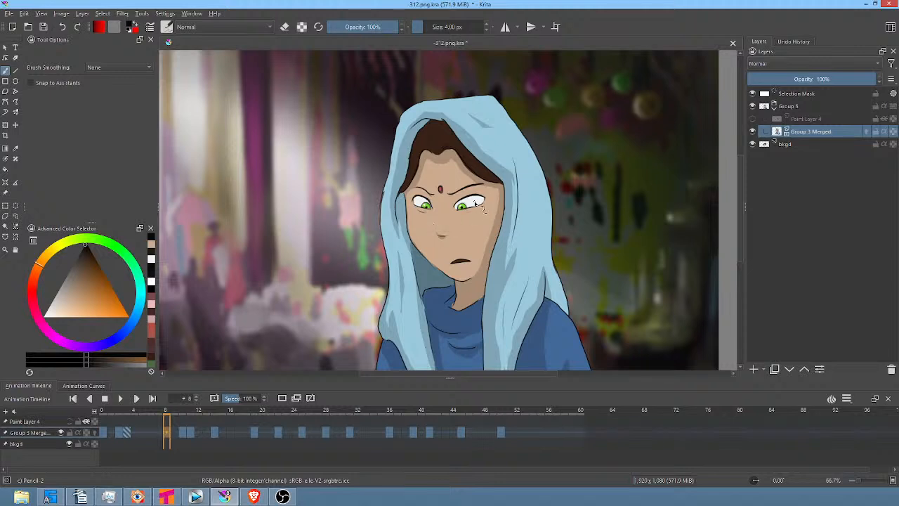
{"action": "key", "text": "ctrl+t"}
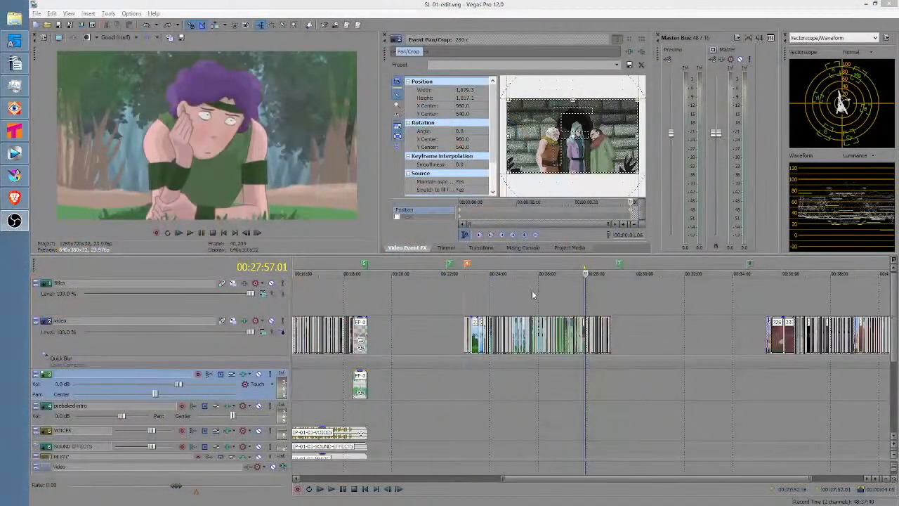
Switch to Vegas Pro, place the playhead in the clothesline scene at 00:23:08.17, and play it briefly
{"action": "left_click", "coordinate": [473, 296]}
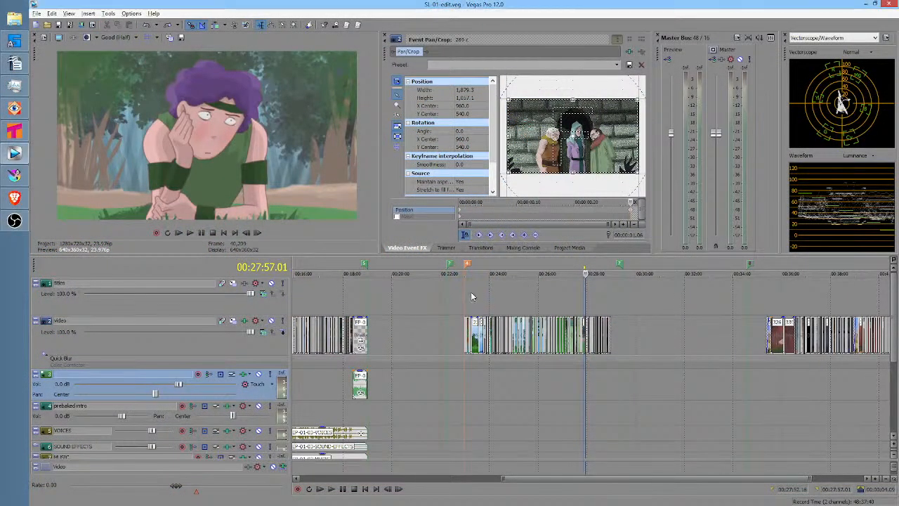
{"action": "left_click", "coordinate": [472, 297]}
{"action": "scroll", "coordinate": [473, 297], "scroll_direction": "up", "scroll_amount": 4}
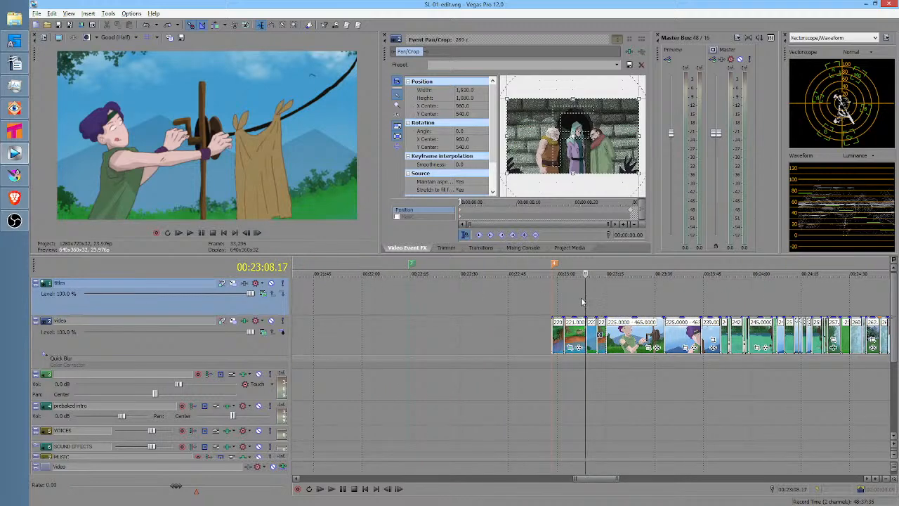
{"action": "key", "text": "space"}
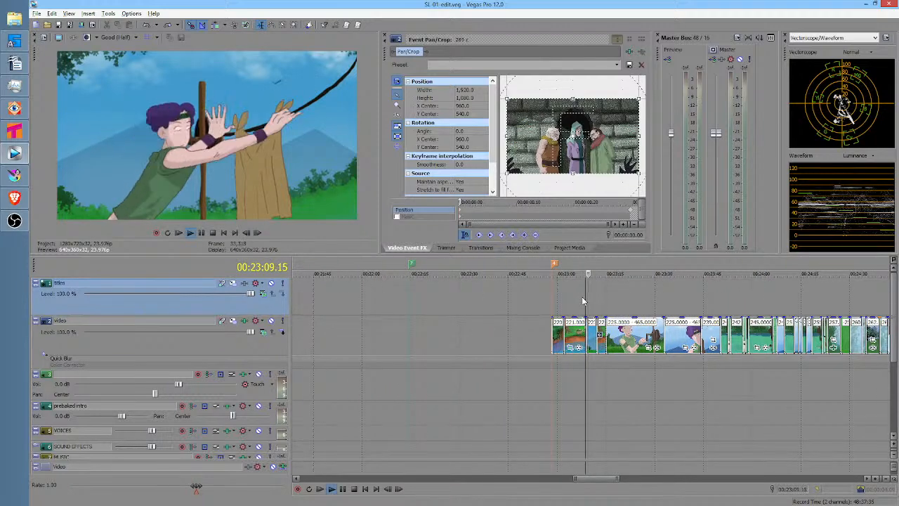
{"action": "key", "text": "space"}
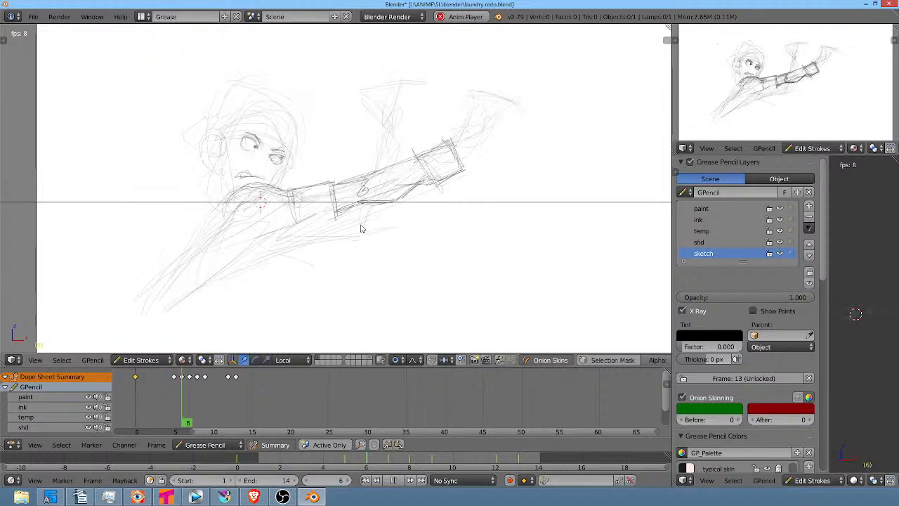
Stop the rough laundry animation in Blender, return to Vegas Pro, and play the clothesline scene from 00:23:06.13
{"action": "key", "text": "alt+a"}
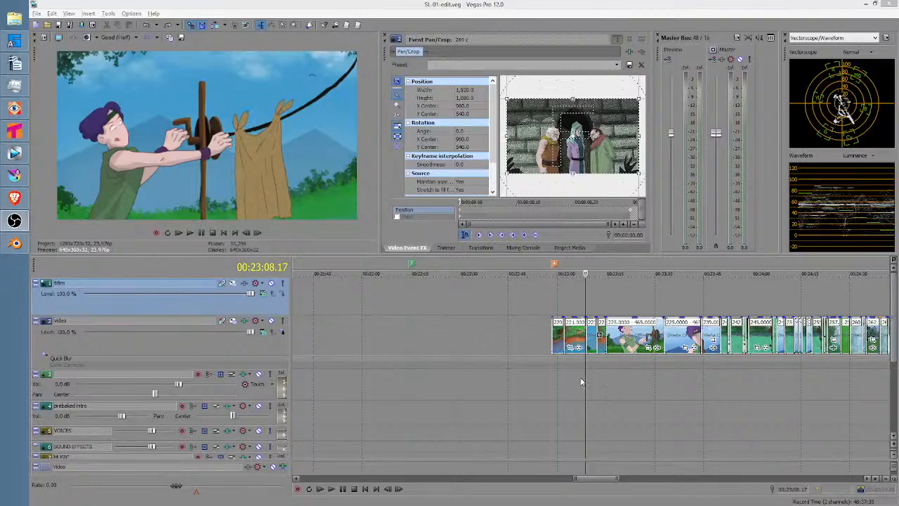
{"action": "left_click", "coordinate": [578, 382]}
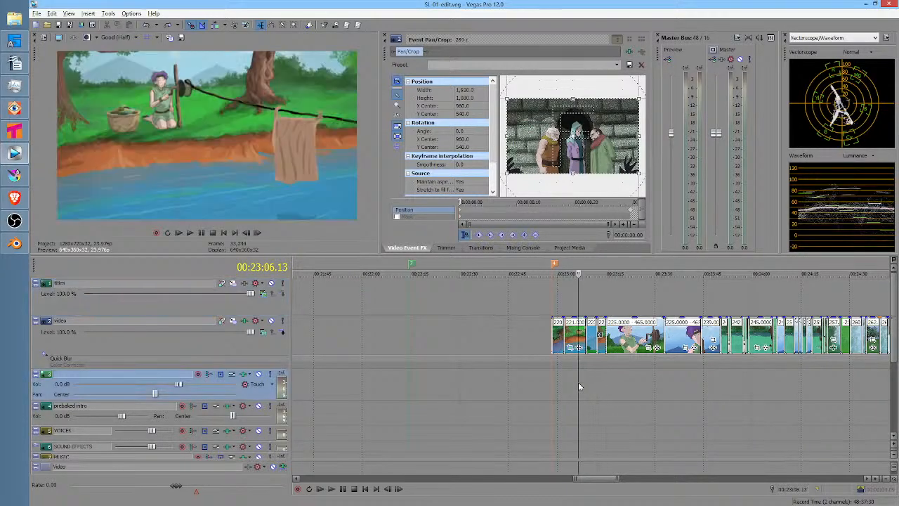
{"action": "key", "text": "space"}
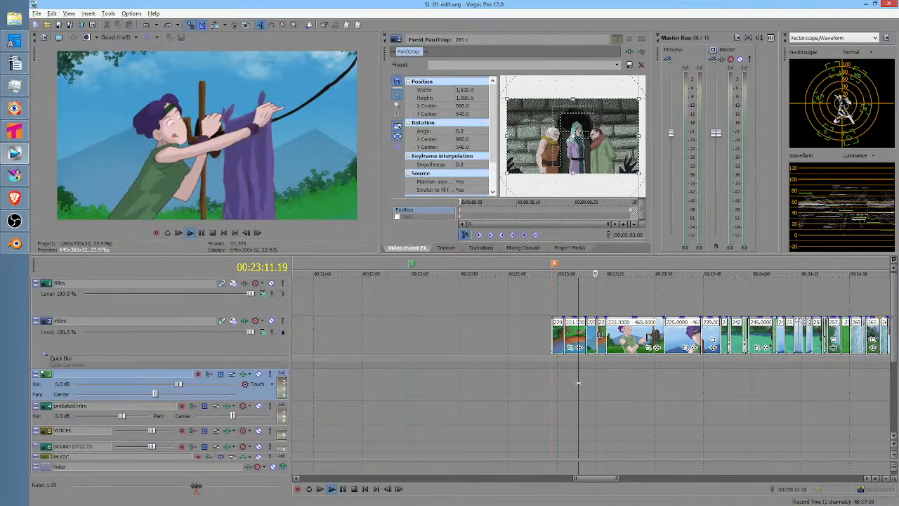
{"action": "key", "text": "space"}
{"action": "left_click", "coordinate": [590, 379]}
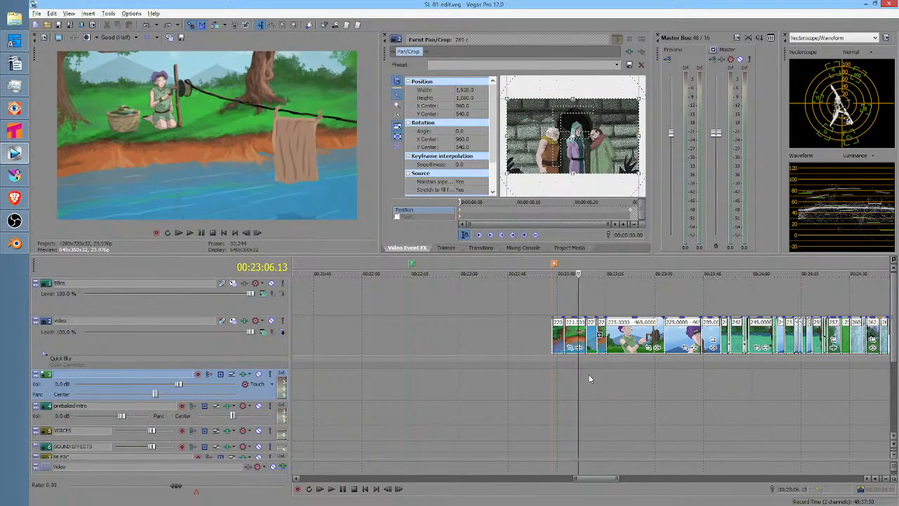
{"action": "scroll", "coordinate": [593, 375], "scroll_direction": "up", "scroll_amount": 5}
{"action": "left_click_drag", "start_coordinate": [554, 383], "coordinate": [817, 367]}
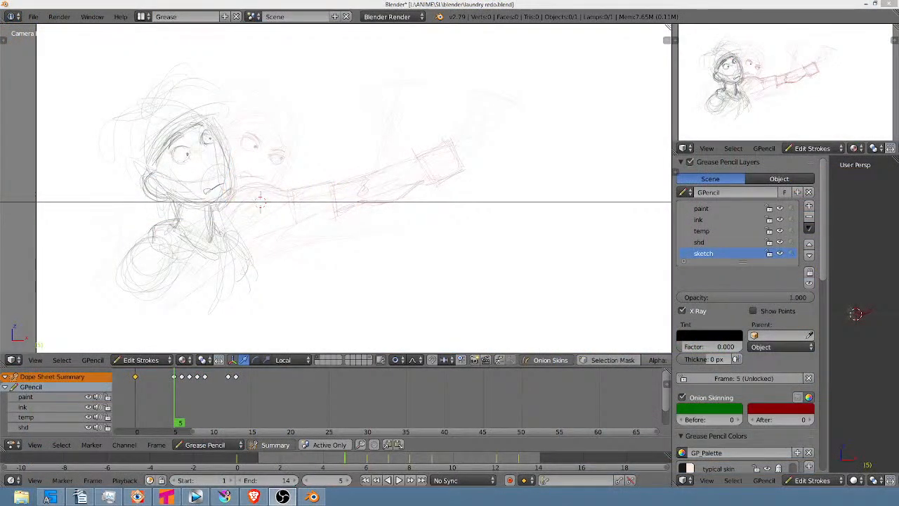
Close the laundry redo file in Blender without saving its changes
{"action": "left_click", "coordinate": [887, 4]}
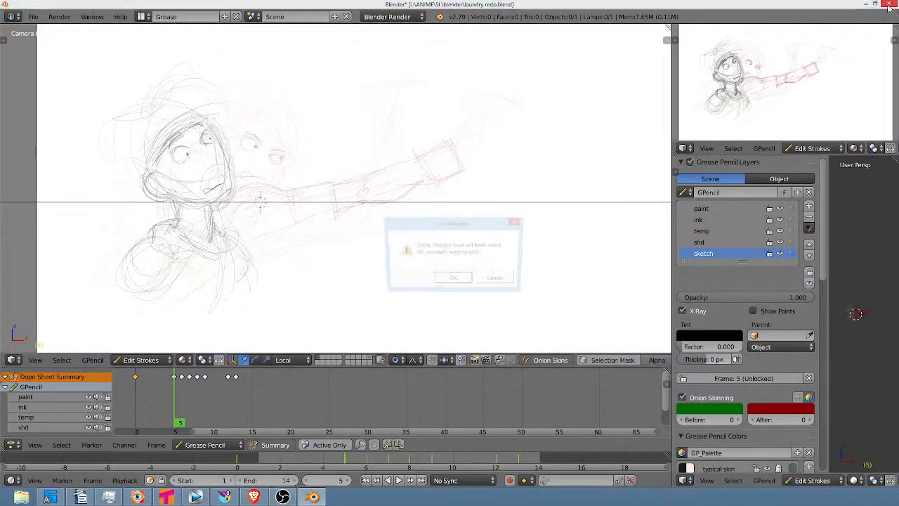
{"action": "left_click", "coordinate": [453, 280]}
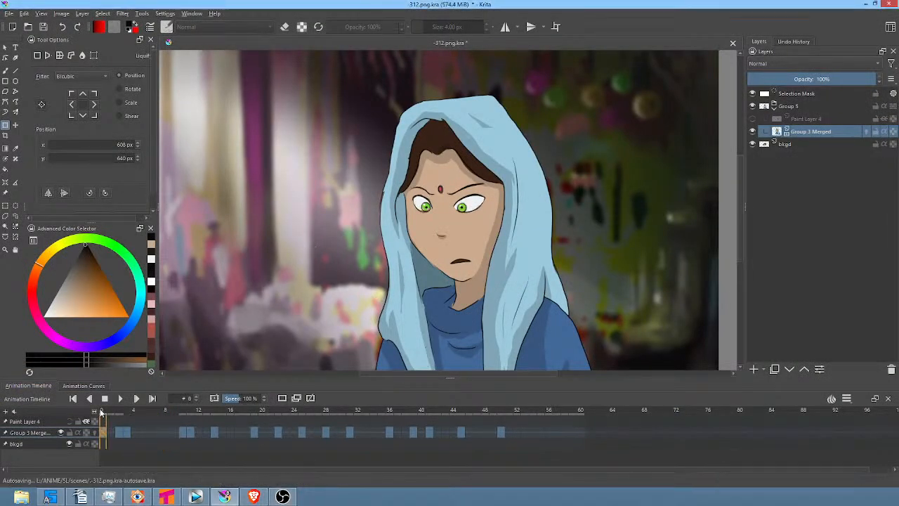
Return to Krita, scrub from frame 0 to frame 21, play the rest of the shot, and go back to frame 0
{"action": "left_click_drag", "start_coordinate": [103, 414], "coordinate": [272, 414]}
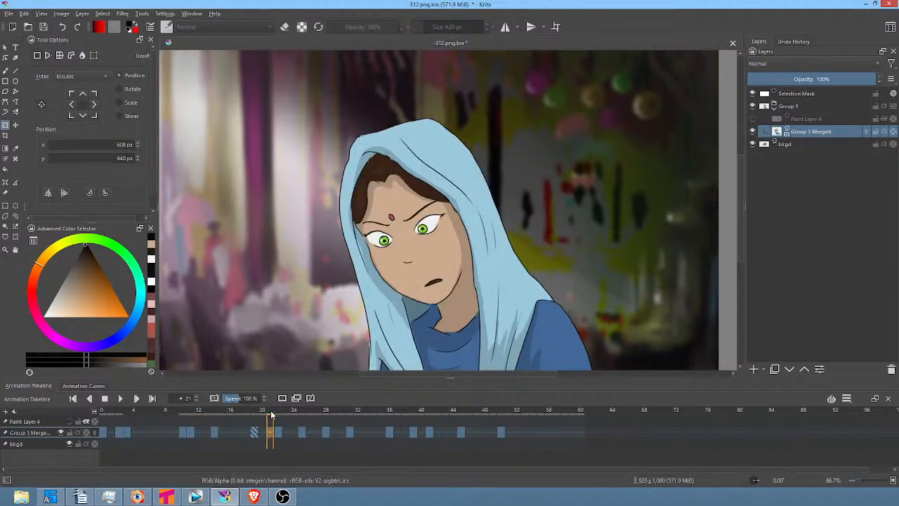
{"action": "key", "text": "space"}
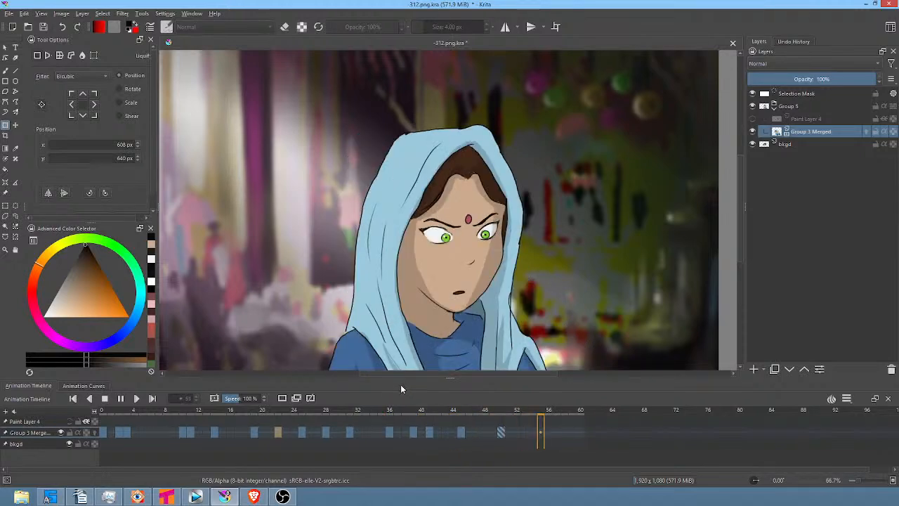
{"action": "left_click", "coordinate": [120, 400]}
{"action": "left_click", "coordinate": [100, 410]}
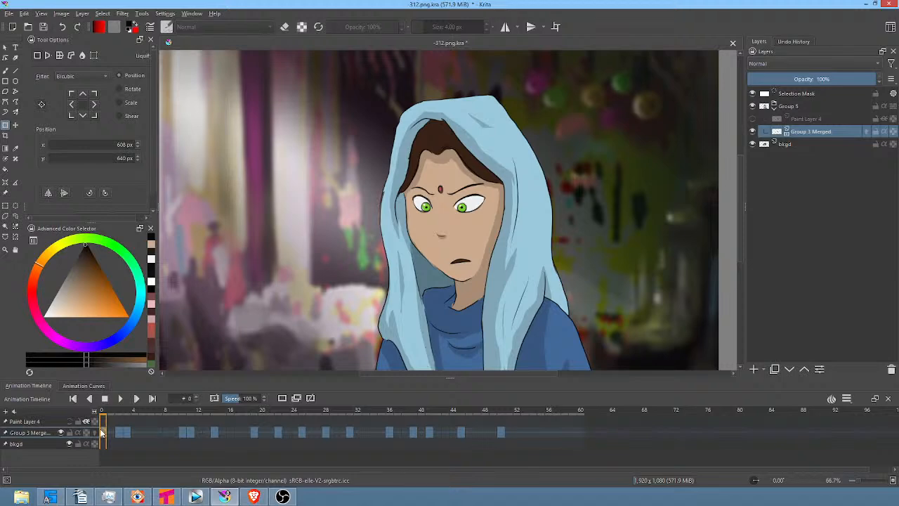
Replay the opening from frame 0, scrub up to frame 8, and play again into the open-mouth drawing at frame 12
{"action": "key", "text": "space"}
{"action": "key", "text": "space"}
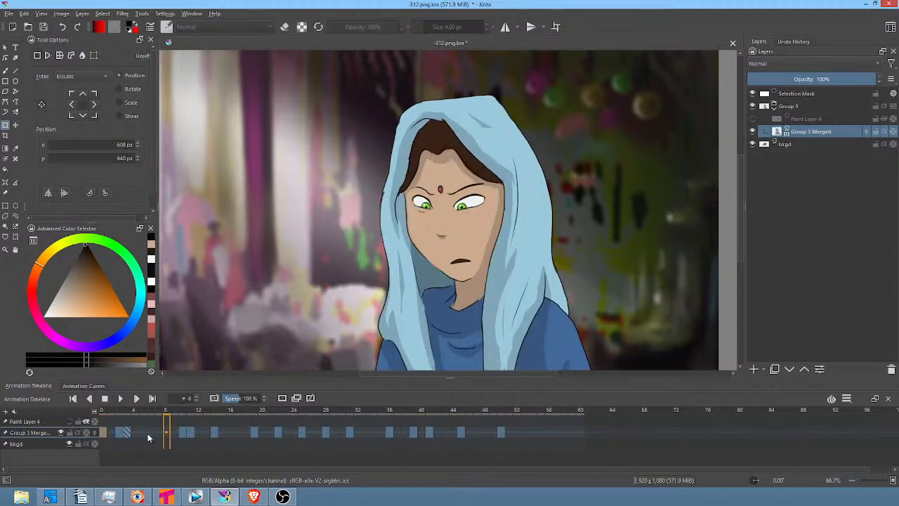
{"action": "left_click_drag", "start_coordinate": [106, 415], "coordinate": [166, 415]}
{"action": "left_click", "coordinate": [102, 412]}
{"action": "key", "text": "space"}
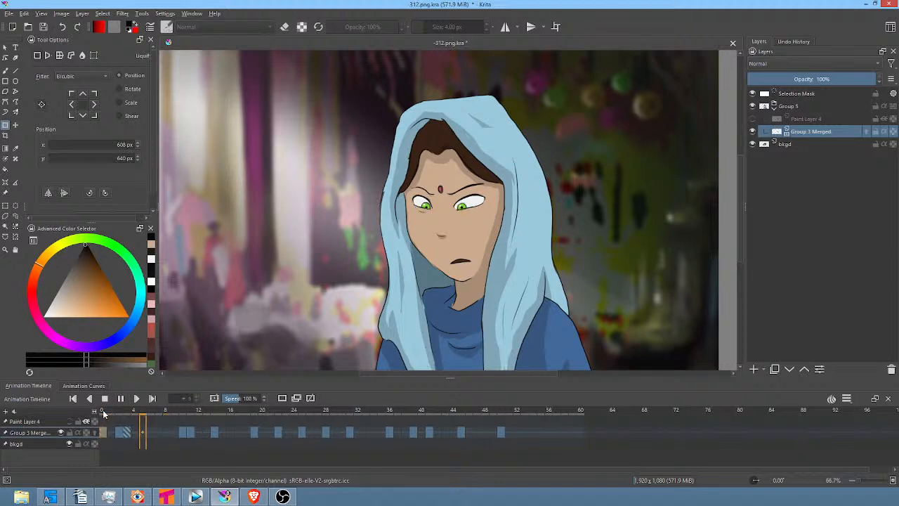
{"action": "key", "text": "space"}
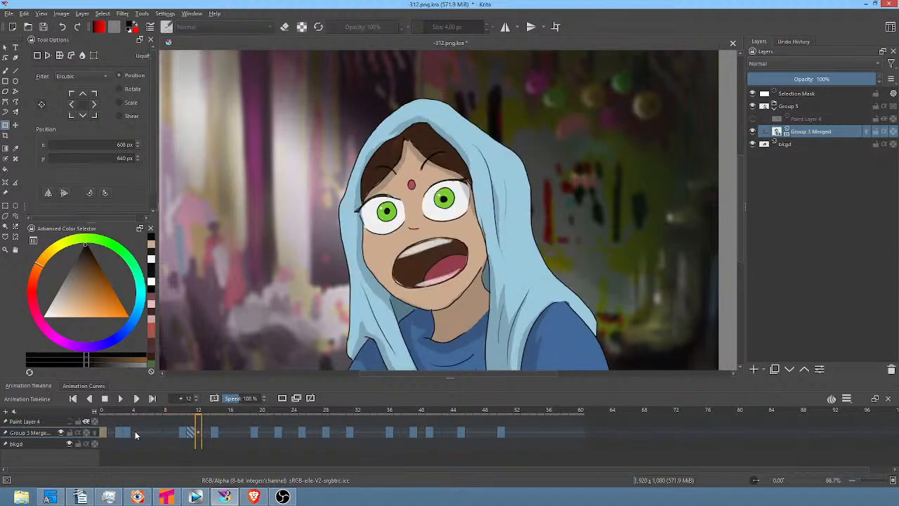
At frame 5, select the iris of the eye on the image's right and shift it slightly toward the outer corner
{"action": "left_click", "coordinate": [146, 432]}
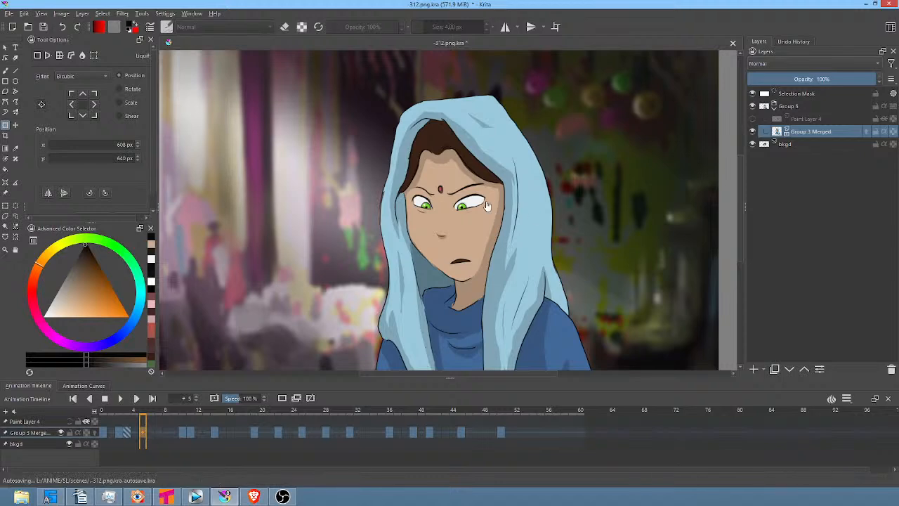
{"action": "scroll", "coordinate": [469, 219], "scroll_direction": "up", "scroll_amount": 3}
{"action": "left_click_drag", "start_coordinate": [466, 215], "coordinate": [511, 222]}
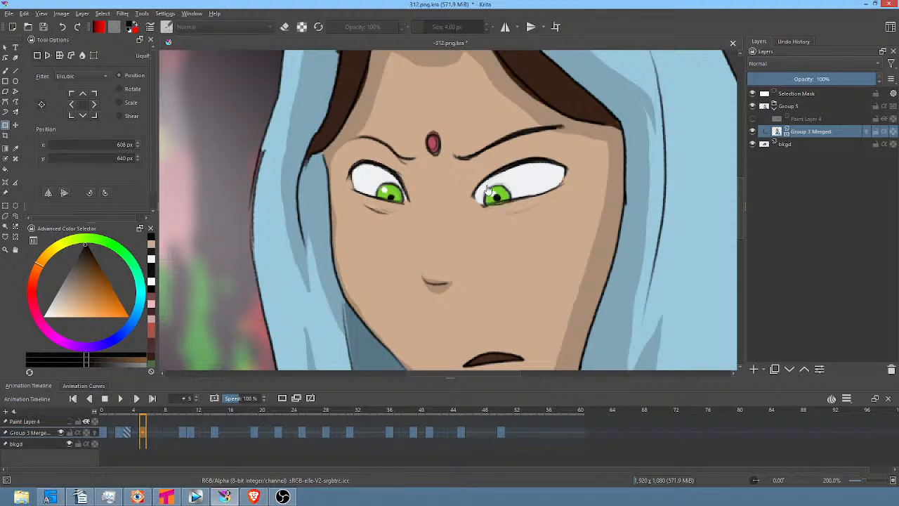
{"action": "key", "text": "l"}
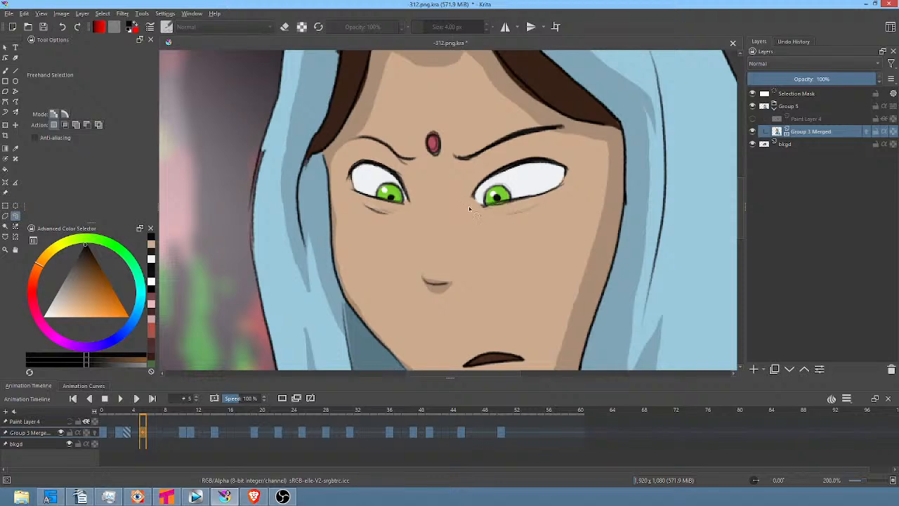
{"action": "key", "text": "1"}
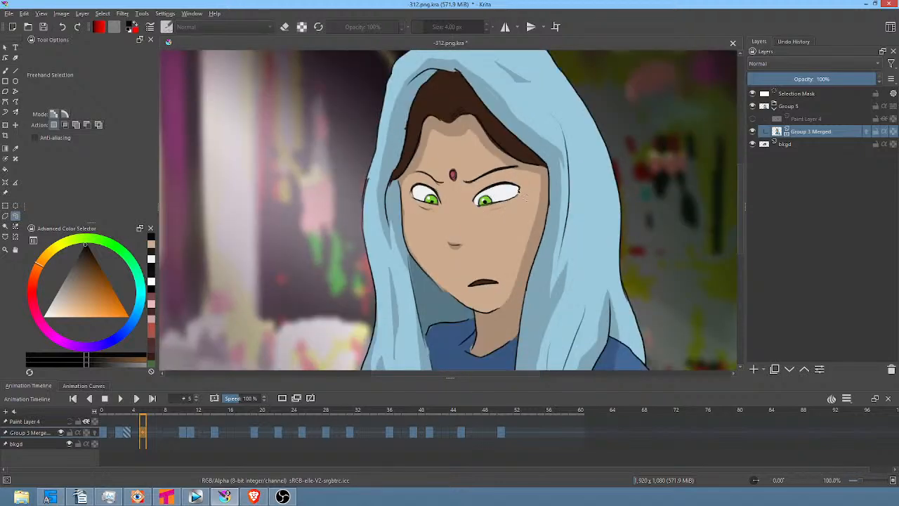
{"action": "scroll", "coordinate": [528, 190], "scroll_direction": "up", "scroll_amount": 2}
{"action": "scroll", "coordinate": [528, 189], "scroll_direction": "up", "scroll_amount": 1}
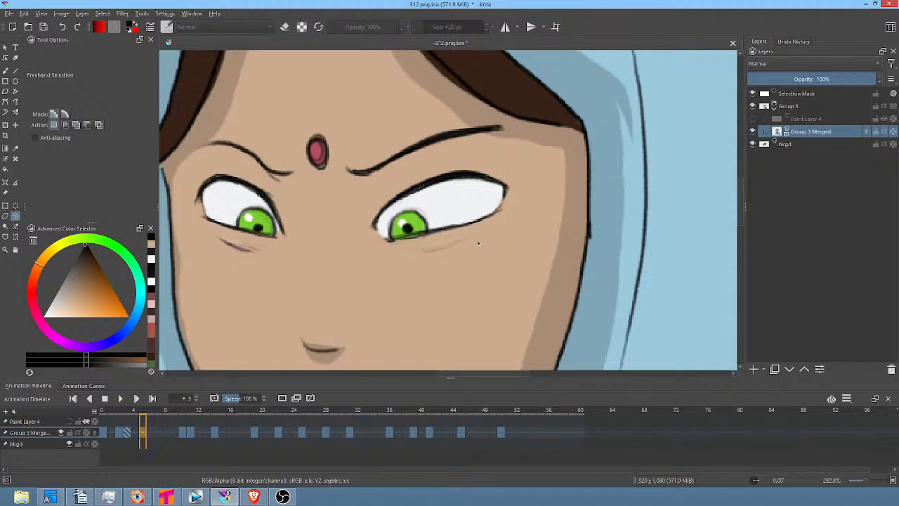
{"action": "left_click_drag", "start_coordinate": [477, 240], "coordinate": [570, 201]}
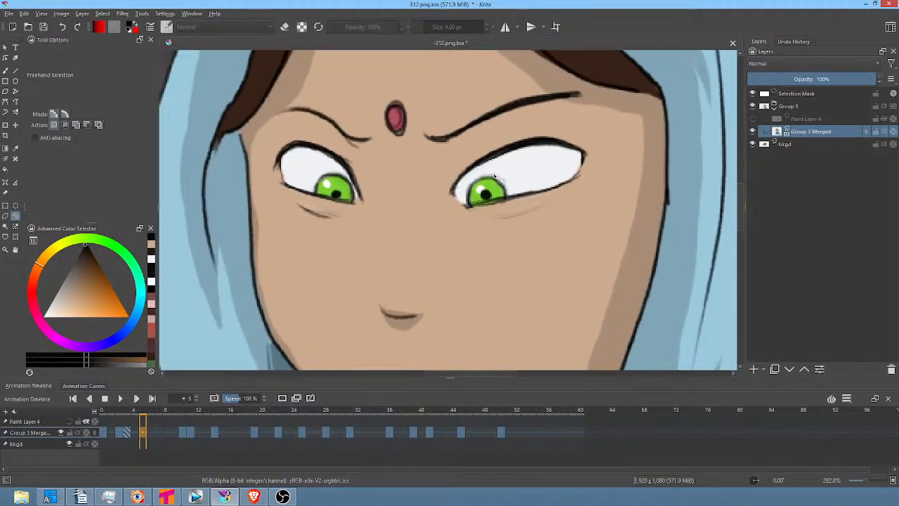
{"action": "mouse_move", "coordinate": [498, 176]}
{"action": "left_mouse_down"}
{"action": "mouse_move", "coordinate": [470, 184]}
{"action": "mouse_move", "coordinate": [470, 204]}
{"action": "mouse_move", "coordinate": [512, 202]}
{"action": "mouse_move", "coordinate": [513, 184]}
{"action": "mouse_move", "coordinate": [498, 174]}
{"action": "left_mouse_up"}
{"action": "key", "text": "ctrl+t"}
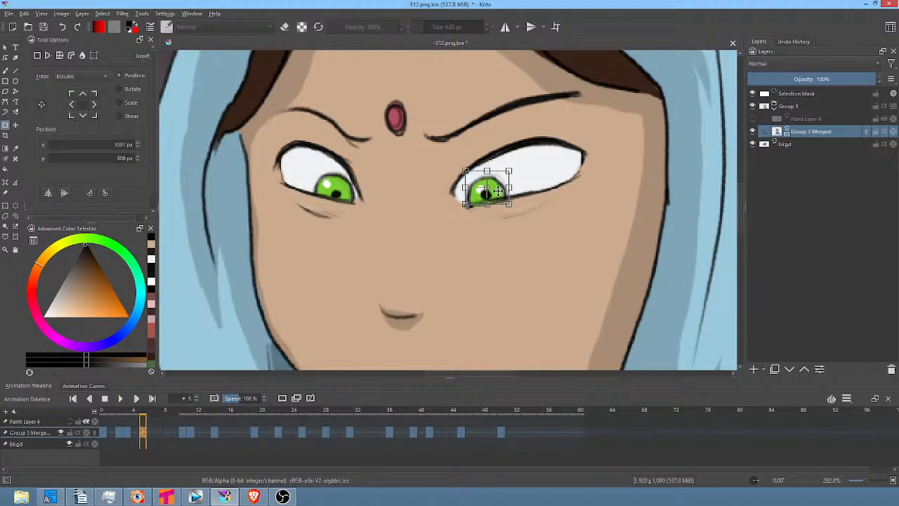
{"action": "left_click_drag", "start_coordinate": [501, 192], "coordinate": [515, 189]}
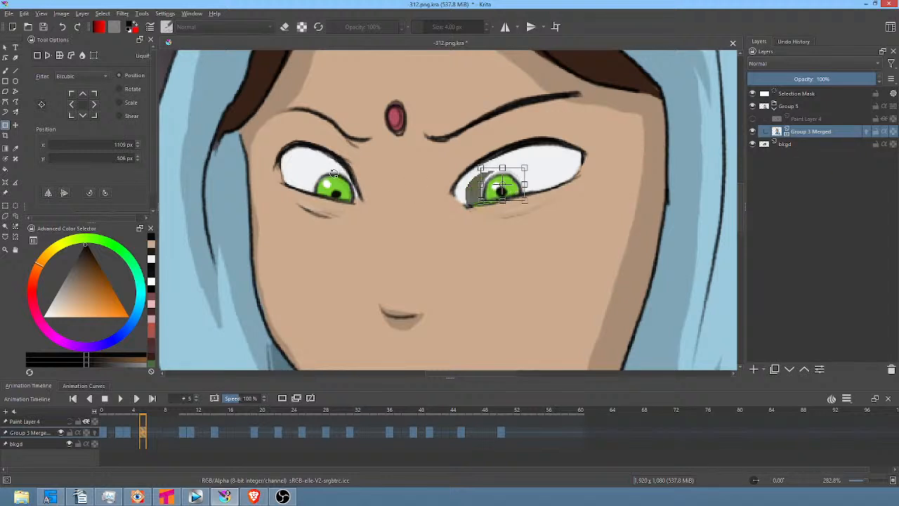
Select the iris of the eye on the image's left with a freehand selection and shift it slightly toward the nose
{"action": "key", "text": "l"}
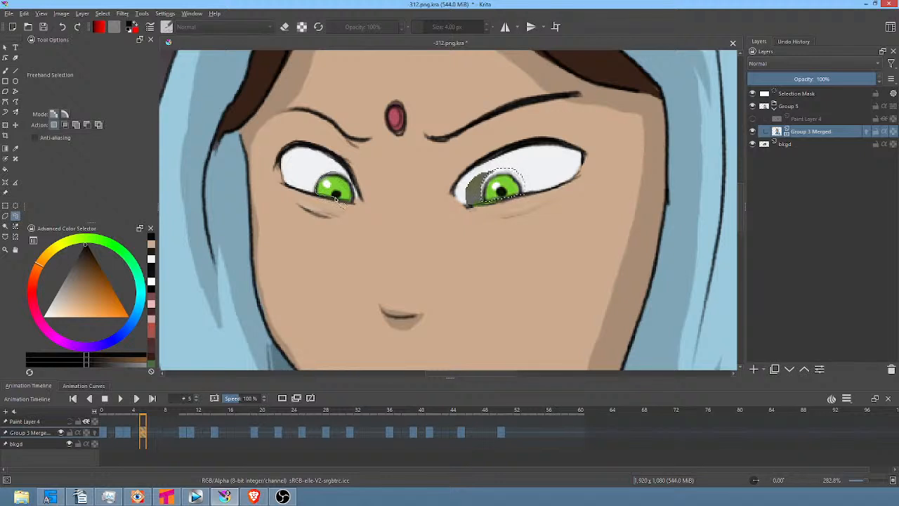
{"action": "left_click_drag", "start_coordinate": [347, 178], "coordinate": [336, 172]}
{"action": "left_click_drag", "start_coordinate": [328, 206], "coordinate": [404, 177]}
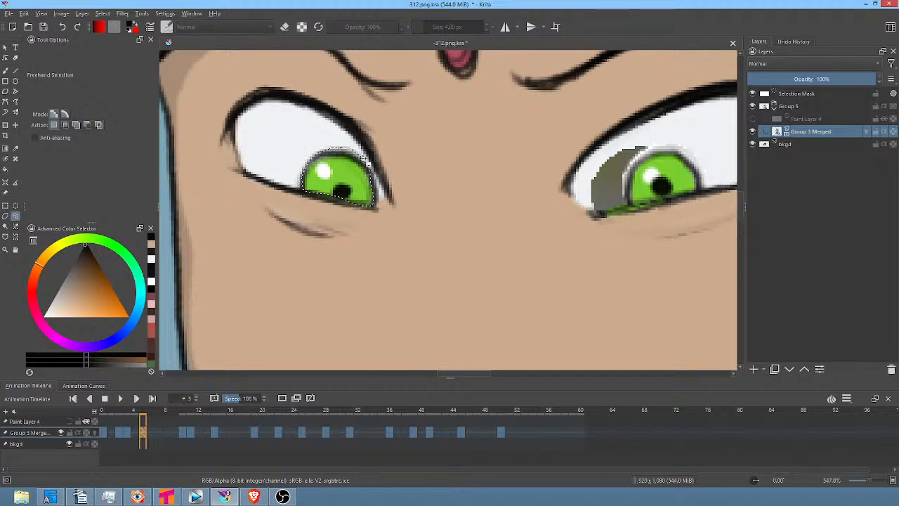
{"action": "key", "text": "shift"}
{"action": "mouse_move", "coordinate": [373, 178]}
{"action": "left_mouse_down"}
{"action": "mouse_move", "coordinate": [375, 207]}
{"action": "mouse_move", "coordinate": [363, 210]}
{"action": "mouse_move", "coordinate": [305, 190]}
{"action": "left_mouse_up"}
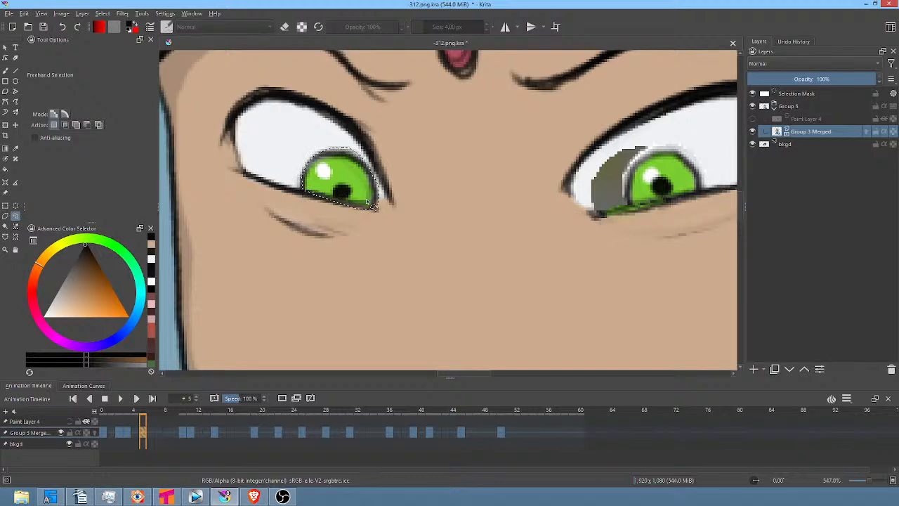
{"action": "key", "text": "ctrl+t"}
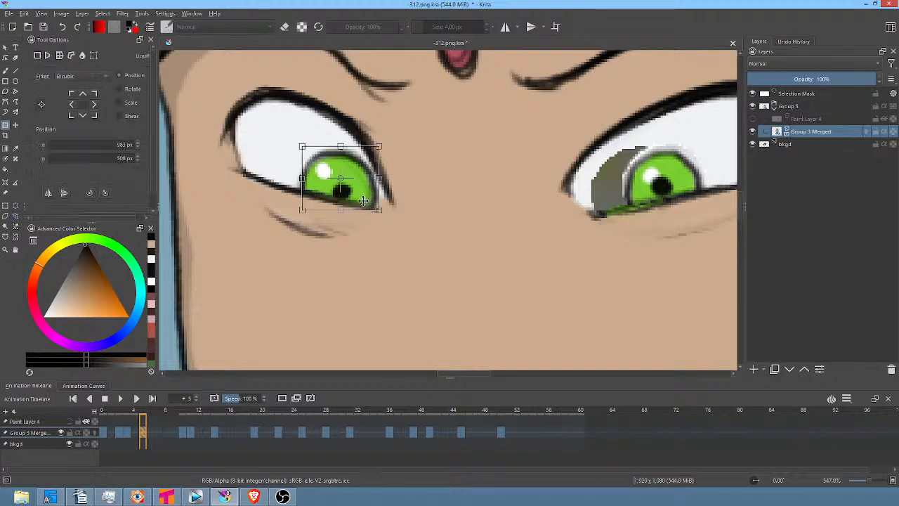
{"action": "left_click_drag", "start_coordinate": [366, 198], "coordinate": [381, 203]}
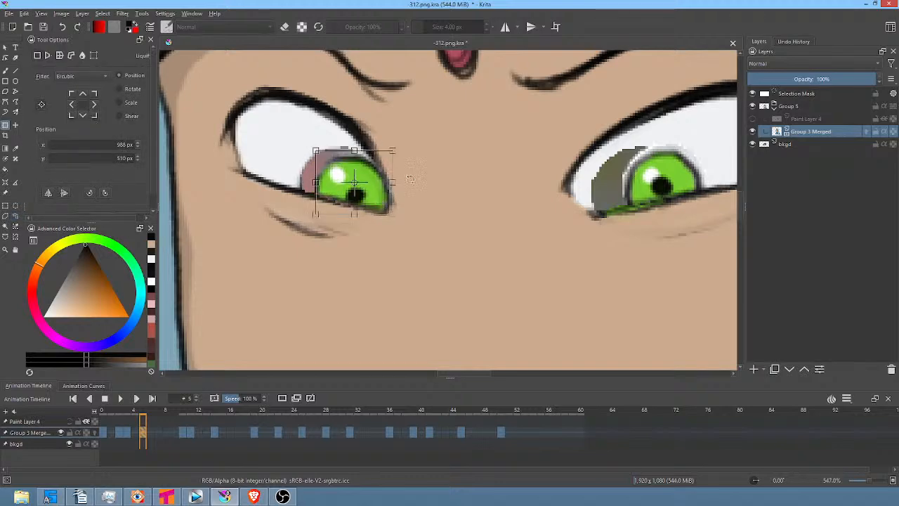
Rotate that iris slightly counterclockwise, nudge it closer to the nose, apply the transform, and clear the selection
{"action": "scroll", "coordinate": [432, 163], "scroll_direction": "down", "scroll_amount": 3}
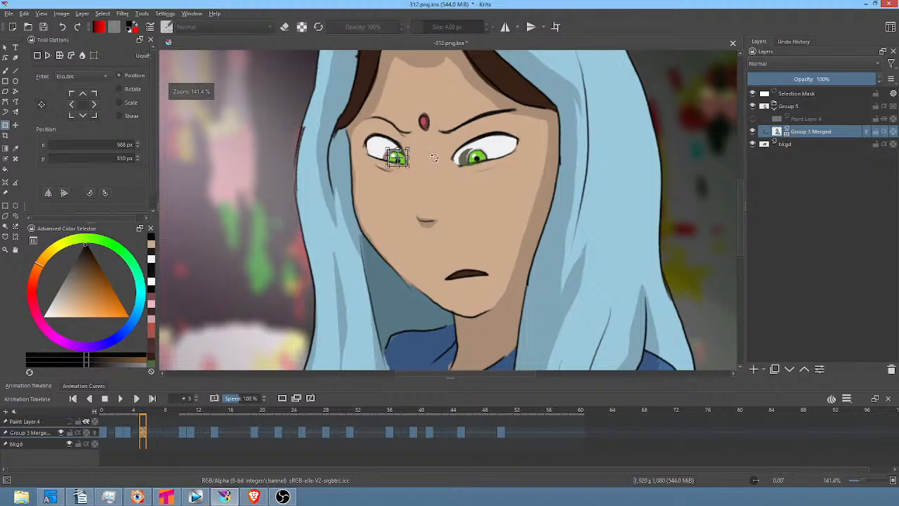
{"action": "scroll", "coordinate": [437, 163], "scroll_direction": "up", "scroll_amount": 2}
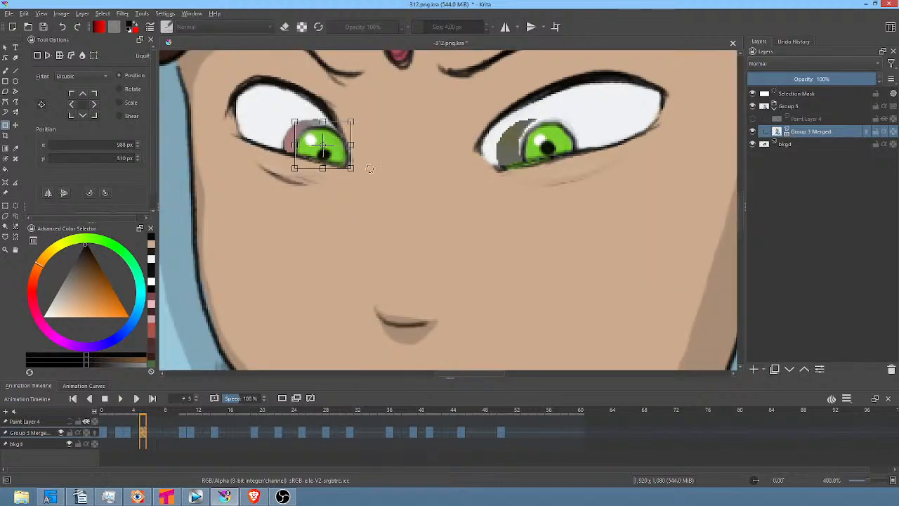
{"action": "mouse_move", "coordinate": [336, 155]}
{"action": "left_mouse_down"}
{"action": "mouse_move", "coordinate": [342, 145]}
{"action": "mouse_move", "coordinate": [346, 154]}
{"action": "left_mouse_up"}
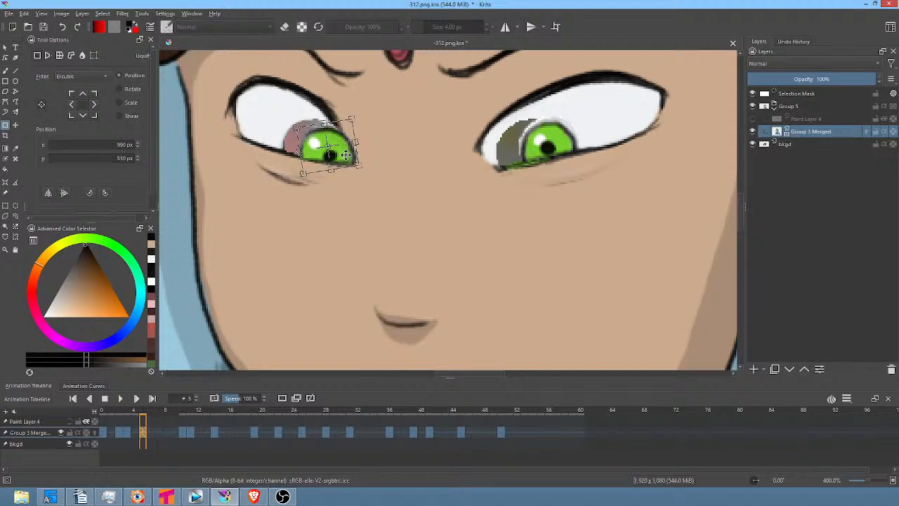
{"action": "scroll", "coordinate": [347, 156], "scroll_direction": "down", "scroll_amount": 4}
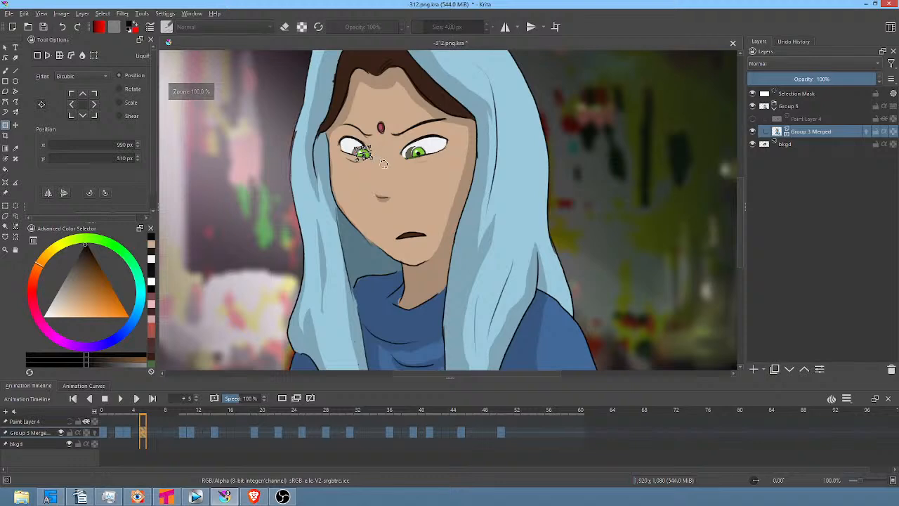
{"action": "scroll", "coordinate": [388, 167], "scroll_direction": "up", "scroll_amount": 1}
{"action": "scroll", "coordinate": [388, 166], "scroll_direction": "up", "scroll_amount": 2}
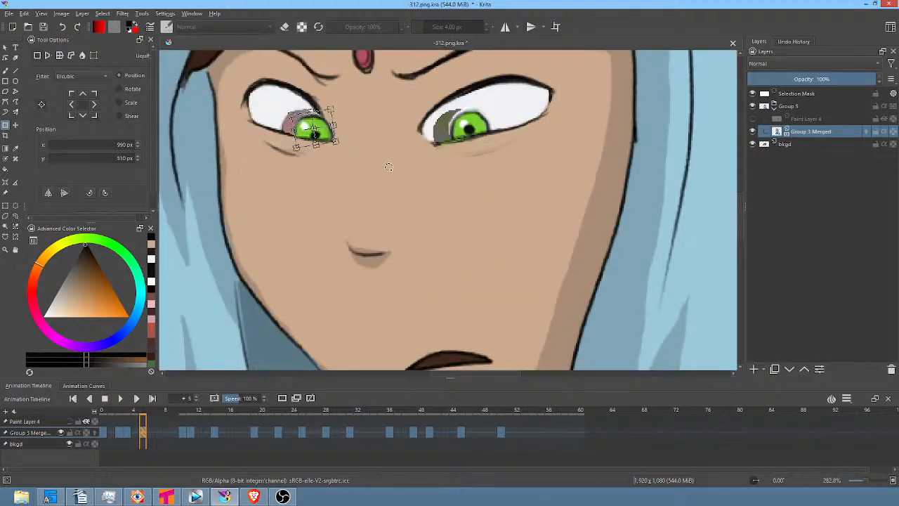
{"action": "key", "text": "Return"}
{"action": "key", "text": "ctrl+shift+a"}
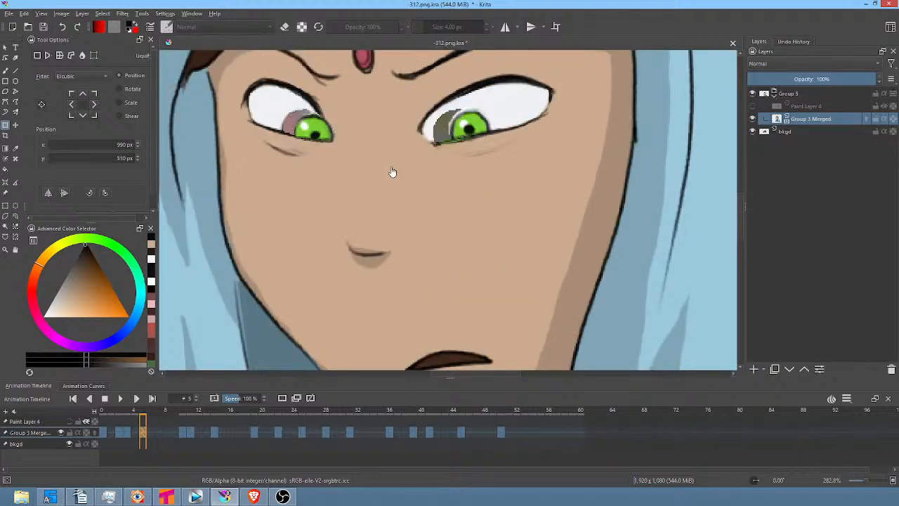
Sample the skin colour, raise the pencil opacity to 100%, and cover the iris spilling past the image-left eye's inner corner
{"action": "key", "text": "p"}
{"action": "left_click", "coordinate": [340, 111], "text": "ctrl"}
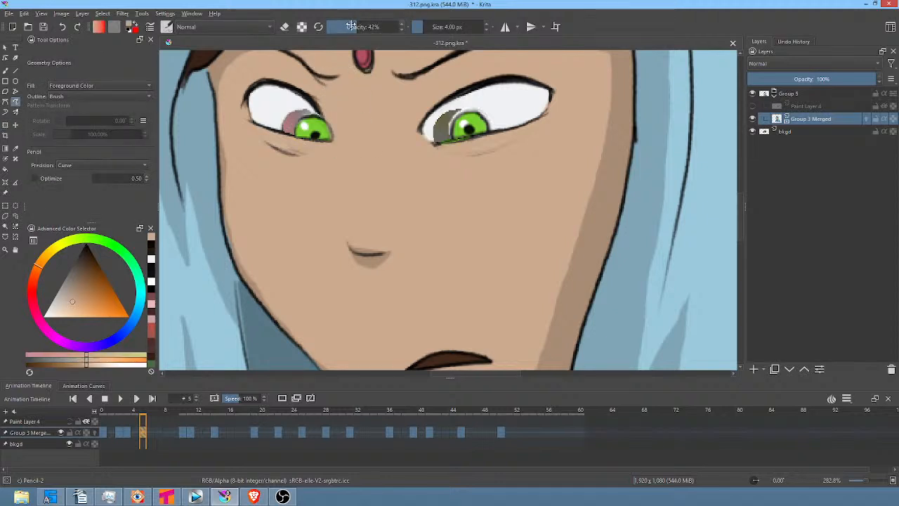
{"action": "left_click_drag", "start_coordinate": [351, 26], "coordinate": [436, 22]}
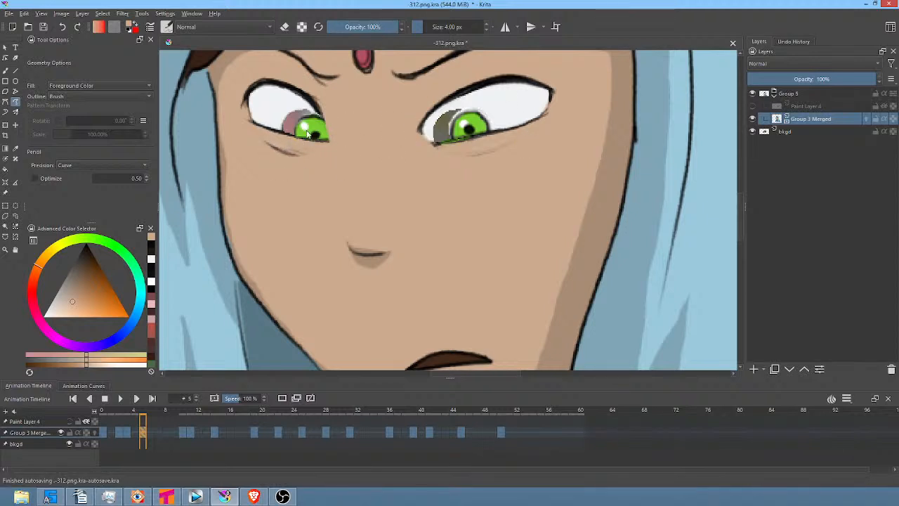
Sample the eye white, set the freehand path precision to Raw, and fill the gaps left beside both shifted irises
{"action": "left_click", "coordinate": [483, 118], "text": "ctrl"}
{"action": "mouse_move", "coordinate": [435, 127]}
{"action": "left_mouse_down"}
{"action": "mouse_move", "coordinate": [434, 140]}
{"action": "mouse_move", "coordinate": [447, 140]}
{"action": "mouse_move", "coordinate": [458, 113]}
{"action": "mouse_move", "coordinate": [472, 108]}
{"action": "left_mouse_up"}
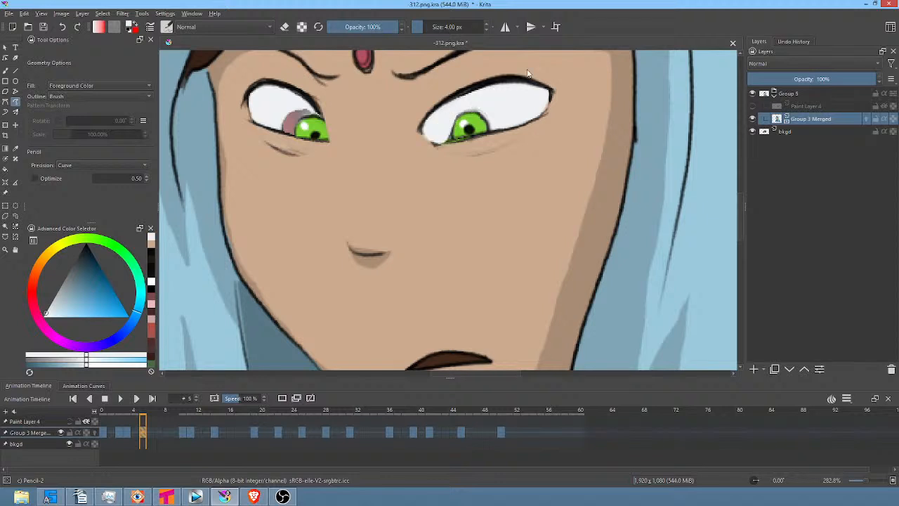
{"action": "key", "text": "ctrl+z"}
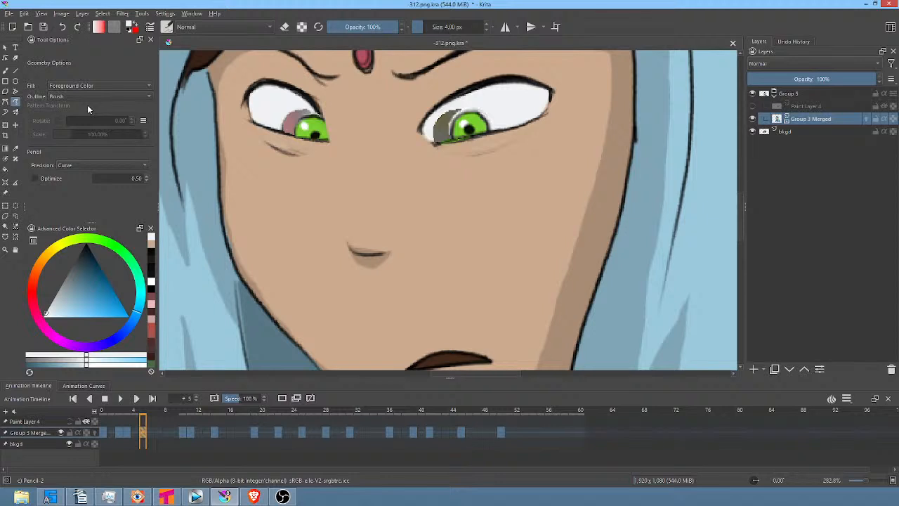
{"action": "left_click", "coordinate": [116, 164]}
{"action": "left_click", "coordinate": [115, 156]}
{"action": "mouse_move", "coordinate": [465, 112]}
{"action": "left_mouse_down"}
{"action": "mouse_move", "coordinate": [452, 141]}
{"action": "mouse_move", "coordinate": [437, 141]}
{"action": "mouse_move", "coordinate": [438, 120]}
{"action": "mouse_move", "coordinate": [469, 97]}
{"action": "left_mouse_up"}
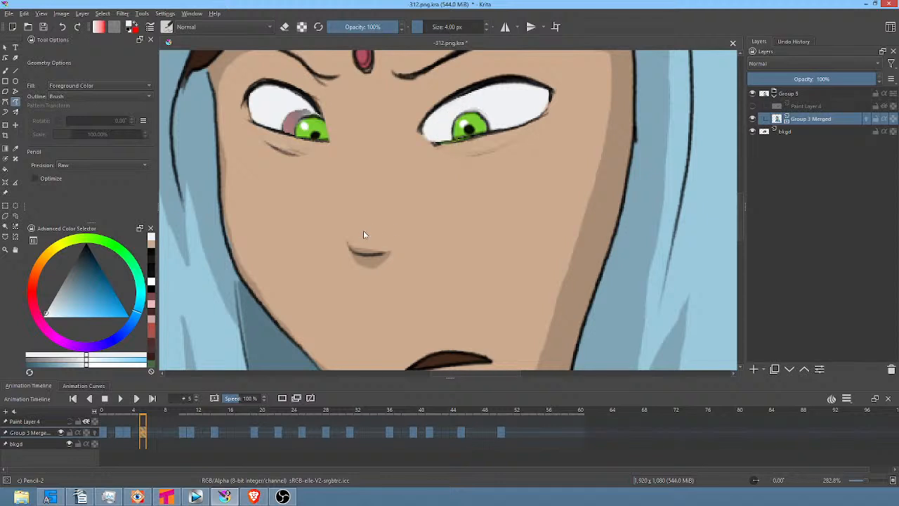
{"action": "left_click_drag", "start_coordinate": [363, 234], "coordinate": [480, 228]}
{"action": "mouse_move", "coordinate": [352, 124]}
{"action": "left_mouse_down"}
{"action": "mouse_move", "coordinate": [330, 144]}
{"action": "mouse_move", "coordinate": [317, 139]}
{"action": "mouse_move", "coordinate": [350, 102]}
{"action": "left_mouse_up"}
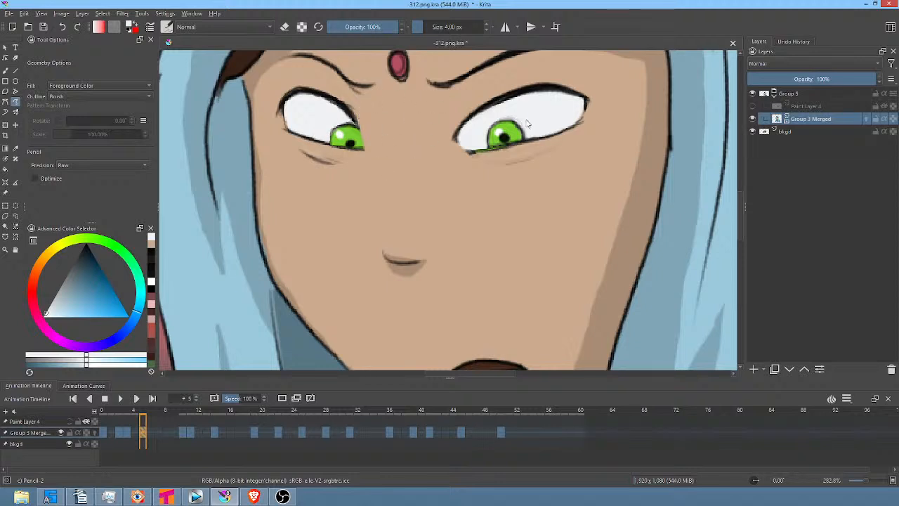
Sample the dark outline colour and redraw the image-left eye's outline at its inner corner and outer edge with the brush
{"action": "left_click", "coordinate": [349, 105], "text": "ctrl"}
{"action": "key", "text": "b"}
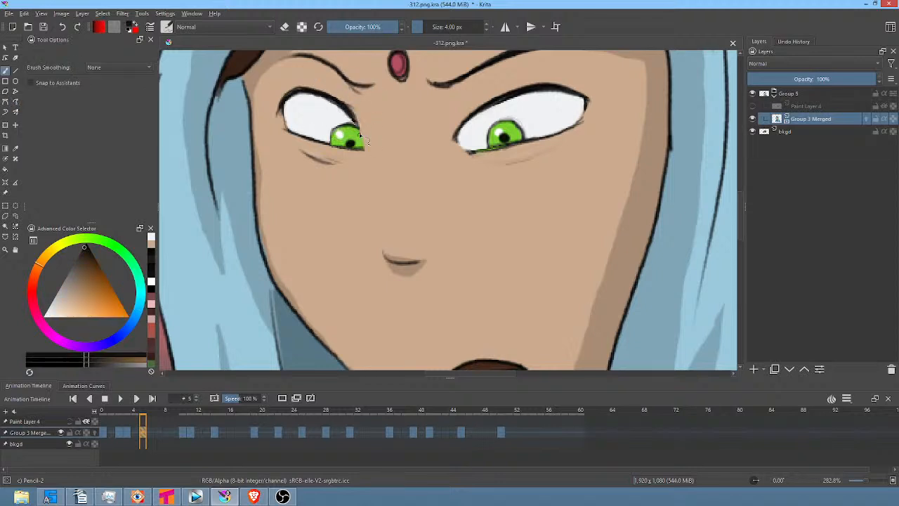
{"action": "mouse_move", "coordinate": [361, 137]}
{"action": "left_mouse_down"}
{"action": "mouse_move", "coordinate": [358, 114]}
{"action": "mouse_move", "coordinate": [361, 130]}
{"action": "mouse_move", "coordinate": [351, 118]}
{"action": "mouse_move", "coordinate": [330, 144]}
{"action": "mouse_move", "coordinate": [331, 133]}
{"action": "left_mouse_up"}
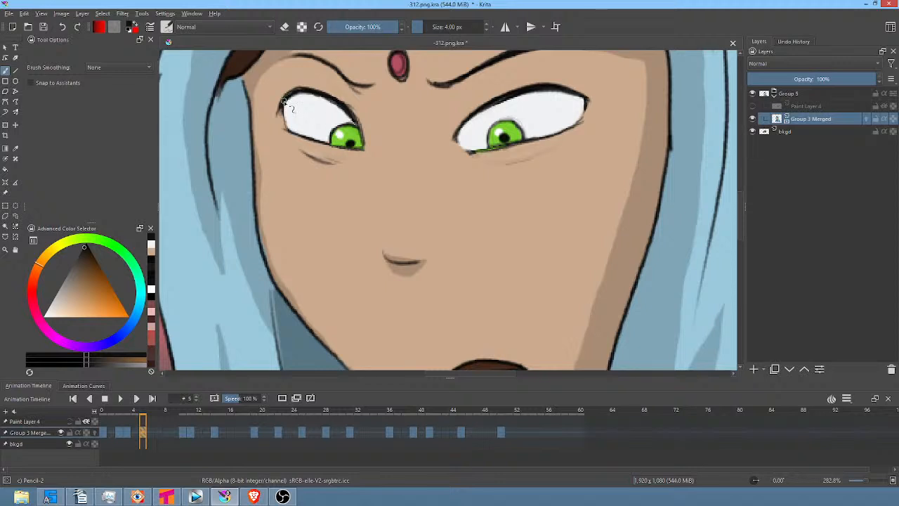
{"action": "mouse_move", "coordinate": [285, 100]}
{"action": "left_mouse_down"}
{"action": "mouse_move", "coordinate": [299, 137]}
{"action": "mouse_move", "coordinate": [294, 116]}
{"action": "left_mouse_up"}
{"action": "mouse_move", "coordinate": [370, 128]}
{"action": "left_mouse_down"}
{"action": "mouse_move", "coordinate": [364, 149]}
{"action": "mouse_move", "coordinate": [363, 123]}
{"action": "left_mouse_up"}
Play back frames 3 to 6 to check the shifted gaze in motion
{"action": "scroll", "coordinate": [366, 132], "scroll_direction": "down", "scroll_amount": 2}
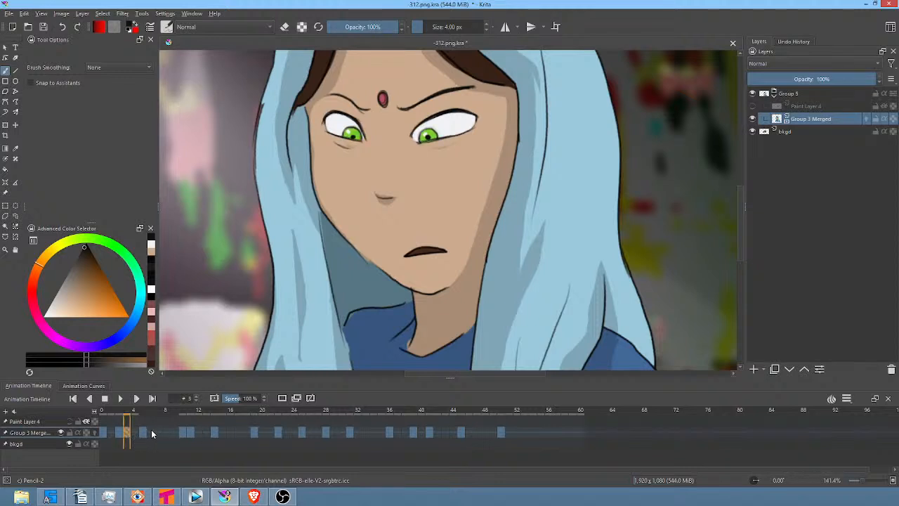
{"action": "left_click_drag", "start_coordinate": [128, 437], "coordinate": [150, 433]}
{"action": "key", "text": "space"}
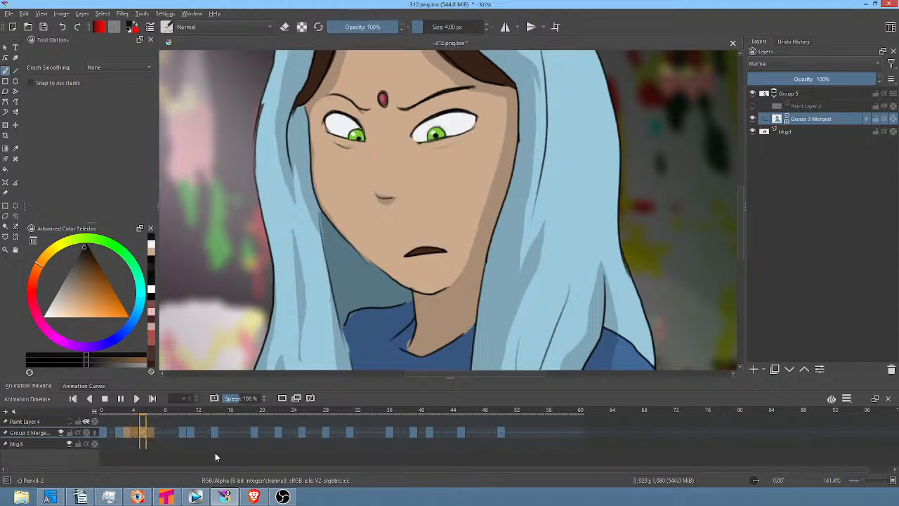
{"action": "key", "text": "space"}
At frame 3, redraw the outer edge of the image-left eye's outline down into the lower lid
{"action": "left_click", "coordinate": [141, 432]}
{"action": "left_click", "coordinate": [127, 433]}
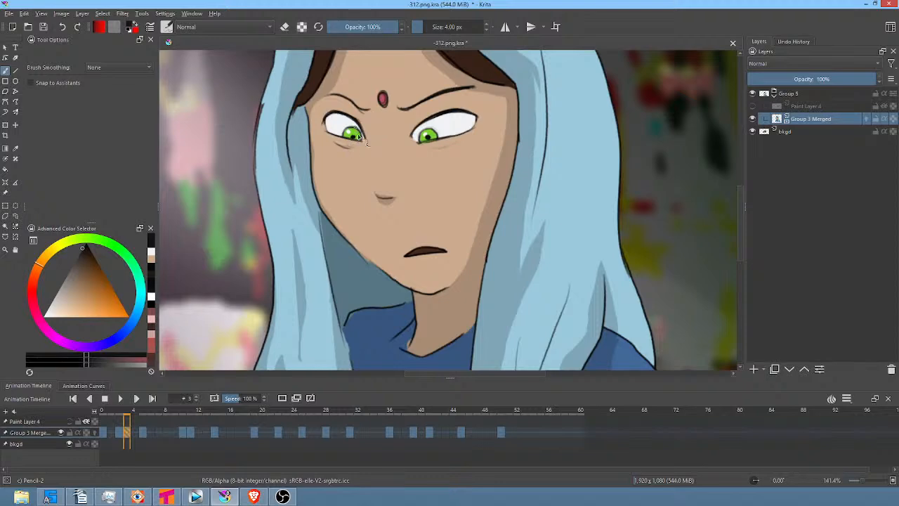
{"action": "left_click_drag", "start_coordinate": [359, 137], "coordinate": [411, 120]}
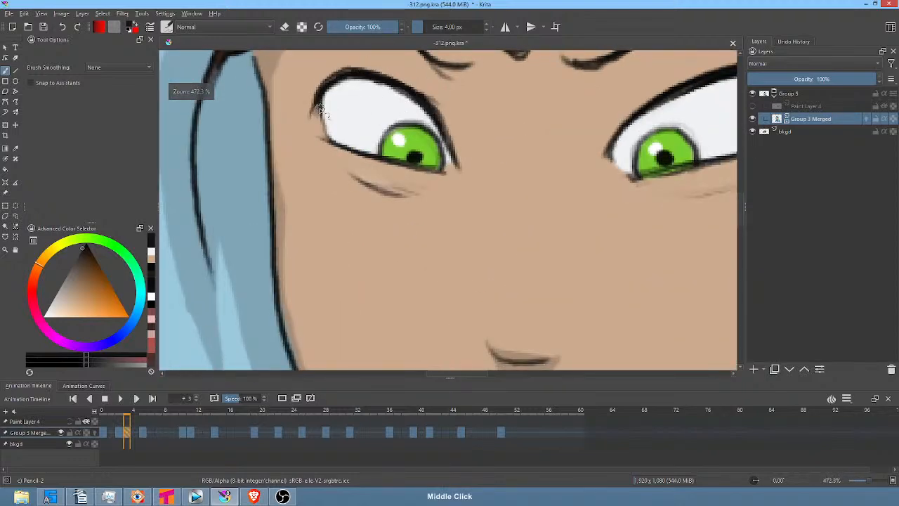
{"action": "mouse_move", "coordinate": [321, 111]}
{"action": "left_mouse_down"}
{"action": "mouse_move", "coordinate": [328, 137]}
{"action": "mouse_move", "coordinate": [346, 145]}
{"action": "left_mouse_up"}
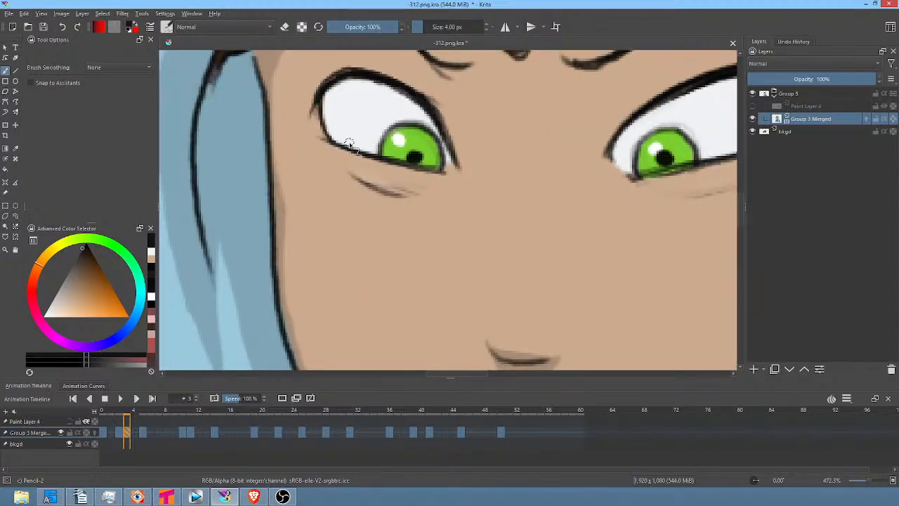
Replay frames 3 to 6 and check the eye movement with the whole face in view
{"action": "left_click", "coordinate": [151, 432]}
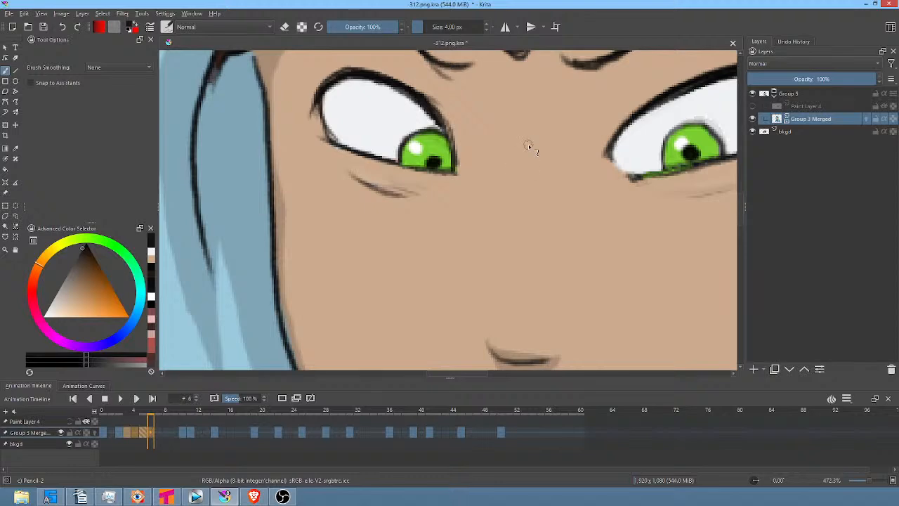
{"action": "key", "text": "space"}
{"action": "scroll", "coordinate": [590, 127], "scroll_direction": "down", "scroll_amount": 2}
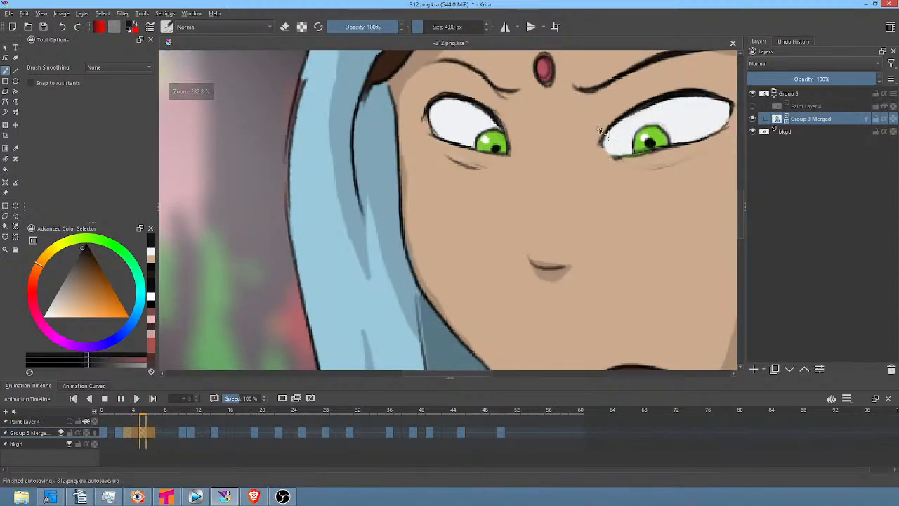
{"action": "scroll", "coordinate": [599, 130], "scroll_direction": "down", "scroll_amount": 3}
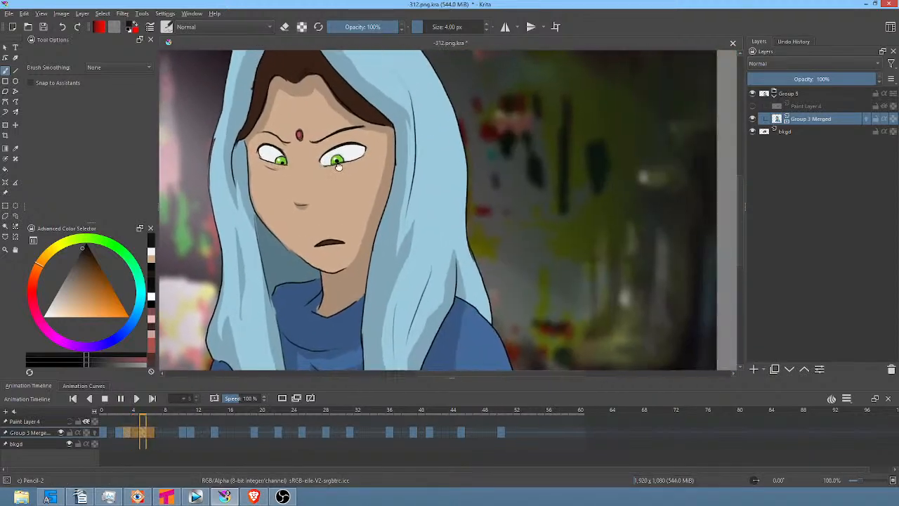
Stop the playback and move the Group 3 Merged keyframe from frame 5 to frame 6
{"action": "left_click_drag", "start_coordinate": [338, 166], "coordinate": [375, 156]}
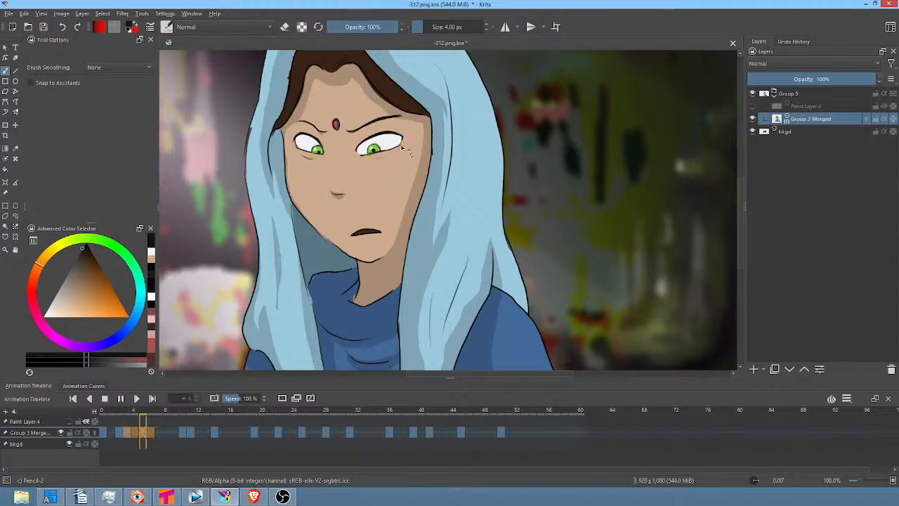
{"action": "scroll", "coordinate": [385, 163], "scroll_direction": "down", "scroll_amount": 2}
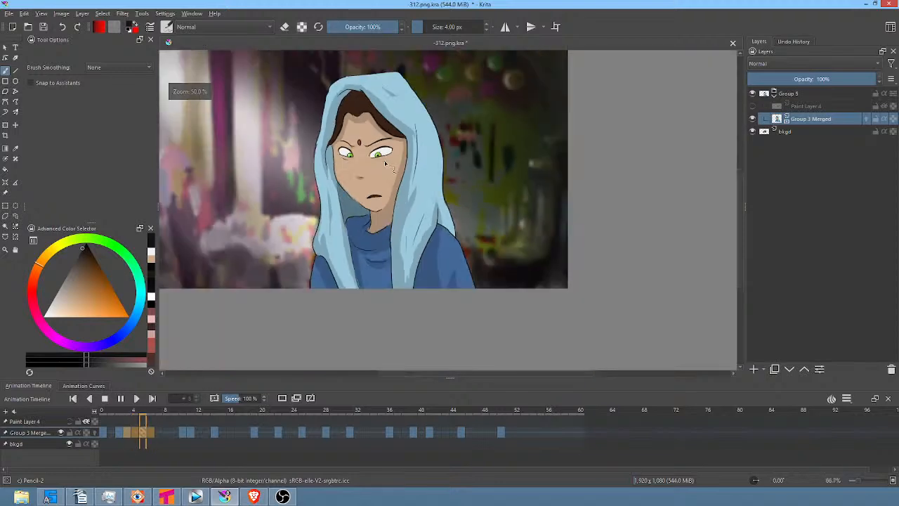
{"action": "scroll", "coordinate": [386, 165], "scroll_direction": "up", "scroll_amount": 3}
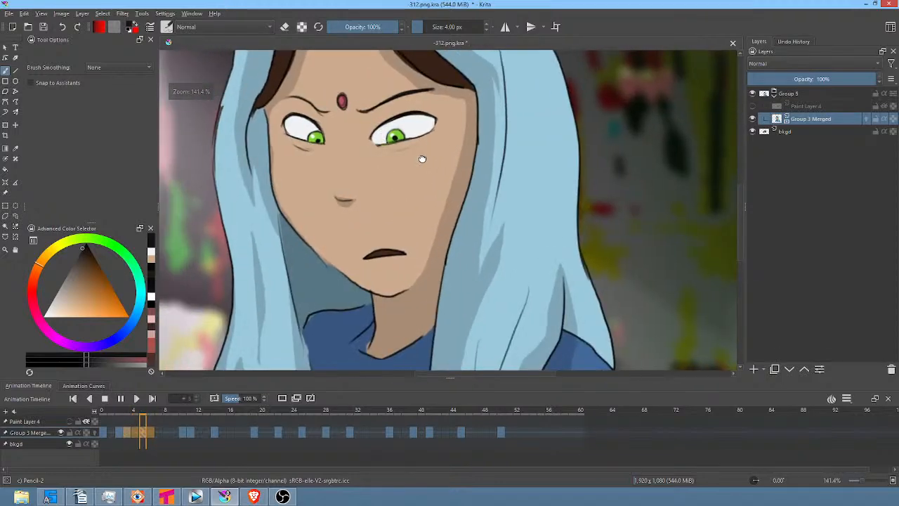
{"action": "key", "text": "space"}
{"action": "left_click", "coordinate": [128, 430]}
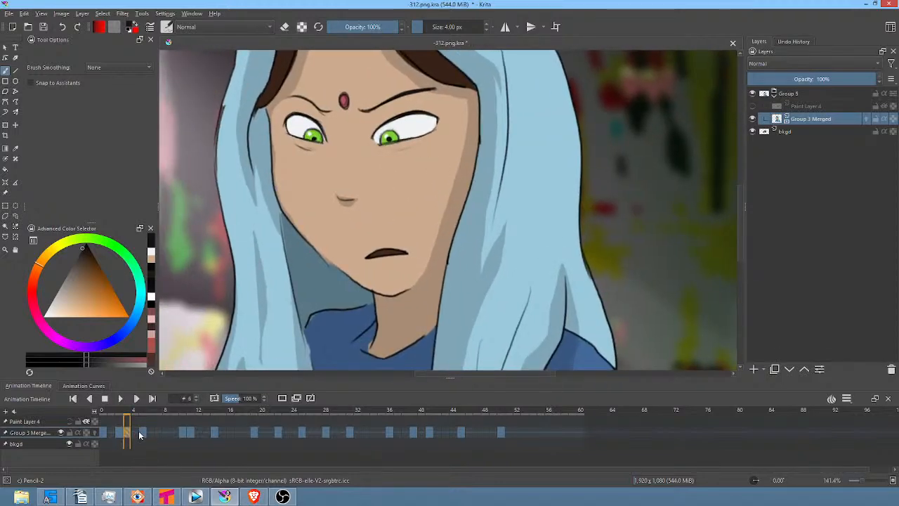
{"action": "left_click", "coordinate": [141, 431]}
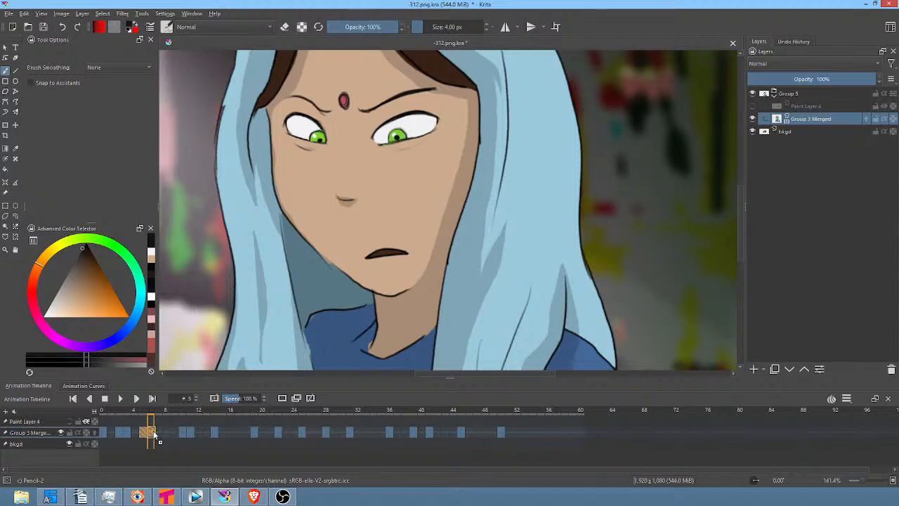
Shift the Group 3 Merged keyframes from frame 10 onward seven frames later, so the series starts at frame 17
{"action": "left_click", "coordinate": [181, 433]}
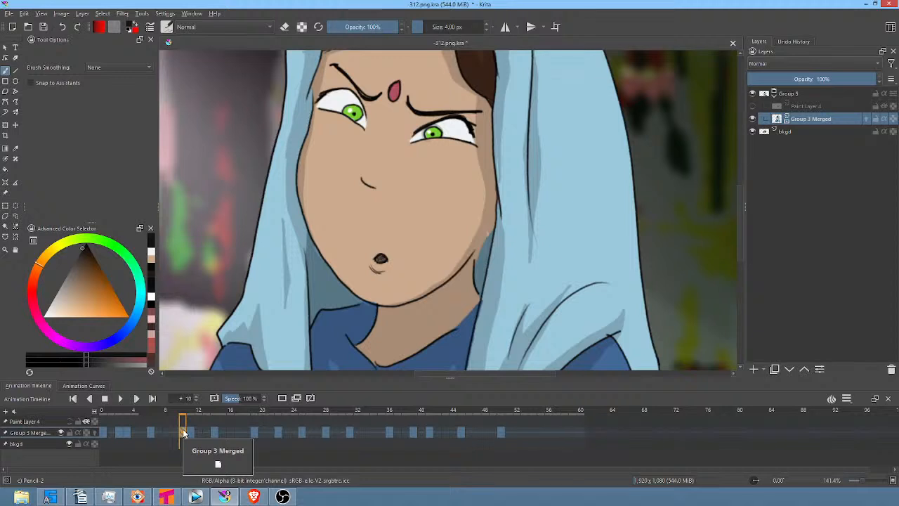
{"action": "left_click_drag", "start_coordinate": [183, 430], "coordinate": [236, 431]}
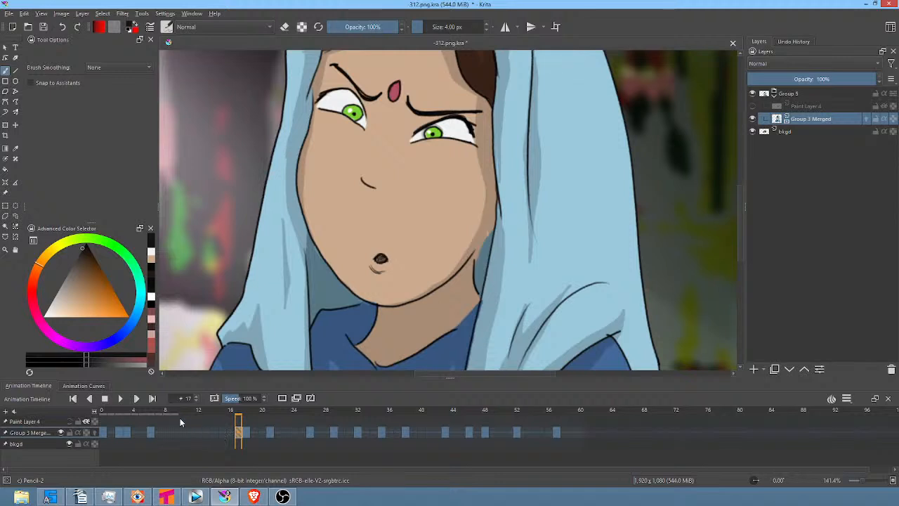
{"action": "left_click", "coordinate": [104, 431]}
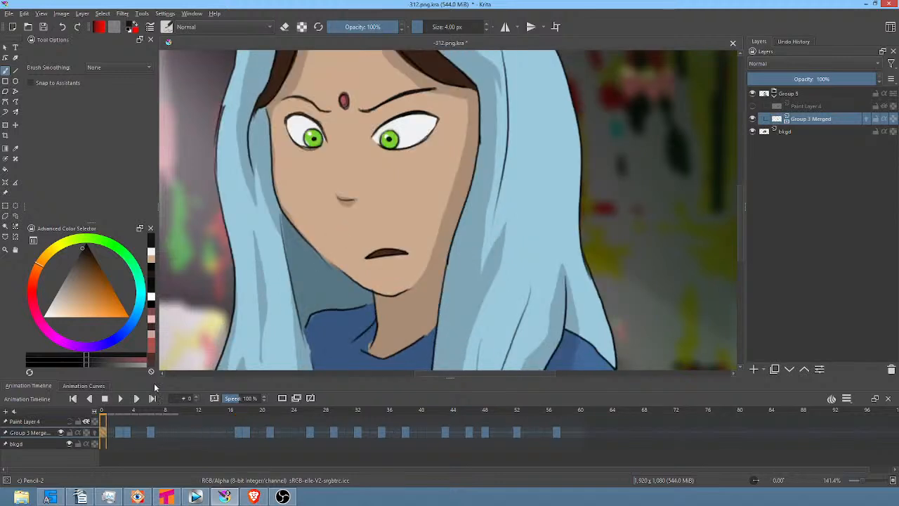
Copy the Group 3 Merged keyframe at frame 3 to frame 10 and compare it with the drawing at frame 6
{"action": "left_click", "coordinate": [126, 434]}
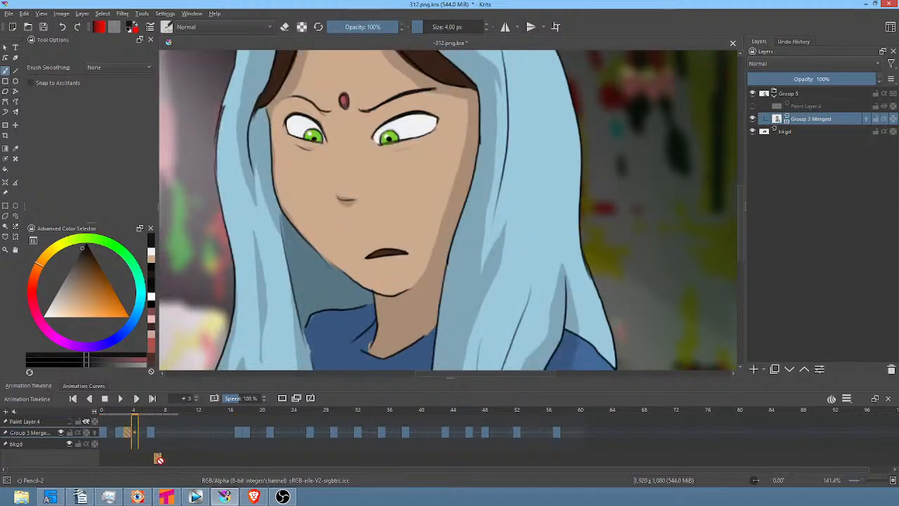
{"action": "left_click", "coordinate": [184, 436]}
{"action": "left_click", "coordinate": [182, 432]}
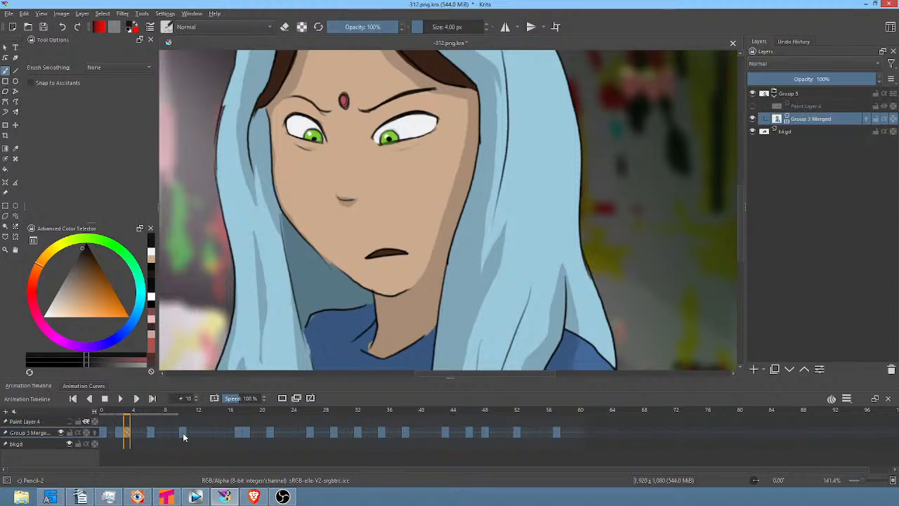
{"action": "scroll", "coordinate": [401, 150], "scroll_direction": "down", "scroll_amount": 2}
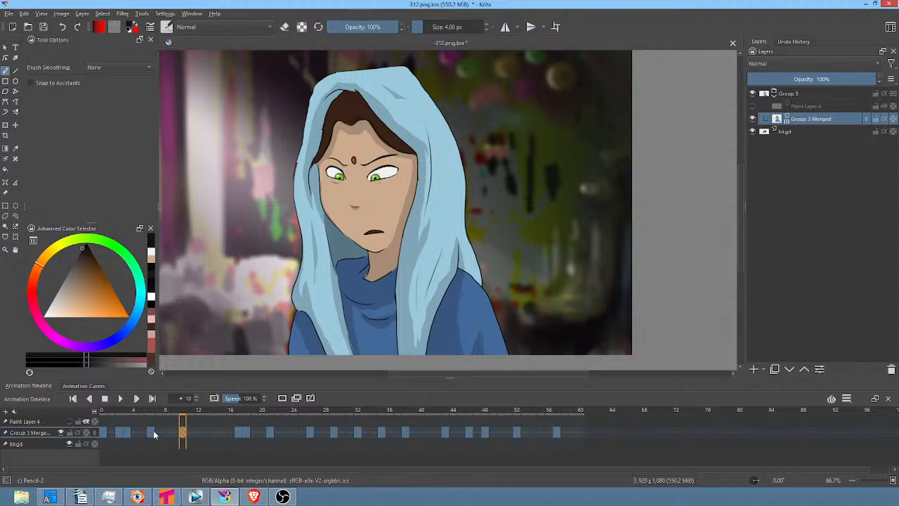
{"action": "left_click", "coordinate": [152, 433]}
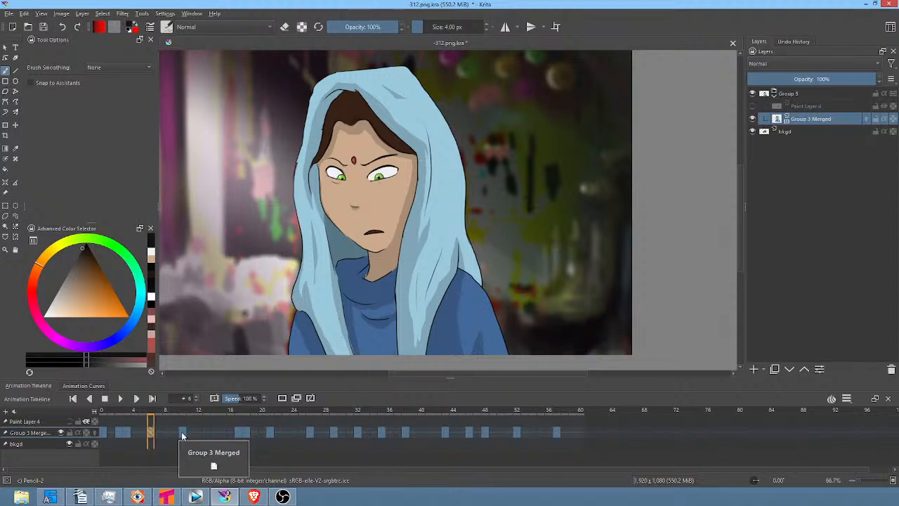
{"action": "left_click", "coordinate": [183, 432]}
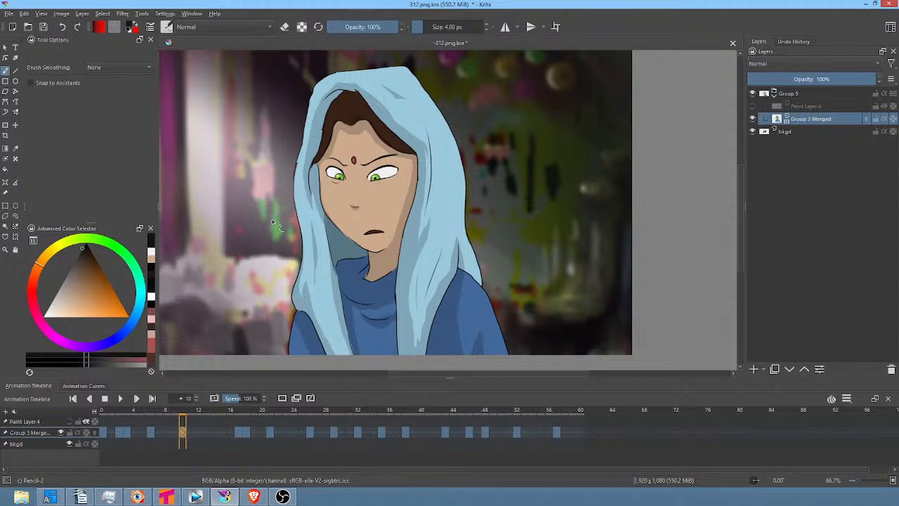
Play the animation from frame 0 into the open-mouthed pose to check the delayed head movement
{"action": "left_click", "coordinate": [102, 433]}
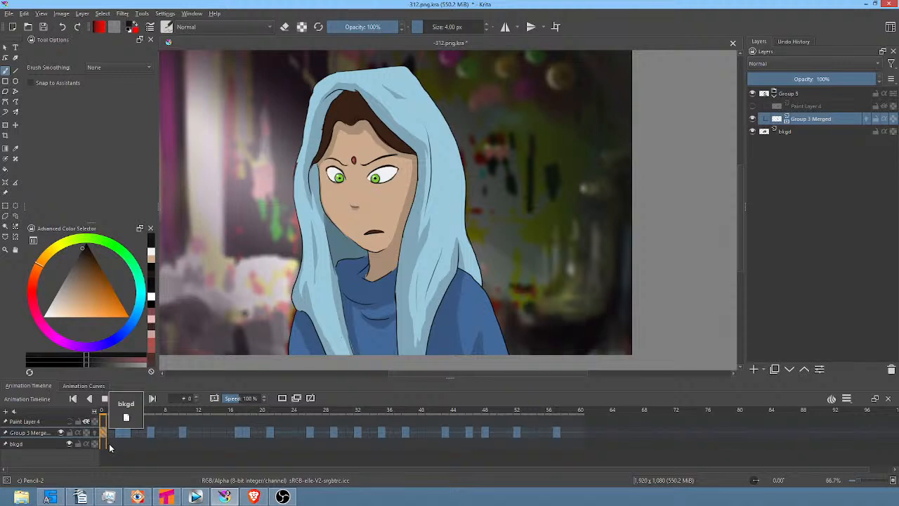
{"action": "key", "text": "space"}
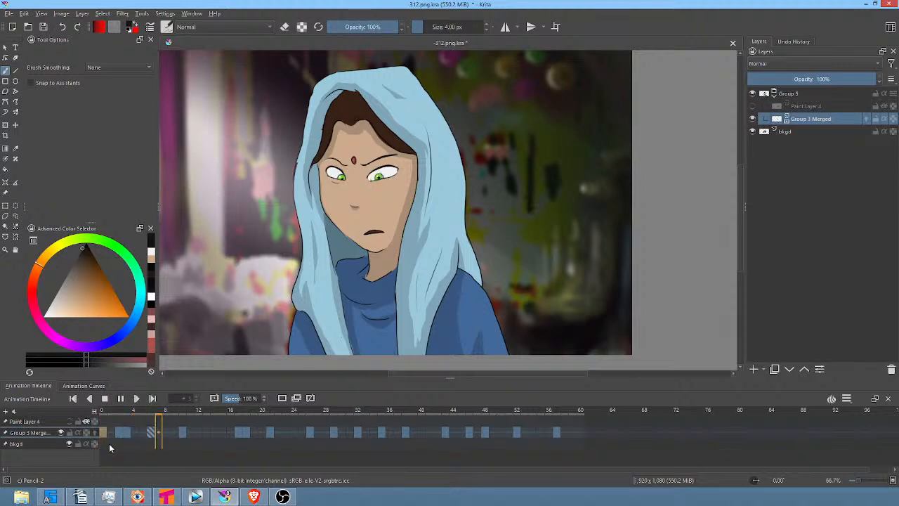
{"action": "key", "text": "space"}
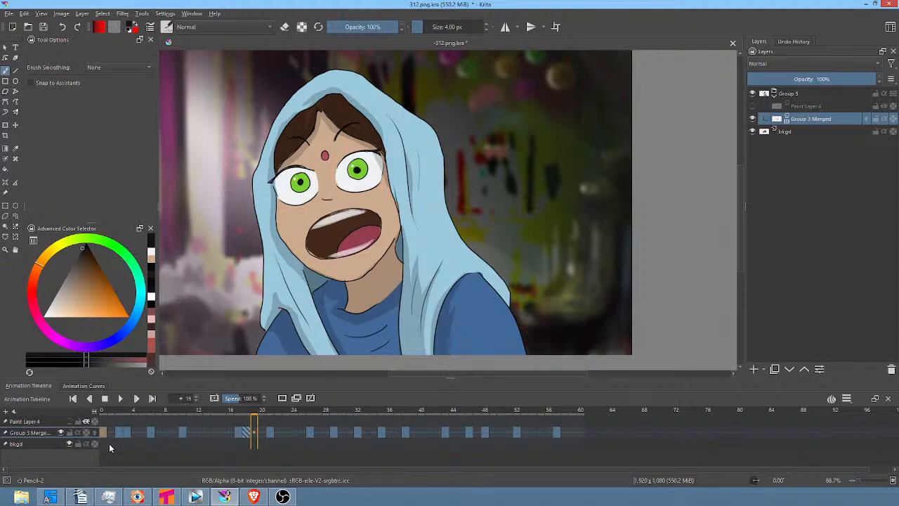
Copy the Group 3 Merged keyframe at frame 6 to frame 14 and play back frames 0 to 14
{"action": "left_click", "coordinate": [150, 432]}
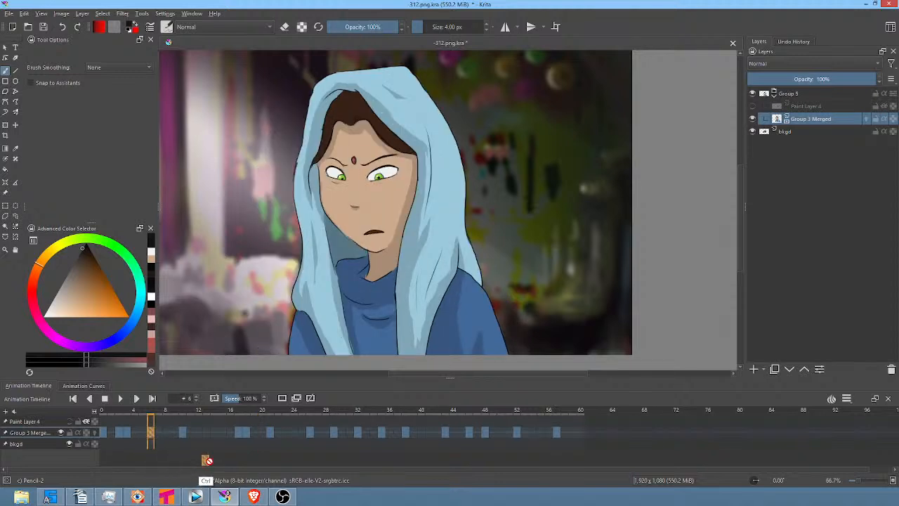
{"action": "left_click_drag", "start_coordinate": [152, 434], "coordinate": [212, 432]}
{"action": "left_click", "coordinate": [104, 433], "text": "shift"}
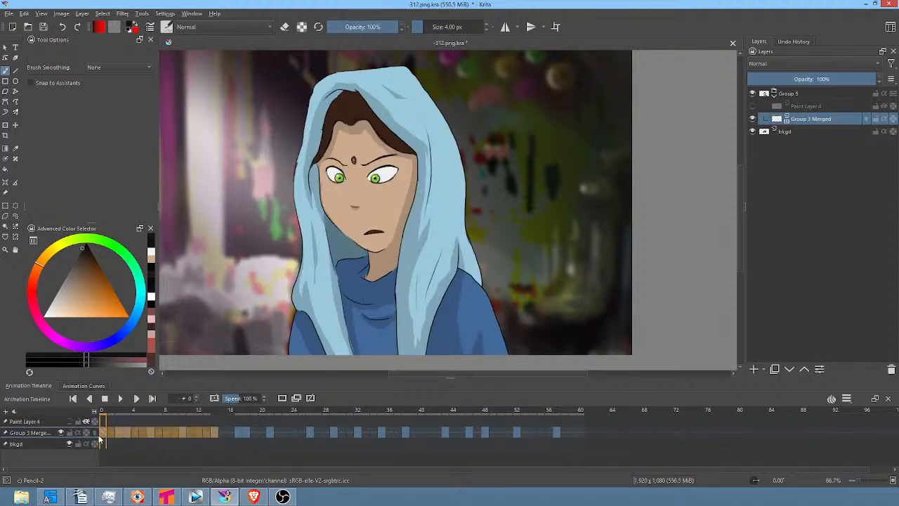
{"action": "key", "text": "space"}
{"action": "key", "text": "space"}
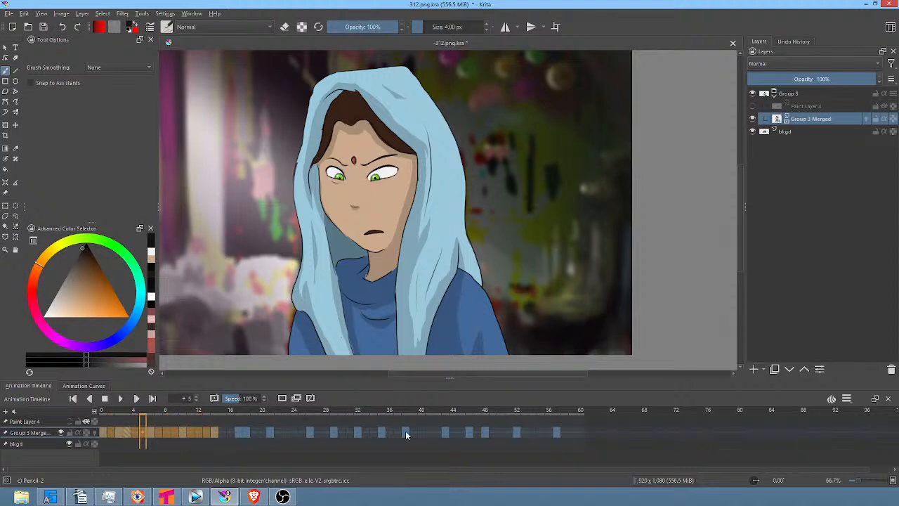
Clear the frame range selection, return to frame 0 and play through the wide-grin pose to check the longer gaze hold
{"action": "left_click", "coordinate": [106, 430]}
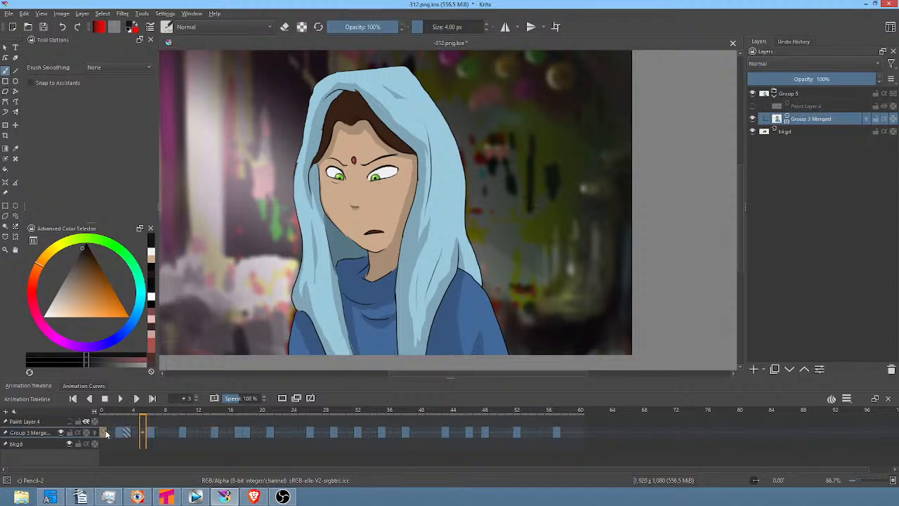
{"action": "key", "text": "Left"}
{"action": "key", "text": "Left"}
{"action": "key", "text": "Left"}
{"action": "key", "text": "Left"}
{"action": "key", "text": "Left"}
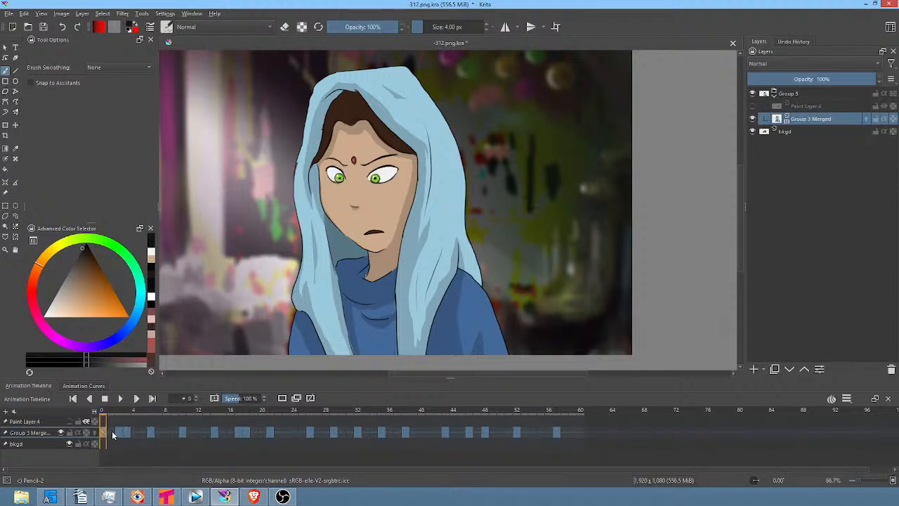
{"action": "key", "text": "space"}
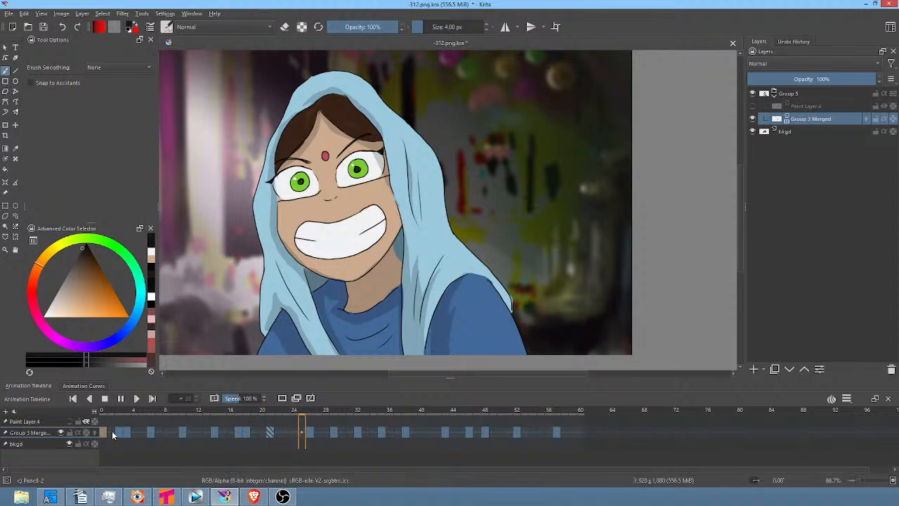
{"action": "key", "text": "space"}
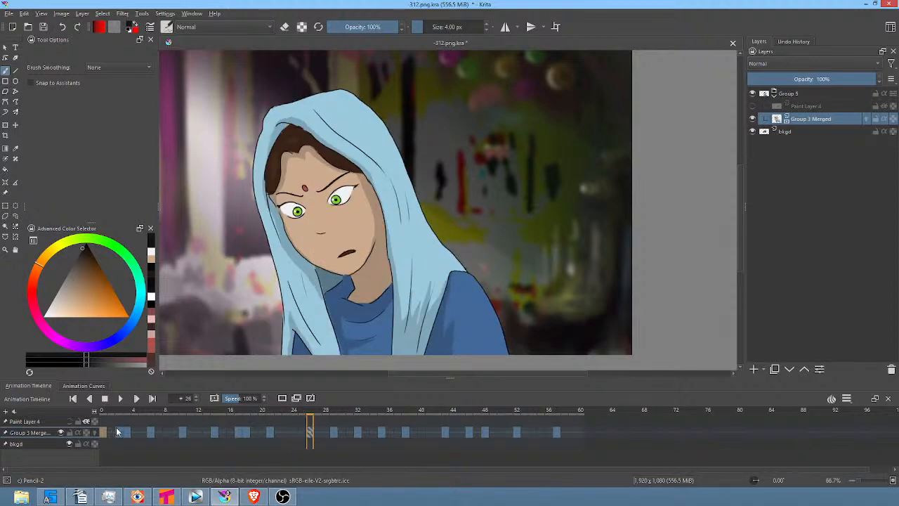
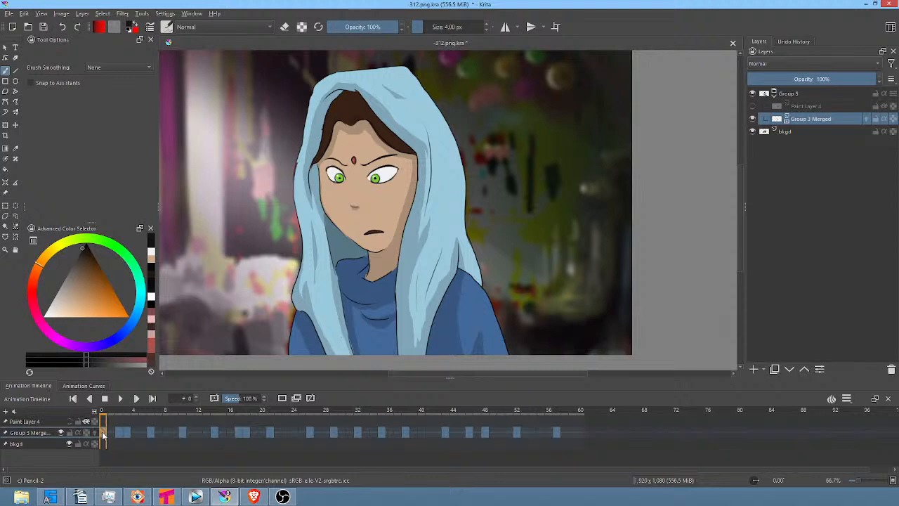
Replay the shot's opening from frame 0 several times to judge the timing of the eye darts before the shout
{"action": "key", "text": "space"}
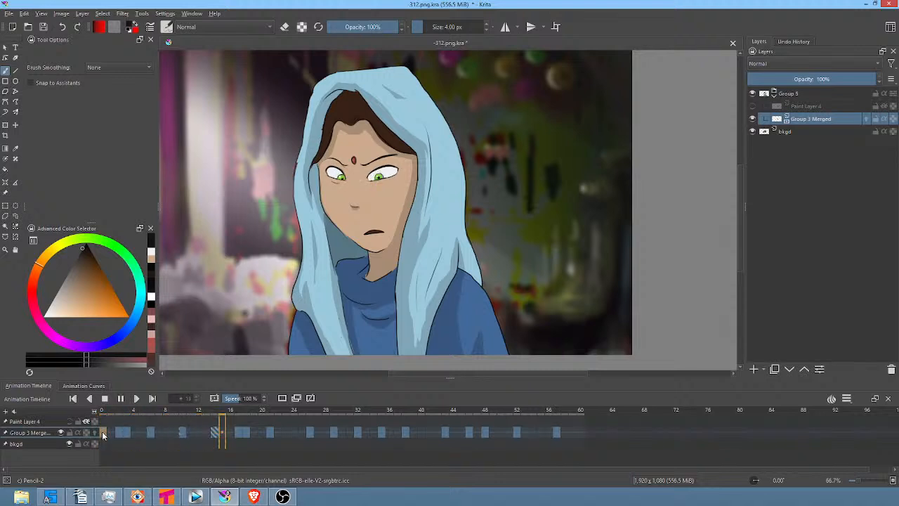
{"action": "key", "text": "space"}
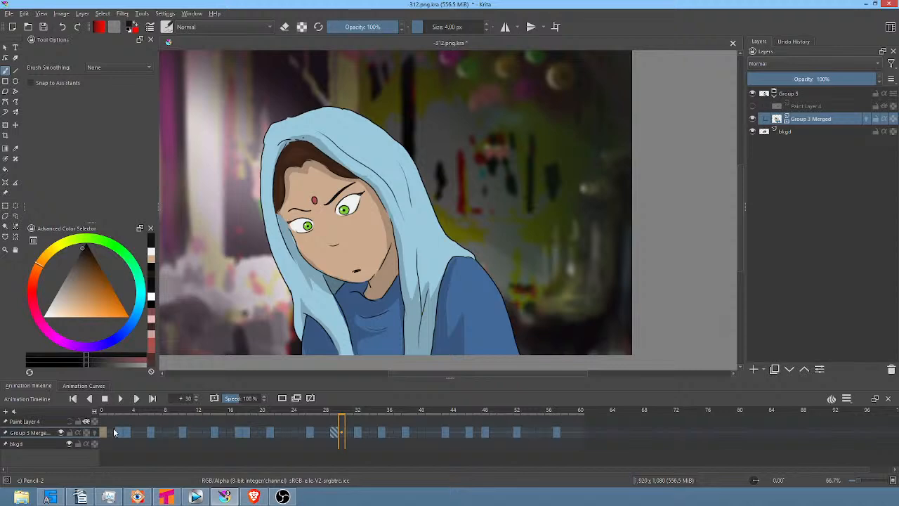
{"action": "key", "text": "space"}
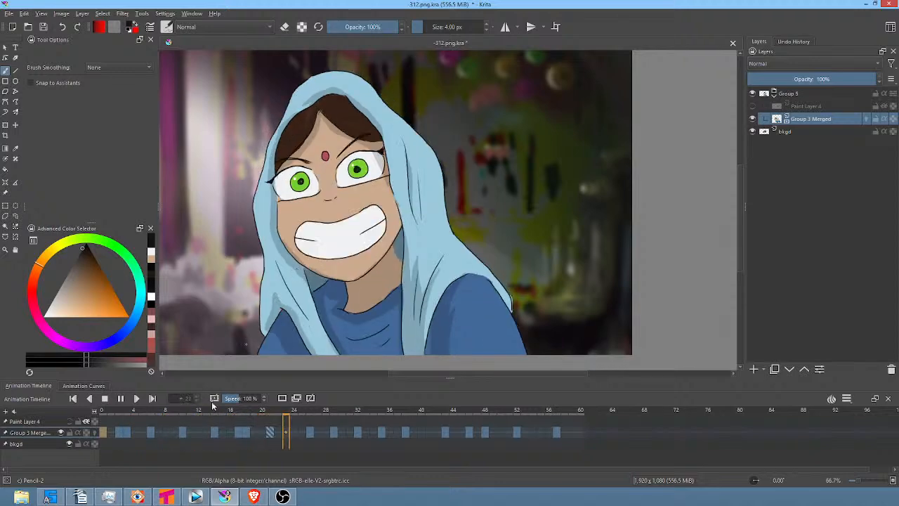
{"action": "left_click", "coordinate": [120, 398]}
{"action": "left_click_drag", "start_coordinate": [111, 413], "coordinate": [68, 433]}
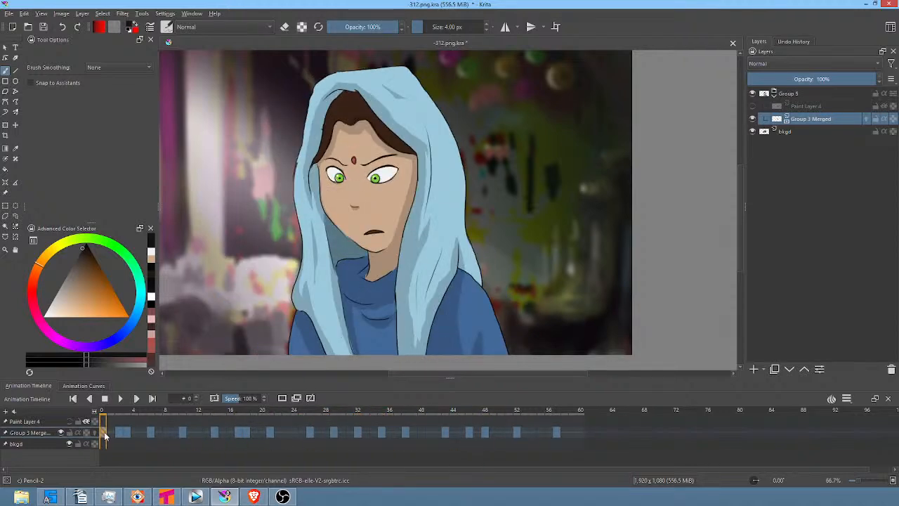
{"action": "left_click", "coordinate": [120, 399]}
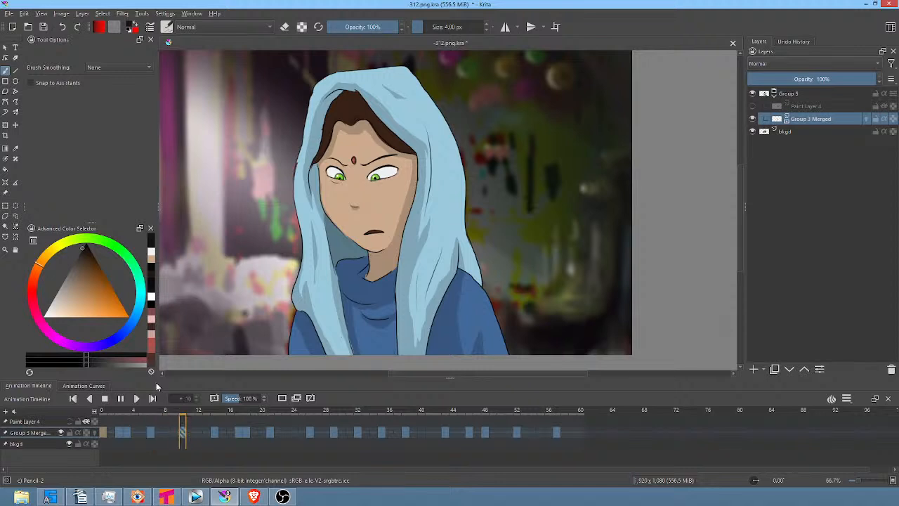
{"action": "left_click", "coordinate": [135, 398]}
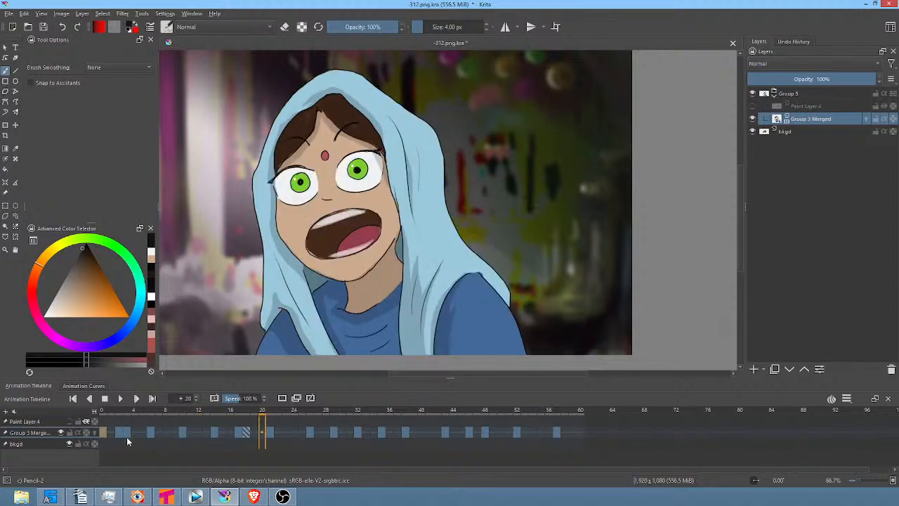
At frame 5, sample the skin colour and cover the upper part of the image-right eye with a filled freehand shape
{"action": "left_click", "coordinate": [141, 434]}
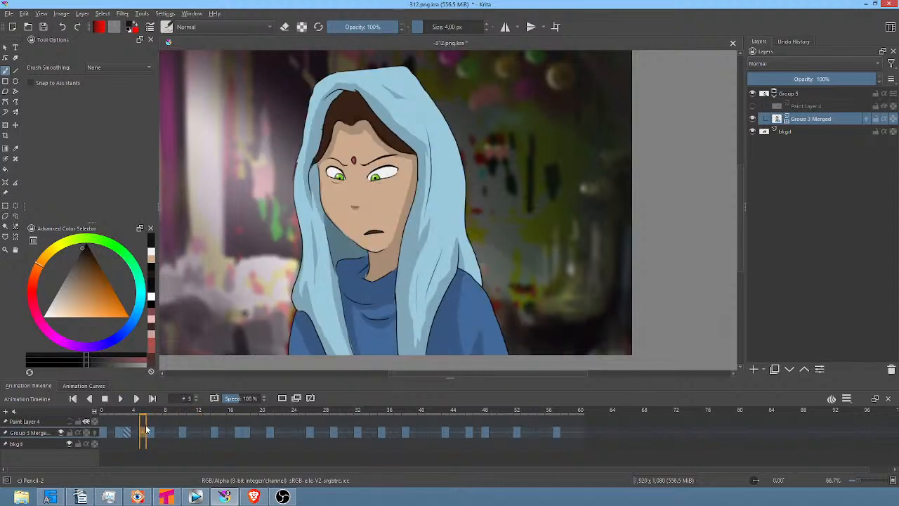
{"action": "scroll", "coordinate": [401, 222], "scroll_direction": "up", "scroll_amount": 3}
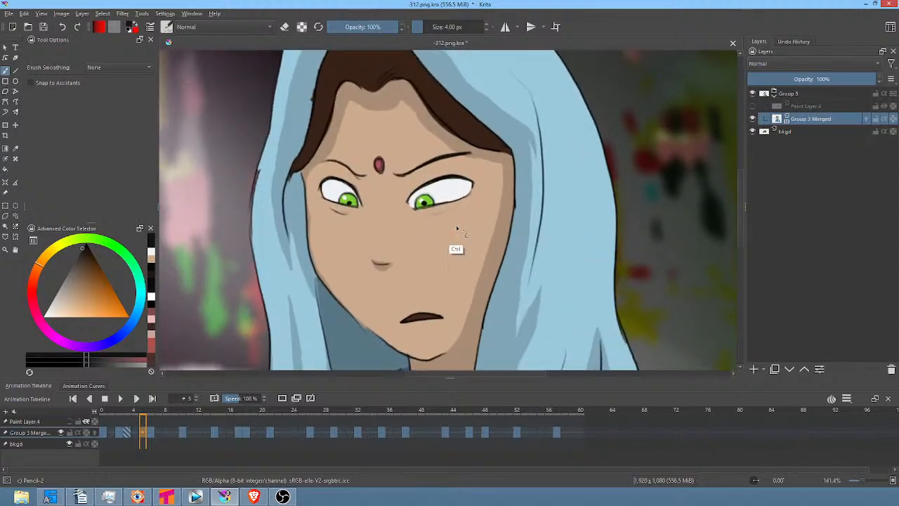
{"action": "left_click", "coordinate": [460, 247], "text": "ctrl"}
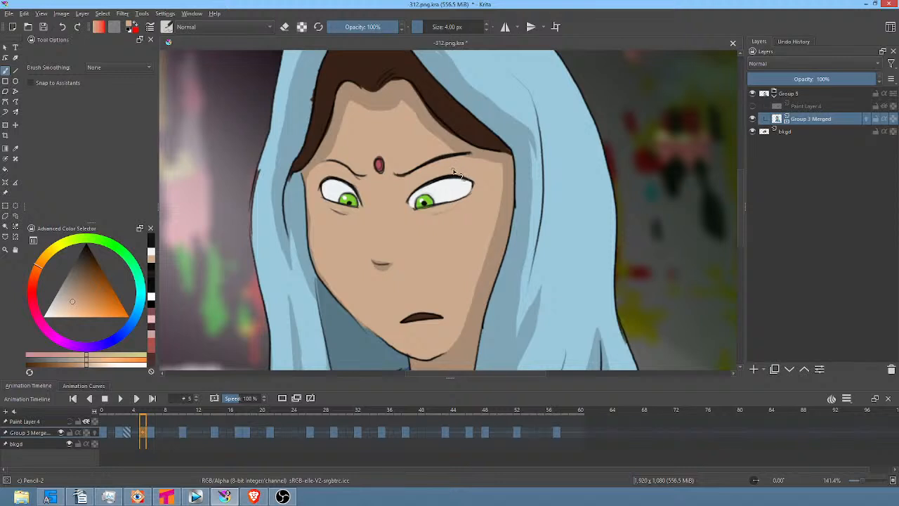
{"action": "key", "text": "p"}
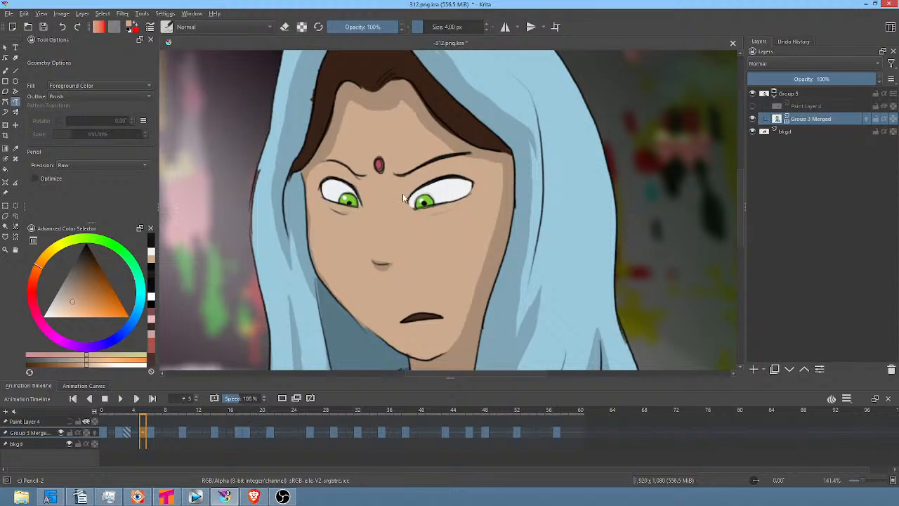
{"action": "mouse_move", "coordinate": [415, 206]}
{"action": "left_mouse_down"}
{"action": "mouse_move", "coordinate": [464, 199]}
{"action": "mouse_move", "coordinate": [481, 178]}
{"action": "left_mouse_up"}
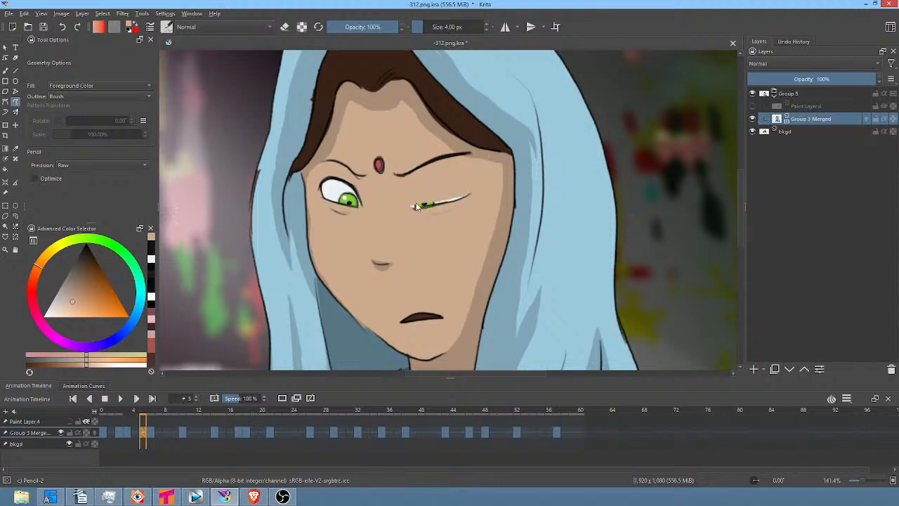
At frame 5, cover most of both eyes with filled skin-coloured freehand shapes, leaving only thin slits for the blink
{"action": "left_click_drag", "start_coordinate": [416, 204], "coordinate": [471, 184]}
{"action": "left_click_drag", "start_coordinate": [422, 205], "coordinate": [448, 202]}
{"action": "mouse_move", "coordinate": [323, 181]}
{"action": "left_mouse_down"}
{"action": "mouse_move", "coordinate": [325, 198]}
{"action": "mouse_move", "coordinate": [358, 209]}
{"action": "mouse_move", "coordinate": [368, 203]}
{"action": "mouse_move", "coordinate": [359, 175]}
{"action": "left_mouse_up"}
{"action": "mouse_move", "coordinate": [328, 178]}
{"action": "left_mouse_down"}
{"action": "mouse_move", "coordinate": [318, 192]}
{"action": "mouse_move", "coordinate": [331, 169]}
{"action": "left_mouse_up"}
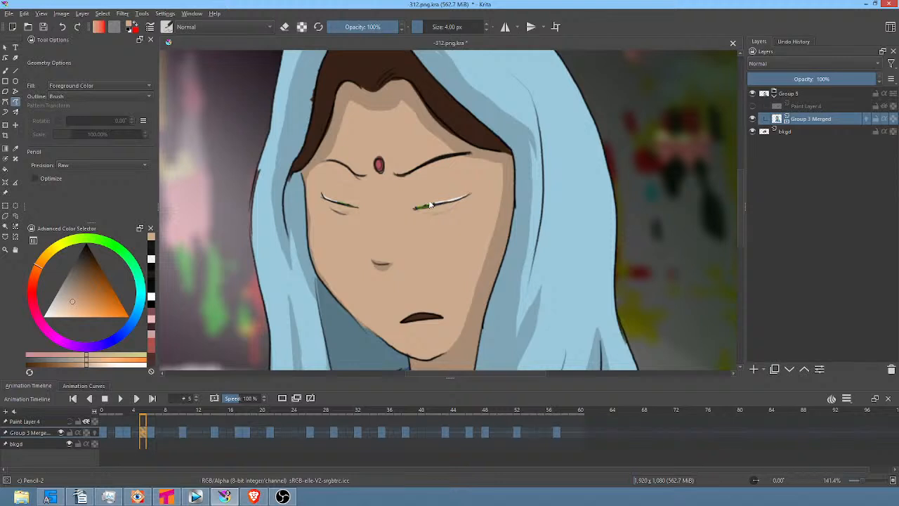
{"action": "left_click_drag", "start_coordinate": [439, 204], "coordinate": [461, 200]}
Return to frame 0 and play the shot's opening repeatedly to check how the blink reads before the shout
{"action": "left_click", "coordinate": [102, 432]}
{"action": "scroll", "coordinate": [452, 192], "scroll_direction": "down", "scroll_amount": 3}
{"action": "key", "text": "space"}
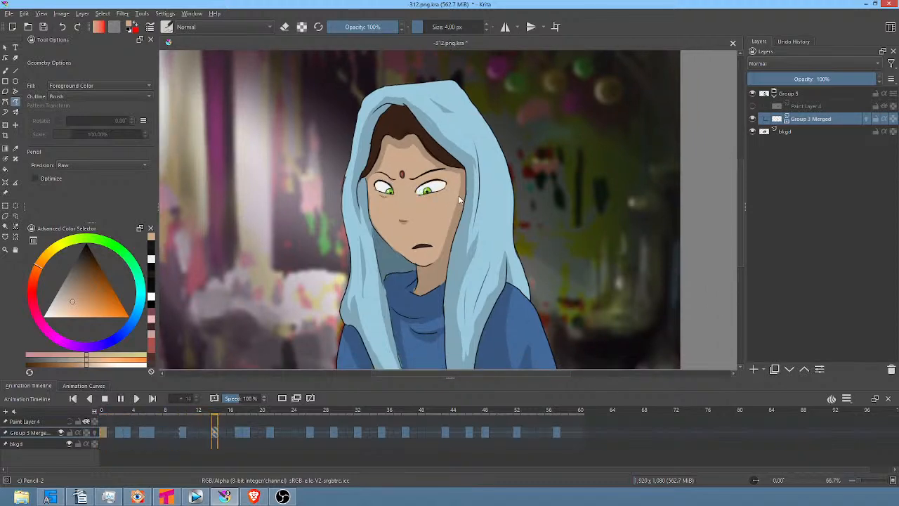
{"action": "key", "text": "space"}
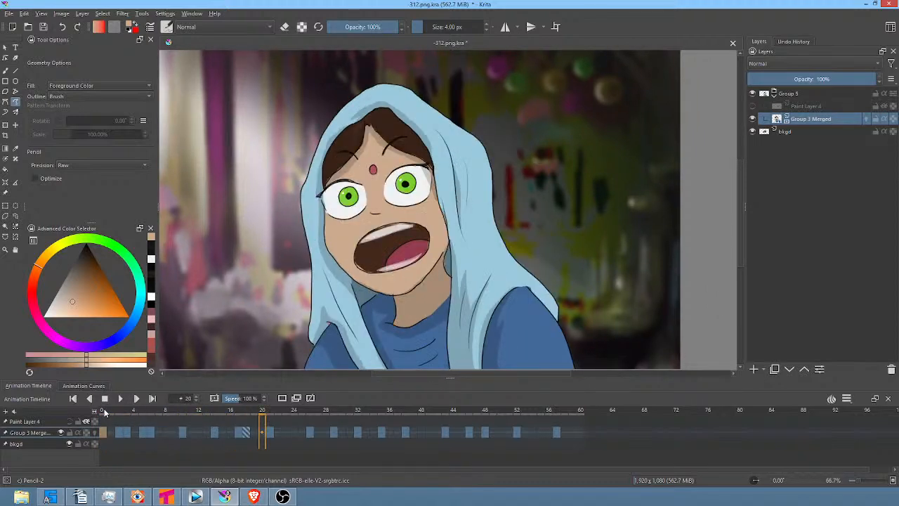
{"action": "key", "text": "Right"}
{"action": "key", "text": "Right"}
{"action": "key", "text": "Right"}
{"action": "key", "text": "Right"}
{"action": "key", "text": "Right"}
{"action": "key", "text": "Right"}
{"action": "key", "text": "Right"}
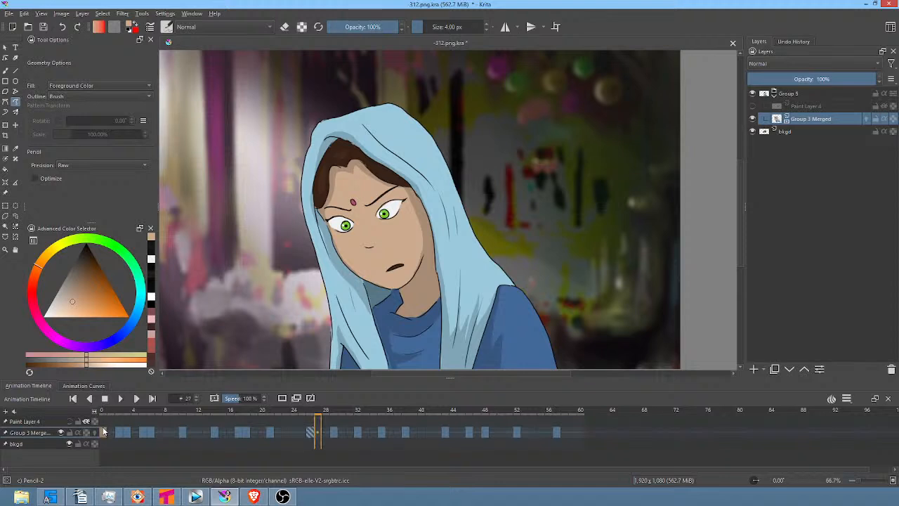
{"action": "key", "text": "space"}
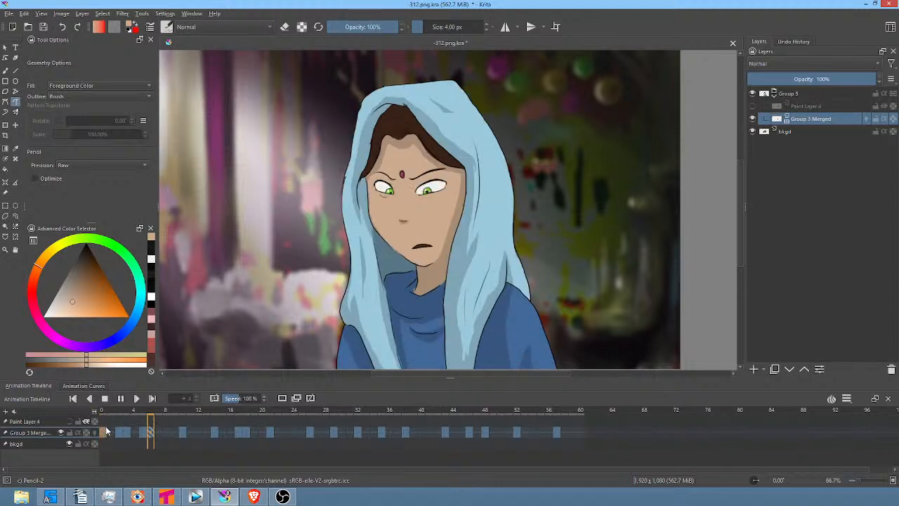
{"action": "key", "text": "space"}
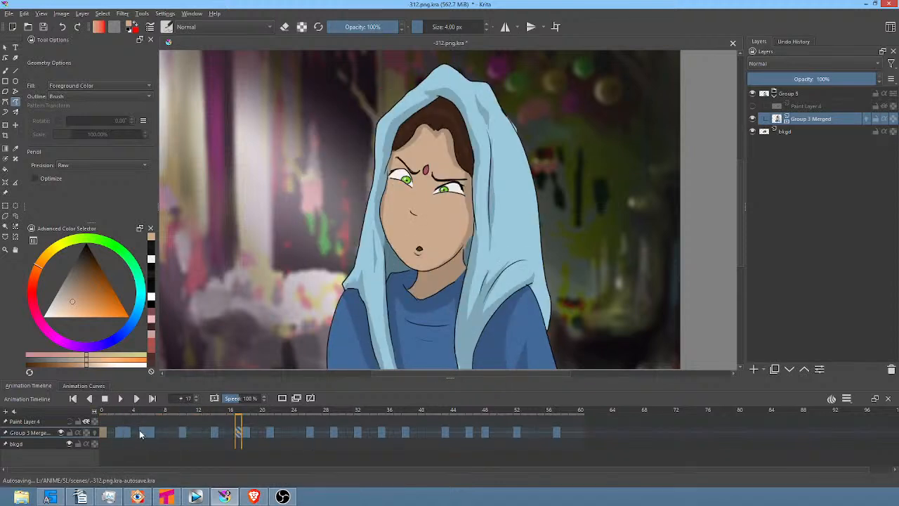
Move the Group 3 Merged keyframe at frame 6 to frame 8 and copy the frame 3 keyframe to frame 6
{"action": "left_click", "coordinate": [143, 434]}
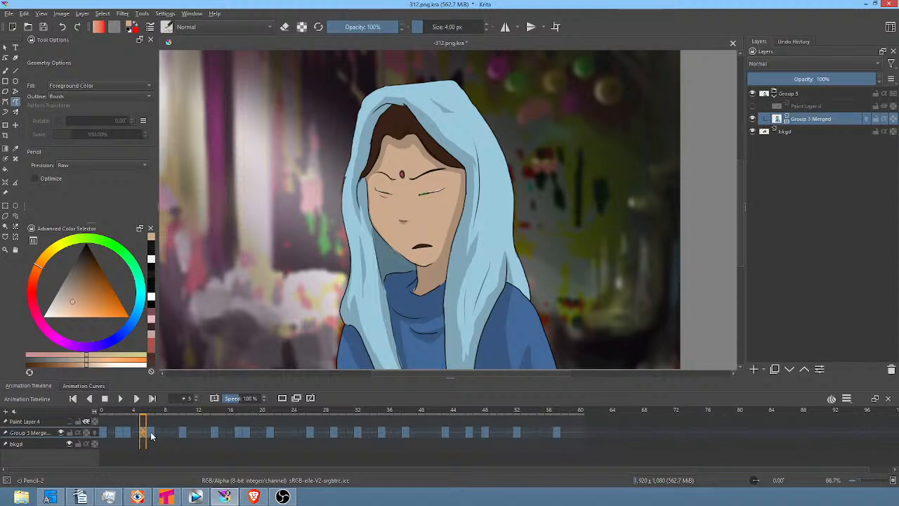
{"action": "left_click_drag", "start_coordinate": [150, 433], "coordinate": [168, 436]}
{"action": "left_click", "coordinate": [129, 436]}
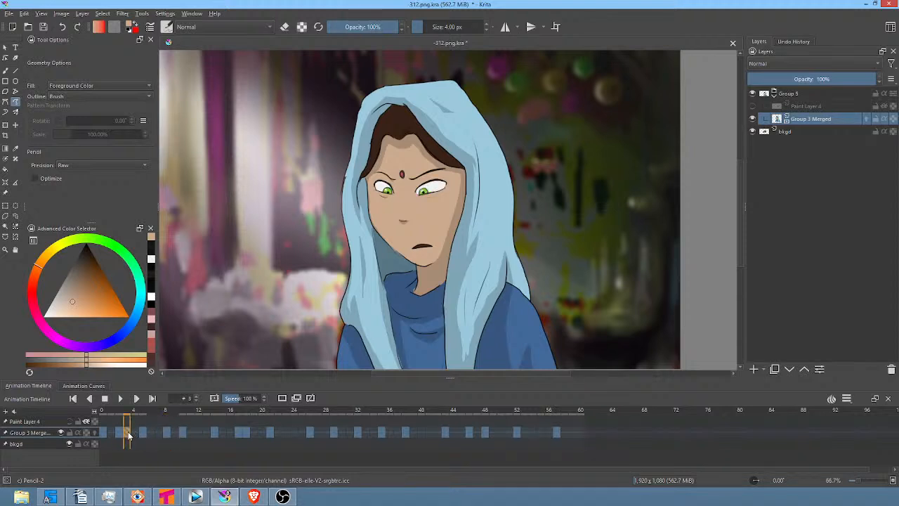
{"action": "left_click", "coordinate": [150, 434]}
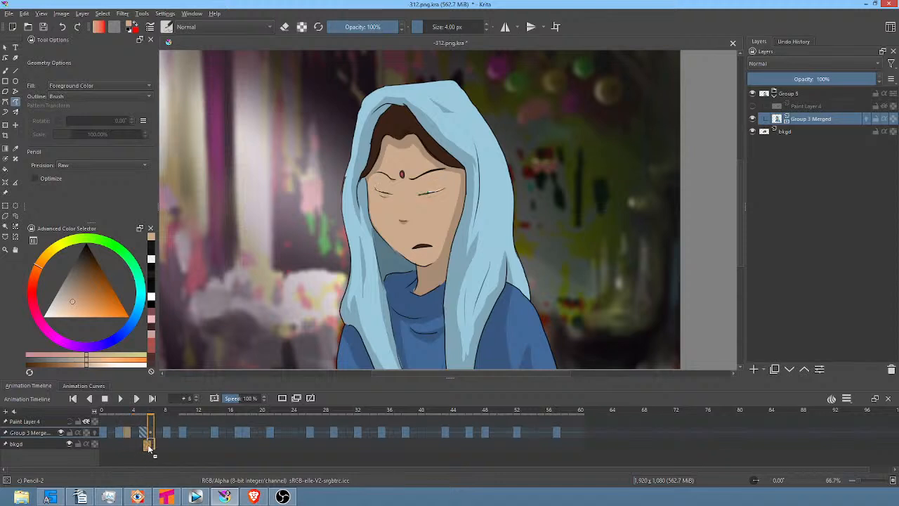
{"action": "left_click", "coordinate": [127, 434]}
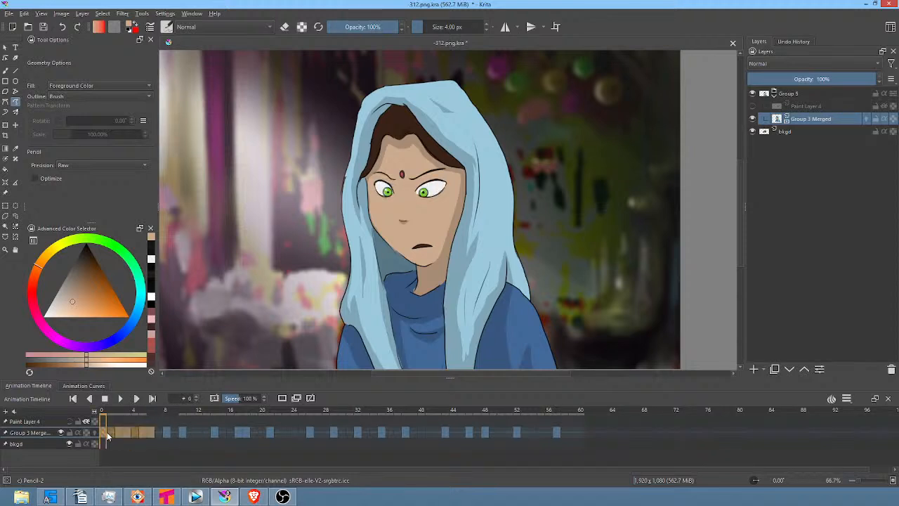
Play the shot from frame 0 twice to judge the blink and gaze timing with the rearranged keyframes
{"action": "key", "text": "space"}
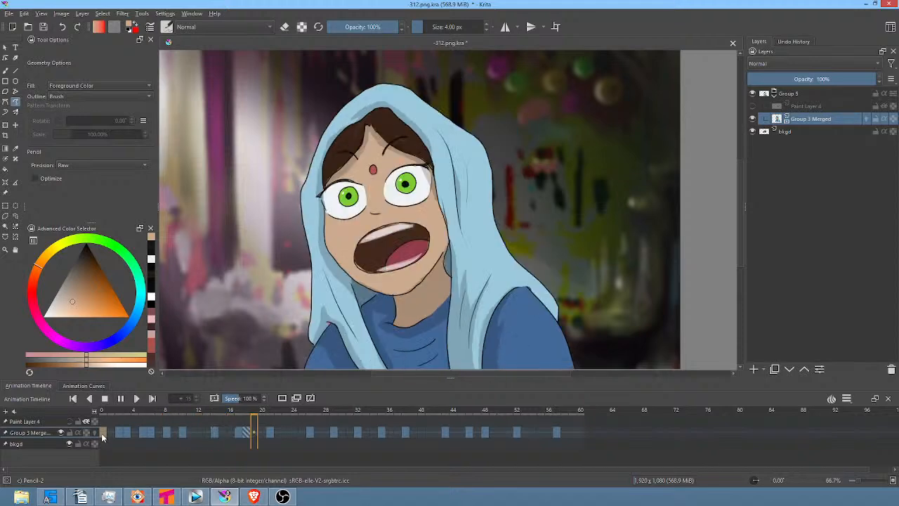
{"action": "key", "text": "space"}
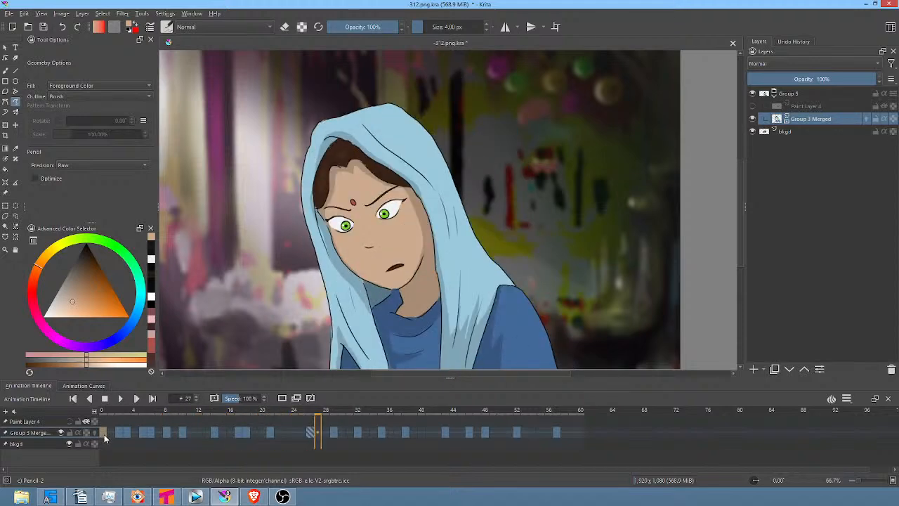
{"action": "left_click", "coordinate": [144, 433]}
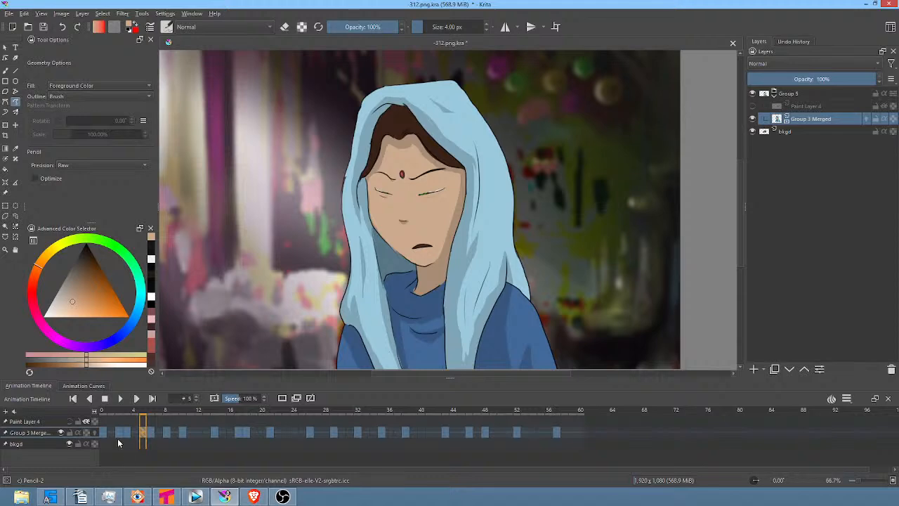
{"action": "left_click", "coordinate": [105, 432]}
{"action": "key", "text": "space"}
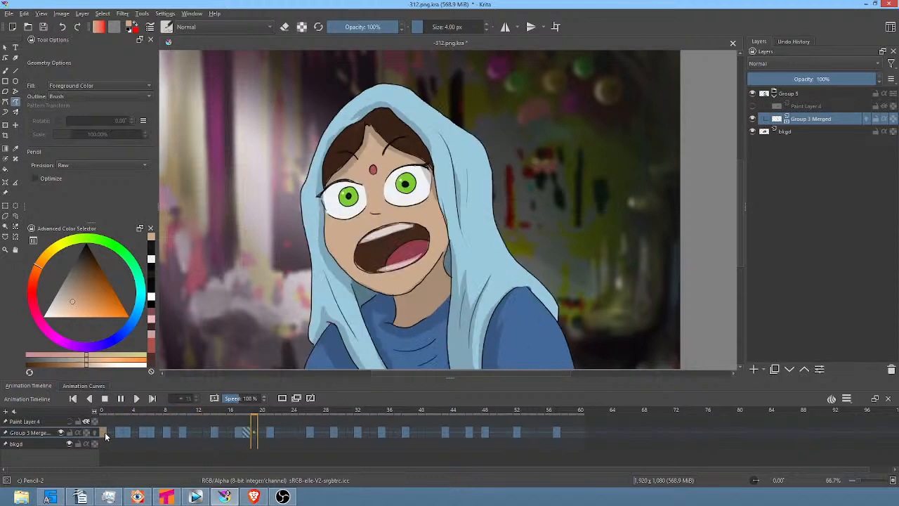
{"action": "key", "text": "space"}
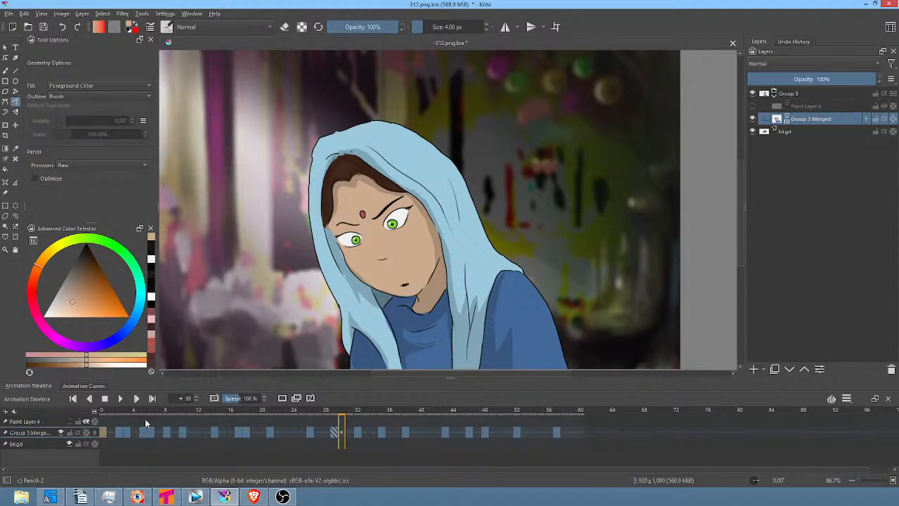
Step back and forth between frames 5 and 8 to compare the iris positions following the blink
{"action": "left_click", "coordinate": [167, 432]}
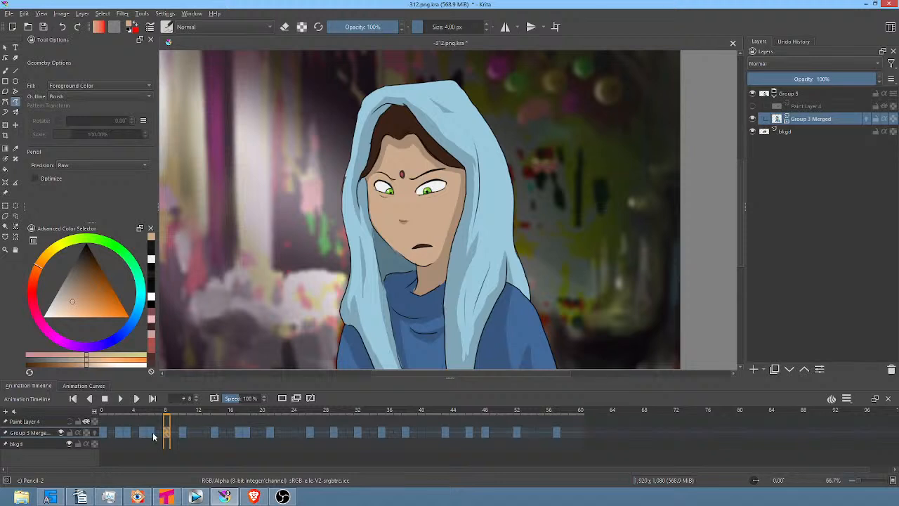
{"action": "left_click", "coordinate": [153, 432]}
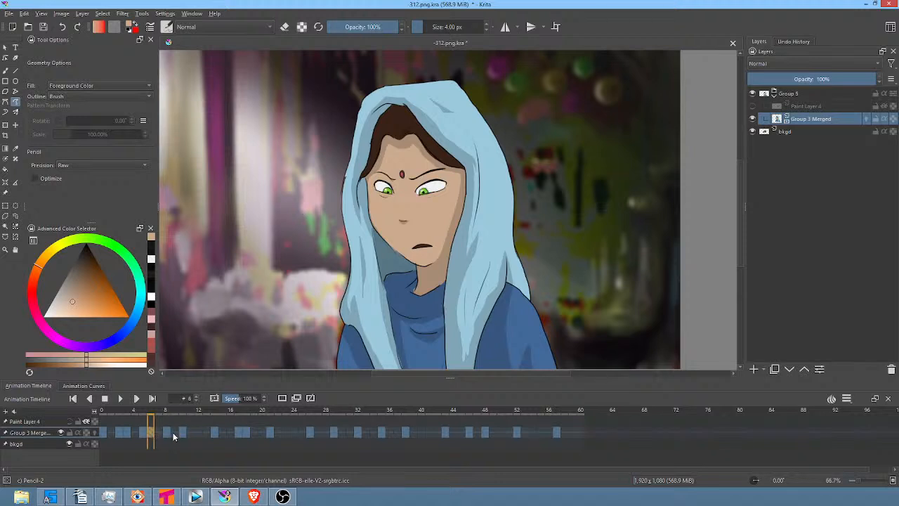
{"action": "left_click", "coordinate": [167, 432]}
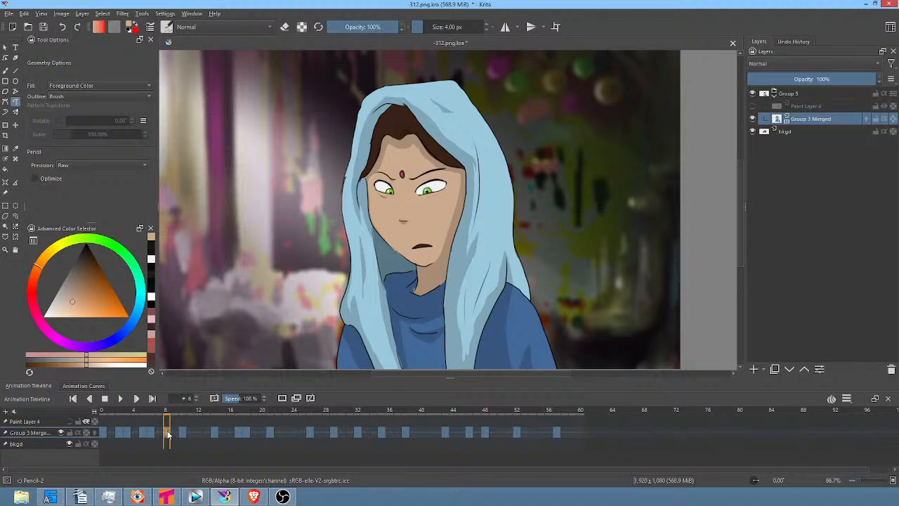
{"action": "left_click", "coordinate": [152, 433]}
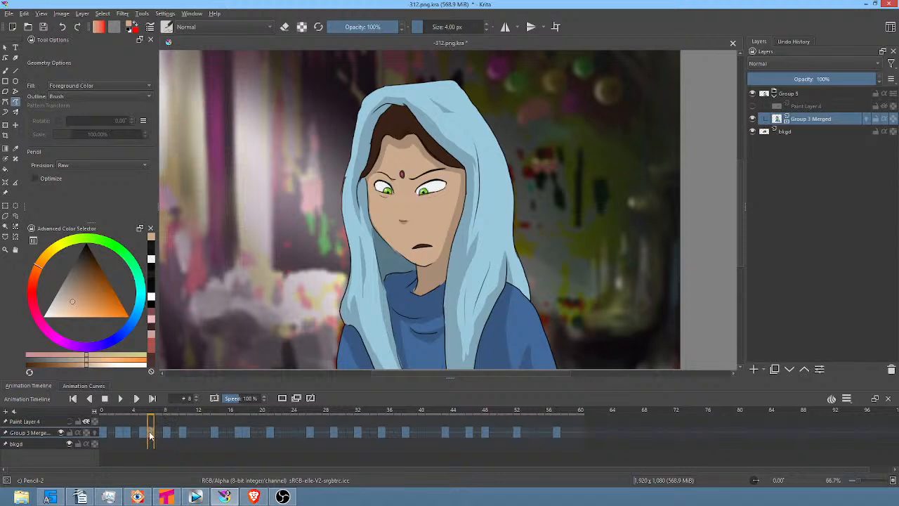
{"action": "left_click", "coordinate": [144, 413]}
{"action": "left_click", "coordinate": [154, 411]}
{"action": "left_click", "coordinate": [145, 411]}
{"action": "left_click", "coordinate": [154, 411]}
{"action": "left_click", "coordinate": [167, 416]}
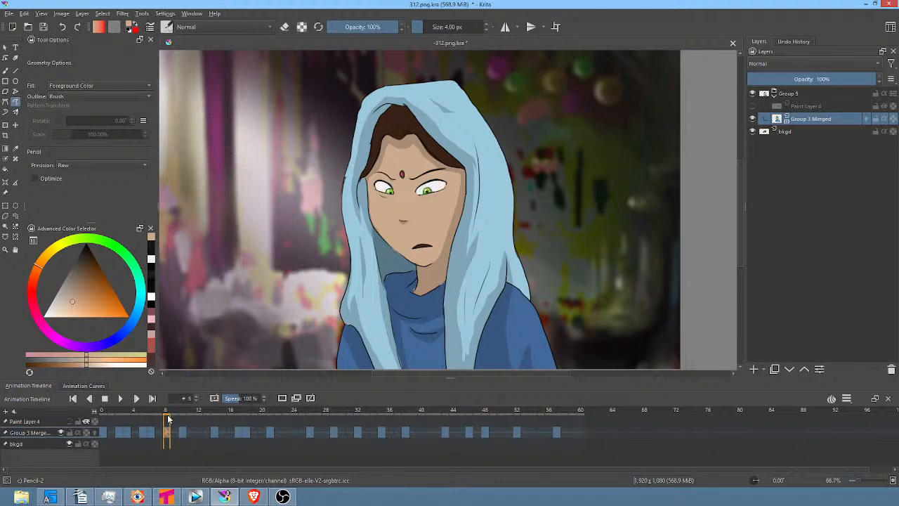
{"action": "left_click", "coordinate": [153, 414]}
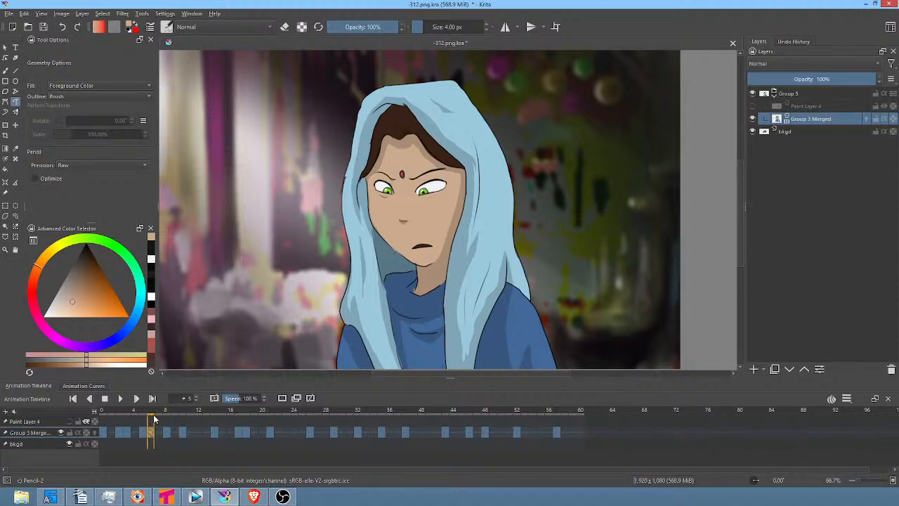
{"action": "left_click", "coordinate": [144, 415]}
{"action": "left_click", "coordinate": [152, 418]}
{"action": "left_click", "coordinate": [158, 416]}
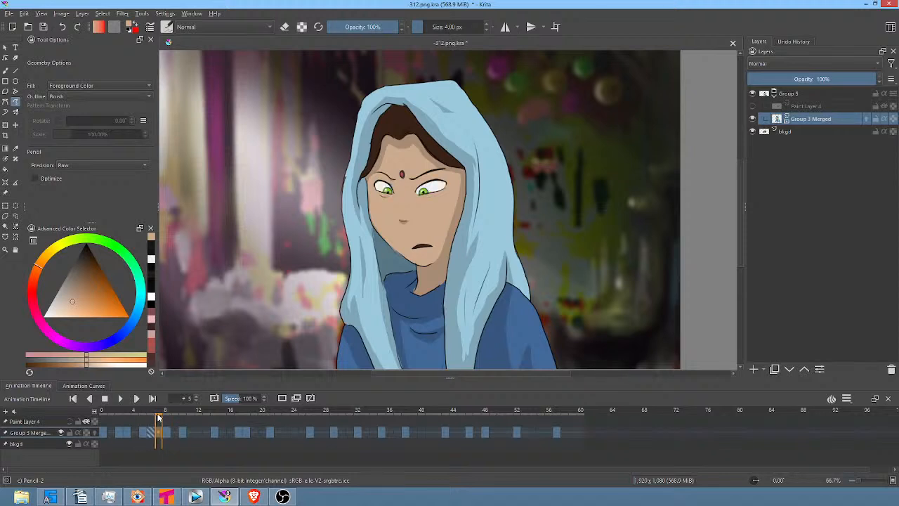
{"action": "left_click", "coordinate": [167, 418]}
{"action": "left_click", "coordinate": [160, 418]}
At frame 8, lasso the image-left iris, transform it slightly away from the nose and clear the selection
{"action": "scroll", "coordinate": [398, 176], "scroll_direction": "up", "scroll_amount": 3}
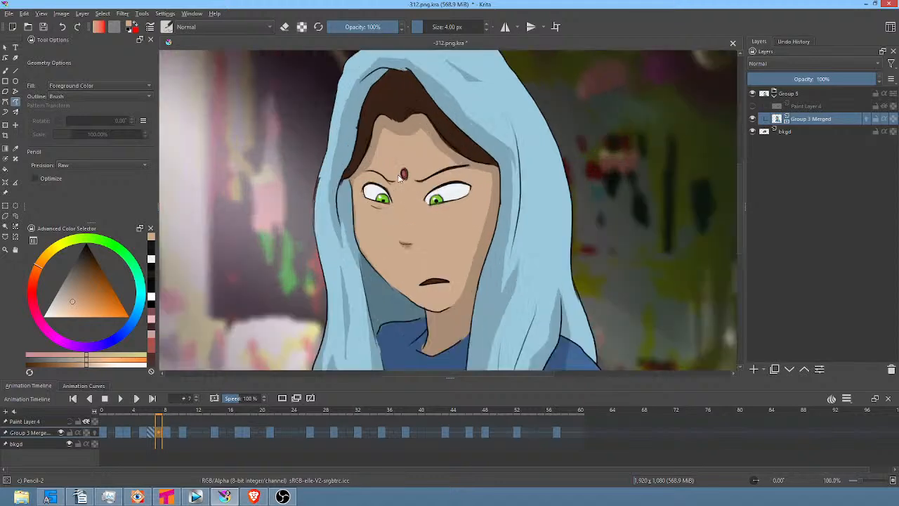
{"action": "left_click_drag", "start_coordinate": [400, 179], "coordinate": [445, 173]}
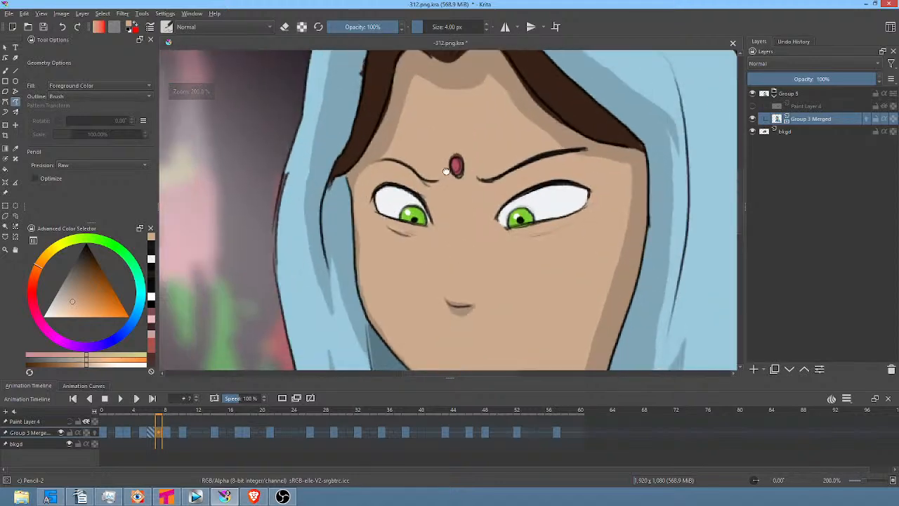
{"action": "left_click", "coordinate": [167, 433]}
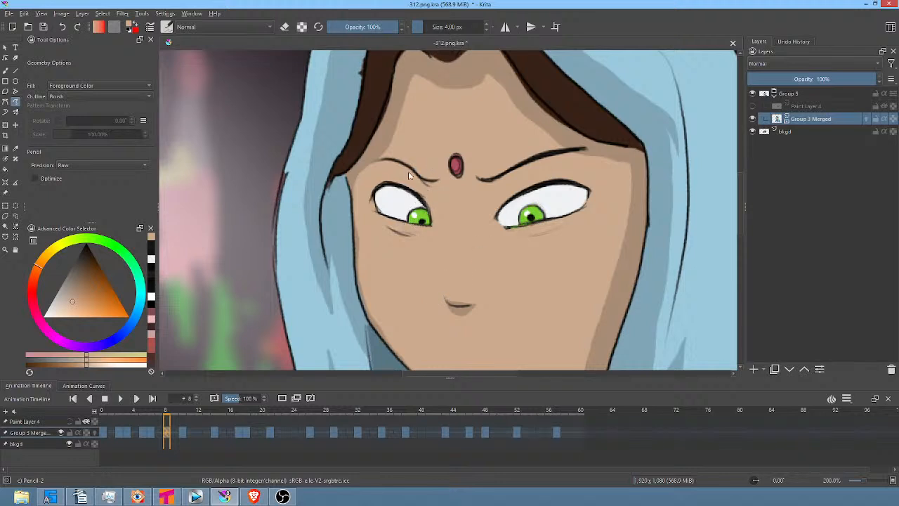
{"action": "key", "text": "l"}
{"action": "scroll", "coordinate": [416, 241], "scroll_direction": "up", "scroll_amount": 5}
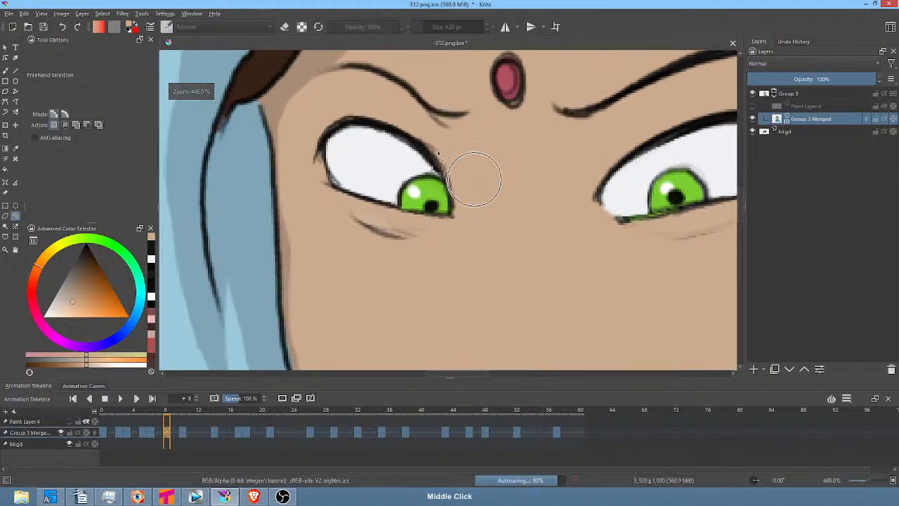
{"action": "mouse_move", "coordinate": [434, 173]}
{"action": "left_mouse_down"}
{"action": "mouse_move", "coordinate": [415, 176]}
{"action": "mouse_move", "coordinate": [399, 205]}
{"action": "mouse_move", "coordinate": [439, 214]}
{"action": "mouse_move", "coordinate": [454, 198]}
{"action": "mouse_move", "coordinate": [435, 174]}
{"action": "mouse_move", "coordinate": [432, 202]}
{"action": "mouse_move", "coordinate": [465, 197]}
{"action": "mouse_move", "coordinate": [416, 186]}
{"action": "left_mouse_up"}
{"action": "key", "text": "ctrl+t"}
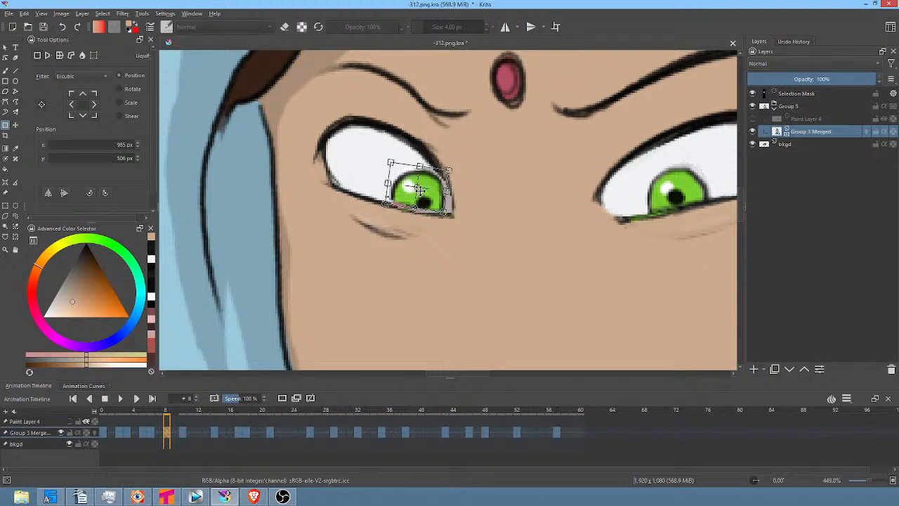
{"action": "key", "text": "b"}
{"action": "key", "text": "ctrl+shift+a"}
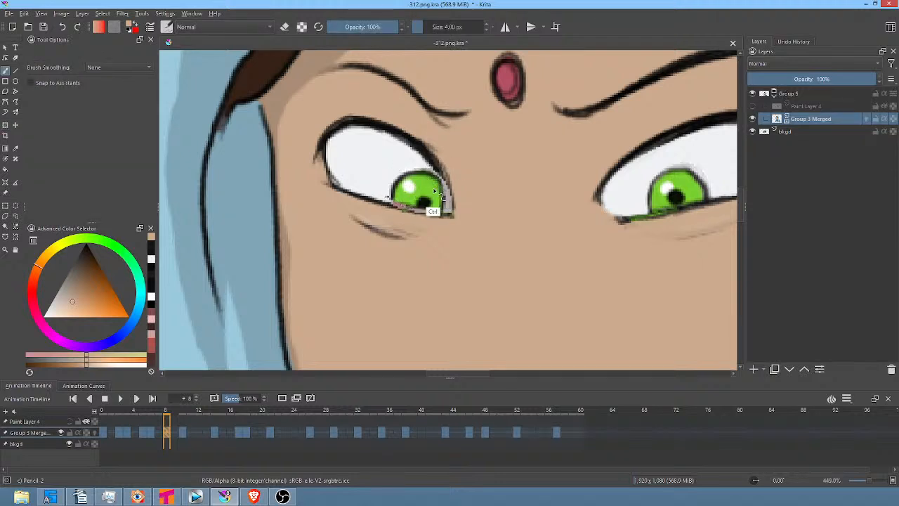
Repaint the moved iris's lower edge and pupil in sampled black and fill the gap beside it with eye white
{"action": "left_click", "coordinate": [431, 208], "text": "ctrl"}
{"action": "mouse_move", "coordinate": [437, 206]}
{"action": "left_mouse_down"}
{"action": "mouse_move", "coordinate": [398, 204]}
{"action": "mouse_move", "coordinate": [418, 198]}
{"action": "mouse_move", "coordinate": [422, 215]}
{"action": "mouse_move", "coordinate": [427, 202]}
{"action": "mouse_move", "coordinate": [458, 199]}
{"action": "mouse_move", "coordinate": [434, 209]}
{"action": "left_mouse_up"}
{"action": "left_click", "coordinate": [423, 201], "text": "ctrl"}
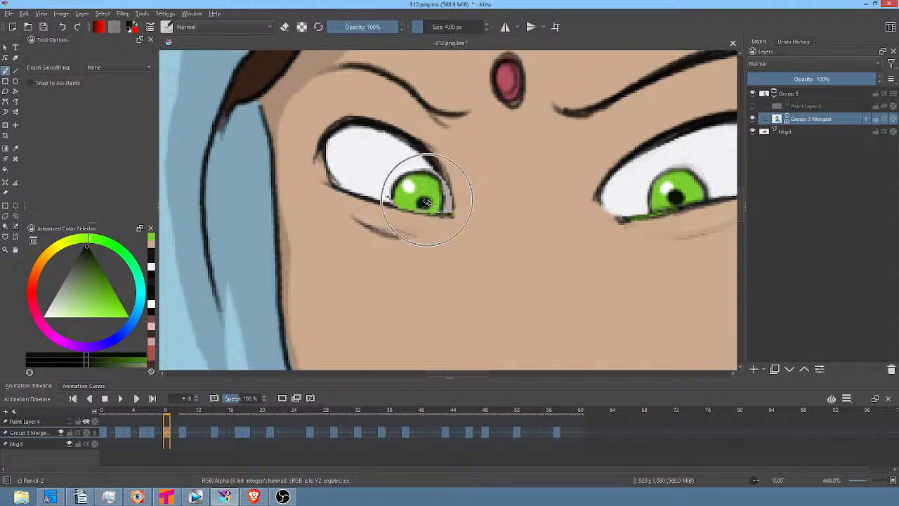
{"action": "left_click_drag", "start_coordinate": [427, 209], "coordinate": [426, 202]}
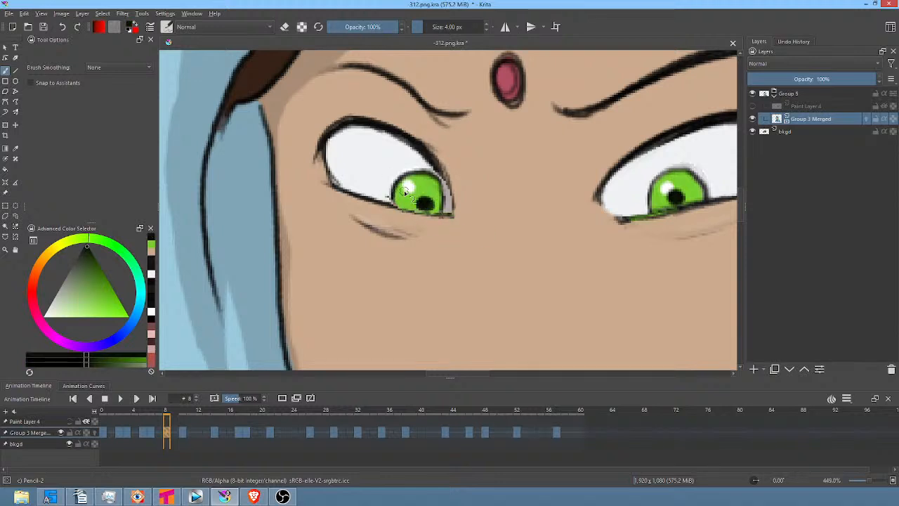
{"action": "left_click", "coordinate": [415, 163], "text": "ctrl"}
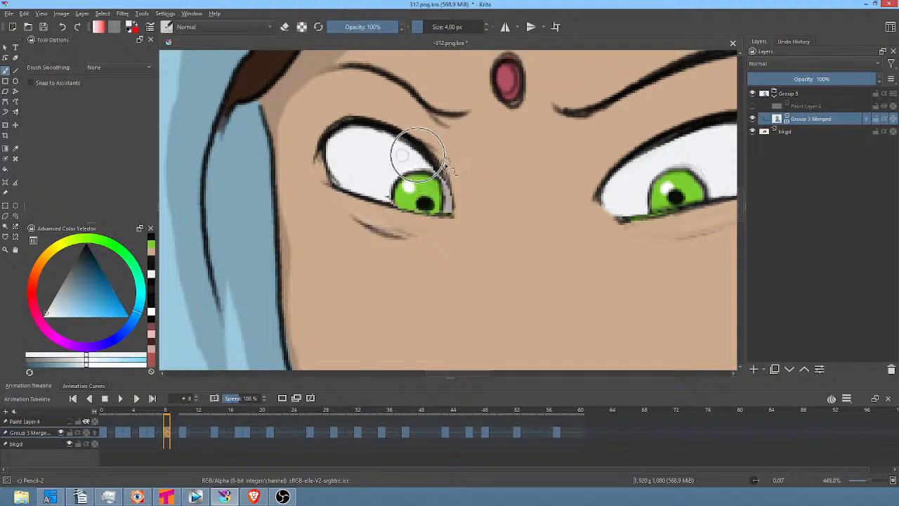
{"action": "left_click_drag", "start_coordinate": [445, 185], "coordinate": [450, 212]}
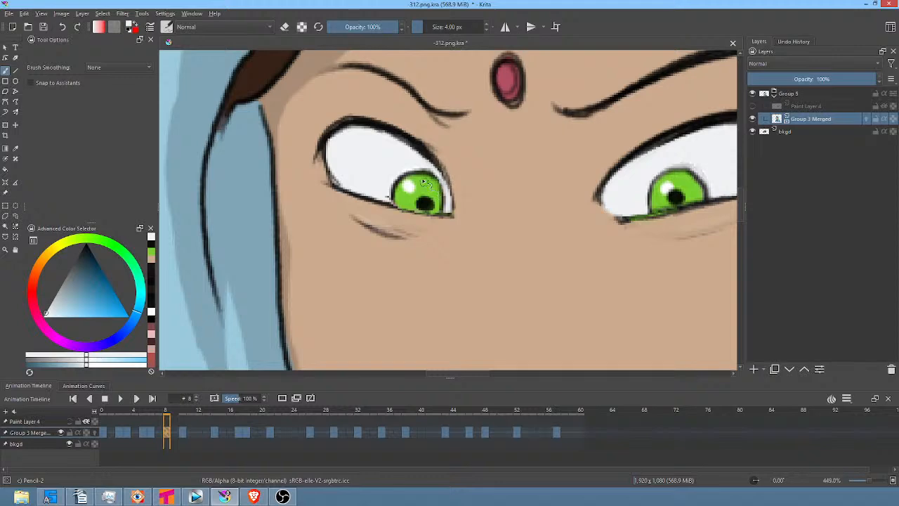
{"action": "left_click", "coordinate": [437, 203], "text": "ctrl"}
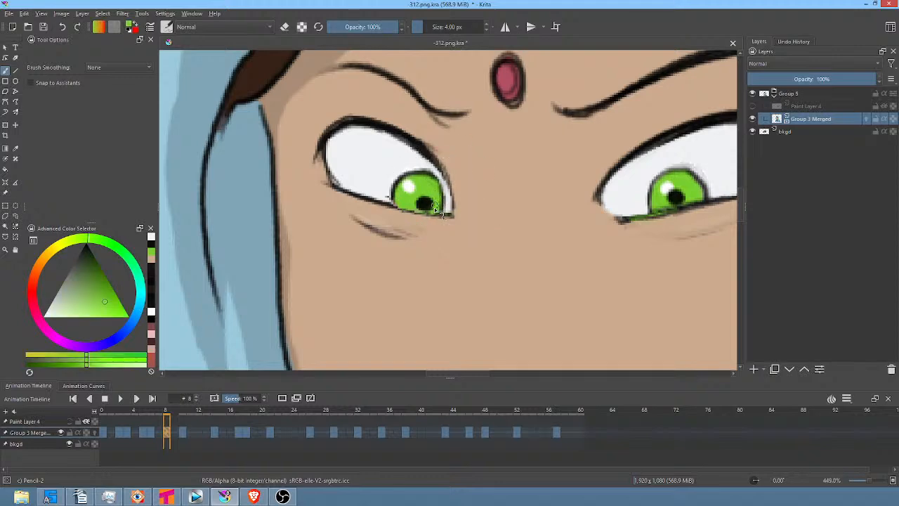
{"action": "scroll", "coordinate": [466, 167], "scroll_direction": "down", "scroll_amount": 5}
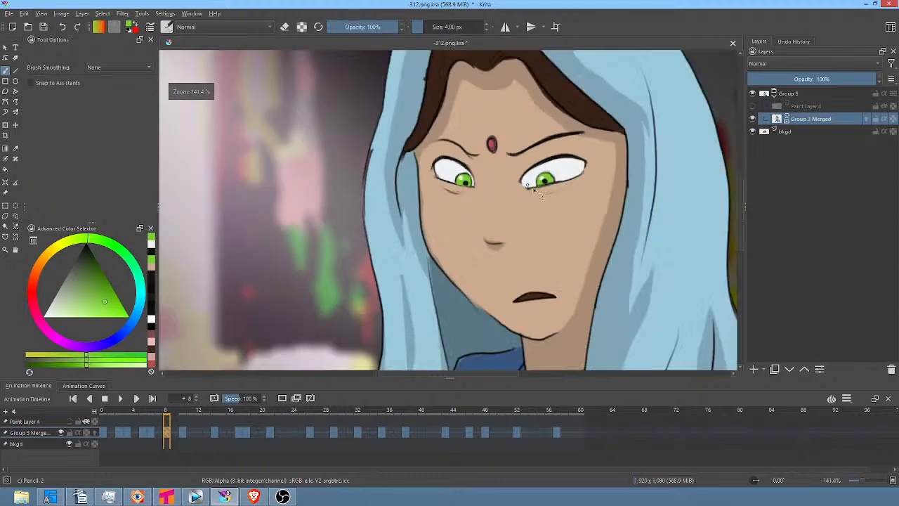
{"action": "scroll", "coordinate": [530, 190], "scroll_direction": "up", "scroll_amount": 6}
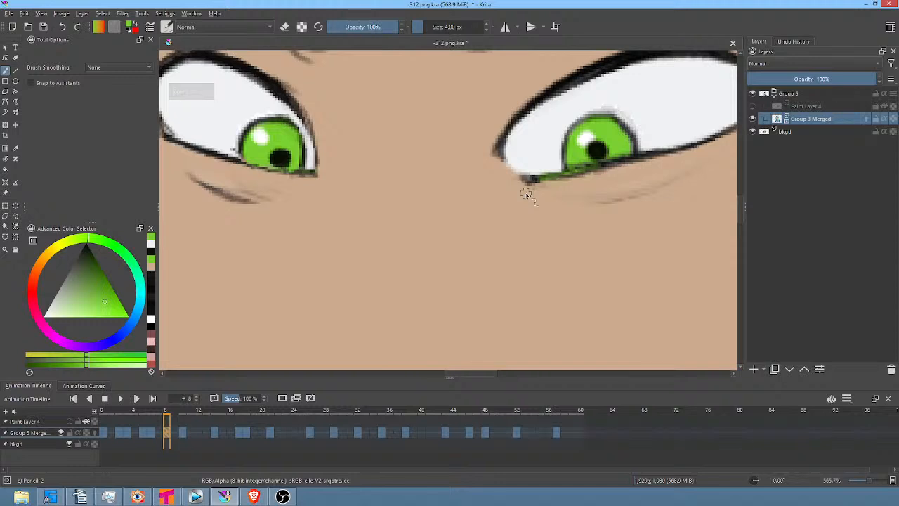
Paint sampled iris green over the inner edge of the image-left pupil at frame 8 and sample the outline black
{"action": "left_click", "coordinate": [284, 140], "text": "ctrl"}
{"action": "mouse_move", "coordinate": [283, 154]}
{"action": "left_mouse_down"}
{"action": "mouse_move", "coordinate": [291, 170]}
{"action": "mouse_move", "coordinate": [295, 156]}
{"action": "mouse_move", "coordinate": [274, 156]}
{"action": "mouse_move", "coordinate": [291, 151]}
{"action": "left_mouse_up"}
{"action": "left_click", "coordinate": [259, 79], "text": "ctrl"}
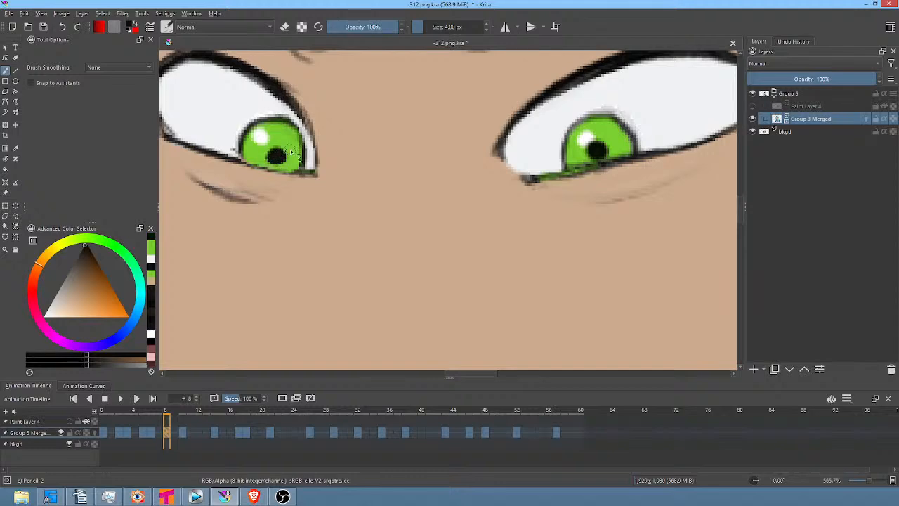
Play the shot from frame 0 to check the repainted image-left iris in motion
{"action": "scroll", "coordinate": [325, 160], "scroll_direction": "down", "scroll_amount": 8}
{"action": "scroll", "coordinate": [346, 175], "scroll_direction": "up", "scroll_amount": 5}
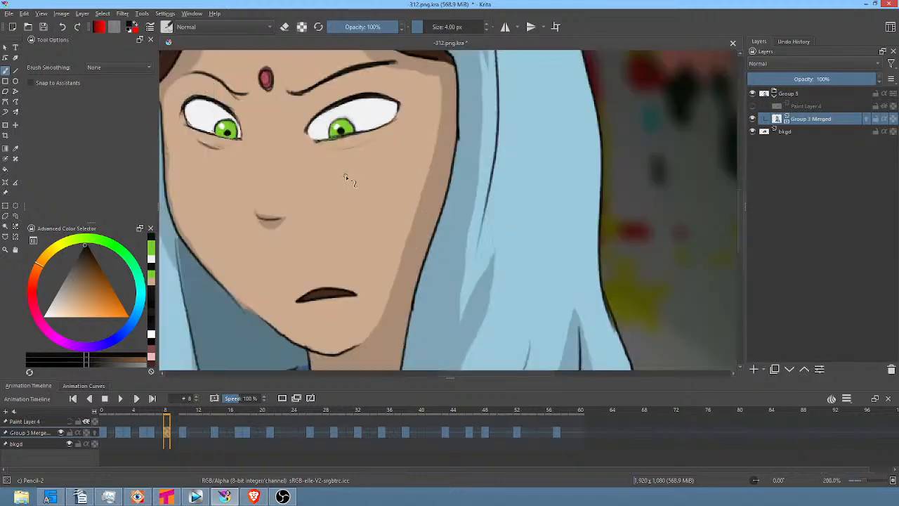
{"action": "left_click_drag", "start_coordinate": [346, 175], "coordinate": [427, 185]}
{"action": "scroll", "coordinate": [361, 176], "scroll_direction": "up", "scroll_amount": 1}
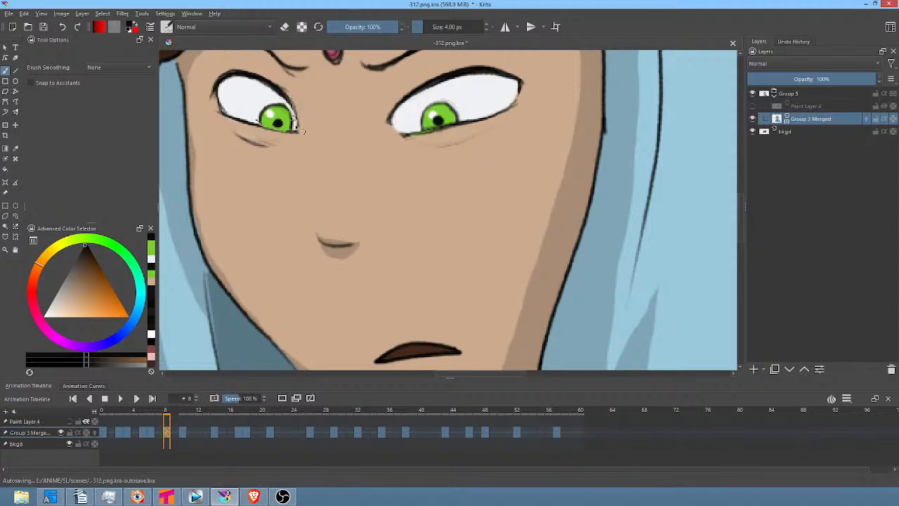
{"action": "left_click_drag", "start_coordinate": [318, 146], "coordinate": [400, 111]}
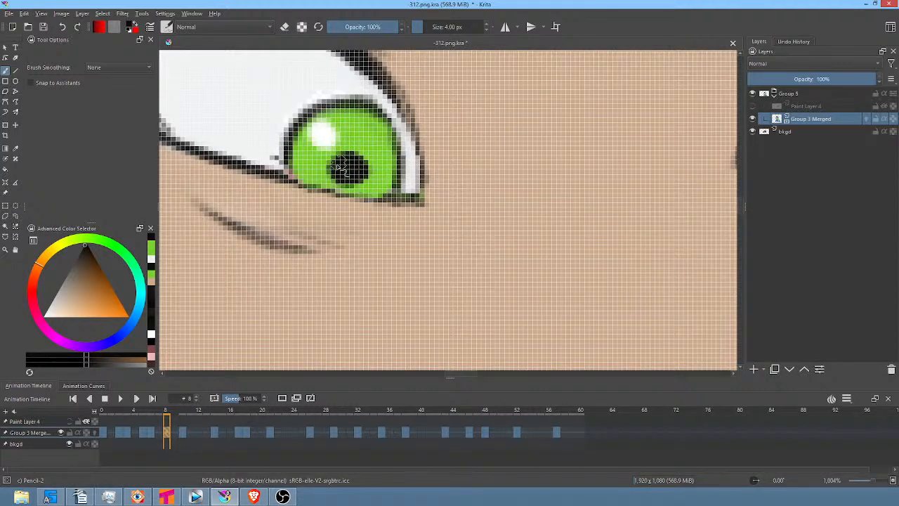
{"action": "left_click_drag", "start_coordinate": [496, 131], "coordinate": [430, 281]}
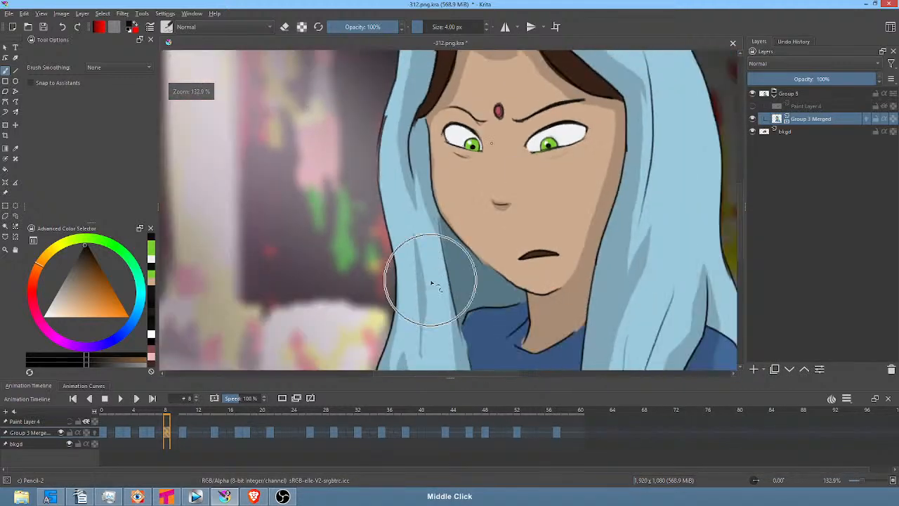
{"action": "left_click_drag", "start_coordinate": [588, 202], "coordinate": [492, 205]}
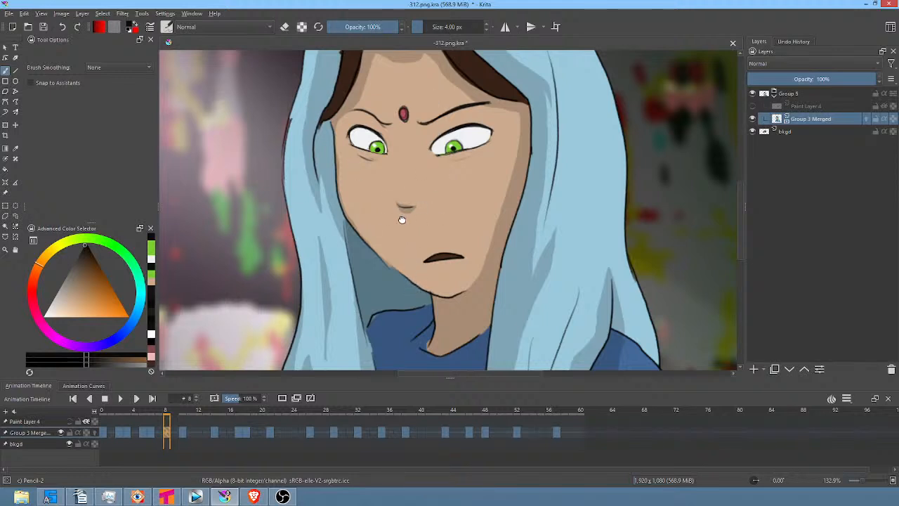
{"action": "left_click", "coordinate": [110, 432]}
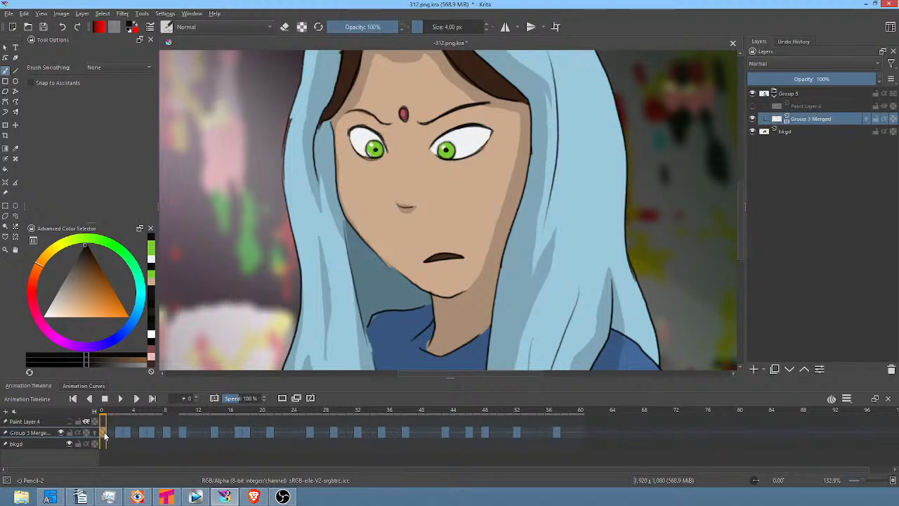
{"action": "key", "text": "space"}
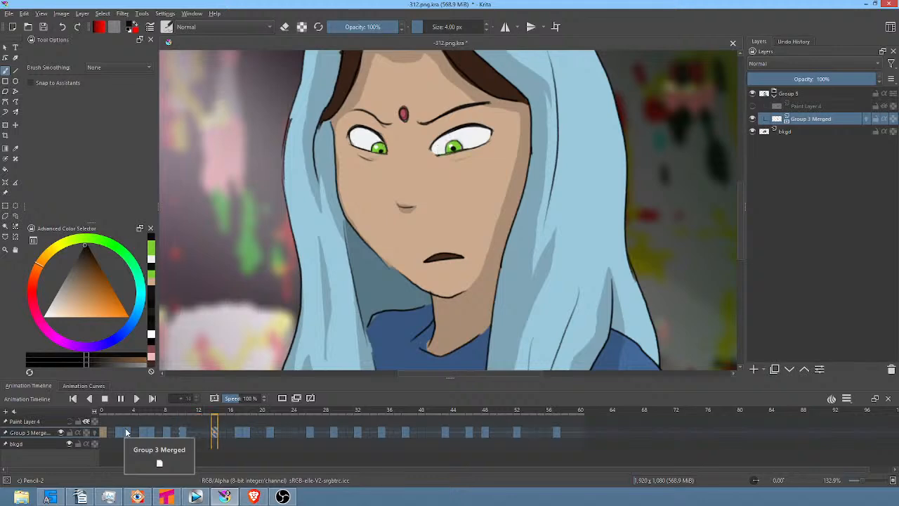
Step between frames 3, 5 and 6 to compare the eyes before, during and after the blink
{"action": "left_click", "coordinate": [150, 431]}
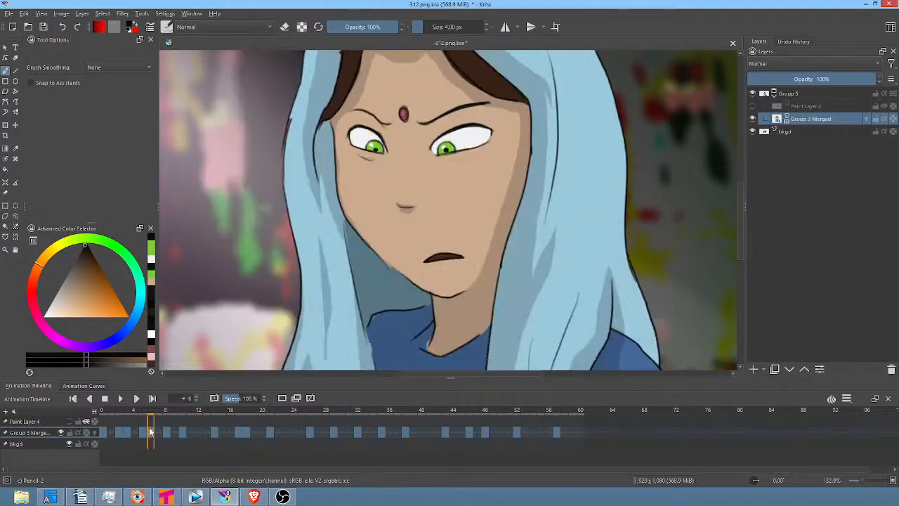
{"action": "left_click", "coordinate": [142, 434]}
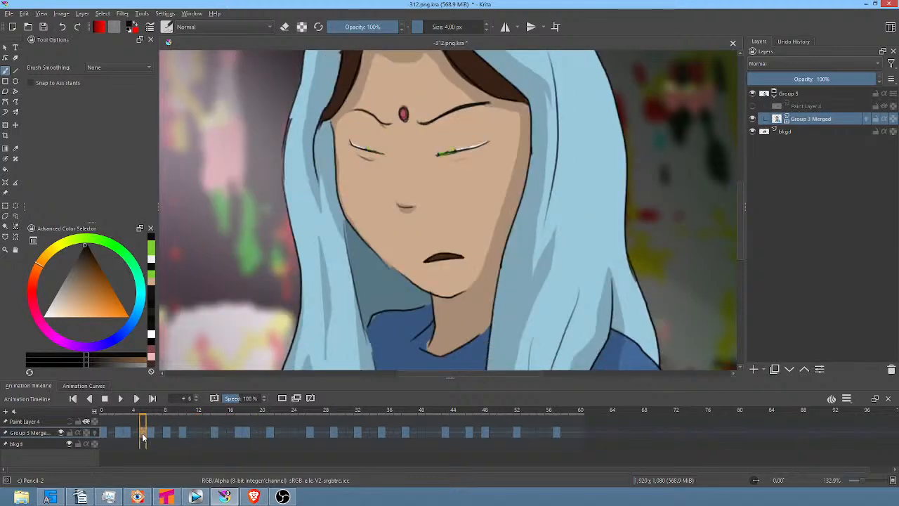
{"action": "left_click", "coordinate": [151, 434]}
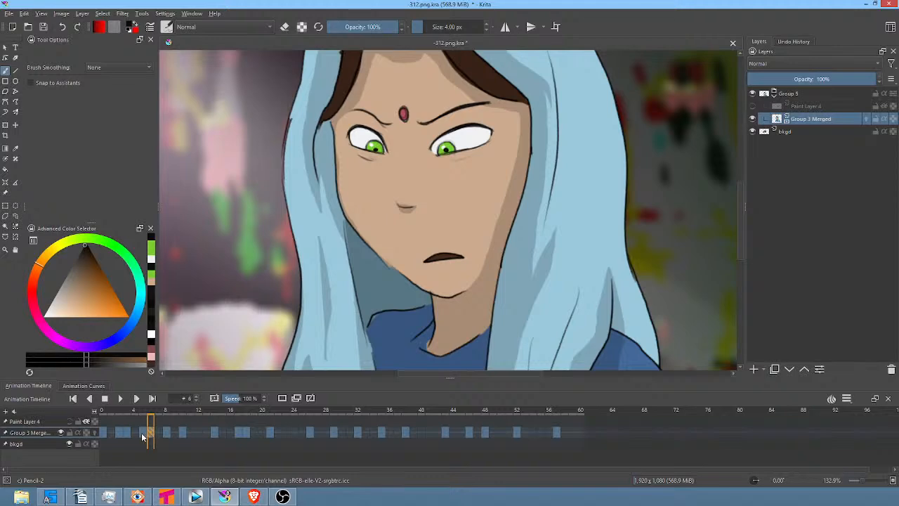
{"action": "left_click", "coordinate": [126, 433]}
{"action": "left_click", "coordinate": [144, 436]}
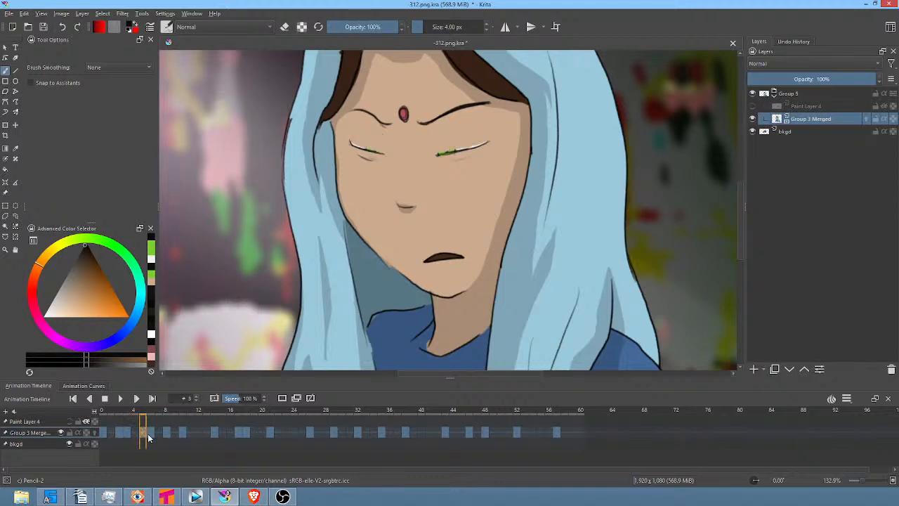
At frame 6, paint sampled eye white between the image-left iris and the inner corner of the eye
{"action": "left_click", "coordinate": [151, 434]}
{"action": "scroll", "coordinate": [436, 186], "scroll_direction": "up", "scroll_amount": 5}
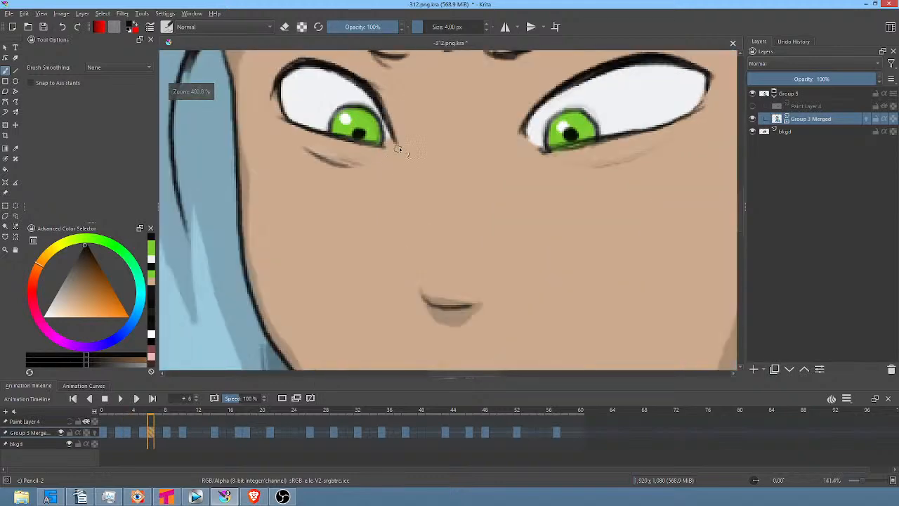
{"action": "left_click", "coordinate": [377, 131], "text": "ctrl"}
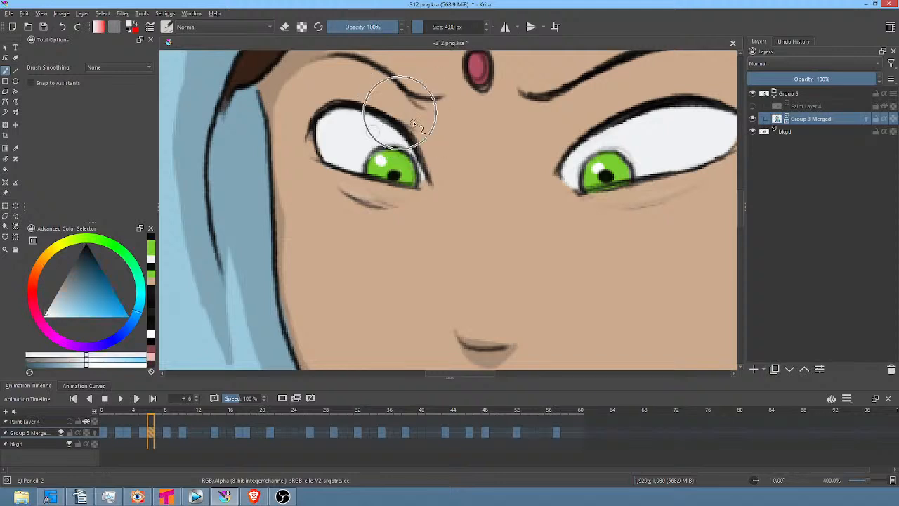
{"action": "left_click_drag", "start_coordinate": [422, 182], "coordinate": [420, 166]}
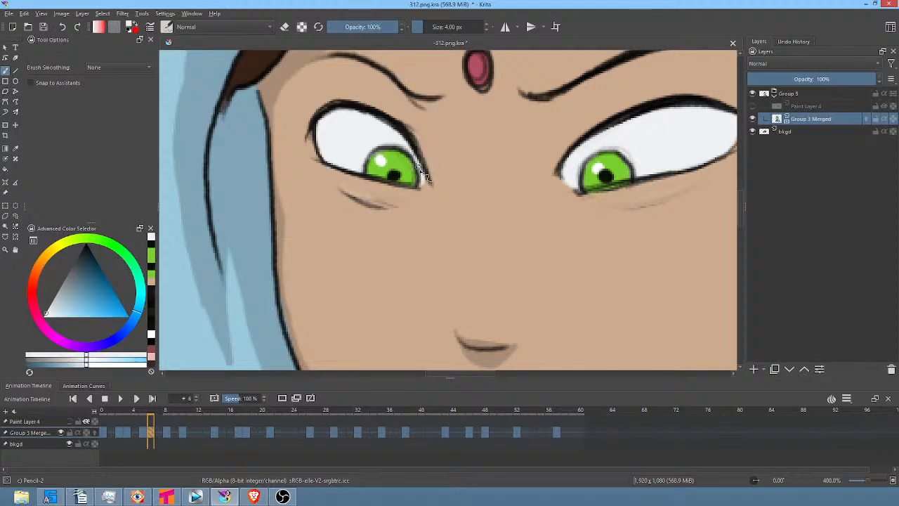
Step through frames 5, 6, 8 and 10 to compare the iris positions and inner eye corners
{"action": "left_click", "coordinate": [171, 434]}
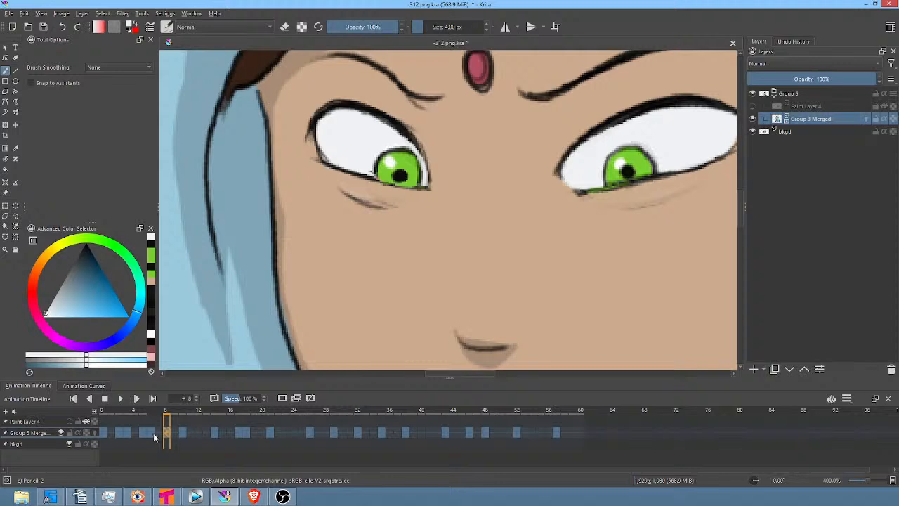
{"action": "left_click", "coordinate": [153, 436]}
{"action": "left_click", "coordinate": [168, 435]}
{"action": "left_click", "coordinate": [144, 435]}
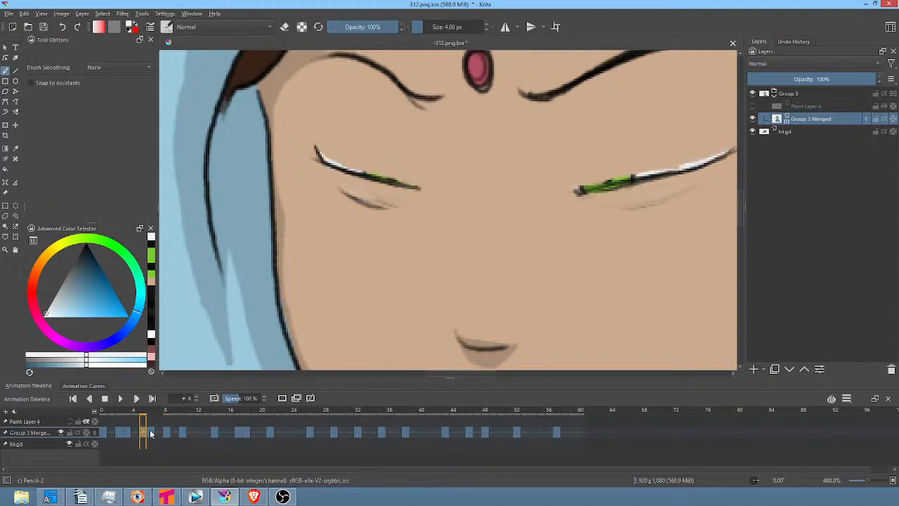
{"action": "left_click", "coordinate": [151, 434]}
{"action": "left_click", "coordinate": [168, 436]}
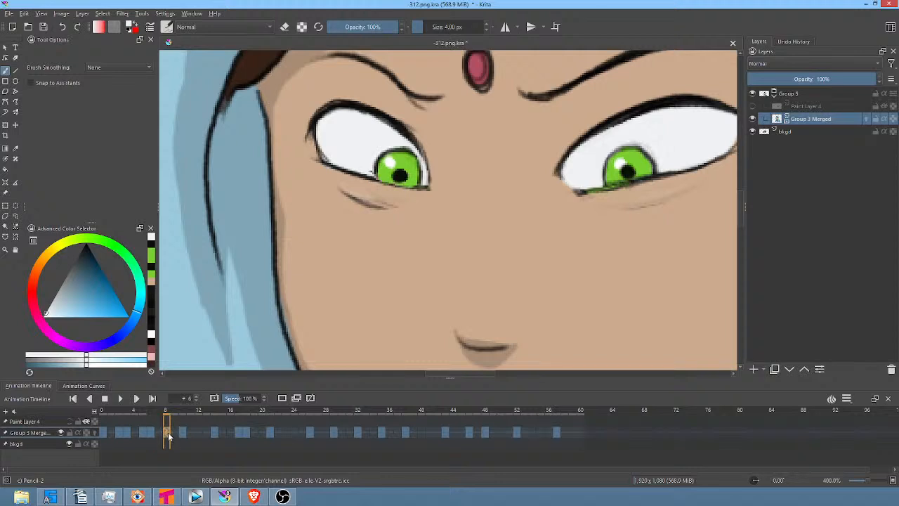
{"action": "left_click", "coordinate": [182, 435]}
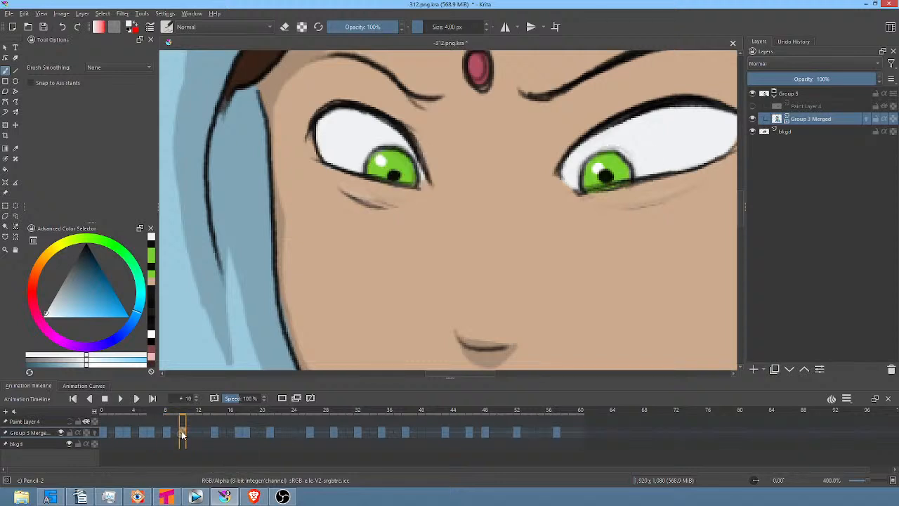
Lasso the image-left eye's inner lid line at frame 10 and transform the selected area at frame 8
{"action": "left_click", "coordinate": [407, 126], "text": "ctrl"}
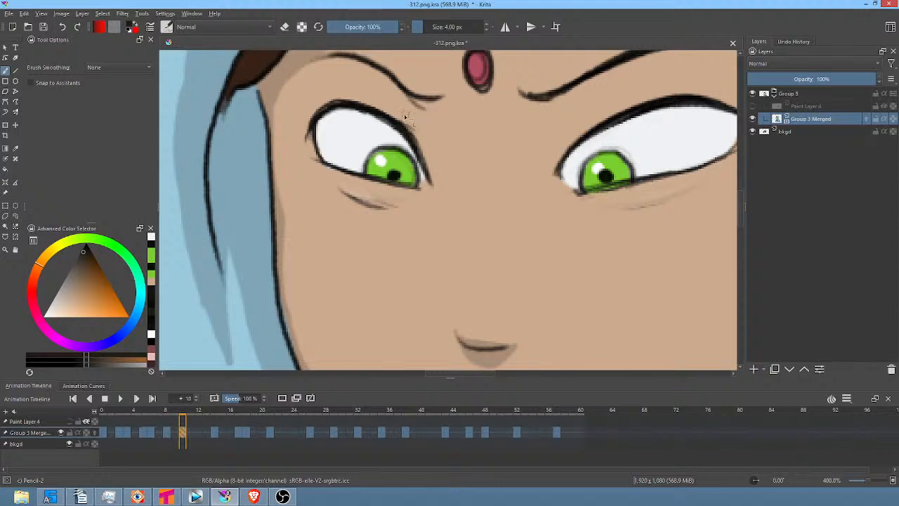
{"action": "key", "text": "l"}
{"action": "mouse_move", "coordinate": [414, 118]}
{"action": "left_mouse_down"}
{"action": "mouse_move", "coordinate": [431, 188]}
{"action": "mouse_move", "coordinate": [436, 165]}
{"action": "mouse_move", "coordinate": [424, 120]}
{"action": "left_mouse_up"}
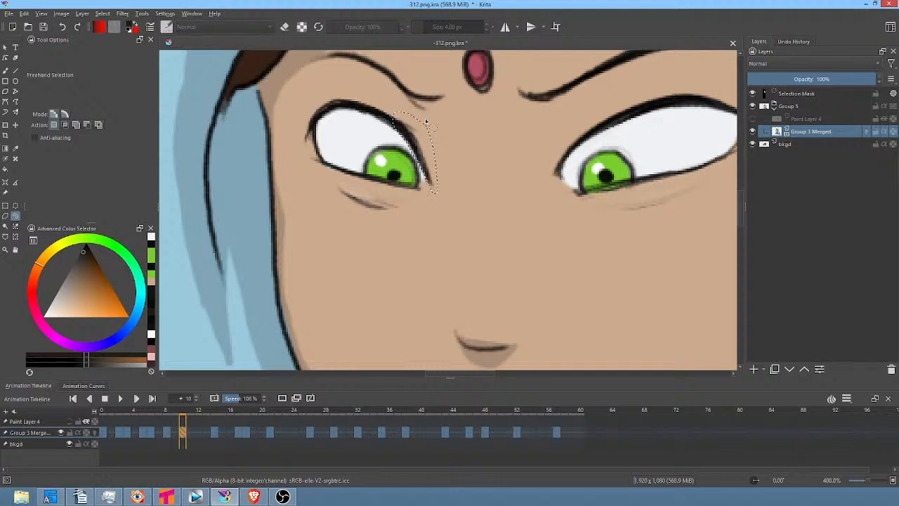
{"action": "left_click", "coordinate": [167, 435]}
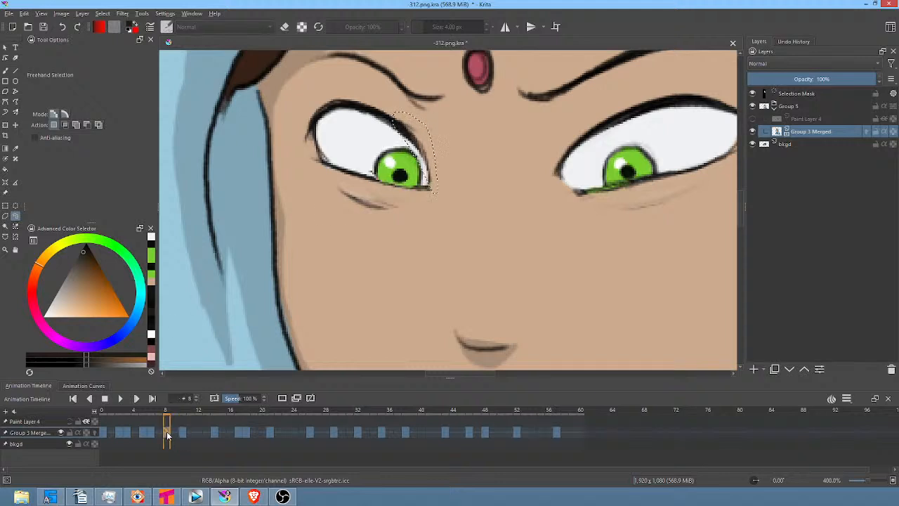
{"action": "key", "text": "ctrl+t"}
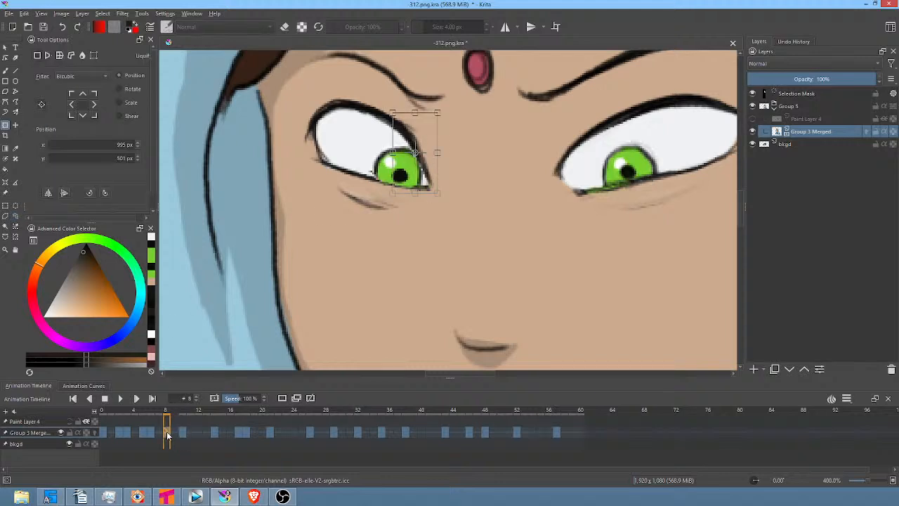
{"action": "scroll", "coordinate": [311, 388], "scroll_direction": "down", "scroll_amount": 1}
{"action": "scroll", "coordinate": [433, 177], "scroll_direction": "down", "scroll_amount": 2}
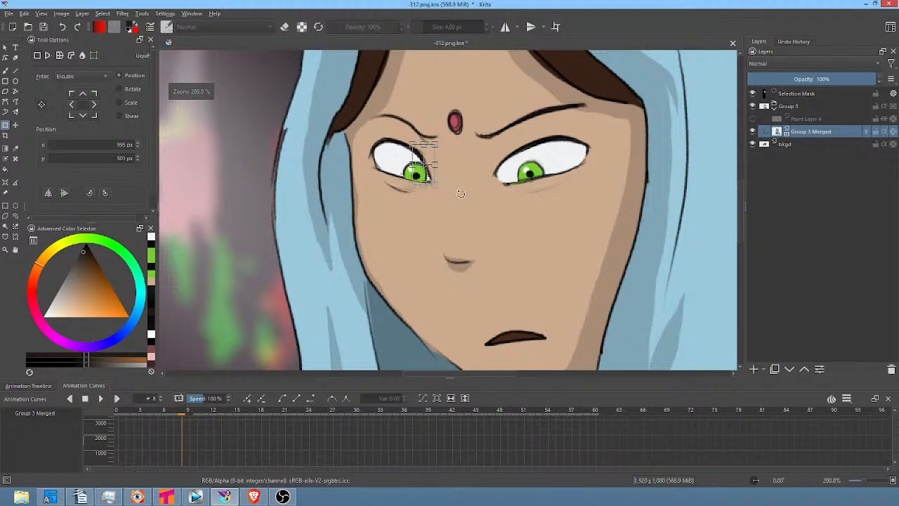
{"action": "left_click", "coordinate": [37, 386]}
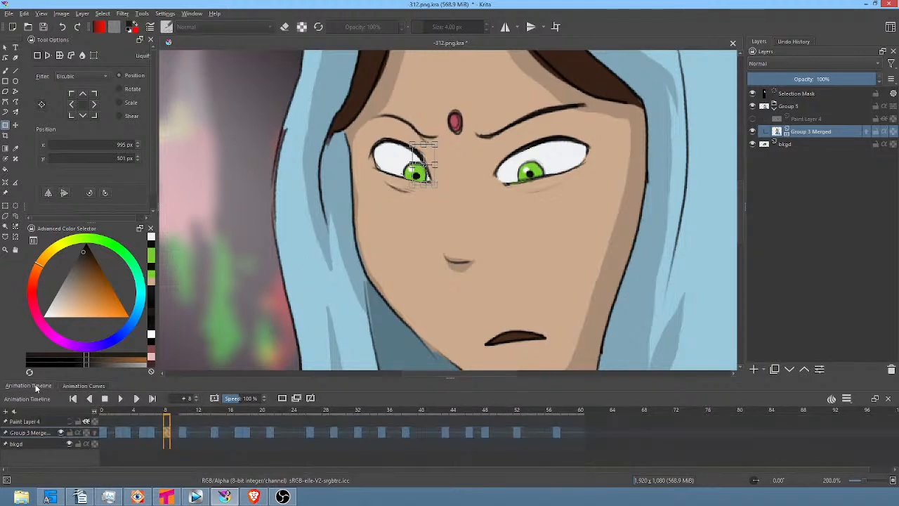
Replace the frame 14 drawing with a copy of the corrected frame 8 drawing
{"action": "left_click", "coordinate": [183, 434]}
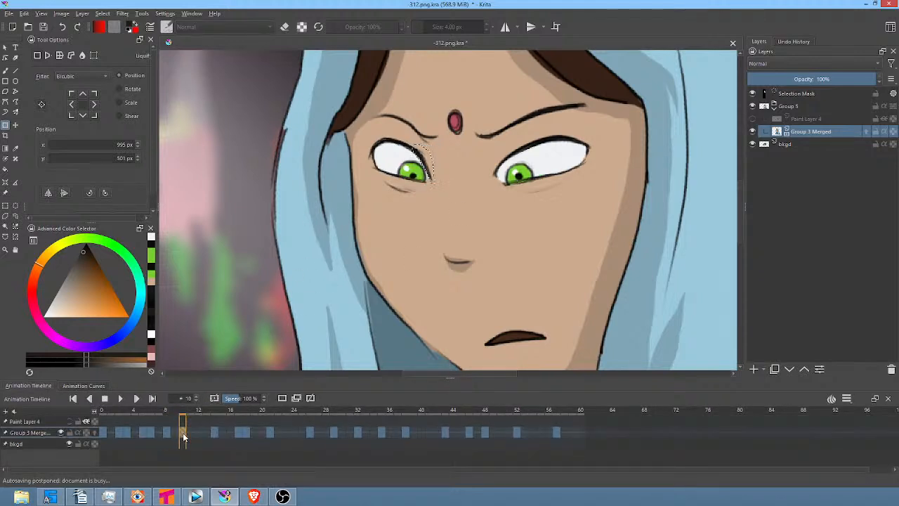
{"action": "left_click", "coordinate": [214, 434]}
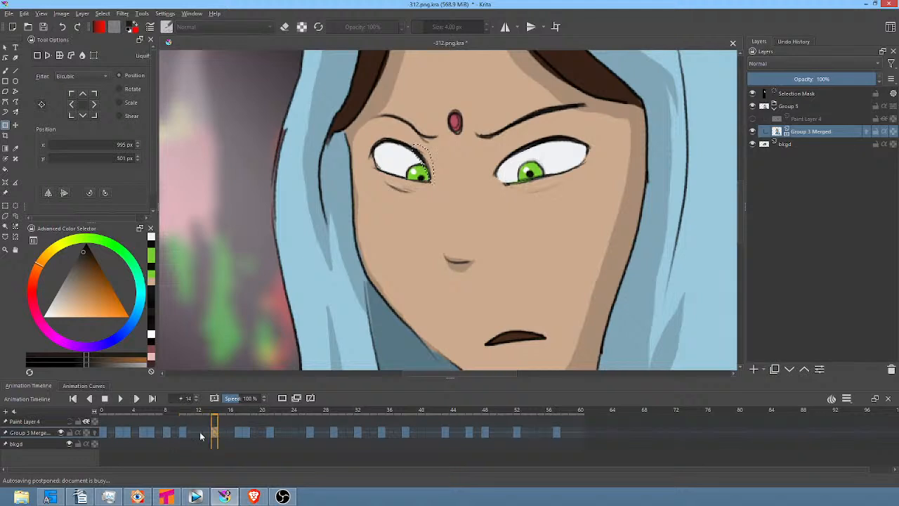
{"action": "left_click", "coordinate": [167, 434]}
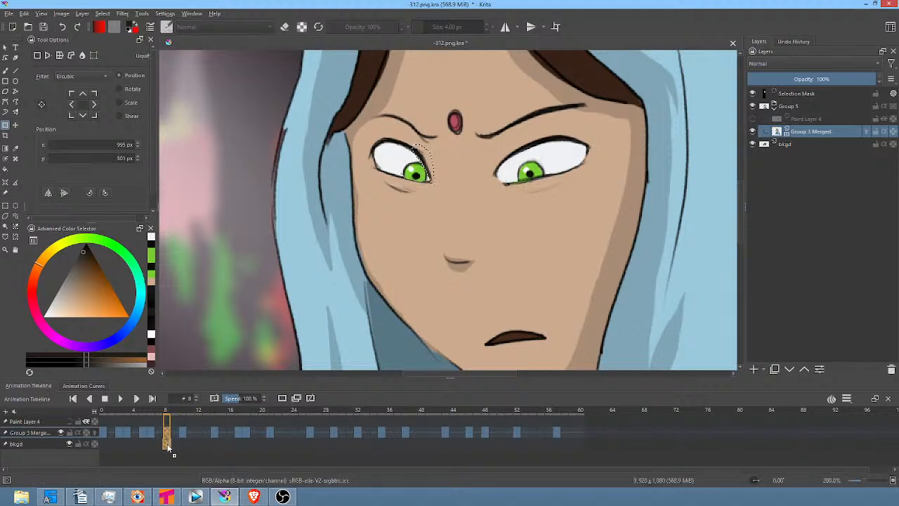
{"action": "left_click", "coordinate": [214, 436]}
{"action": "left_click", "coordinate": [215, 437]}
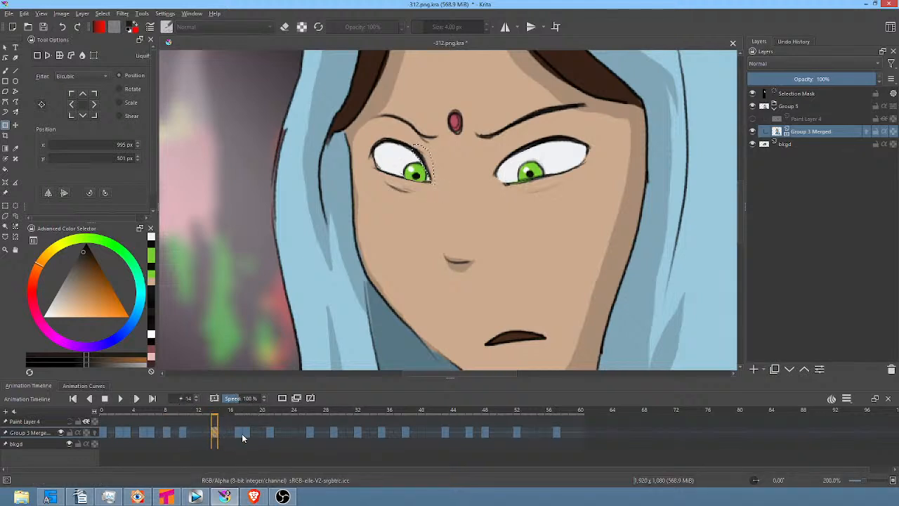
Check frames 17 and 18 against frame 14 and play the shot from frame 0
{"action": "left_click", "coordinate": [239, 435]}
{"action": "left_click", "coordinate": [246, 434]}
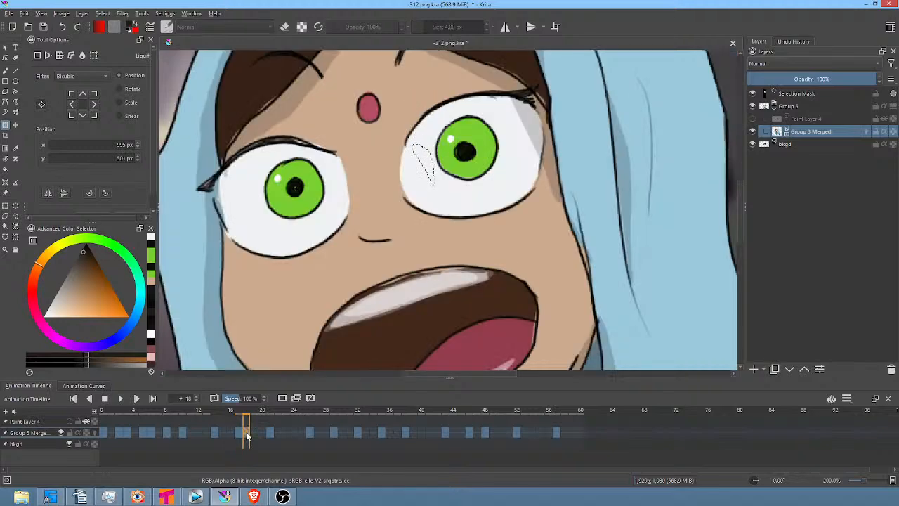
{"action": "left_click", "coordinate": [214, 436]}
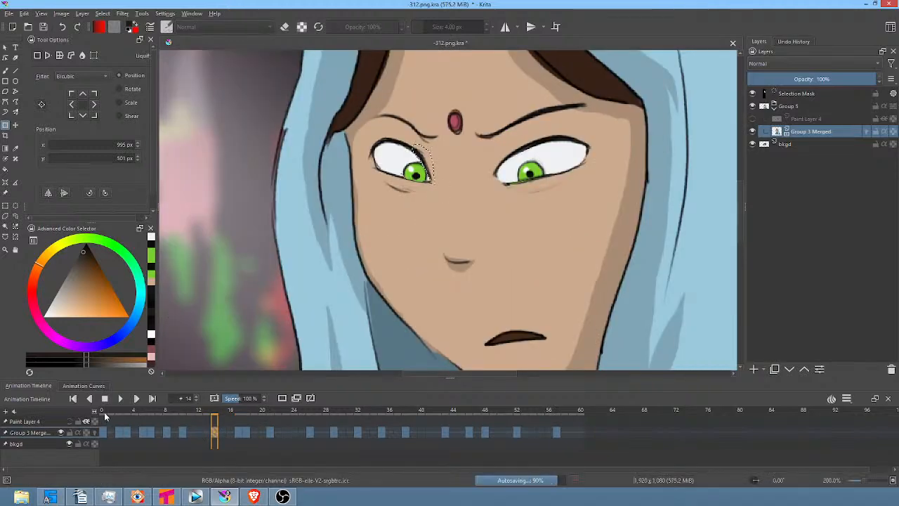
{"action": "left_click", "coordinate": [104, 437]}
{"action": "key", "text": "space"}
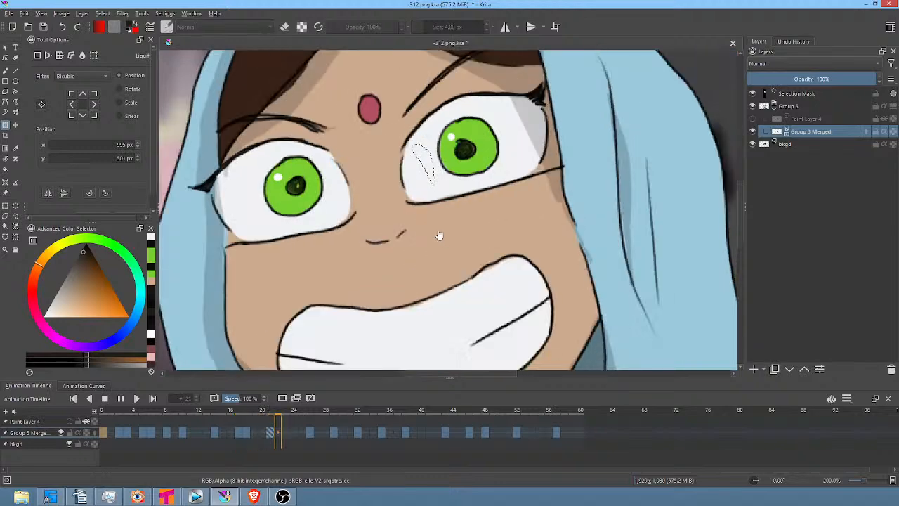
{"action": "key", "text": "space"}
{"action": "scroll", "coordinate": [441, 232], "scroll_direction": "down", "scroll_amount": 4}
{"action": "key", "text": "space"}
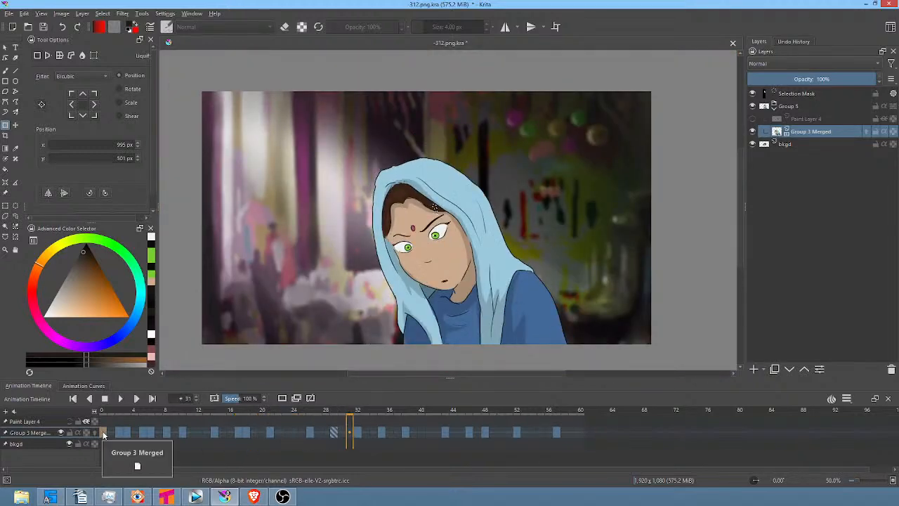
Clear the lid-line selection and replay the shot from frame 0 with the whole picture in view
{"action": "left_click", "coordinate": [103, 435]}
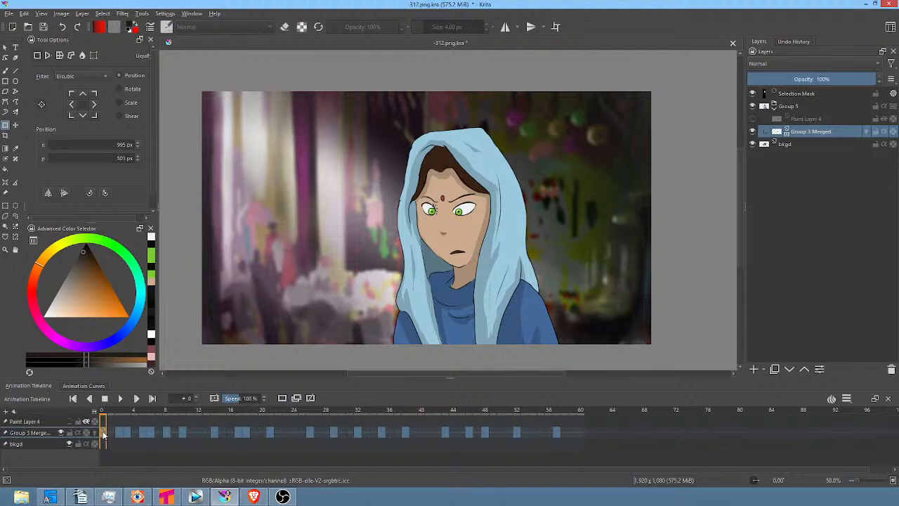
{"action": "key", "text": "ctrl+shift+a"}
{"action": "key", "text": "space"}
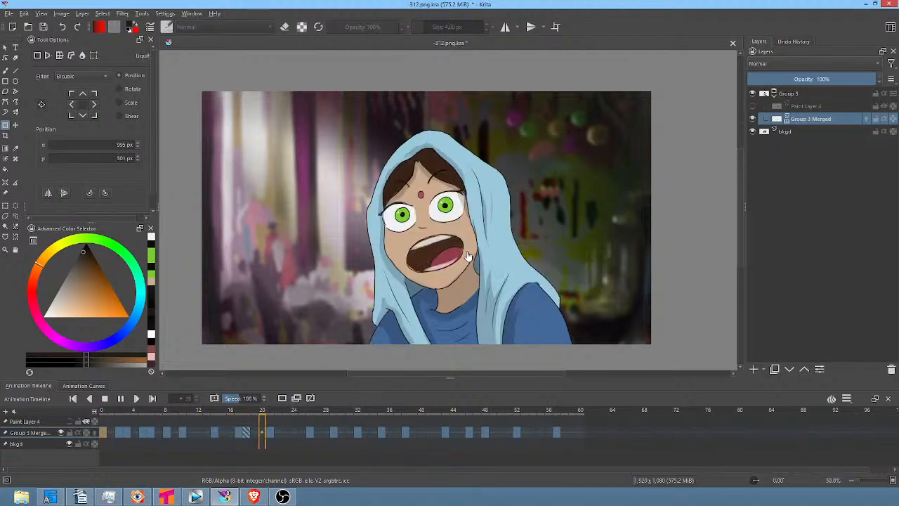
Stop playback and paint over the white and green gaps in the image-right eye's closed lid line at frame 5 with the 4 px pencil
{"action": "key", "text": "space"}
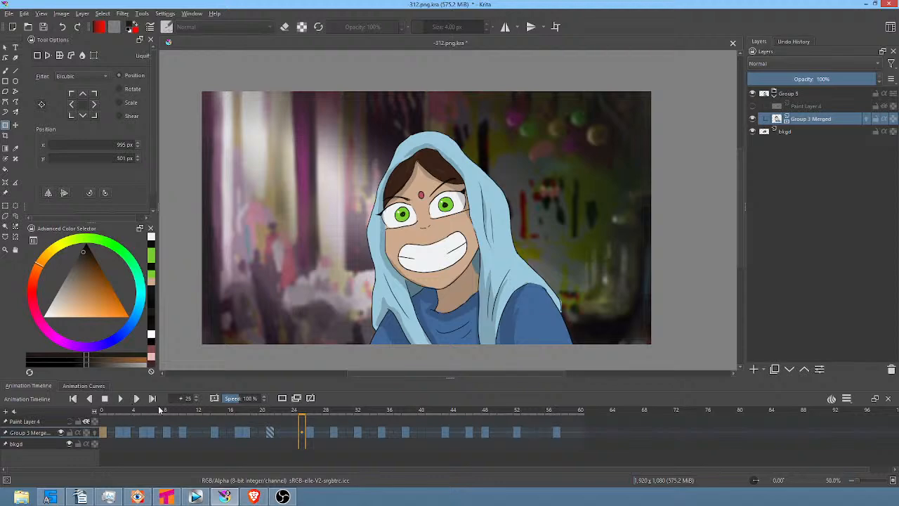
{"action": "left_click", "coordinate": [144, 436]}
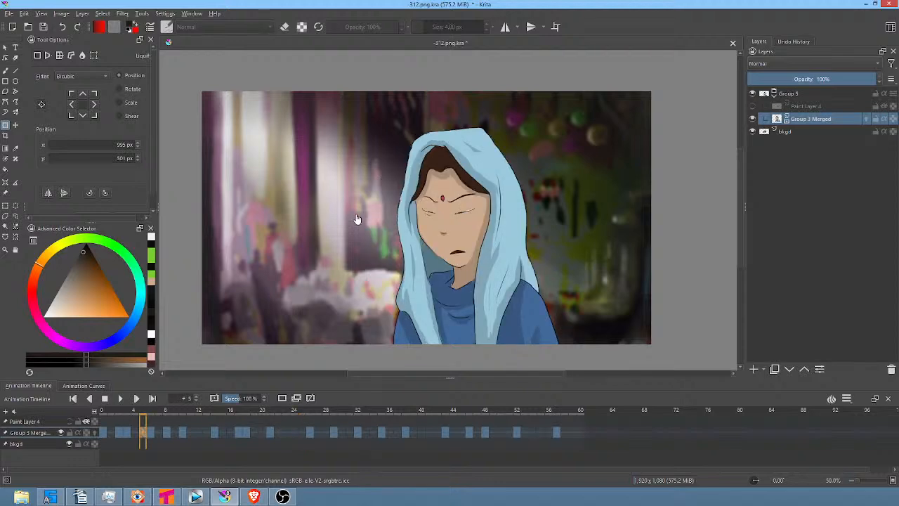
{"action": "scroll", "coordinate": [481, 200], "scroll_direction": "up", "scroll_amount": 5}
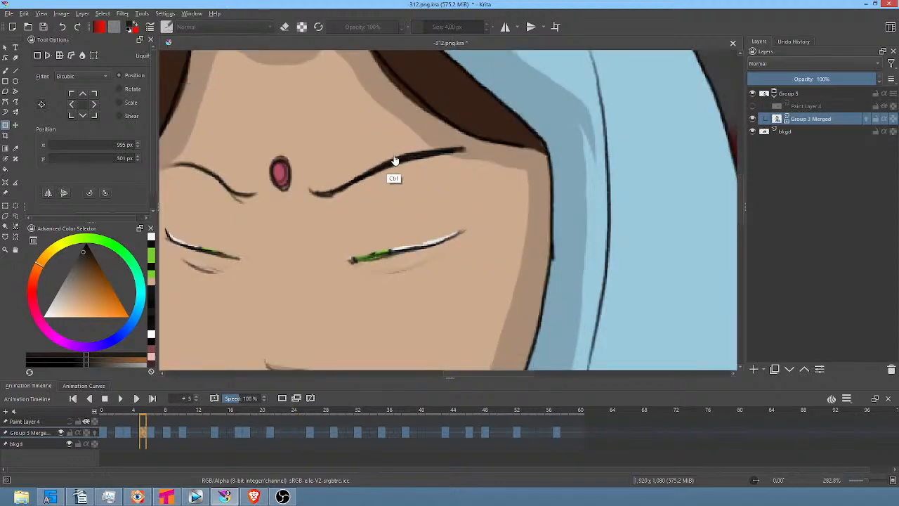
{"action": "key", "text": "b"}
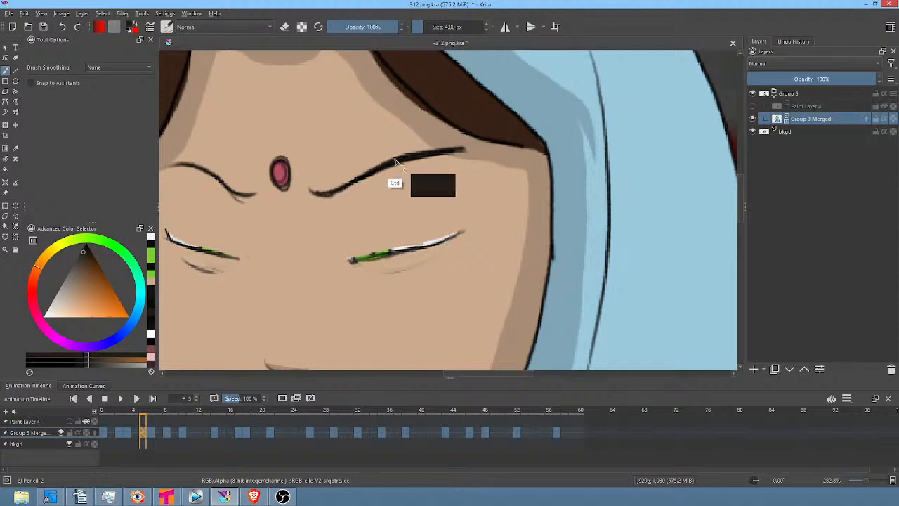
{"action": "mouse_move", "coordinate": [387, 252]}
{"action": "left_mouse_down"}
{"action": "mouse_move", "coordinate": [354, 259]}
{"action": "mouse_move", "coordinate": [464, 231]}
{"action": "left_mouse_up"}
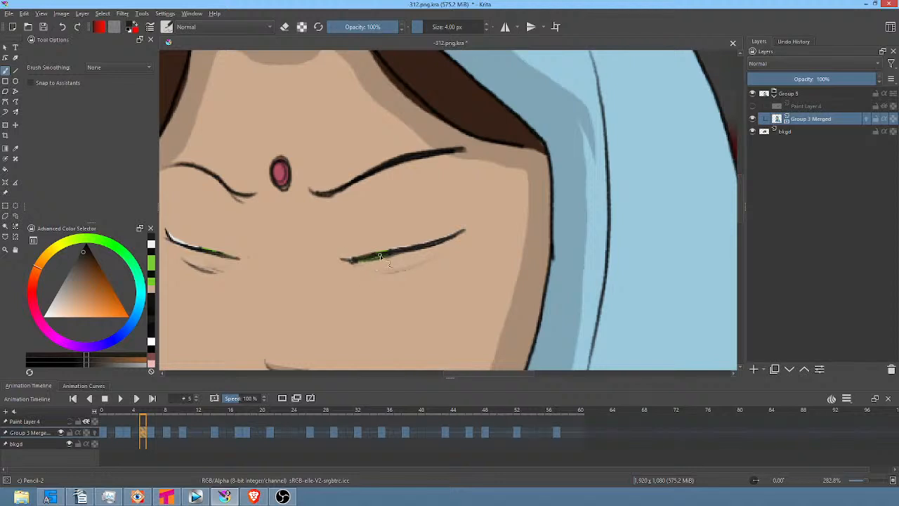
{"action": "left_click_drag", "start_coordinate": [380, 256], "coordinate": [437, 244]}
Darken the image-left eye's closed lid line at frame 5 to cover its white and green gaps
{"action": "left_click_drag", "start_coordinate": [484, 200], "coordinate": [542, 227]}
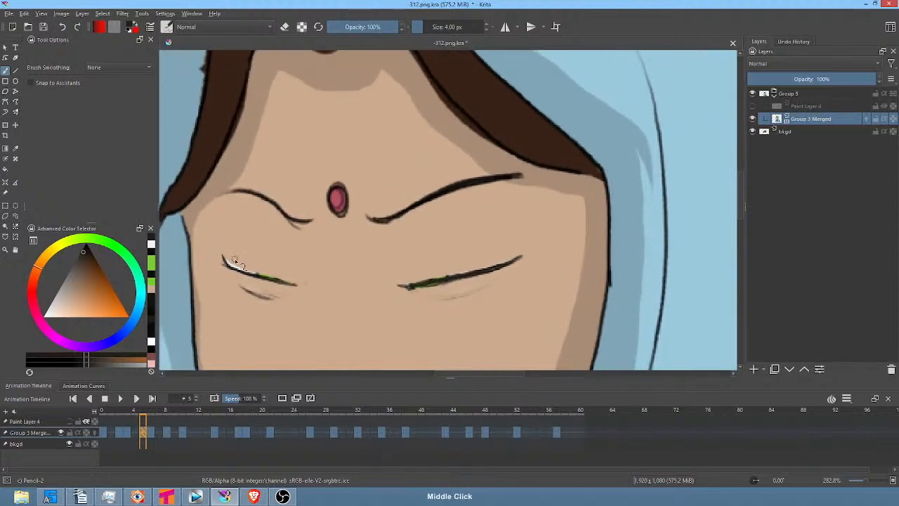
{"action": "left_click_drag", "start_coordinate": [225, 261], "coordinate": [296, 284]}
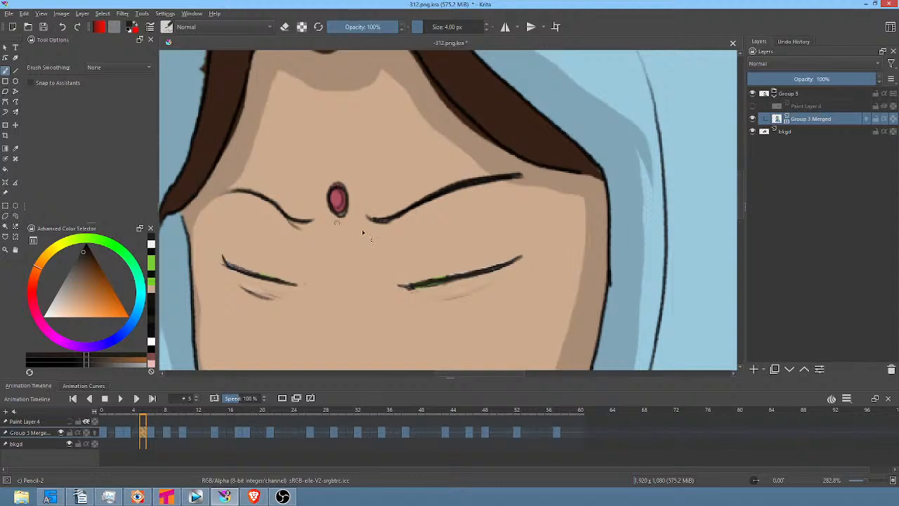
{"action": "scroll", "coordinate": [364, 232], "scroll_direction": "down", "scroll_amount": 5}
{"action": "left_click_drag", "start_coordinate": [383, 231], "coordinate": [396, 184]}
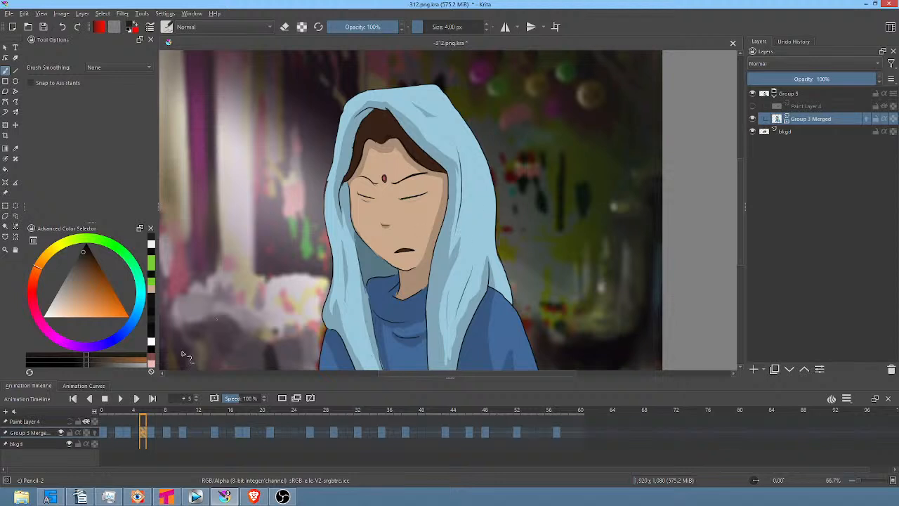
Play the shot repeatedly from frame 0 to check the retouched blink
{"action": "left_click_drag", "start_coordinate": [138, 412], "coordinate": [95, 416]}
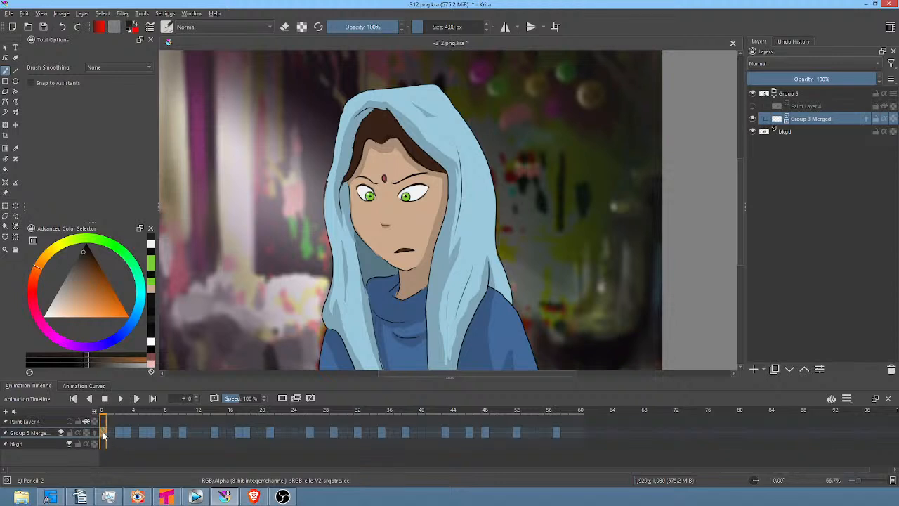
{"action": "key", "text": "space"}
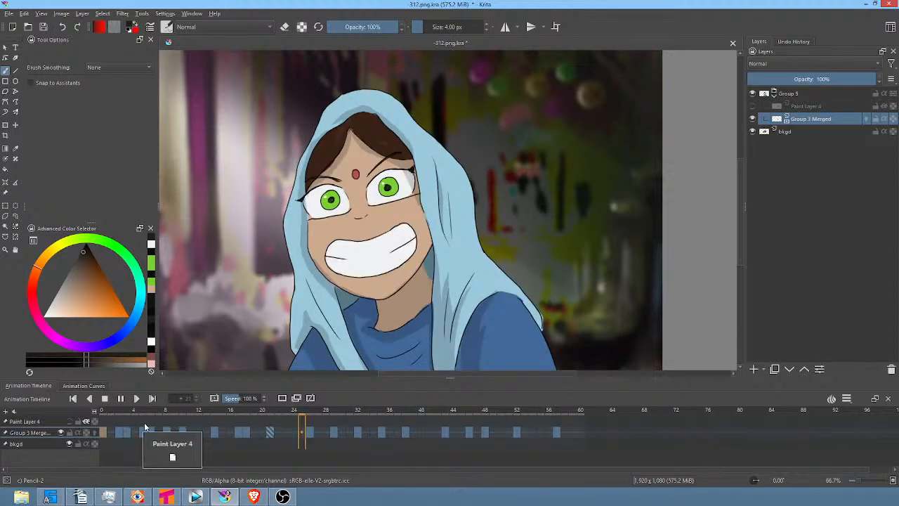
{"action": "key", "text": "space"}
{"action": "left_click", "coordinate": [103, 411]}
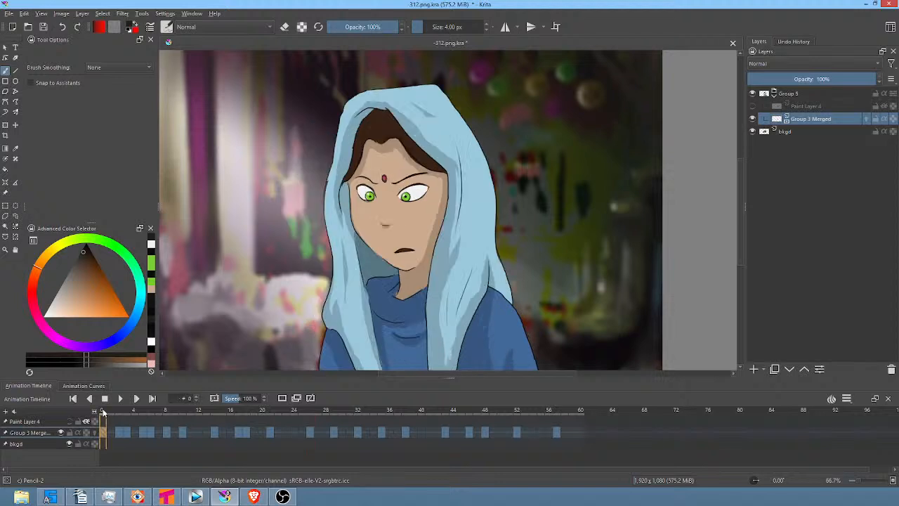
{"action": "key", "text": "space"}
{"action": "key", "text": "space"}
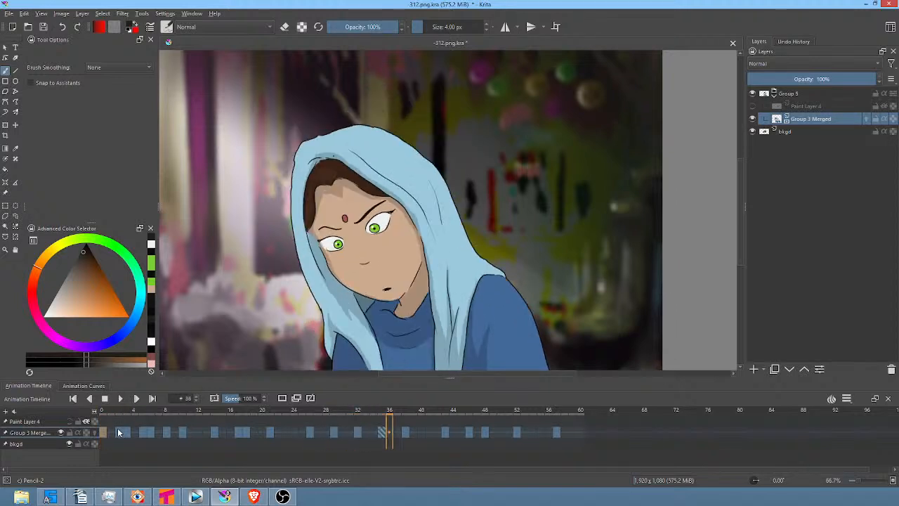
{"action": "key", "text": "Home"}
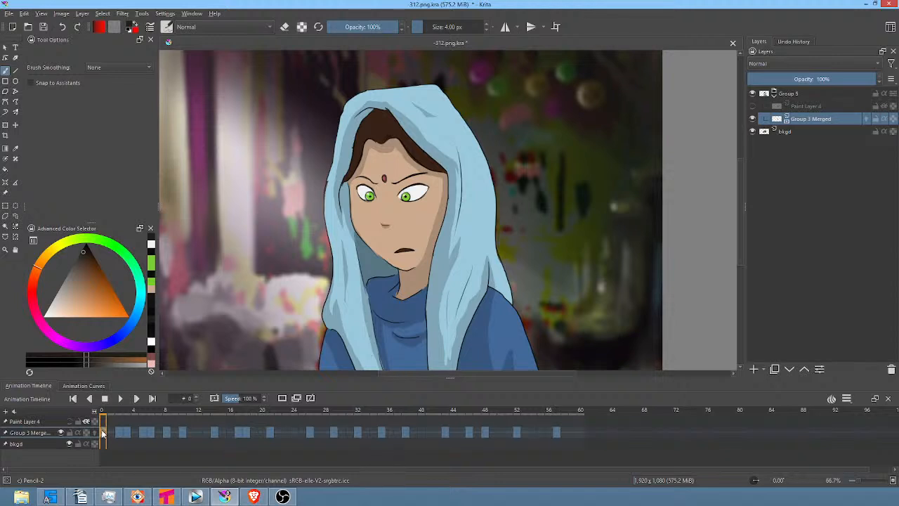
{"action": "left_click", "coordinate": [103, 431]}
Examine the cache and resource folder locations in the general preferences without changing them
{"action": "mouse_move", "coordinate": [805, 123]}
{"action": "left_click", "coordinate": [166, 13]}
{"action": "left_click", "coordinate": [191, 146]}
{"action": "left_click", "coordinate": [305, 111]}
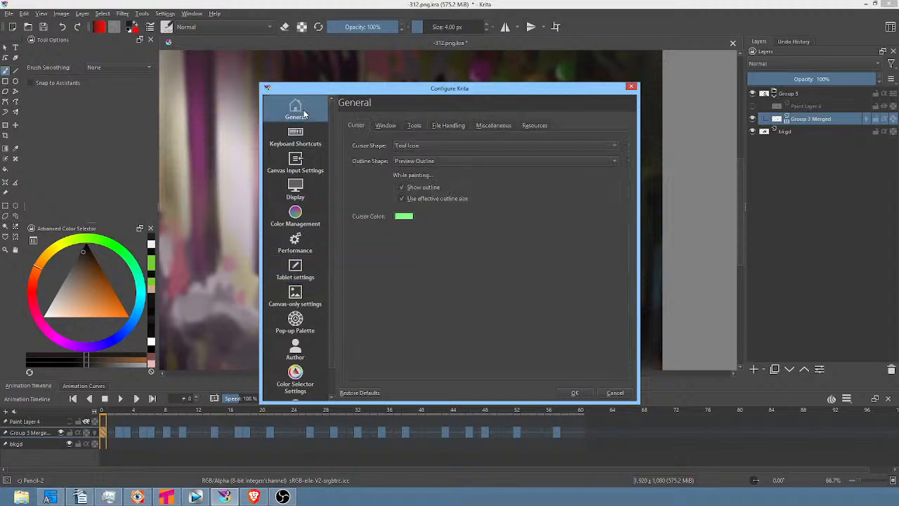
{"action": "left_click", "coordinate": [538, 125]}
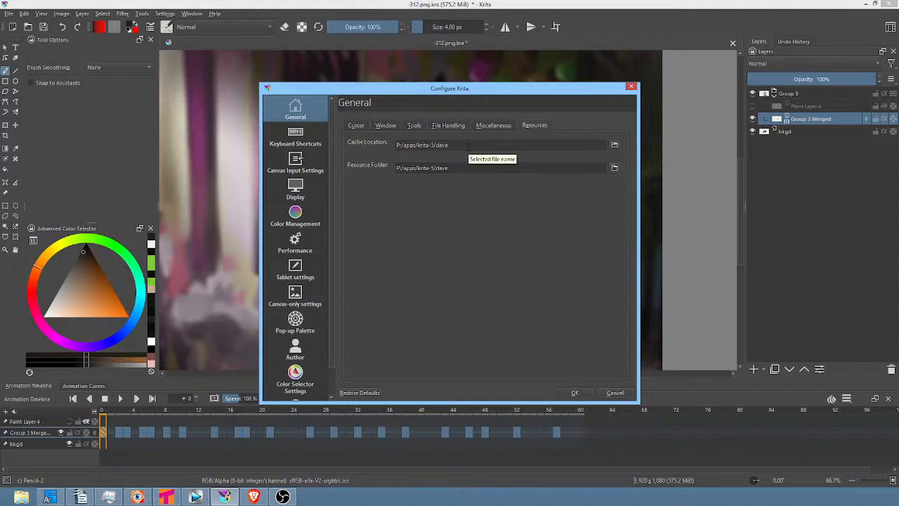
{"action": "left_click", "coordinate": [630, 88]}
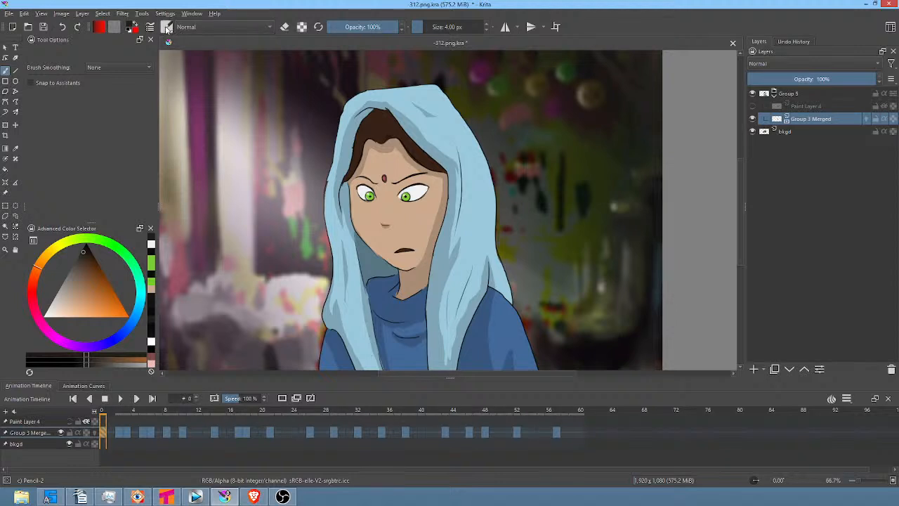
View the brush presets in the pop-up palette and make the Advanced Color Selector docker slightly taller
{"action": "right_click", "coordinate": [321, 118]}
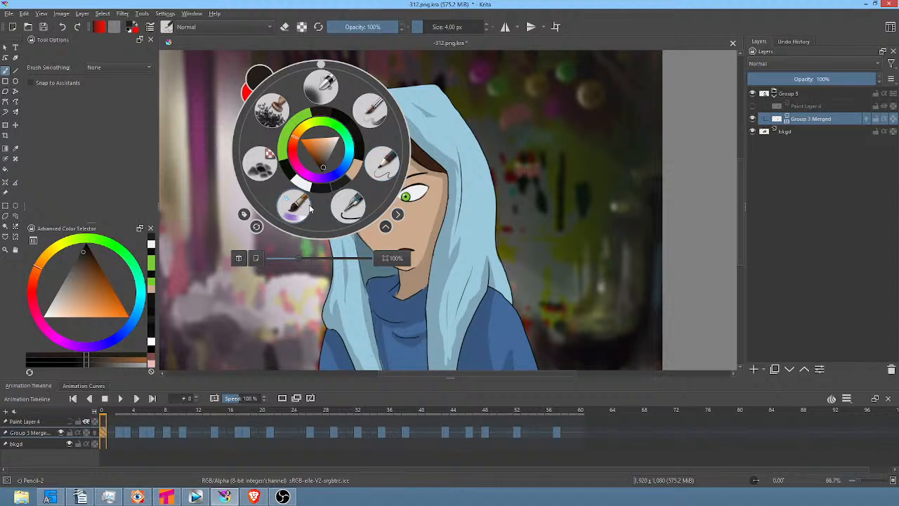
{"action": "left_click", "coordinate": [529, 103]}
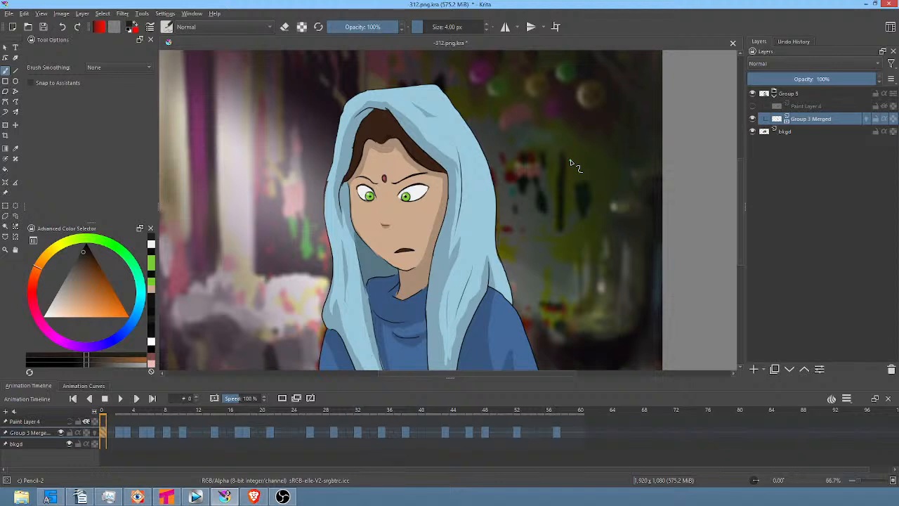
{"action": "mouse_move", "coordinate": [516, 226]}
{"action": "left_mouse_down"}
{"action": "mouse_move", "coordinate": [538, 197]}
{"action": "mouse_move", "coordinate": [527, 222]}
{"action": "left_mouse_up"}
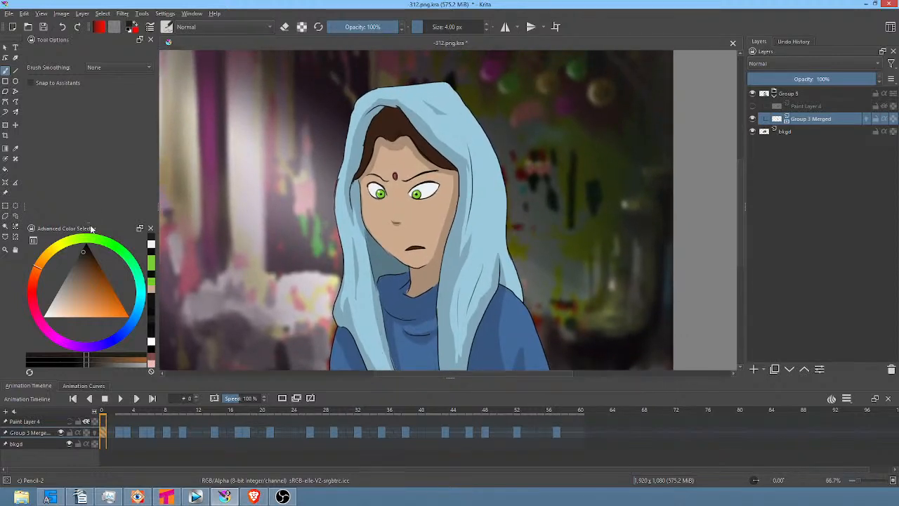
{"action": "left_click_drag", "start_coordinate": [91, 220], "coordinate": [95, 209]}
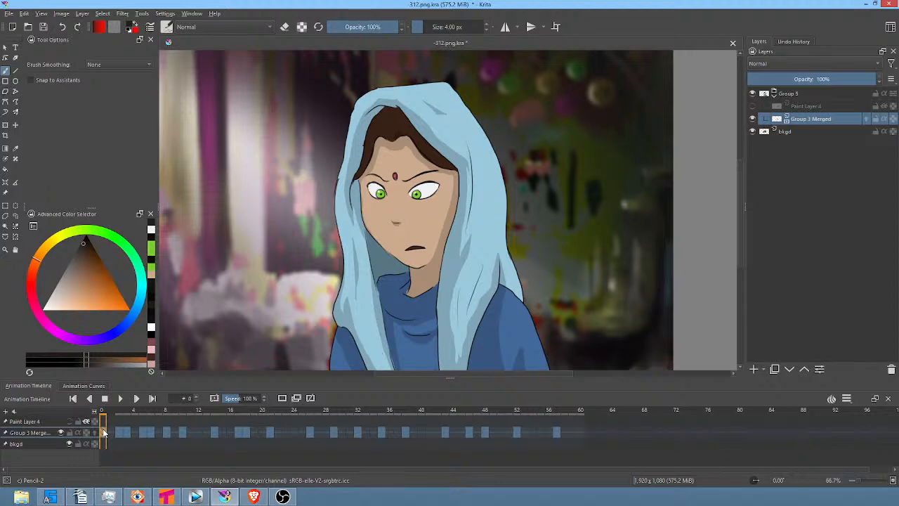
Play the shot from frame 0 and scrub frames 0 to 21 to examine the change from the gaze to the open-mouthed and grinning poses
{"action": "key", "text": "space"}
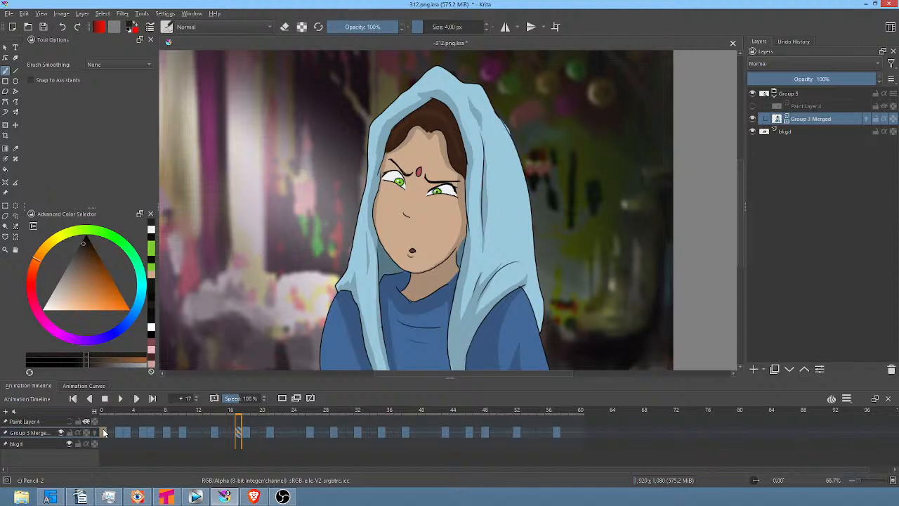
{"action": "left_click", "coordinate": [103, 432]}
{"action": "left_click_drag", "start_coordinate": [104, 415], "coordinate": [270, 432]}
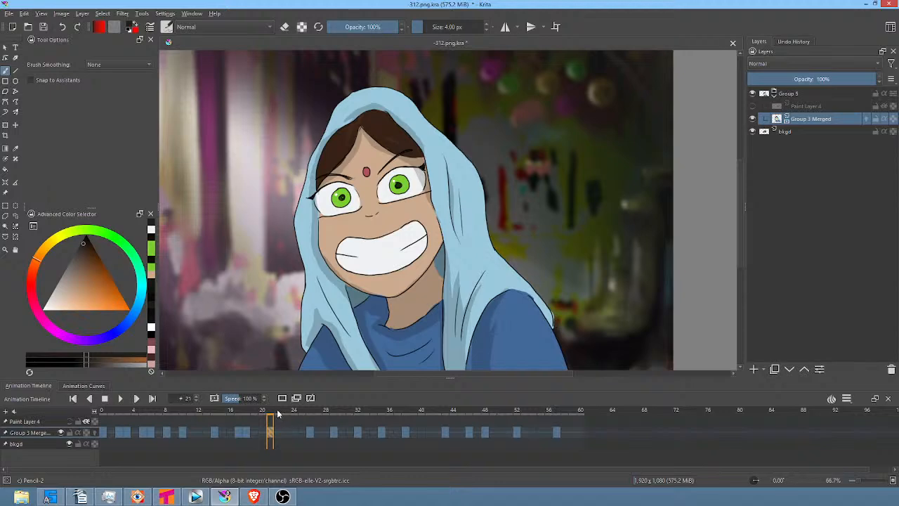
{"action": "left_click_drag", "start_coordinate": [280, 415], "coordinate": [219, 437]}
{"action": "left_click_drag", "start_coordinate": [241, 437], "coordinate": [256, 439]}
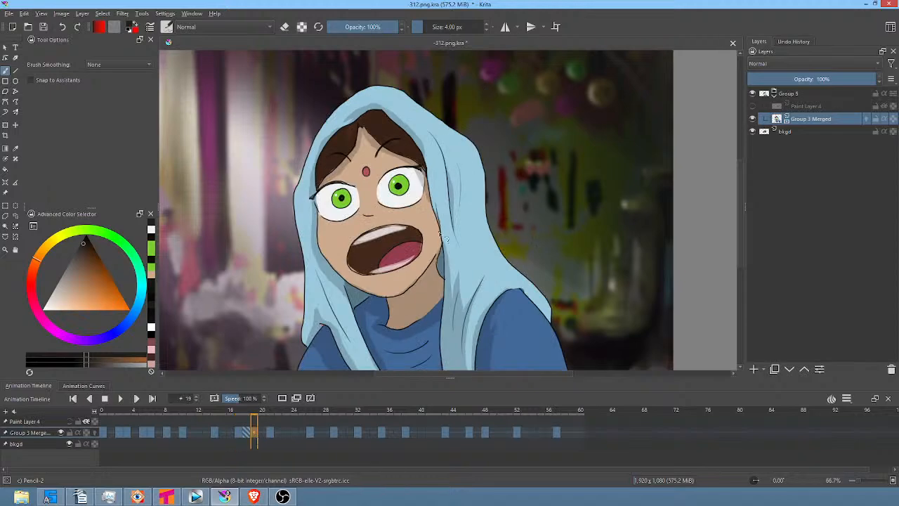
{"action": "left_click_drag", "start_coordinate": [443, 235], "coordinate": [526, 151]}
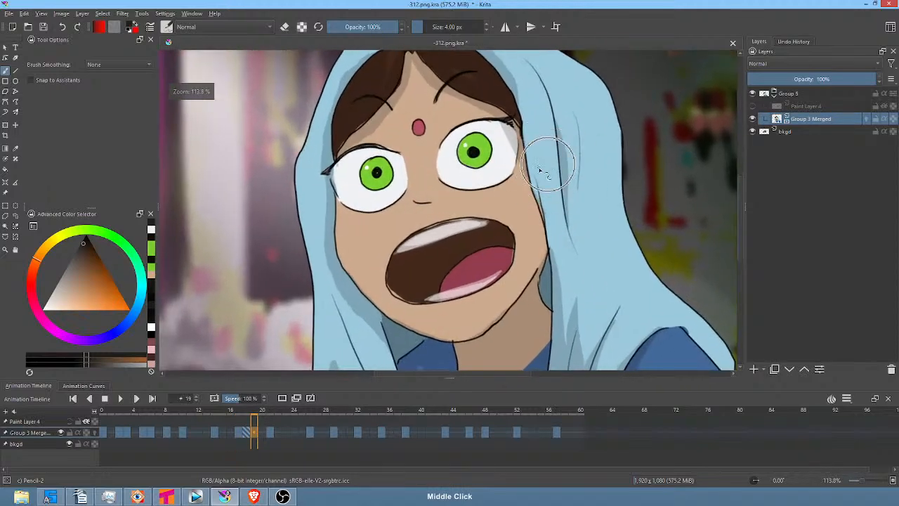
{"action": "mouse_move", "coordinate": [210, 409]}
{"action": "left_mouse_down"}
{"action": "mouse_move", "coordinate": [246, 414]}
{"action": "mouse_move", "coordinate": [197, 414]}
{"action": "left_mouse_up"}
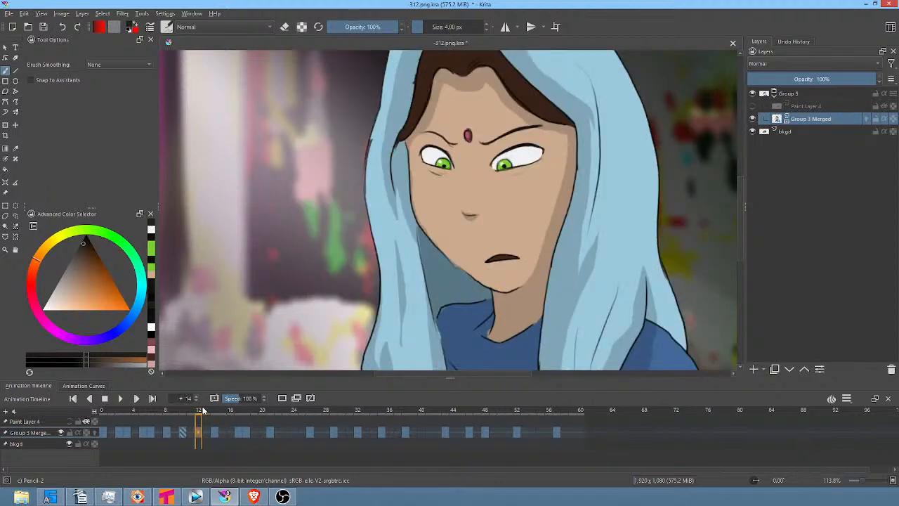
{"action": "left_click", "coordinate": [102, 441]}
{"action": "key", "text": "space"}
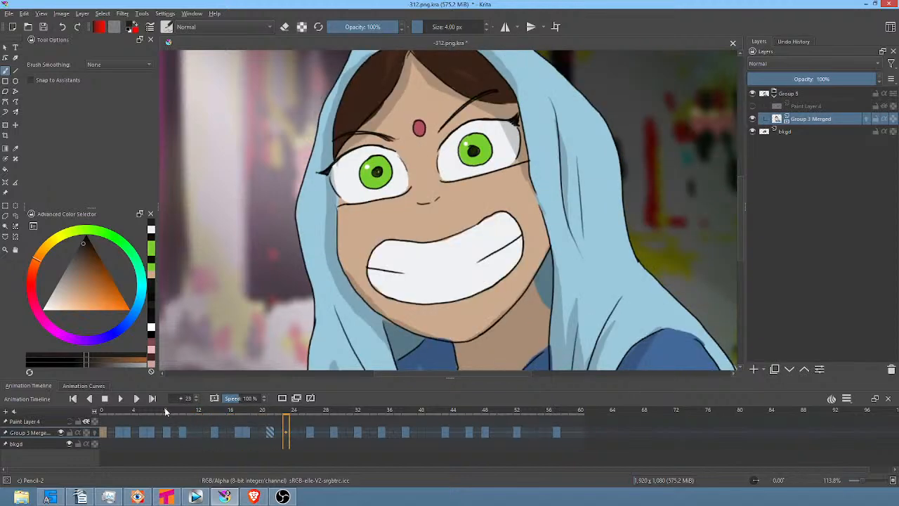
Compare the drawings at frames 5 and 10 and move the frame 14 keyframe to frame 13
{"action": "mouse_move", "coordinate": [201, 414]}
{"action": "left_mouse_down"}
{"action": "mouse_move", "coordinate": [171, 415]}
{"action": "mouse_move", "coordinate": [190, 417]}
{"action": "left_mouse_up"}
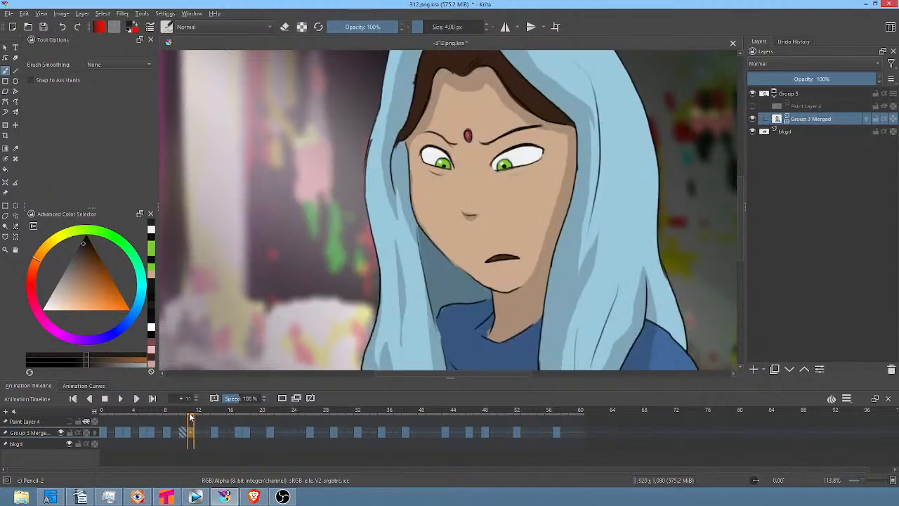
{"action": "left_click", "coordinate": [141, 433]}
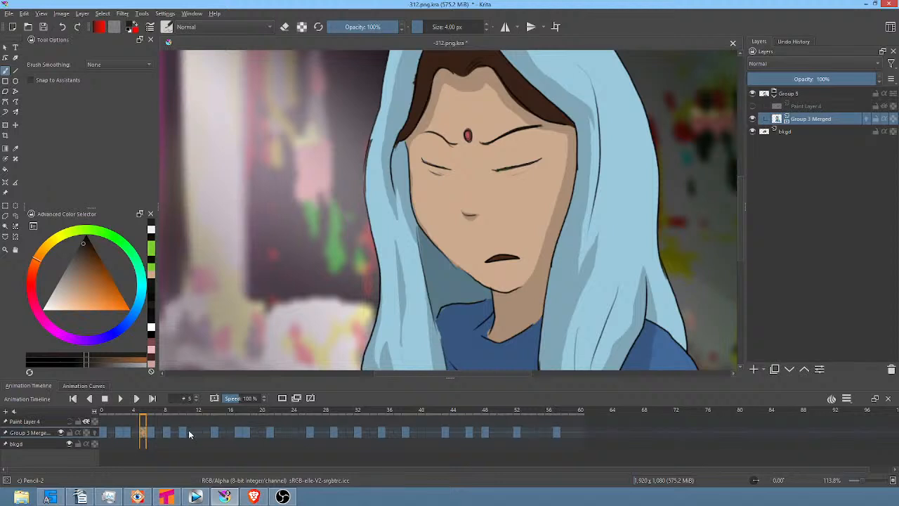
{"action": "left_click", "coordinate": [182, 432]}
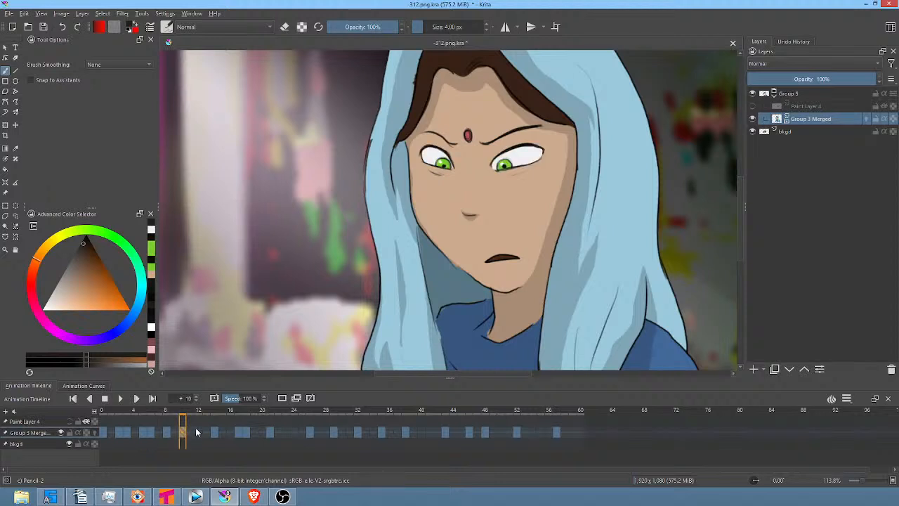
{"action": "mouse_move", "coordinate": [188, 410]}
{"action": "left_mouse_down"}
{"action": "mouse_move", "coordinate": [215, 417]}
{"action": "mouse_move", "coordinate": [187, 419]}
{"action": "mouse_move", "coordinate": [240, 425]}
{"action": "mouse_move", "coordinate": [215, 434]}
{"action": "mouse_move", "coordinate": [214, 446]}
{"action": "mouse_move", "coordinate": [211, 435]}
{"action": "left_mouse_up"}
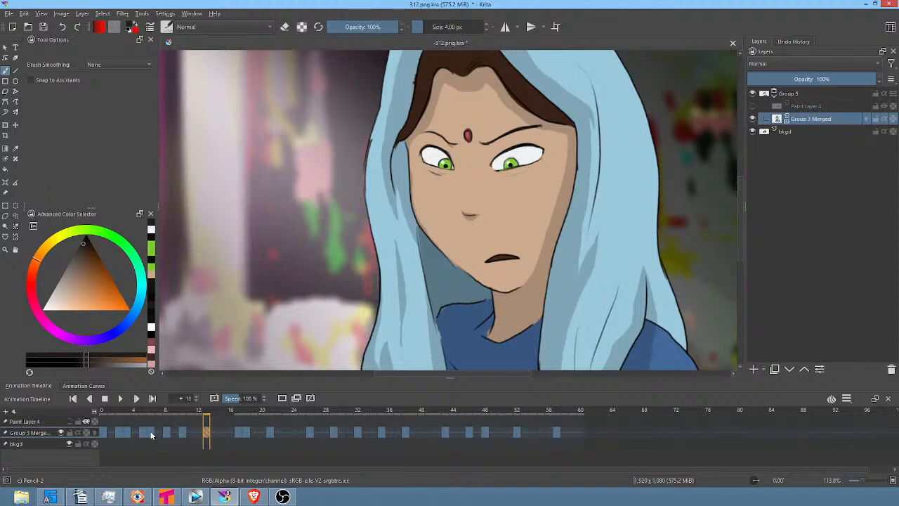
Copy the closed-eye drawing from frame 5 to frame 15 and the open-eye drawing from frame 13 to frame 16
{"action": "left_click", "coordinate": [144, 433]}
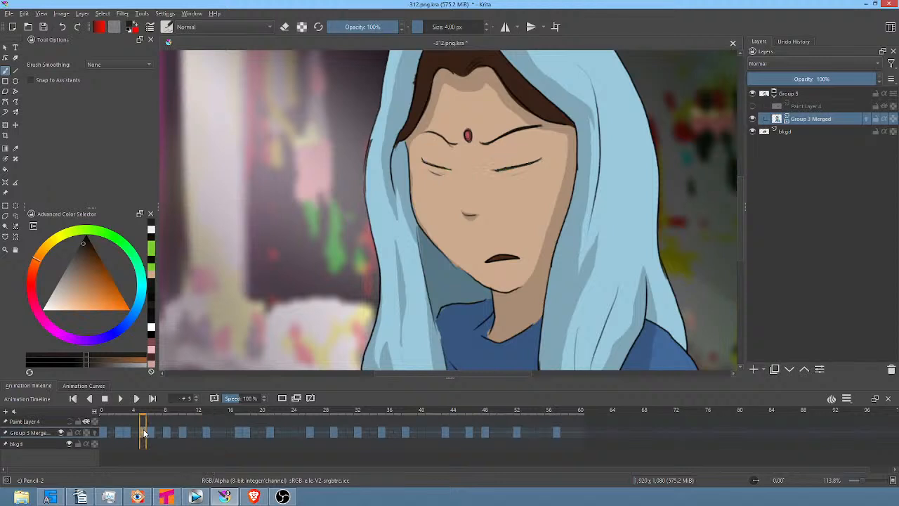
{"action": "left_click_drag", "start_coordinate": [144, 434], "coordinate": [224, 434]}
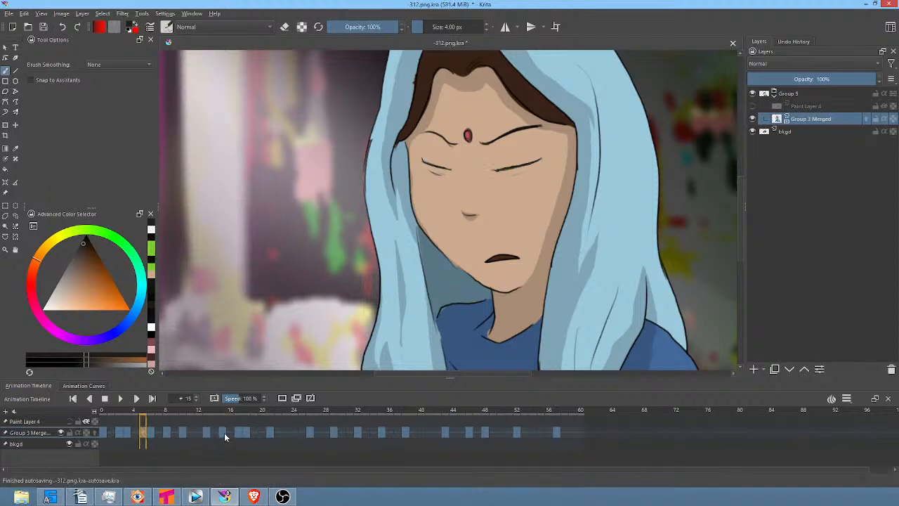
{"action": "left_click", "coordinate": [228, 433]}
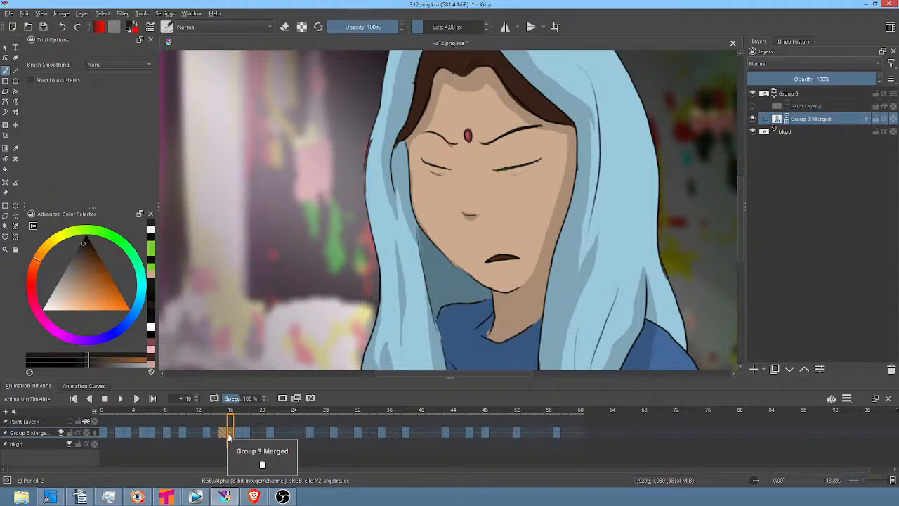
{"action": "left_click", "coordinate": [207, 433]}
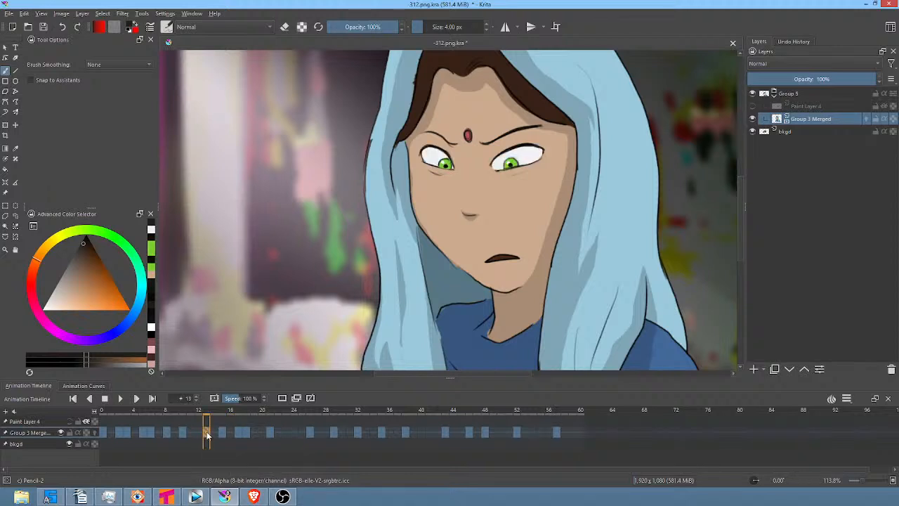
{"action": "mouse_move", "coordinate": [206, 435]}
{"action": "left_mouse_down"}
{"action": "mouse_move", "coordinate": [234, 441]}
{"action": "mouse_move", "coordinate": [231, 434]}
{"action": "left_mouse_up"}
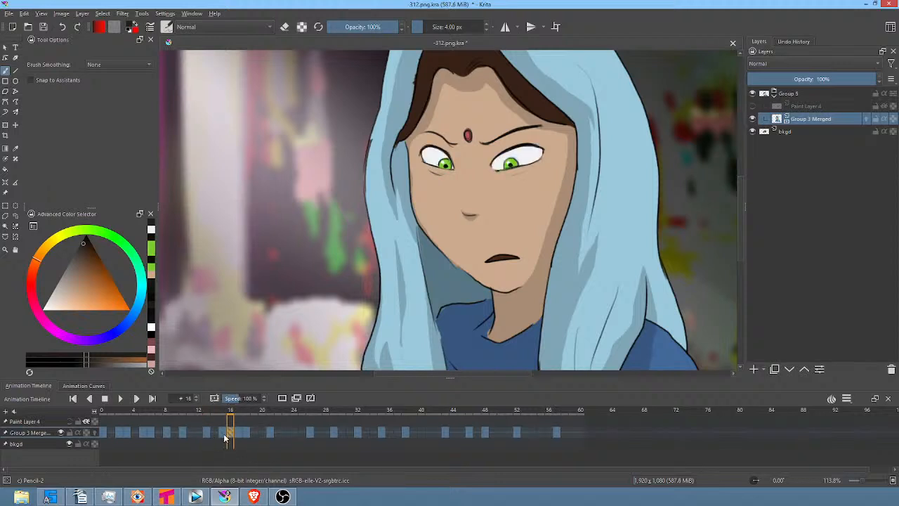
View the timeline's clip range and frame rate settings
{"action": "scroll", "coordinate": [464, 203], "scroll_direction": "down", "scroll_amount": 2}
{"action": "left_click_drag", "start_coordinate": [481, 204], "coordinate": [456, 218]}
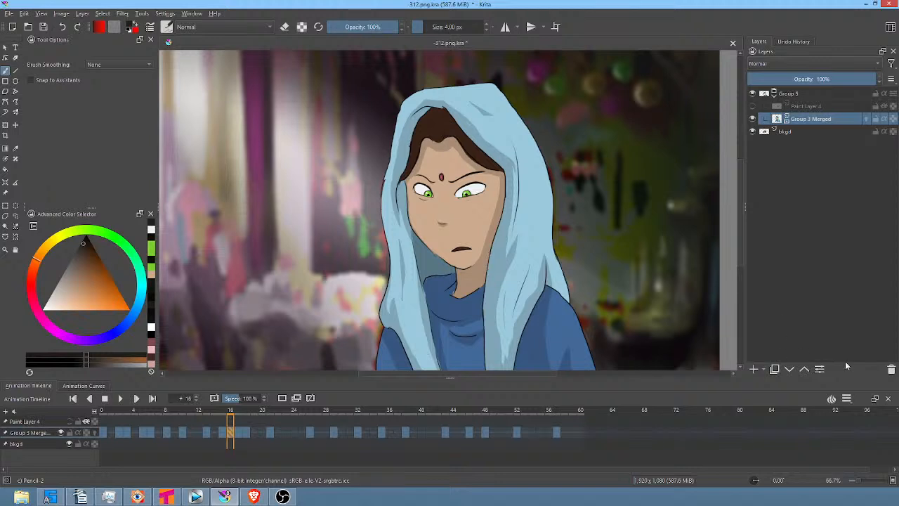
{"action": "left_click", "coordinate": [846, 398]}
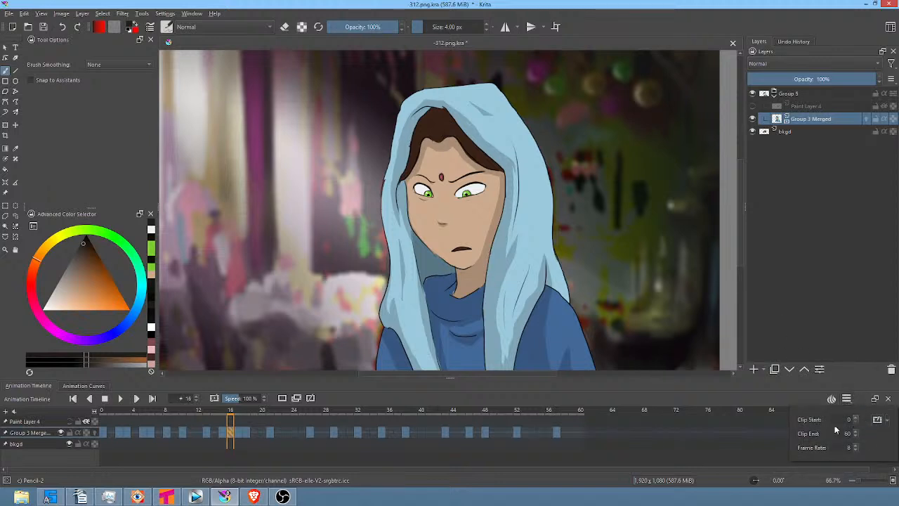
{"action": "left_click", "coordinate": [805, 396]}
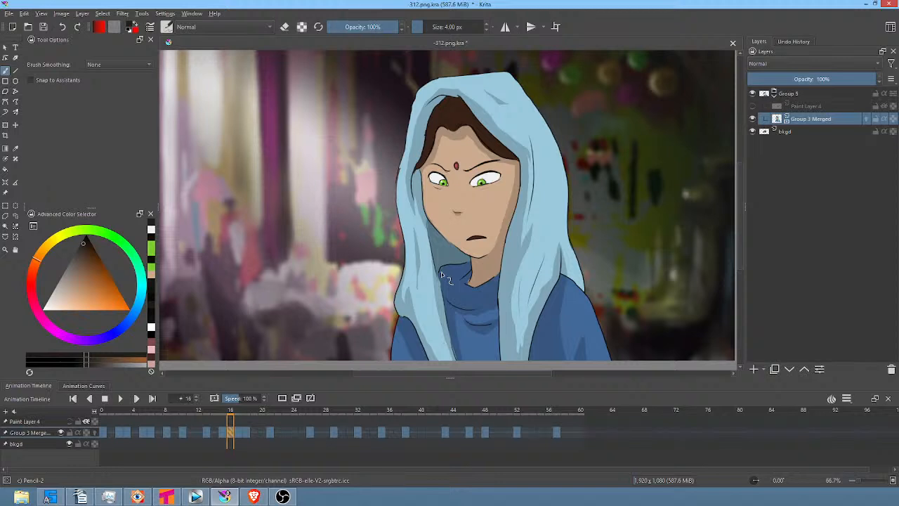
Compare the drawings at frames 15, 16 and 19 and scrub the opening frames up to frame 16 to examine the second blink
{"action": "left_click", "coordinate": [236, 432]}
{"action": "left_click", "coordinate": [230, 435]}
{"action": "left_click", "coordinate": [223, 434]}
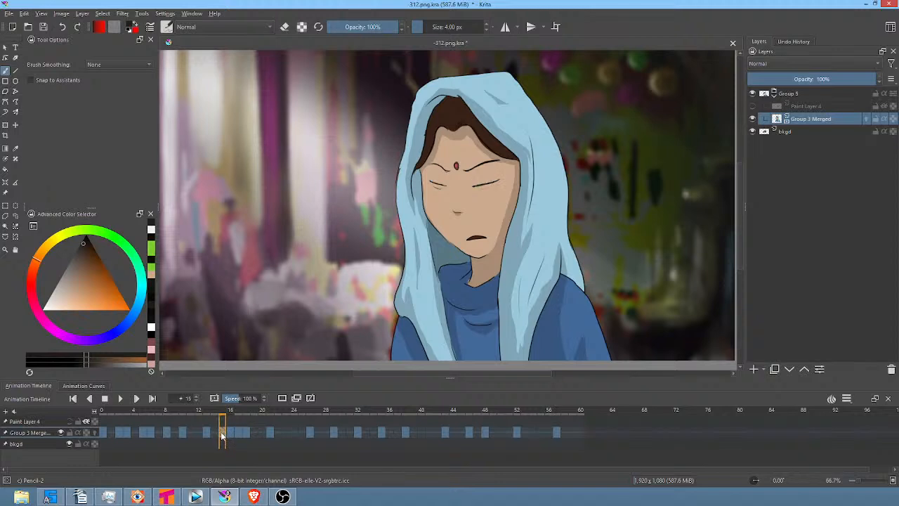
{"action": "left_click", "coordinate": [229, 434]}
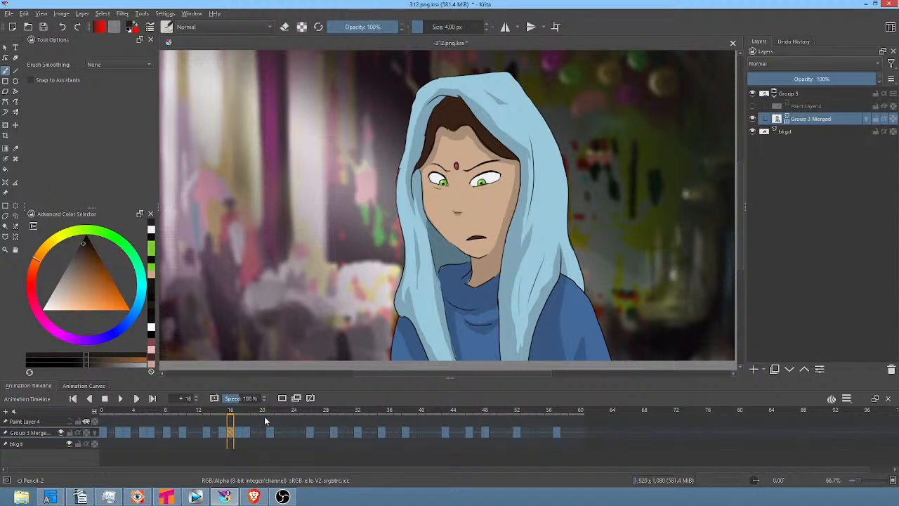
{"action": "left_click", "coordinate": [255, 427]}
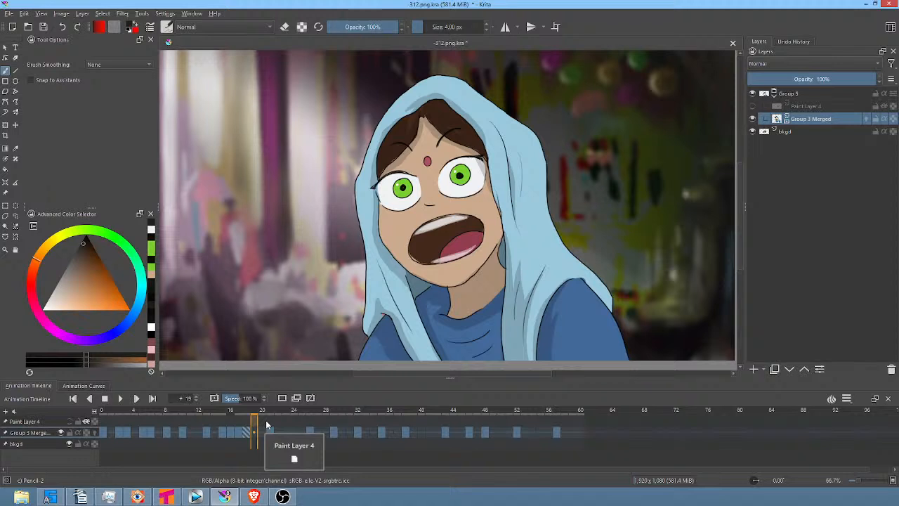
{"action": "key", "text": "Home"}
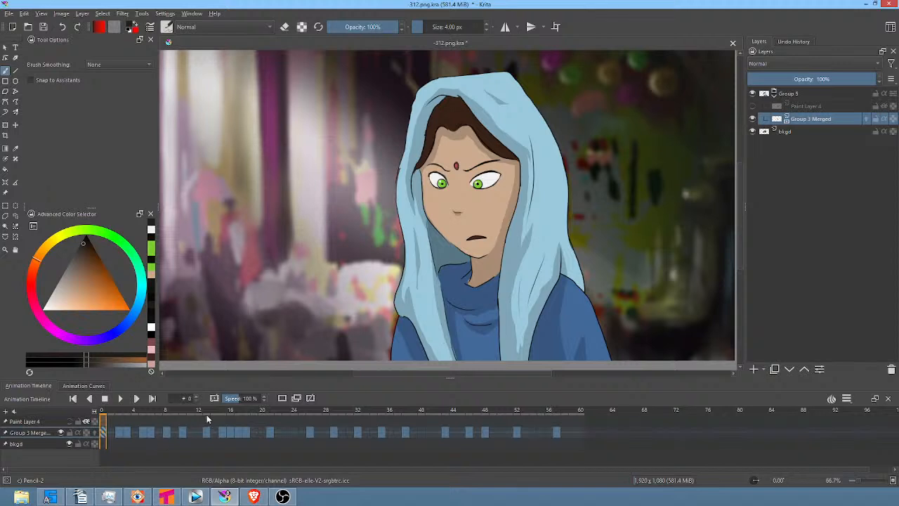
{"action": "mouse_move", "coordinate": [206, 410]}
{"action": "left_mouse_down"}
{"action": "mouse_move", "coordinate": [239, 413]}
{"action": "mouse_move", "coordinate": [231, 416]}
{"action": "left_mouse_up"}
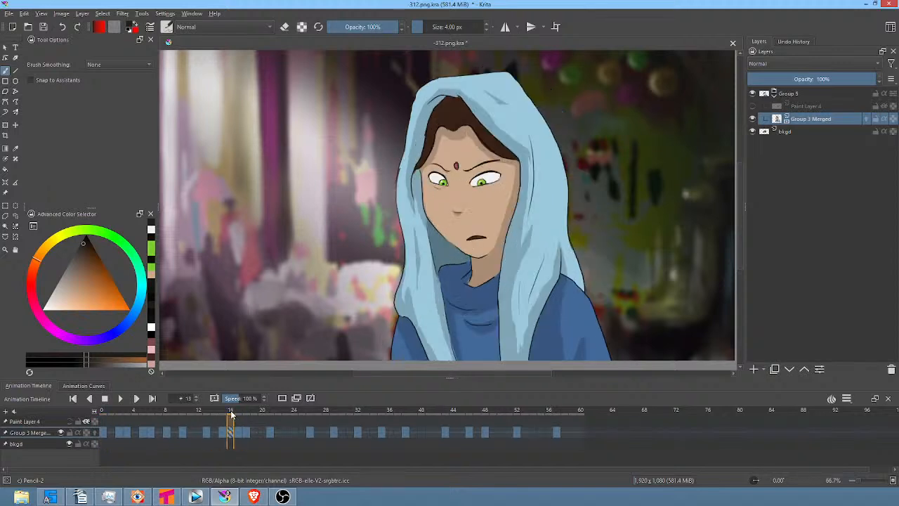
{"action": "left_click", "coordinate": [231, 440]}
{"action": "mouse_move", "coordinate": [212, 414]}
{"action": "left_mouse_down"}
{"action": "mouse_move", "coordinate": [255, 420]}
{"action": "mouse_move", "coordinate": [176, 421]}
{"action": "mouse_move", "coordinate": [202, 420]}
{"action": "left_mouse_up"}
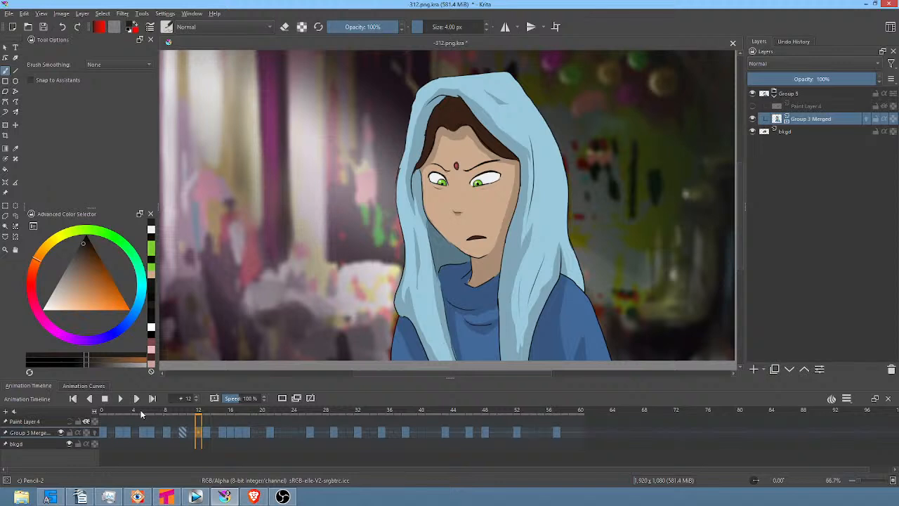
{"action": "left_click_drag", "start_coordinate": [140, 414], "coordinate": [234, 432]}
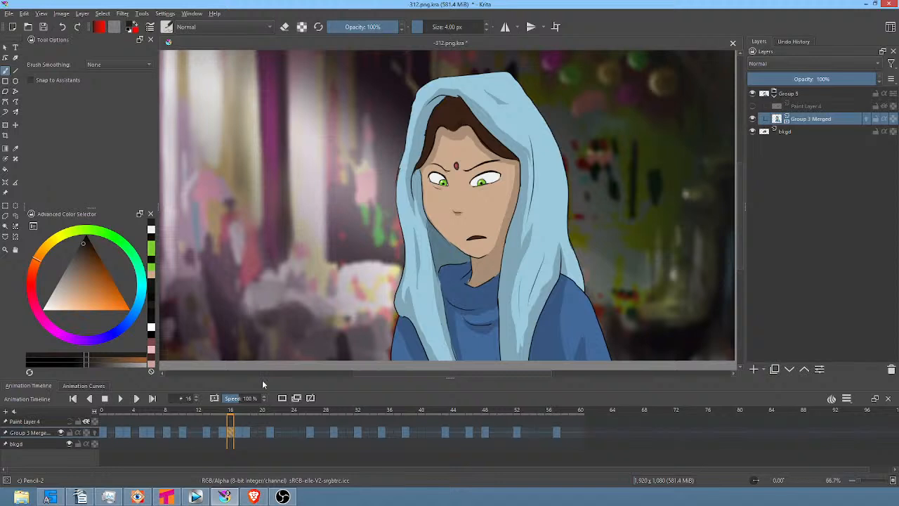
Tilt the woman's head and hood at frame 16 with the Liquify rotate brush, size 899.74, amount 0.01, in Build Up mode
{"action": "key", "text": "ctrl+t"}
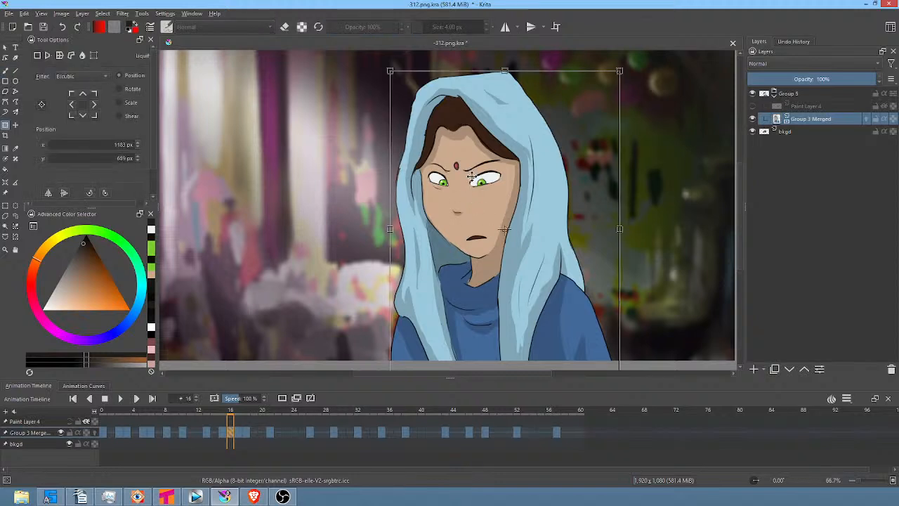
{"action": "right_click", "coordinate": [469, 185]}
{"action": "left_click", "coordinate": [493, 242]}
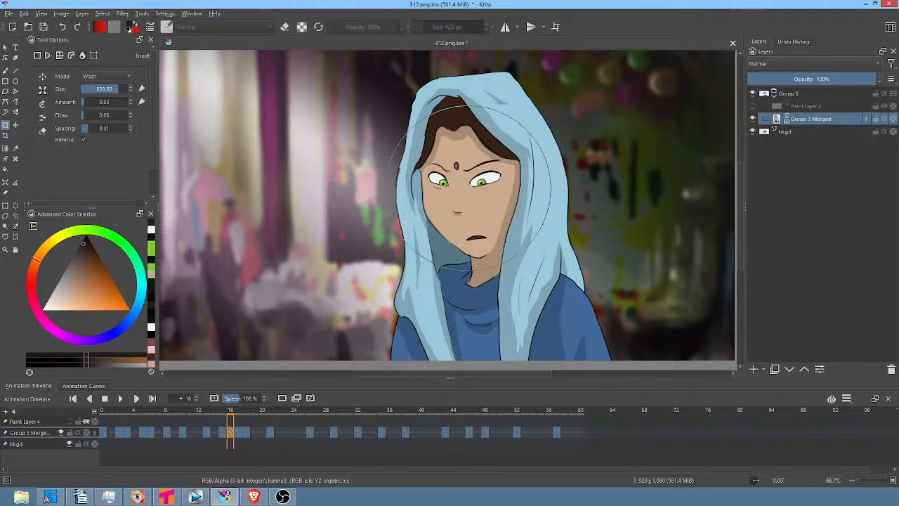
{"action": "left_click_drag", "start_coordinate": [468, 183], "coordinate": [506, 181]}
{"action": "left_click", "coordinate": [43, 104]}
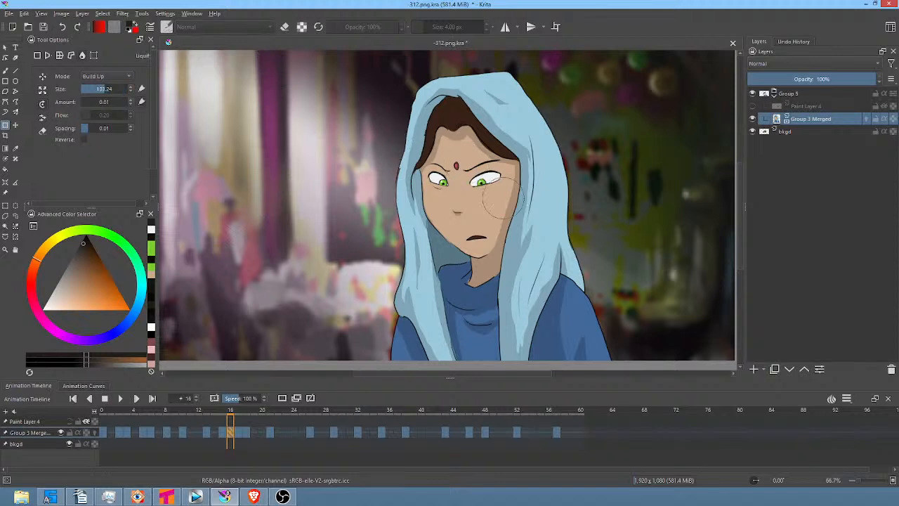
{"action": "mouse_move", "coordinate": [472, 199]}
{"action": "left_mouse_down"}
{"action": "mouse_move", "coordinate": [606, 195]}
{"action": "mouse_move", "coordinate": [613, 184]}
{"action": "mouse_move", "coordinate": [472, 185]}
{"action": "left_mouse_up"}
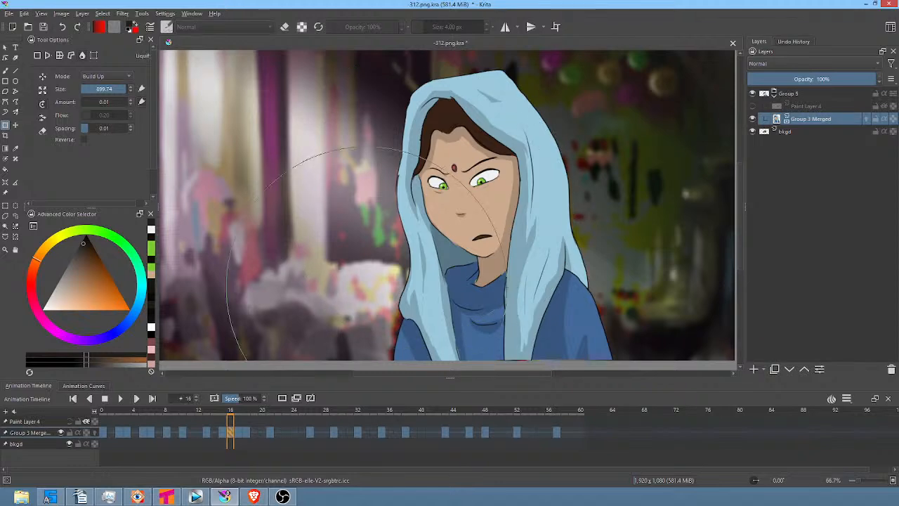
Scrub frames 13 to 16 and flip between frames 15 and 16 to check the blink against the tilted head
{"action": "mouse_move", "coordinate": [217, 414]}
{"action": "left_mouse_down"}
{"action": "mouse_move", "coordinate": [245, 416]}
{"action": "mouse_move", "coordinate": [188, 415]}
{"action": "mouse_move", "coordinate": [253, 415]}
{"action": "mouse_move", "coordinate": [205, 415]}
{"action": "left_mouse_up"}
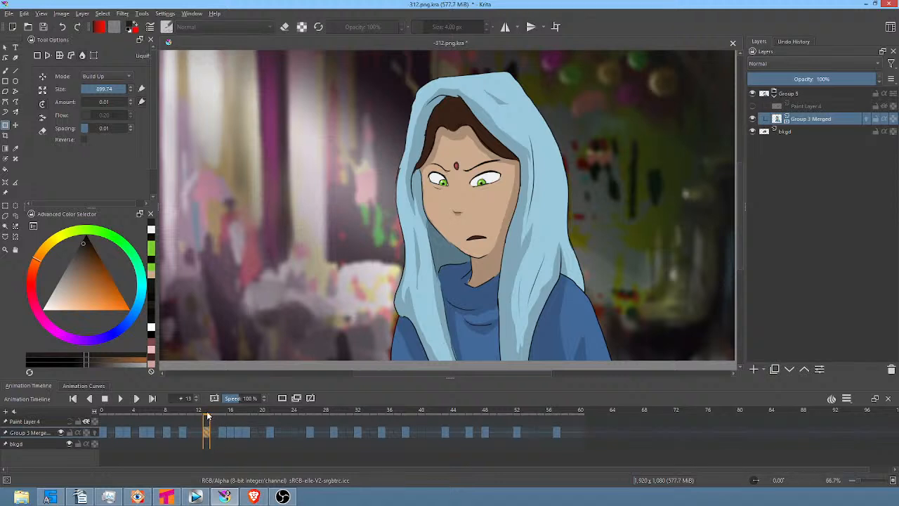
{"action": "mouse_move", "coordinate": [208, 413]}
{"action": "left_mouse_down"}
{"action": "mouse_move", "coordinate": [243, 413]}
{"action": "mouse_move", "coordinate": [221, 413]}
{"action": "left_mouse_up"}
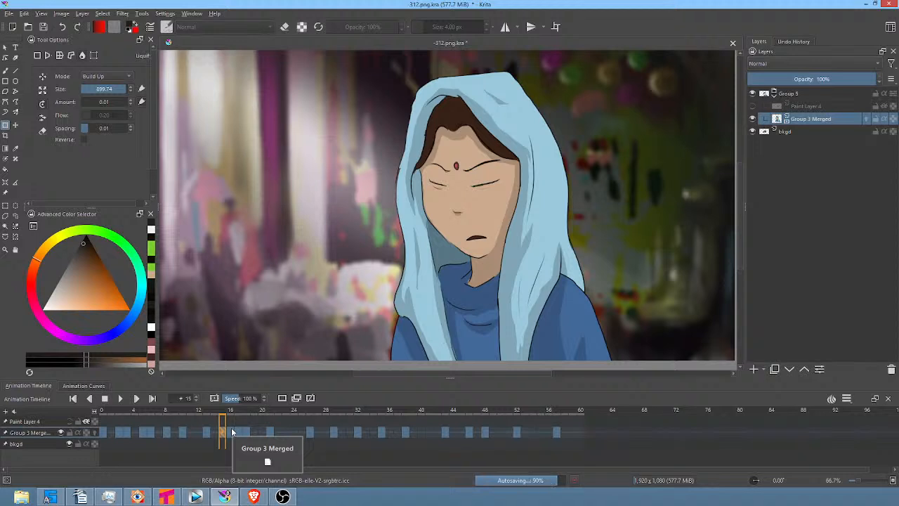
{"action": "left_click", "coordinate": [230, 429]}
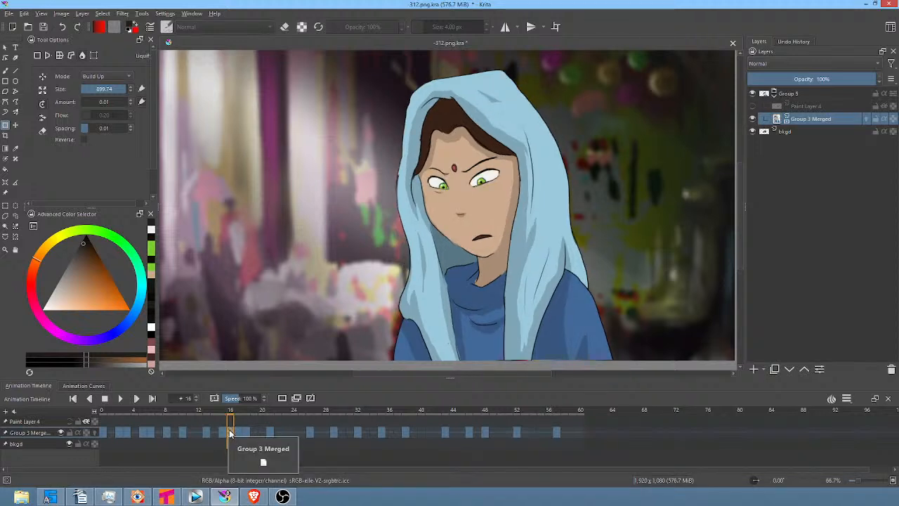
{"action": "left_click", "coordinate": [225, 433]}
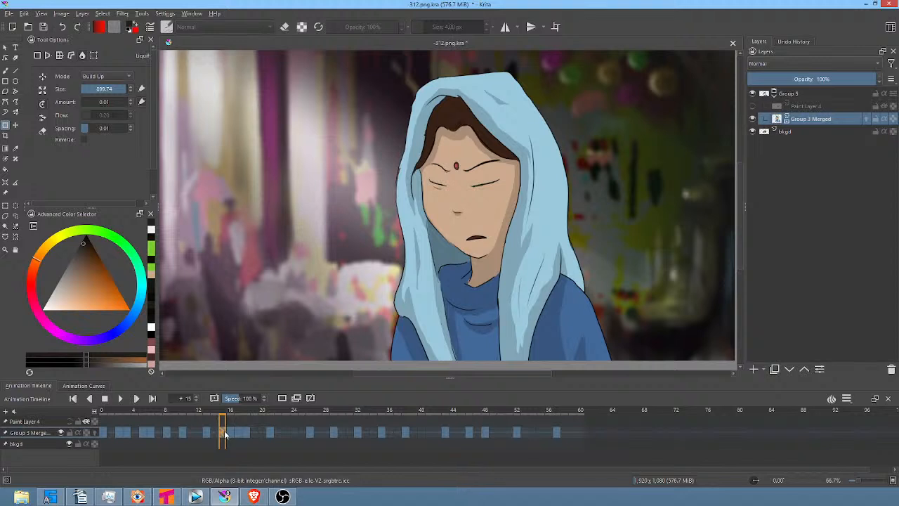
{"action": "left_click", "coordinate": [228, 433]}
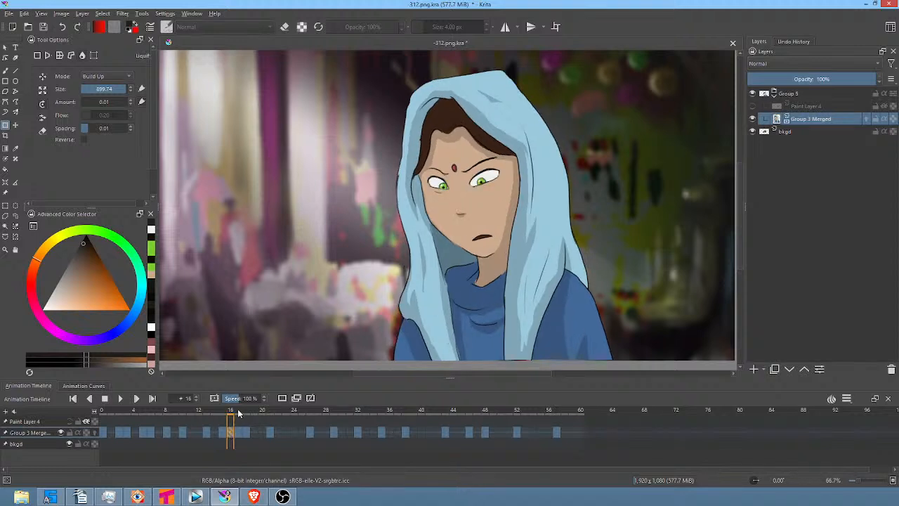
{"action": "mouse_move", "coordinate": [237, 411]}
{"action": "left_mouse_down"}
{"action": "mouse_move", "coordinate": [215, 411]}
{"action": "mouse_move", "coordinate": [229, 411]}
{"action": "left_mouse_up"}
Step ahead to frame 17 and save the file
{"action": "left_click", "coordinate": [44, 27]}
{"action": "left_click", "coordinate": [236, 414]}
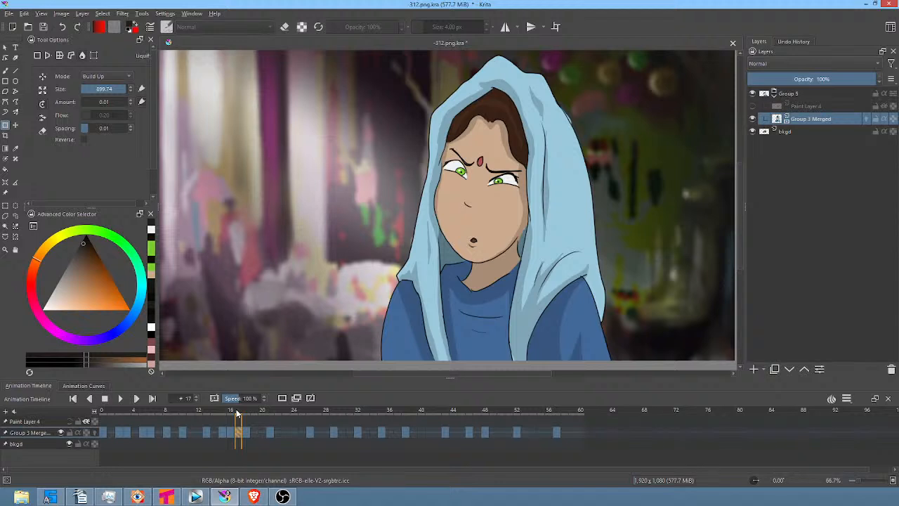
{"action": "left_click", "coordinate": [44, 28]}
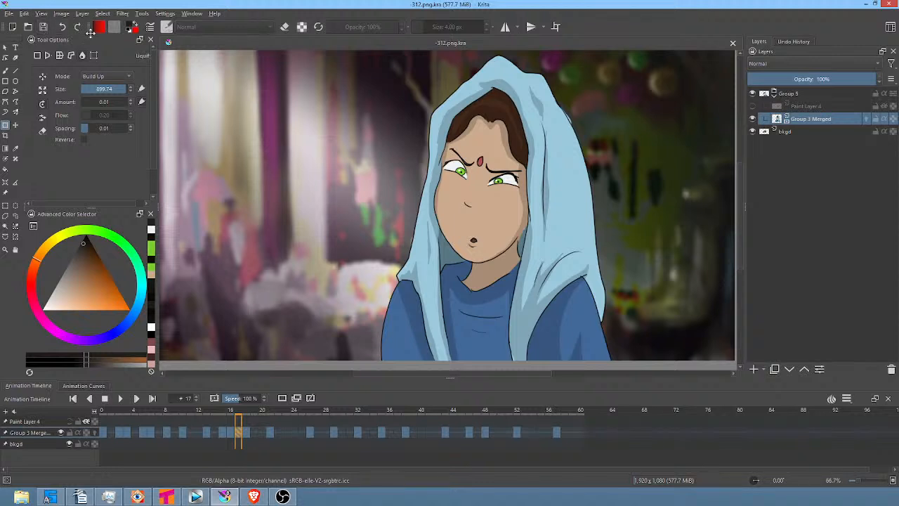
Play frames 11 to 23 to examine the blink, the head tilt and the change to the grin
{"action": "left_click_drag", "start_coordinate": [245, 412], "coordinate": [192, 415]}
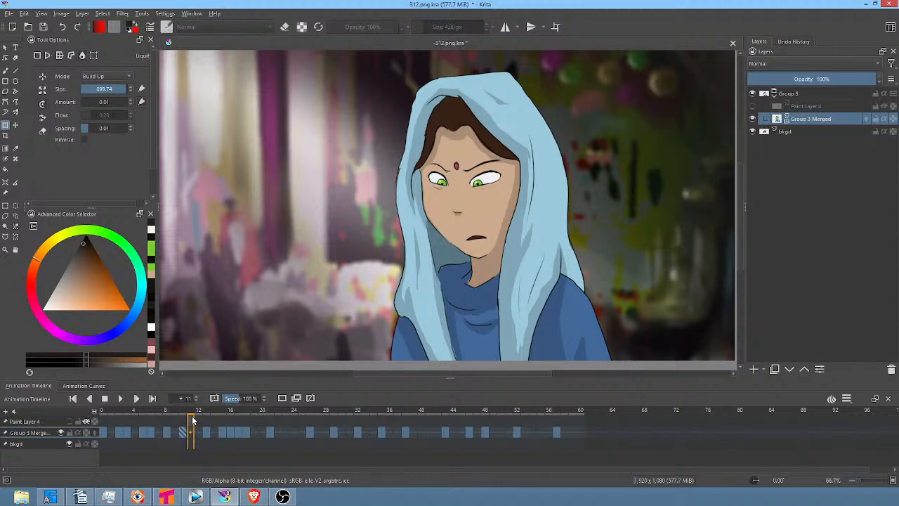
{"action": "left_click_drag", "start_coordinate": [282, 420], "coordinate": [201, 415]}
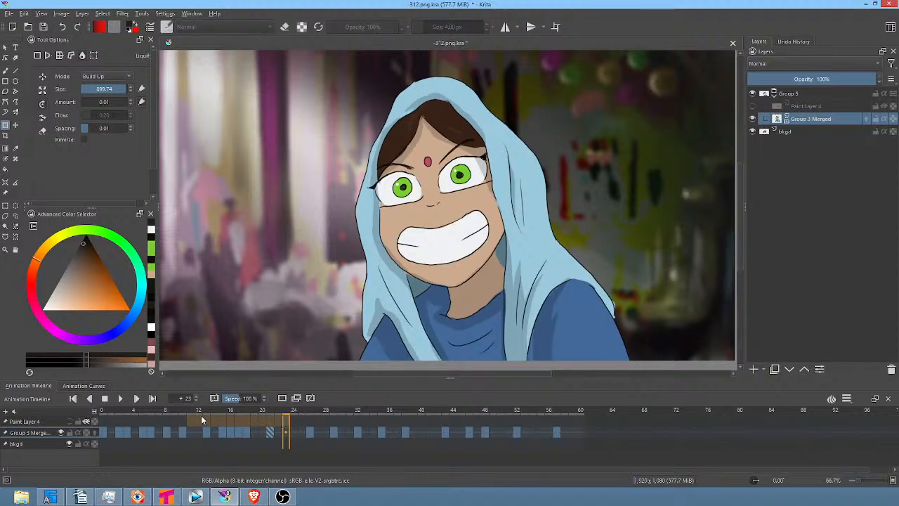
{"action": "key", "text": "space"}
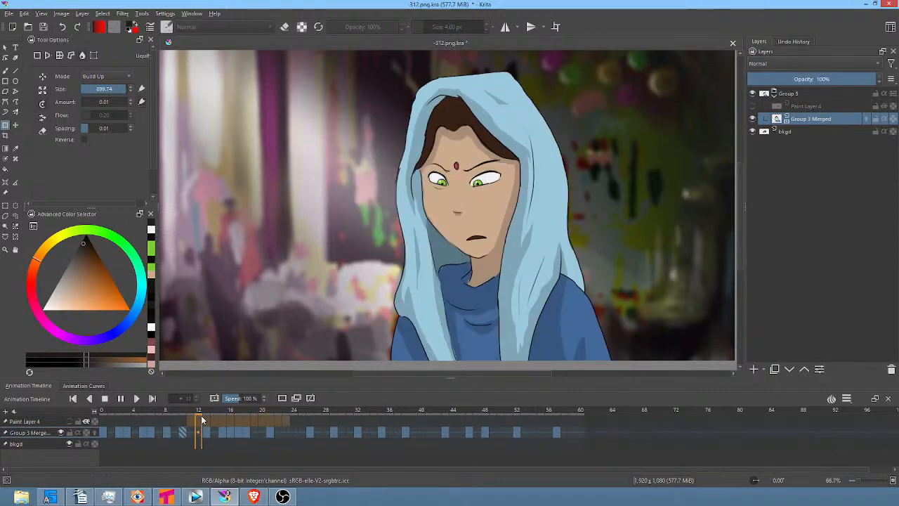
Shift the keyframes from frame 17 onward five frames later so they start at frame 22
{"action": "left_click", "coordinate": [232, 432]}
{"action": "left_click", "coordinate": [239, 432]}
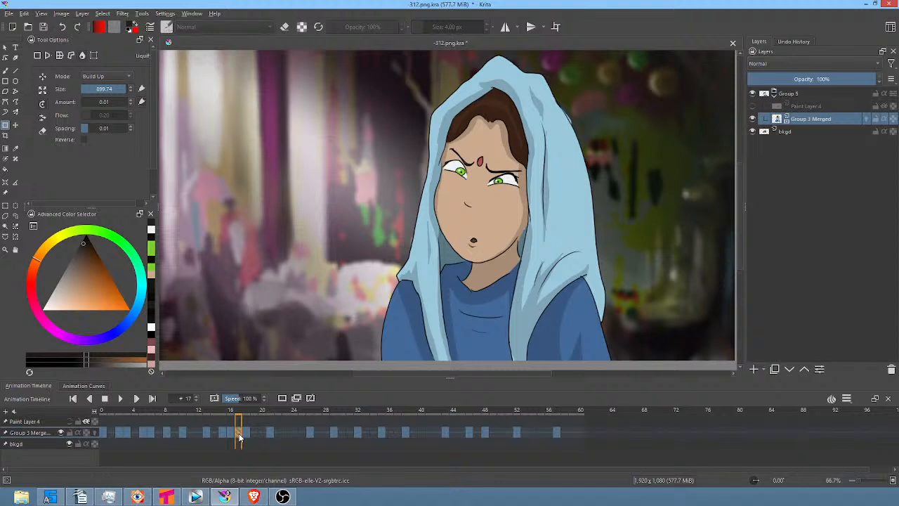
{"action": "left_click_drag", "start_coordinate": [239, 430], "coordinate": [281, 434]}
Try to tilt the woman's head further at frame 16 with Liquify rotation, comparing it with frame 15
{"action": "left_click", "coordinate": [234, 432]}
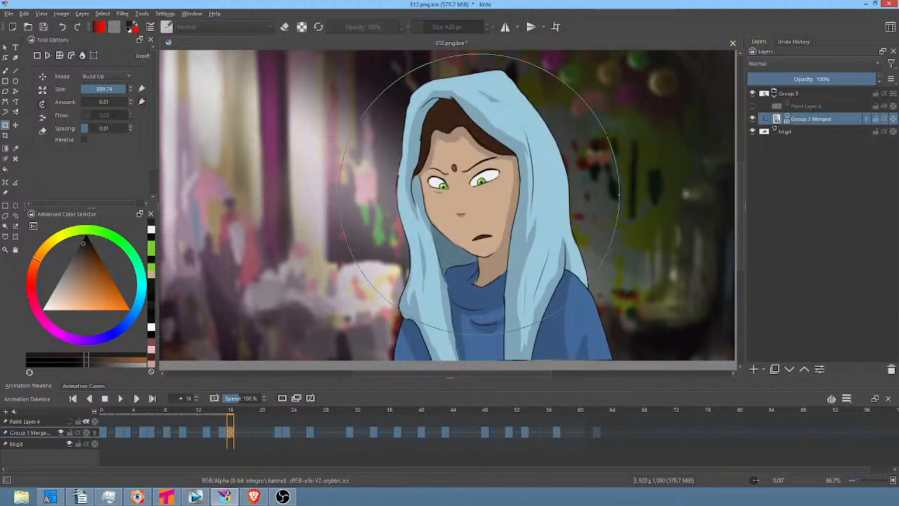
{"action": "left_click", "coordinate": [479, 195]}
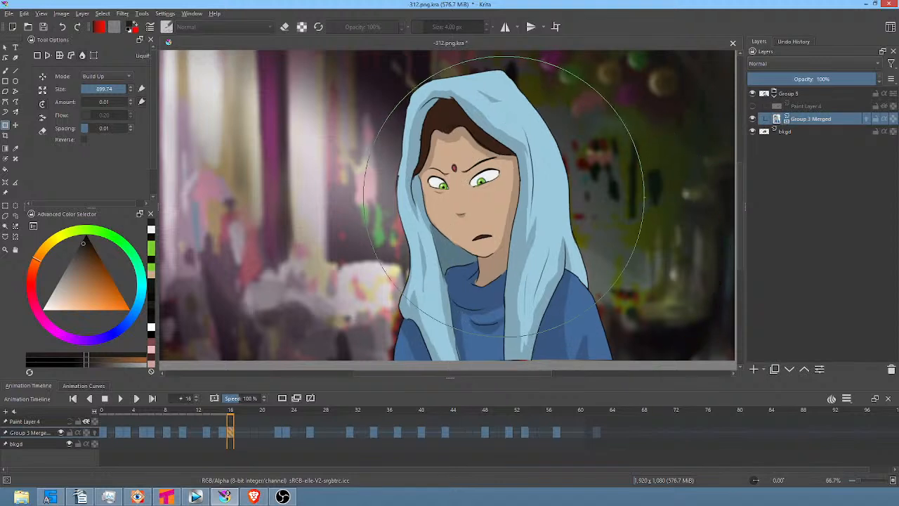
{"action": "left_click", "coordinate": [236, 429]}
{"action": "left_click", "coordinate": [224, 436]}
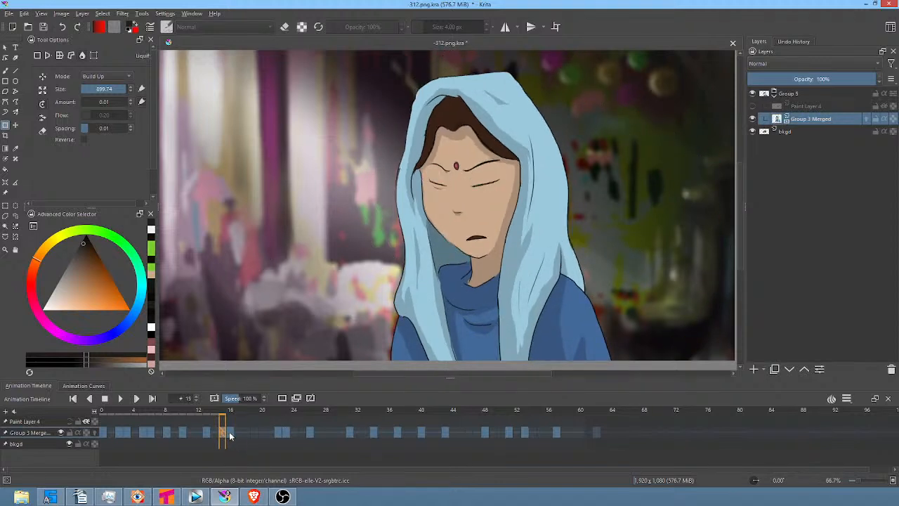
{"action": "left_click", "coordinate": [228, 437]}
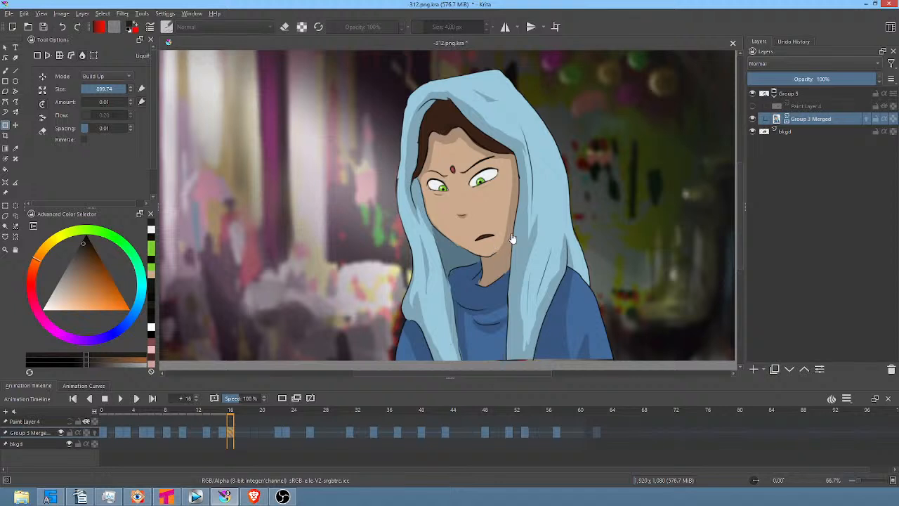
{"action": "left_click", "coordinate": [495, 218]}
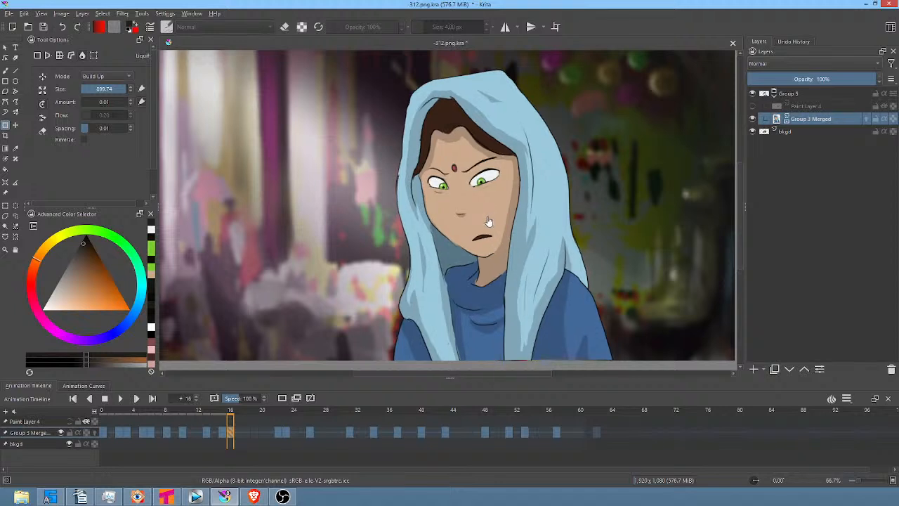
Duplicate the frame 16 drawing at frame 17 and compare the two frames
{"action": "left_click", "coordinate": [236, 433]}
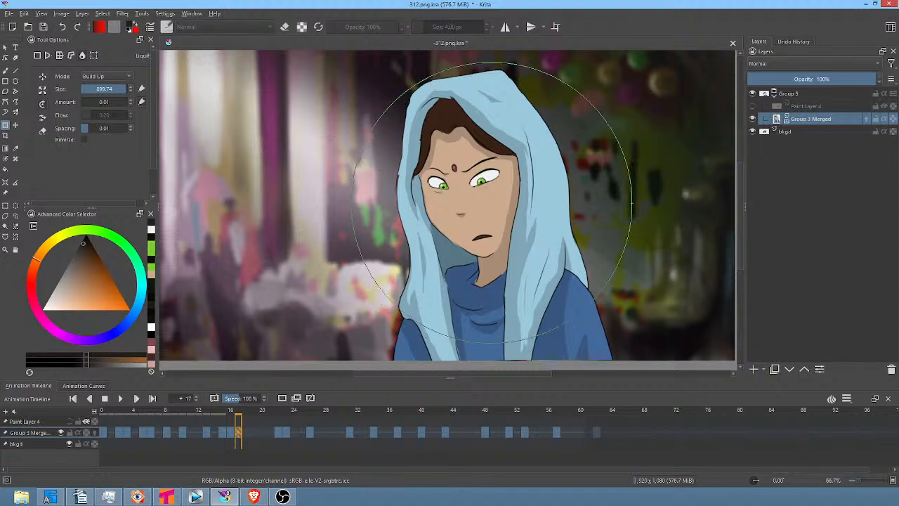
{"action": "left_click", "coordinate": [229, 434]}
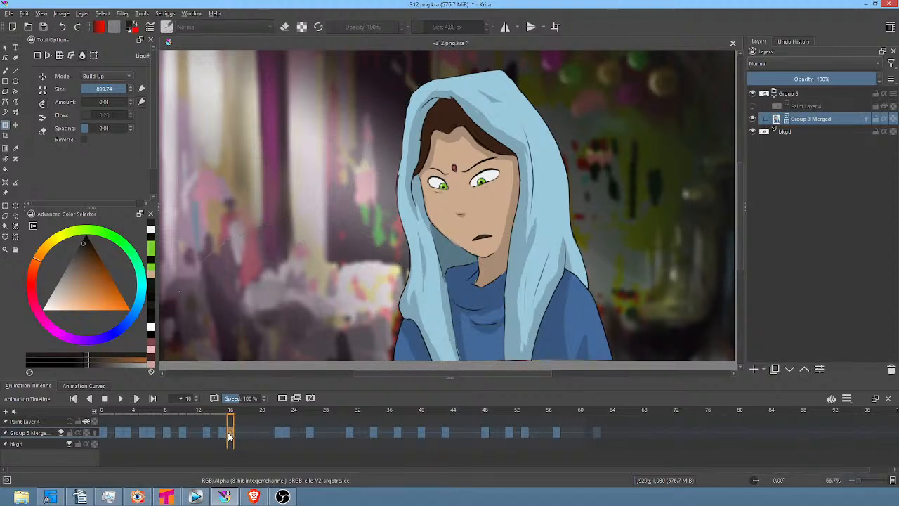
{"action": "left_click", "coordinate": [238, 434]}
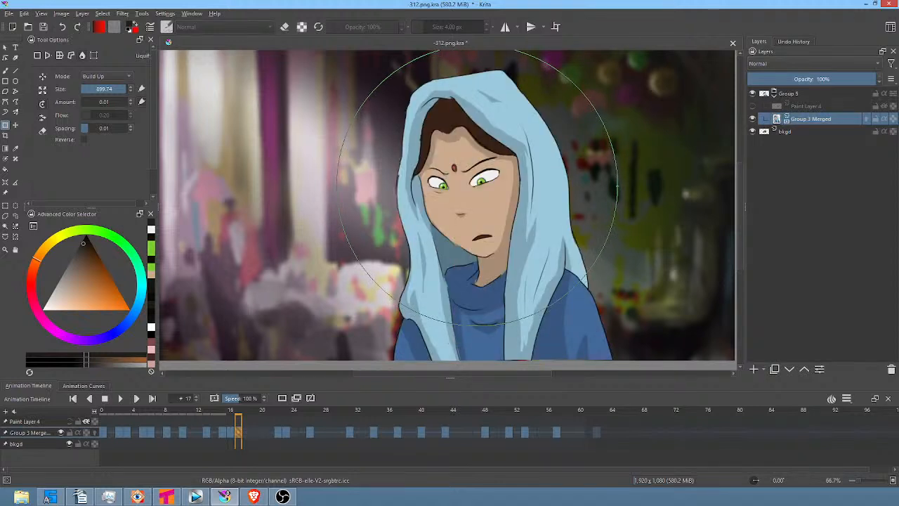
Tilt the woman's head slightly further at frame 17 with Liquify rotation and save the file
{"action": "left_click_drag", "start_coordinate": [478, 184], "coordinate": [478, 186]}
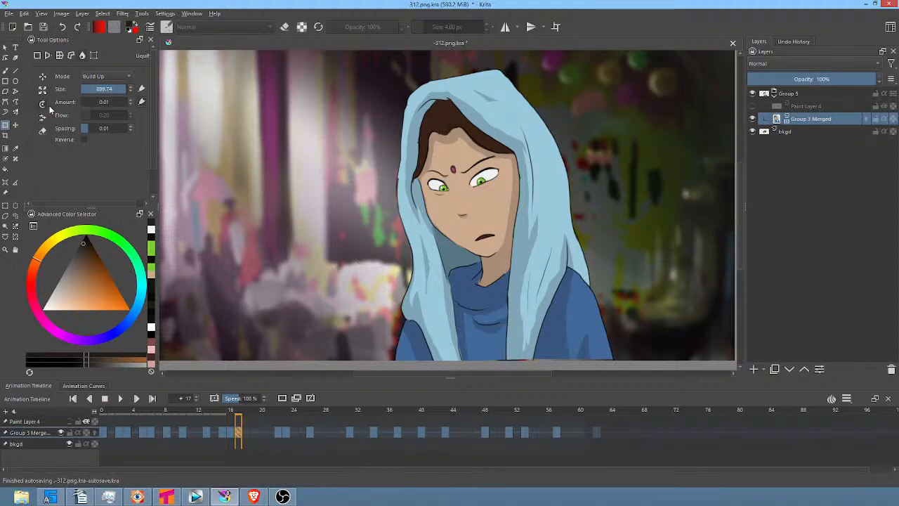
{"action": "left_click", "coordinate": [45, 27]}
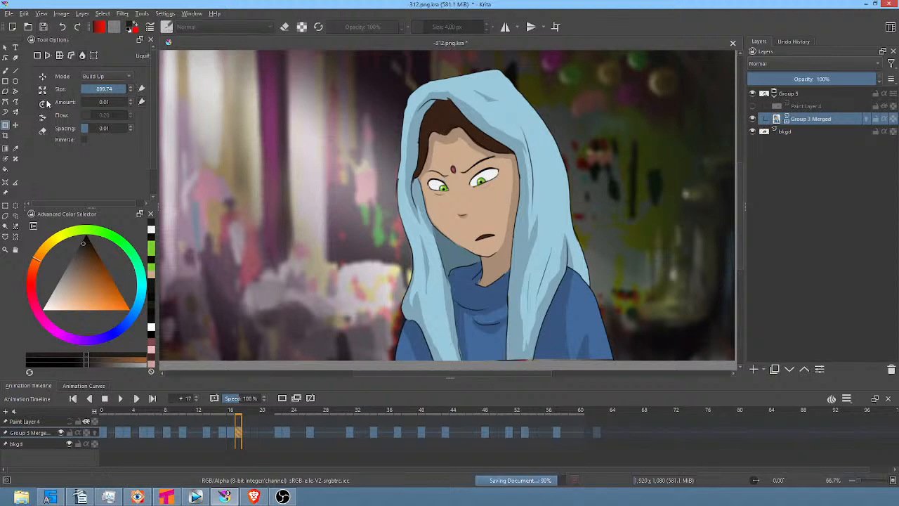
Try a strong Liquify rotation that swirls the woman's head and hood at frame 17
{"action": "left_click", "coordinate": [484, 204]}
{"action": "mouse_move", "coordinate": [484, 190]}
{"action": "left_mouse_down"}
{"action": "mouse_move", "coordinate": [484, 231]}
{"action": "mouse_move", "coordinate": [475, 198]}
{"action": "mouse_move", "coordinate": [483, 206]}
{"action": "left_mouse_up"}
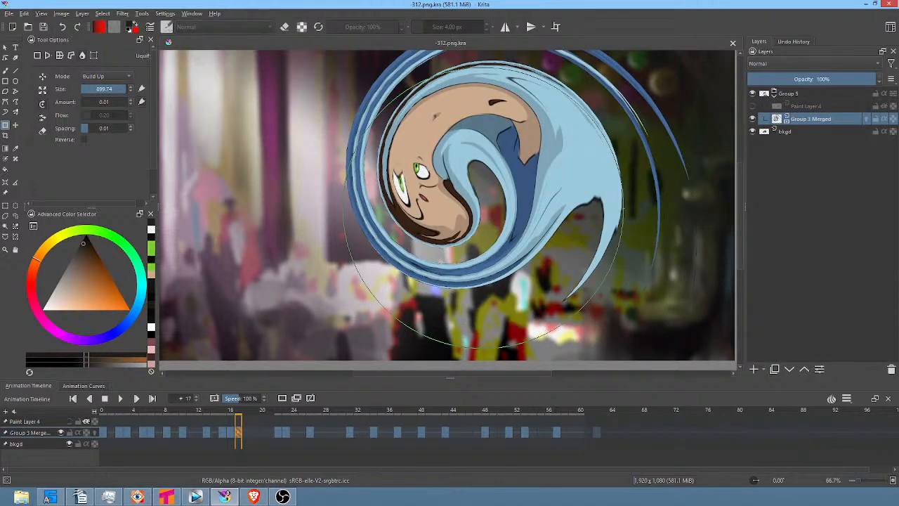
{"action": "key", "text": "Escape"}
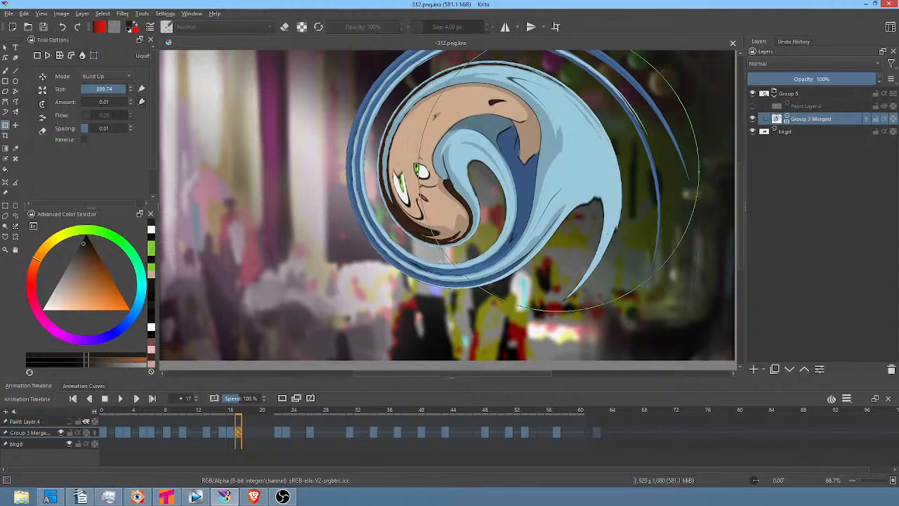
Undo the liquify twirl distortions on the veiled character at frame 17
{"action": "key", "text": "ctrl+z"}
{"action": "key", "text": "ctrl+z"}
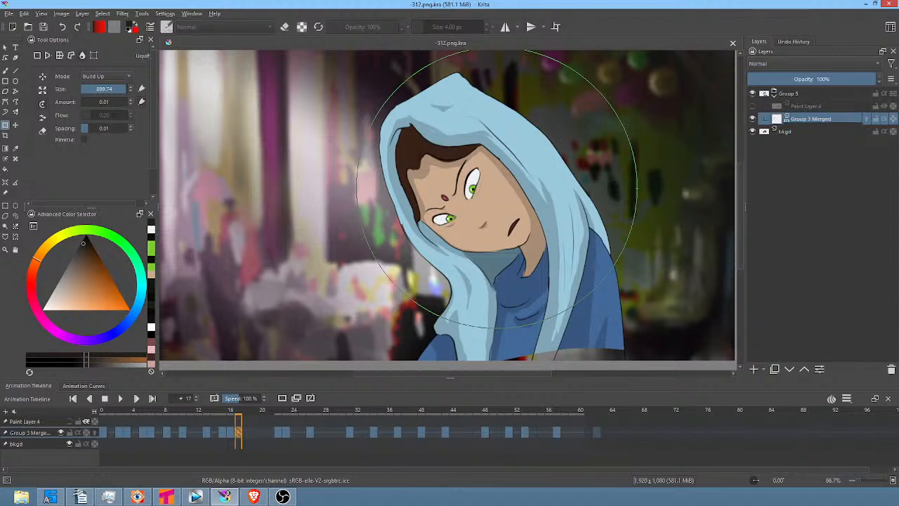
{"action": "key", "text": "ctrl+z"}
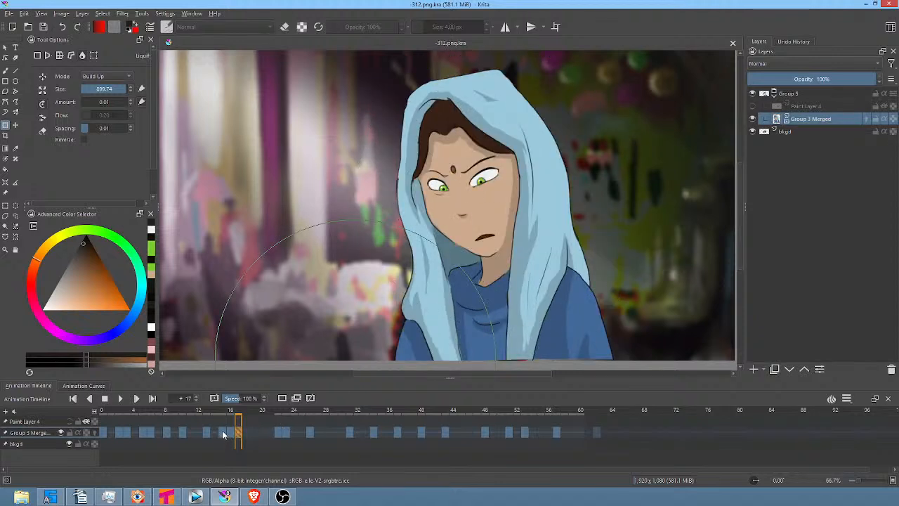
Compare the character's pose across frames 15 to 17 and play the animation from frame 13 to check the motion
{"action": "left_click", "coordinate": [223, 436]}
{"action": "left_click", "coordinate": [232, 436]}
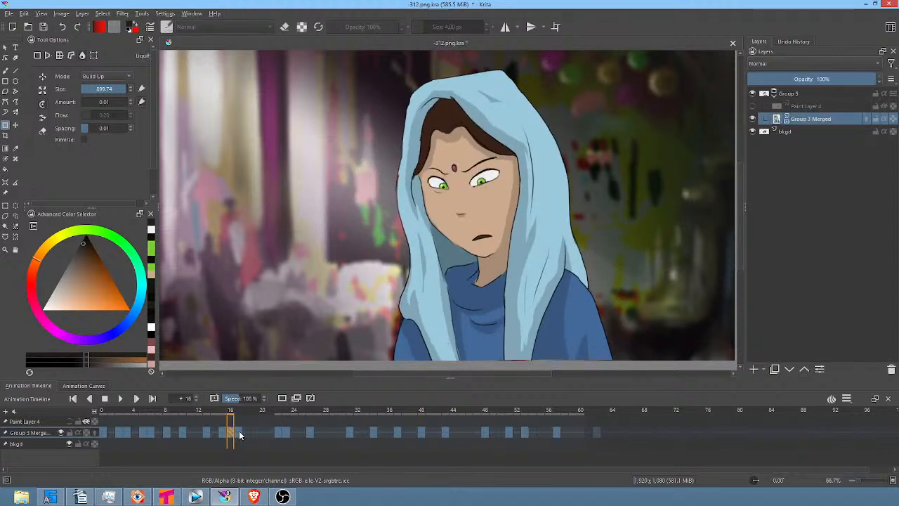
{"action": "left_click", "coordinate": [239, 431]}
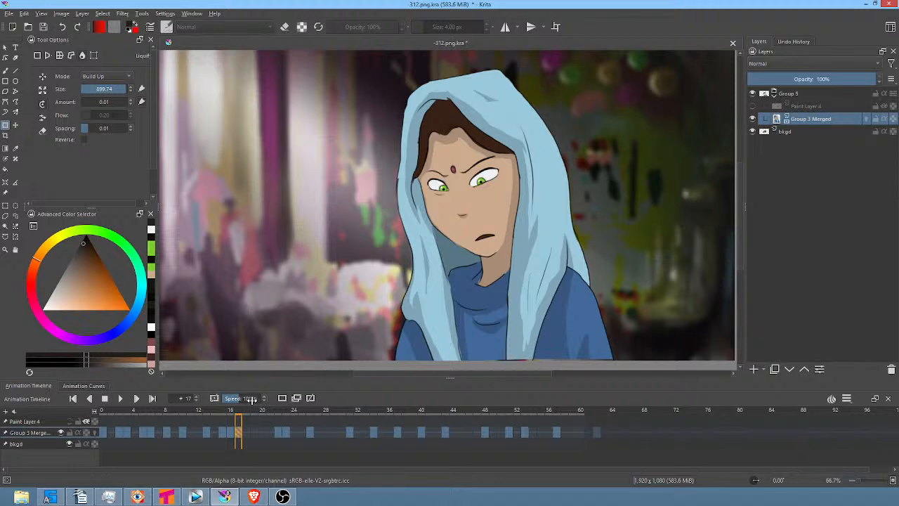
{"action": "left_click", "coordinate": [204, 413]}
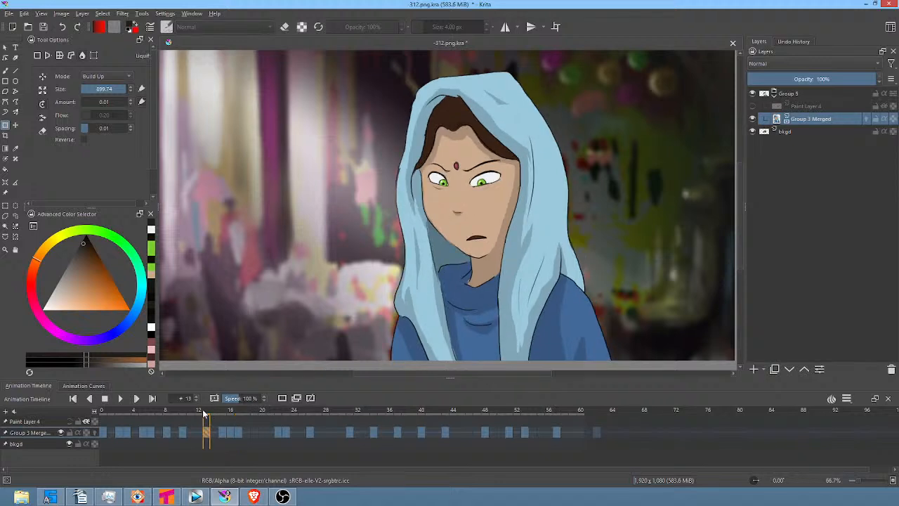
{"action": "key", "text": "space"}
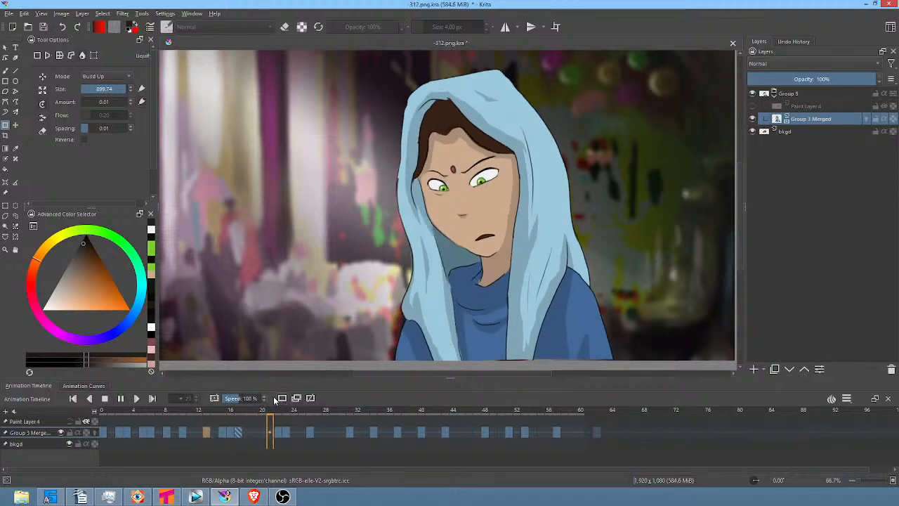
{"action": "key", "text": "space"}
{"action": "left_click", "coordinate": [179, 409]}
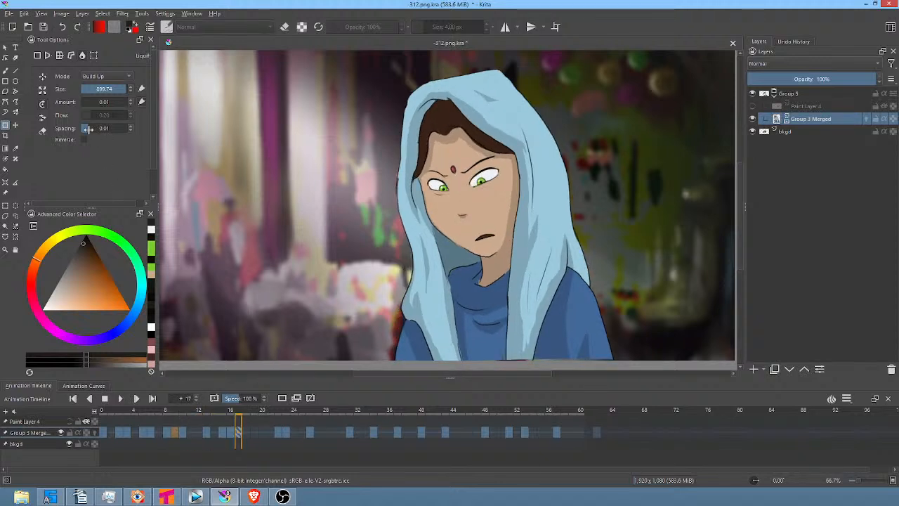
Nudge the character's shoulder and veil edge outward on frame 17 using Liquify Move with a brush size of about 409
{"action": "left_click", "coordinate": [42, 76]}
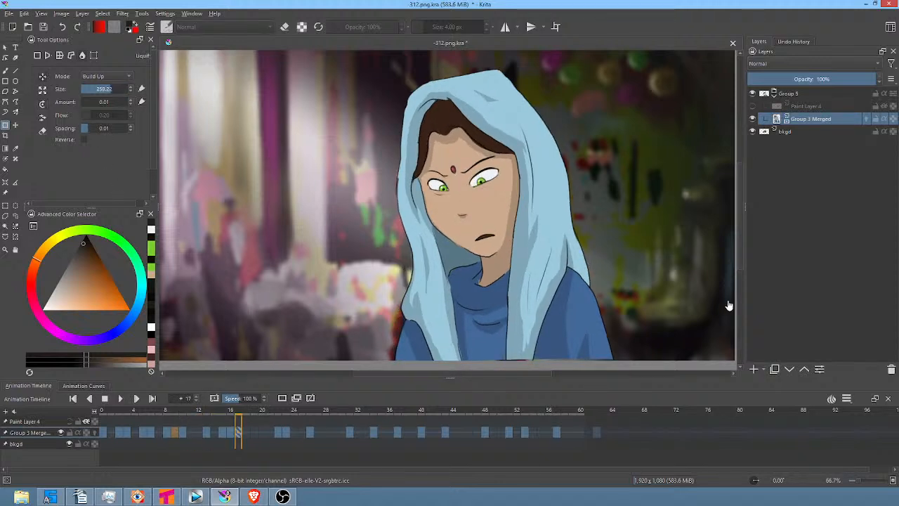
{"action": "left_click", "coordinate": [559, 297]}
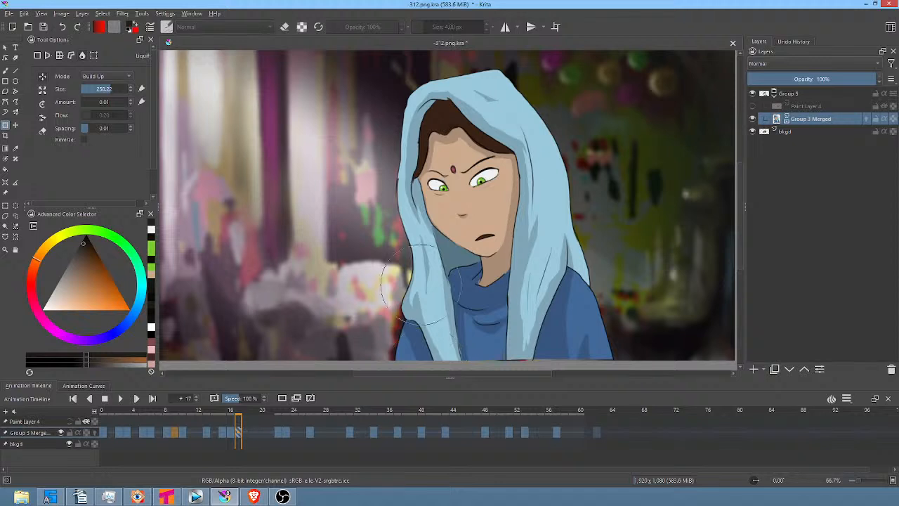
{"action": "left_click_drag", "start_coordinate": [565, 260], "coordinate": [615, 260], "text": "shift"}
{"action": "key", "text": "Left"}
{"action": "key", "text": "Left"}
{"action": "key", "text": "Right"}
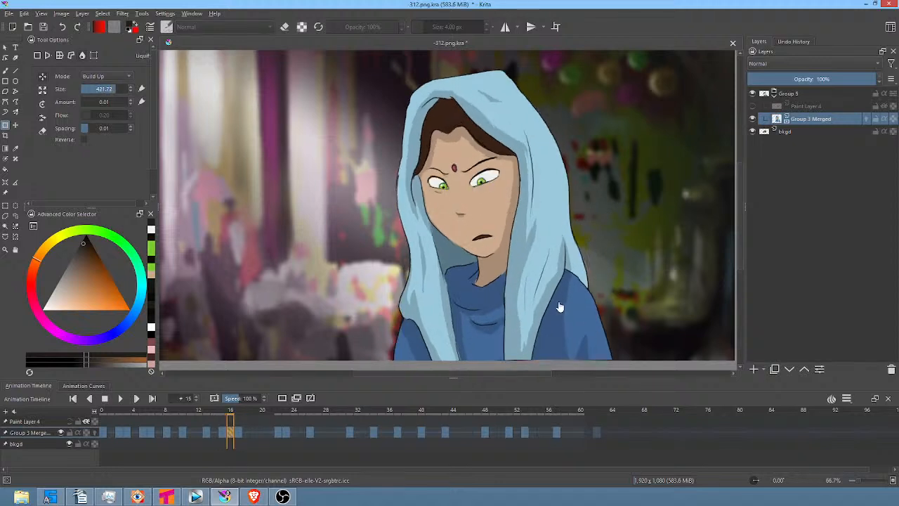
{"action": "left_click", "coordinate": [581, 295]}
{"action": "mouse_move", "coordinate": [580, 295]}
{"action": "left_mouse_down", "text": "shift"}
{"action": "mouse_move", "coordinate": [529, 295]}
{"action": "mouse_move", "coordinate": [628, 291]}
{"action": "mouse_move", "coordinate": [524, 291]}
{"action": "left_mouse_up", "text": "shift"}
{"action": "key", "text": "."}
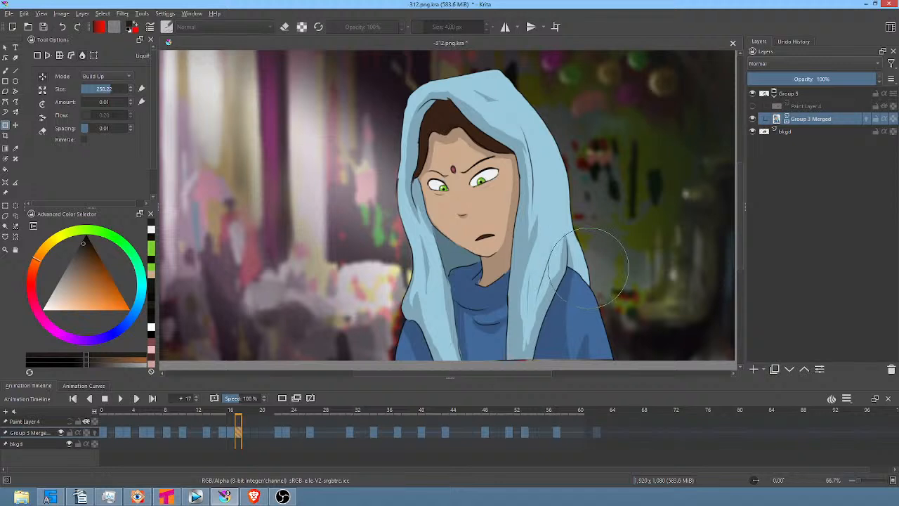
{"action": "left_click_drag", "start_coordinate": [588, 270], "coordinate": [635, 283], "text": "shift"}
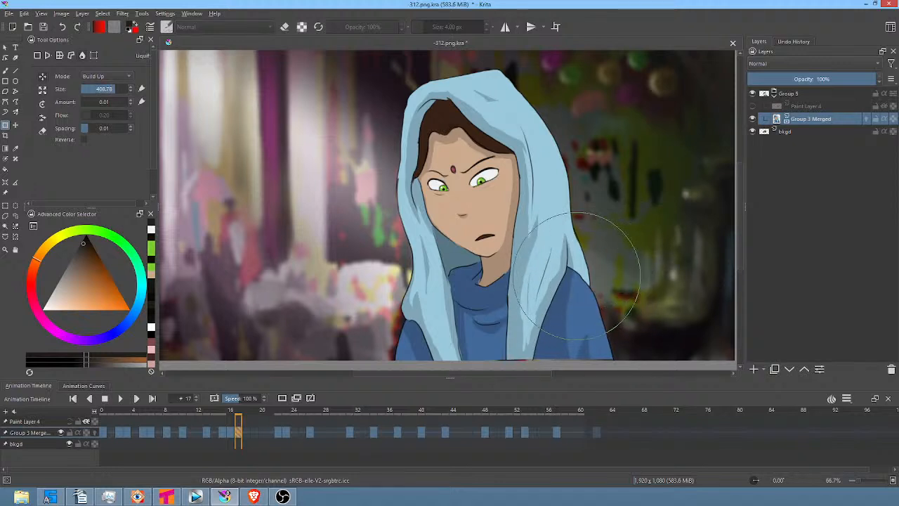
{"action": "left_click_drag", "start_coordinate": [581, 275], "coordinate": [590, 281]}
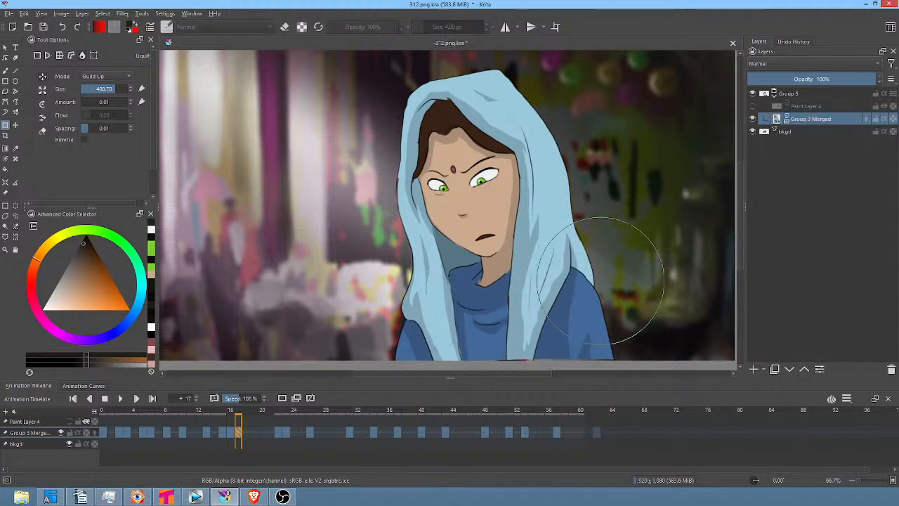
Compare frame 17 with frames 15 and 16, push its shoulder further outward and adjust the veil's lower edge with Liquify Move
{"action": "left_click", "coordinate": [233, 434]}
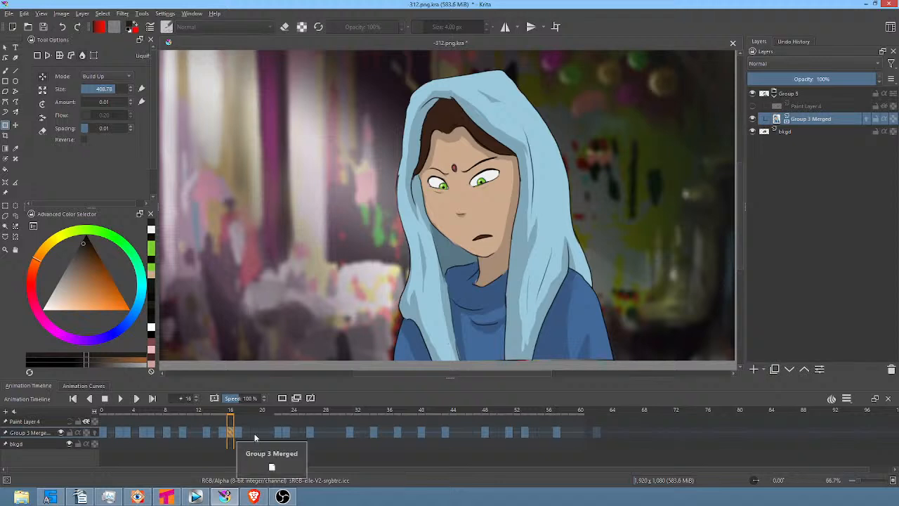
{"action": "left_click", "coordinate": [223, 435]}
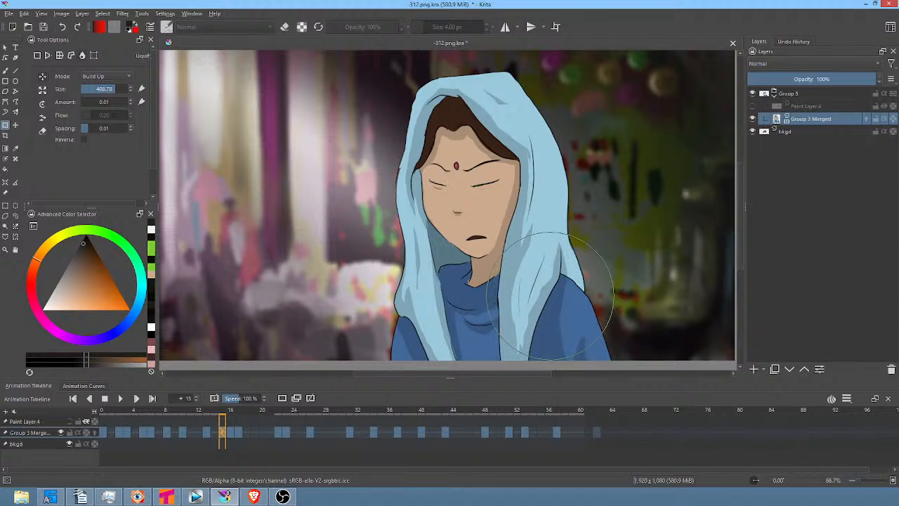
{"action": "key", "text": "period"}
{"action": "key", "text": "period"}
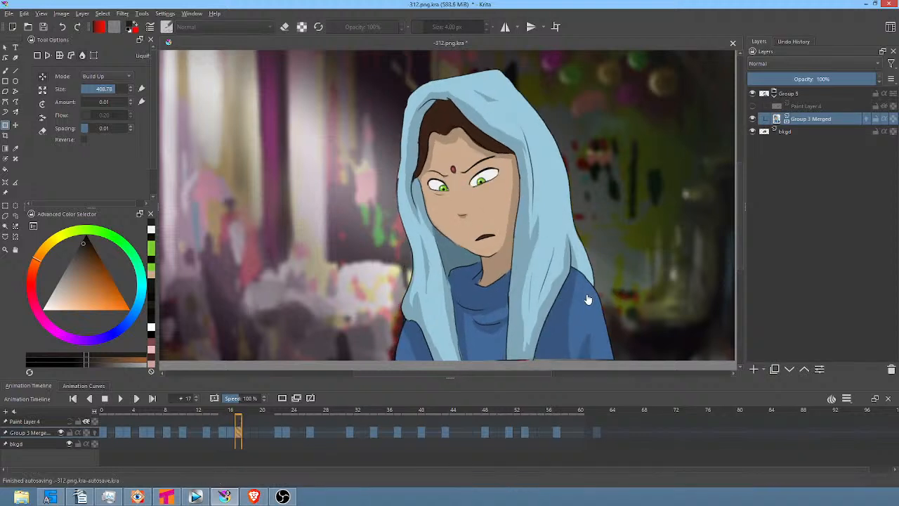
{"action": "left_click_drag", "start_coordinate": [601, 287], "coordinate": [607, 286]}
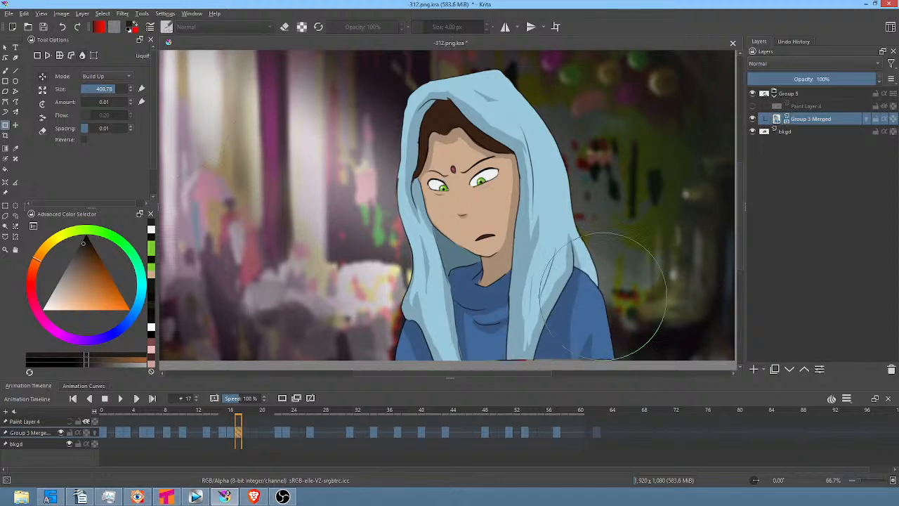
{"action": "left_click_drag", "start_coordinate": [519, 359], "coordinate": [516, 358]}
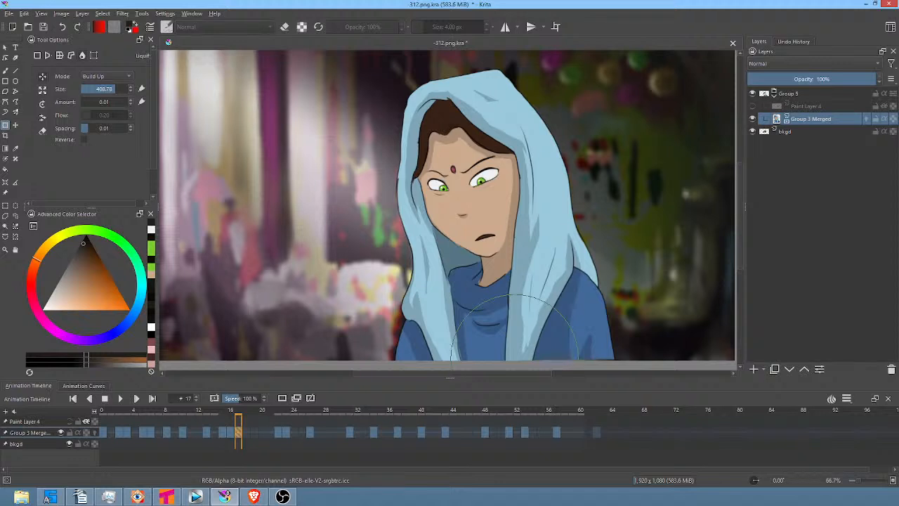
Nudge the lower edge of the veil and sleeve on frame 16 with small Liquify Move strokes
{"action": "key", "text": "Left"}
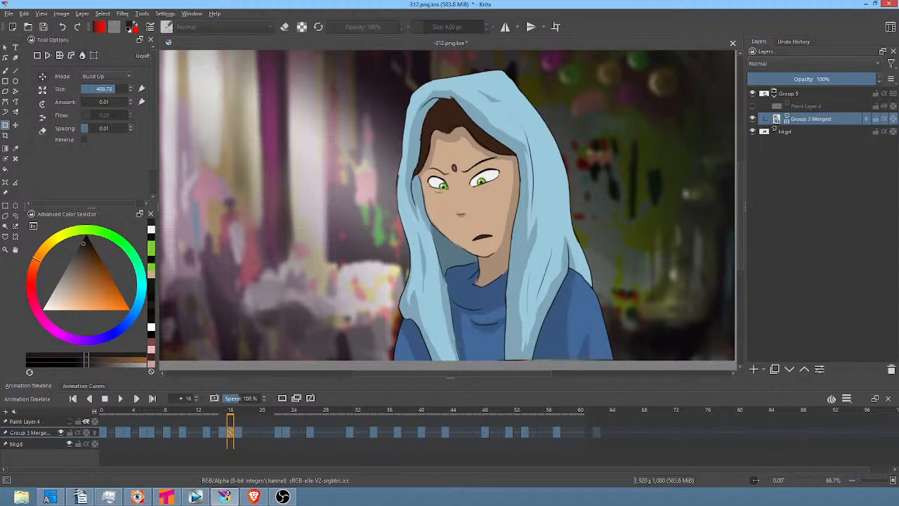
{"action": "left_click_drag", "start_coordinate": [512, 361], "coordinate": [514, 361]}
{"action": "left_click_drag", "start_coordinate": [579, 361], "coordinate": [583, 362]}
{"action": "key", "text": "Left"}
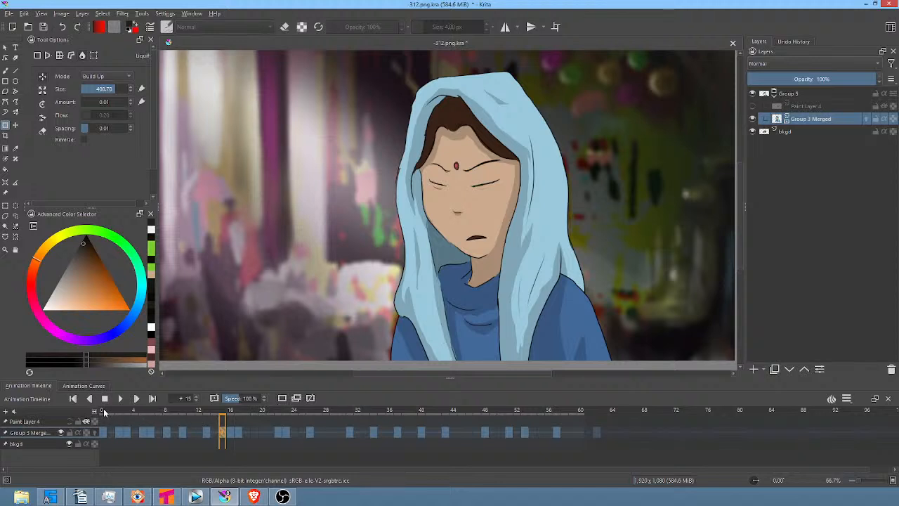
Scrub the timeline from frame 0 to frame 21 to review the head movement
{"action": "left_click_drag", "start_coordinate": [103, 413], "coordinate": [262, 423]}
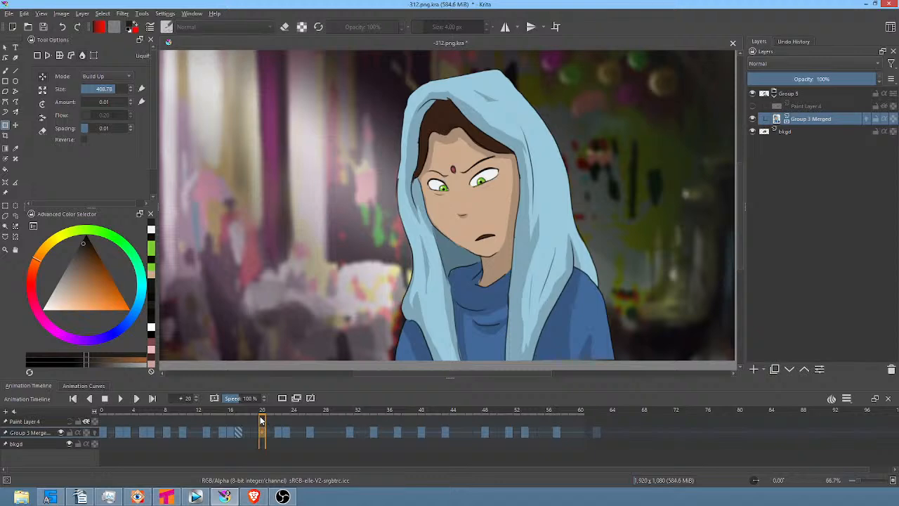
{"action": "left_click_drag", "start_coordinate": [227, 413], "coordinate": [269, 422]}
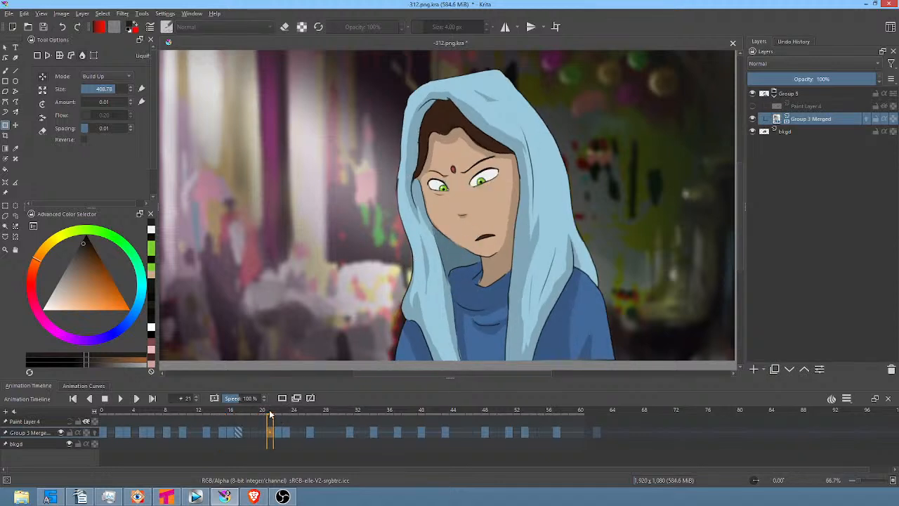
{"action": "left_click_drag", "start_coordinate": [270, 414], "coordinate": [273, 416]}
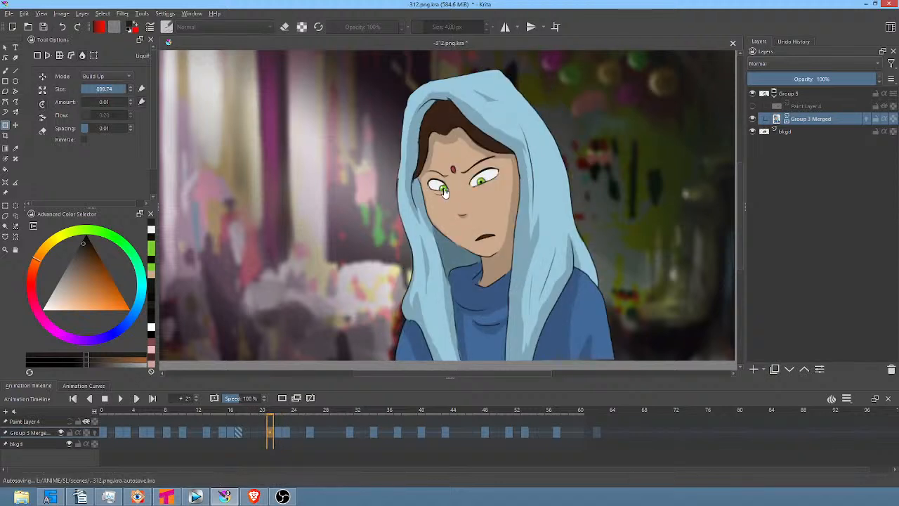
Tilt the character's head and veil on frame 21 using Liquify Rotate with Reverse enabled and a very large brush
{"action": "left_click", "coordinate": [84, 139]}
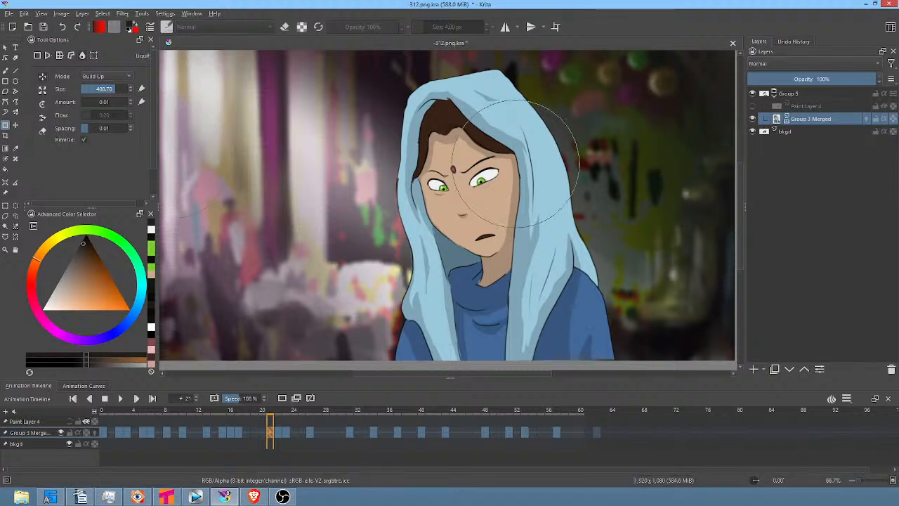
{"action": "left_click_drag", "start_coordinate": [488, 188], "coordinate": [660, 188], "text": "shift"}
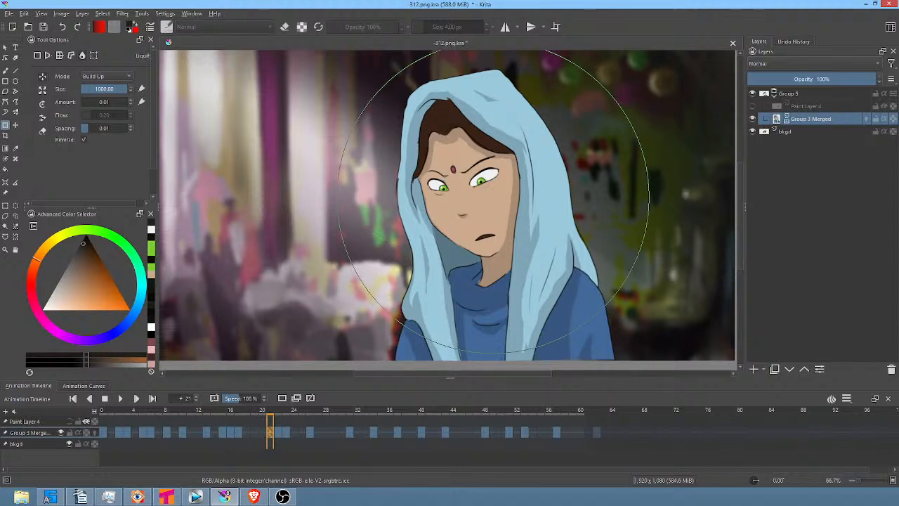
{"action": "mouse_move", "coordinate": [493, 196]}
{"action": "left_mouse_down"}
{"action": "mouse_move", "coordinate": [496, 186]}
{"action": "mouse_move", "coordinate": [517, 184]}
{"action": "mouse_move", "coordinate": [495, 190]}
{"action": "mouse_move", "coordinate": [509, 179]}
{"action": "mouse_move", "coordinate": [552, 175]}
{"action": "mouse_move", "coordinate": [488, 166]}
{"action": "left_mouse_up"}
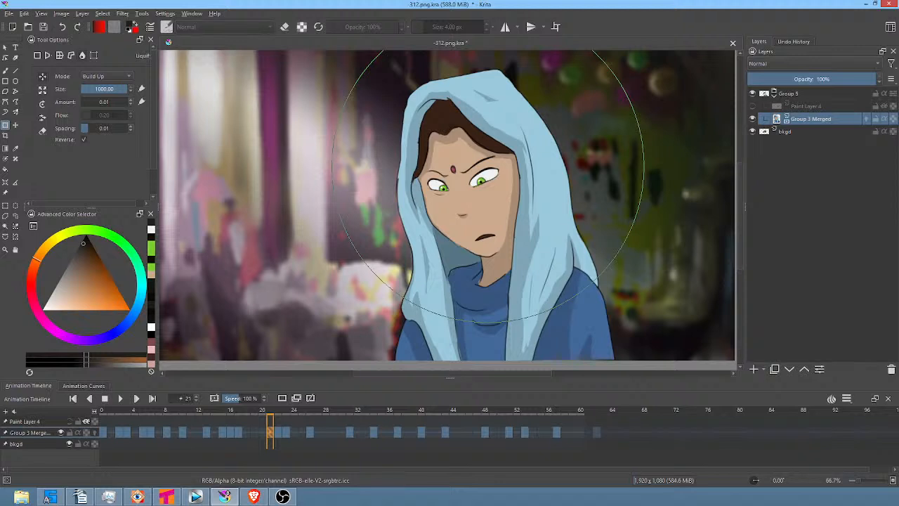
{"action": "left_click", "coordinate": [42, 105]}
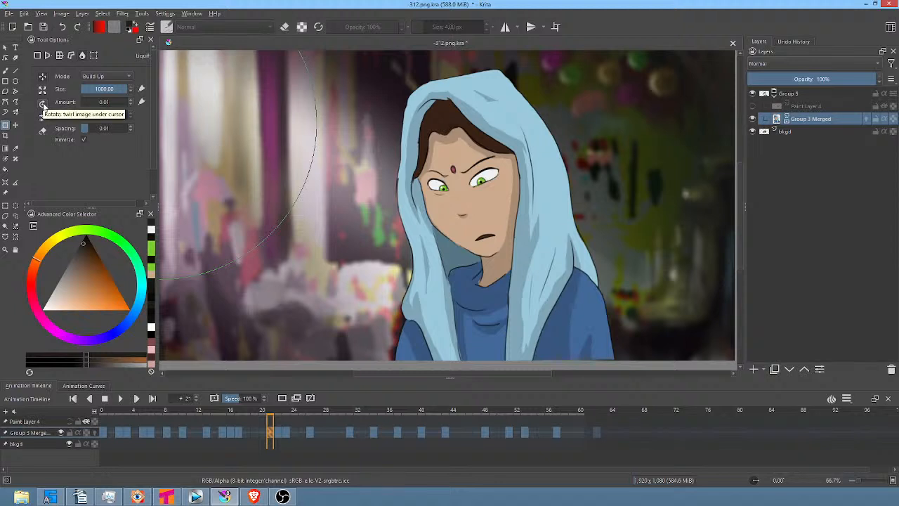
{"action": "left_click", "coordinate": [43, 104]}
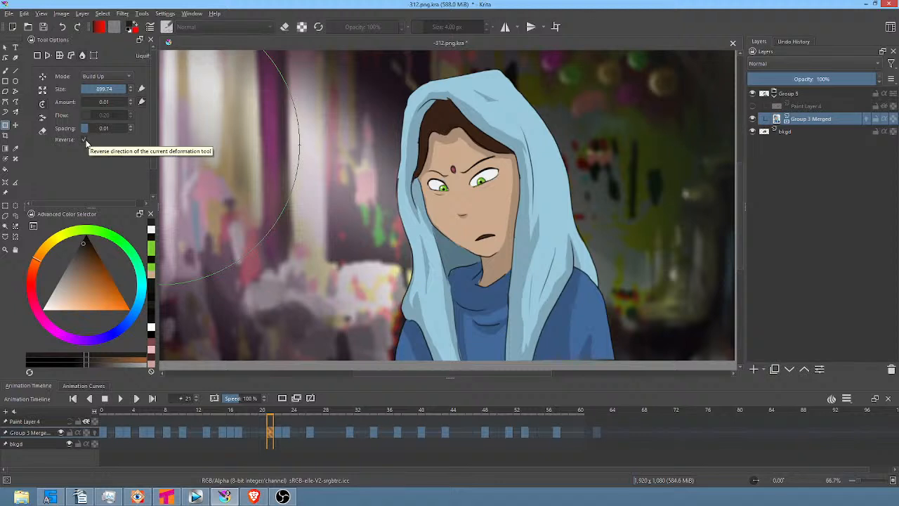
{"action": "left_click", "coordinate": [43, 77]}
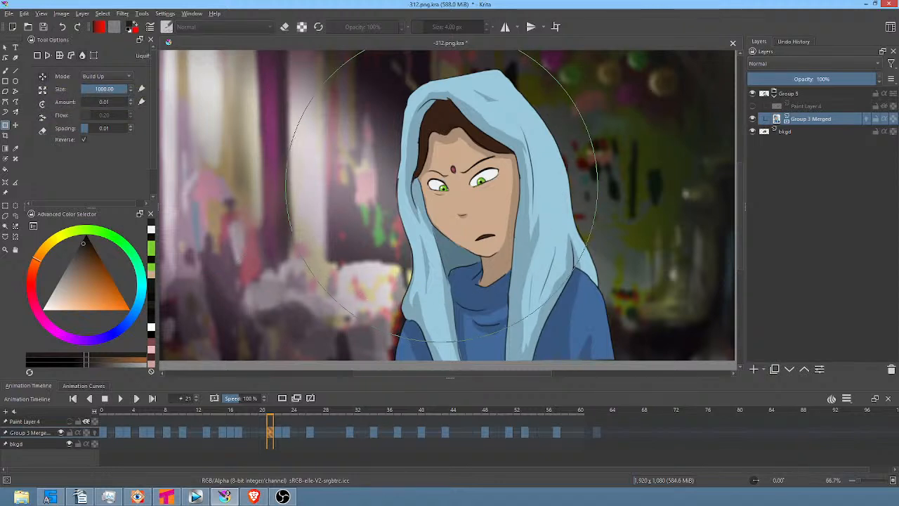
{"action": "left_click", "coordinate": [42, 104]}
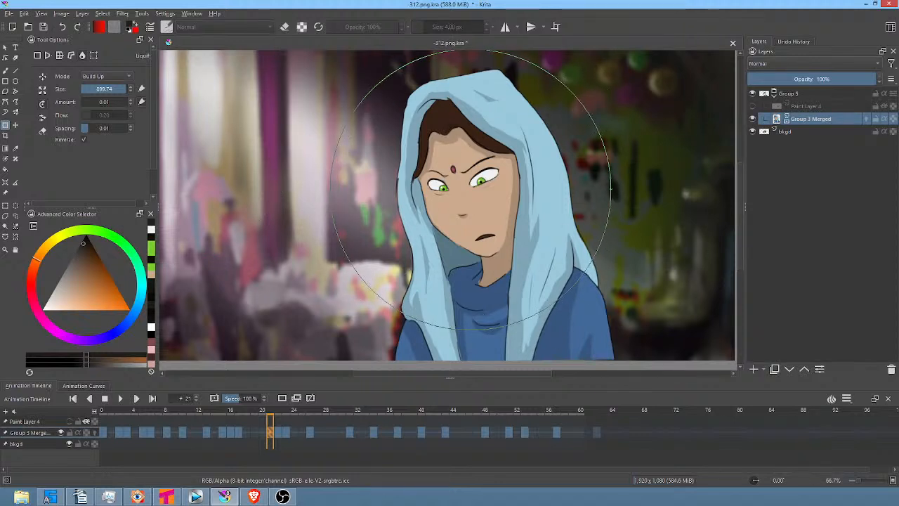
{"action": "mouse_move", "coordinate": [474, 190]}
{"action": "left_mouse_down"}
{"action": "mouse_move", "coordinate": [505, 189]}
{"action": "mouse_move", "coordinate": [481, 197]}
{"action": "left_mouse_up"}
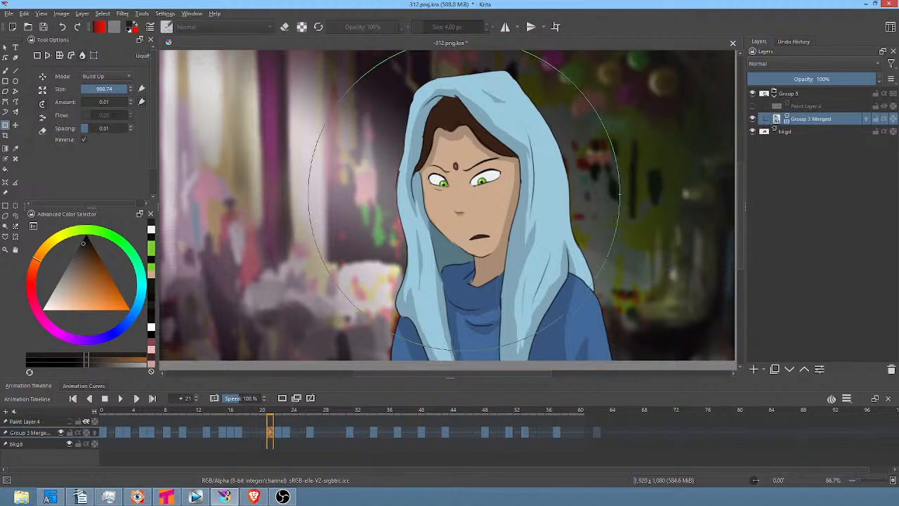
Try a further liquify stroke beside the veil on frame 21 and undo the distortion
{"action": "left_click", "coordinate": [84, 140]}
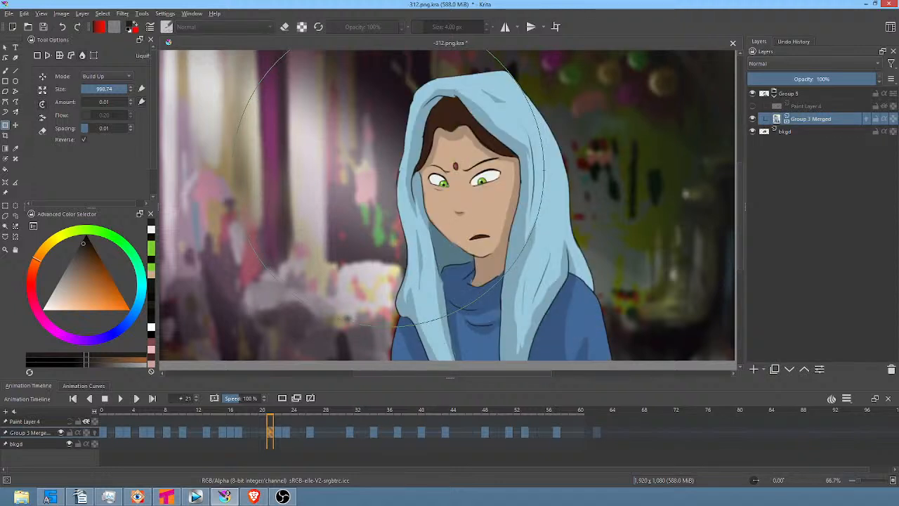
{"action": "left_click_drag", "start_coordinate": [389, 182], "coordinate": [389, 185]}
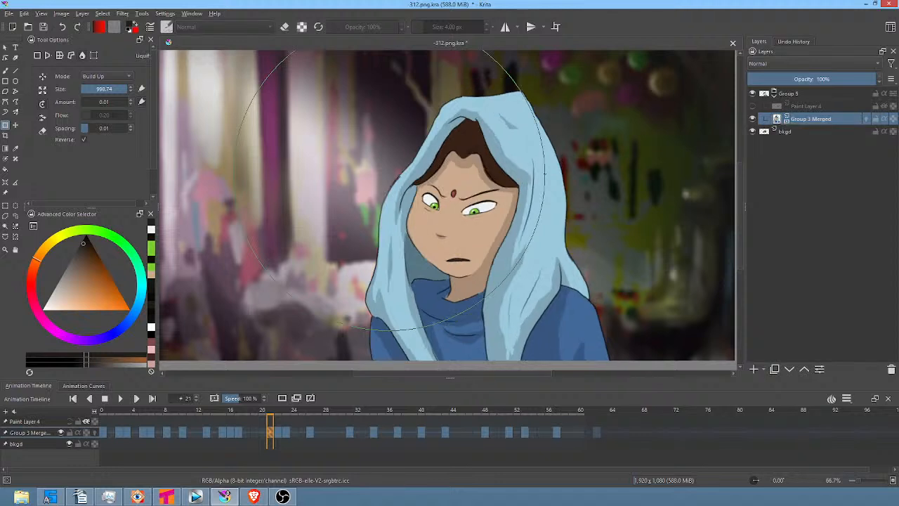
{"action": "key", "text": "ctrl+z"}
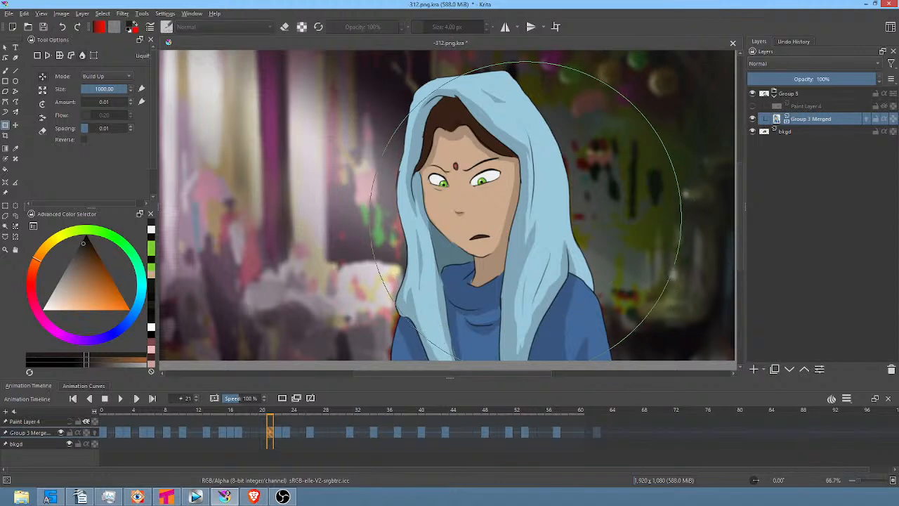
Reduce the Liquify brush size to 542.50 and save the document
{"action": "left_click_drag", "start_coordinate": [480, 209], "coordinate": [337, 209]}
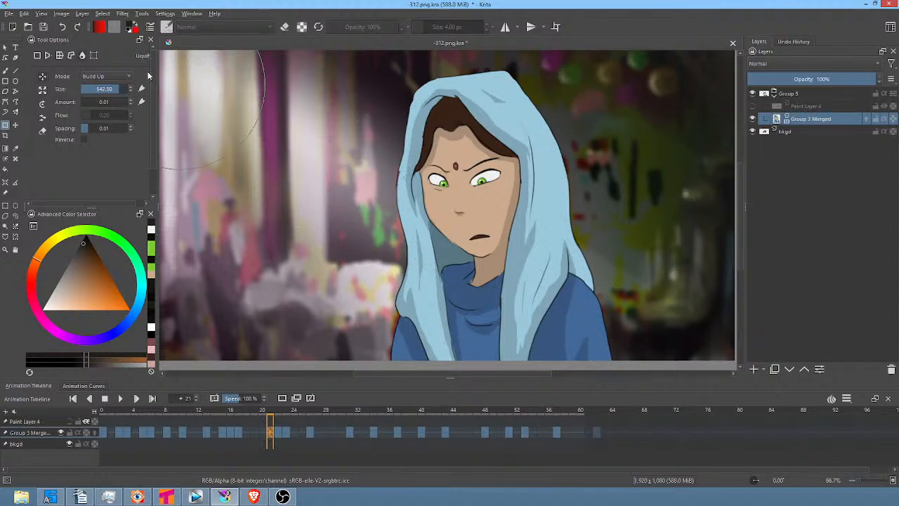
{"action": "left_click", "coordinate": [44, 28]}
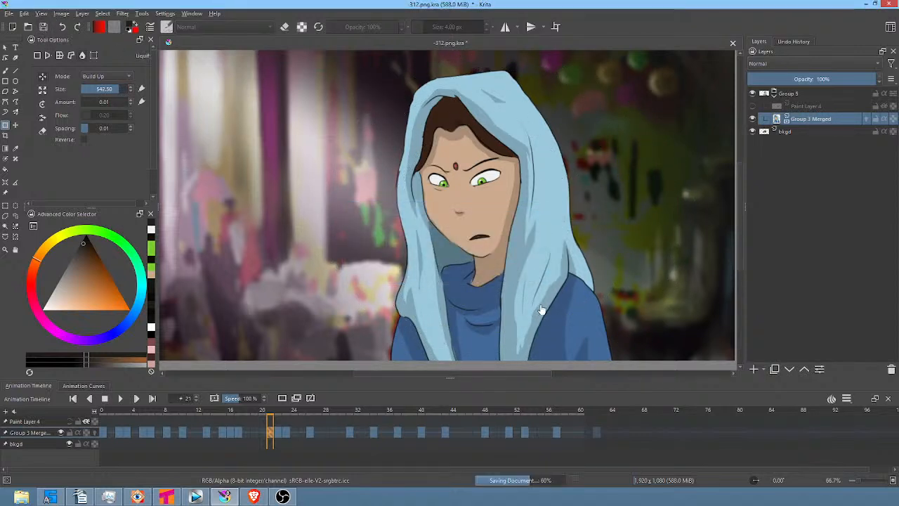
Play the animation from frame 15 twice and scrub on to frame 25 to review the head motion
{"action": "left_click", "coordinate": [222, 411]}
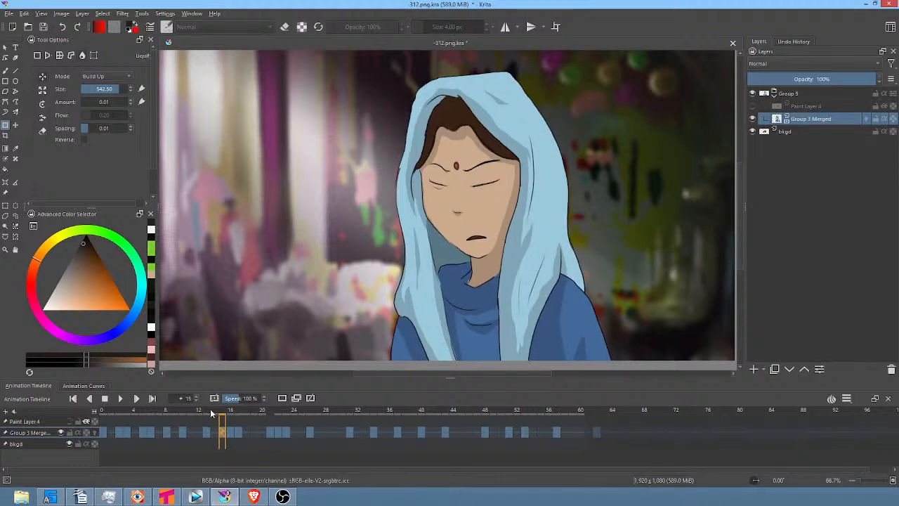
{"action": "key", "text": "space"}
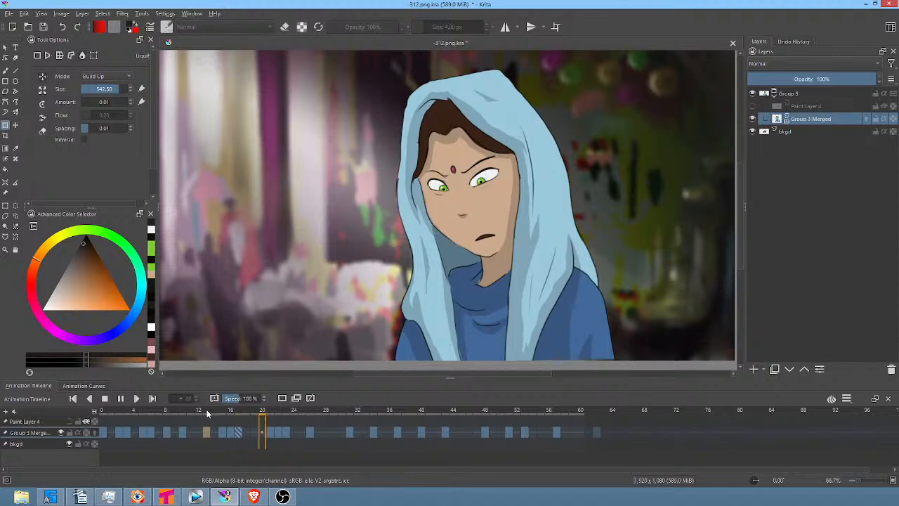
{"action": "key", "text": "space"}
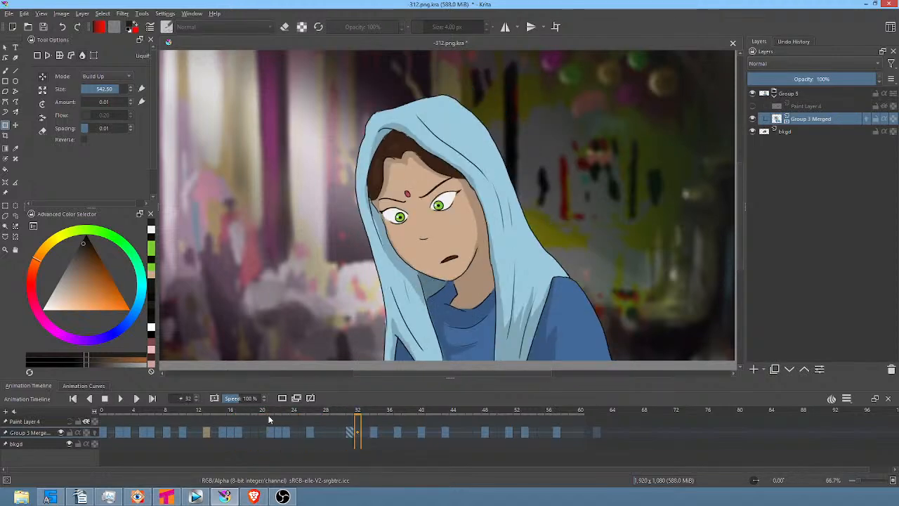
{"action": "left_click", "coordinate": [222, 413]}
{"action": "key", "text": "space"}
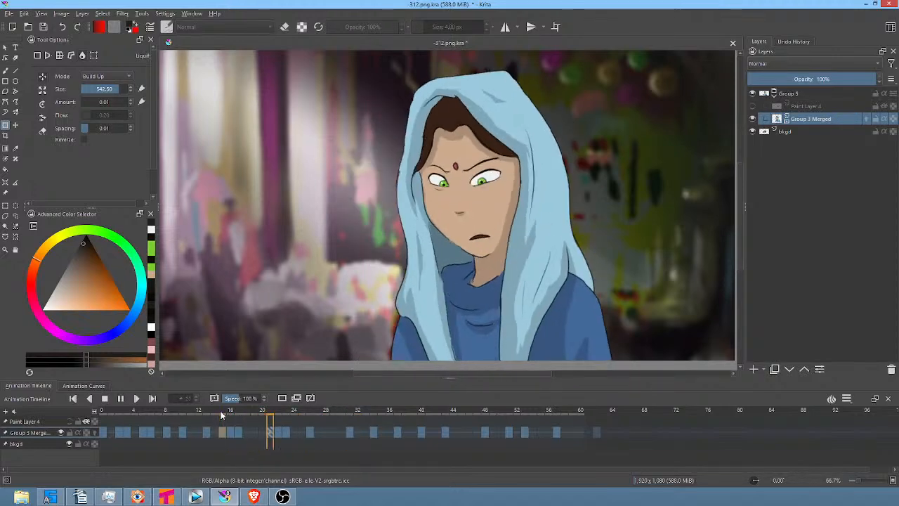
{"action": "mouse_move", "coordinate": [220, 411]}
{"action": "left_mouse_down"}
{"action": "mouse_move", "coordinate": [382, 427]}
{"action": "mouse_move", "coordinate": [302, 425]}
{"action": "left_mouse_up"}
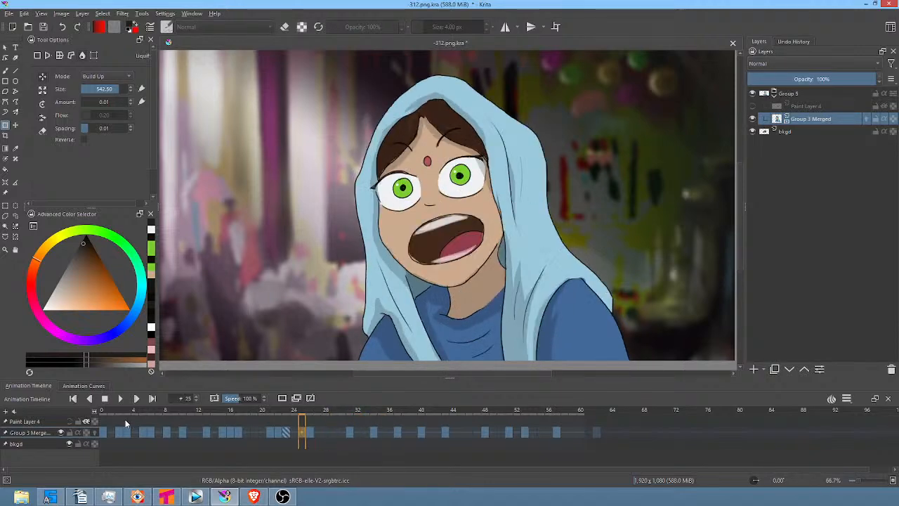
Play the animation from frame 0, and scrub from frame 16 to frame 27 to check the change of expression
{"action": "left_click", "coordinate": [105, 432]}
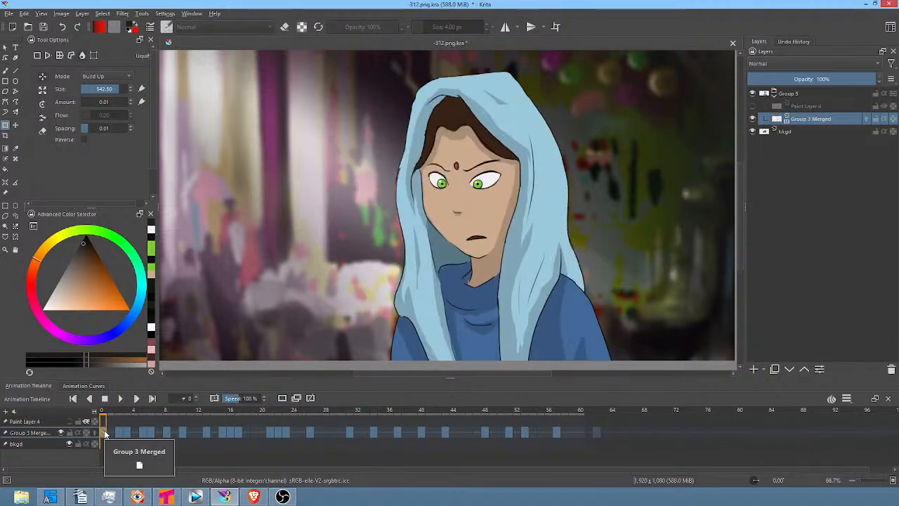
{"action": "key", "text": "space"}
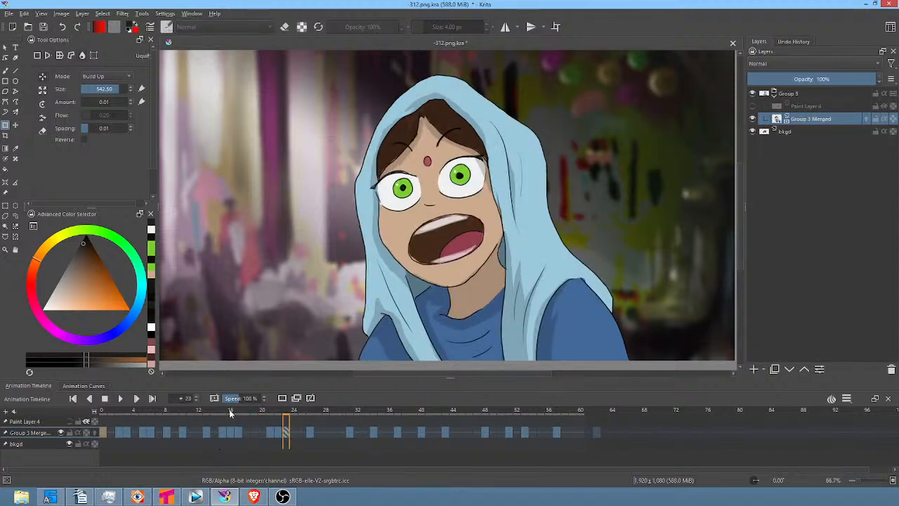
{"action": "left_click", "coordinate": [229, 409]}
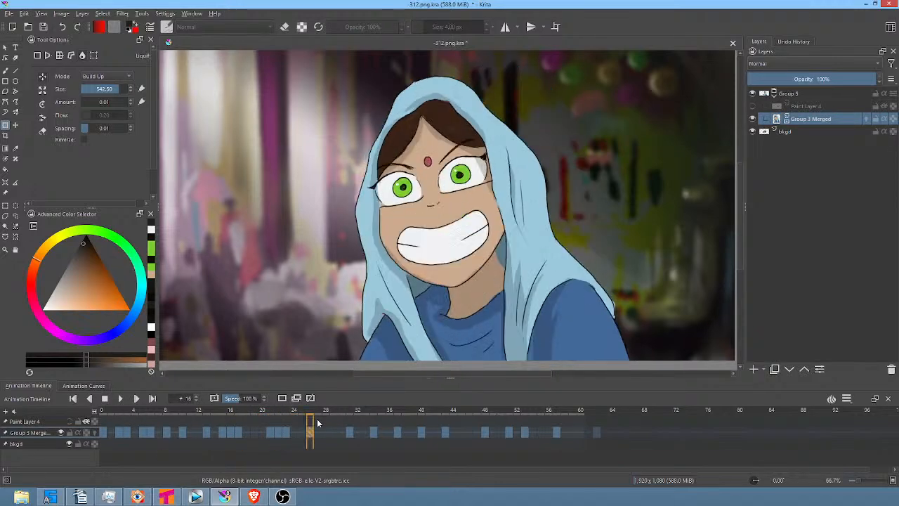
{"action": "mouse_move", "coordinate": [318, 422]}
{"action": "left_mouse_down"}
{"action": "mouse_move", "coordinate": [596, 422]}
{"action": "mouse_move", "coordinate": [502, 417]}
{"action": "mouse_move", "coordinate": [383, 387]}
{"action": "mouse_move", "coordinate": [243, 393]}
{"action": "mouse_move", "coordinate": [318, 396]}
{"action": "left_mouse_up"}
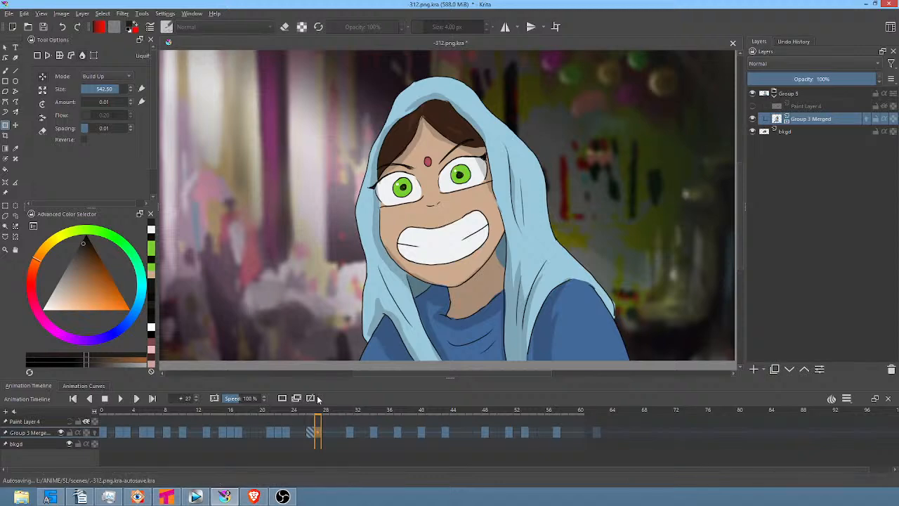
Play the section starting at frame 19, and scrub from there to frame 23 to check the transition into the open-mouth pose
{"action": "left_click", "coordinate": [255, 432]}
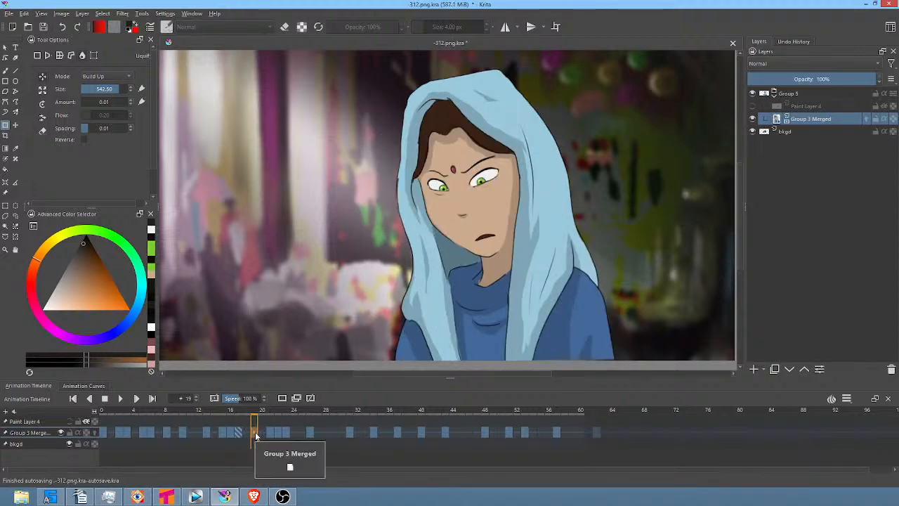
{"action": "key", "text": "space"}
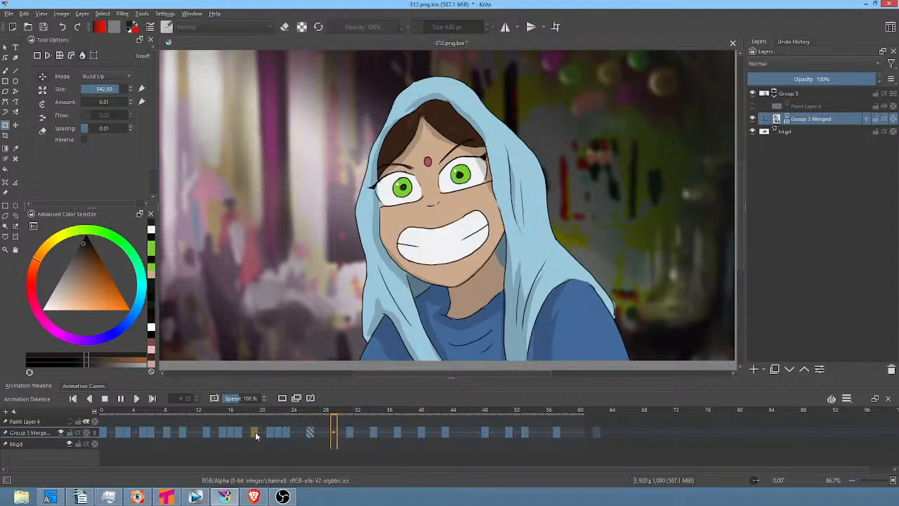
{"action": "key", "text": "space"}
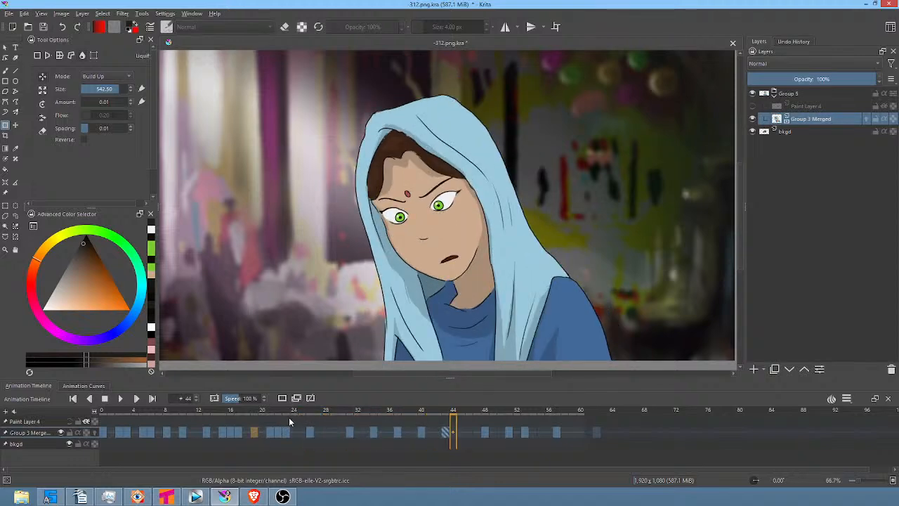
{"action": "left_click", "coordinate": [254, 411]}
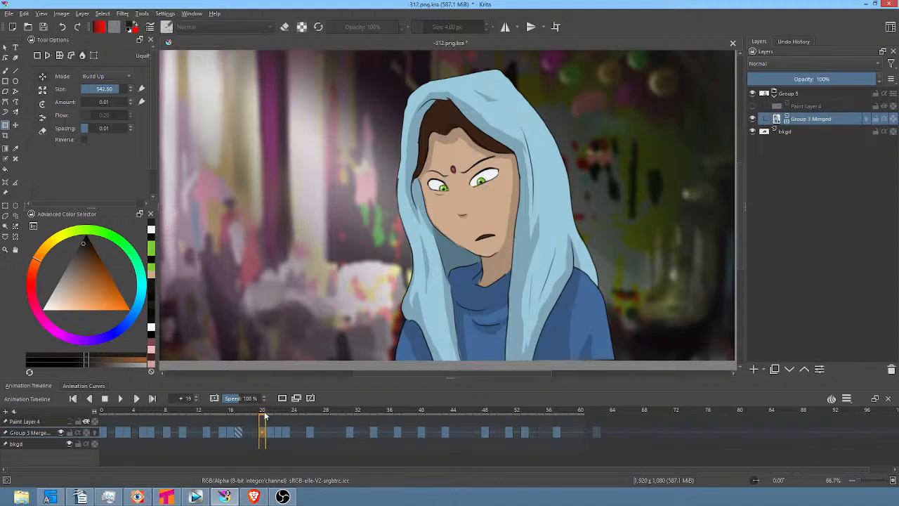
{"action": "left_click_drag", "start_coordinate": [265, 417], "coordinate": [287, 436]}
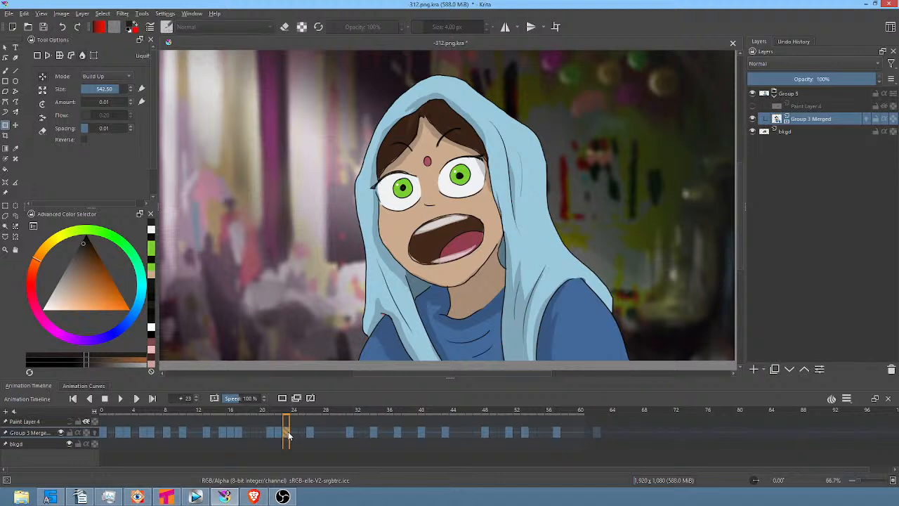
Start a transform on the frame 23 drawing and switch it from Liquify to Free mode
{"action": "left_click", "coordinate": [429, 175]}
{"action": "right_click", "coordinate": [428, 170]}
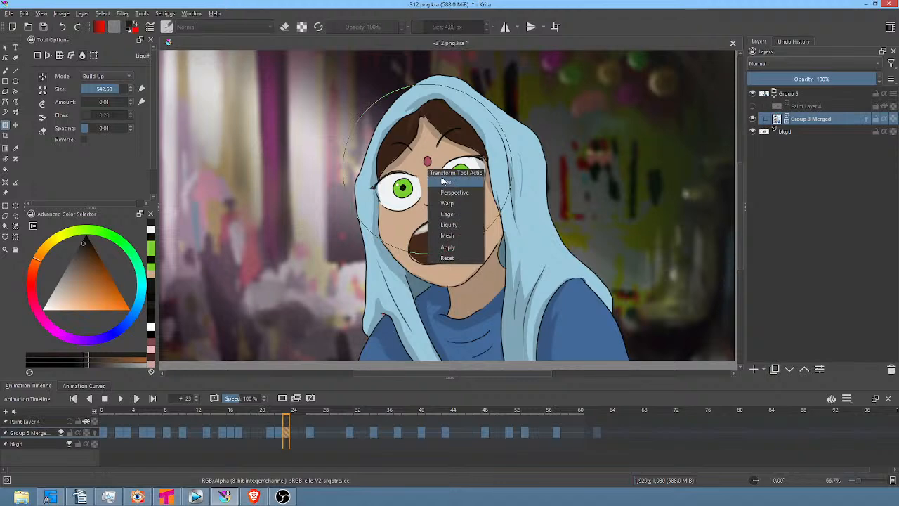
{"action": "left_click", "coordinate": [445, 181]}
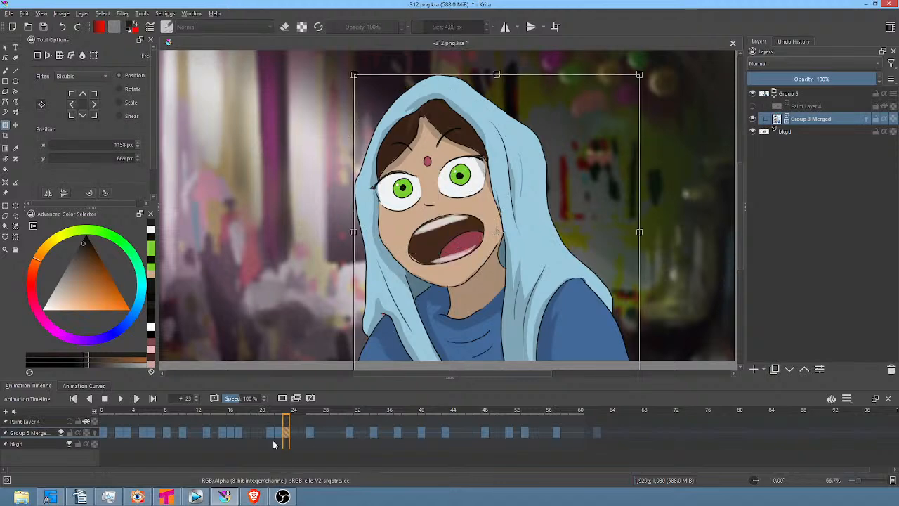
Scrub forward to frame 51 and back to frame 21, and inspect the available transform actions there without applying any
{"action": "left_click_drag", "start_coordinate": [214, 413], "coordinate": [511, 426]}
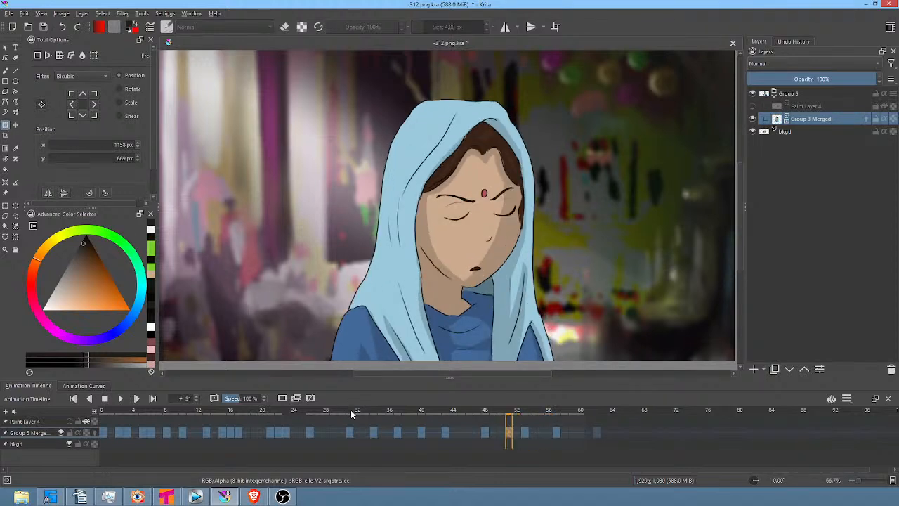
{"action": "left_click_drag", "start_coordinate": [366, 413], "coordinate": [270, 424]}
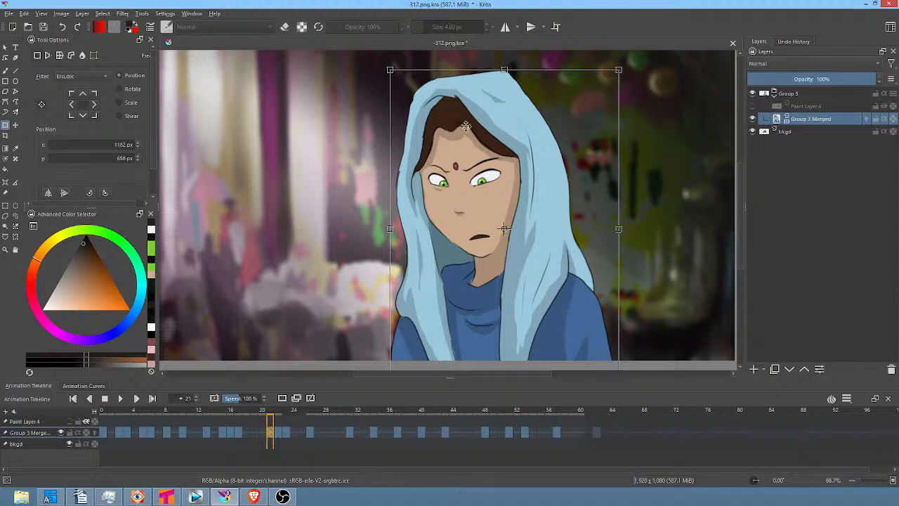
{"action": "right_click", "coordinate": [260, 123]}
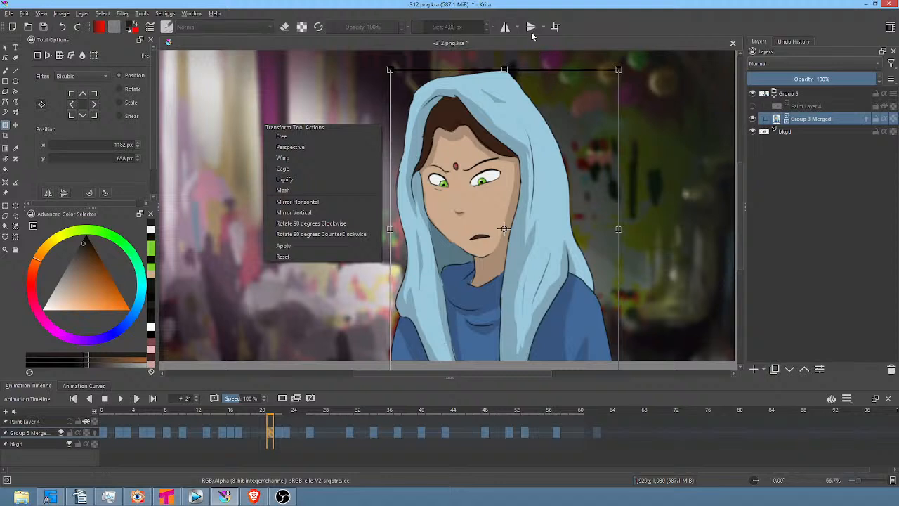
{"action": "left_click", "coordinate": [518, 5]}
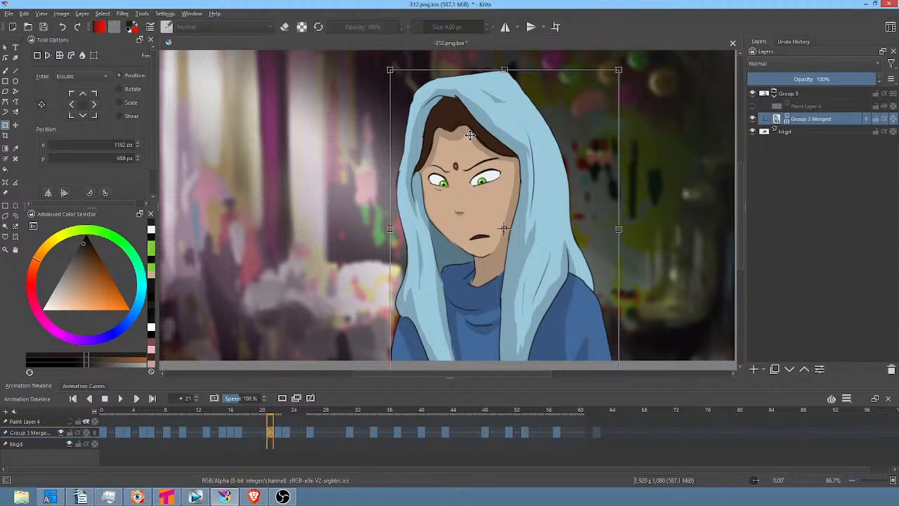
Play the animation from frame 0 several times to review the character's full motion
{"action": "left_click", "coordinate": [104, 430]}
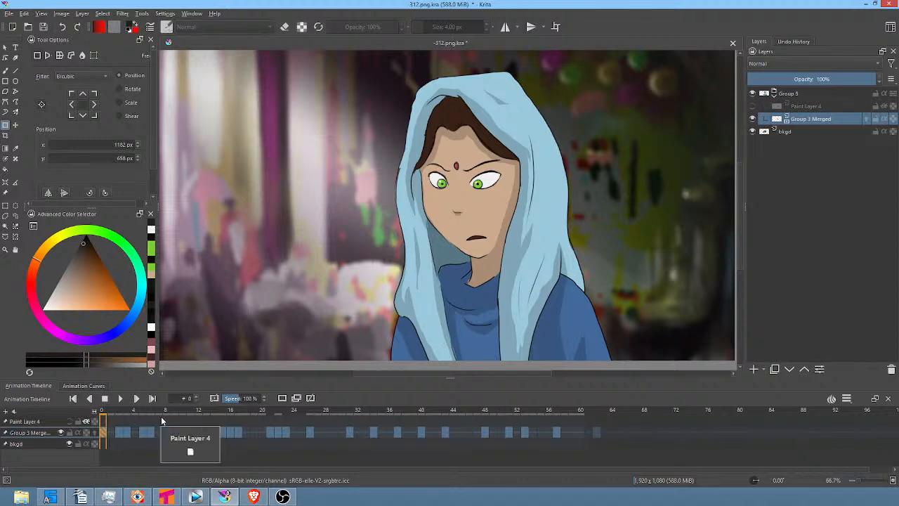
{"action": "key", "text": "space"}
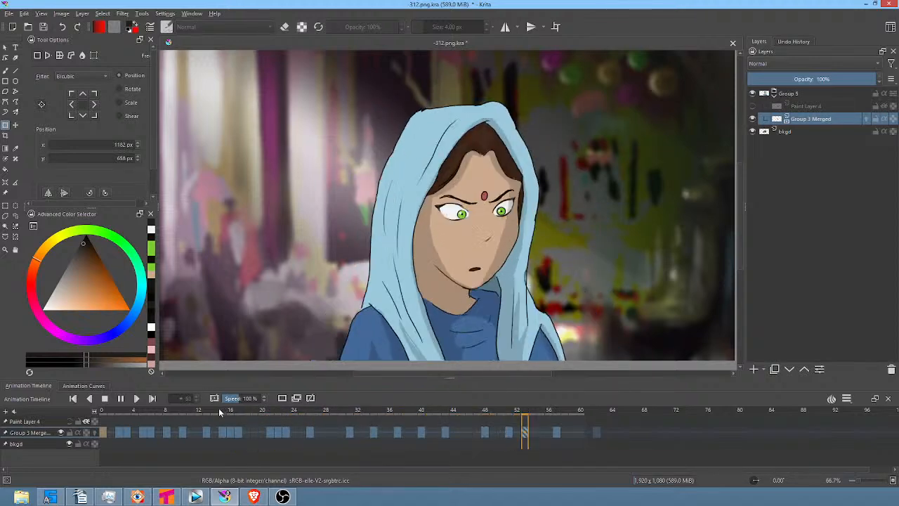
{"action": "key", "text": "space"}
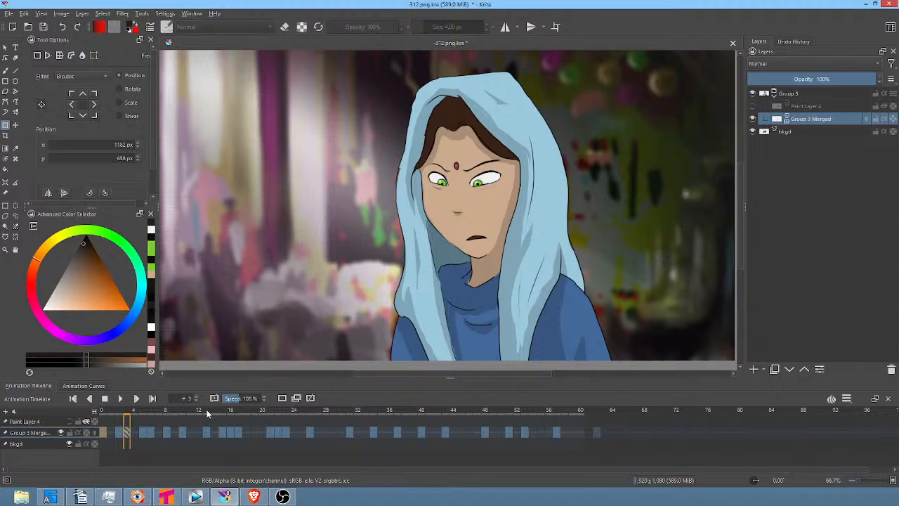
{"action": "mouse_move", "coordinate": [199, 407]}
{"action": "left_mouse_down"}
{"action": "mouse_move", "coordinate": [257, 421]}
{"action": "mouse_move", "coordinate": [401, 426]}
{"action": "mouse_move", "coordinate": [11, 437]}
{"action": "left_mouse_up"}
{"action": "key", "text": "space"}
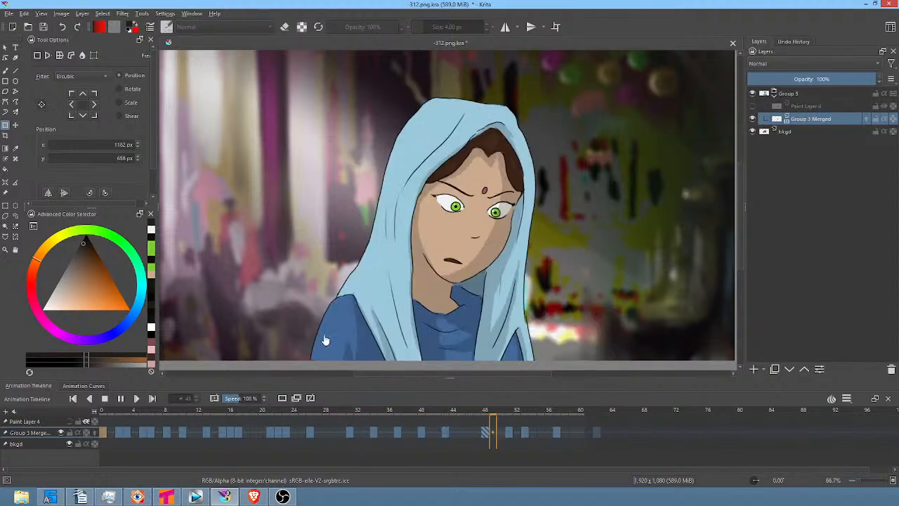
{"action": "key", "text": "space"}
{"action": "key", "text": "space"}
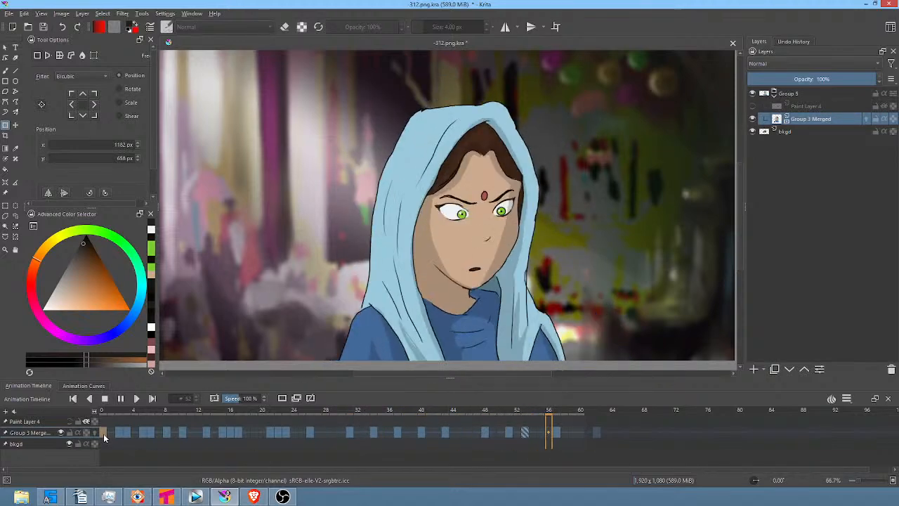
{"action": "key", "text": "space"}
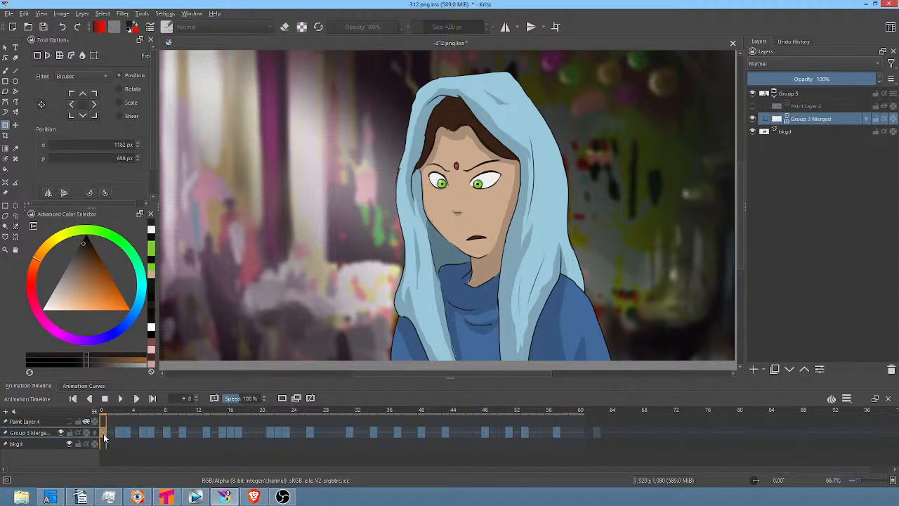
{"action": "key", "text": "space"}
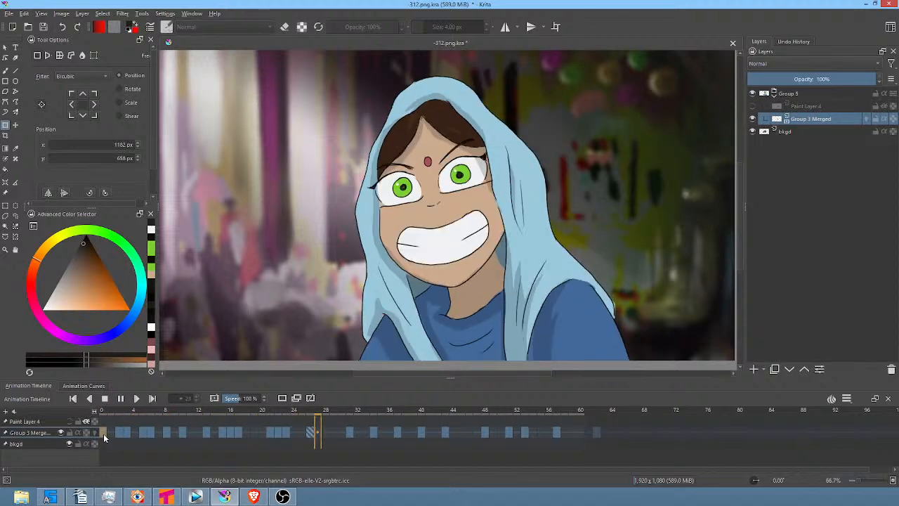
{"action": "key", "text": "space"}
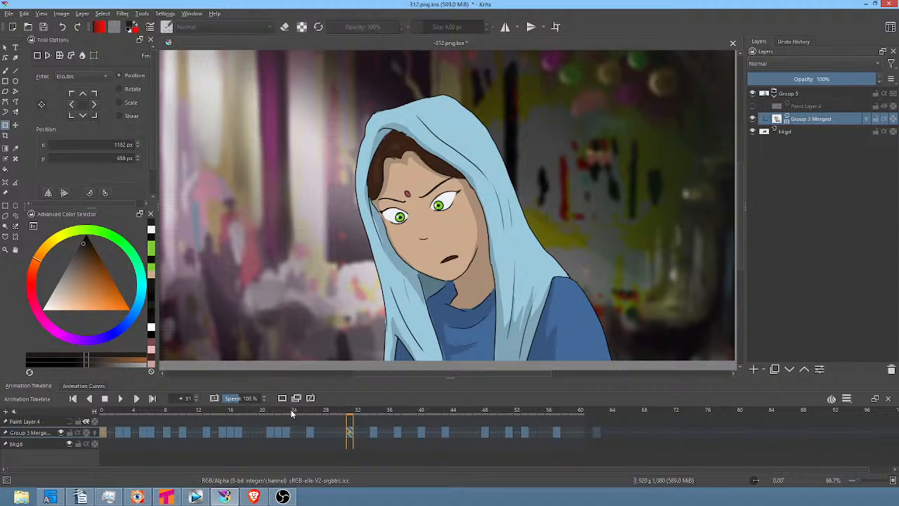
Cover the mouth on frame 21 with a filled freehand path shape in the skin colour sampled from the face
{"action": "left_click_drag", "start_coordinate": [291, 407], "coordinate": [271, 416]}
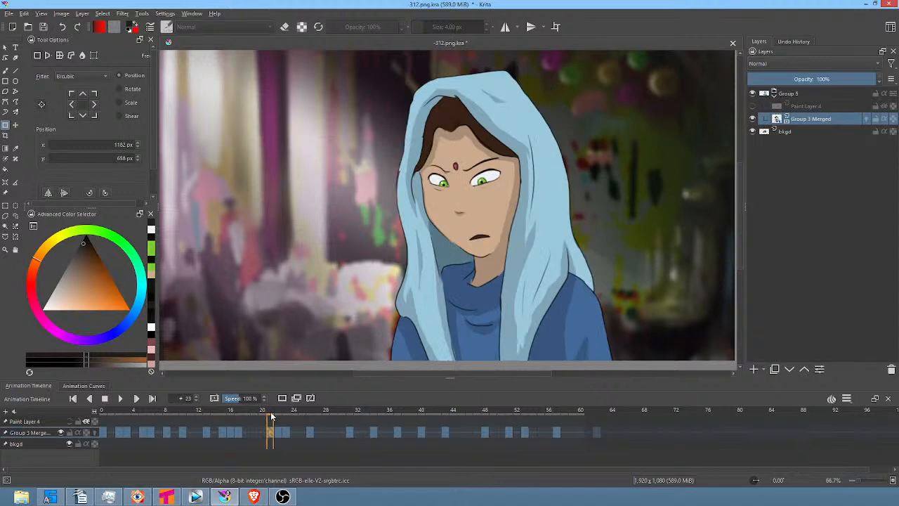
{"action": "scroll", "coordinate": [512, 234], "scroll_direction": "up", "scroll_amount": 2}
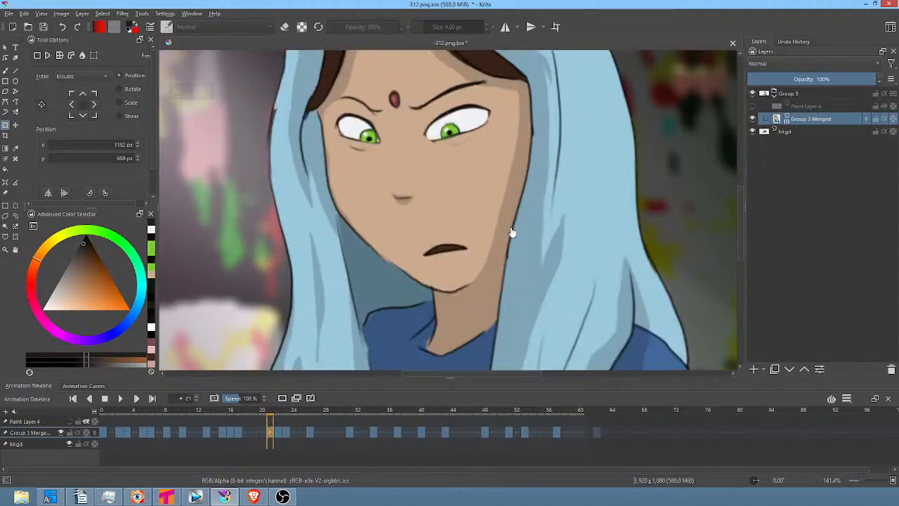
{"action": "key", "text": "b"}
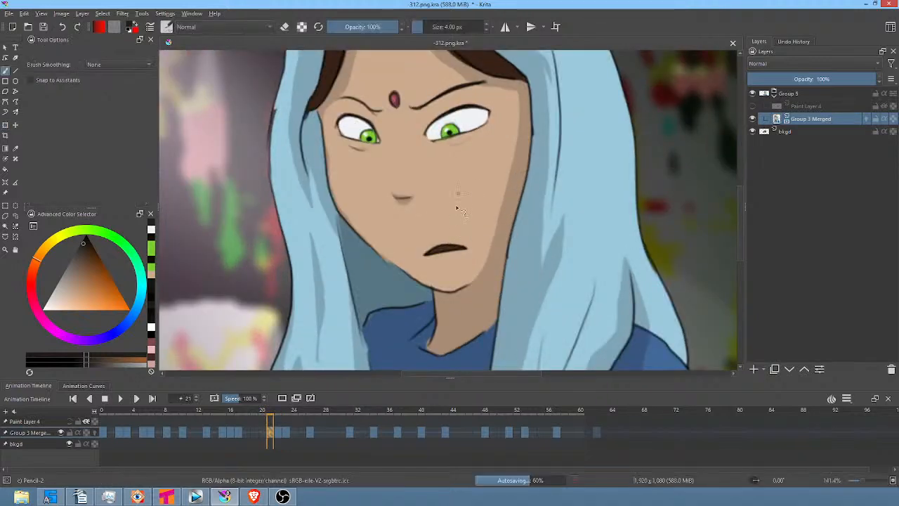
{"action": "key", "text": "p"}
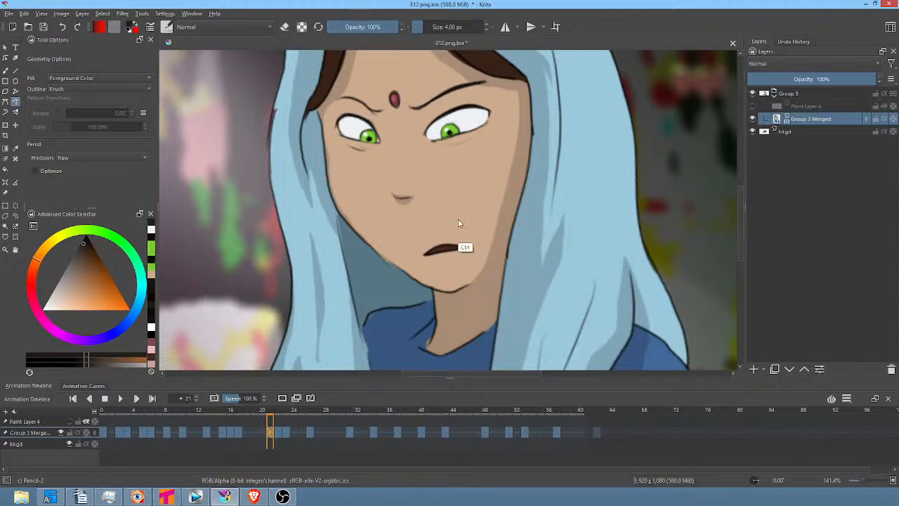
{"action": "left_click", "coordinate": [458, 223], "text": "ctrl"}
{"action": "left_click_drag", "start_coordinate": [414, 246], "coordinate": [476, 209]}
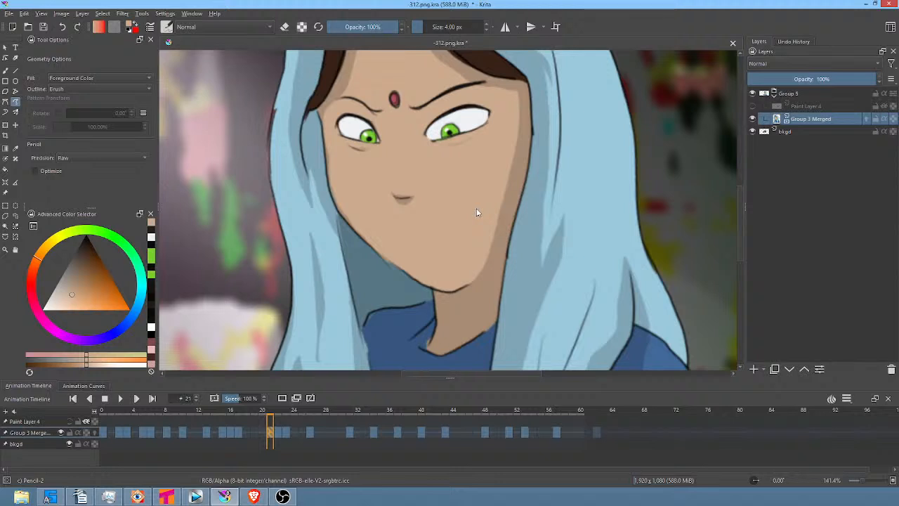
Paint a small dark open mouth above the chin on frame 21, sampling the mouth colour from frame 22
{"action": "left_click", "coordinate": [85, 246]}
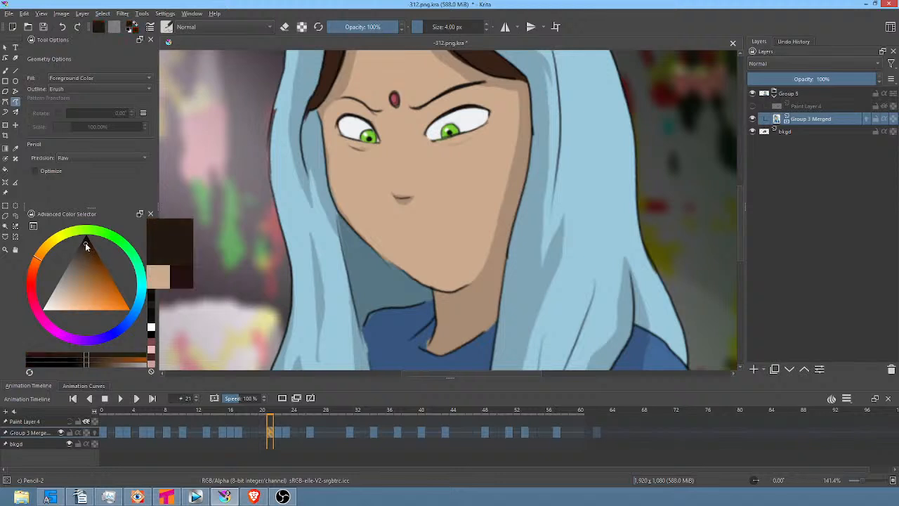
{"action": "key", "text": "b"}
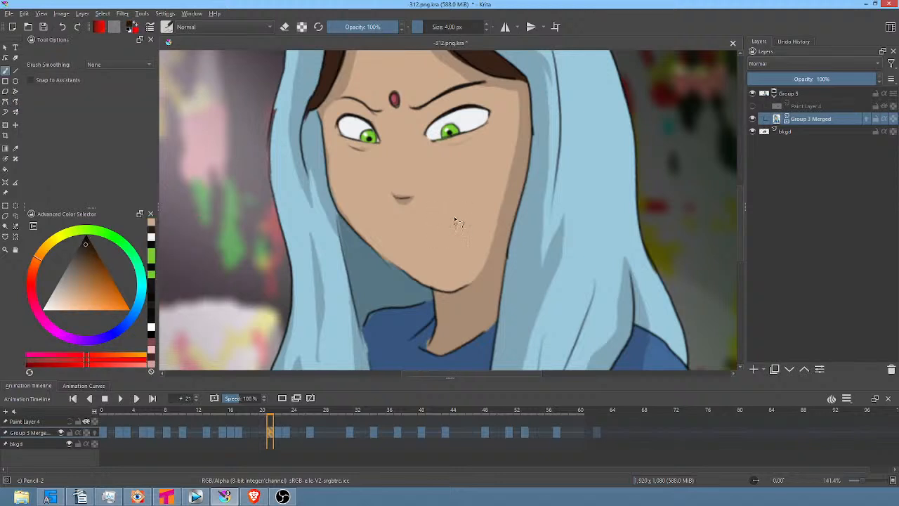
{"action": "left_click", "coordinate": [277, 433]}
{"action": "left_click", "coordinate": [433, 257], "text": "ctrl"}
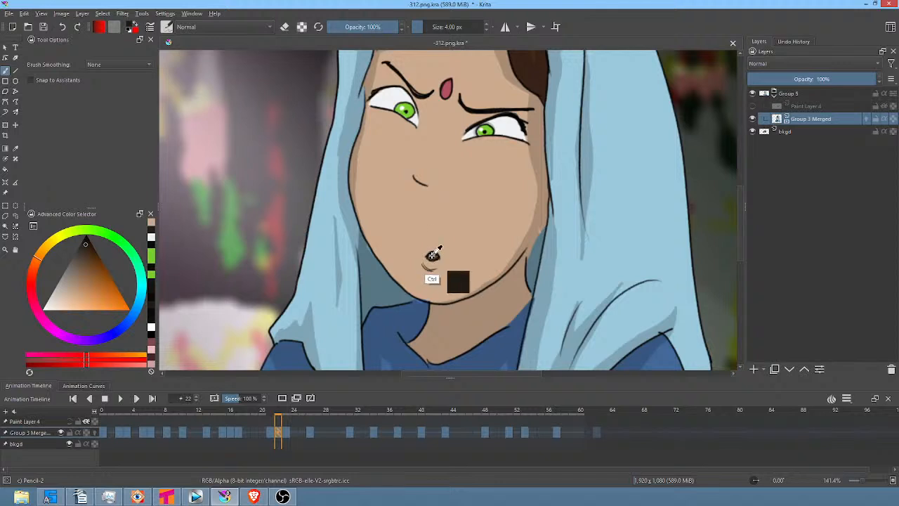
{"action": "key", "text": "Left"}
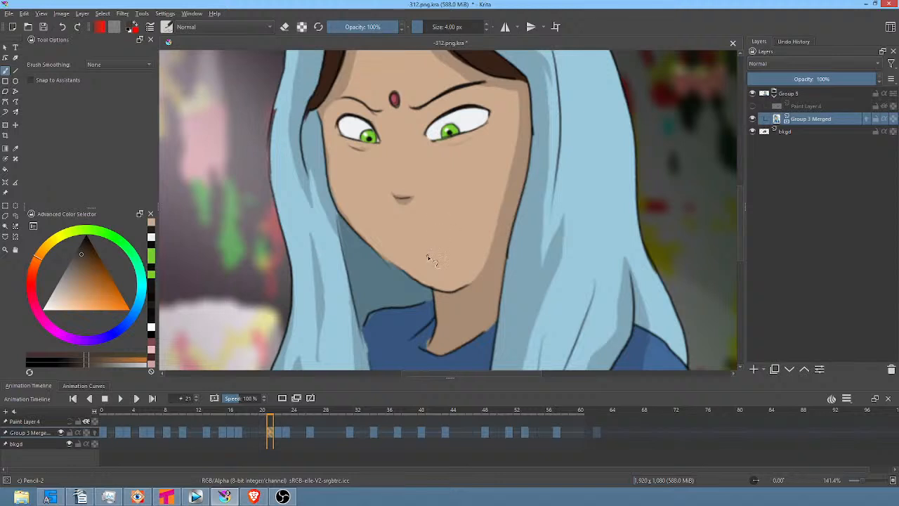
{"action": "left_click_drag", "start_coordinate": [428, 252], "coordinate": [430, 254]}
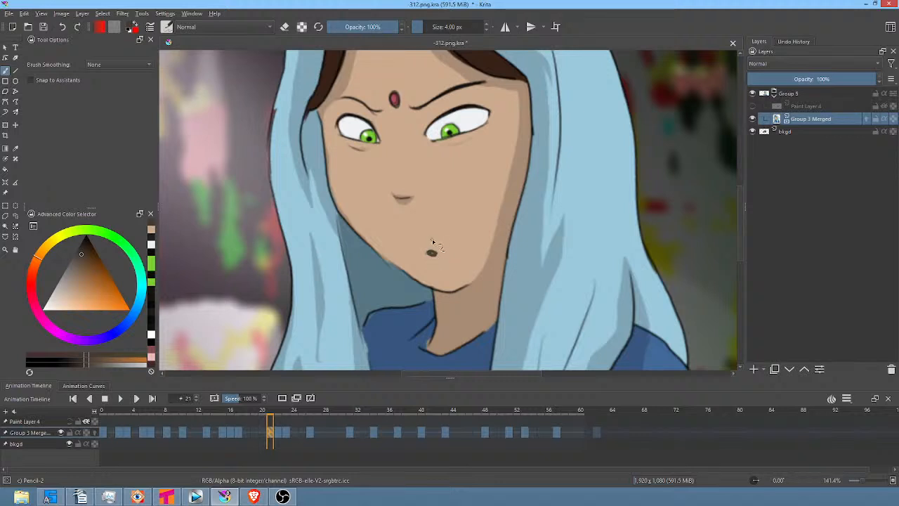
{"action": "left_click", "coordinate": [486, 64], "text": "ctrl"}
{"action": "left_click_drag", "start_coordinate": [436, 255], "coordinate": [437, 254]}
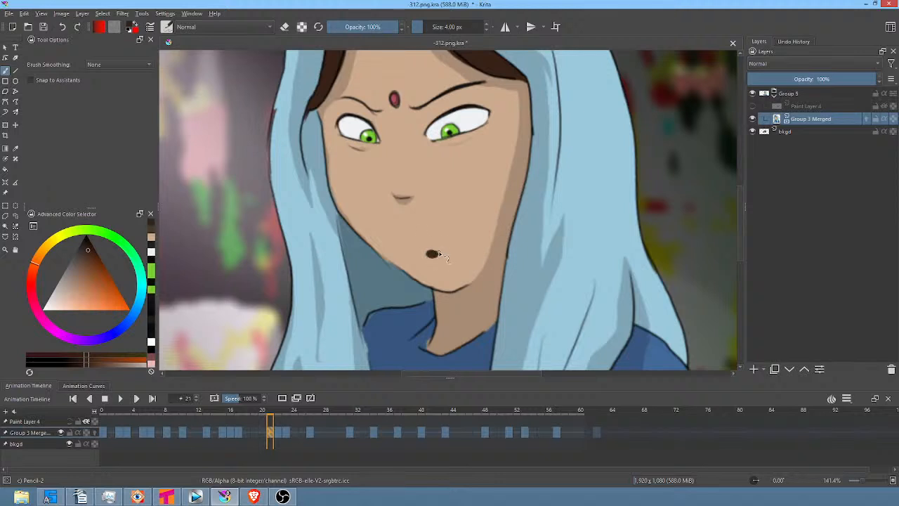
Look through the available scripts and review the Export Layers options without exporting anything
{"action": "left_click", "coordinate": [166, 13]}
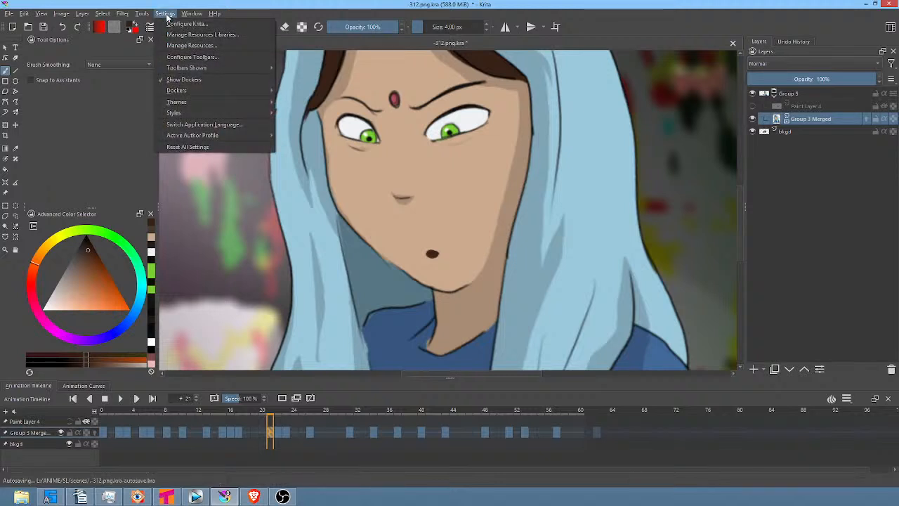
{"action": "left_click", "coordinate": [166, 14]}
{"action": "left_click", "coordinate": [142, 14]}
{"action": "mouse_move", "coordinate": [149, 26]}
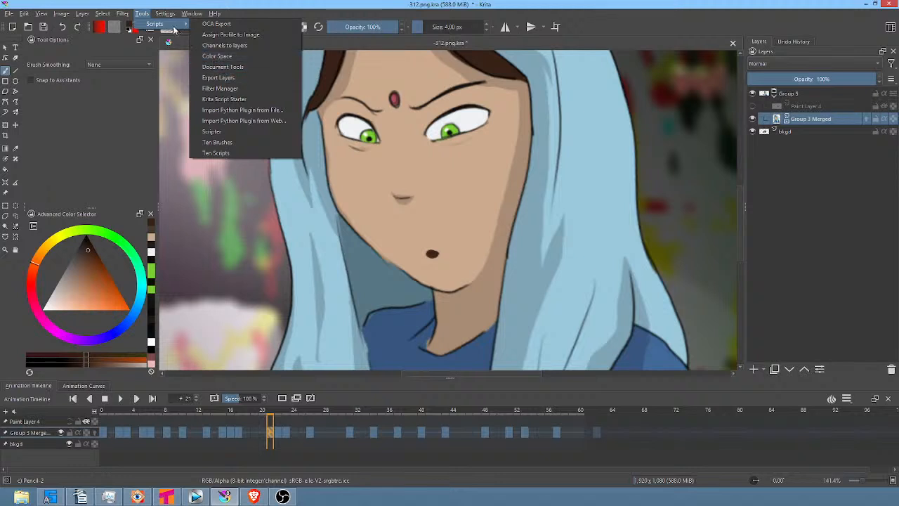
{"action": "left_click", "coordinate": [241, 78]}
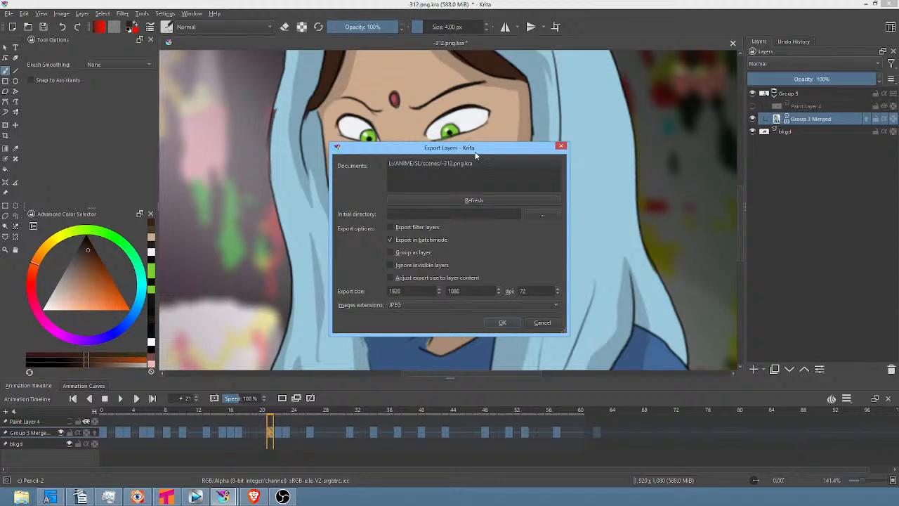
{"action": "left_click_drag", "start_coordinate": [473, 150], "coordinate": [451, 132]}
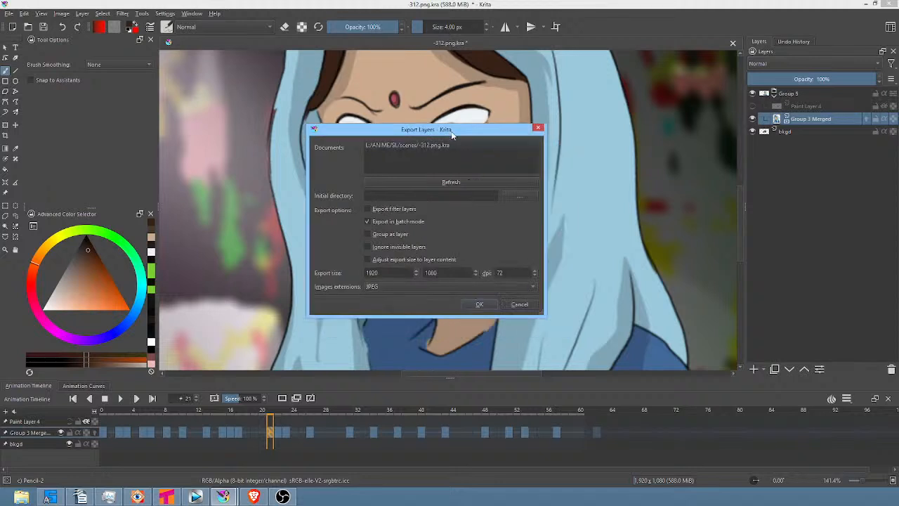
{"action": "left_click", "coordinate": [513, 305]}
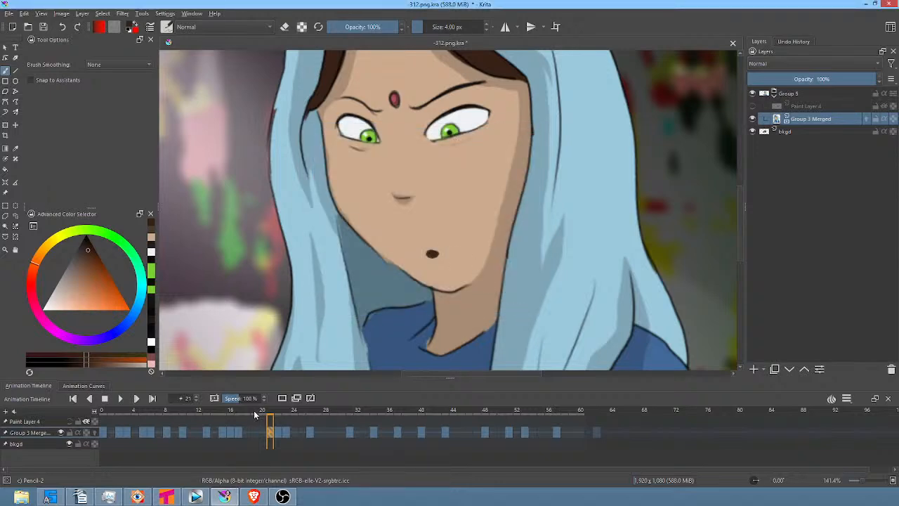
Check the whole character on frame 19 with the bkgd layer hidden, and show and select that layer again
{"action": "mouse_move", "coordinate": [254, 415]}
{"action": "left_mouse_down"}
{"action": "mouse_move", "coordinate": [291, 416]}
{"action": "mouse_move", "coordinate": [259, 420]}
{"action": "left_mouse_up"}
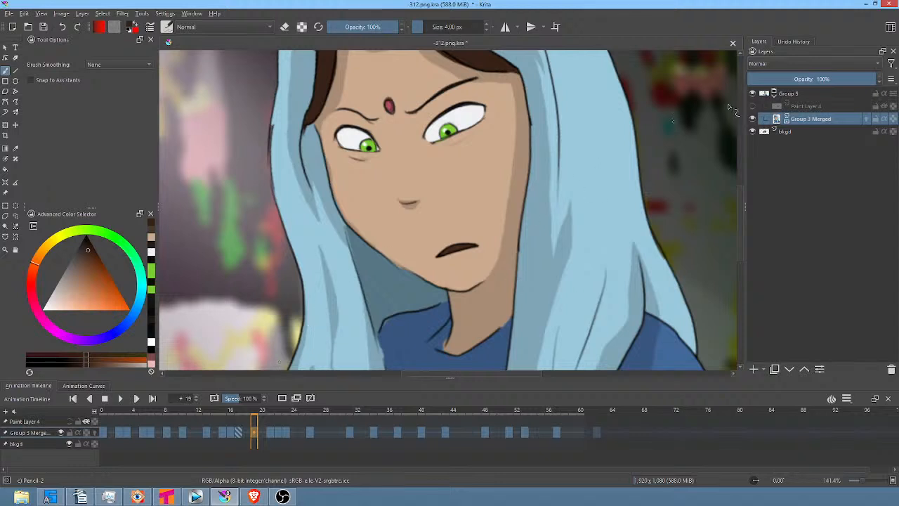
{"action": "left_click", "coordinate": [753, 132]}
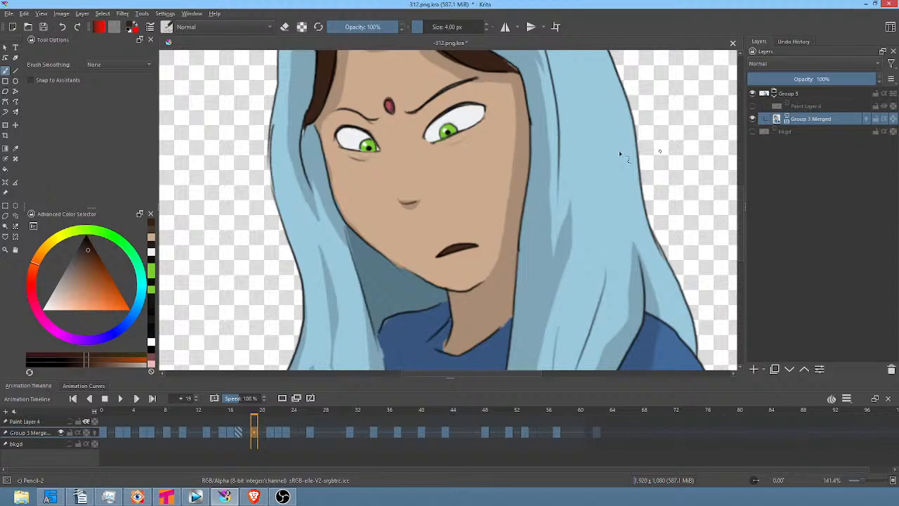
{"action": "scroll", "coordinate": [565, 158], "scroll_direction": "down", "scroll_amount": 4}
{"action": "scroll", "coordinate": [573, 153], "scroll_direction": "up", "scroll_amount": 1}
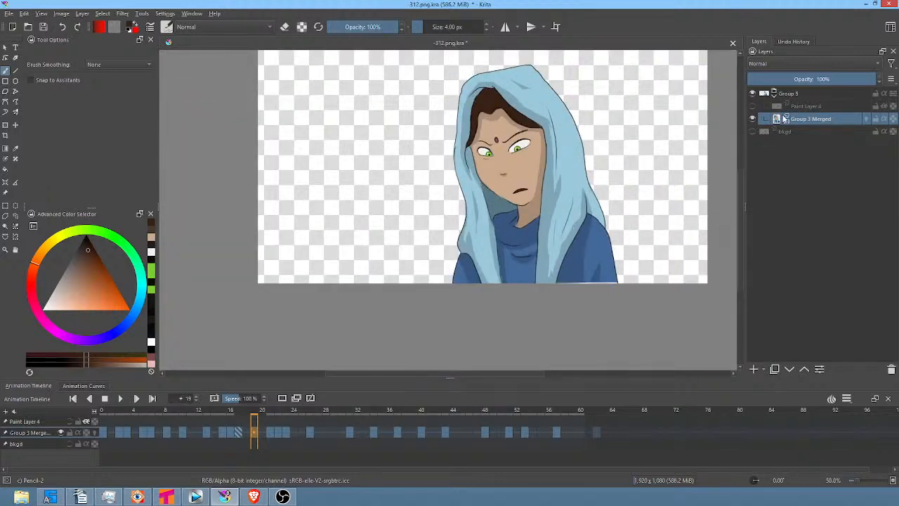
{"action": "mouse_move", "coordinate": [784, 119]}
{"action": "left_click", "coordinate": [752, 131]}
{"action": "left_click_drag", "start_coordinate": [676, 168], "coordinate": [626, 181]}
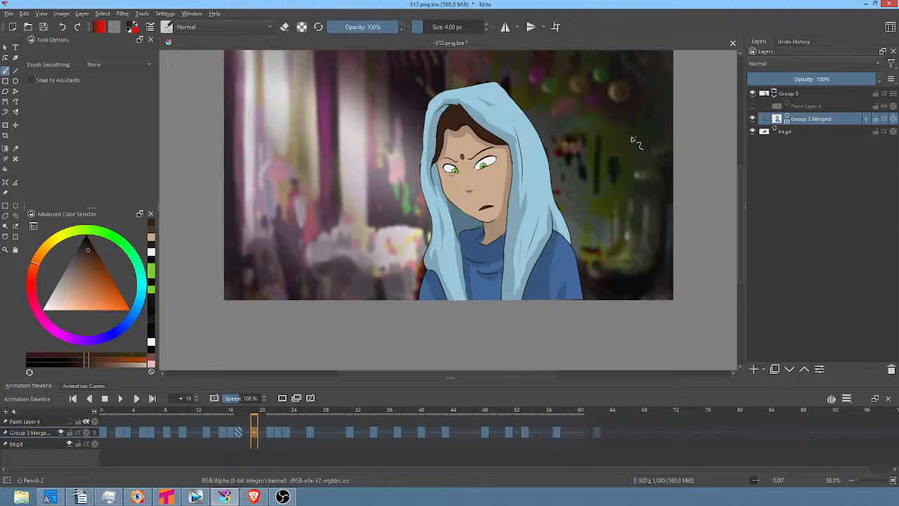
{"action": "left_click_drag", "start_coordinate": [624, 138], "coordinate": [625, 162]}
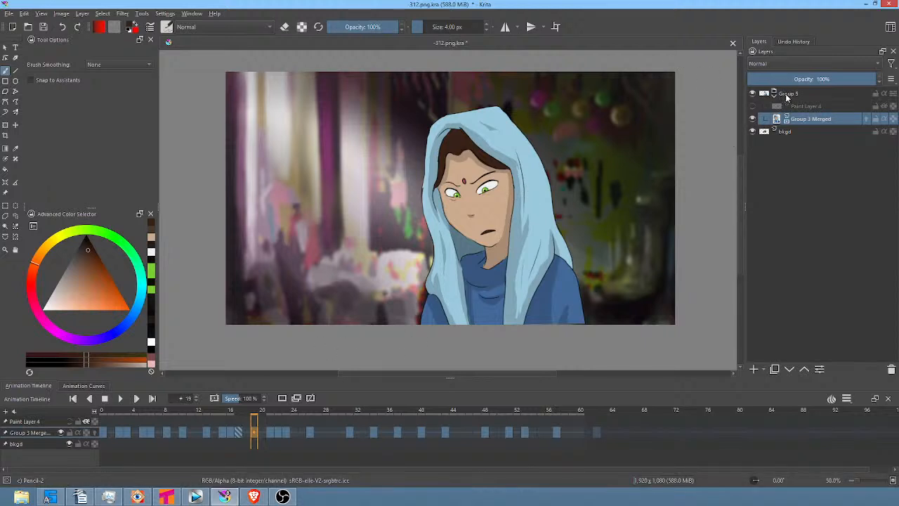
{"action": "mouse_move", "coordinate": [786, 98]}
{"action": "left_click", "coordinate": [794, 133]}
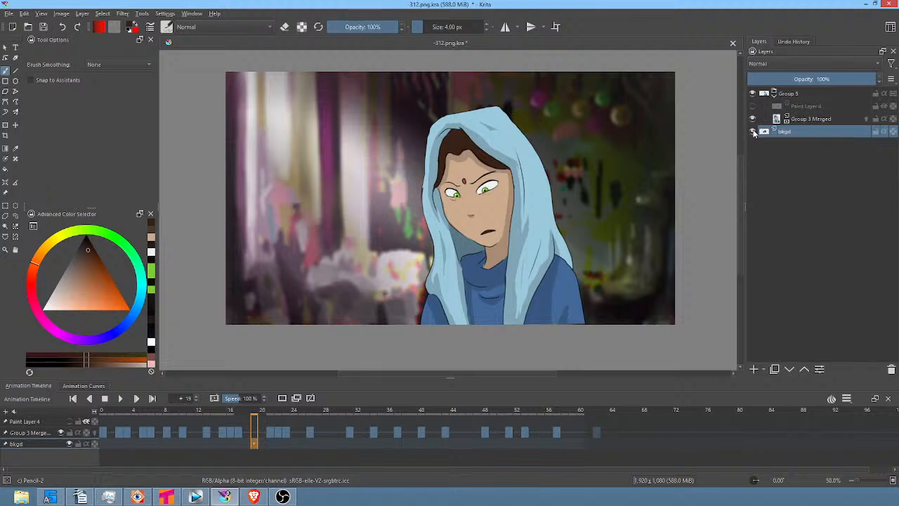
{"action": "mouse_move", "coordinate": [754, 133]}
Play the animation from frame 0 and scrub to frame 54 and back to frame 37 to review the motion
{"action": "left_click_drag", "start_coordinate": [172, 409], "coordinate": [103, 418]}
{"action": "left_click", "coordinate": [106, 434]}
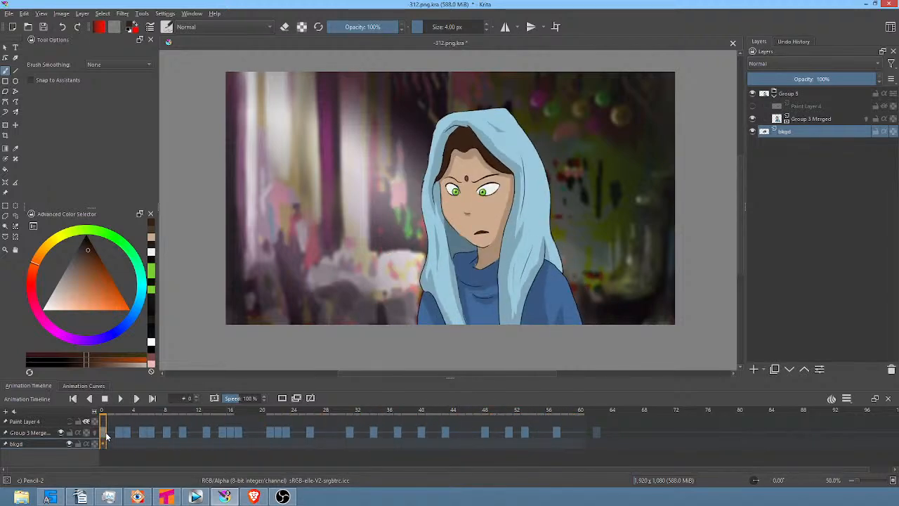
{"action": "key", "text": "space"}
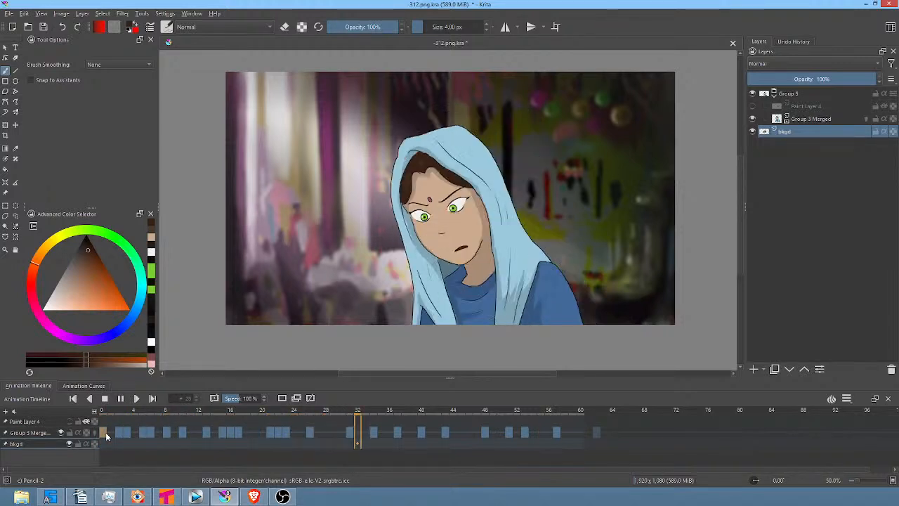
{"action": "key", "text": "space"}
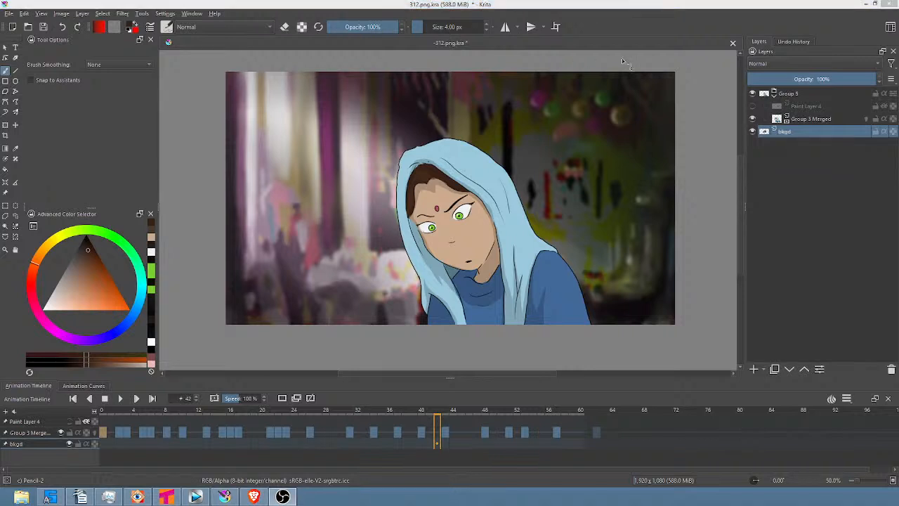
{"action": "key", "text": "space"}
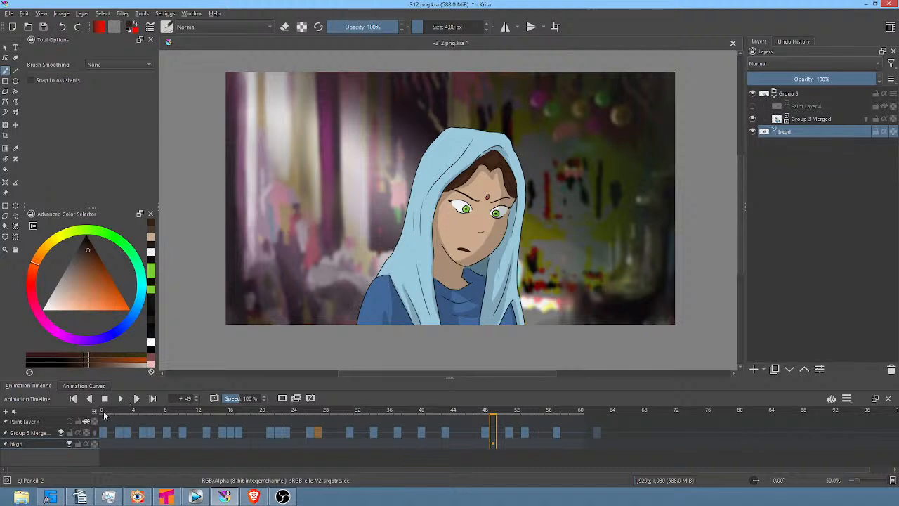
{"action": "left_click_drag", "start_coordinate": [104, 415], "coordinate": [534, 425]}
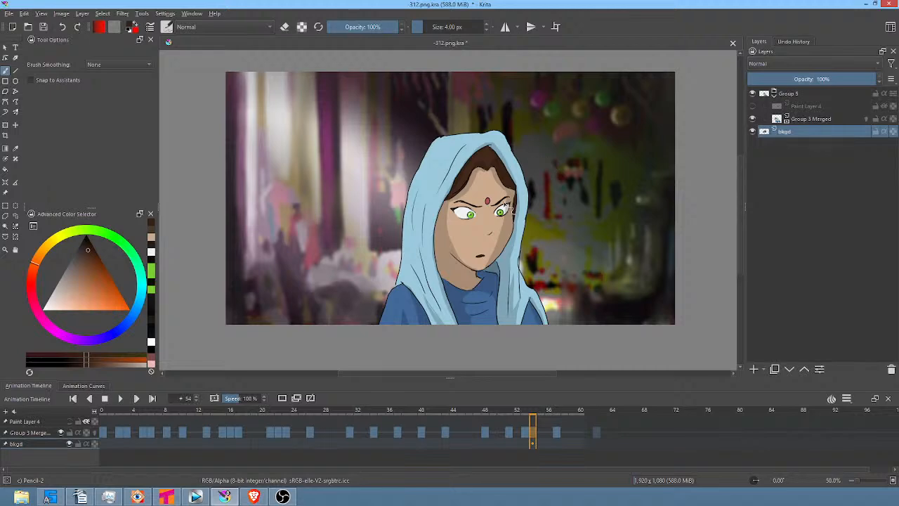
{"action": "left_click_drag", "start_coordinate": [580, 411], "coordinate": [399, 415]}
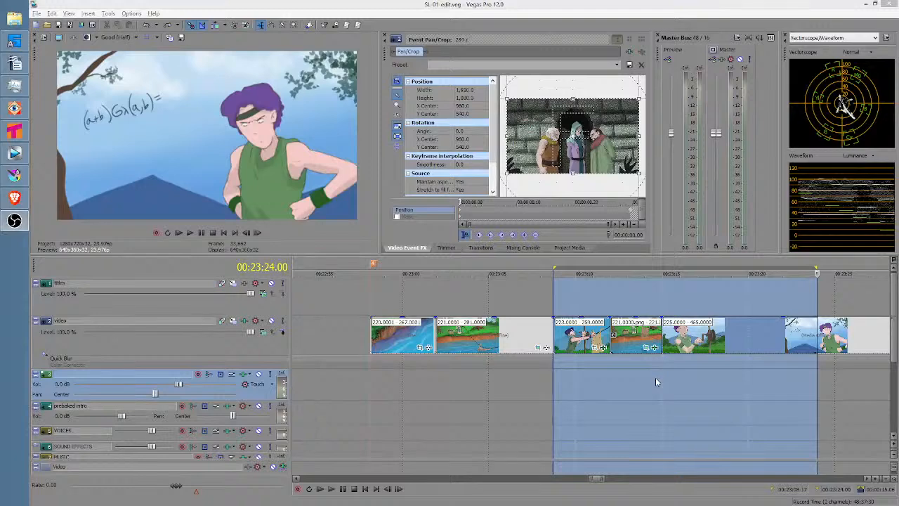
Switch to Vegas Pro to look over the edit timeline at 00:23:14.15, and return to Krita to scrub from frame 16
{"action": "left_click", "coordinate": [655, 377]}
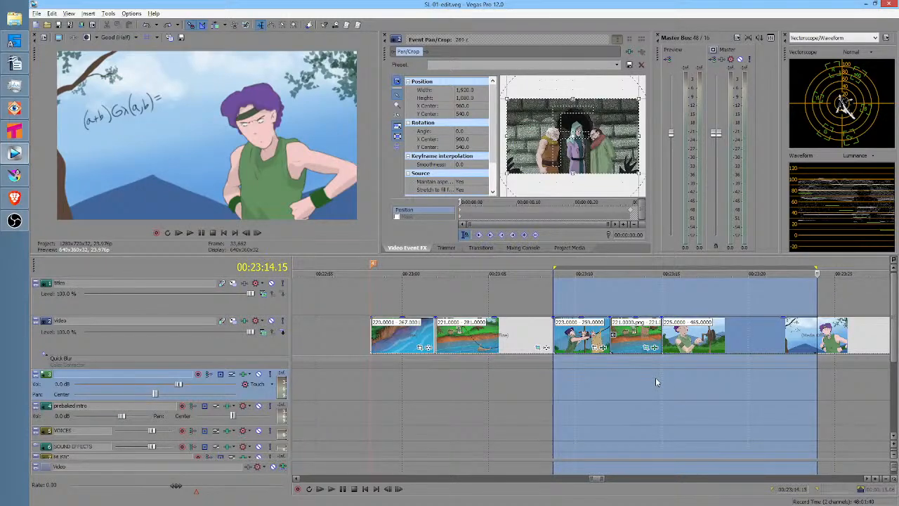
{"action": "scroll", "coordinate": [655, 377], "scroll_direction": "down", "scroll_amount": 3}
{"action": "scroll", "coordinate": [655, 377], "scroll_direction": "down", "scroll_amount": 6}
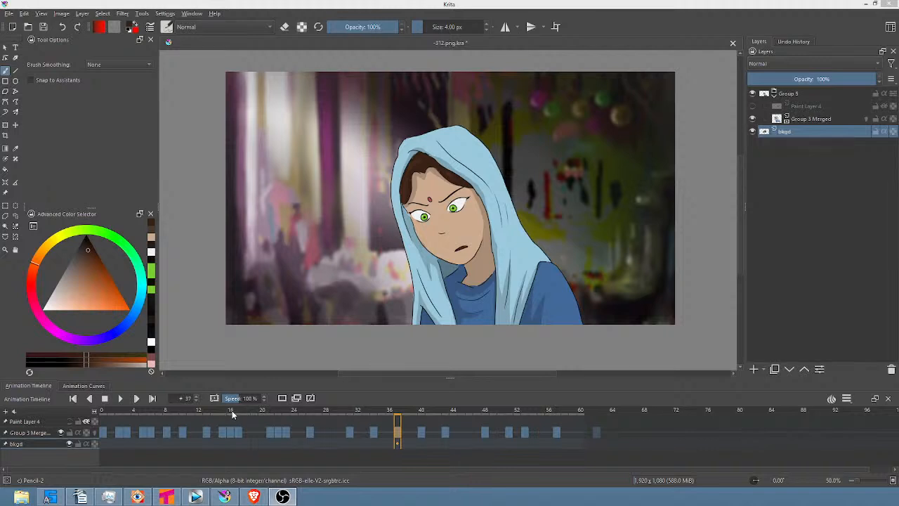
{"action": "left_click_drag", "start_coordinate": [231, 411], "coordinate": [349, 434]}
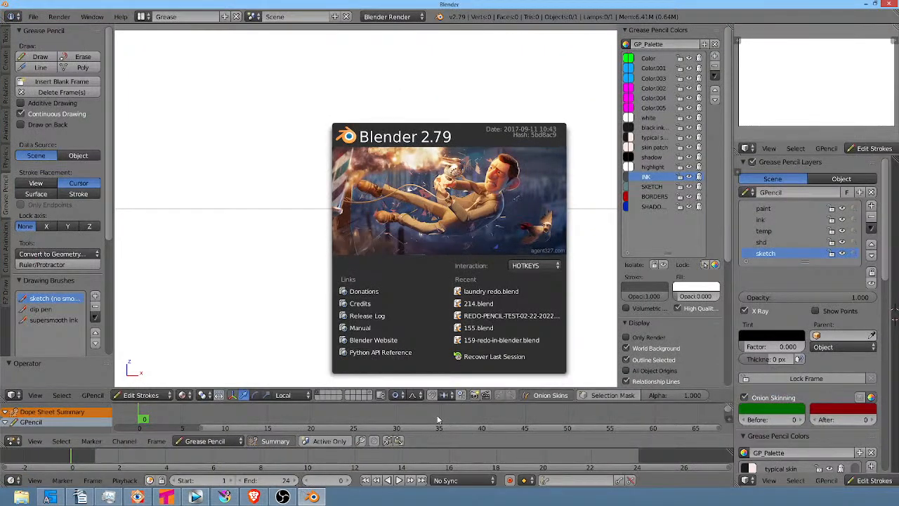
Switch to Blender, dismiss the splash screen and add a Monkey mesh to the scene
{"action": "left_click", "coordinate": [307, 174]}
{"action": "key", "text": "shift+a"}
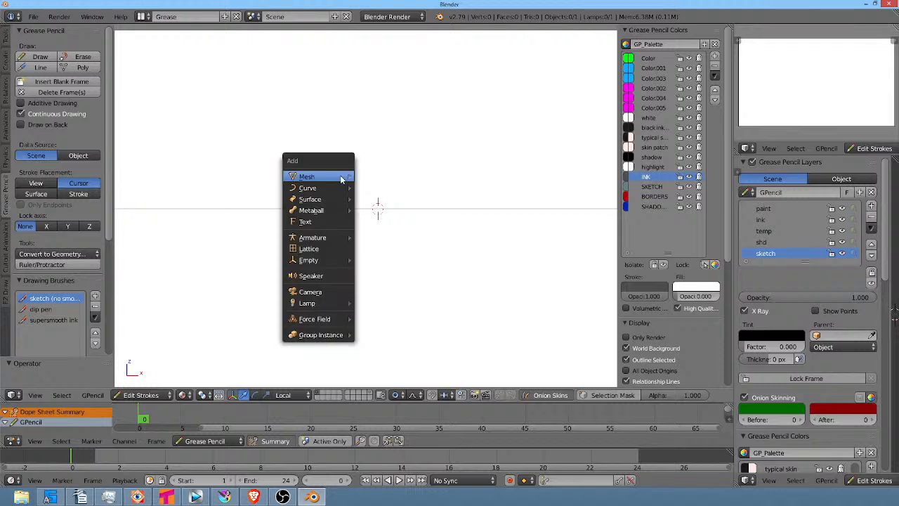
{"action": "mouse_move", "coordinate": [341, 178]}
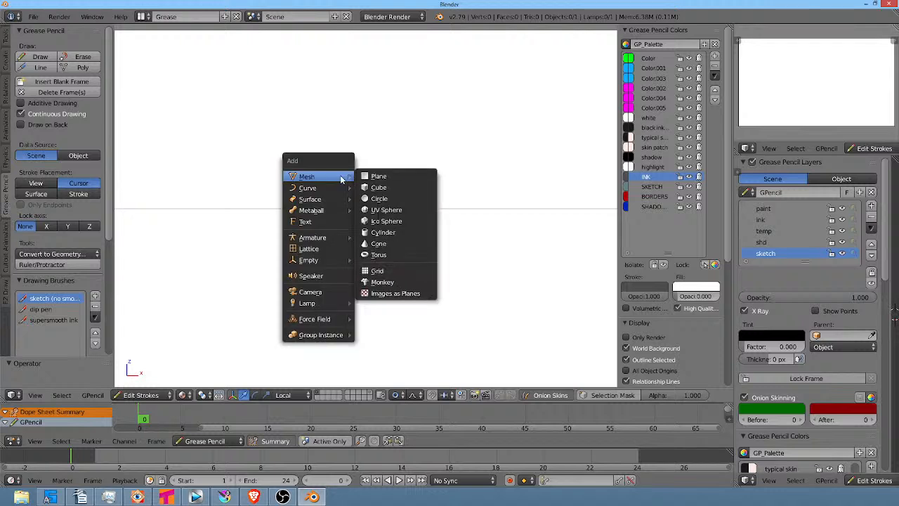
{"action": "left_click", "coordinate": [398, 283]}
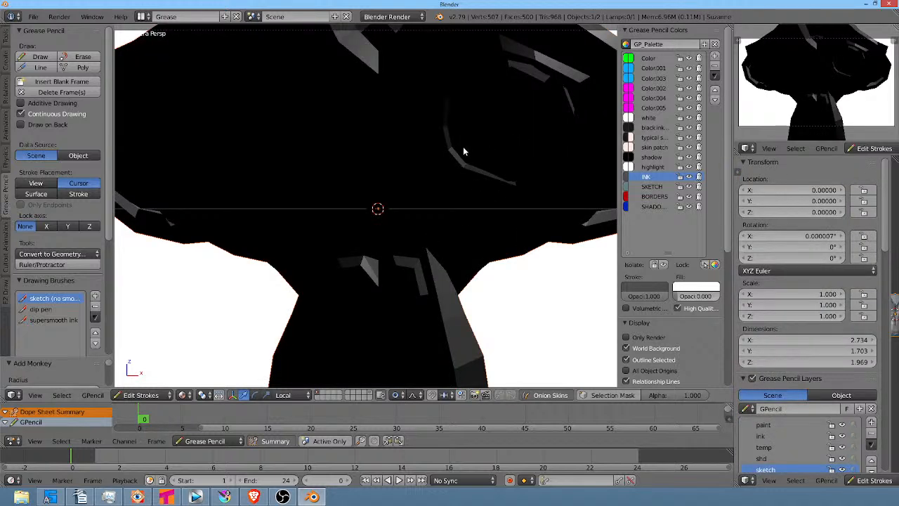
Switch from Edit Strokes to Object Mode and scale the monkey uniformly to about 0.178
{"action": "left_click", "coordinate": [485, 140]}
{"action": "key", "text": "Tab"}
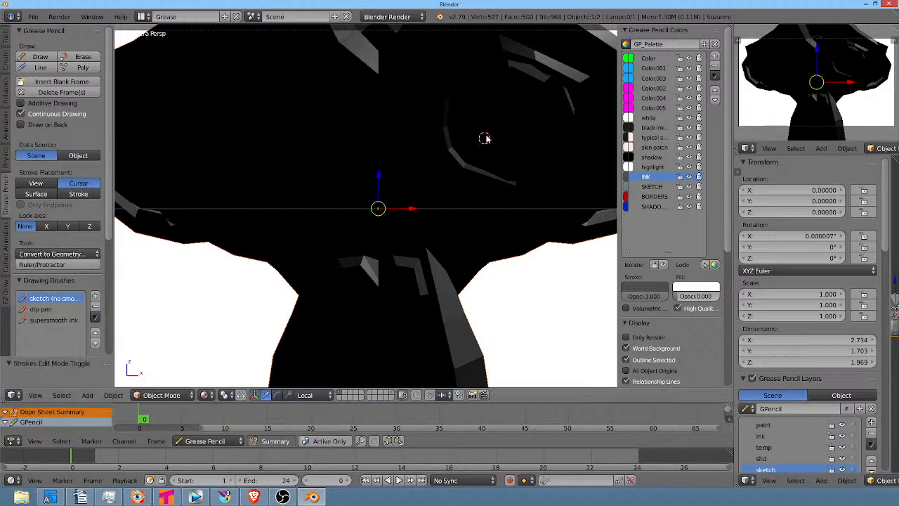
{"action": "key", "text": "s"}
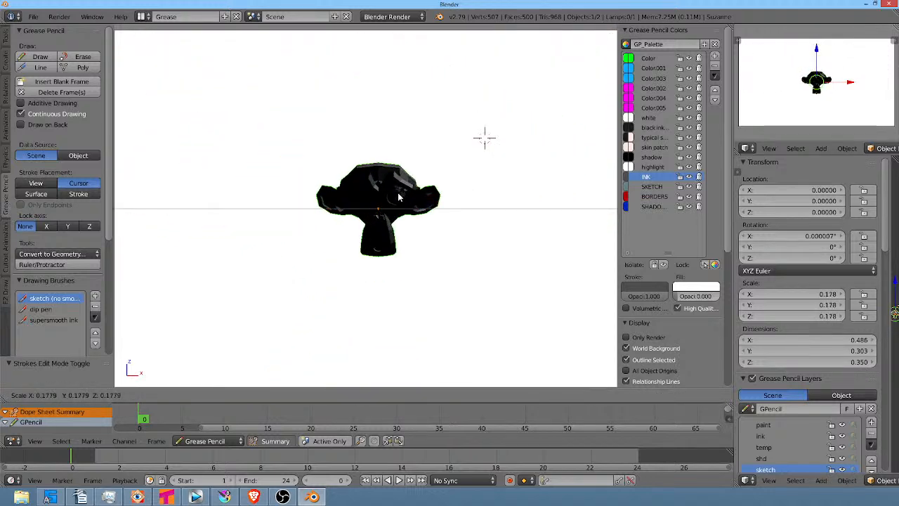
{"action": "left_click", "coordinate": [392, 201]}
Enable automatic keyframing and record location keyframes by moving the monkey around while the animation plays
{"action": "left_click", "coordinate": [511, 481]}
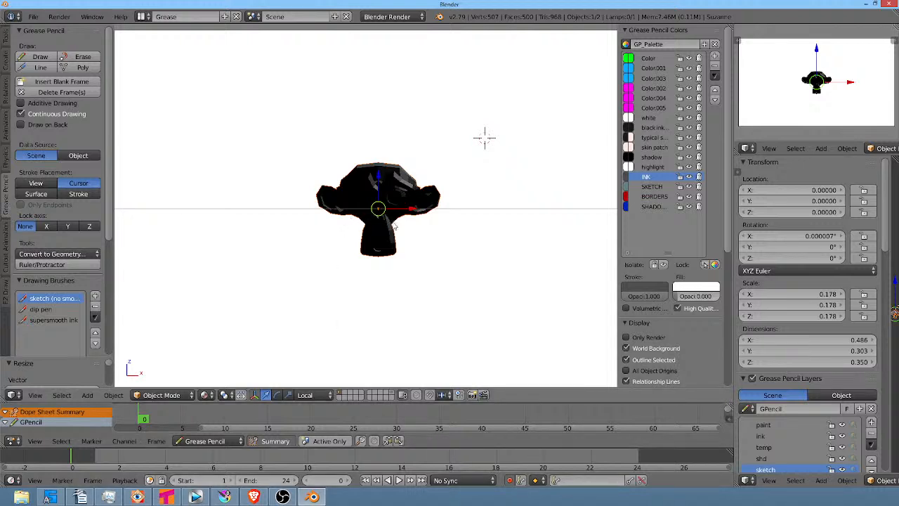
{"action": "left_click", "coordinate": [507, 481]}
{"action": "key", "text": "alt+a"}
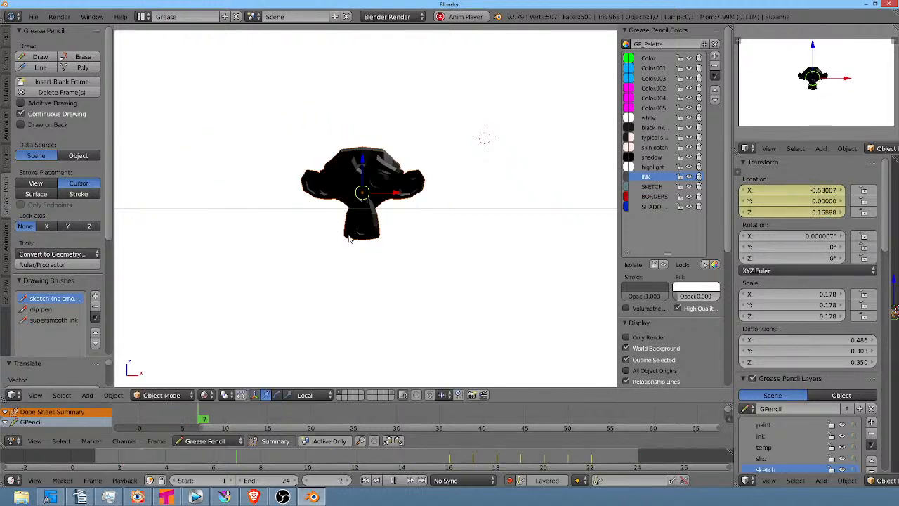
{"action": "key", "text": "g"}
{"action": "left_click", "coordinate": [512, 183]}
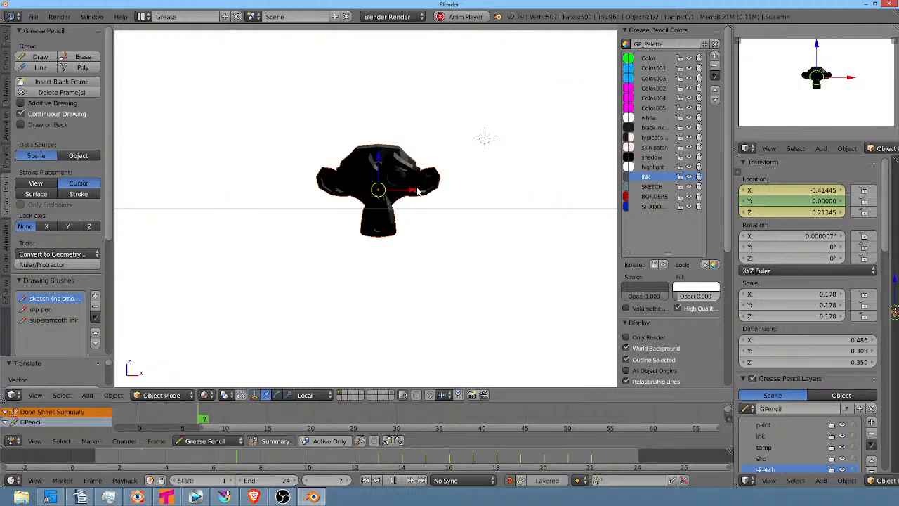
{"action": "key", "text": "space"}
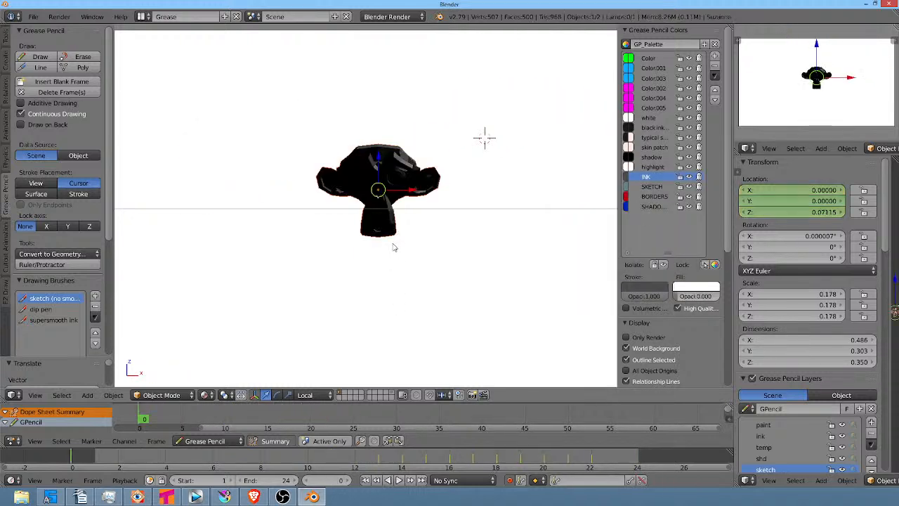
Stop playback at frame 14 and keyframe the monkey with a Y rotation of about -14.9° and a new position
{"action": "left_click", "coordinate": [358, 304]}
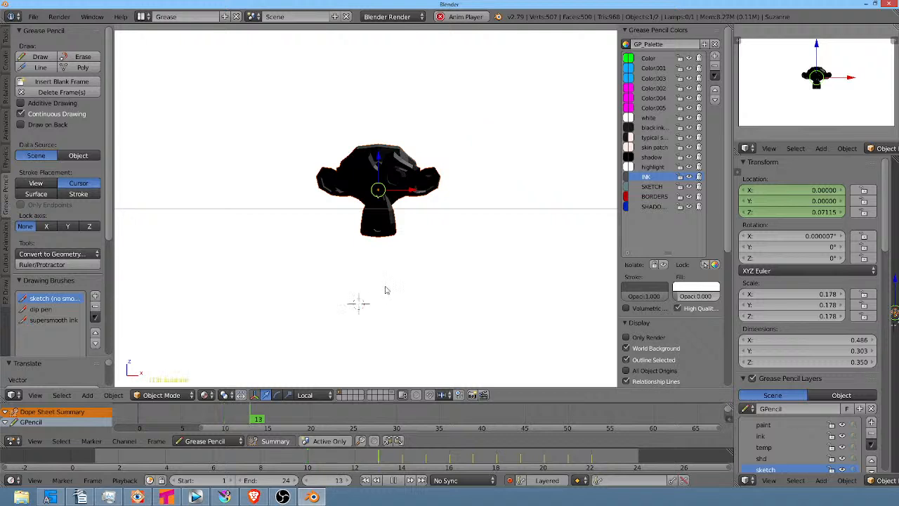
{"action": "key", "text": "alt+a"}
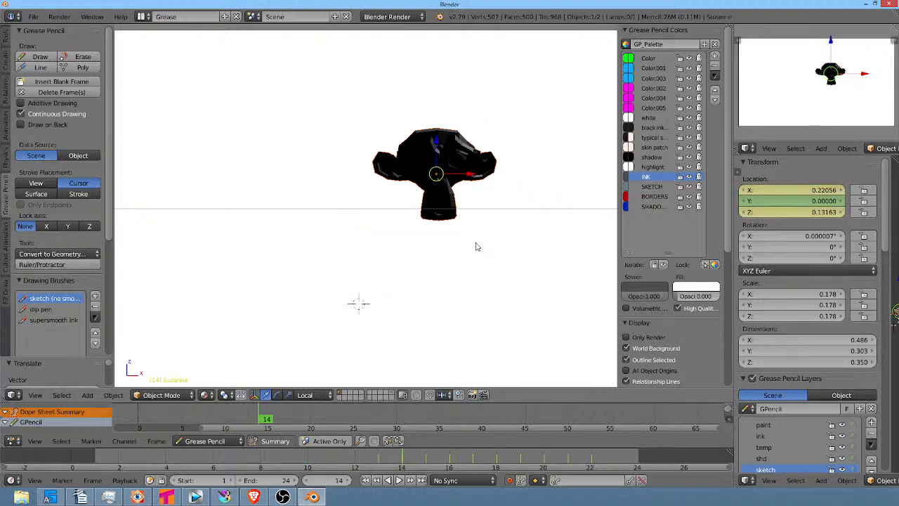
{"action": "key", "text": "r"}
{"action": "left_click", "coordinate": [481, 217]}
{"action": "key", "text": "g"}
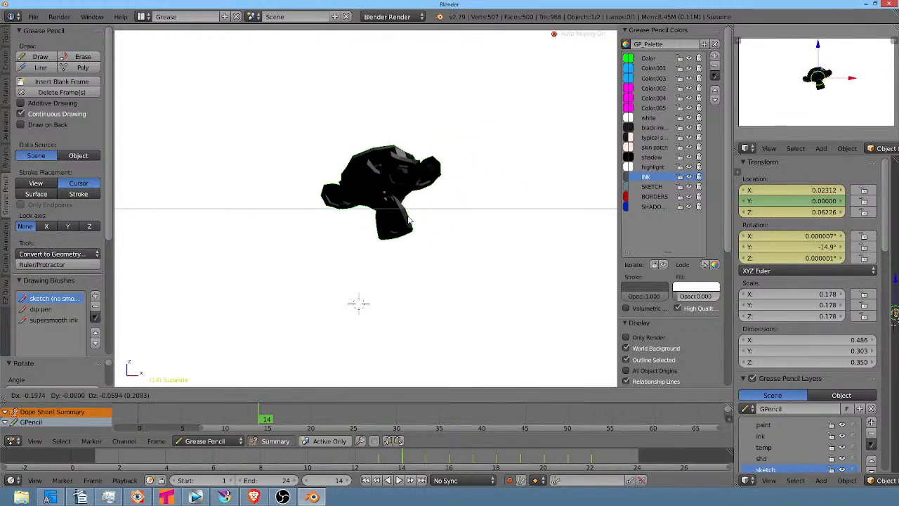
{"action": "left_click", "coordinate": [409, 221]}
Play the animation, scrub back to frame 6, and keyframe the monkey with a Y rotation of about 16.4° and a new position
{"action": "key", "text": "alt+a"}
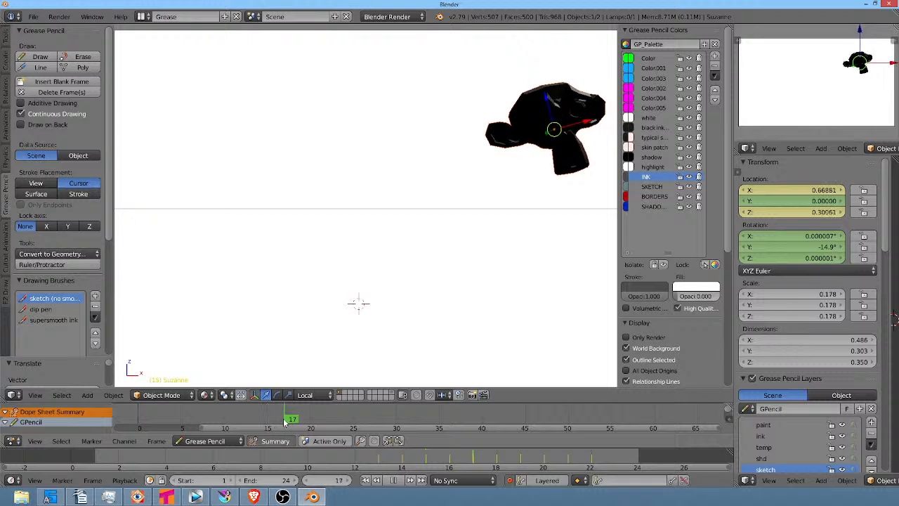
{"action": "left_click_drag", "start_coordinate": [266, 422], "coordinate": [191, 411]}
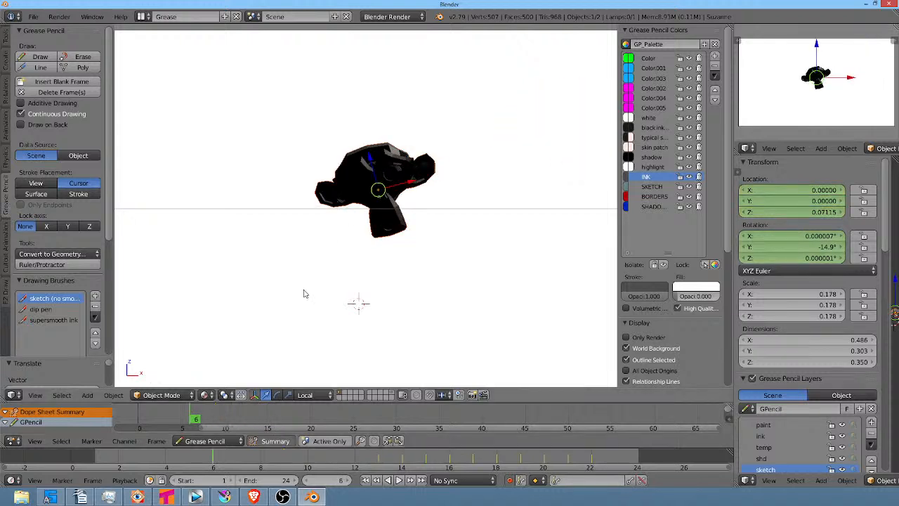
{"action": "key", "text": "r"}
{"action": "left_click", "coordinate": [420, 274]}
{"action": "key", "text": "g"}
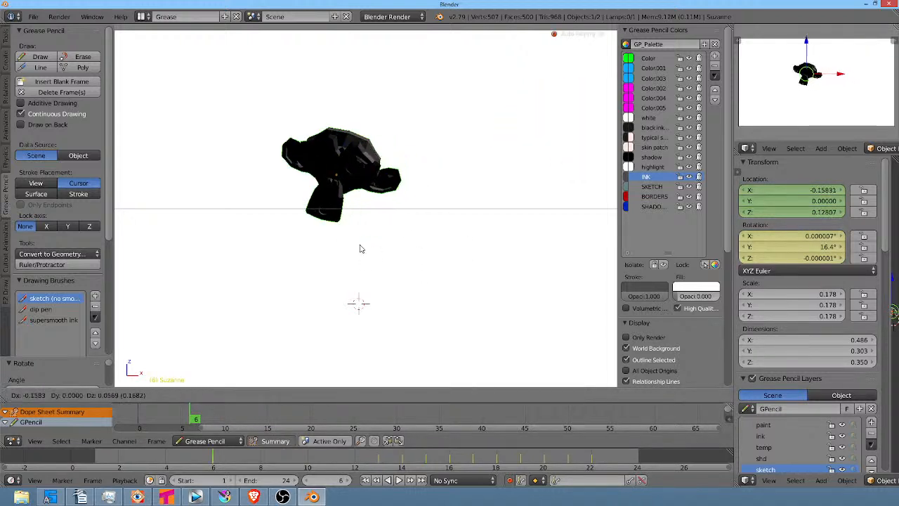
{"action": "left_click", "coordinate": [318, 234]}
Play and scrub the monkey's keyframed animation up to frame 24, and close Blender
{"action": "key", "text": "alt+a"}
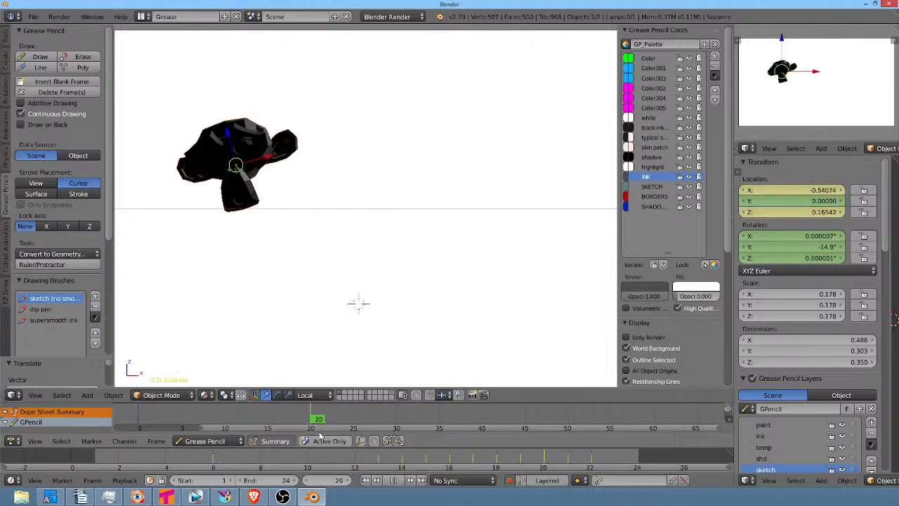
{"action": "left_click_drag", "start_coordinate": [226, 421], "coordinate": [342, 423]}
{"action": "key", "text": "alt+a"}
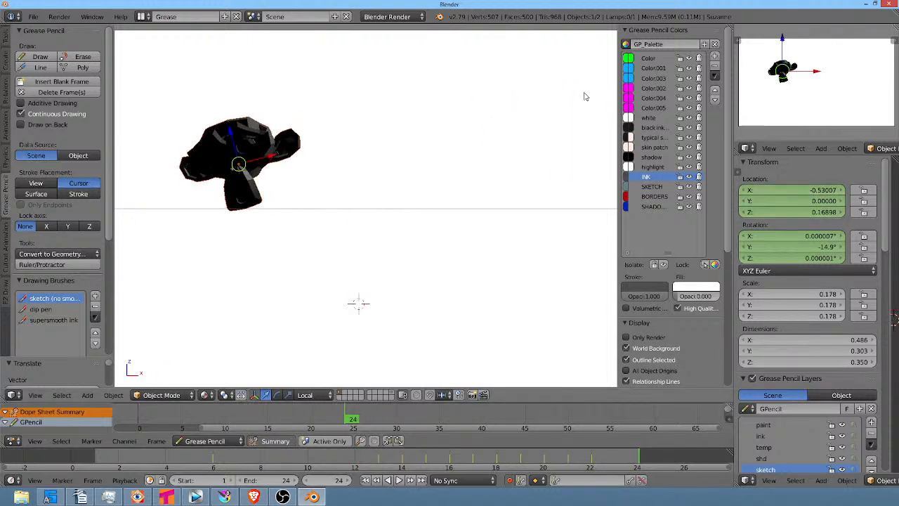
{"action": "left_click", "coordinate": [893, 3]}
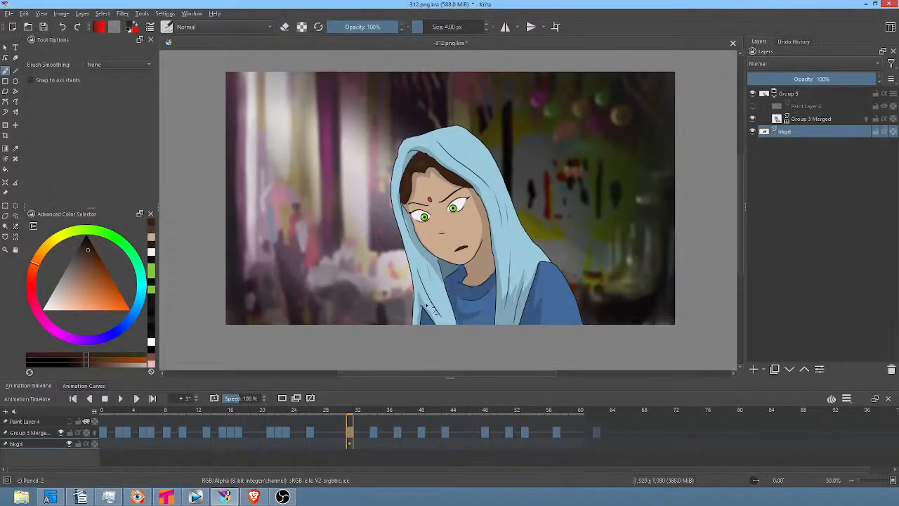
Scrub the veiled character's animation back from frame 31 to frame 0 and forward to frame 14
{"action": "left_click_drag", "start_coordinate": [354, 414], "coordinate": [99, 411]}
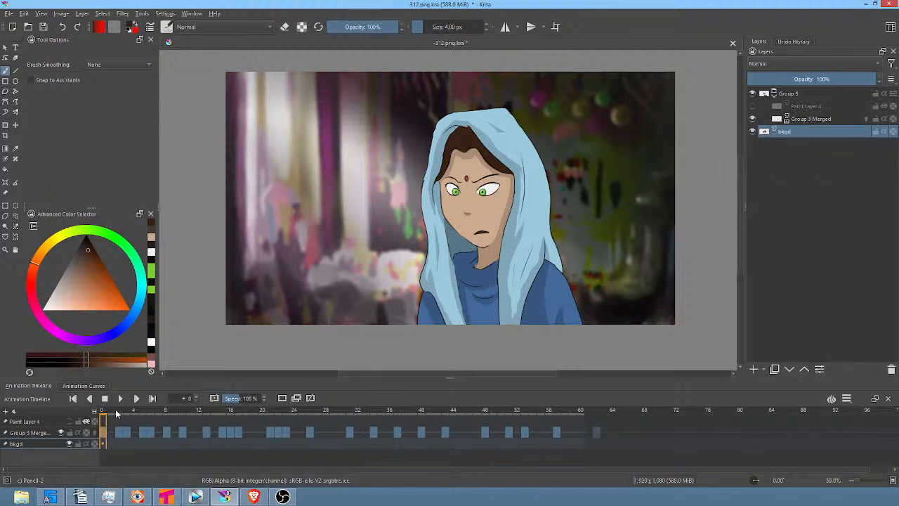
{"action": "left_click_drag", "start_coordinate": [120, 415], "coordinate": [49, 440]}
{"action": "left_click_drag", "start_coordinate": [121, 409], "coordinate": [215, 430]}
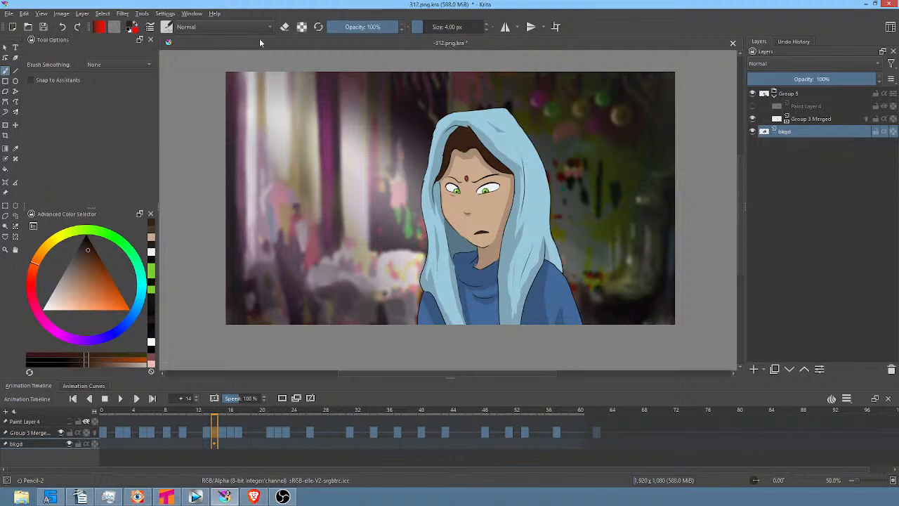
Switch to Tahoma2D, draw a large closed rounded shape with the pencil test style, and fill it with the same style
{"action": "key", "text": "alt+Tab"}
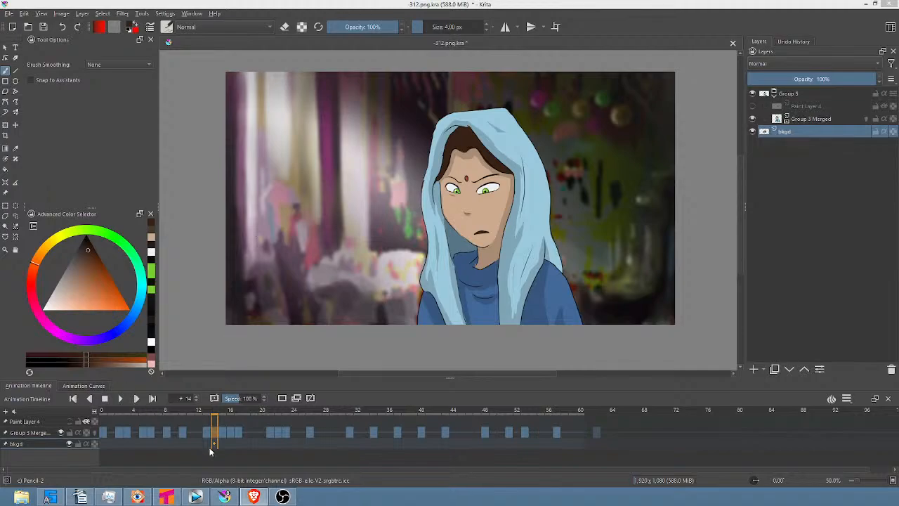
{"action": "left_click", "coordinate": [169, 500]}
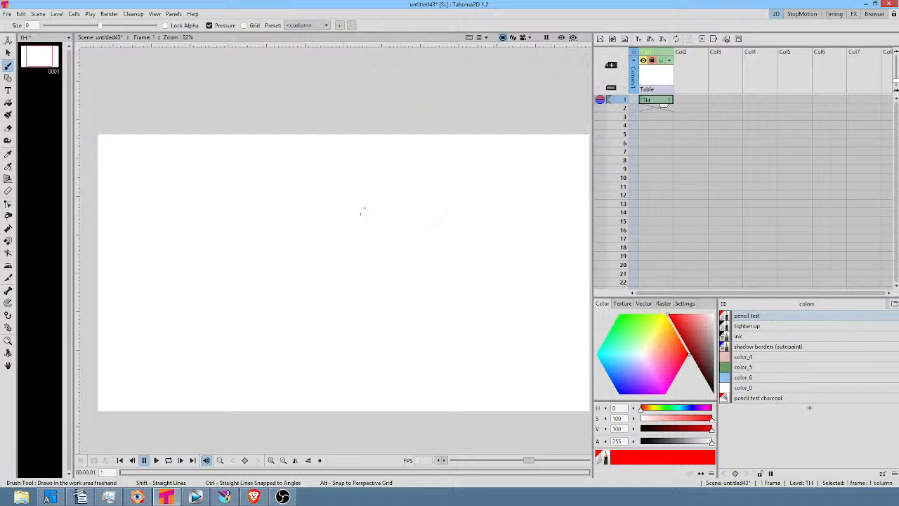
{"action": "mouse_move", "coordinate": [364, 208]}
{"action": "left_mouse_down"}
{"action": "mouse_move", "coordinate": [303, 228]}
{"action": "mouse_move", "coordinate": [317, 352]}
{"action": "mouse_move", "coordinate": [421, 346]}
{"action": "mouse_move", "coordinate": [384, 234]}
{"action": "mouse_move", "coordinate": [342, 213]}
{"action": "left_mouse_up"}
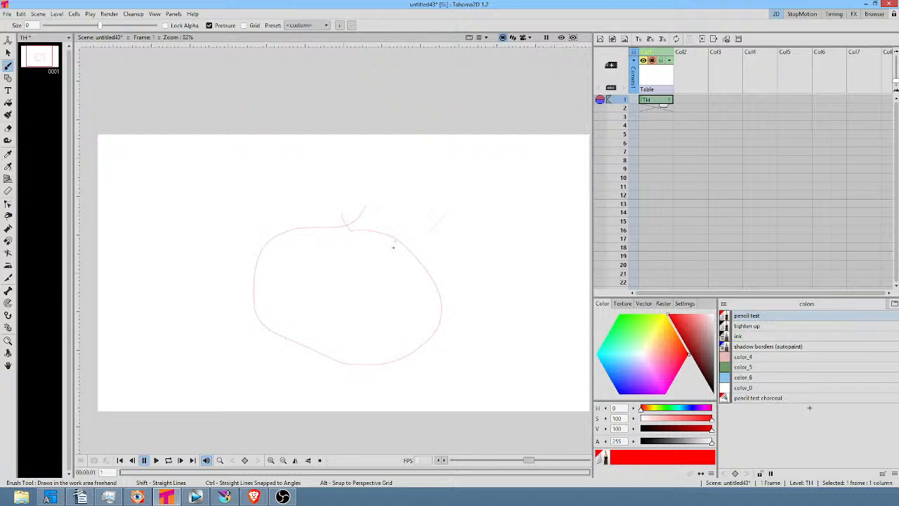
{"action": "key", "text": "f"}
{"action": "left_click", "coordinate": [370, 273]}
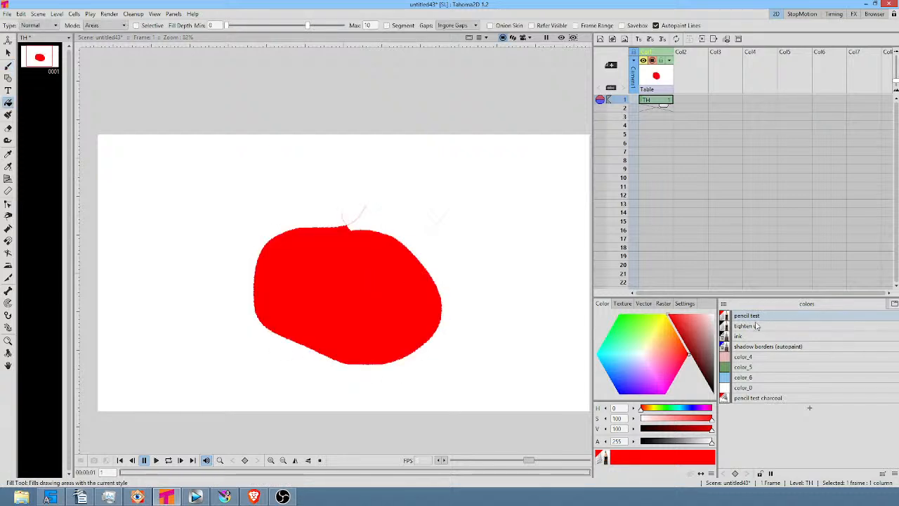
Change the pencil test style to a muted red of about S 55, V 63, and delete the drawing's column
{"action": "left_click_drag", "start_coordinate": [679, 327], "coordinate": [643, 353]}
{"action": "mouse_move", "coordinate": [714, 340]}
{"action": "left_mouse_down"}
{"action": "mouse_move", "coordinate": [701, 348]}
{"action": "mouse_move", "coordinate": [705, 356]}
{"action": "mouse_move", "coordinate": [697, 344]}
{"action": "left_mouse_up"}
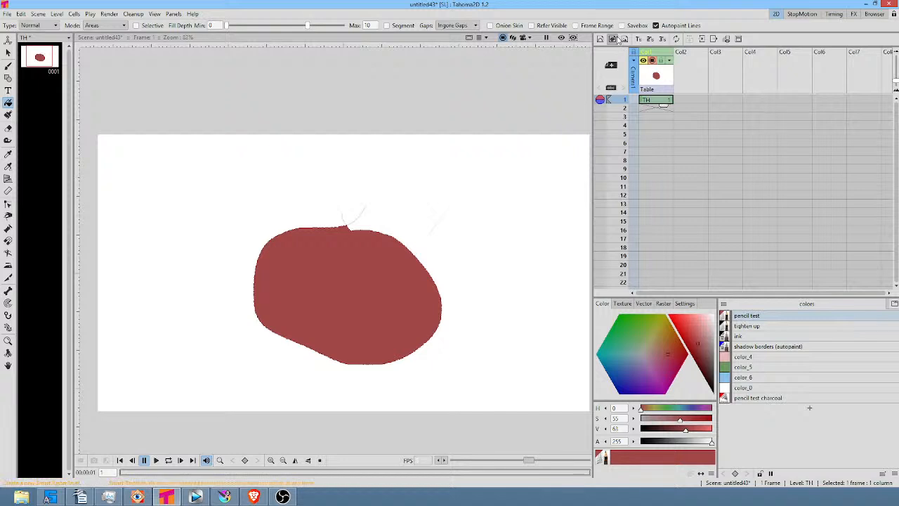
{"action": "left_click", "coordinate": [686, 105]}
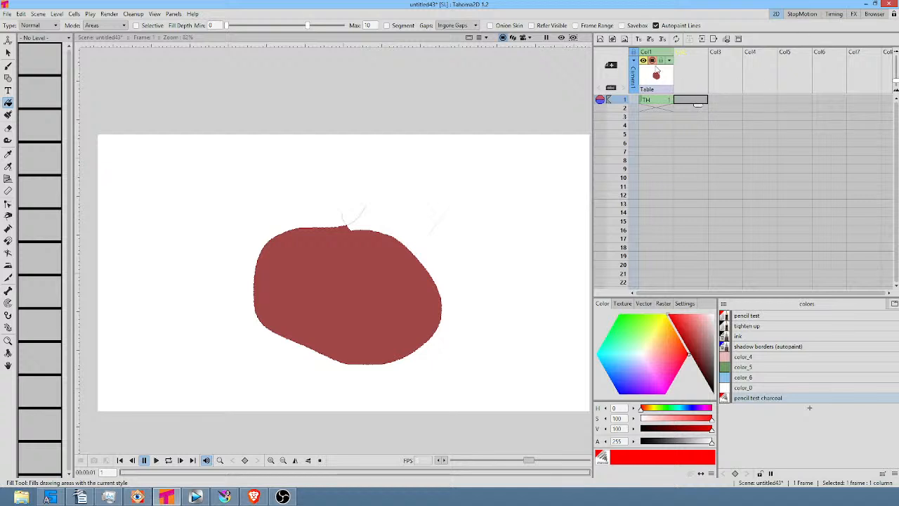
{"action": "left_click", "coordinate": [656, 72]}
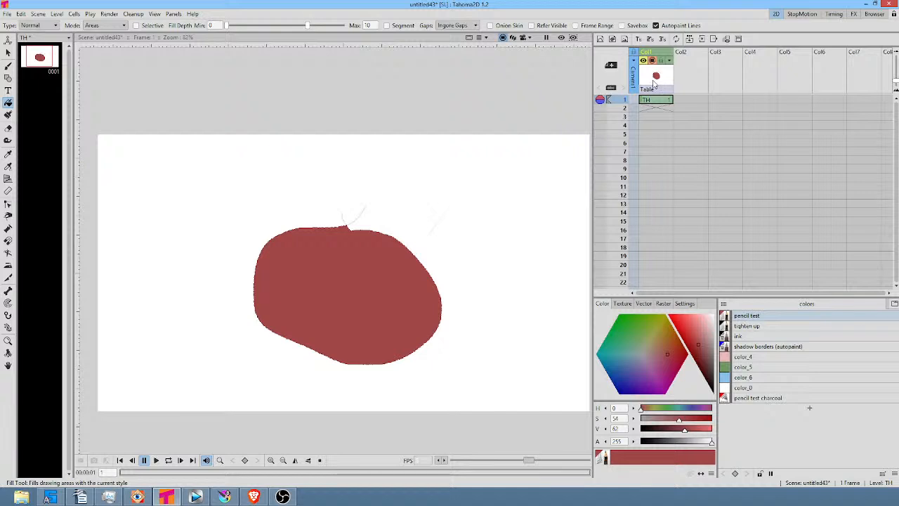
{"action": "key", "text": "Delete"}
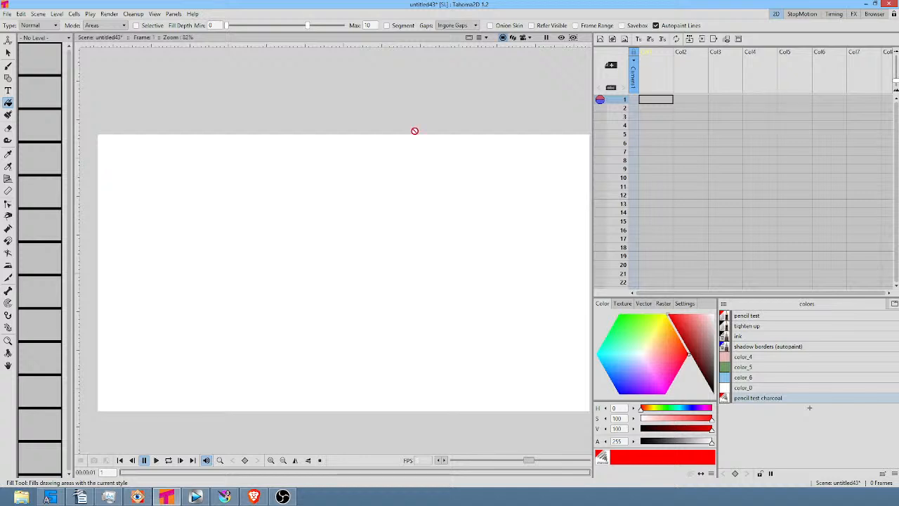
Switch back to Krita, scrub the character's animation from frame 14 to frame 22, and return to frame 15
{"action": "left_click", "coordinate": [225, 496]}
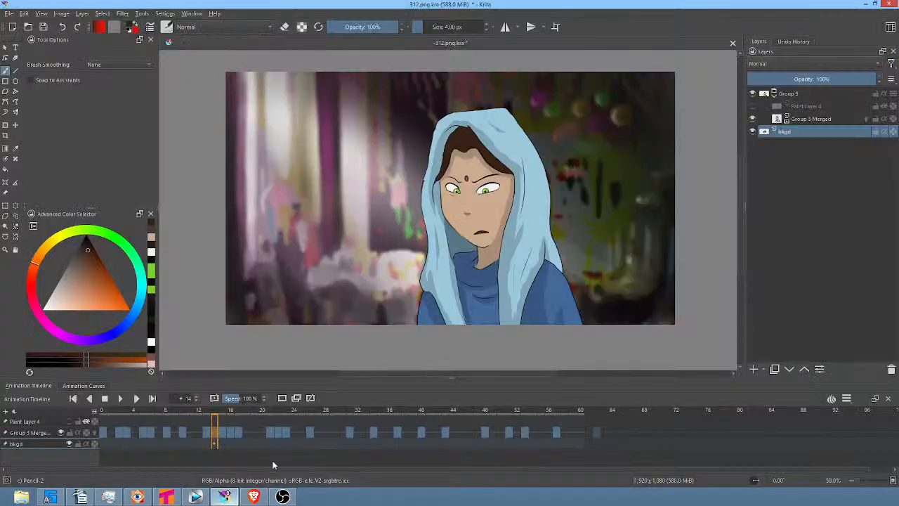
{"action": "left_click_drag", "start_coordinate": [476, 148], "coordinate": [517, 127]}
{"action": "scroll", "coordinate": [498, 144], "scroll_direction": "up", "scroll_amount": 1}
{"action": "scroll", "coordinate": [517, 129], "scroll_direction": "down", "scroll_amount": 1}
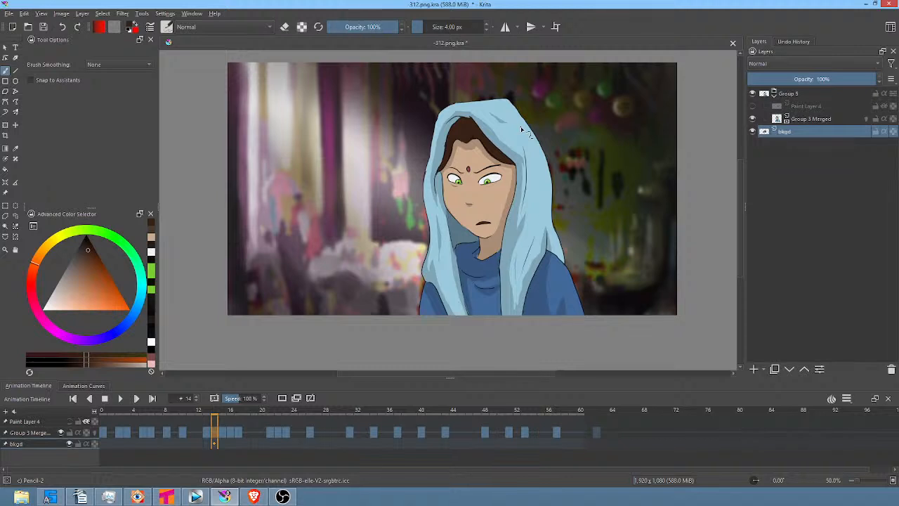
{"action": "left_click_drag", "start_coordinate": [535, 113], "coordinate": [560, 111]}
{"action": "scroll", "coordinate": [522, 117], "scroll_direction": "up", "scroll_amount": 1}
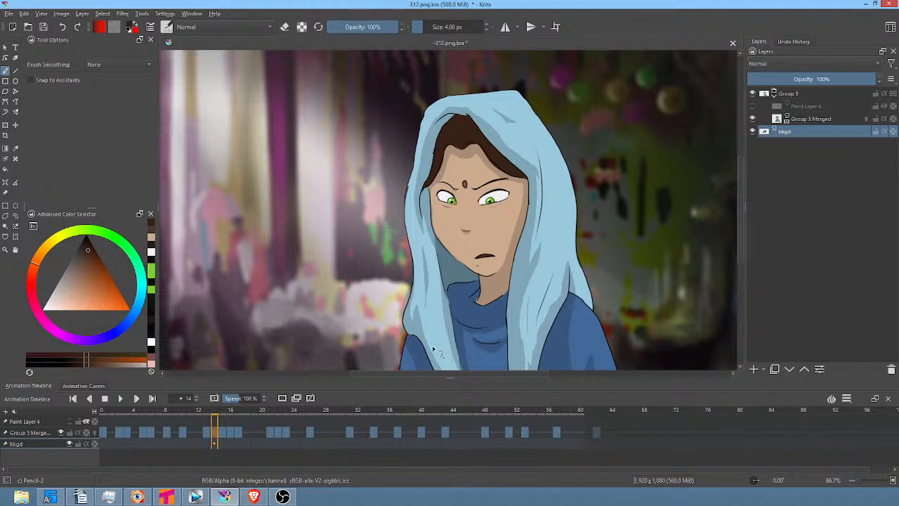
{"action": "left_click_drag", "start_coordinate": [215, 413], "coordinate": [281, 421]}
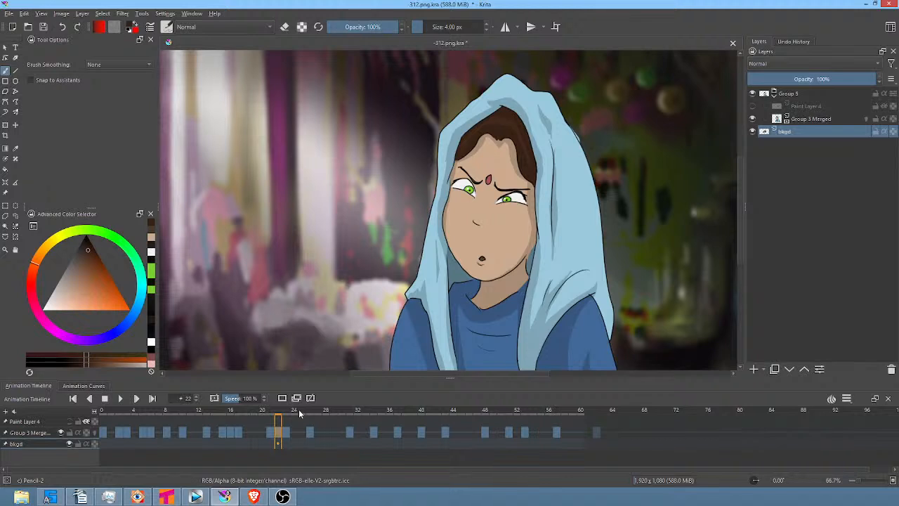
{"action": "left_click", "coordinate": [223, 409]}
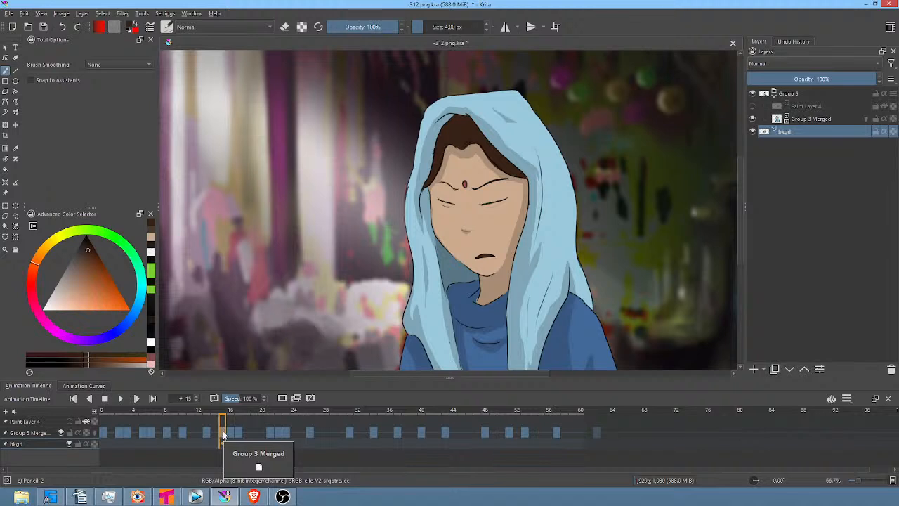
Play back the character's animation from frame 0, and play it again from frame 15
{"action": "left_click", "coordinate": [104, 434]}
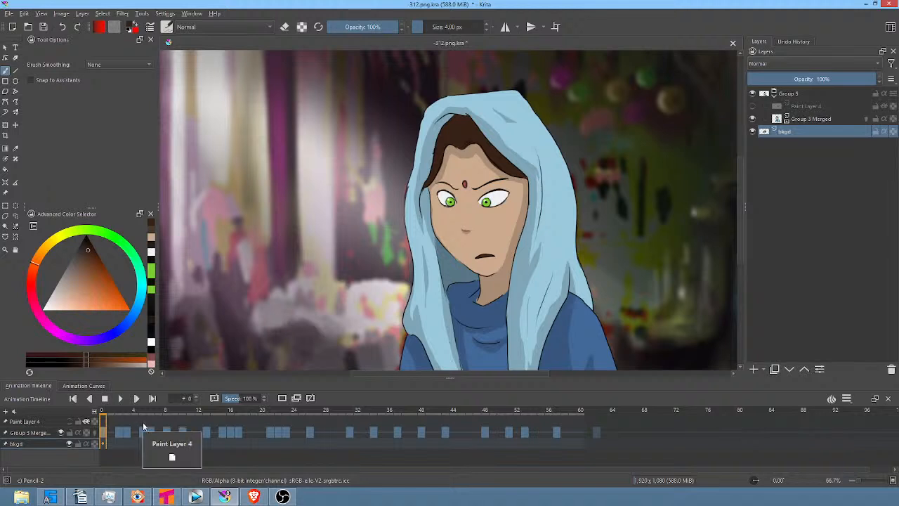
{"action": "key", "text": "space"}
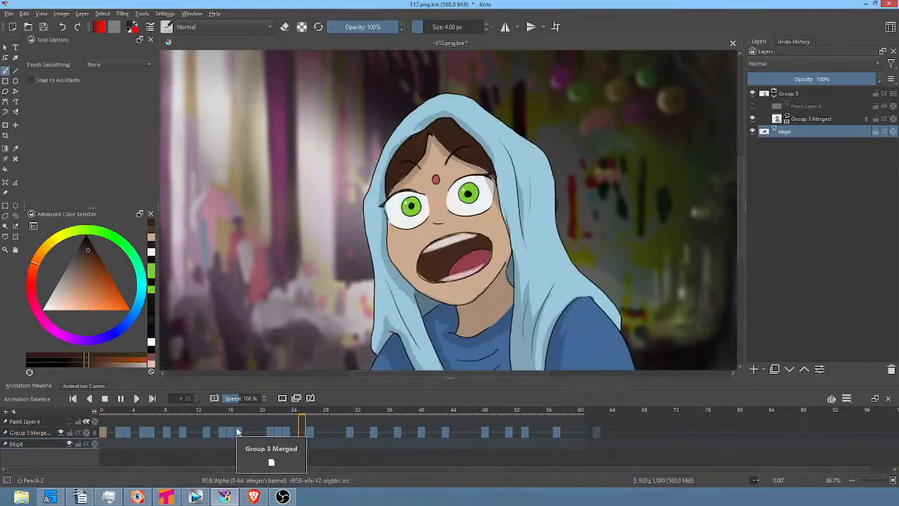
{"action": "key", "text": "space"}
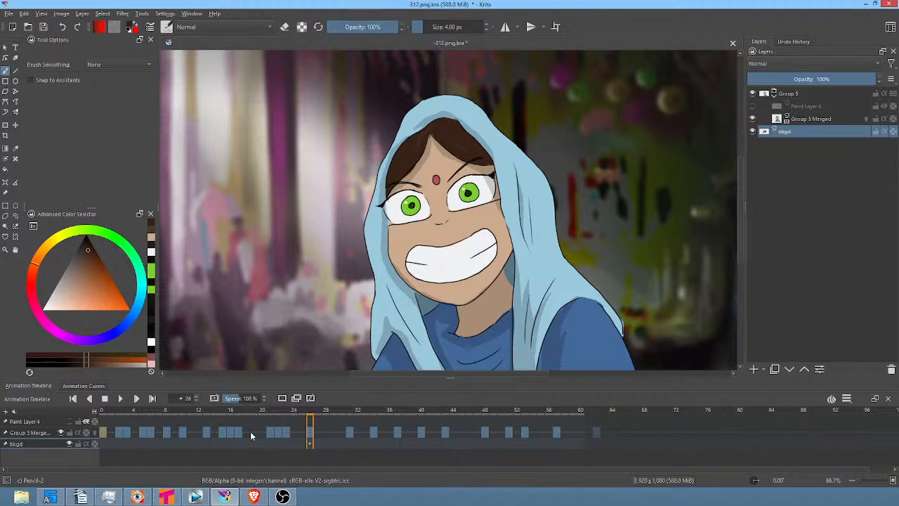
{"action": "left_click", "coordinate": [220, 434]}
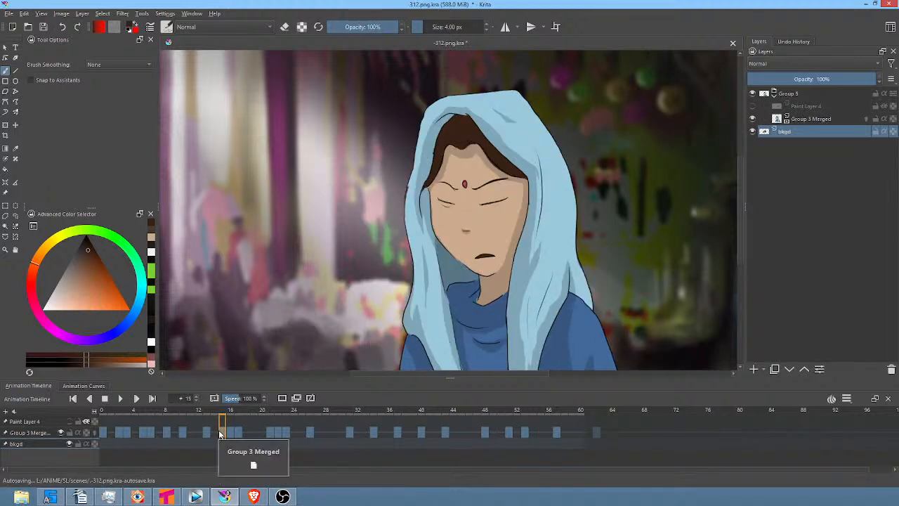
{"action": "key", "text": "space"}
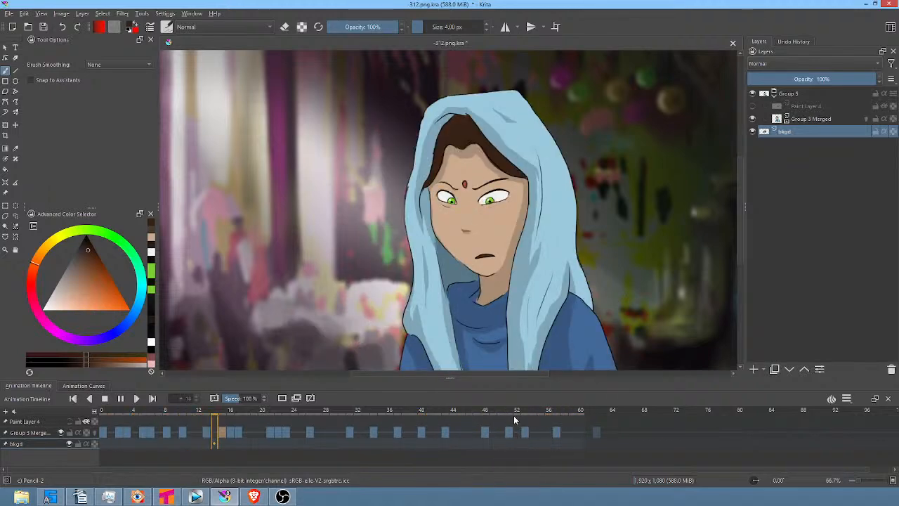
{"action": "key", "text": "space"}
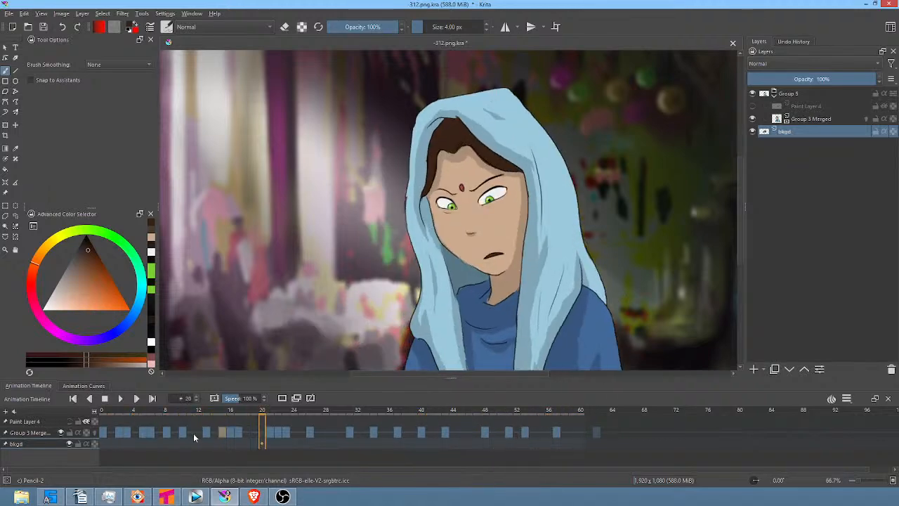
Return to frame 0 and scrub through the opening frames of the animation
{"action": "left_click", "coordinate": [118, 433]}
{"action": "left_click", "coordinate": [103, 436]}
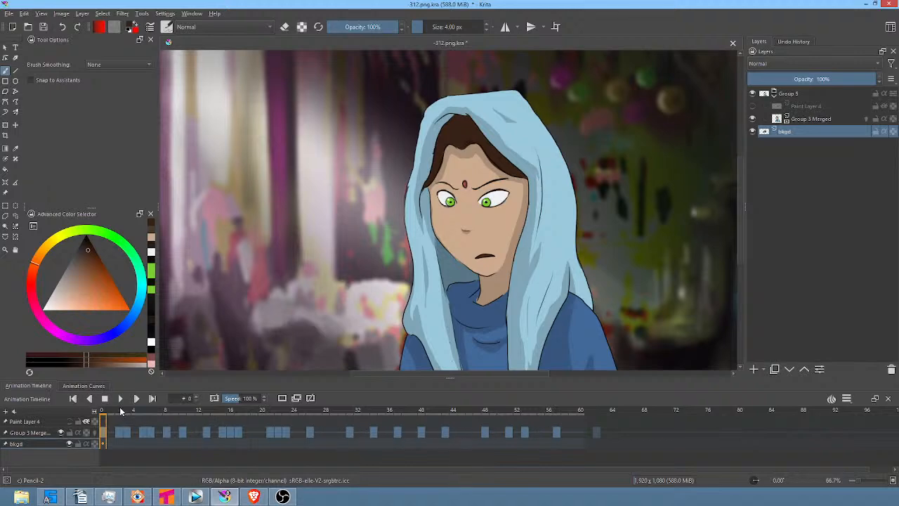
{"action": "left_click_drag", "start_coordinate": [121, 411], "coordinate": [97, 443]}
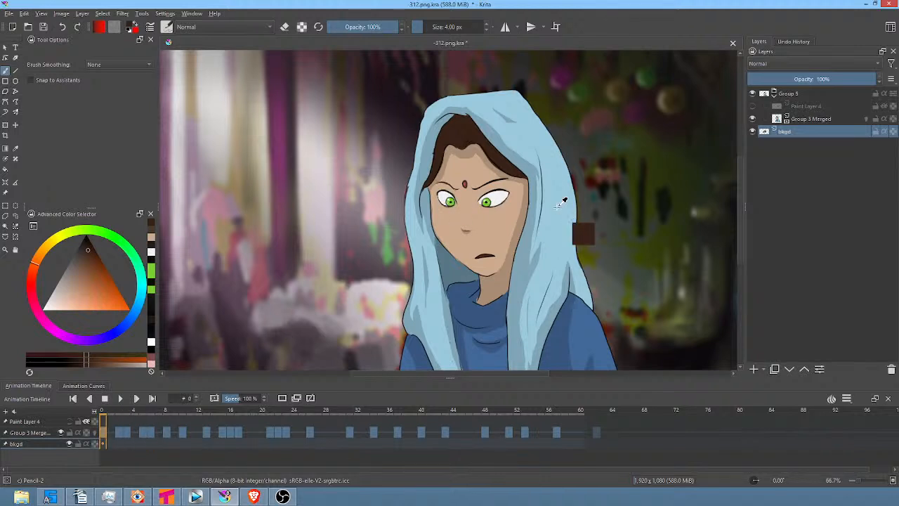
Select the entire canvas at frame 0 and switch to Tahoma2D
{"action": "key", "text": "ctrl+a"}
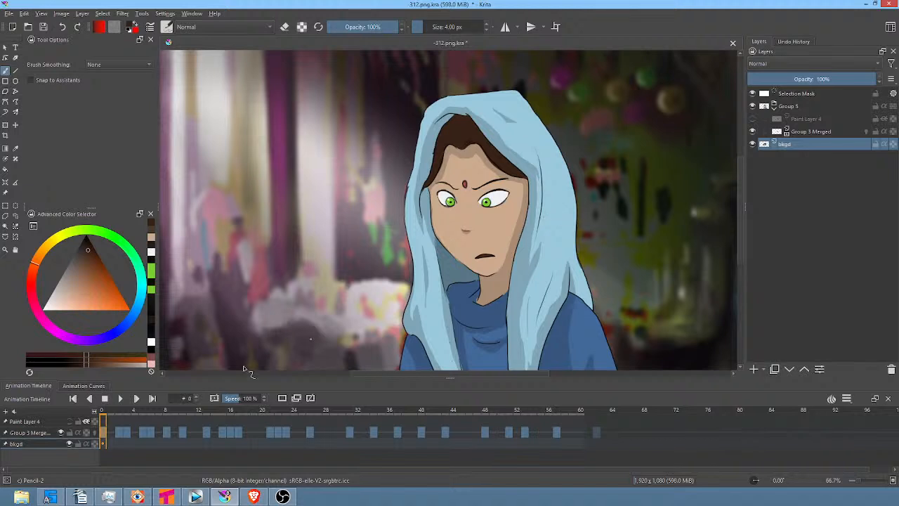
{"action": "scroll", "coordinate": [524, 199], "scroll_direction": "down", "scroll_amount": 2}
{"action": "left_click_drag", "start_coordinate": [521, 202], "coordinate": [495, 211]}
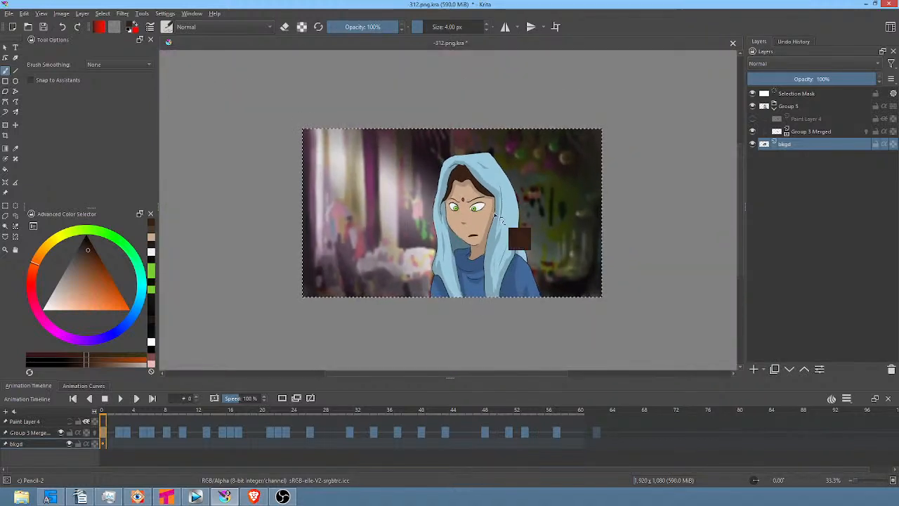
{"action": "left_click", "coordinate": [173, 500]}
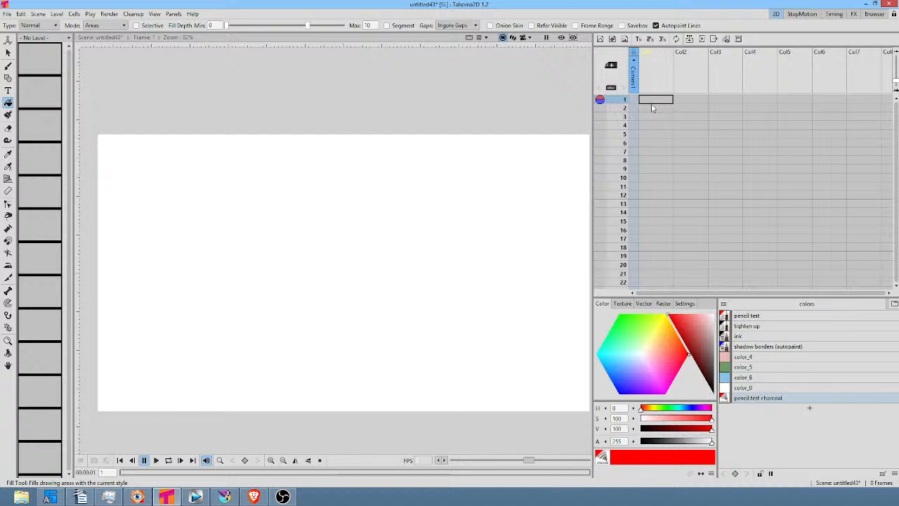
Switch to Krita, scrub the animation back to frame 21 and play it from frame 16, then return to Tahoma2D
{"action": "left_click", "coordinate": [224, 497]}
{"action": "left_click_drag", "start_coordinate": [578, 417], "coordinate": [267, 417]}
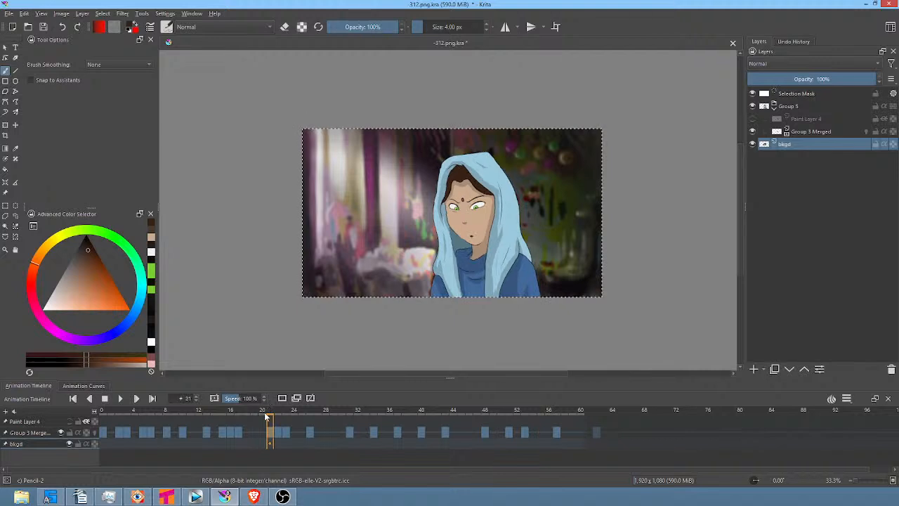
{"action": "left_click", "coordinate": [232, 434]}
{"action": "key", "text": "space"}
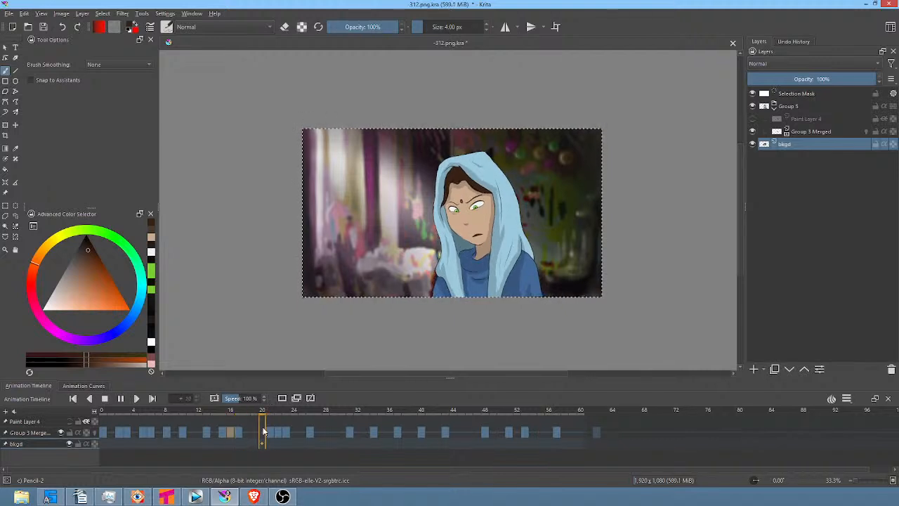
{"action": "key", "text": "space"}
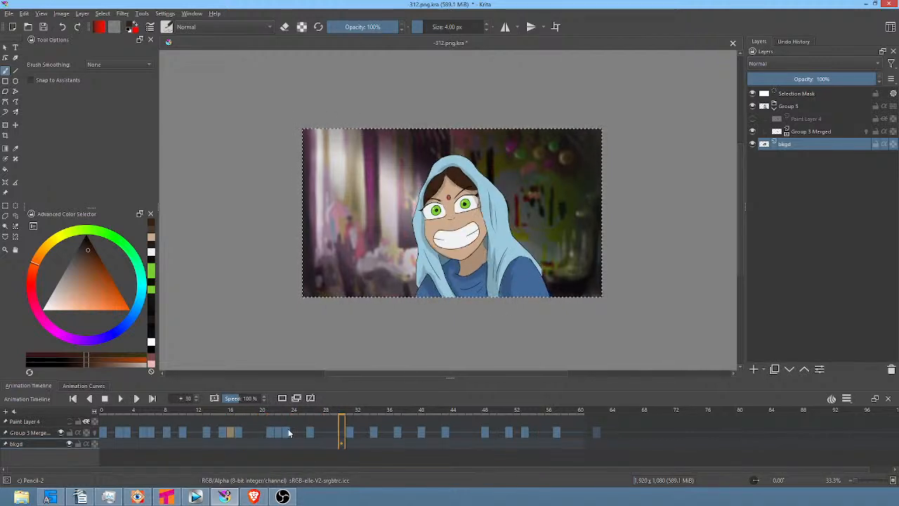
{"action": "left_click", "coordinate": [166, 497]}
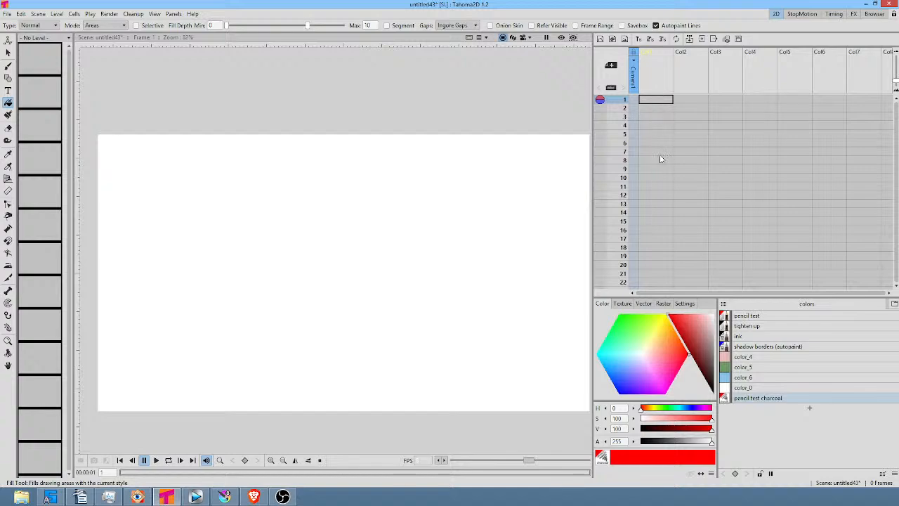
Switch back to Krita and scrub the character's animation from frame 15 to frame 19
{"action": "left_click", "coordinate": [224, 497]}
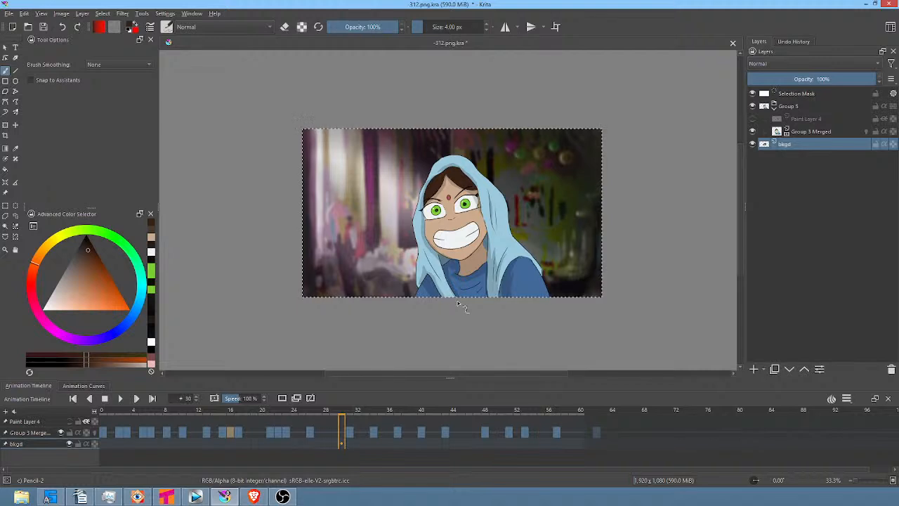
{"action": "left_click", "coordinate": [222, 432]}
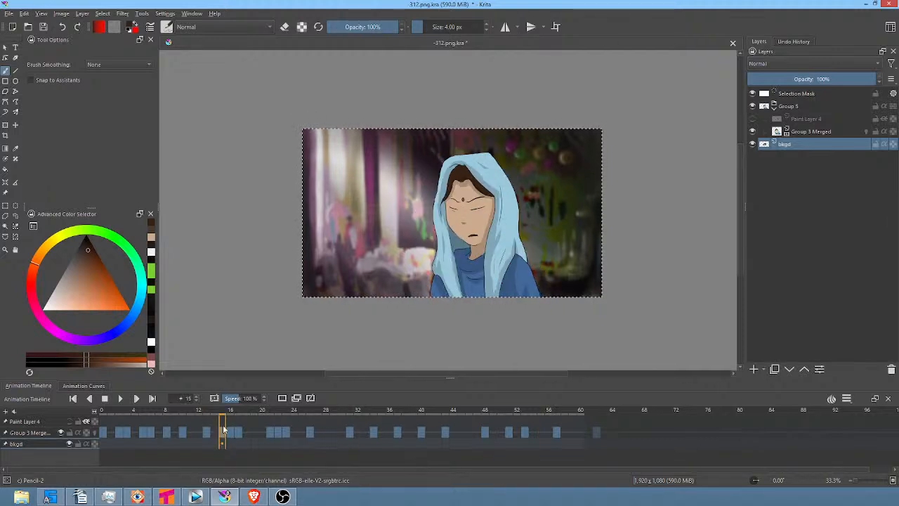
{"action": "left_click_drag", "start_coordinate": [209, 413], "coordinate": [254, 415]}
{"action": "scroll", "coordinate": [508, 251], "scroll_direction": "up", "scroll_amount": 2}
{"action": "scroll", "coordinate": [508, 250], "scroll_direction": "down", "scroll_amount": 1}
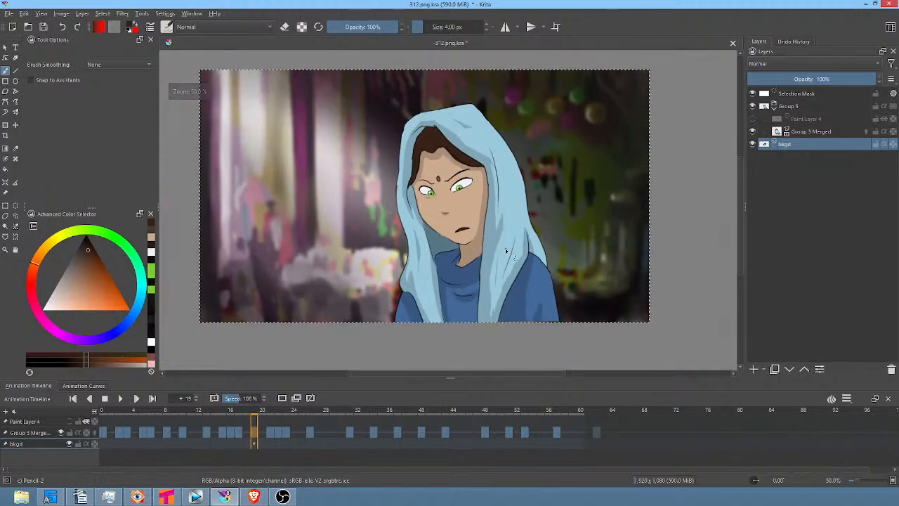
{"action": "left_click_drag", "start_coordinate": [510, 251], "coordinate": [516, 251]}
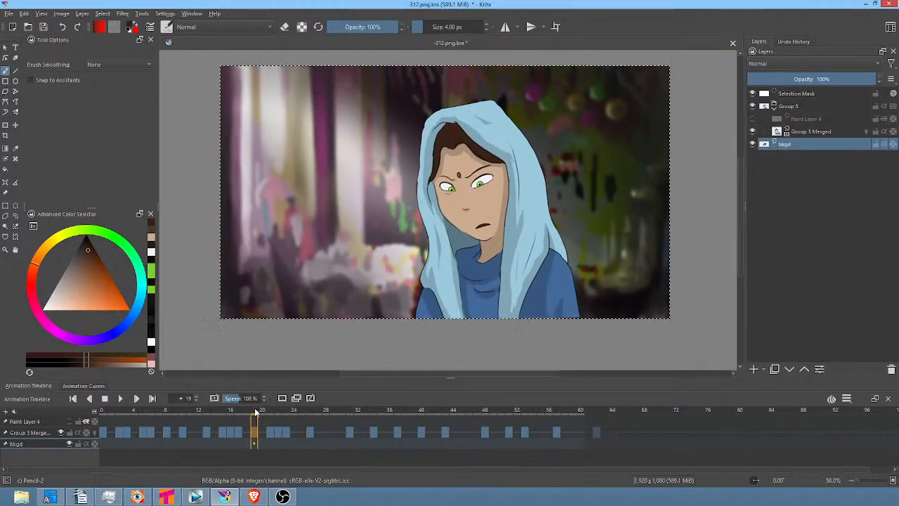
Scrub back to frame 0 and play the animation twice from there
{"action": "mouse_move", "coordinate": [257, 415]}
{"action": "left_mouse_down"}
{"action": "mouse_move", "coordinate": [567, 421]}
{"action": "mouse_move", "coordinate": [363, 436]}
{"action": "mouse_move", "coordinate": [100, 432]}
{"action": "mouse_move", "coordinate": [565, 430]}
{"action": "mouse_move", "coordinate": [101, 432]}
{"action": "left_mouse_up"}
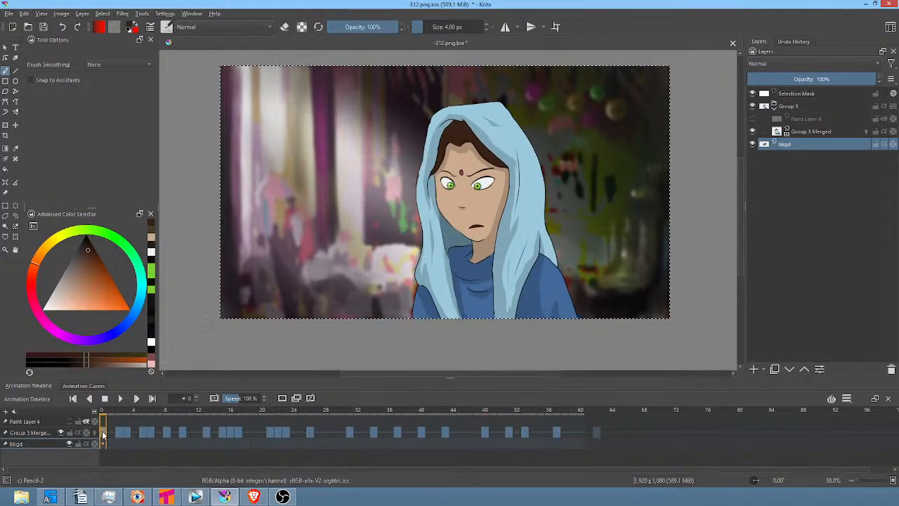
{"action": "key", "text": "space"}
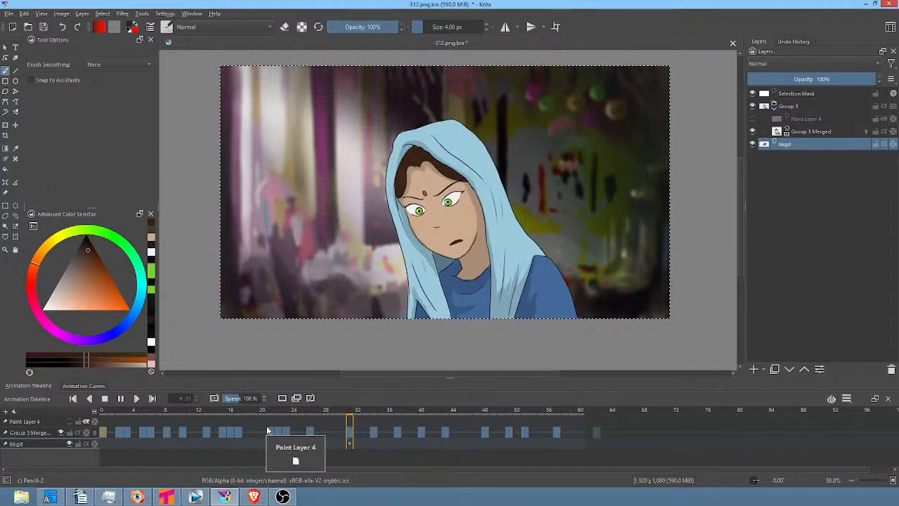
{"action": "key", "text": "space"}
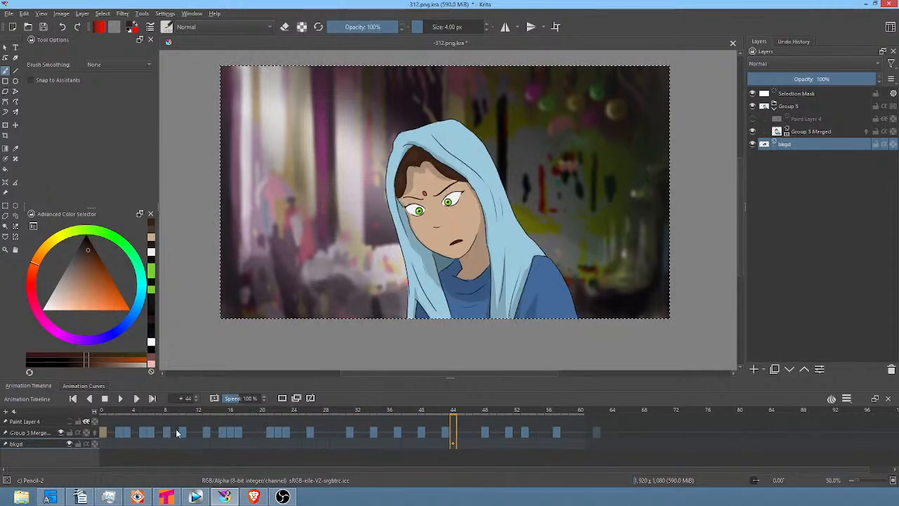
{"action": "left_click", "coordinate": [104, 433]}
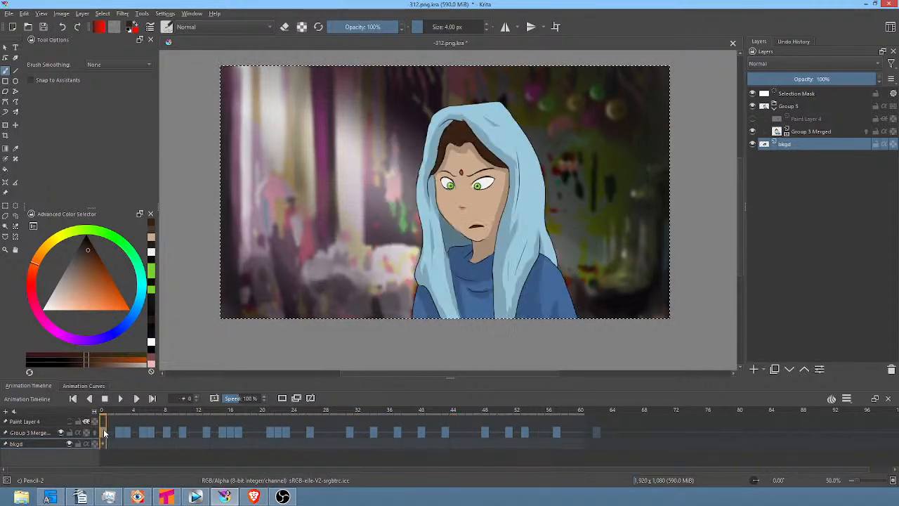
{"action": "key", "text": "space"}
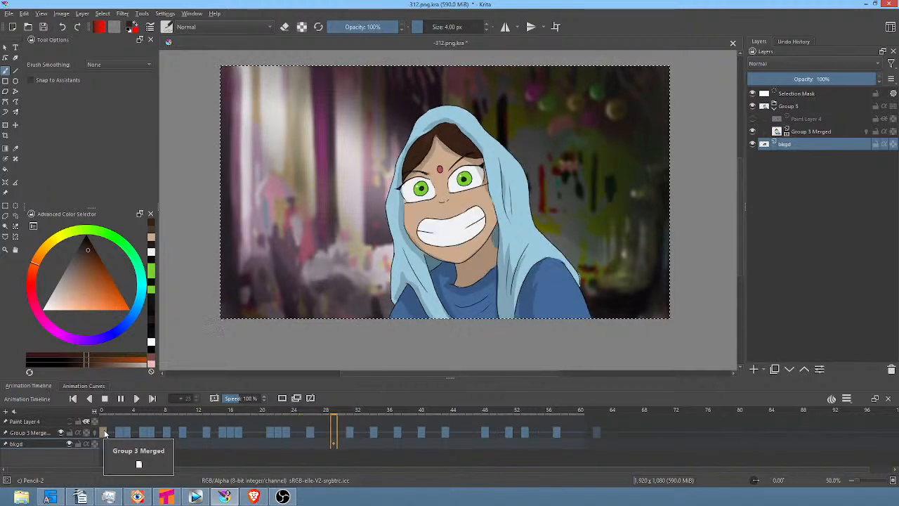
{"action": "key", "text": "space"}
Duplicate the grinning-pose keyframe of Group 3 Merged from frame 26 onto frames 29 and 28
{"action": "left_click", "coordinate": [327, 437]}
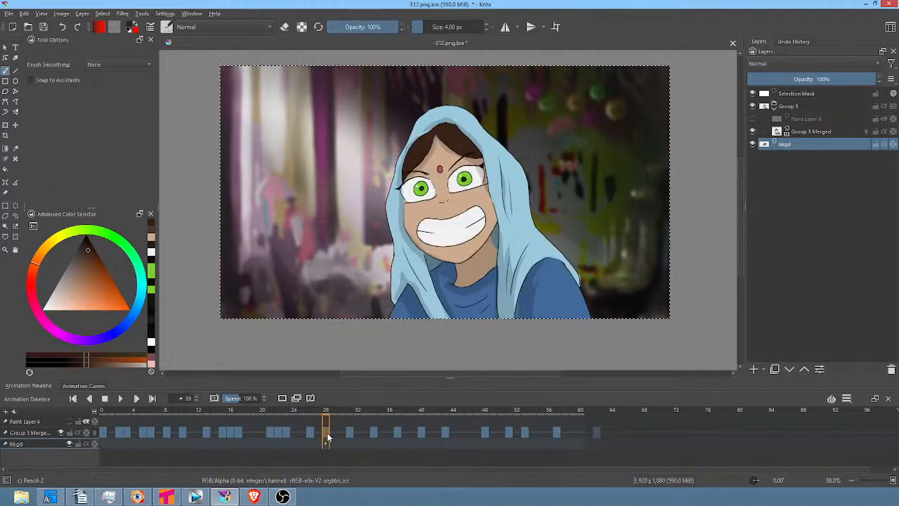
{"action": "left_click", "coordinate": [312, 437]}
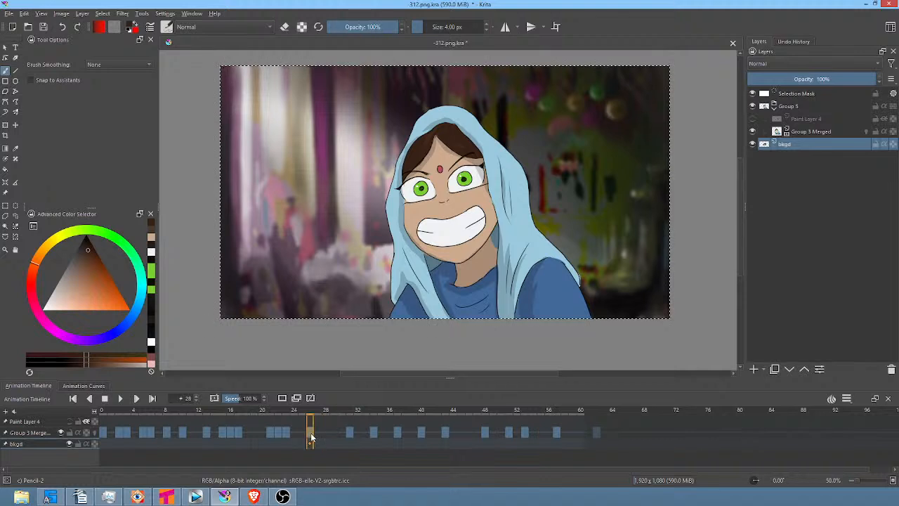
{"action": "left_click", "coordinate": [327, 437]}
{"action": "left_click", "coordinate": [312, 437]}
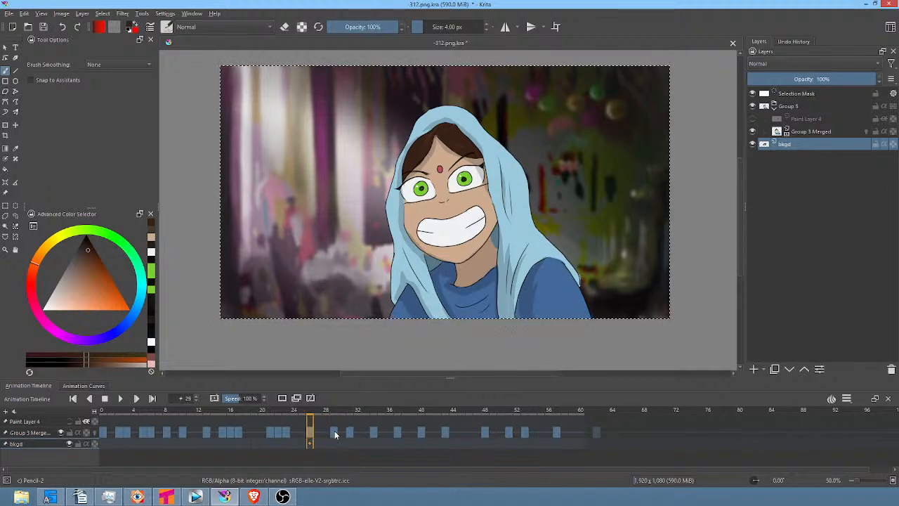
{"action": "left_click", "coordinate": [328, 436]}
On frame 28 of Group 3 Merged, cover both open eyes with filled freehand path shapes in the sampled skin colour
{"action": "scroll", "coordinate": [480, 188], "scroll_direction": "up", "scroll_amount": 3}
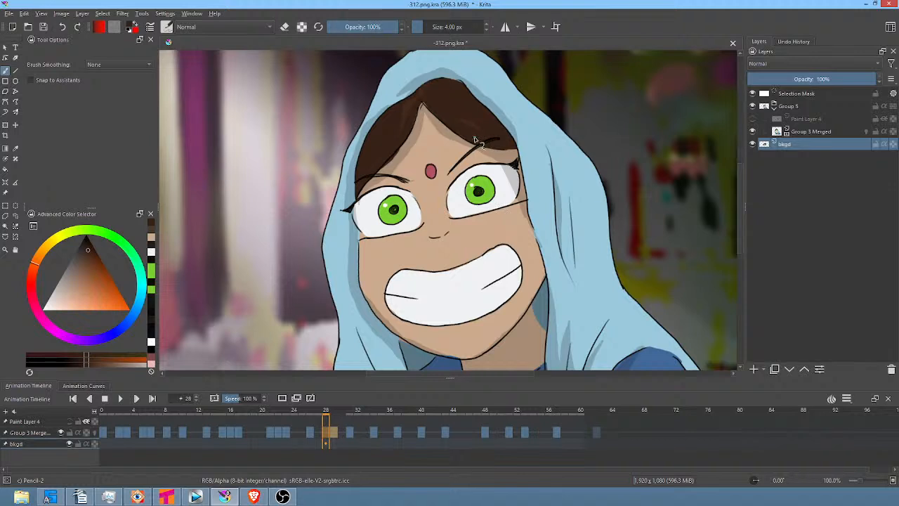
{"action": "key", "text": "p"}
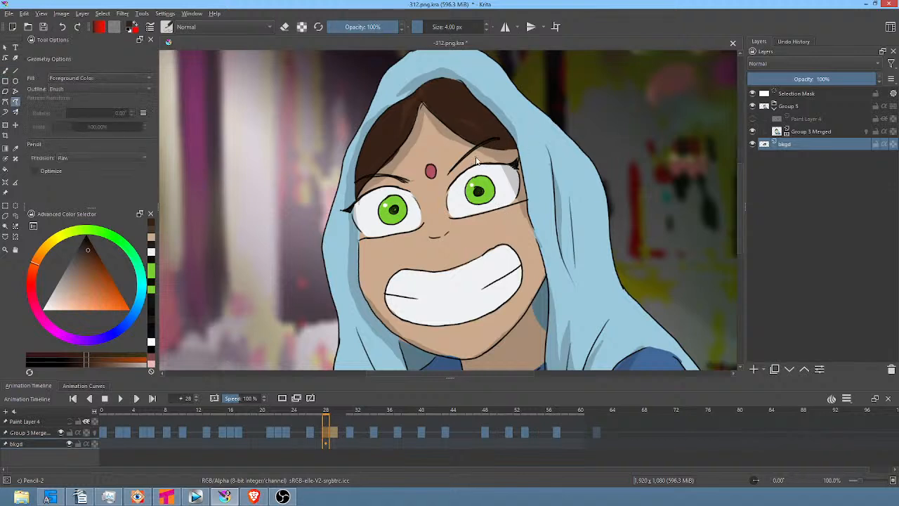
{"action": "left_click", "coordinate": [803, 134]}
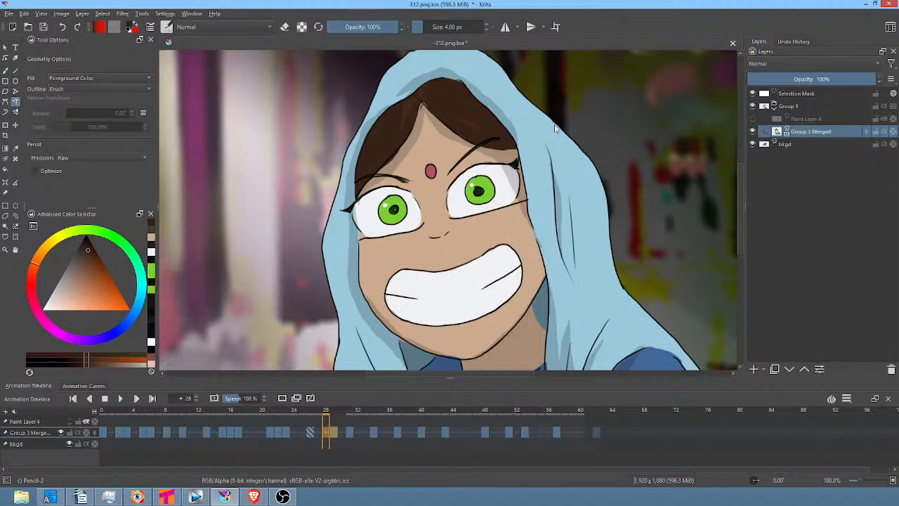
{"action": "left_click", "coordinate": [478, 152], "text": "ctrl"}
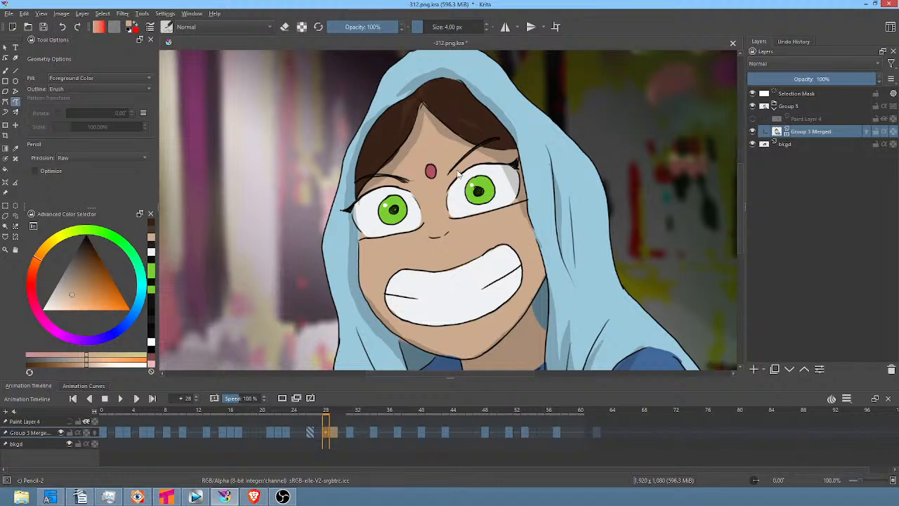
{"action": "mouse_move", "coordinate": [447, 213]}
{"action": "left_mouse_down"}
{"action": "mouse_move", "coordinate": [512, 204]}
{"action": "mouse_move", "coordinate": [505, 172]}
{"action": "mouse_move", "coordinate": [483, 159]}
{"action": "left_mouse_up"}
{"action": "mouse_move", "coordinate": [461, 214]}
{"action": "left_mouse_down"}
{"action": "mouse_move", "coordinate": [451, 220]}
{"action": "mouse_move", "coordinate": [510, 206]}
{"action": "left_mouse_up"}
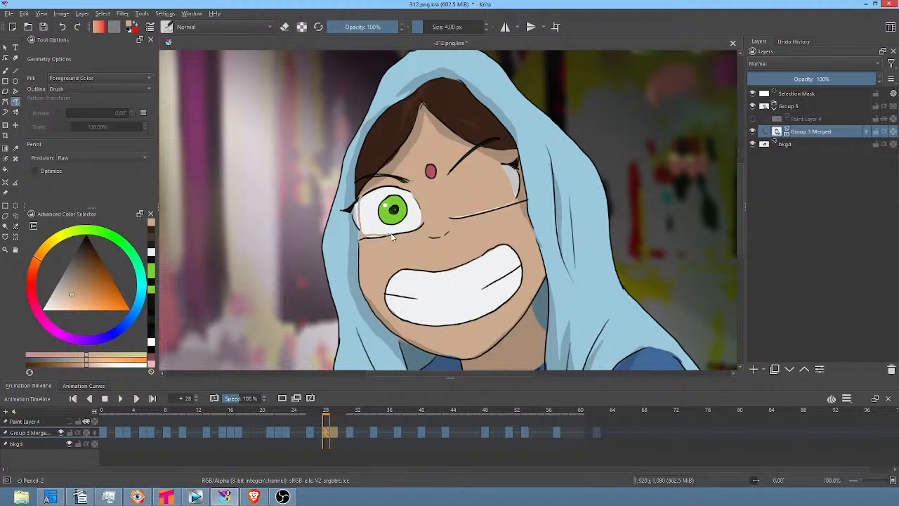
{"action": "mouse_move", "coordinate": [391, 233]}
{"action": "left_mouse_down"}
{"action": "mouse_move", "coordinate": [428, 219]}
{"action": "mouse_move", "coordinate": [430, 189]}
{"action": "left_mouse_up"}
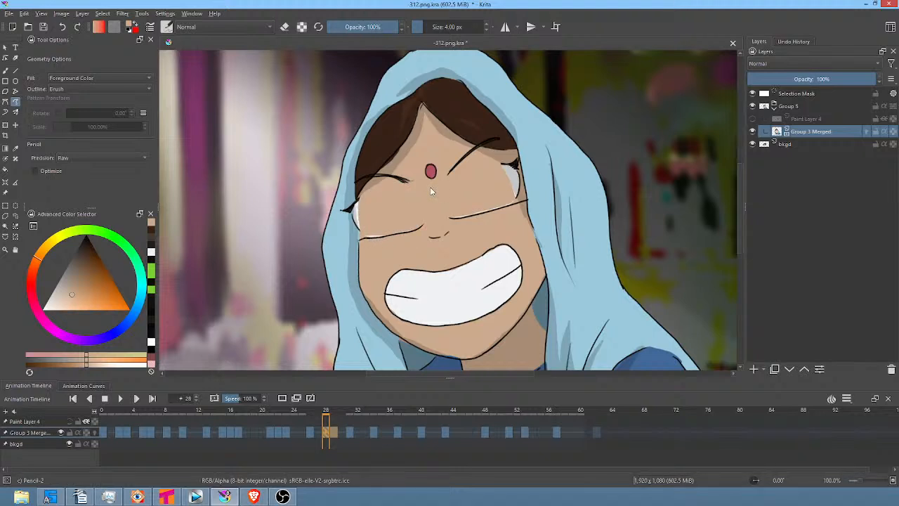
Cover the leftover outer eye corners and lashes with filled shapes in the sampled shaded-skin and veil colours
{"action": "left_click", "coordinate": [519, 203], "text": "ctrl"}
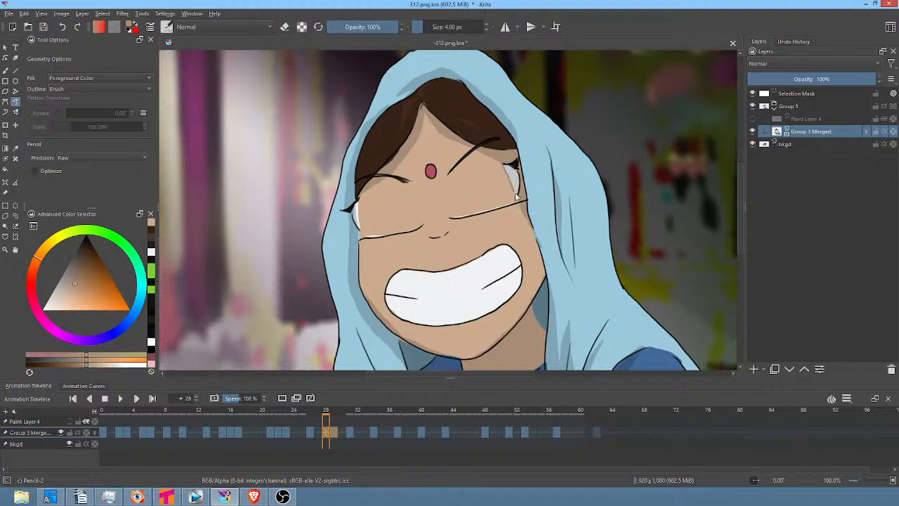
{"action": "left_click_drag", "start_coordinate": [524, 195], "coordinate": [515, 149]}
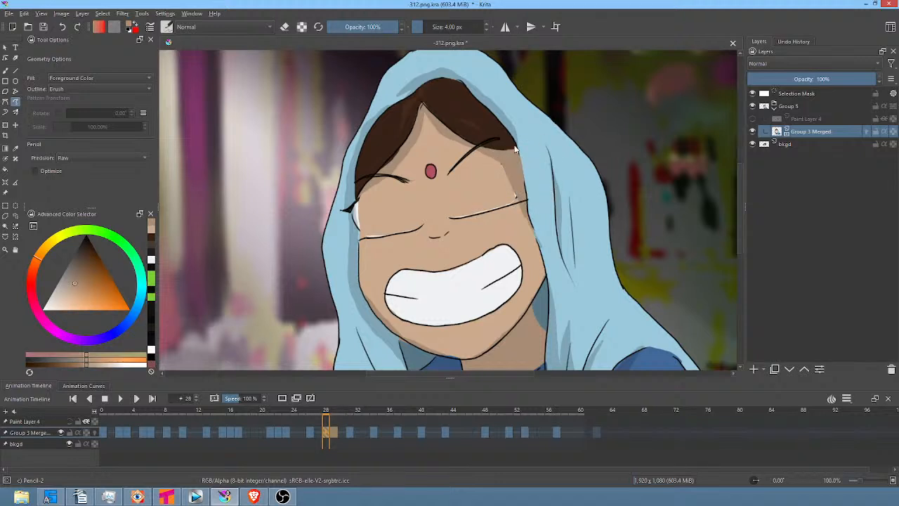
{"action": "left_click", "coordinate": [349, 214], "text": "ctrl"}
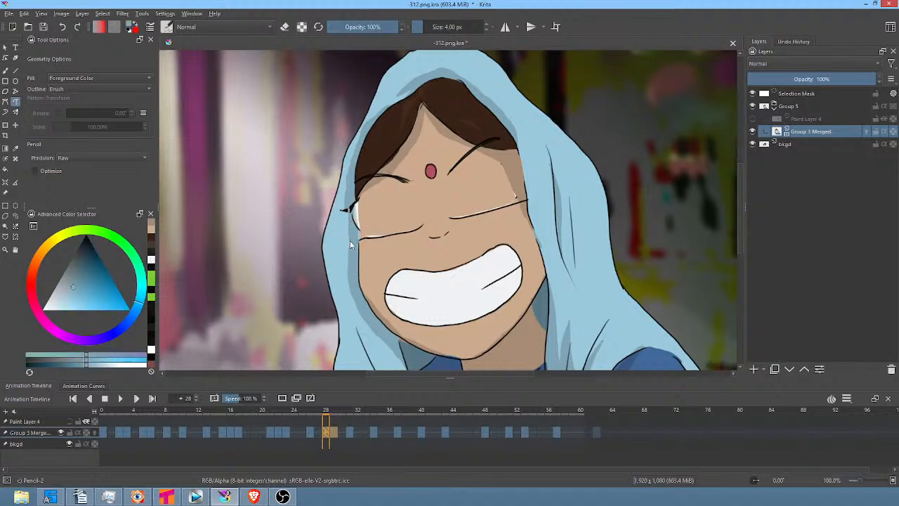
{"action": "left_click_drag", "start_coordinate": [358, 222], "coordinate": [358, 188]}
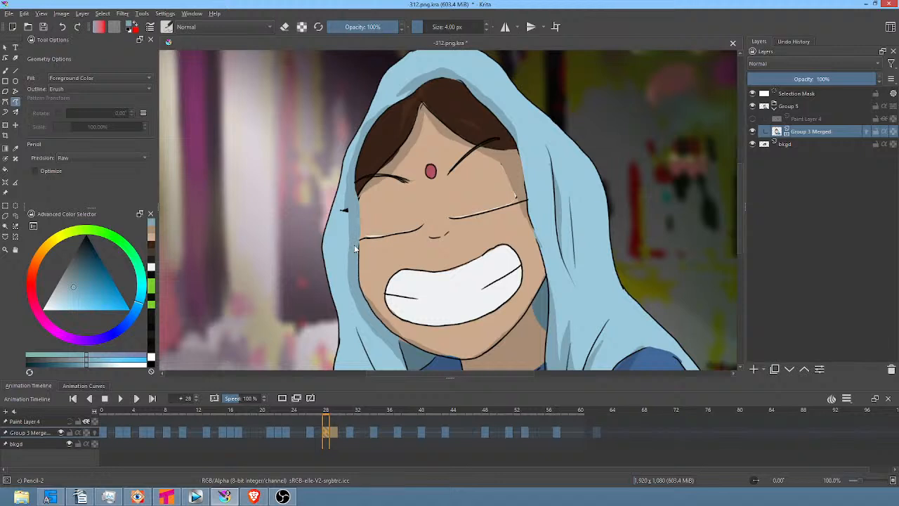
{"action": "left_click", "coordinate": [337, 252], "text": "ctrl"}
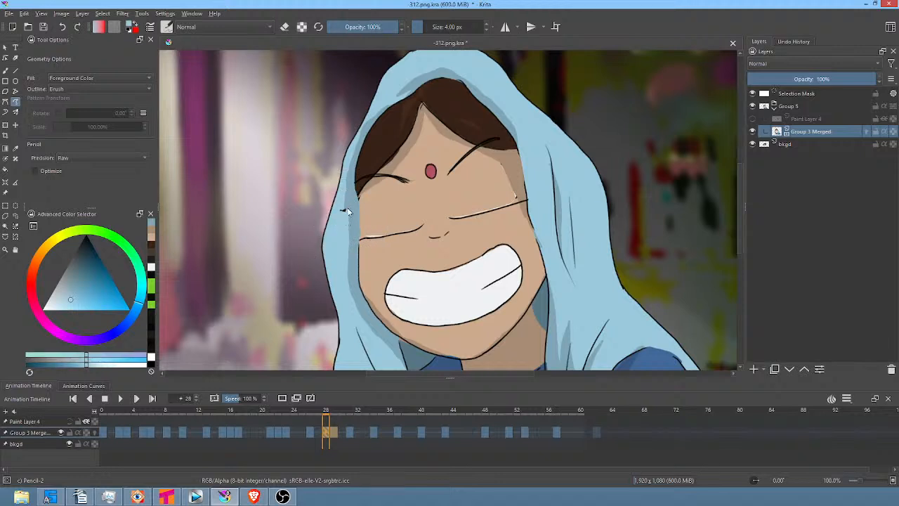
{"action": "left_click_drag", "start_coordinate": [343, 196], "coordinate": [344, 218]}
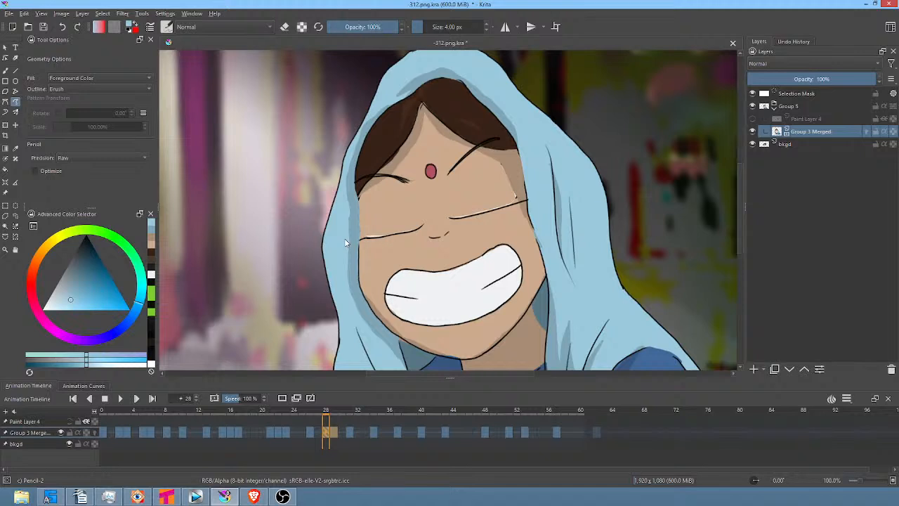
Patch the face shading beside the veil, above the eye line, with the sampled shaded-skin colour
{"action": "left_click", "coordinate": [516, 197], "text": "ctrl"}
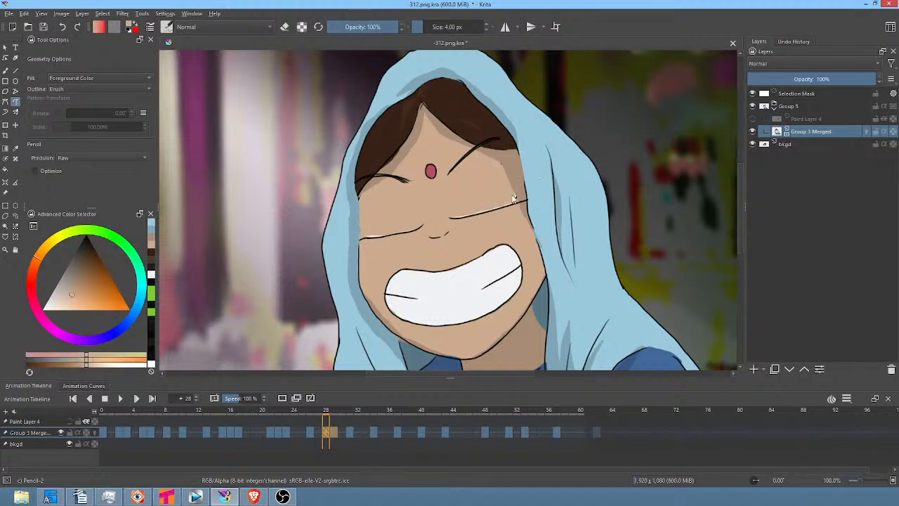
{"action": "left_click", "coordinate": [512, 181], "text": "ctrl"}
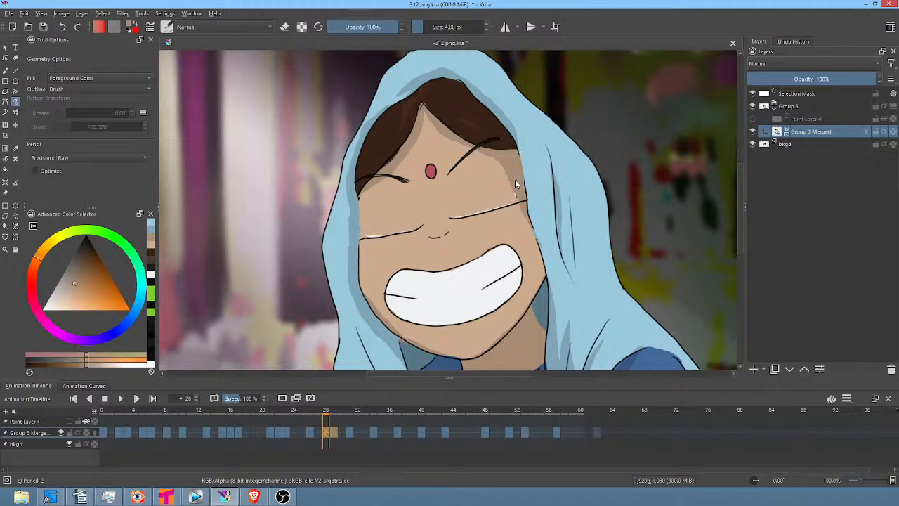
{"action": "left_click_drag", "start_coordinate": [515, 196], "coordinate": [530, 188]}
Brush the sampled skin colour over the white slivers left along both lower eye lines
{"action": "left_click_drag", "start_coordinate": [454, 246], "coordinate": [540, 203]}
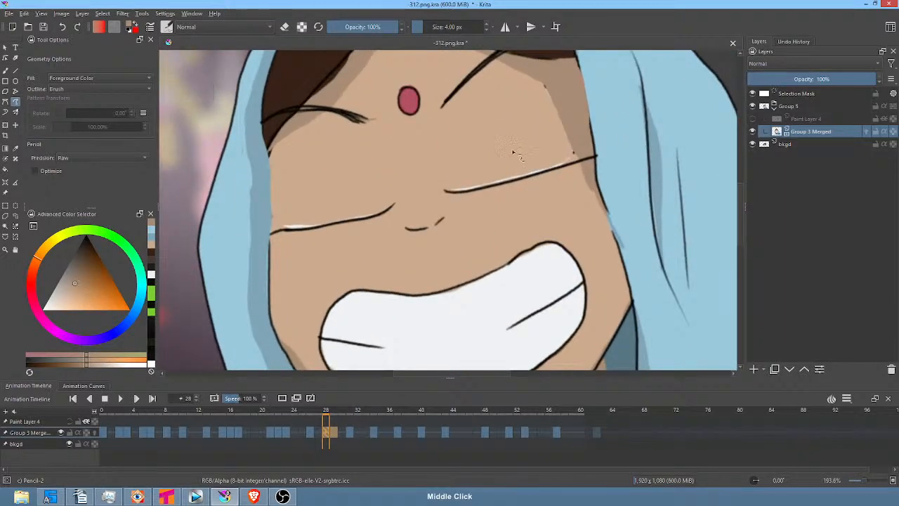
{"action": "key", "text": "b"}
{"action": "left_click", "coordinate": [514, 151], "text": "ctrl"}
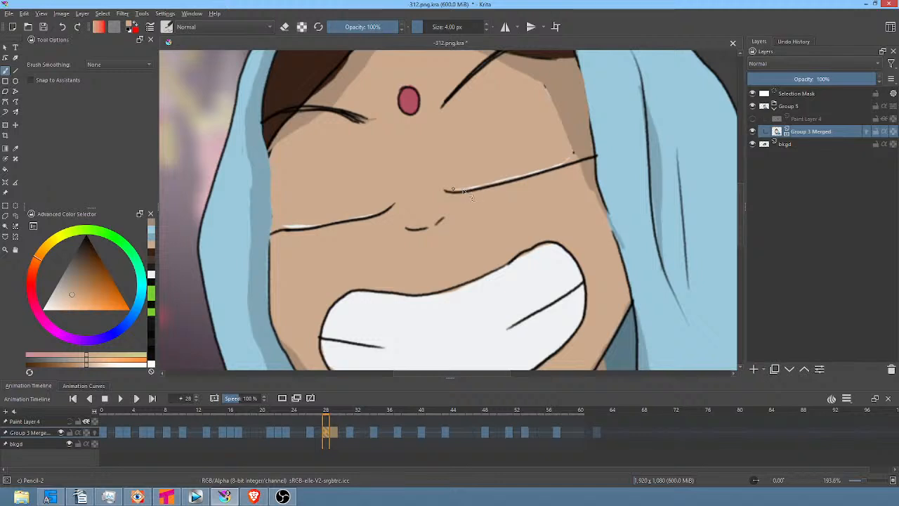
{"action": "left_click_drag", "start_coordinate": [455, 189], "coordinate": [548, 171]}
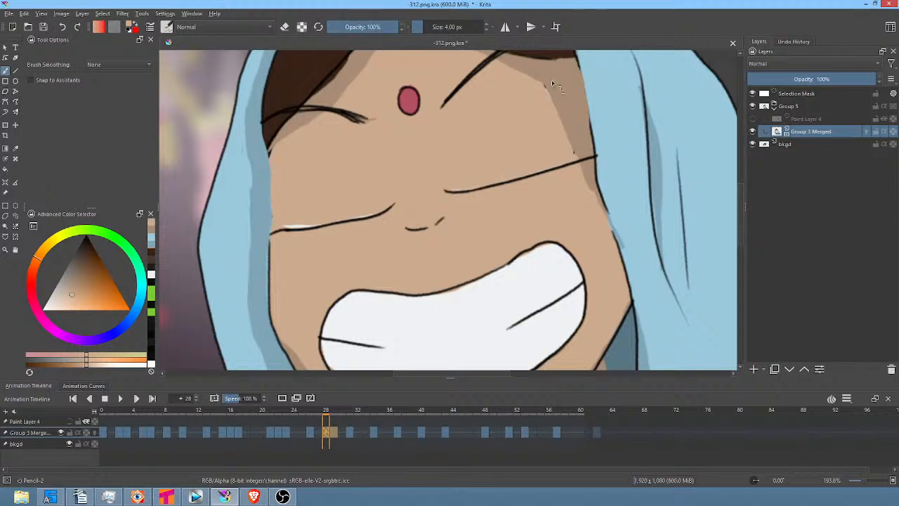
{"action": "mouse_move", "coordinate": [310, 226]}
{"action": "left_mouse_down"}
{"action": "mouse_move", "coordinate": [291, 224]}
{"action": "mouse_move", "coordinate": [300, 228]}
{"action": "left_mouse_up"}
{"action": "scroll", "coordinate": [473, 121], "scroll_direction": "down", "scroll_amount": 6}
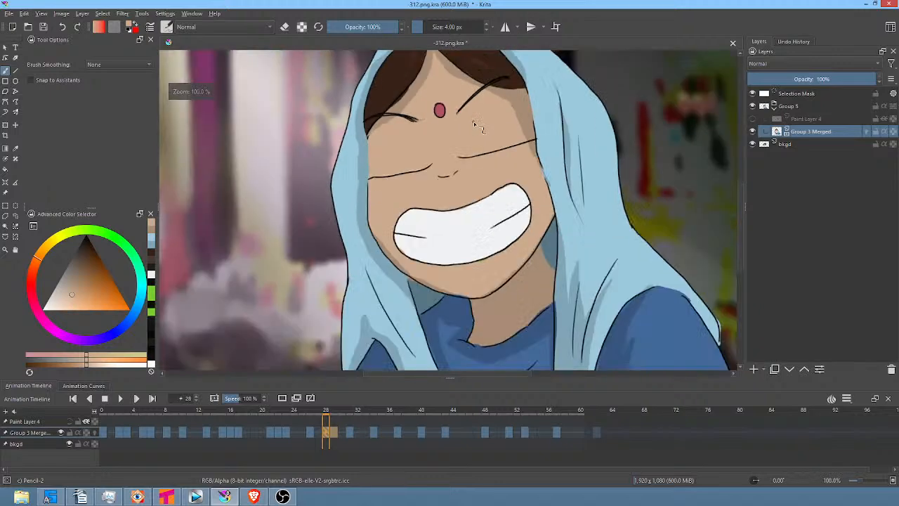
{"action": "scroll", "coordinate": [480, 166], "scroll_direction": "up", "scroll_amount": 3}
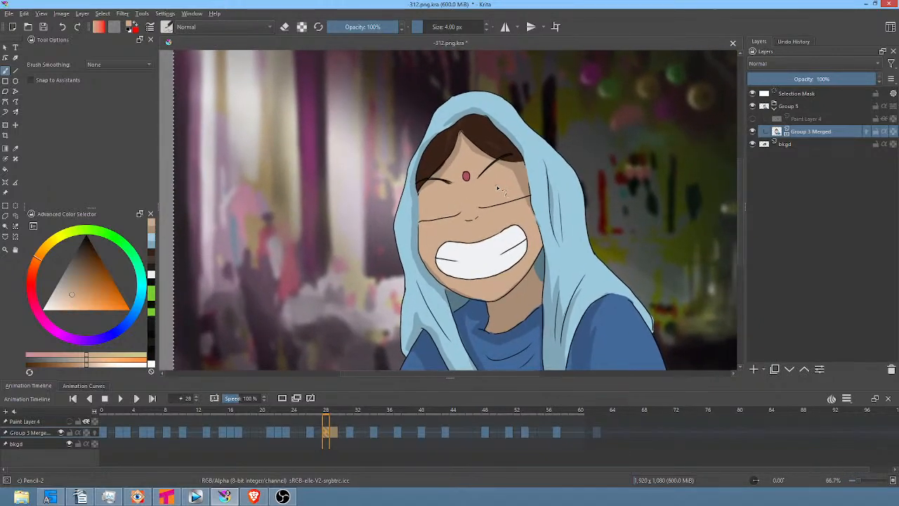
Sample the dark hair colour and compare the closed-eye pose on frame 28 with the open-eye pose on frame 29
{"action": "scroll", "coordinate": [495, 189], "scroll_direction": "down", "scroll_amount": 1}
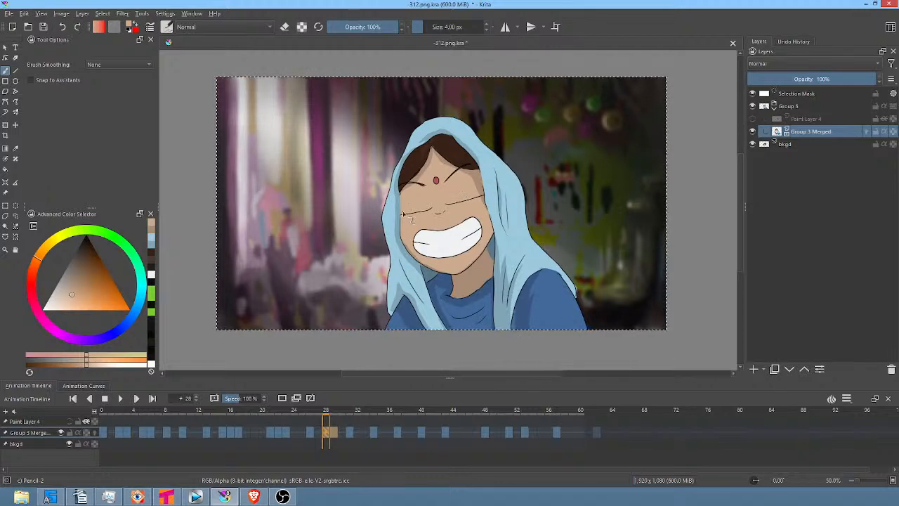
{"action": "left_click_drag", "start_coordinate": [409, 203], "coordinate": [472, 133]}
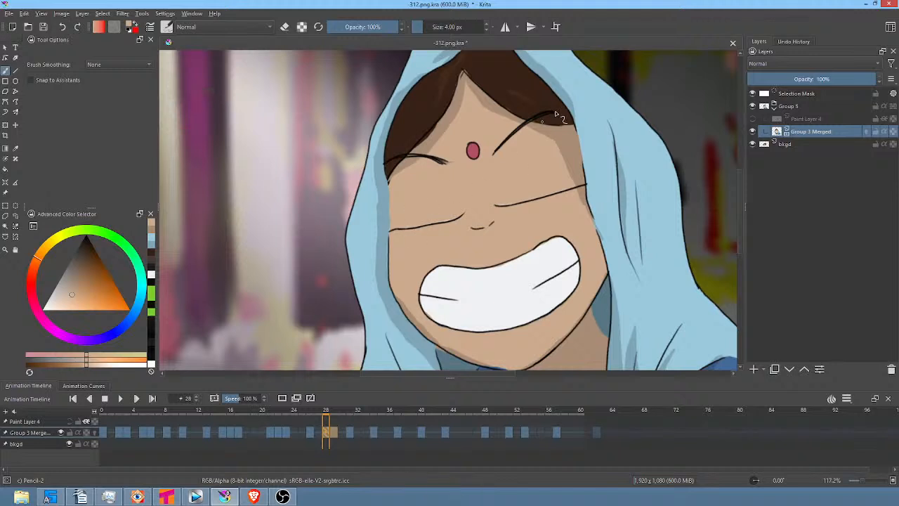
{"action": "left_click", "coordinate": [436, 130], "text": "ctrl"}
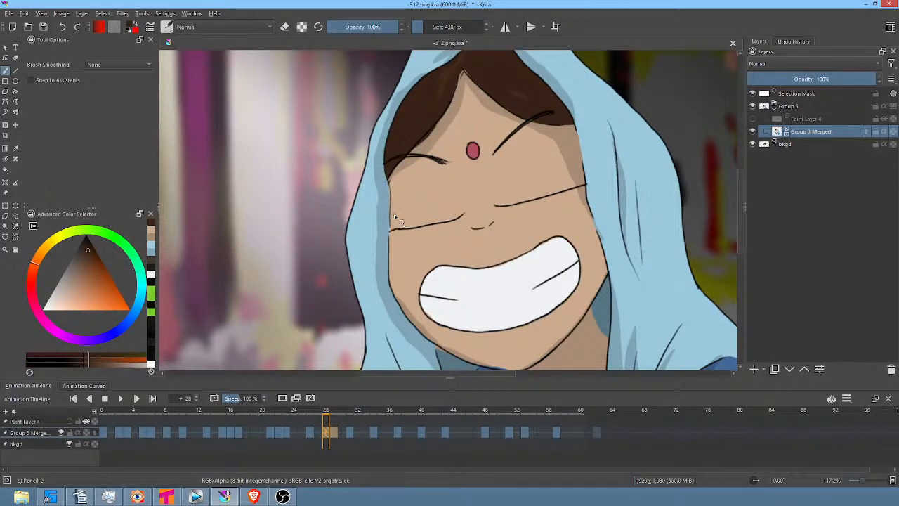
{"action": "left_click", "coordinate": [334, 435]}
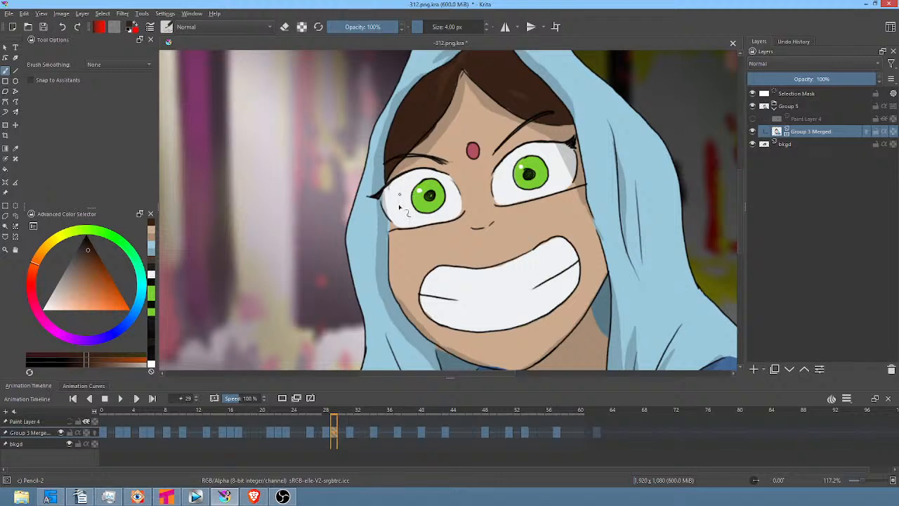
{"action": "left_click", "coordinate": [327, 435]}
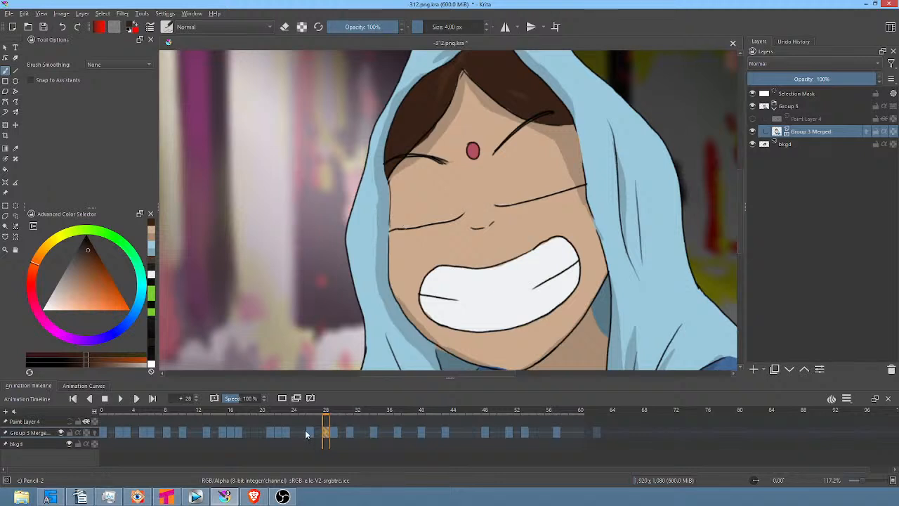
Check the frowning pose on frame 20, play the animation from frame 18, stop it and return to frame 0
{"action": "left_click", "coordinate": [262, 432]}
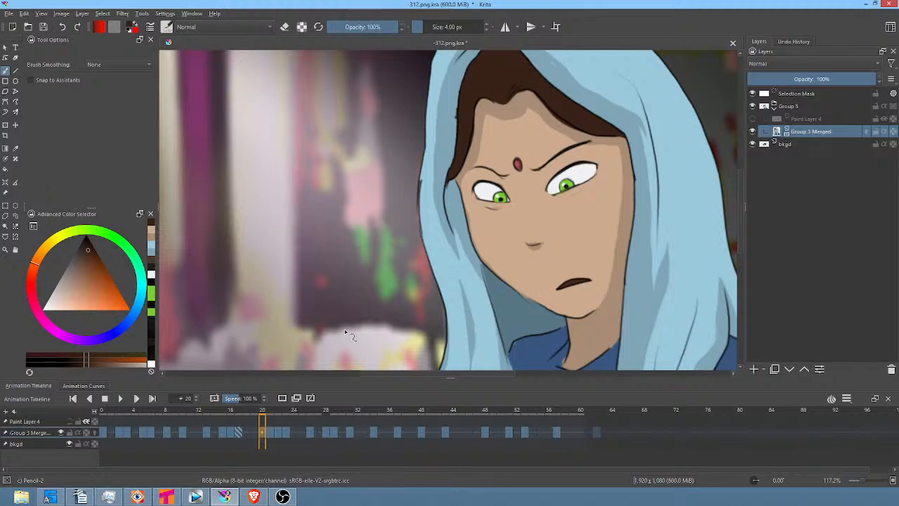
{"action": "scroll", "coordinate": [495, 147], "scroll_direction": "down", "scroll_amount": 4}
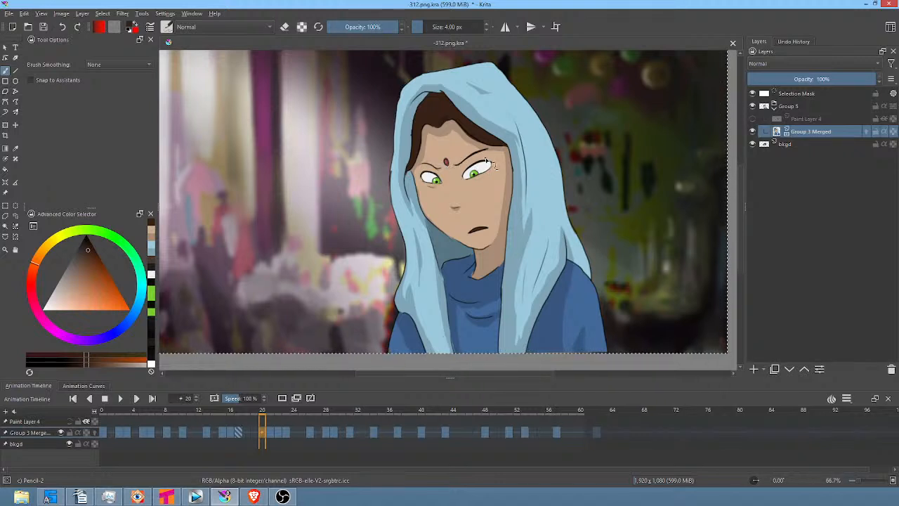
{"action": "left_click_drag", "start_coordinate": [260, 435], "coordinate": [246, 434]}
{"action": "key", "text": "space"}
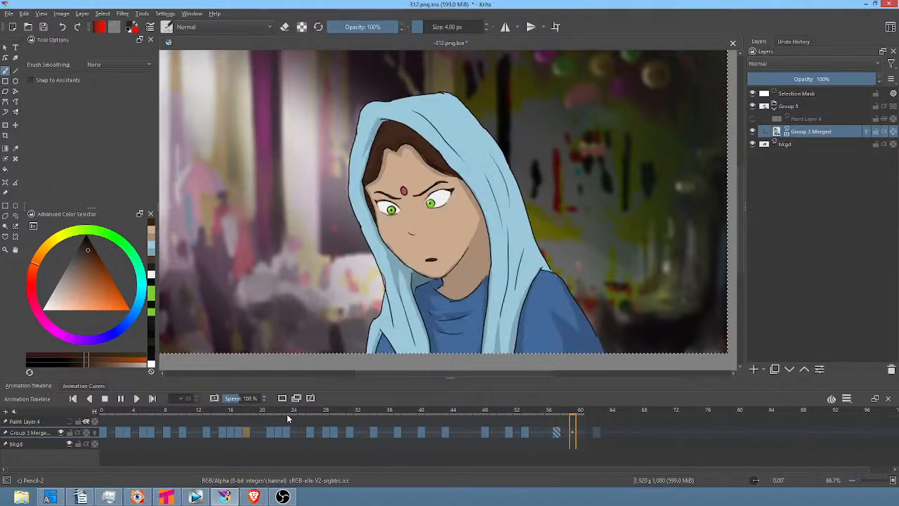
{"action": "key", "text": "space"}
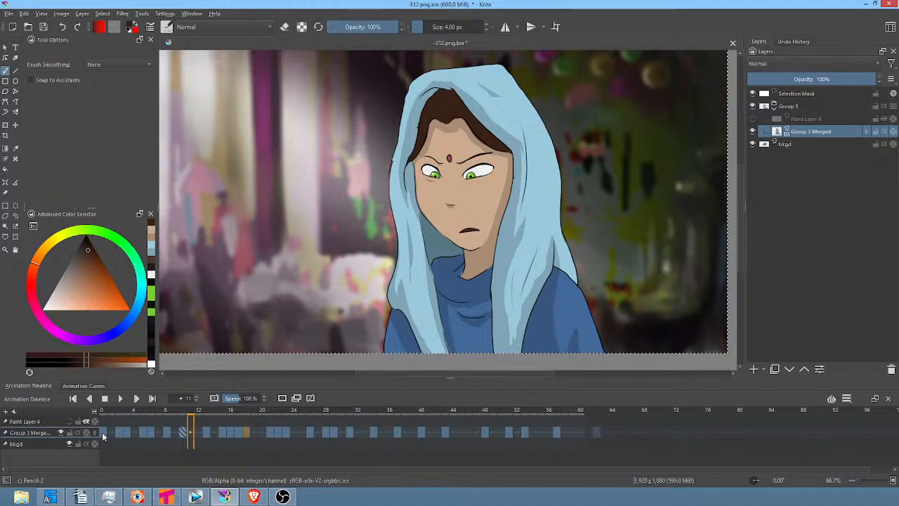
{"action": "left_click", "coordinate": [102, 432]}
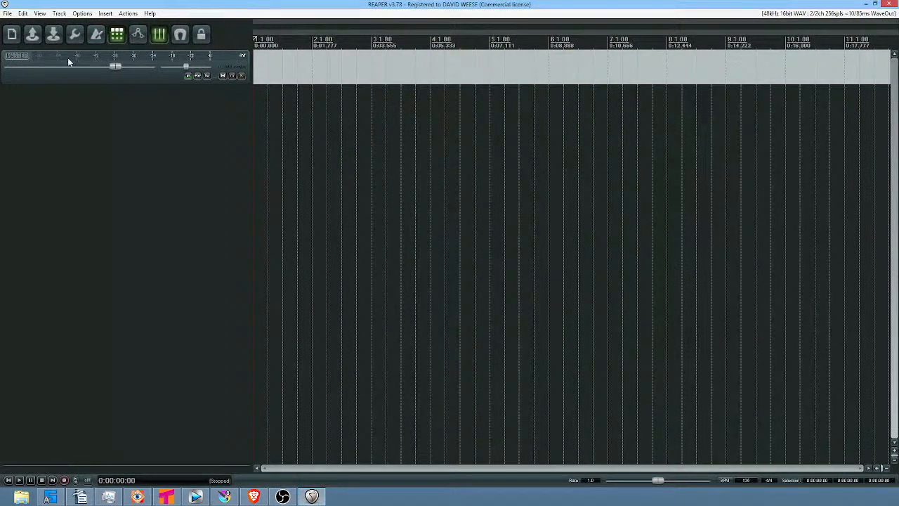
In REAPER, open the recent project EP-01-03 Golech
{"action": "left_click", "coordinate": [7, 13]}
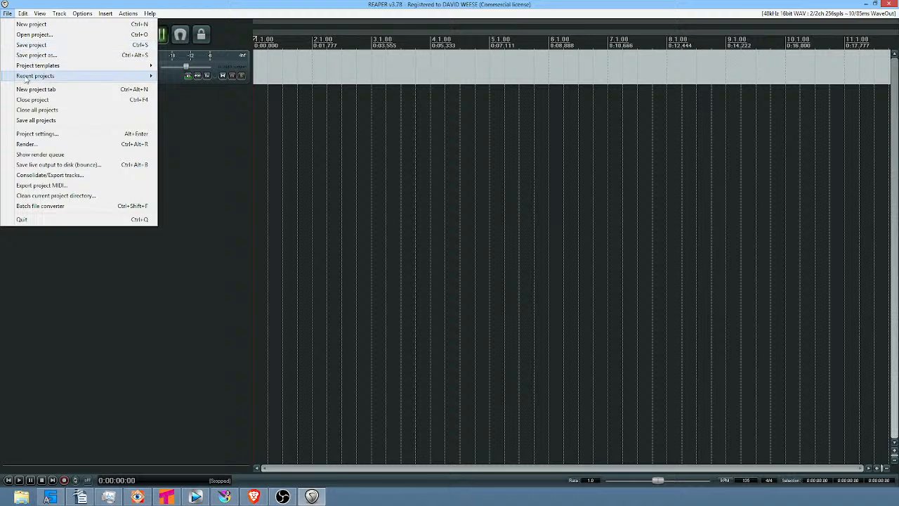
{"action": "mouse_move", "coordinate": [27, 76]}
{"action": "left_click", "coordinate": [264, 16]}
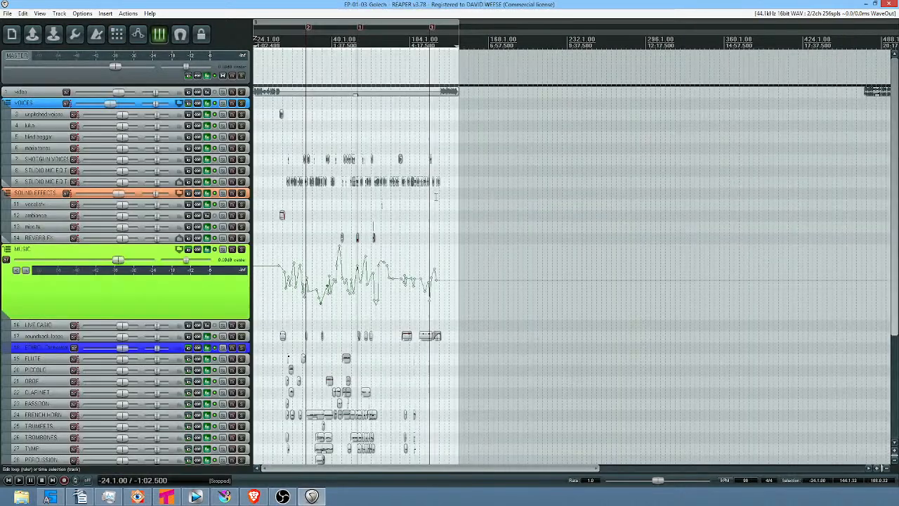
Survey the project's tracks, play the mix from about 1:56 on the timeline, and stop playback
{"action": "scroll", "coordinate": [618, 235], "scroll_direction": "up", "scroll_amount": 5}
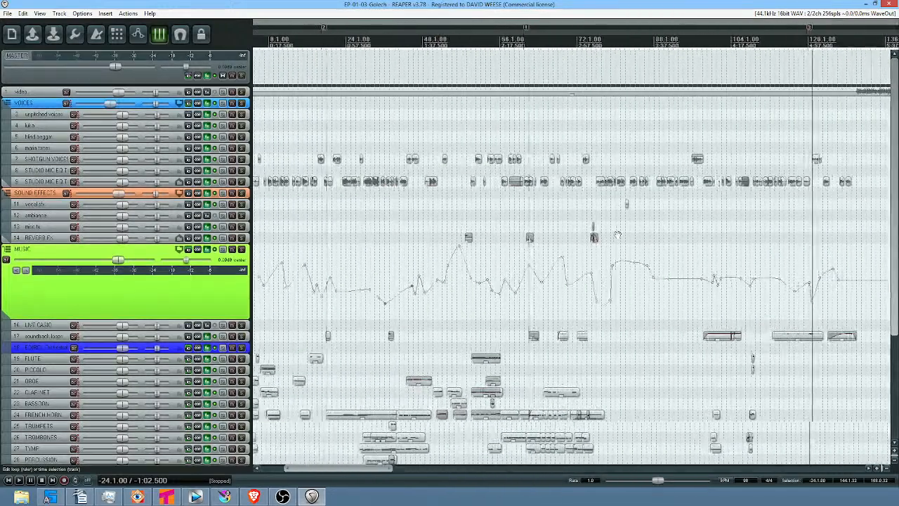
{"action": "left_click_drag", "start_coordinate": [617, 235], "coordinate": [653, 240]}
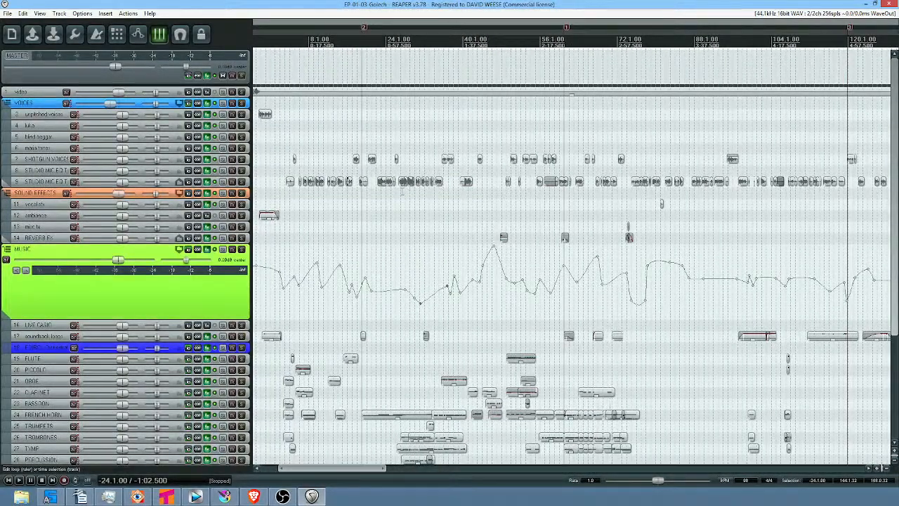
{"action": "left_click_drag", "start_coordinate": [432, 250], "coordinate": [422, 184]}
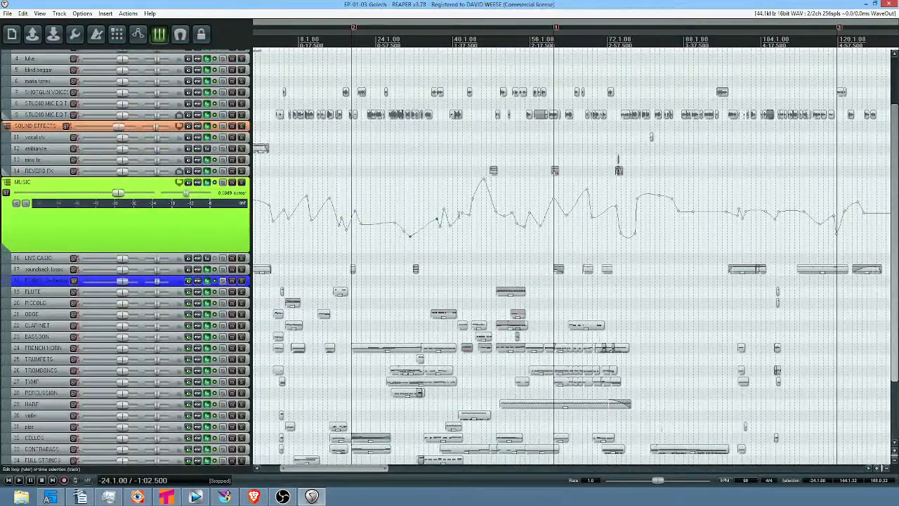
{"action": "left_click_drag", "start_coordinate": [501, 243], "coordinate": [478, 287]}
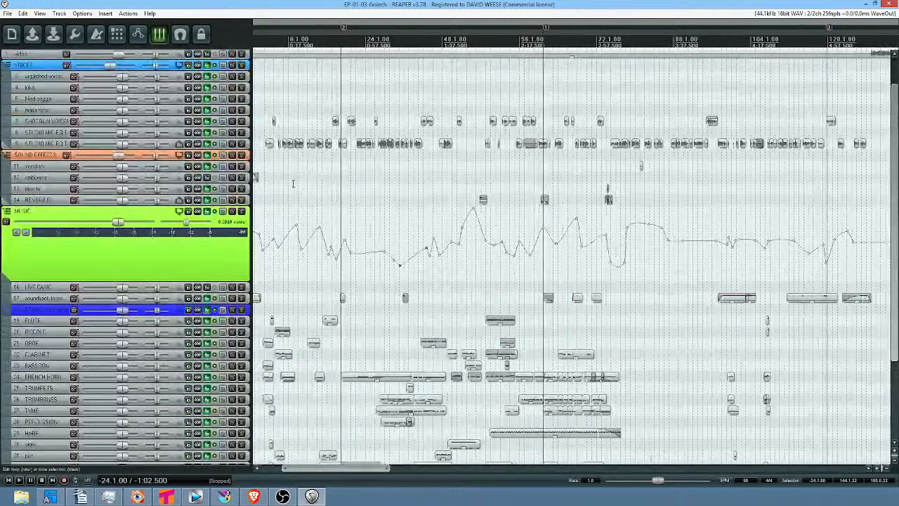
{"action": "left_click", "coordinate": [478, 186]}
{"action": "key", "text": "space"}
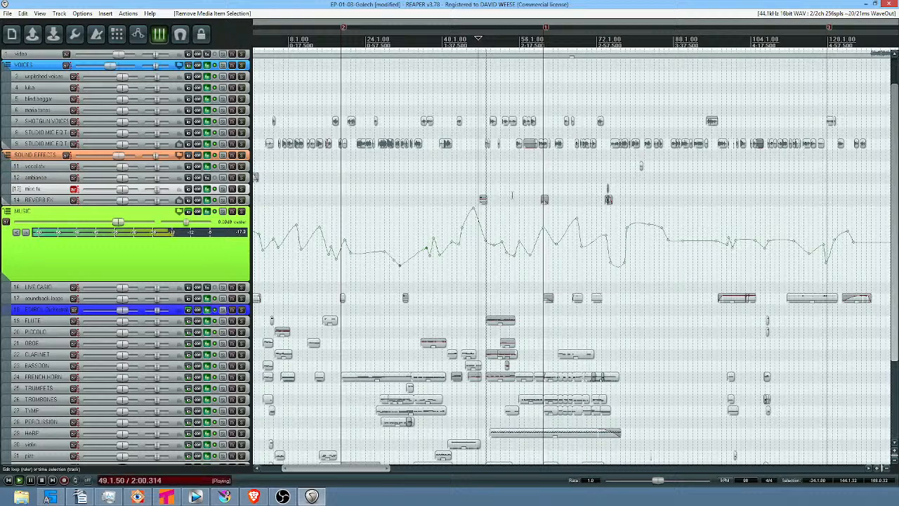
{"action": "scroll", "coordinate": [513, 195], "scroll_direction": "up", "scroll_amount": 4}
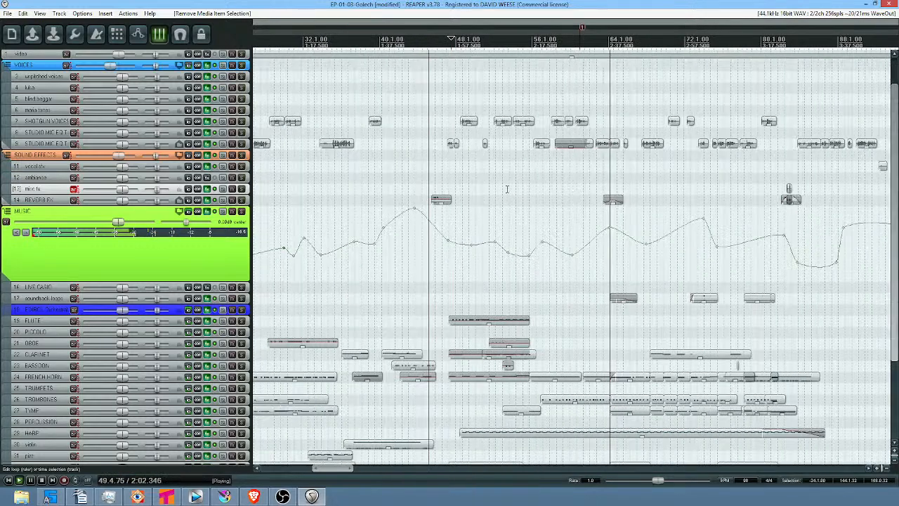
{"action": "key", "text": "space"}
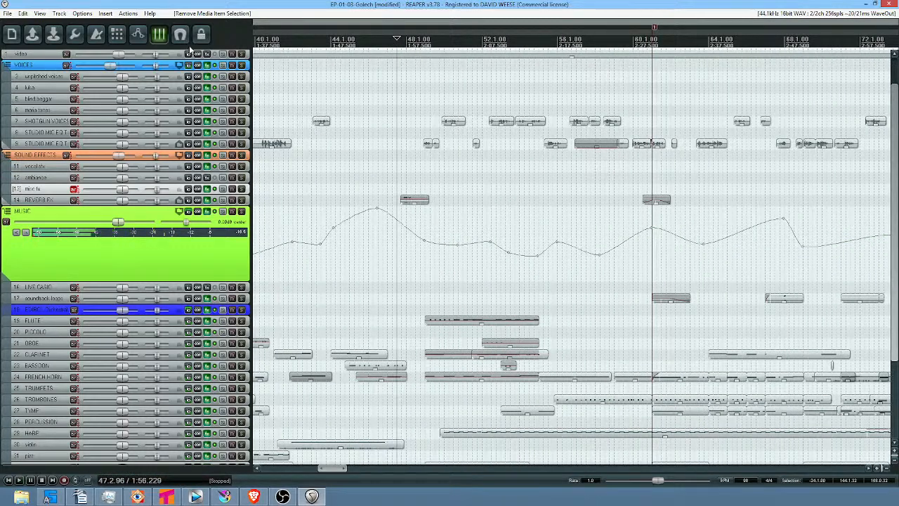
View REAPER's version and credits information, then close it
{"action": "left_click", "coordinate": [150, 14]}
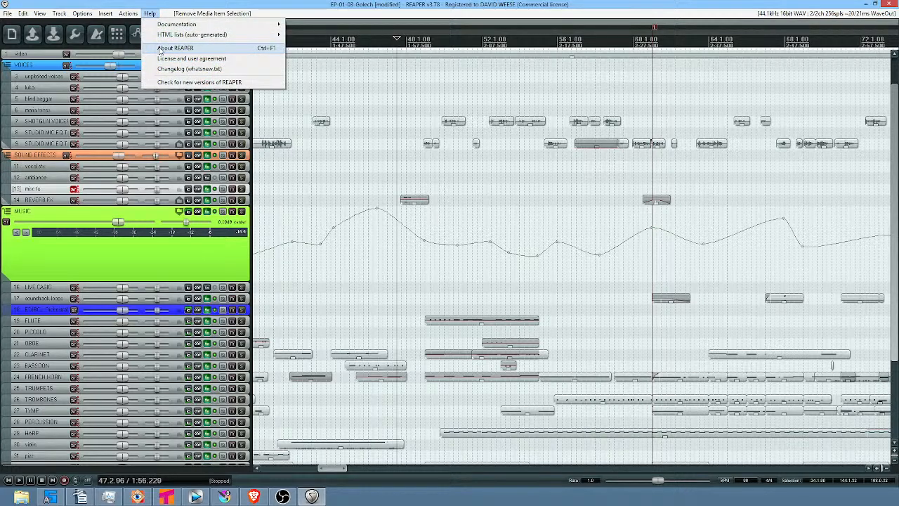
{"action": "left_click", "coordinate": [168, 48]}
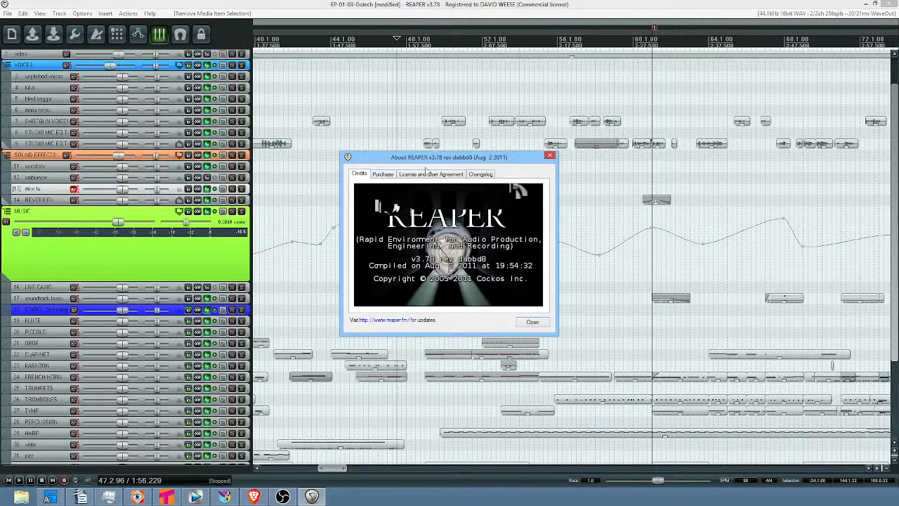
{"action": "left_click", "coordinate": [549, 155]}
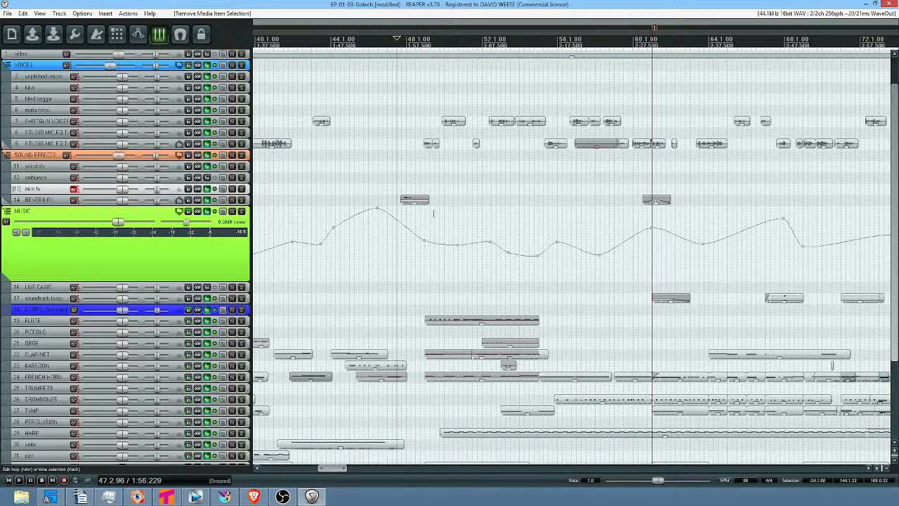
{"action": "left_click_drag", "start_coordinate": [527, 210], "coordinate": [490, 216]}
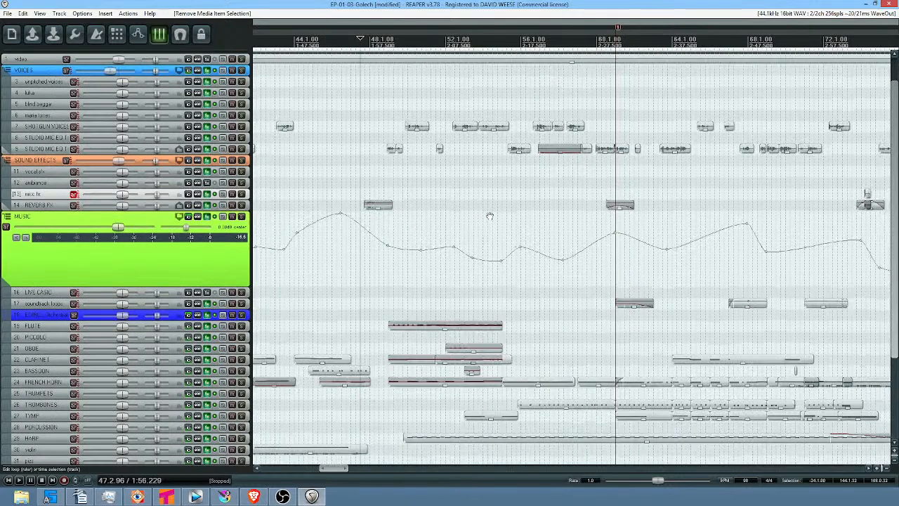
{"action": "left_click", "coordinate": [149, 15]}
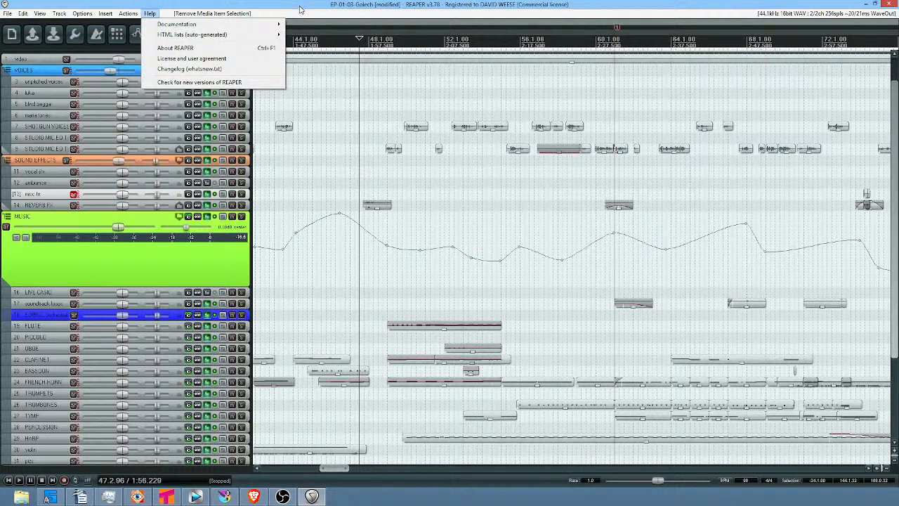
{"action": "left_click", "coordinate": [302, 10]}
Examine the full timeline arrangement of the voice, sound effect and music tracks, including the instrument tracks and the MUSIC volume envelope
{"action": "scroll", "coordinate": [518, 177], "scroll_direction": "down", "scroll_amount": 6}
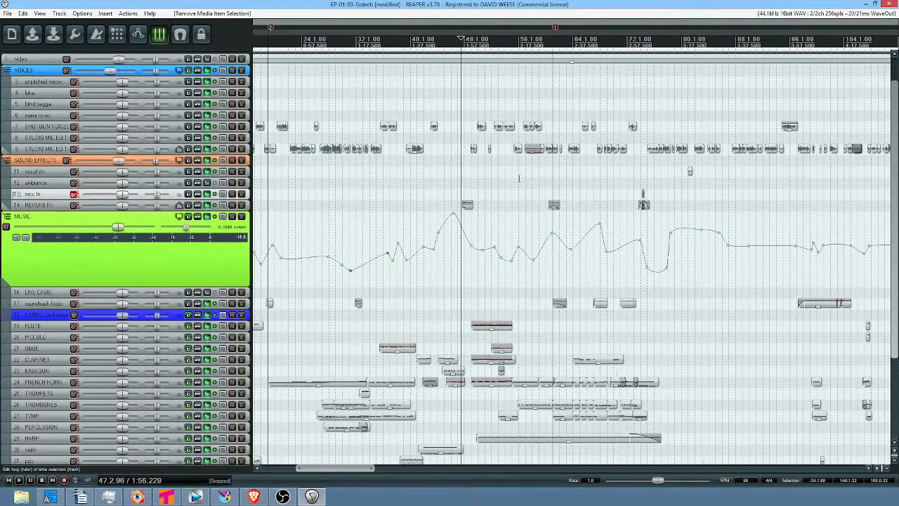
{"action": "scroll", "coordinate": [202, 218], "scroll_direction": "down", "scroll_amount": 1}
{"action": "scroll", "coordinate": [203, 218], "scroll_direction": "down", "scroll_amount": 3}
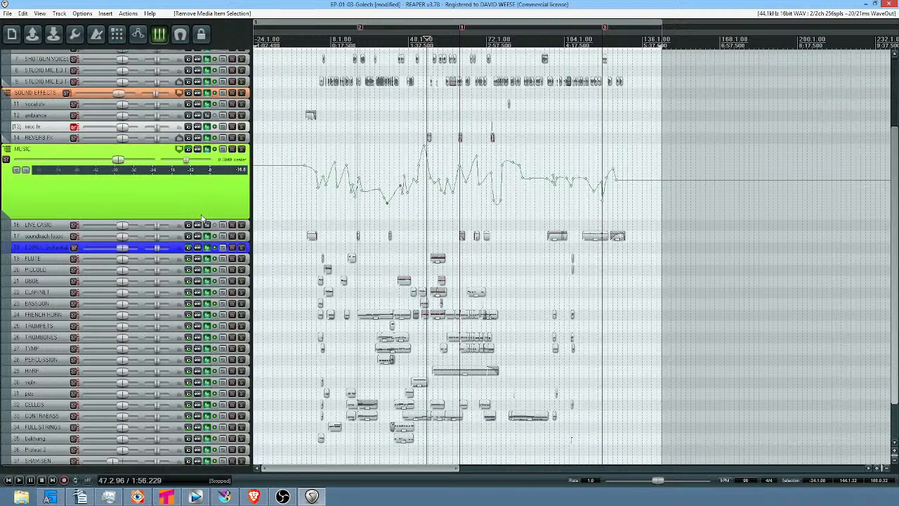
{"action": "scroll", "coordinate": [180, 227], "scroll_direction": "up", "scroll_amount": 5}
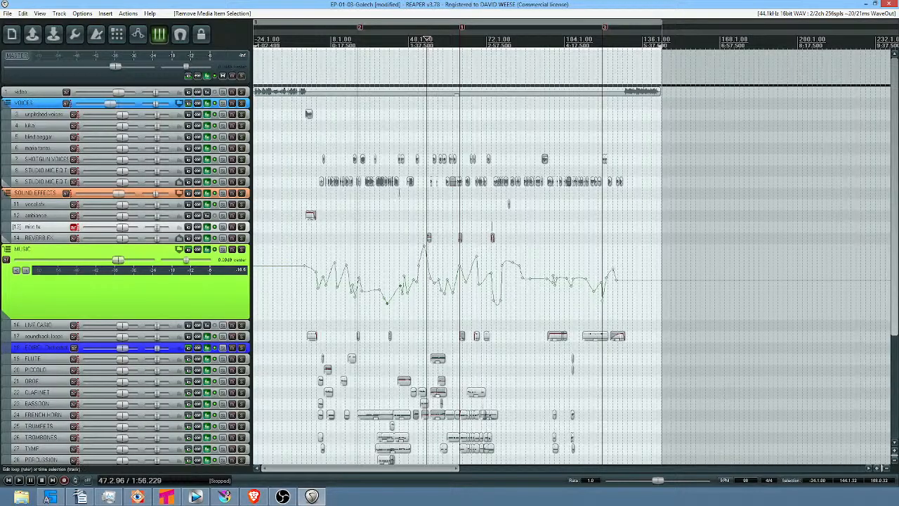
{"action": "scroll", "coordinate": [343, 31], "scroll_direction": "up", "scroll_amount": 3}
{"action": "left_click_drag", "start_coordinate": [408, 204], "coordinate": [341, 75]}
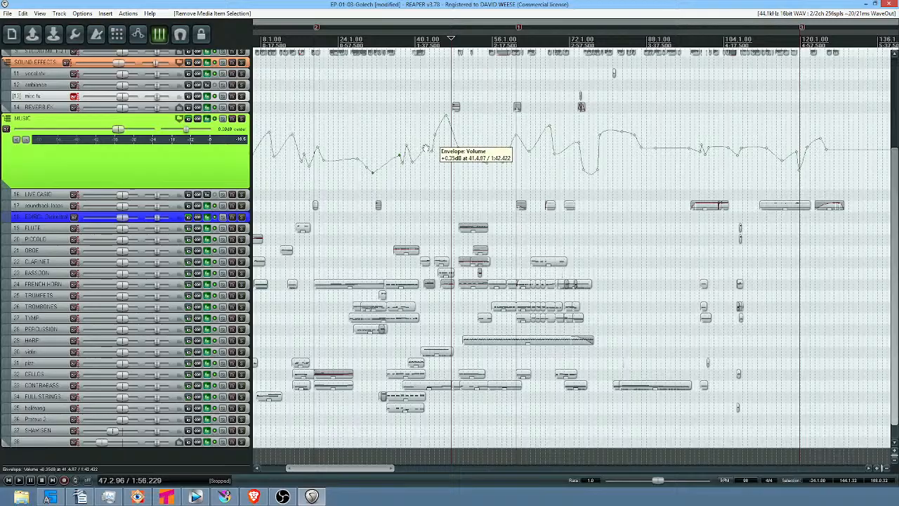
{"action": "left_click_drag", "start_coordinate": [431, 148], "coordinate": [458, 241]}
{"action": "left_click_drag", "start_coordinate": [441, 181], "coordinate": [442, 196]}
{"action": "scroll", "coordinate": [442, 191], "scroll_direction": "up", "scroll_amount": 6}
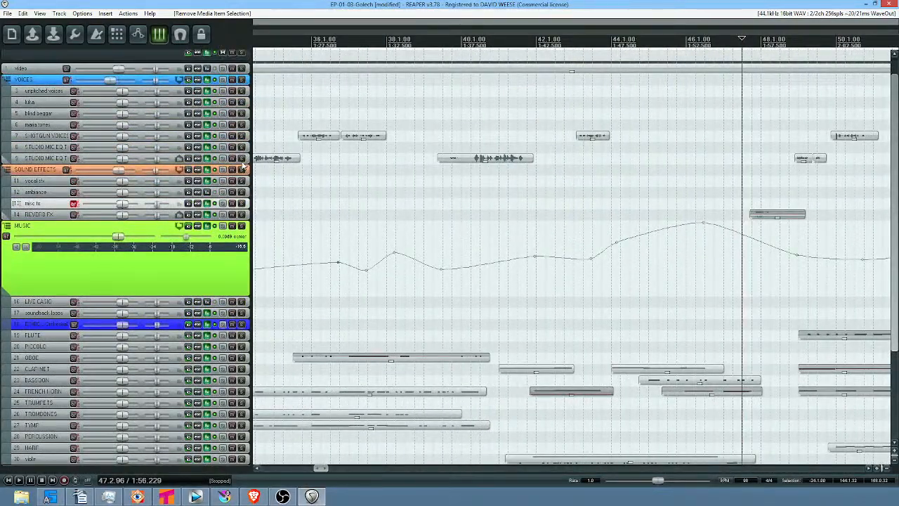
Enlarge track 9 and inspect its ReaVerbate, ReaEQ, ReaComp and BBE Sonic Maximizer effects
{"action": "left_click_drag", "start_coordinate": [242, 163], "coordinate": [245, 194]}
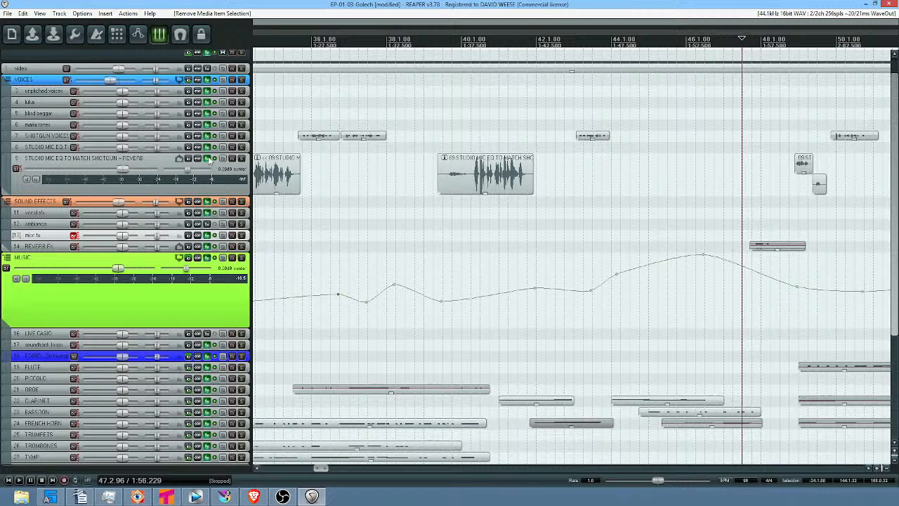
{"action": "left_click", "coordinate": [209, 160]}
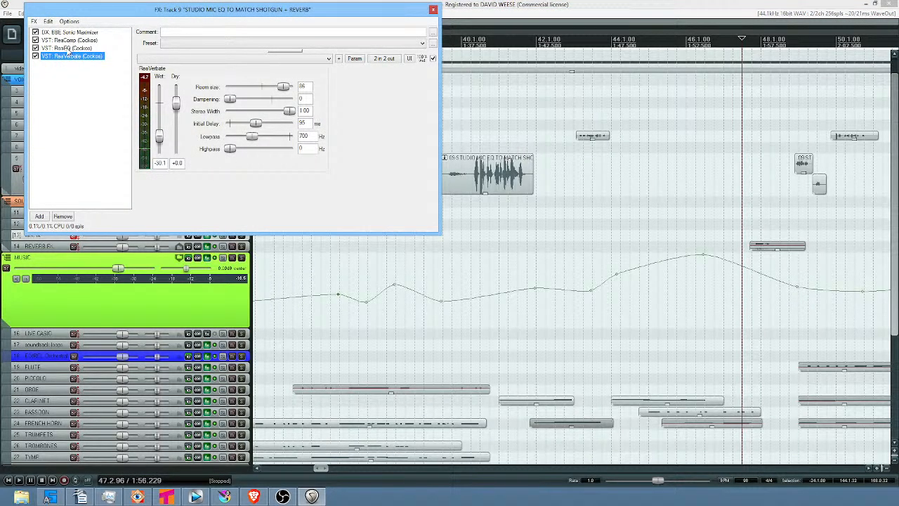
{"action": "left_click", "coordinate": [68, 48]}
{"action": "left_click", "coordinate": [64, 40]}
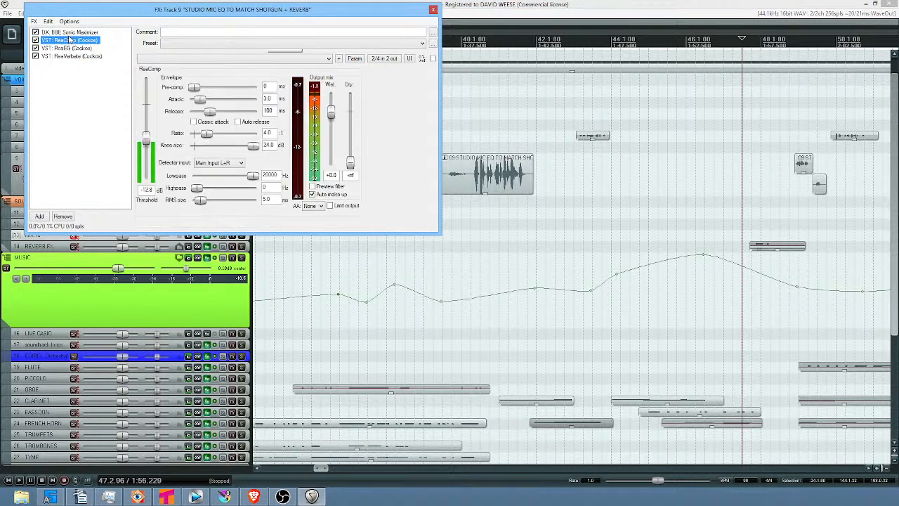
{"action": "left_click", "coordinate": [80, 33]}
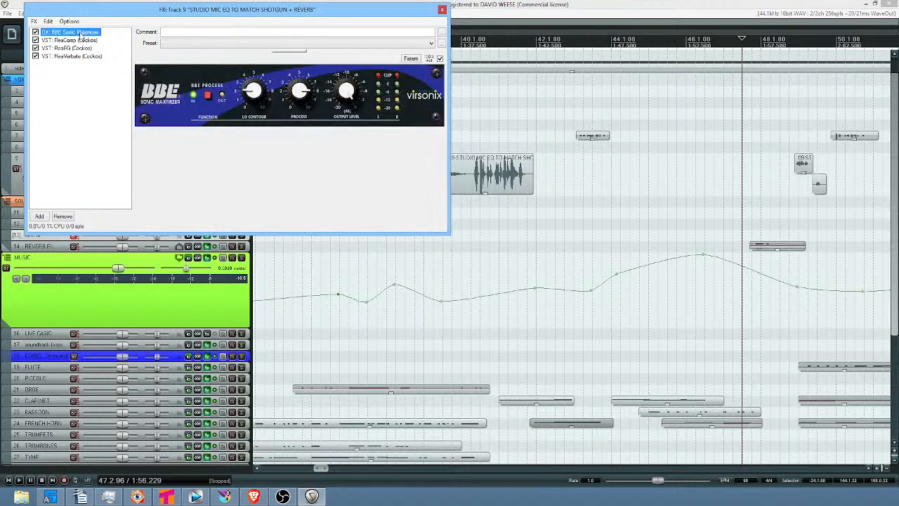
{"action": "left_click", "coordinate": [442, 11]}
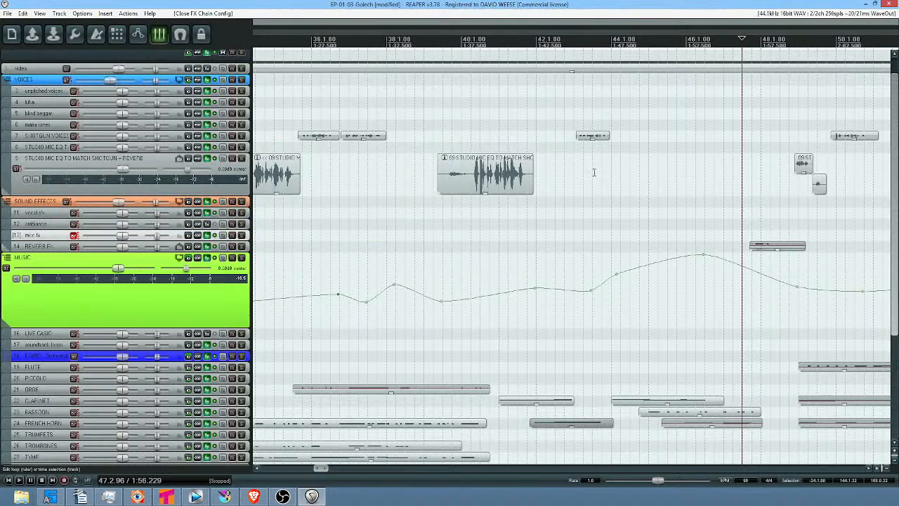
Enlarge track 14, REVERB FX, play its clip from about 1:56, and stop playback
{"action": "left_click", "coordinate": [426, 174]}
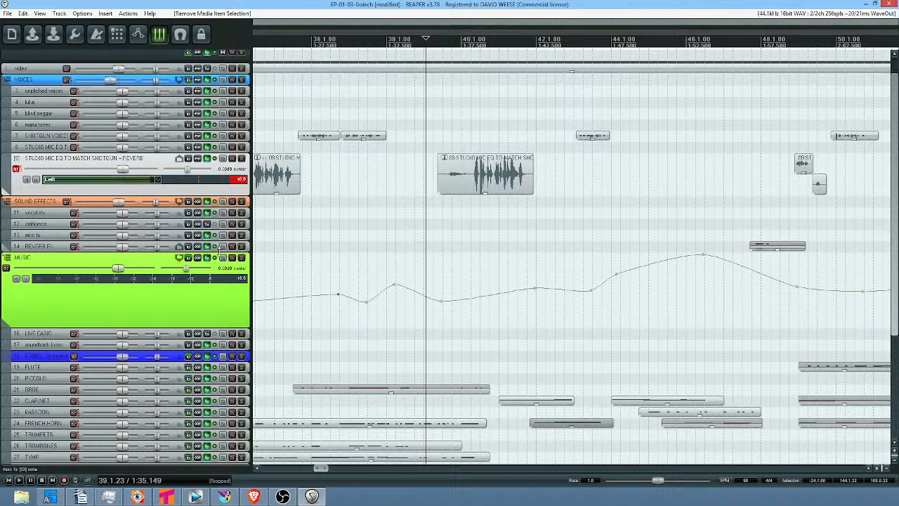
{"action": "left_click_drag", "start_coordinate": [217, 251], "coordinate": [221, 295]}
{"action": "left_click", "coordinate": [746, 285]}
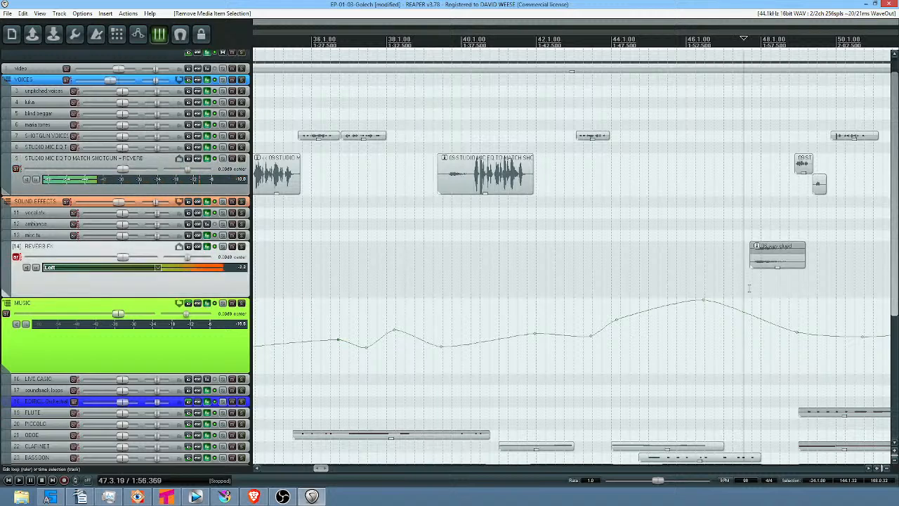
{"action": "key", "text": "space"}
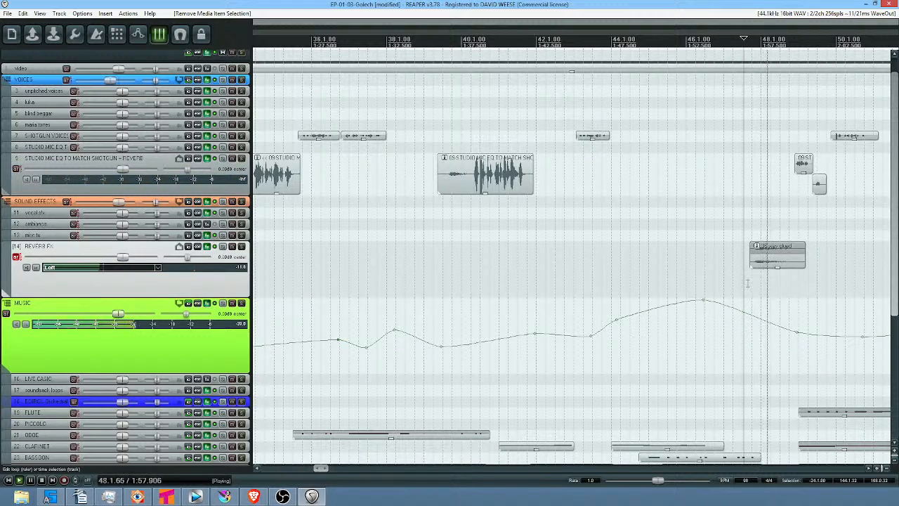
{"action": "key", "text": "space"}
Open the REVERB FX track's effects, bypass FreeverbToo and ReaEQ, and play the clip dry from about 1:56
{"action": "key", "text": "f"}
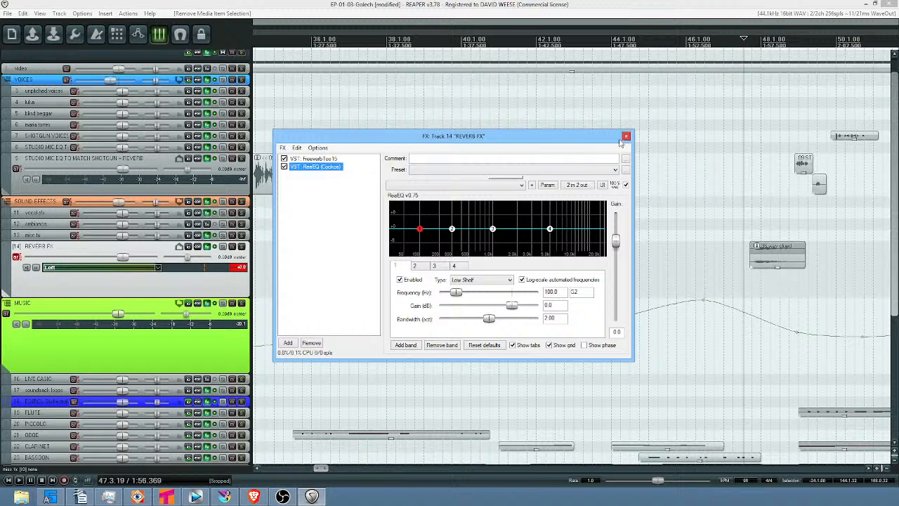
{"action": "left_click", "coordinate": [284, 166]}
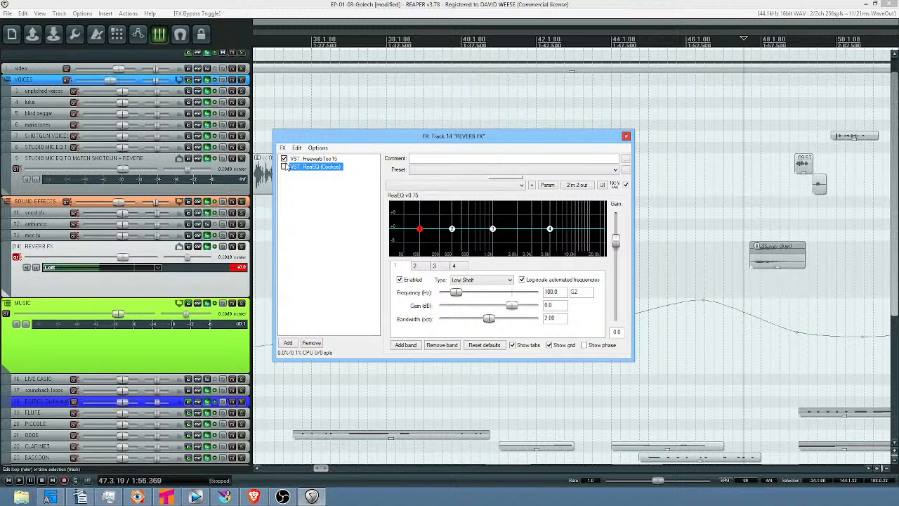
{"action": "left_click", "coordinate": [750, 278]}
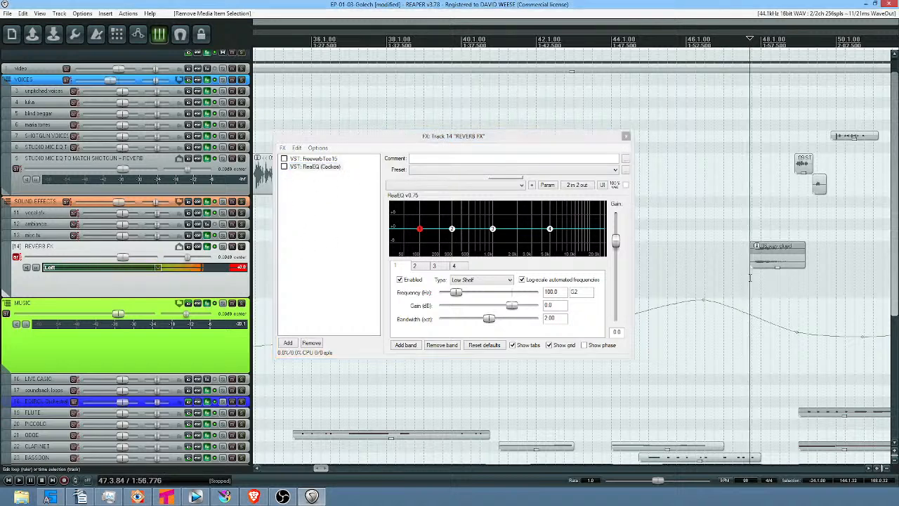
{"action": "key", "text": "space"}
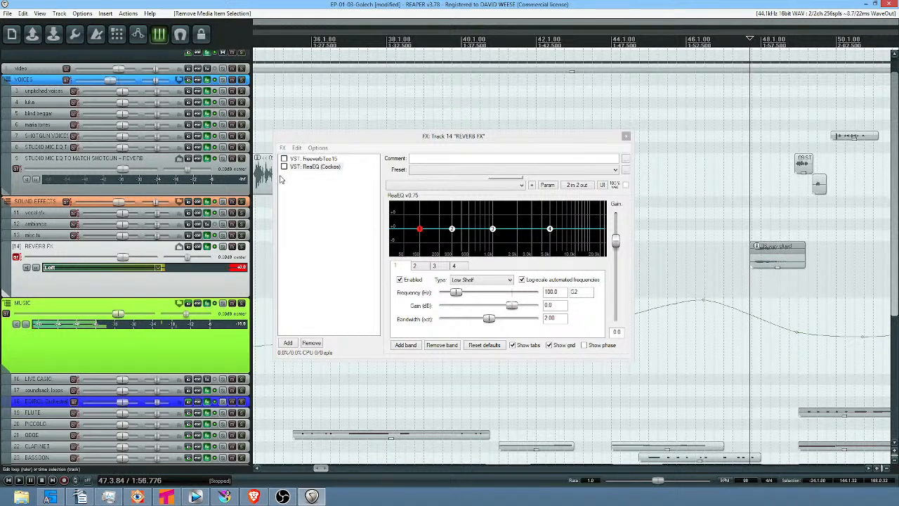
{"action": "key", "text": "space"}
Re-enable FreeverbToo and ReaEQ on the REVERB FX track, replay the clip with reverb, and close the effects window
{"action": "left_click", "coordinate": [284, 167]}
{"action": "left_click", "coordinate": [284, 158]}
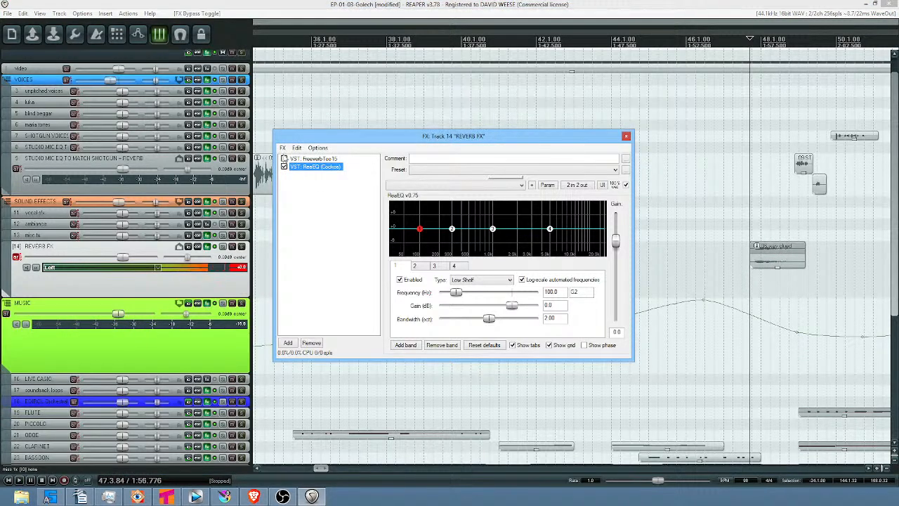
{"action": "left_click", "coordinate": [759, 284]}
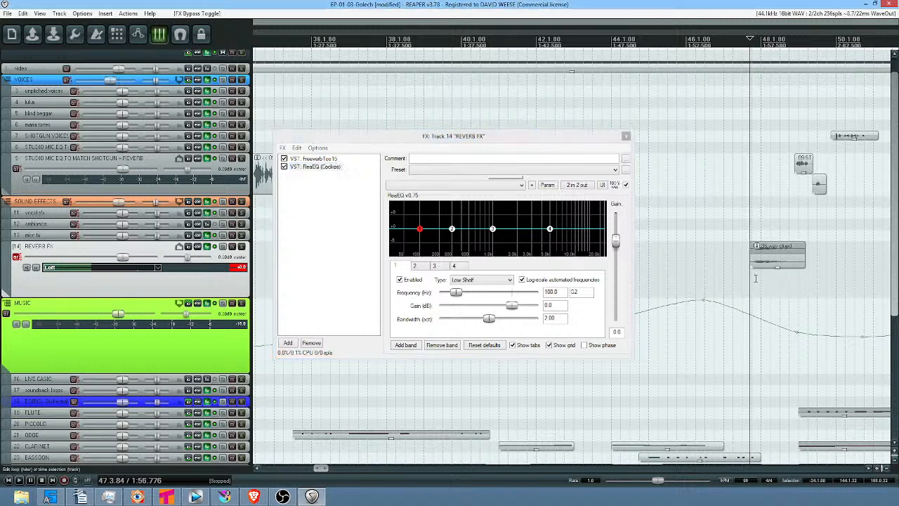
{"action": "key", "text": "space"}
{"action": "left_click", "coordinate": [626, 136]}
{"action": "key", "text": "space"}
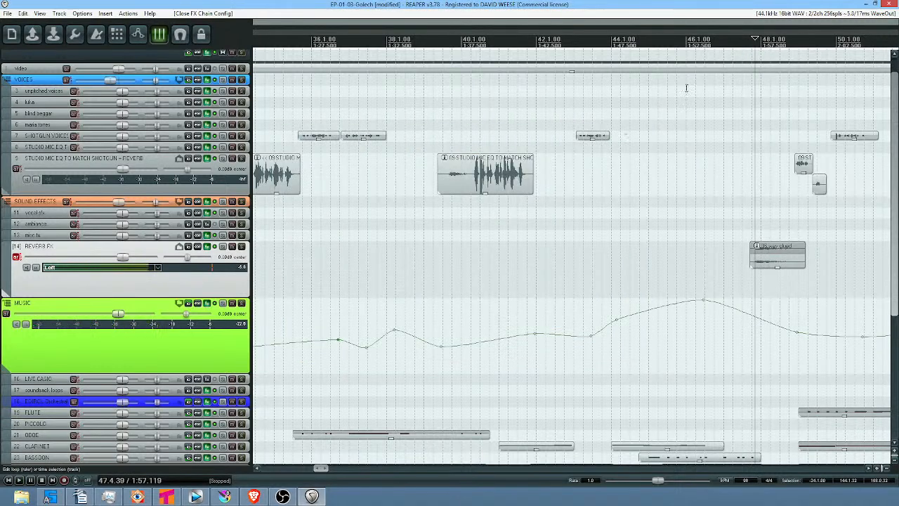
Close REAPER, return to Krita, and scrub and play the veiled character's animation from frame 0
{"action": "left_click", "coordinate": [888, 4]}
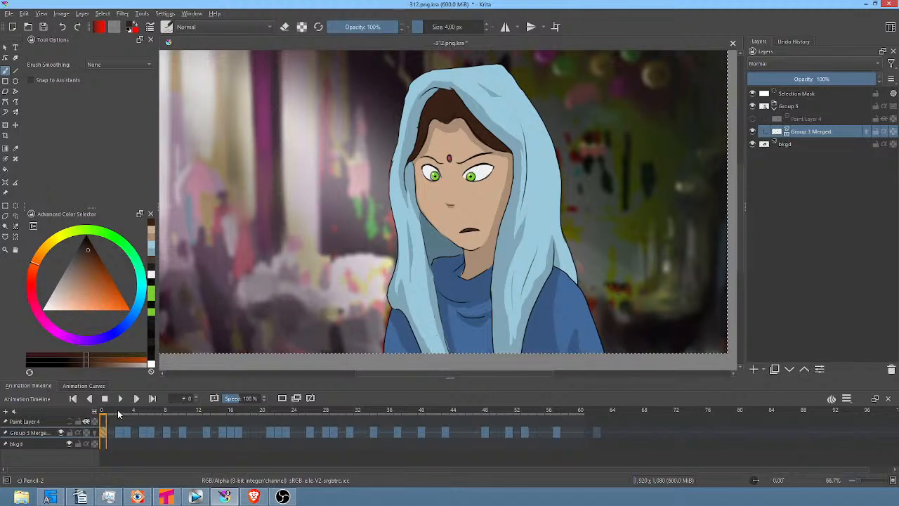
{"action": "mouse_move", "coordinate": [111, 413]}
{"action": "left_mouse_down"}
{"action": "mouse_move", "coordinate": [424, 412]}
{"action": "mouse_move", "coordinate": [367, 411]}
{"action": "mouse_move", "coordinate": [572, 437]}
{"action": "left_mouse_up"}
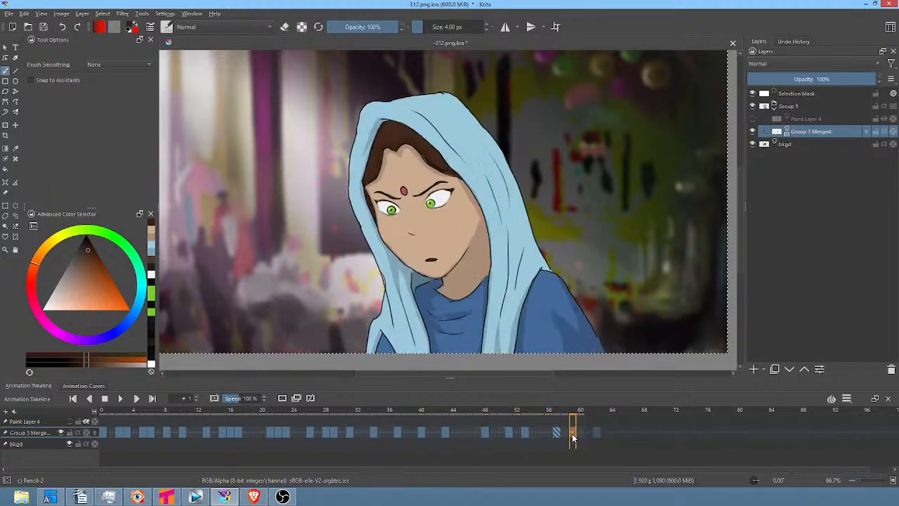
{"action": "left_click", "coordinate": [104, 433]}
{"action": "key", "text": "space"}
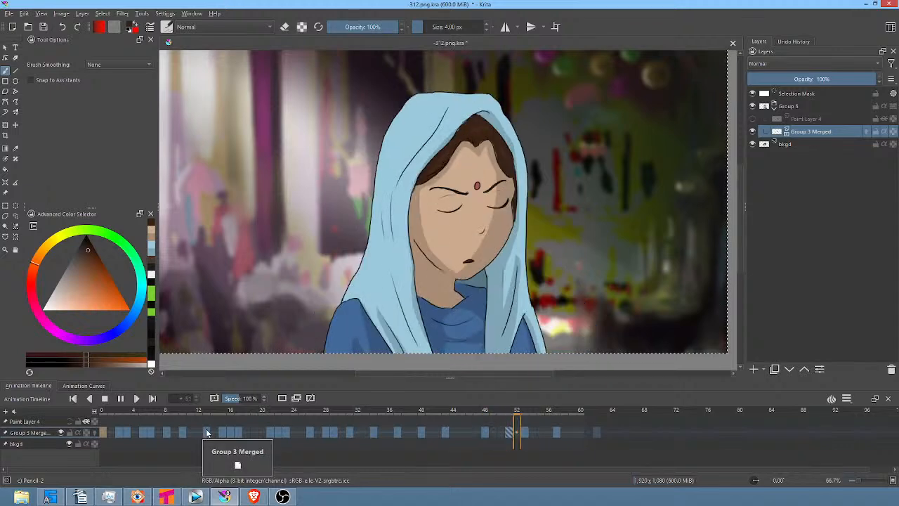
{"action": "key", "text": "space"}
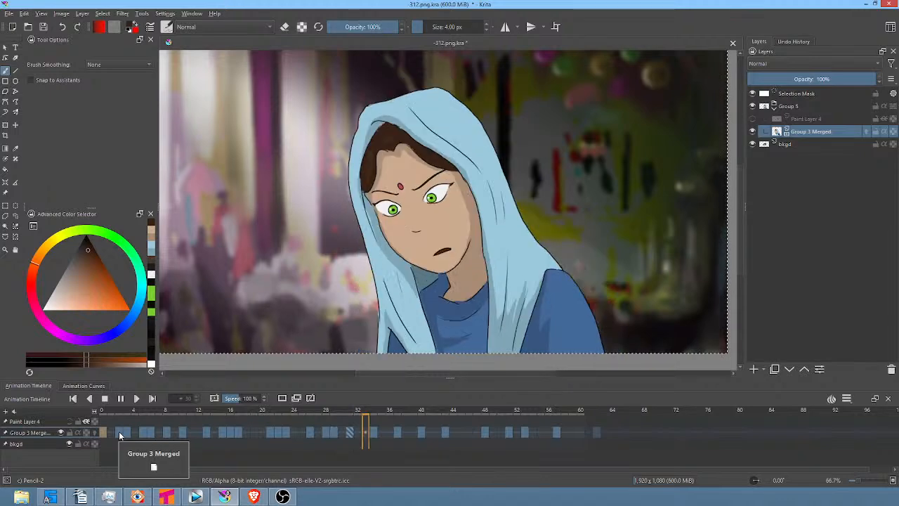
{"action": "key", "text": "space"}
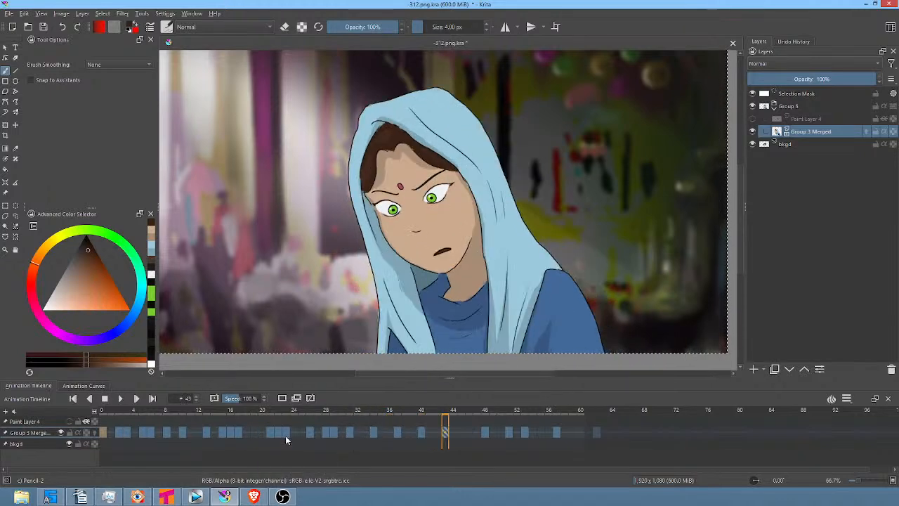
Replay the character animation from frame 18 and again from frame 0 to check the motion
{"action": "left_click", "coordinate": [245, 432]}
{"action": "key", "text": "space"}
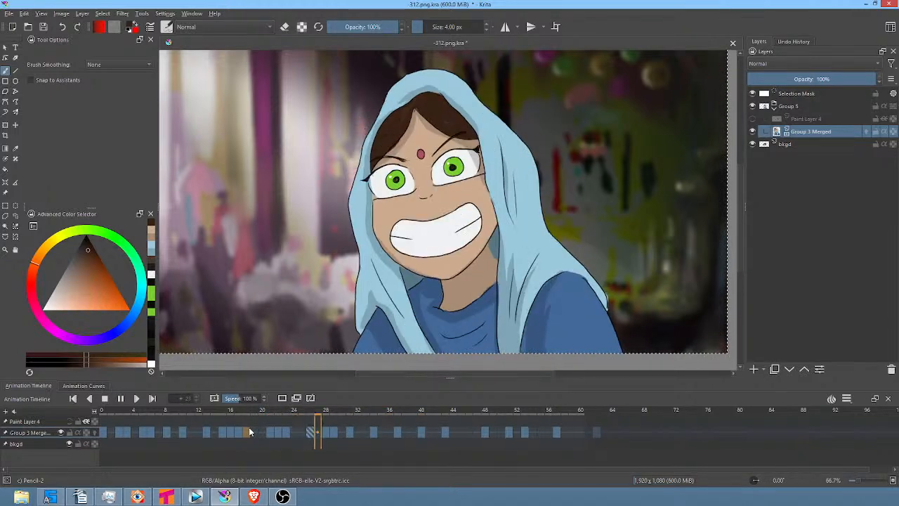
{"action": "key", "text": "space"}
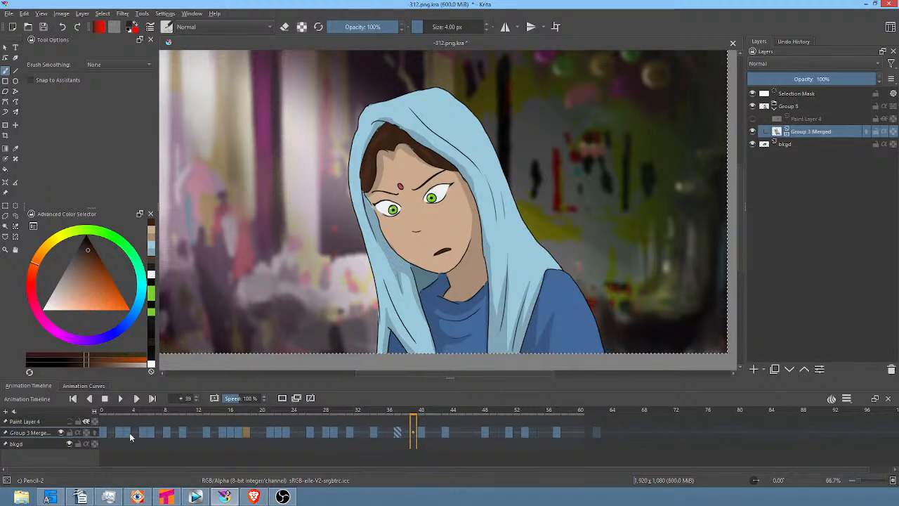
{"action": "key", "text": "space"}
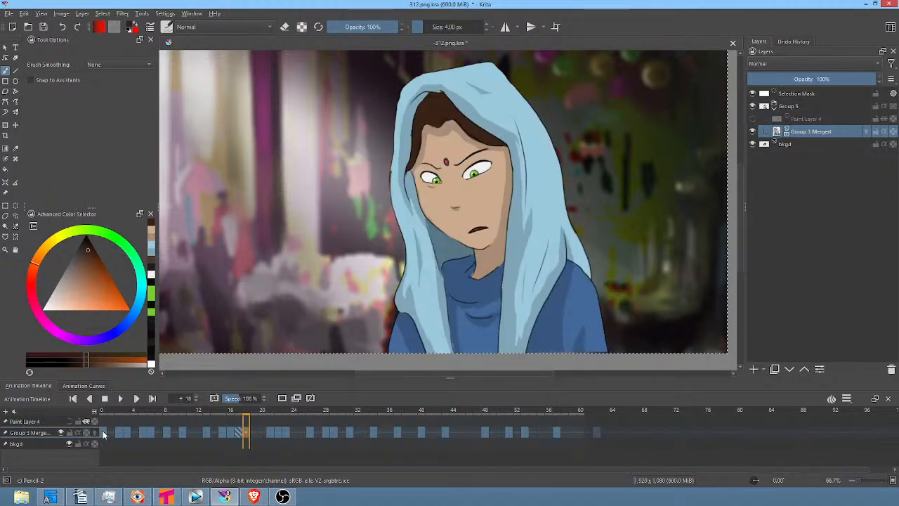
{"action": "left_click", "coordinate": [103, 432]}
{"action": "key", "text": "space"}
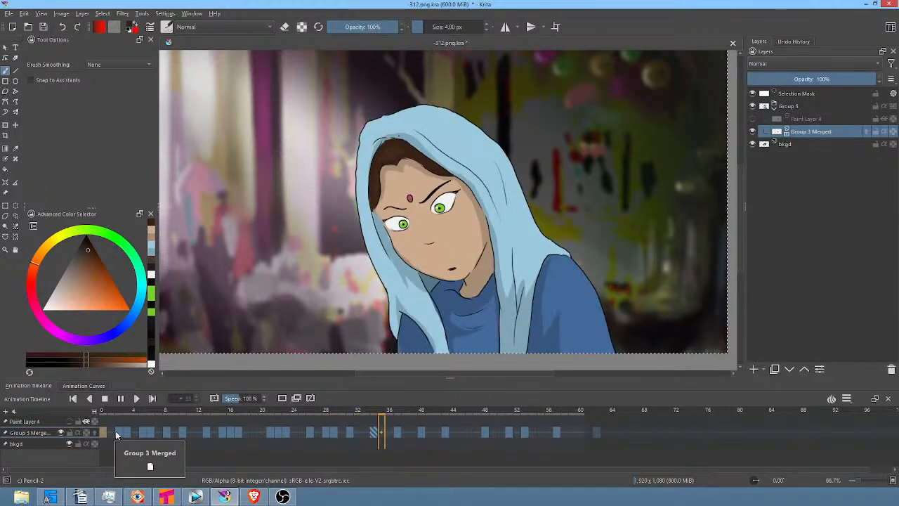
{"action": "key", "text": "space"}
Inspect the Group 3 Merged keyframes from 28 to 34 and move the keyframe at frame 31 to frame 32
{"action": "left_click", "coordinate": [327, 433]}
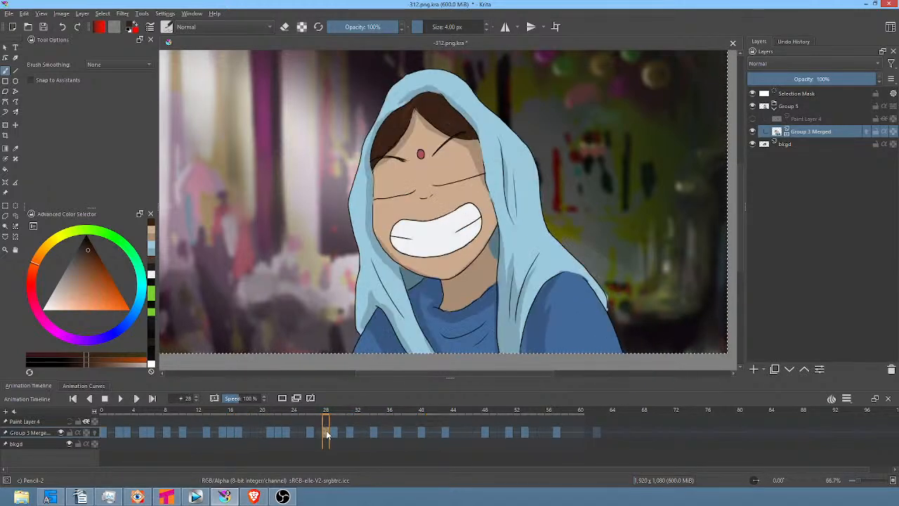
{"action": "left_click", "coordinate": [335, 434]}
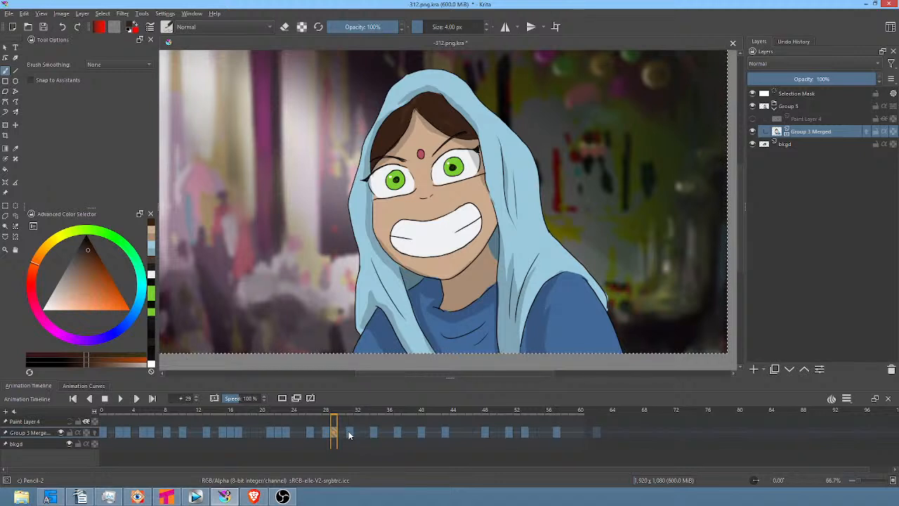
{"action": "left_click", "coordinate": [350, 435]}
{"action": "left_click", "coordinate": [374, 434]}
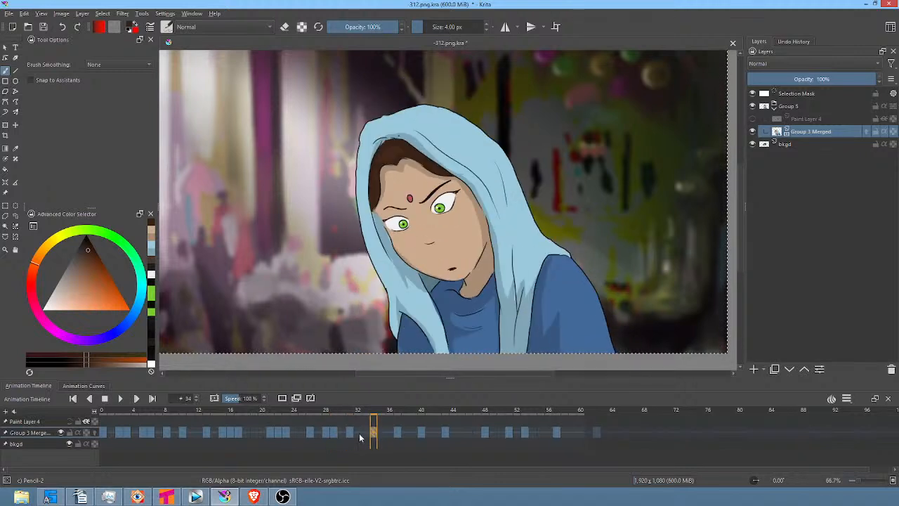
{"action": "left_click", "coordinate": [352, 435]}
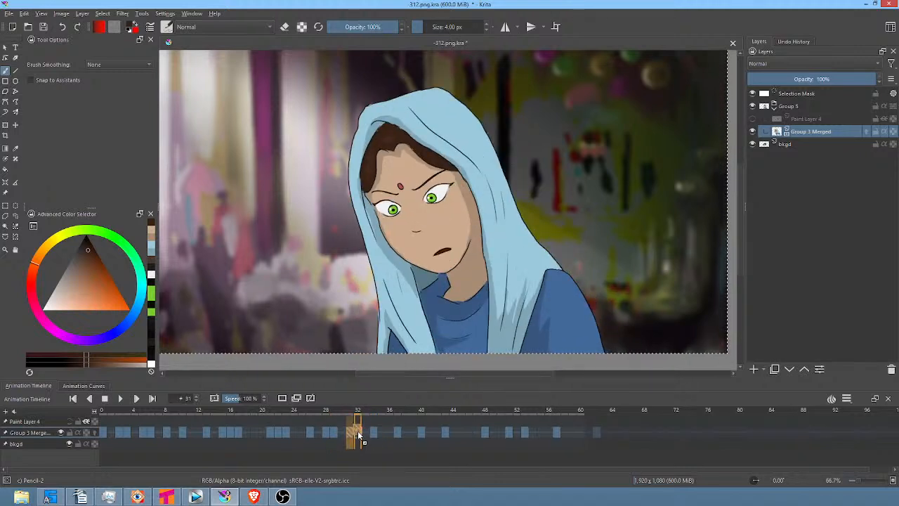
{"action": "left_click_drag", "start_coordinate": [359, 437], "coordinate": [359, 437]}
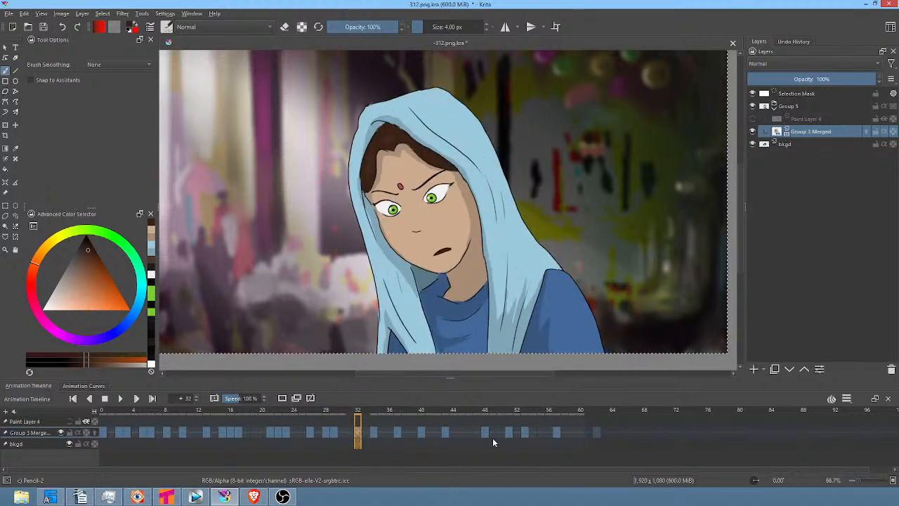
Play the animation from frame 23 to check the adjusted head-turn timing, and stop it
{"action": "left_click", "coordinate": [284, 435]}
{"action": "key", "text": "space"}
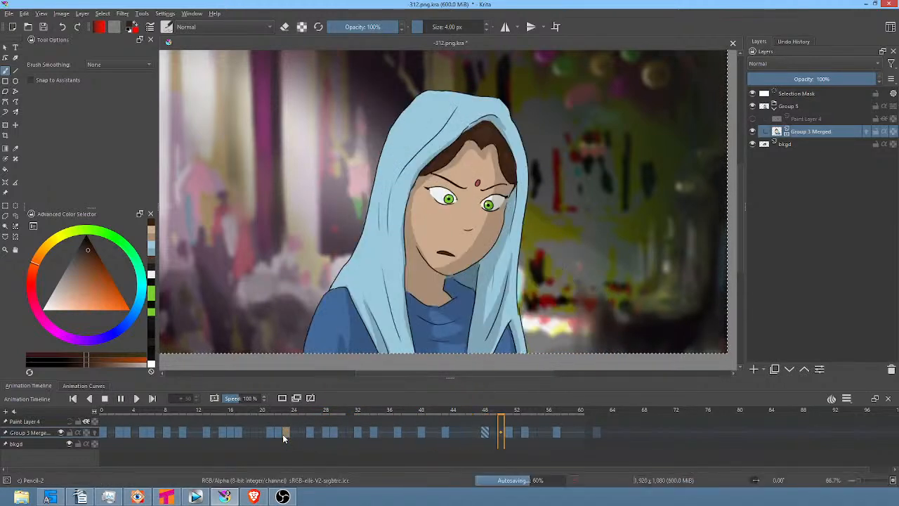
{"action": "key", "text": "space"}
Step back through the Group 3 Merged keyframes from frame 53 to 40 and replay from frame 30
{"action": "left_click", "coordinate": [526, 436]}
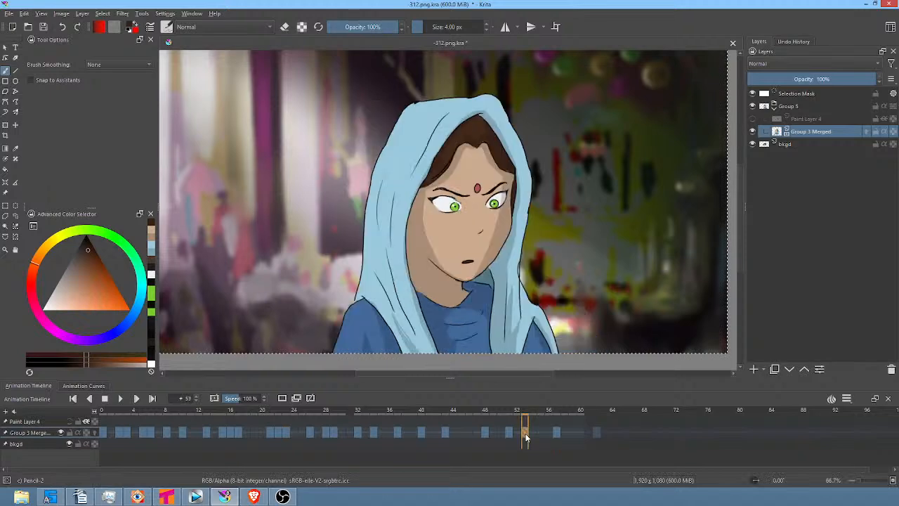
{"action": "left_click", "coordinate": [510, 436]}
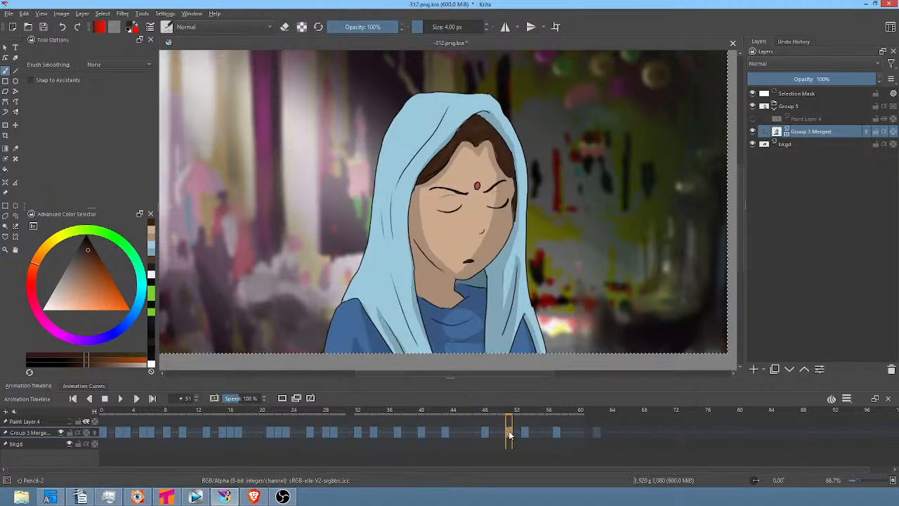
{"action": "left_click", "coordinate": [487, 435]}
{"action": "left_click", "coordinate": [445, 436]}
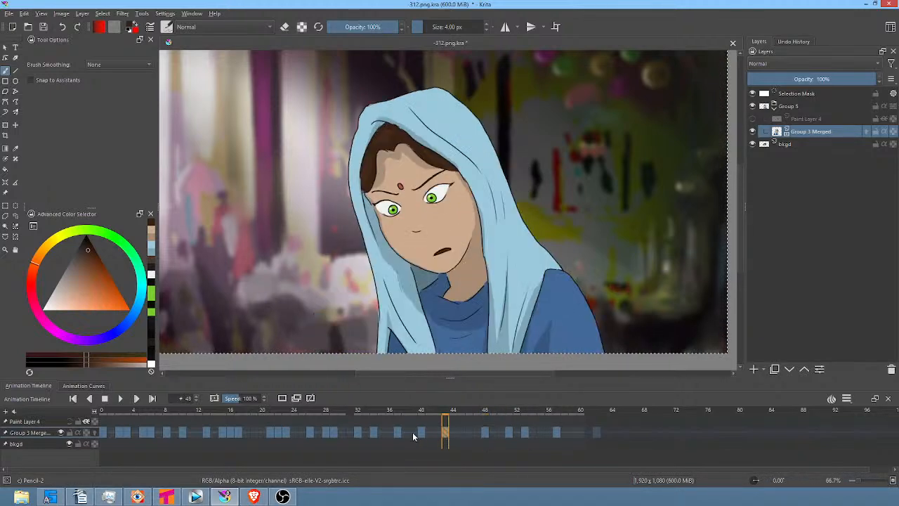
{"action": "left_click", "coordinate": [421, 435]}
{"action": "left_click", "coordinate": [344, 435]}
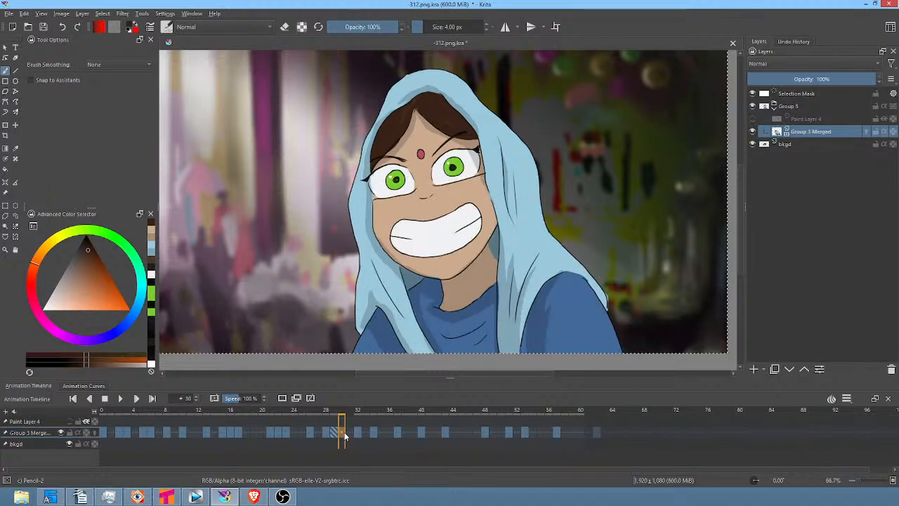
{"action": "key", "text": "space"}
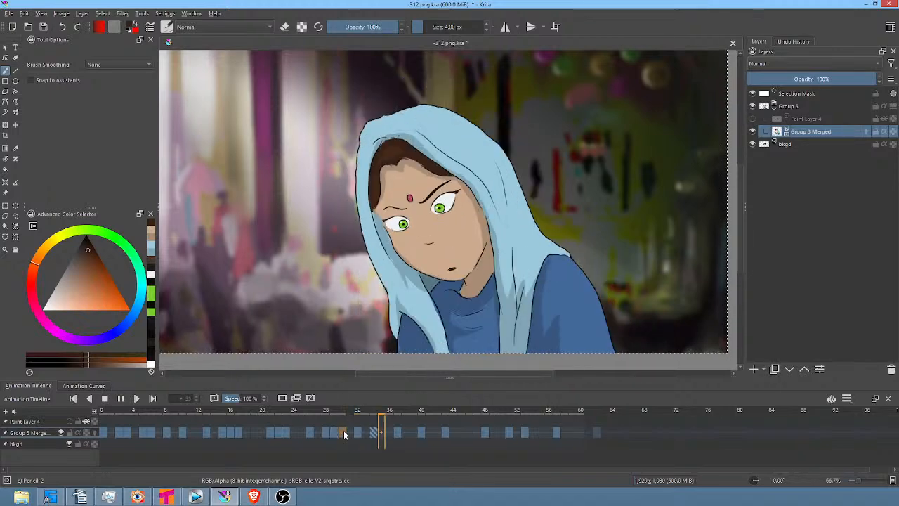
On frame 36 of Group 3 Merged, paint out the larger eye with filled Freehand Path shapes in the sampled skin tone, keeping its lower outline
{"action": "left_click", "coordinate": [395, 434]}
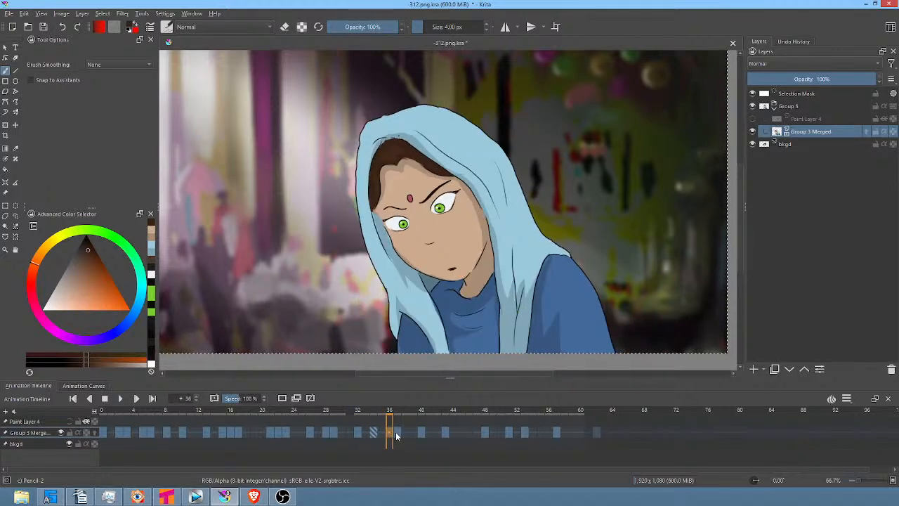
{"action": "scroll", "coordinate": [443, 211], "scroll_direction": "up", "scroll_amount": 4}
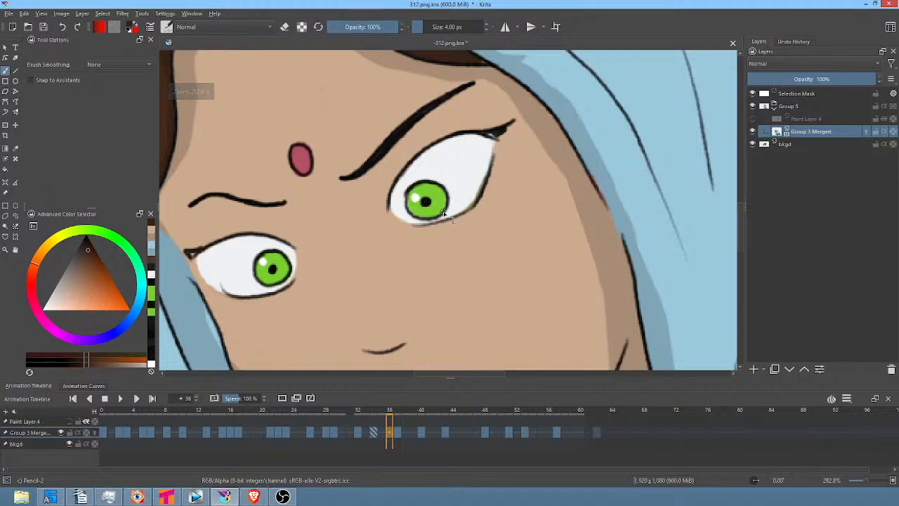
{"action": "key", "text": "p"}
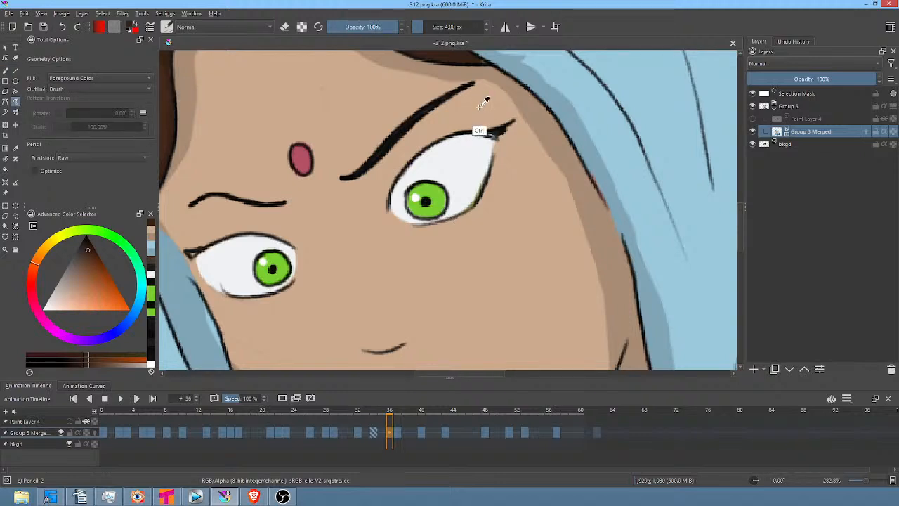
{"action": "left_click", "coordinate": [480, 110], "text": "ctrl"}
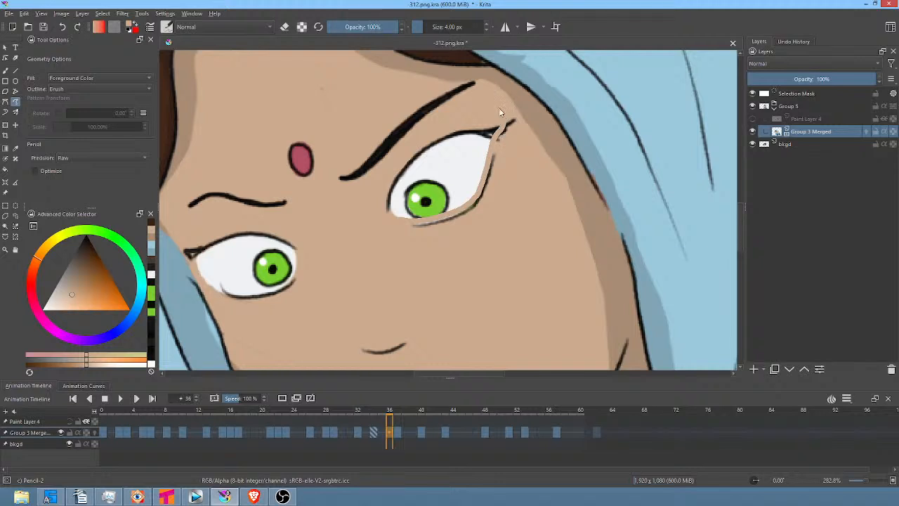
{"action": "left_click_drag", "start_coordinate": [498, 107], "coordinate": [417, 146]}
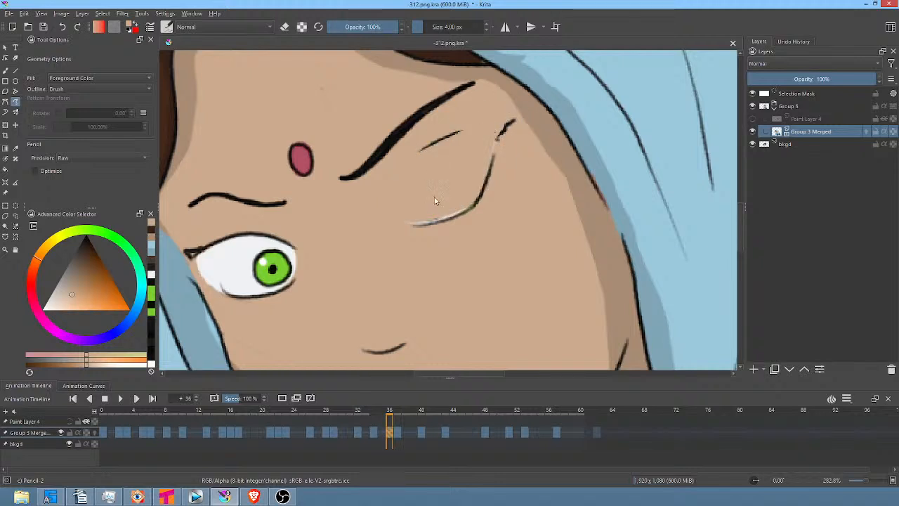
Cover the smaller eye with filled skin-tone shapes in the same way, keeping only its lower outline
{"action": "middle_click", "coordinate": [378, 255]}
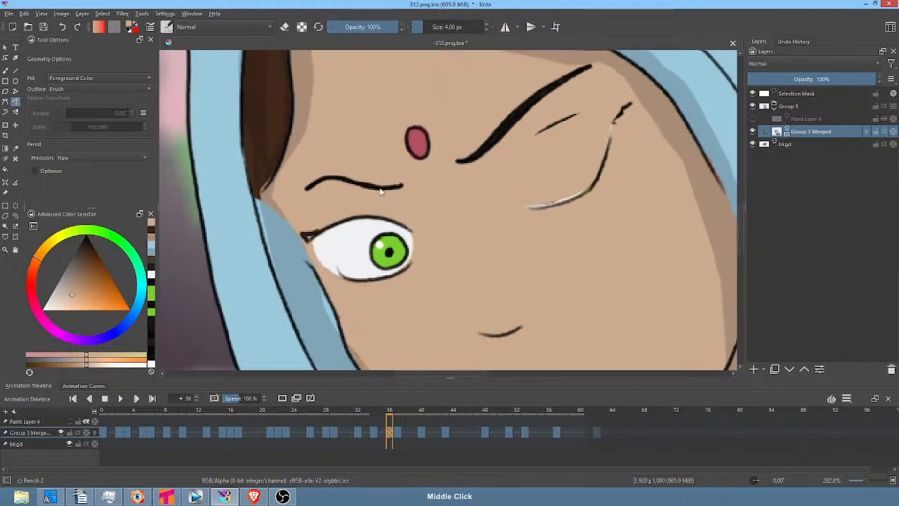
{"action": "mouse_move", "coordinate": [312, 223]}
{"action": "left_mouse_down"}
{"action": "mouse_move", "coordinate": [346, 271]}
{"action": "mouse_move", "coordinate": [384, 274]}
{"action": "mouse_move", "coordinate": [412, 260]}
{"action": "left_mouse_up"}
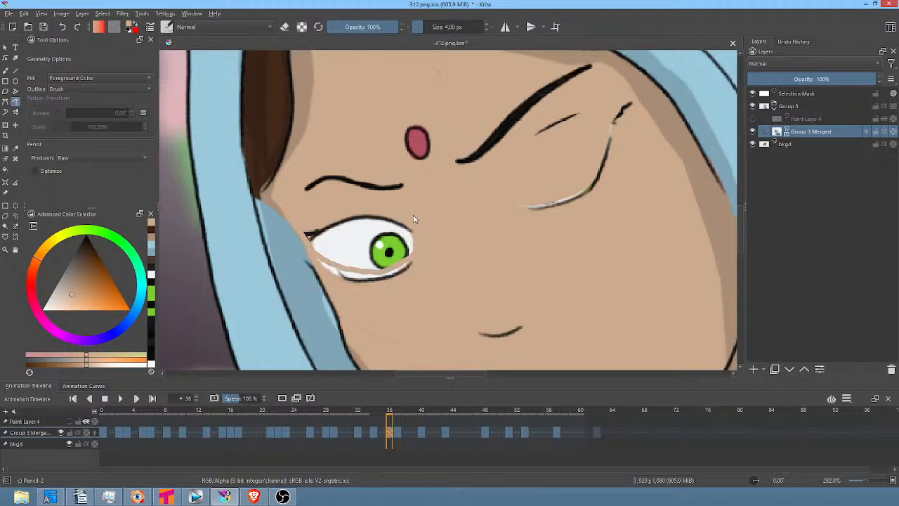
{"action": "left_click_drag", "start_coordinate": [413, 220], "coordinate": [304, 230]}
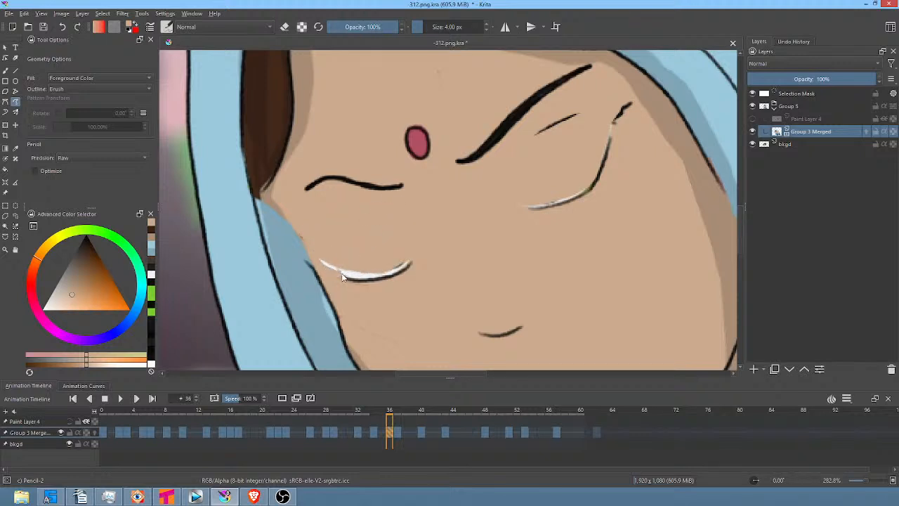
{"action": "left_click_drag", "start_coordinate": [412, 255], "coordinate": [346, 254]}
{"action": "mouse_move", "coordinate": [357, 280]}
{"action": "left_mouse_down"}
{"action": "mouse_move", "coordinate": [411, 259]}
{"action": "mouse_move", "coordinate": [364, 279]}
{"action": "mouse_move", "coordinate": [413, 261]}
{"action": "left_mouse_up"}
Sample the dark eyebrow colour and brush thicker closed-lash lines along the lower outlines of both eyes
{"action": "key", "text": "b"}
{"action": "left_click", "coordinate": [534, 102], "text": "ctrl"}
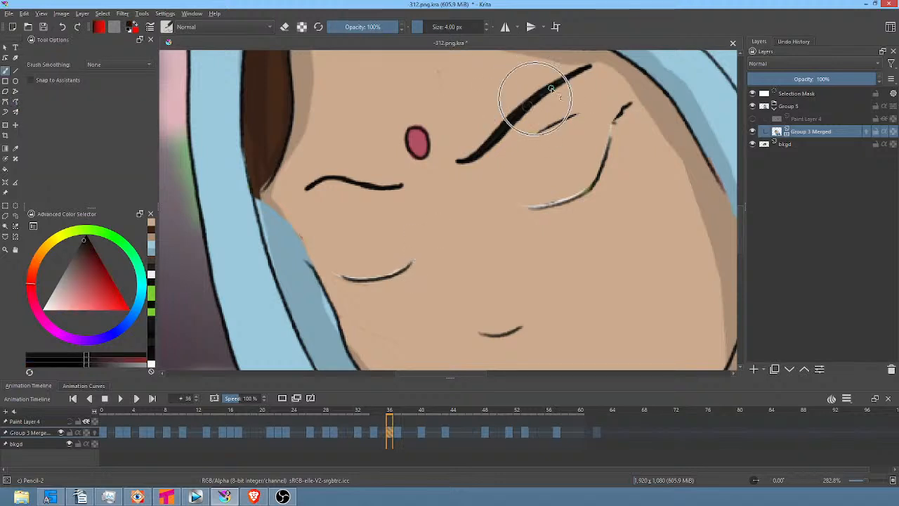
{"action": "mouse_move", "coordinate": [541, 212]}
{"action": "left_mouse_down"}
{"action": "mouse_move", "coordinate": [590, 190]}
{"action": "mouse_move", "coordinate": [556, 206]}
{"action": "mouse_move", "coordinate": [600, 179]}
{"action": "mouse_move", "coordinate": [586, 192]}
{"action": "mouse_move", "coordinate": [615, 127]}
{"action": "left_mouse_up"}
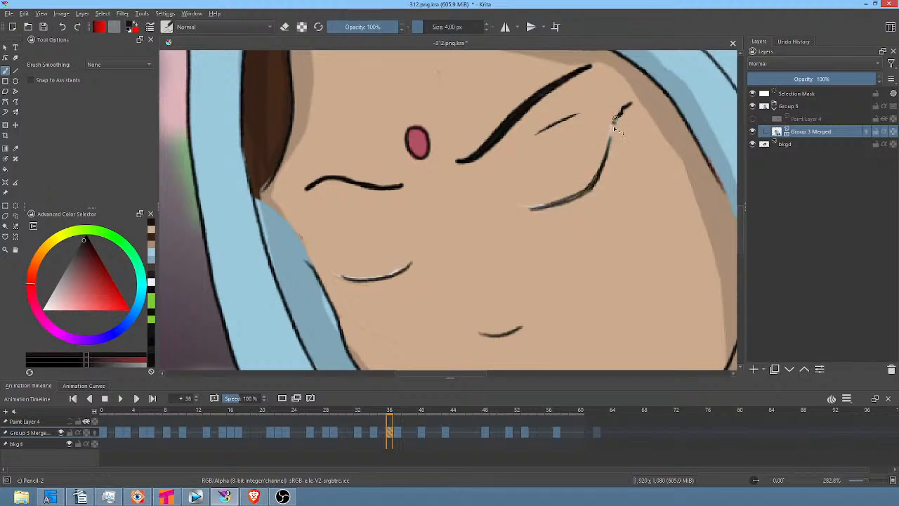
{"action": "mouse_move", "coordinate": [343, 276]}
{"action": "left_mouse_down"}
{"action": "mouse_move", "coordinate": [405, 267]}
{"action": "mouse_move", "coordinate": [360, 279]}
{"action": "mouse_move", "coordinate": [391, 272]}
{"action": "mouse_move", "coordinate": [381, 279]}
{"action": "mouse_move", "coordinate": [413, 263]}
{"action": "mouse_move", "coordinate": [382, 279]}
{"action": "mouse_move", "coordinate": [411, 268]}
{"action": "mouse_move", "coordinate": [343, 277]}
{"action": "left_mouse_up"}
{"action": "mouse_move", "coordinate": [545, 210]}
{"action": "left_mouse_down"}
{"action": "mouse_move", "coordinate": [602, 170]}
{"action": "mouse_move", "coordinate": [576, 200]}
{"action": "mouse_move", "coordinate": [623, 103]}
{"action": "left_mouse_up"}
Resample the skin tone and brush over the larger eye's outer lash tip and eyelid crease to thin them
{"action": "left_click", "coordinate": [628, 121], "text": "ctrl"}
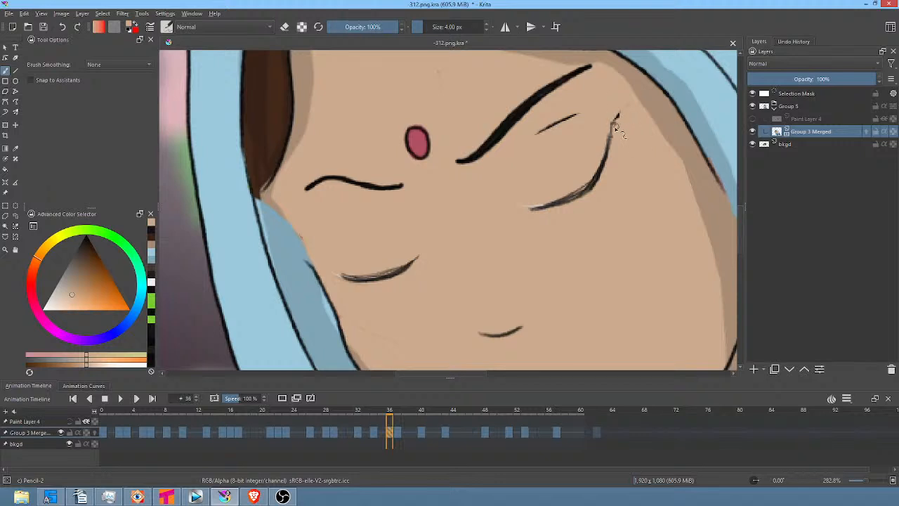
{"action": "left_click_drag", "start_coordinate": [619, 116], "coordinate": [624, 125]}
{"action": "left_click_drag", "start_coordinate": [535, 137], "coordinate": [590, 119]}
Play the animation from frame 31 to check the blink within the head turn, and stop it
{"action": "left_click_drag", "start_coordinate": [492, 155], "coordinate": [489, 178]}
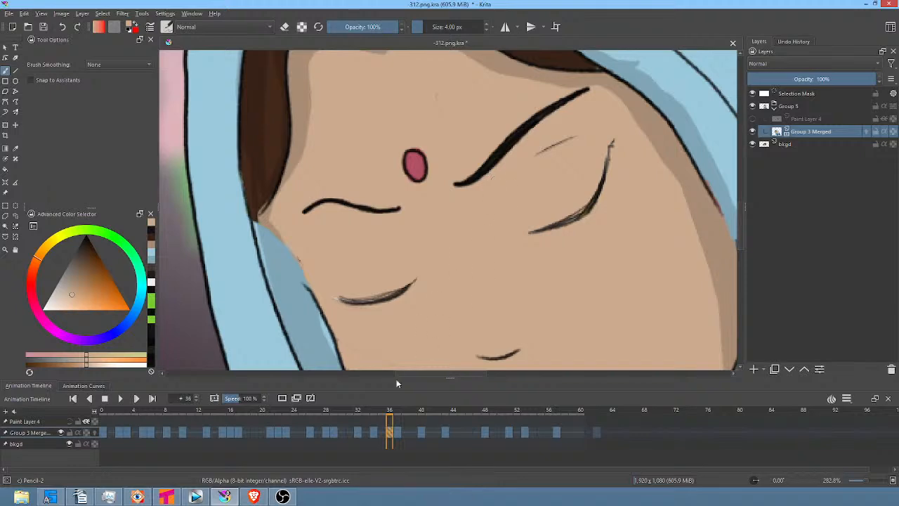
{"action": "left_click", "coordinate": [352, 433]}
{"action": "scroll", "coordinate": [485, 240], "scroll_direction": "down", "scroll_amount": 3}
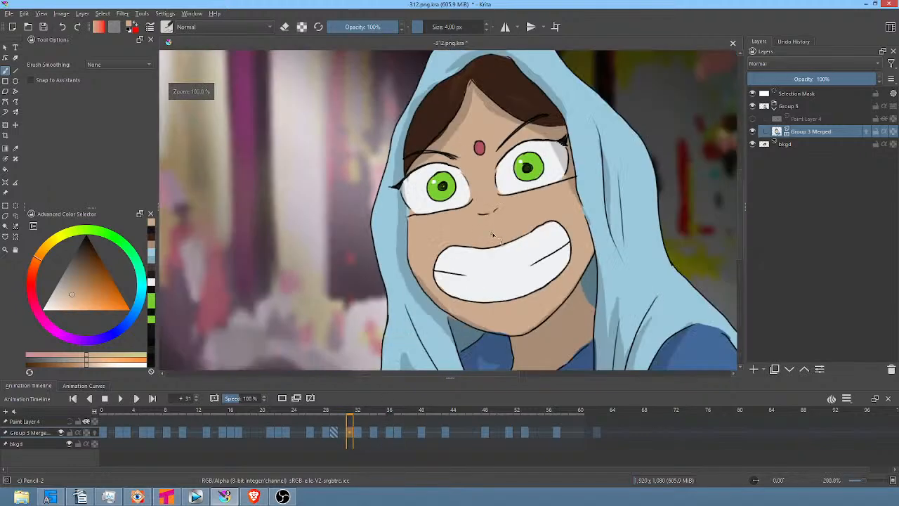
{"action": "left_click_drag", "start_coordinate": [510, 223], "coordinate": [441, 222]}
{"action": "key", "text": "space"}
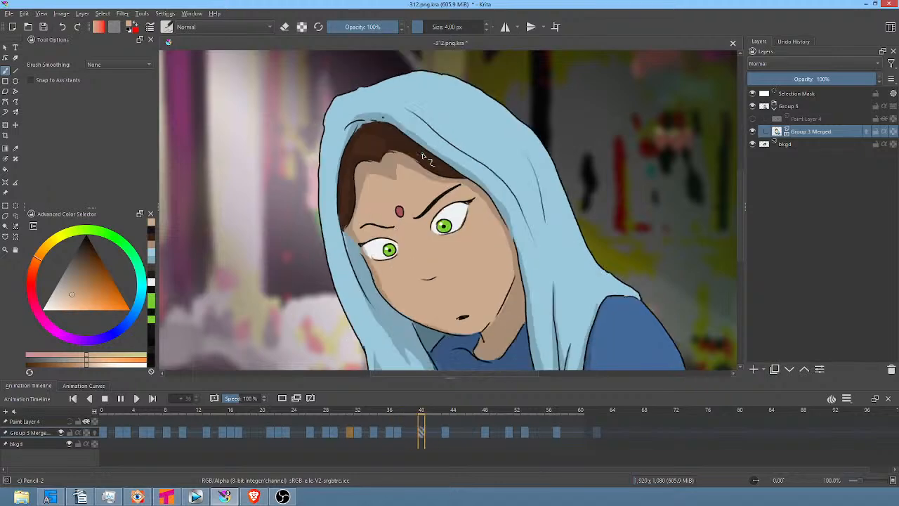
{"action": "key", "text": "space"}
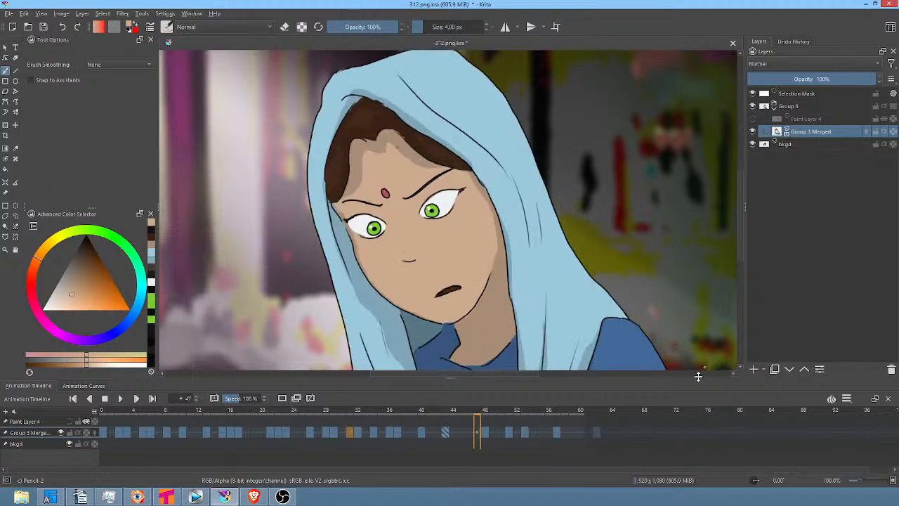
Compare the drawings at frames 62 and 58 and save the document
{"action": "left_click", "coordinate": [598, 432]}
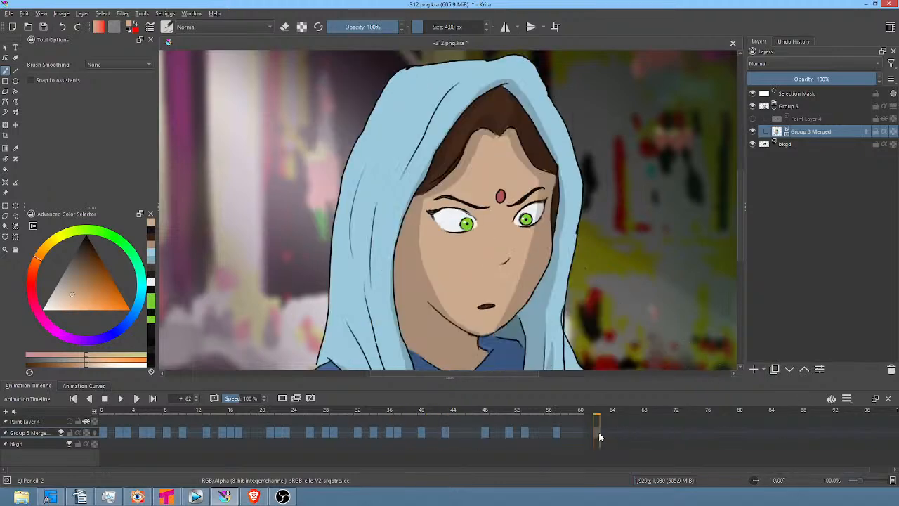
{"action": "left_click", "coordinate": [562, 436]}
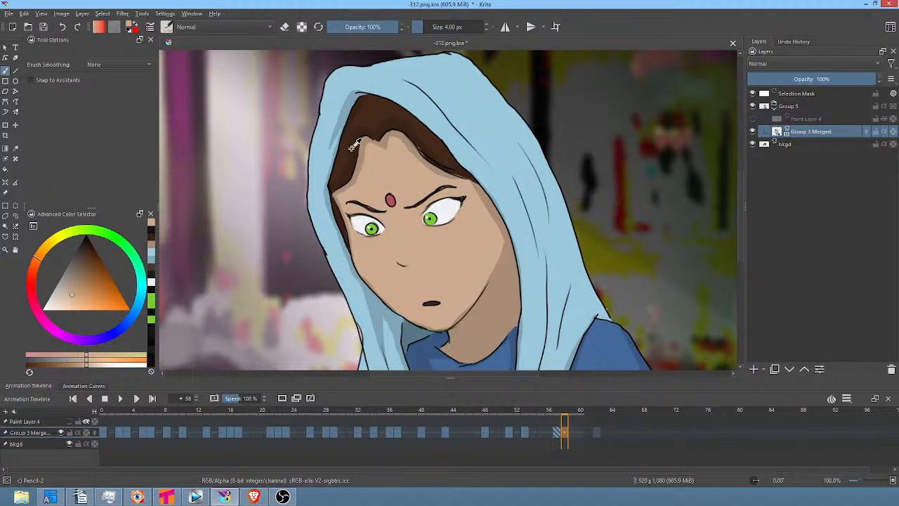
{"action": "key", "text": "ctrl+s"}
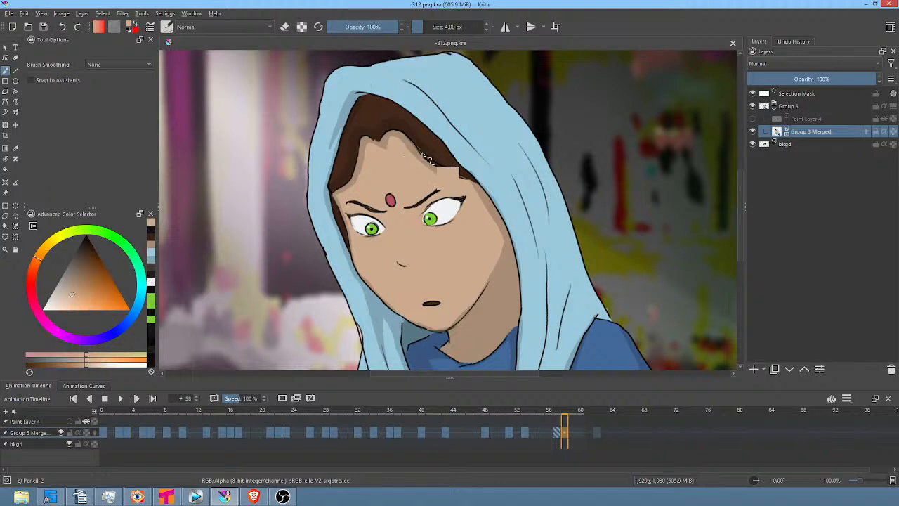
Start rendering the animation as an image sequence and set its image location to L:/ANIME/SL/scenes/312/RENDER
{"action": "key", "text": "ctrl+r"}
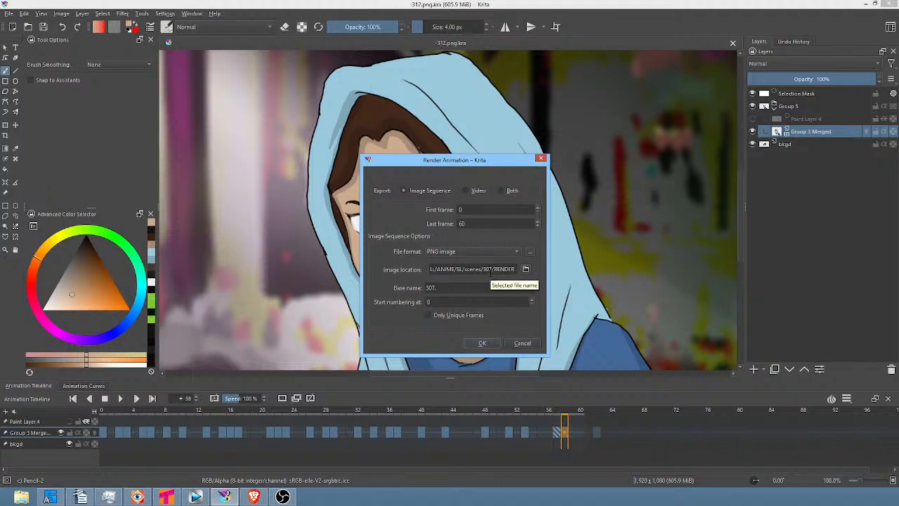
{"action": "left_click", "coordinate": [492, 270]}
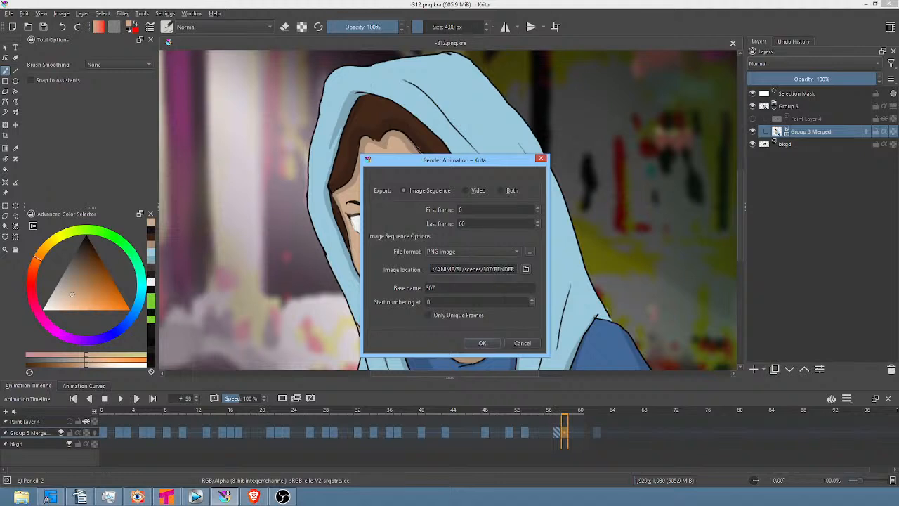
{"action": "key", "text": "BackSpace"}
{"action": "key", "text": "BackSpace"}
{"action": "type", "text": "12"}
Set the base name to 312. and render the PNG sequence, replacing the old frames in the destination folder
{"action": "left_click", "coordinate": [440, 287]}
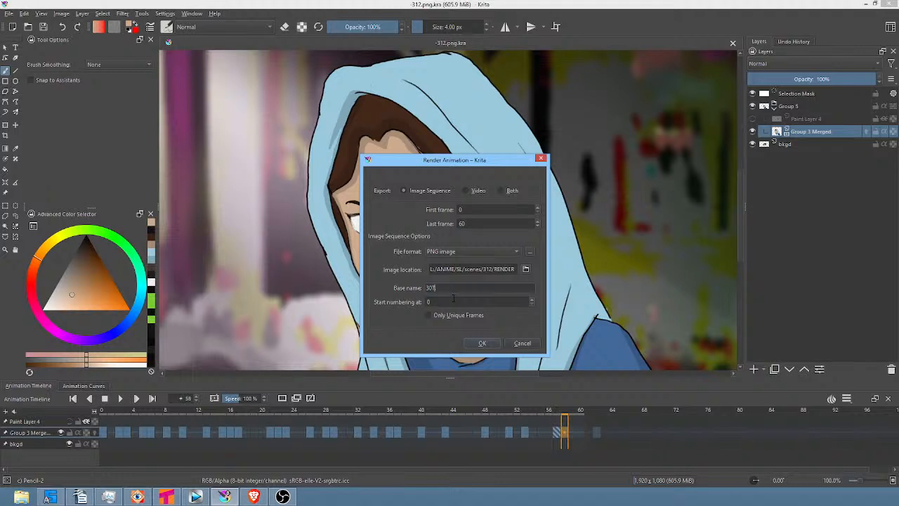
{"action": "key", "text": "BackSpace"}
{"action": "key", "text": "BackSpace"}
{"action": "type", "text": "12"}
{"action": "left_click", "coordinate": [483, 344]}
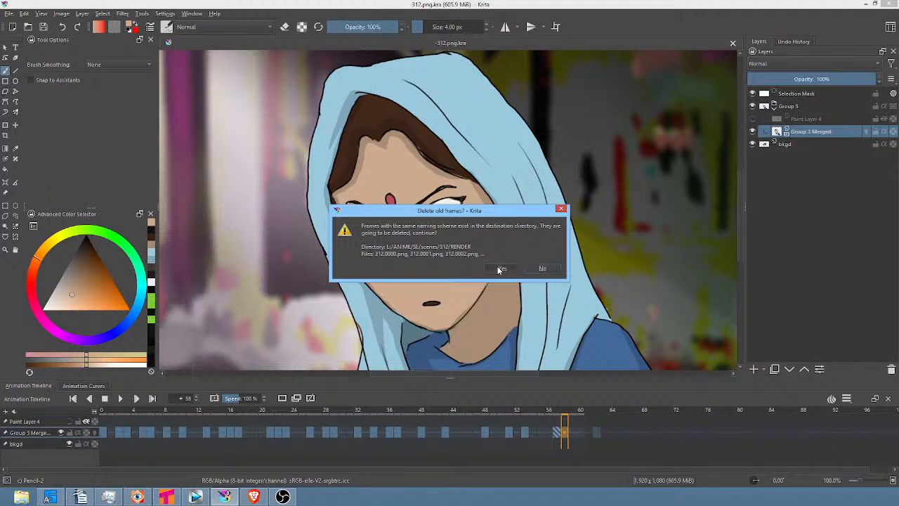
{"action": "left_click", "coordinate": [500, 269]}
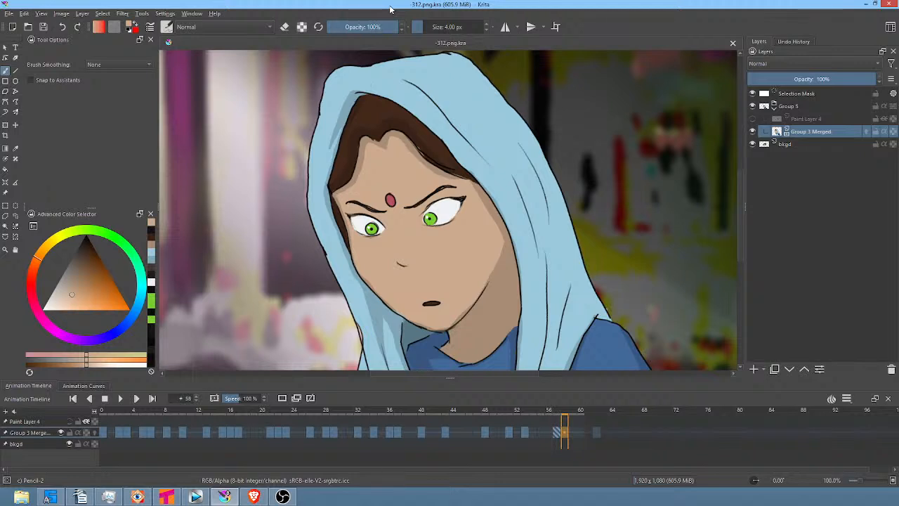
Scrub the animation from frame 59 back to frame 0 and save the document
{"action": "left_click", "coordinate": [574, 415]}
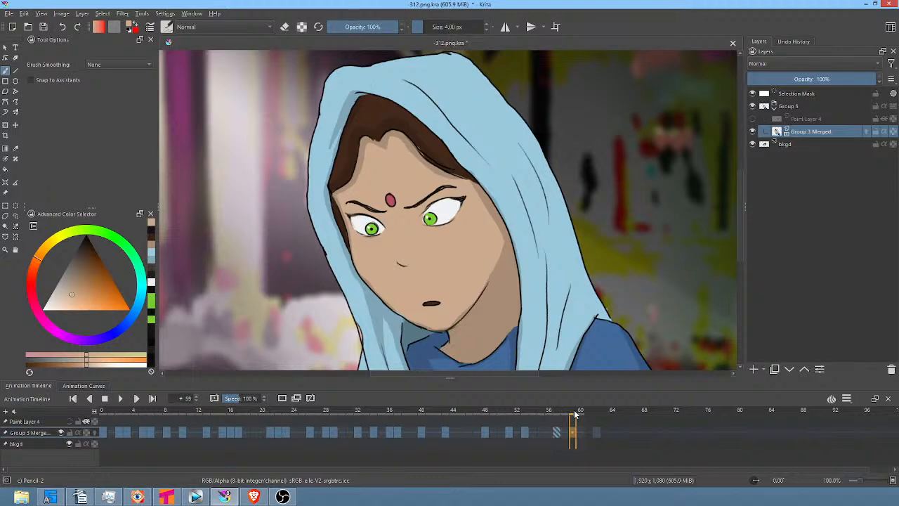
{"action": "left_click_drag", "start_coordinate": [575, 414], "coordinate": [98, 422]}
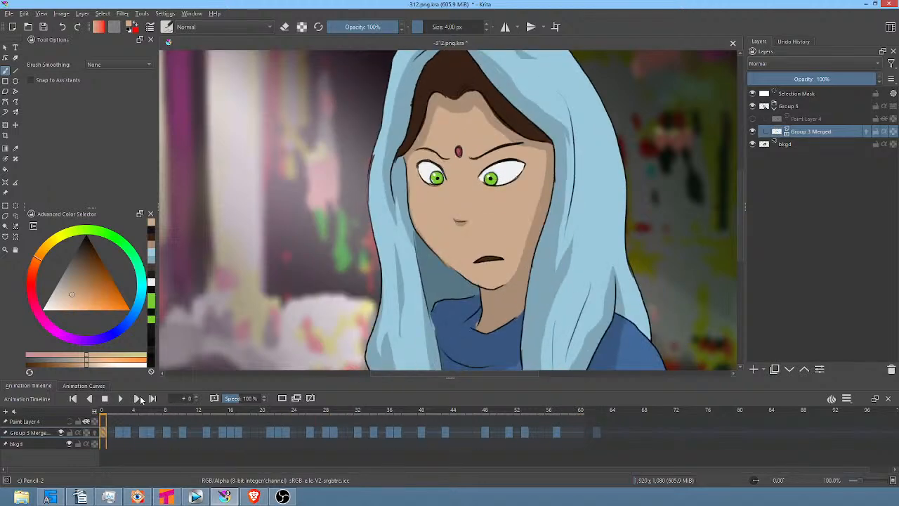
{"action": "left_click", "coordinate": [43, 28]}
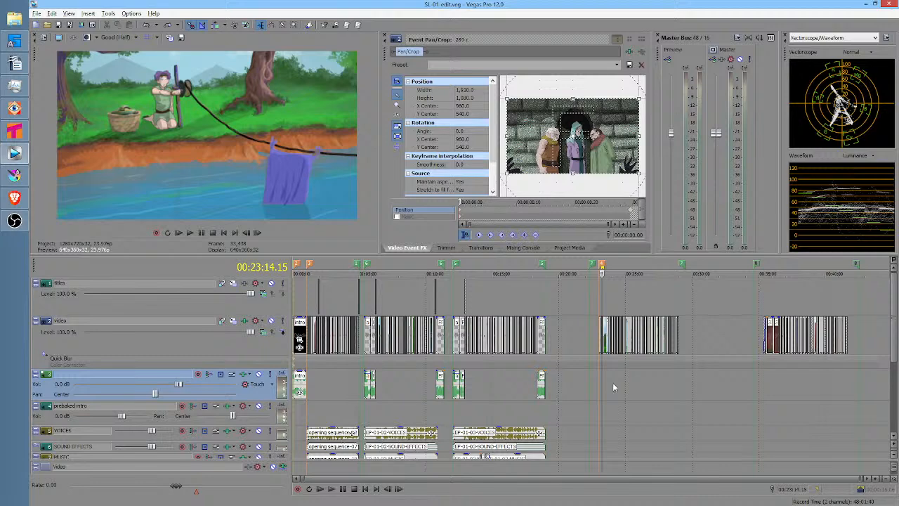
Examine the block of episode clips starting near 00:23:00 on the SL-01-edit timeline
{"action": "scroll", "coordinate": [616, 384], "scroll_direction": "up", "scroll_amount": 4}
{"action": "key", "text": "Left"}
{"action": "scroll", "coordinate": [618, 378], "scroll_direction": "down", "scroll_amount": 5}
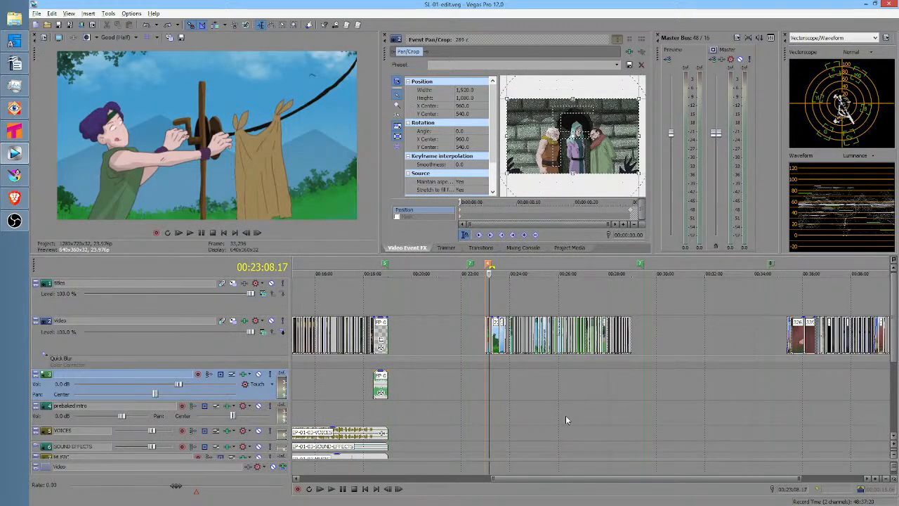
{"action": "scroll", "coordinate": [509, 368], "scroll_direction": "up", "scroll_amount": 4}
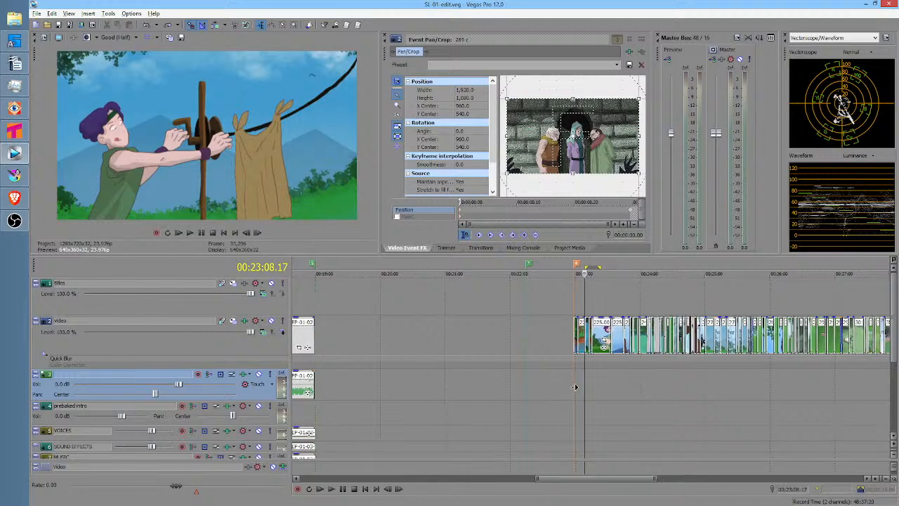
{"action": "scroll", "coordinate": [600, 387], "scroll_direction": "right", "scroll_amount": 5}
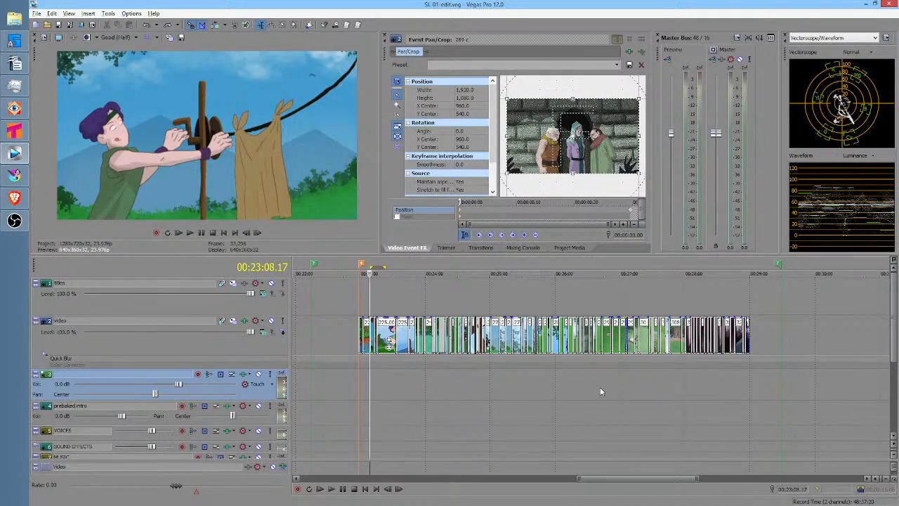
Place the playhead at 00:27:56.06, look closely at the scene 308 and 312 clips, and briefly play from there
{"action": "left_click", "coordinate": [680, 384]}
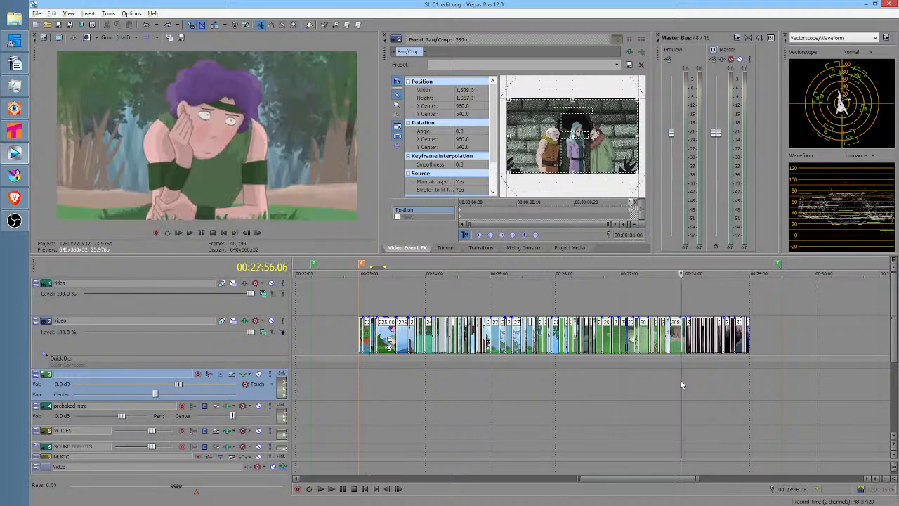
{"action": "scroll", "coordinate": [680, 382], "scroll_direction": "up", "scroll_amount": 2}
{"action": "scroll", "coordinate": [622, 383], "scroll_direction": "up", "scroll_amount": 2}
{"action": "scroll", "coordinate": [622, 384], "scroll_direction": "right", "scroll_amount": 1}
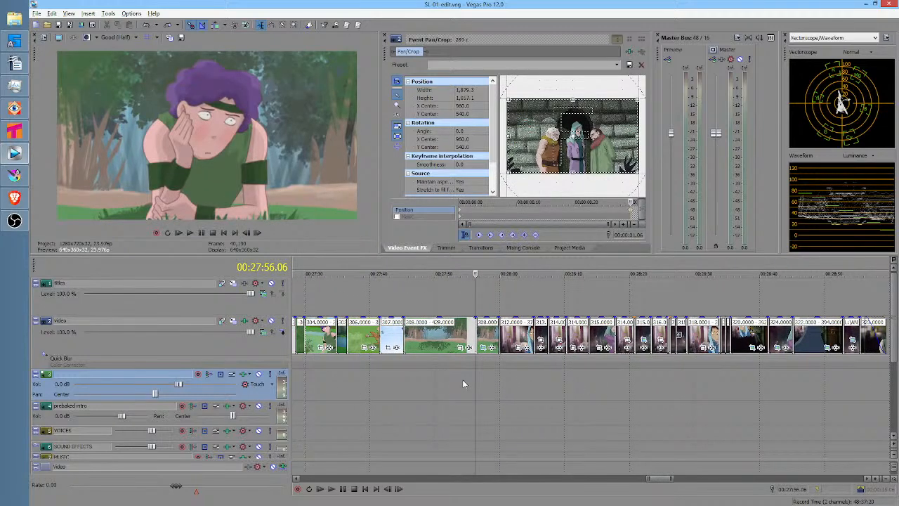
{"action": "key", "text": "space"}
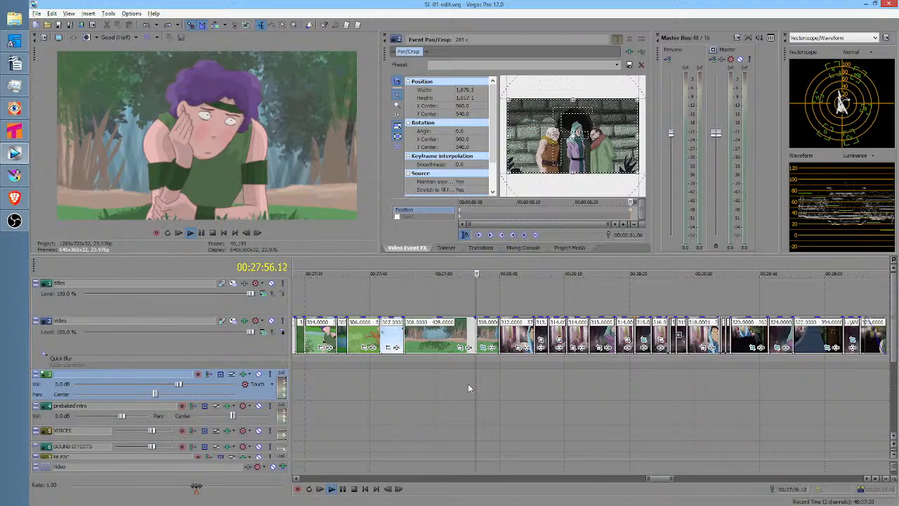
{"action": "key", "text": "space"}
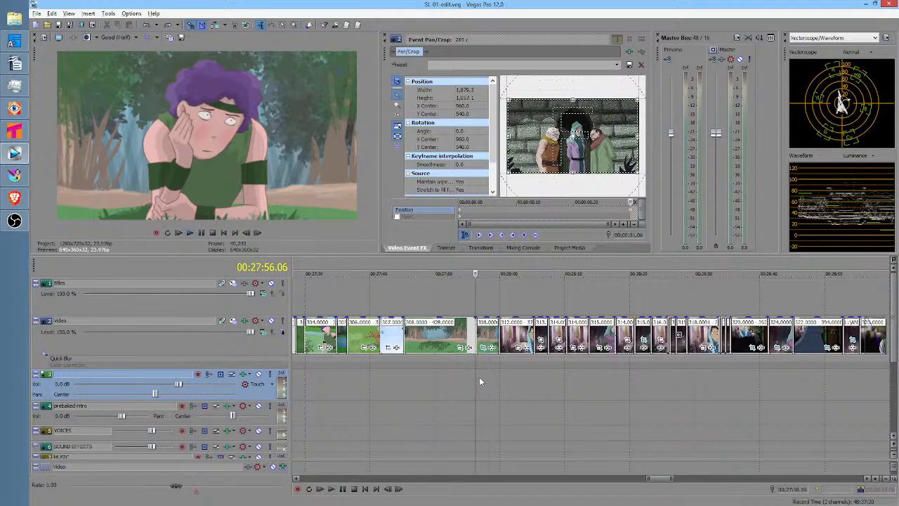
Look over the earlier episode blocks with their voice and sound effect tracks from the timeline's start
{"action": "scroll", "coordinate": [483, 378], "scroll_direction": "down", "scroll_amount": 5}
{"action": "scroll", "coordinate": [441, 381], "scroll_direction": "down", "scroll_amount": 6}
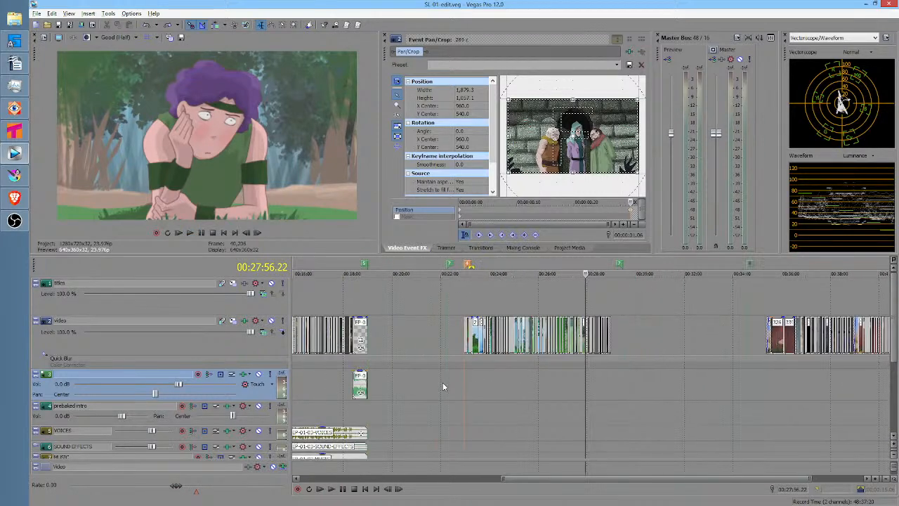
{"action": "scroll", "coordinate": [320, 386], "scroll_direction": "left", "scroll_amount": 5}
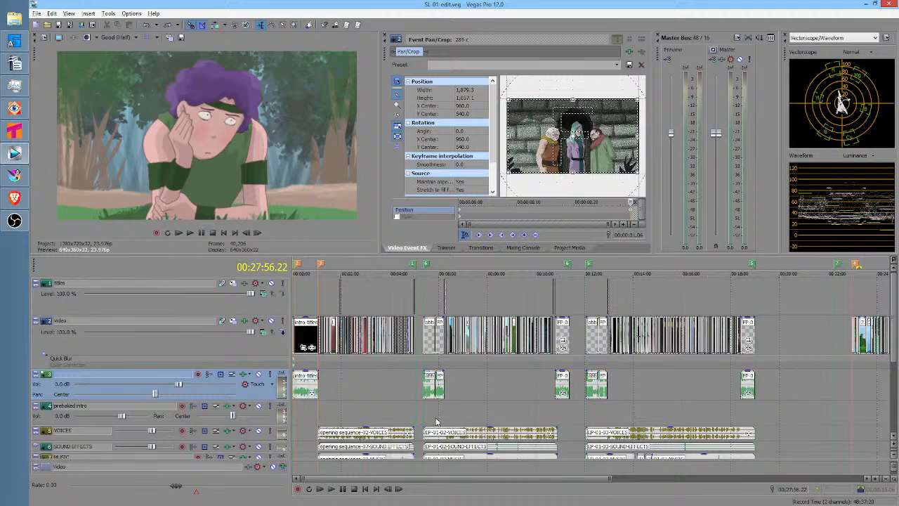
Examine the VOICES track's audio effects chain with its noise gate, EQ and compressor, and close it again
{"action": "left_click", "coordinate": [229, 434]}
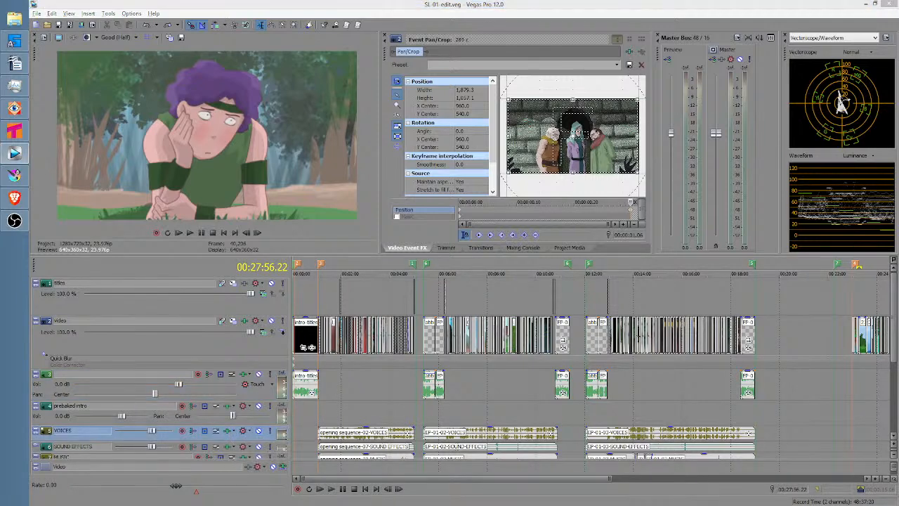
{"action": "left_click", "coordinate": [242, 430]}
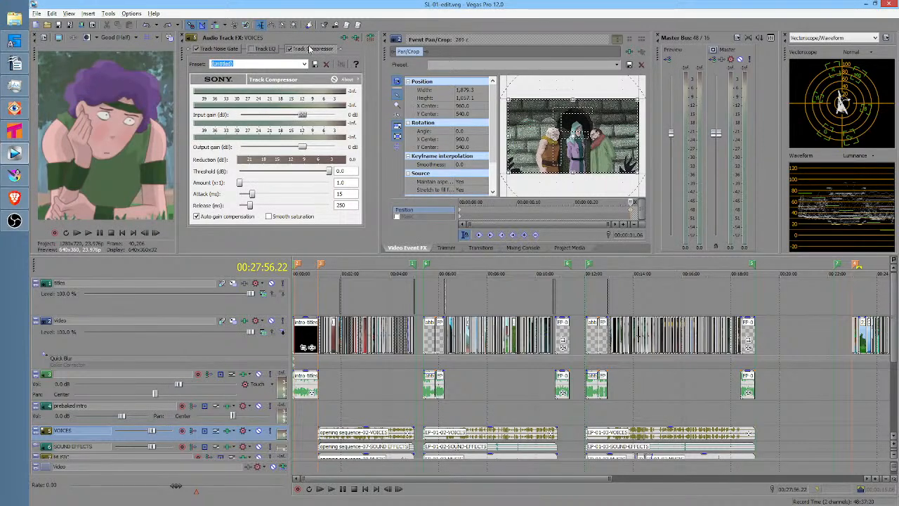
{"action": "left_click", "coordinate": [182, 37]}
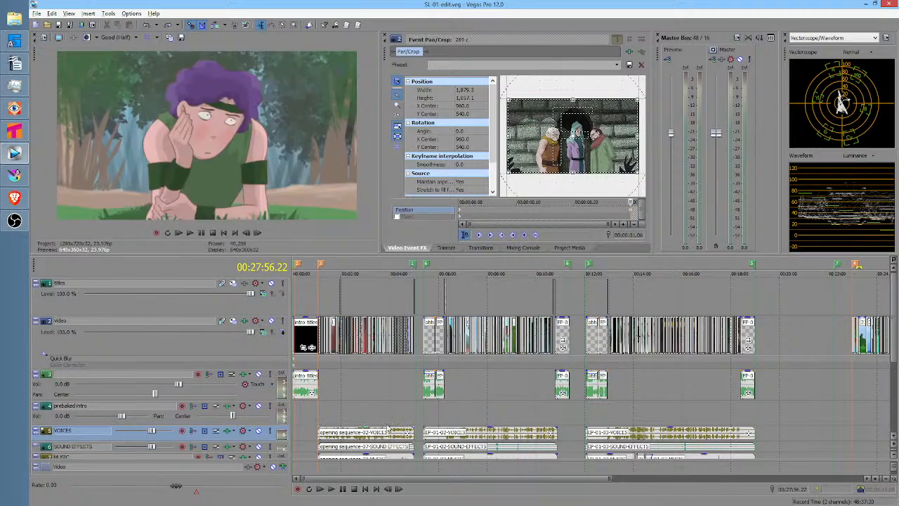
Solo the VOICES track and play short passages of episode 2 from about 00:06:45
{"action": "left_click", "coordinate": [270, 431]}
{"action": "left_click", "coordinate": [459, 416]}
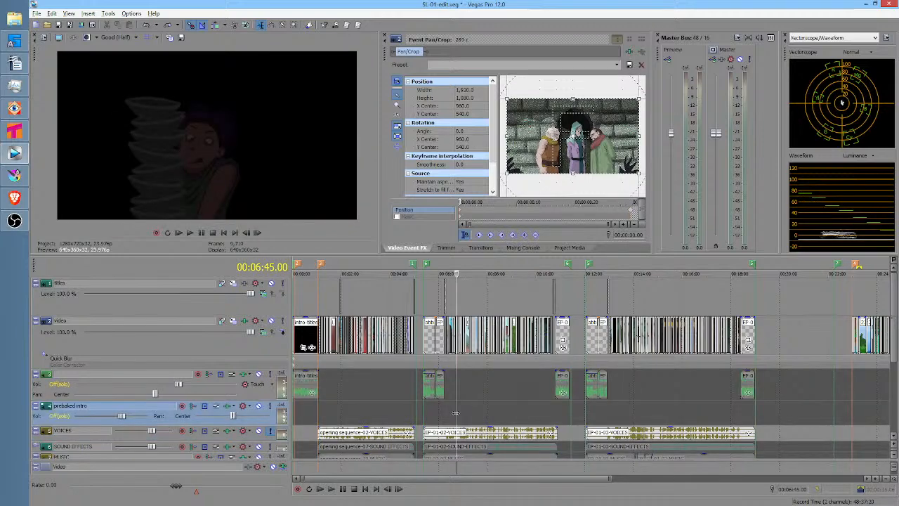
{"action": "key", "text": "space"}
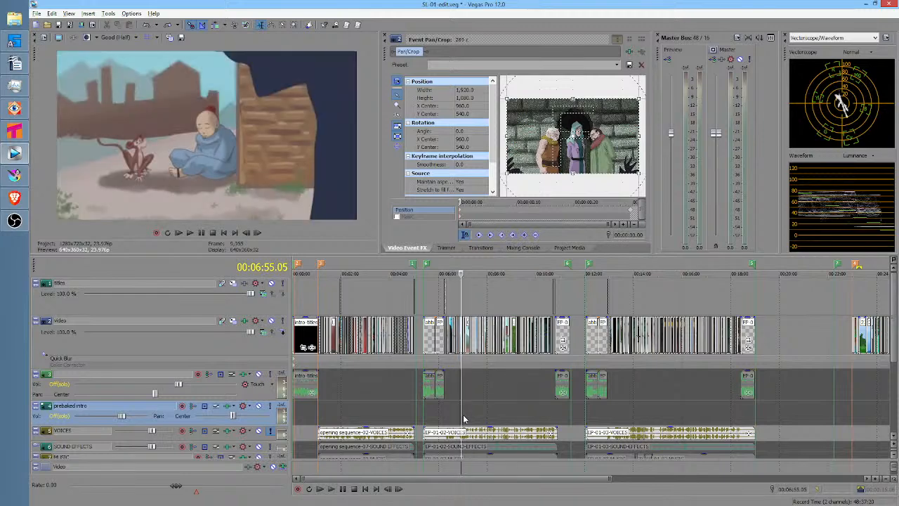
{"action": "scroll", "coordinate": [463, 417], "scroll_direction": "up", "scroll_amount": 5}
{"action": "key", "text": "space"}
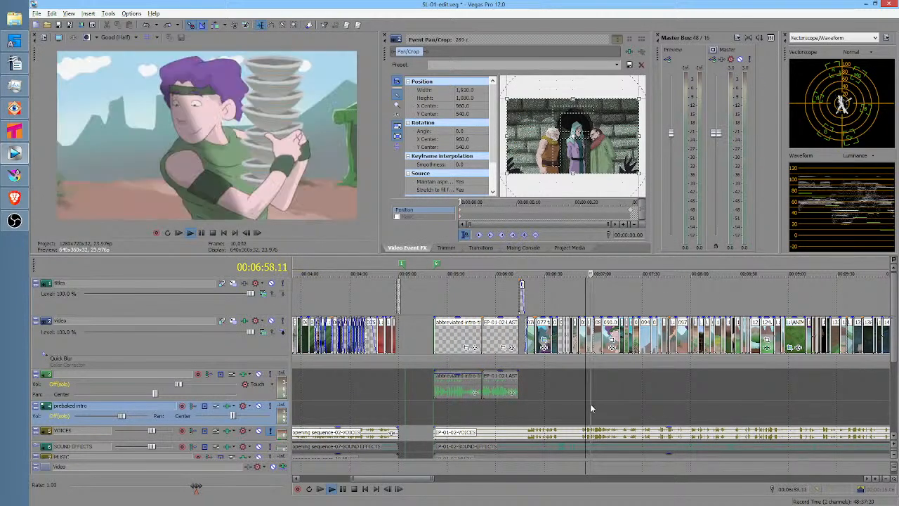
{"action": "key", "text": "space"}
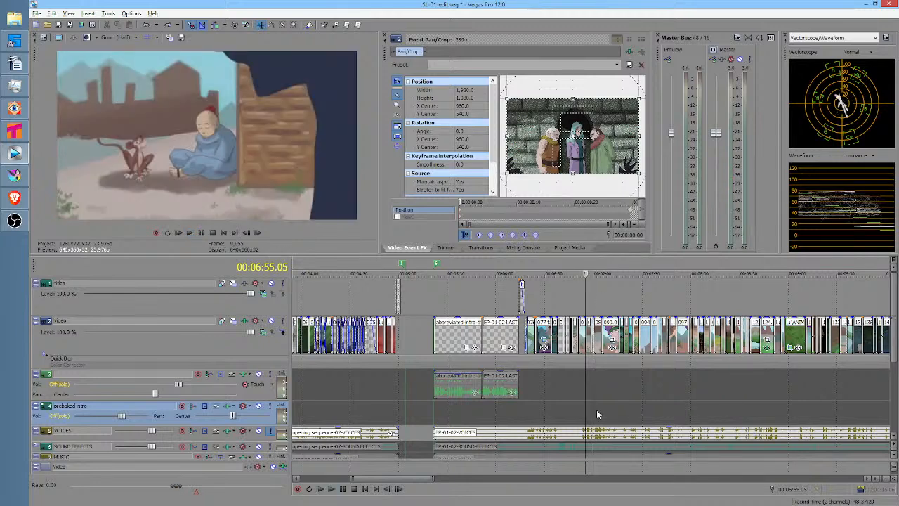
Solo the SOUND EFFECTS track instead of VOICES and briefly play from 00:06:38
{"action": "left_click", "coordinate": [270, 431]}
{"action": "left_click", "coordinate": [270, 446]}
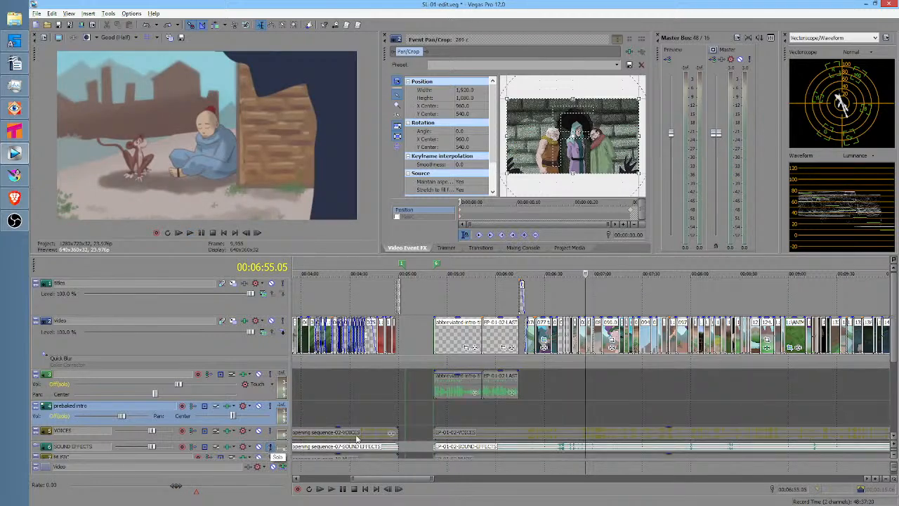
{"action": "left_click", "coordinate": [560, 419]}
{"action": "key", "text": "space"}
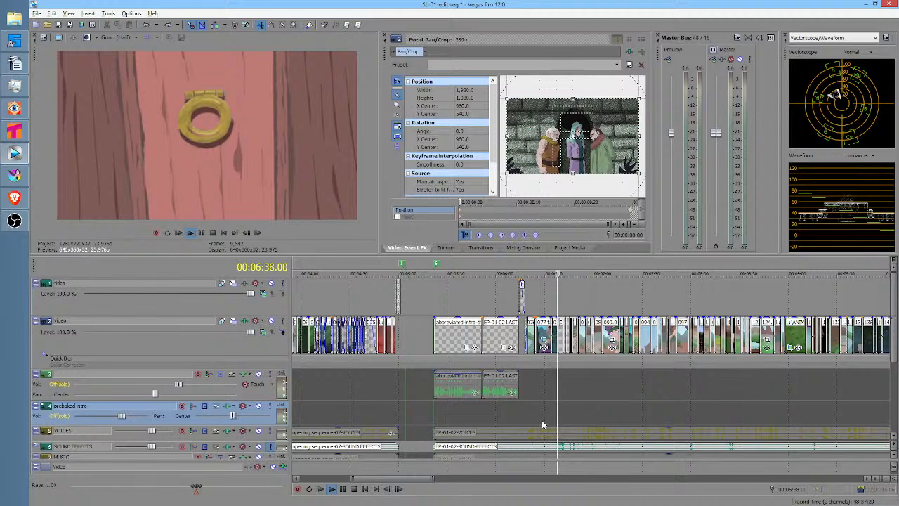
{"action": "key", "text": "space"}
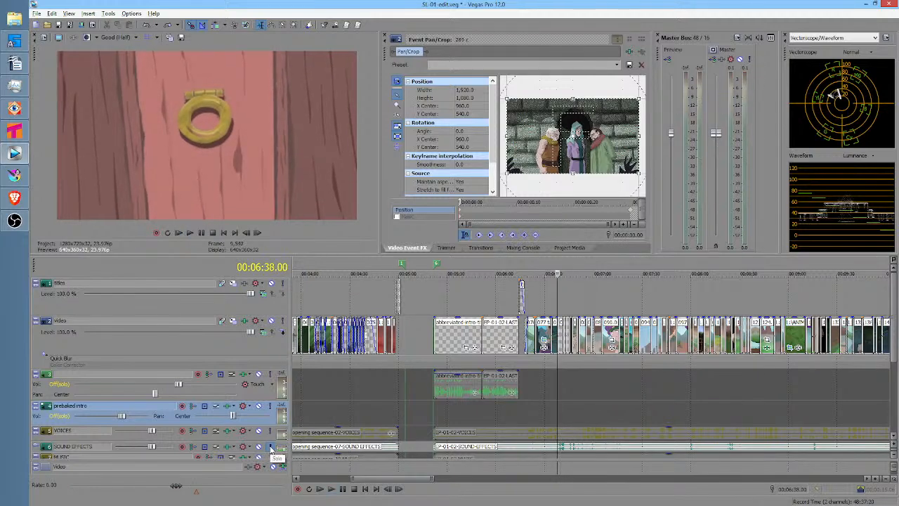
Solo the MUSIC track instead of SOUND EFFECTS to inspect its clips, and restore all the audio tracks
{"action": "left_click", "coordinate": [271, 448]}
{"action": "left_click", "coordinate": [270, 457]}
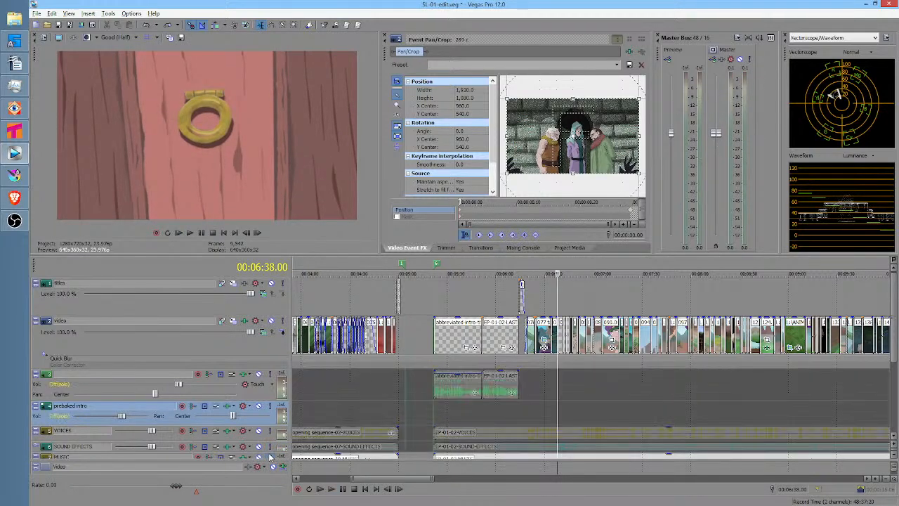
{"action": "scroll", "coordinate": [662, 395], "scroll_direction": "down", "scroll_amount": 3}
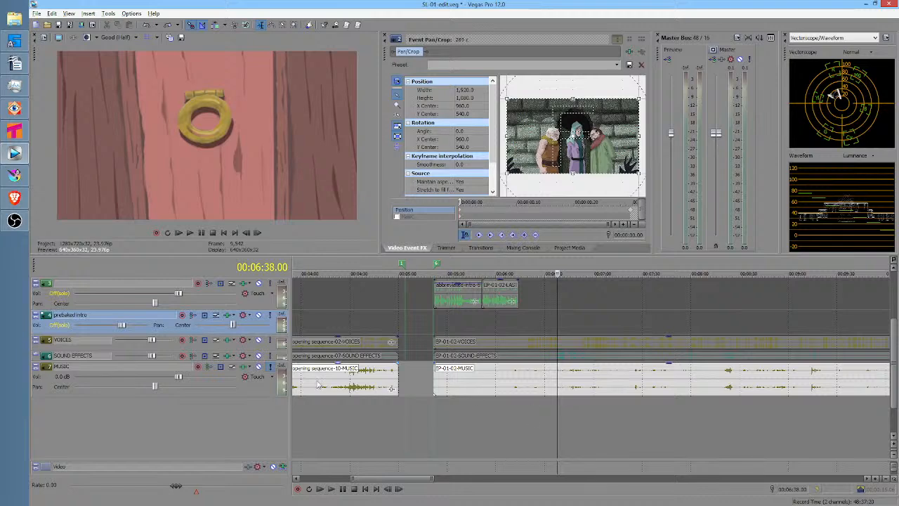
{"action": "left_click", "coordinate": [270, 367]}
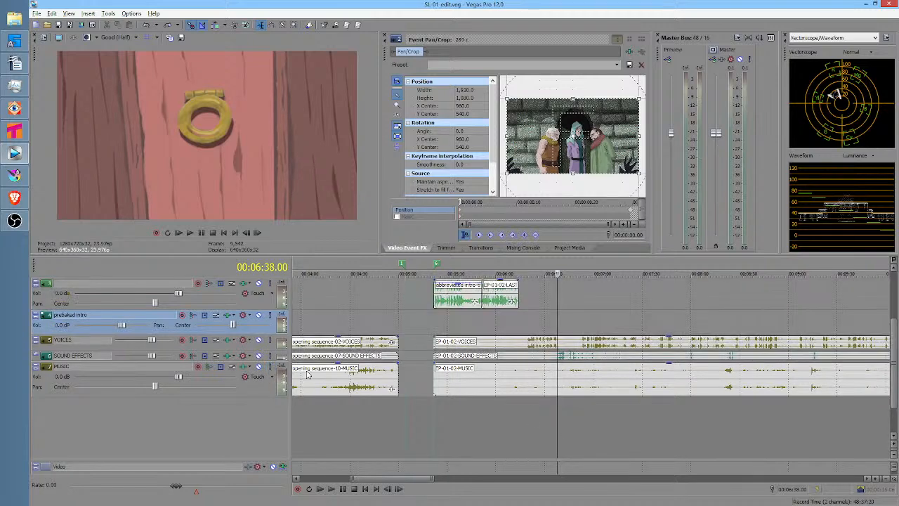
Reduce the MUSIC track's height, place the playhead at 00:08:55.11, and select the VOICES, SOUND EFFECTS and MUSIC tracks
{"action": "scroll", "coordinate": [592, 380], "scroll_direction": "down", "scroll_amount": 4}
{"action": "scroll", "coordinate": [593, 380], "scroll_direction": "down", "scroll_amount": 3}
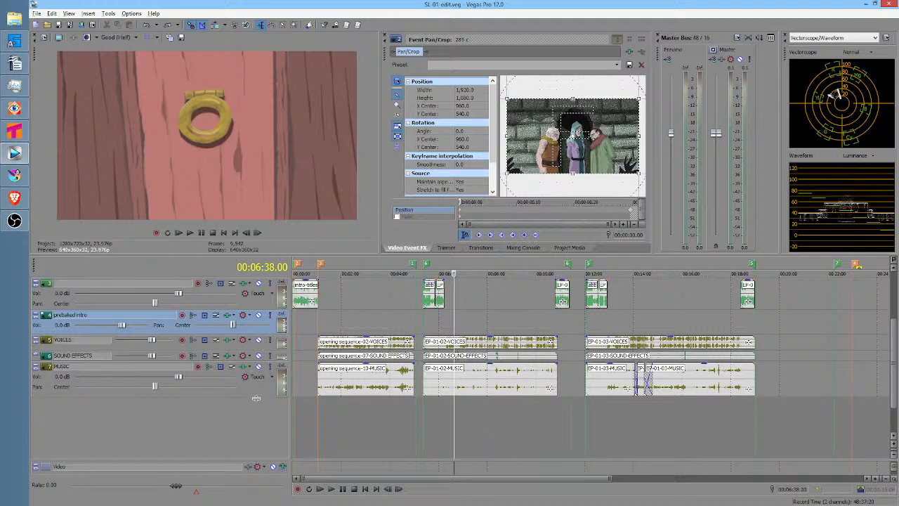
{"action": "left_click_drag", "start_coordinate": [255, 397], "coordinate": [259, 379]}
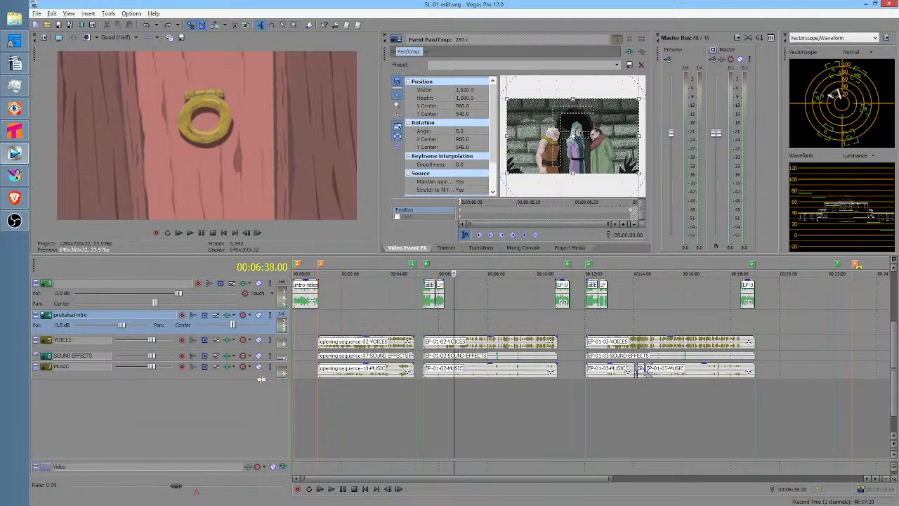
{"action": "left_click", "coordinate": [513, 395]}
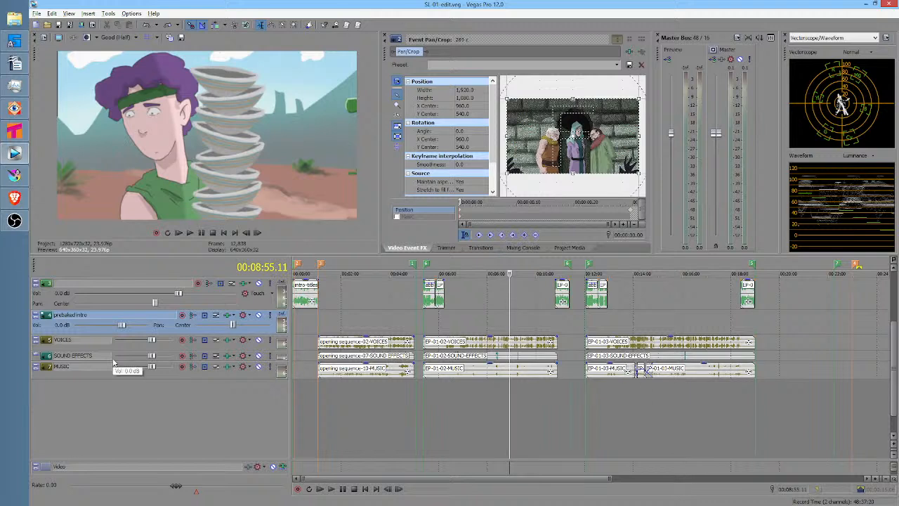
{"action": "left_click", "coordinate": [94, 341]}
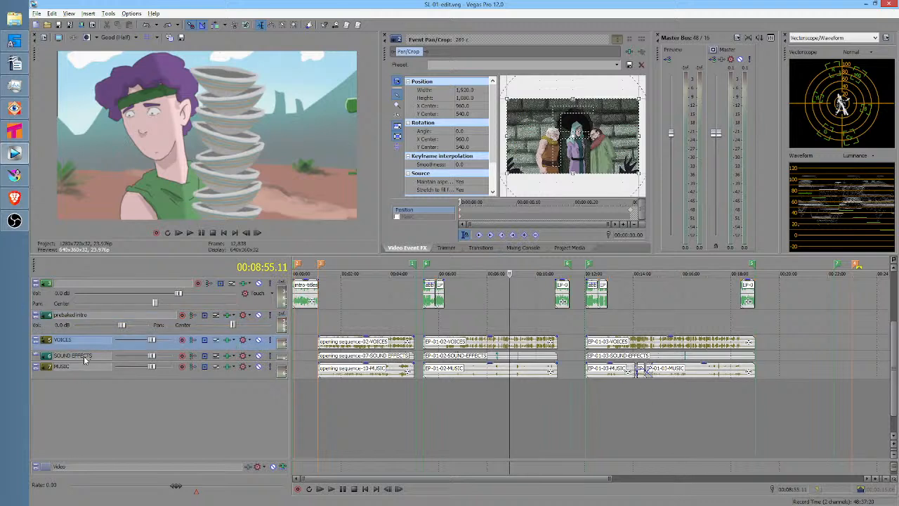
{"action": "left_click", "coordinate": [84, 359]}
{"action": "left_click", "coordinate": [88, 368], "text": "shift"}
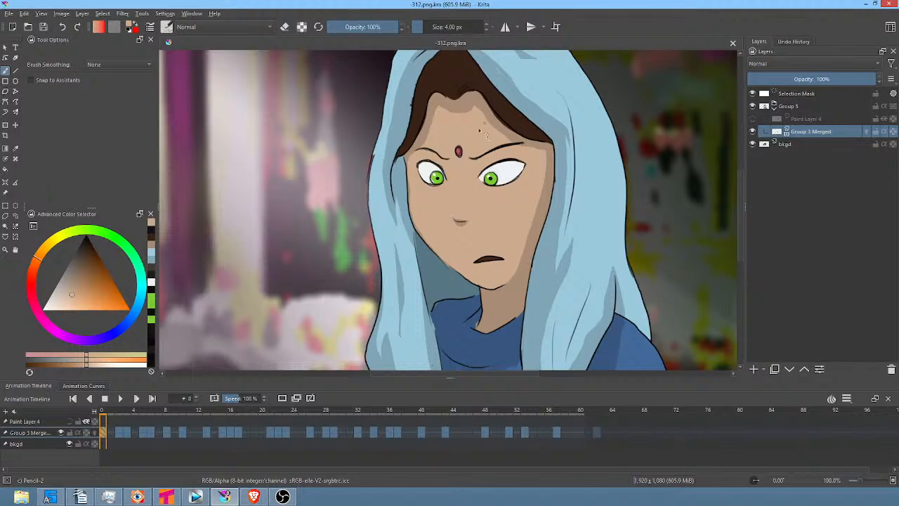
{"action": "scroll", "coordinate": [465, 123], "scroll_direction": "down", "scroll_amount": 2}
{"action": "left_click_drag", "start_coordinate": [468, 117], "coordinate": [470, 161]}
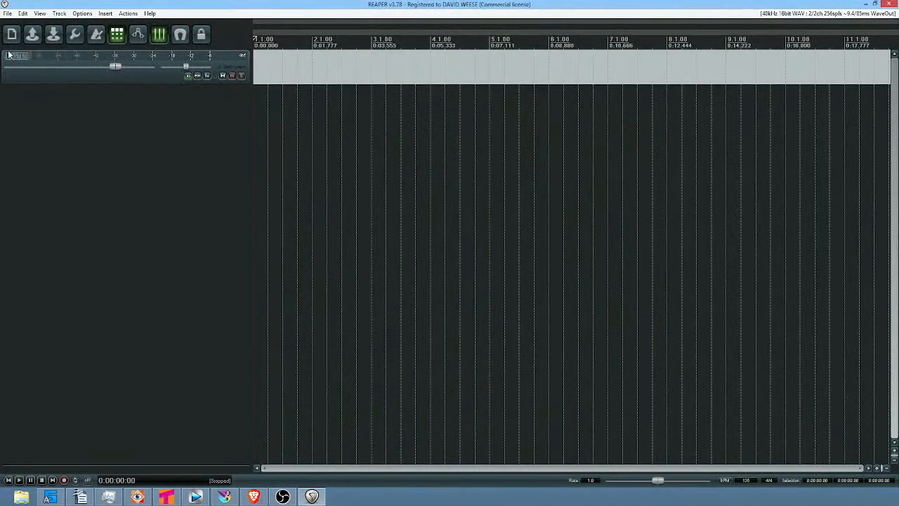
Open the recent project EP-01-03-Golech in REAPER and examine its voice, effects and music tracks
{"action": "left_click", "coordinate": [10, 13]}
{"action": "mouse_move", "coordinate": [112, 76]}
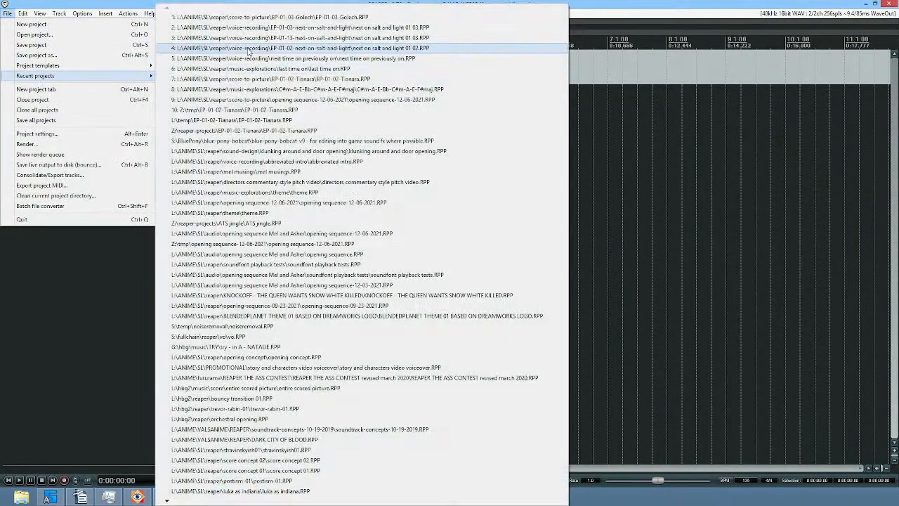
{"action": "left_click", "coordinate": [275, 18]}
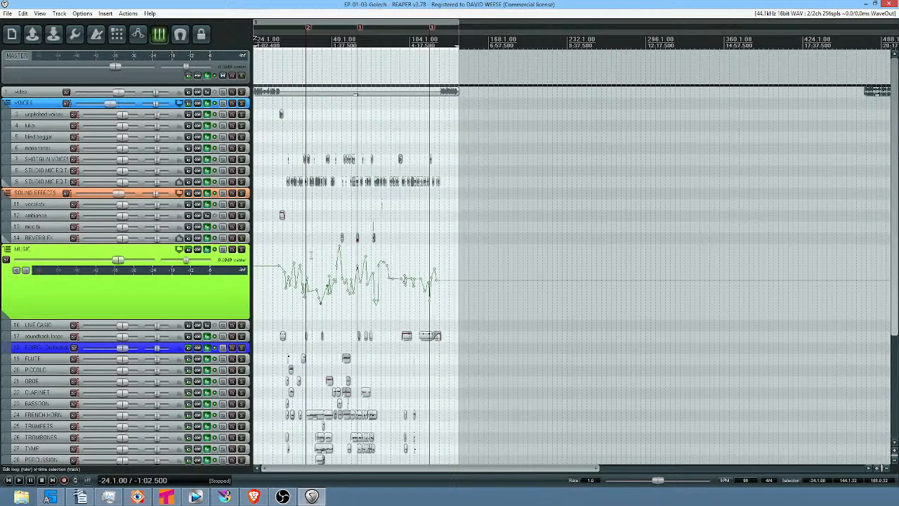
{"action": "scroll", "coordinate": [312, 255], "scroll_direction": "up", "scroll_amount": 4}
{"action": "left_click_drag", "start_coordinate": [311, 255], "coordinate": [415, 215]}
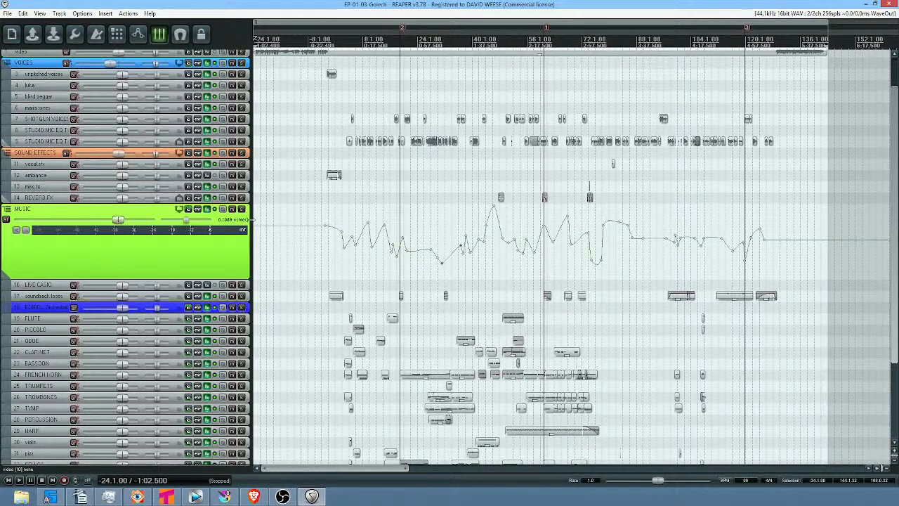
Try lowering the MUSIC track's volume fader and reset it to 0.00 dB
{"action": "left_click", "coordinate": [306, 246]}
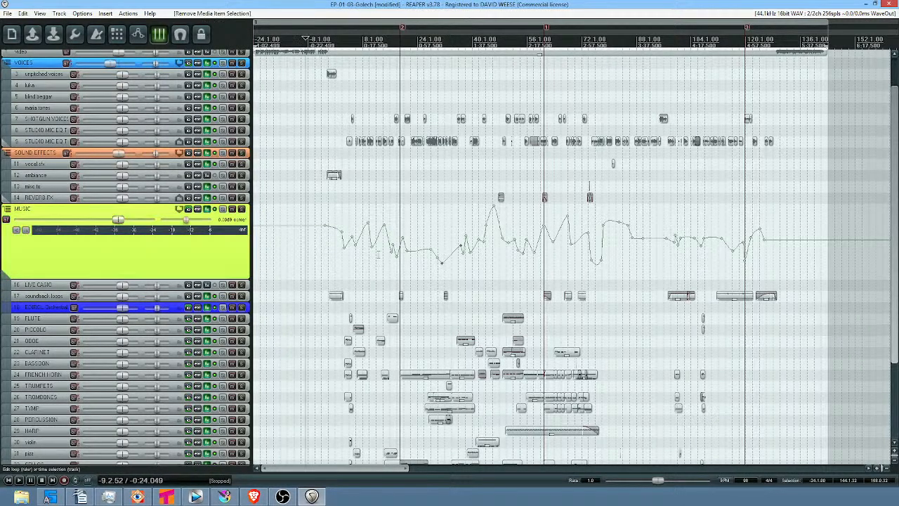
{"action": "left_click", "coordinate": [428, 267]}
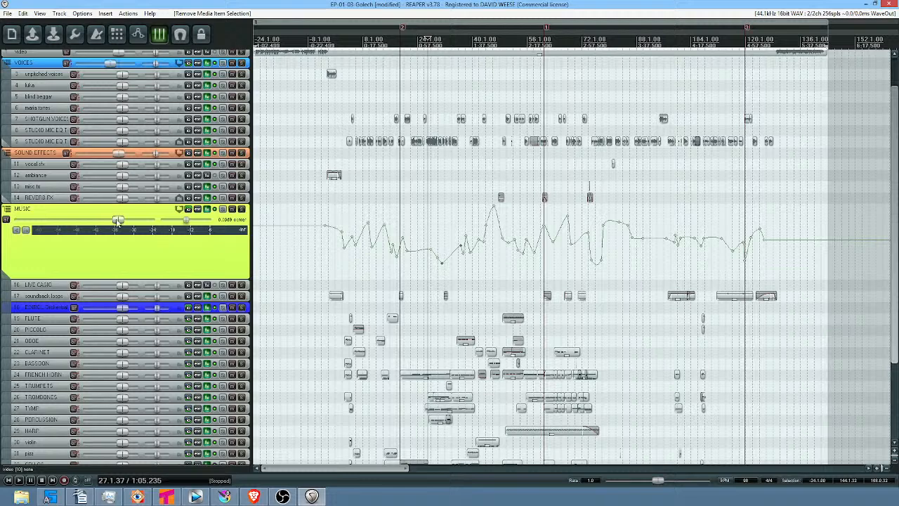
{"action": "mouse_move", "coordinate": [120, 221]}
{"action": "left_click_drag", "start_coordinate": [119, 221], "coordinate": [82, 220]}
{"action": "double_click", "coordinate": [82, 220]}
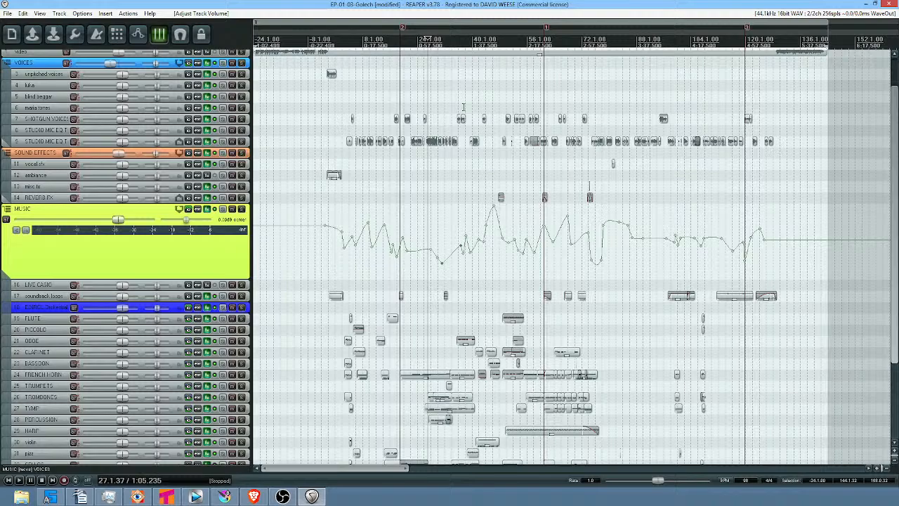
Look over the orchestral instrument tracks under MUSIC and quit REAPER without saving the project
{"action": "scroll", "coordinate": [390, 206], "scroll_direction": "down", "scroll_amount": 3}
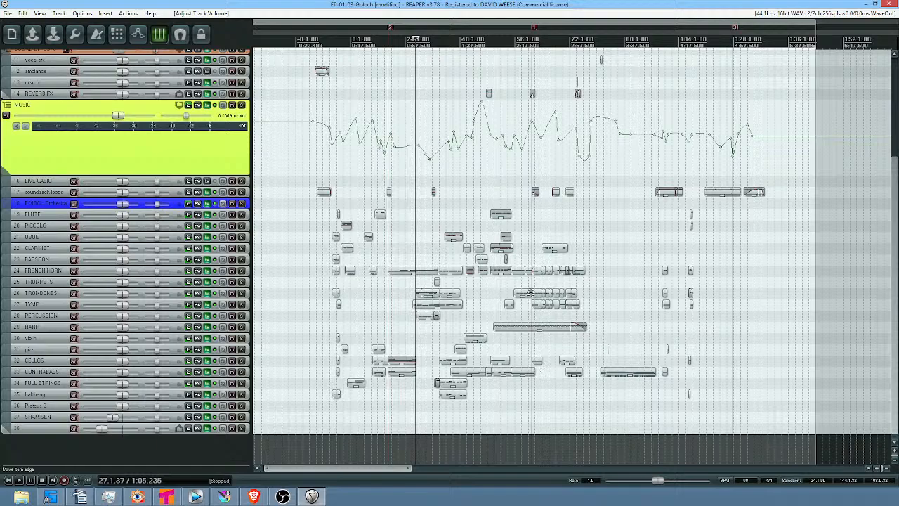
{"action": "scroll", "coordinate": [608, 241], "scroll_direction": "up", "scroll_amount": 3}
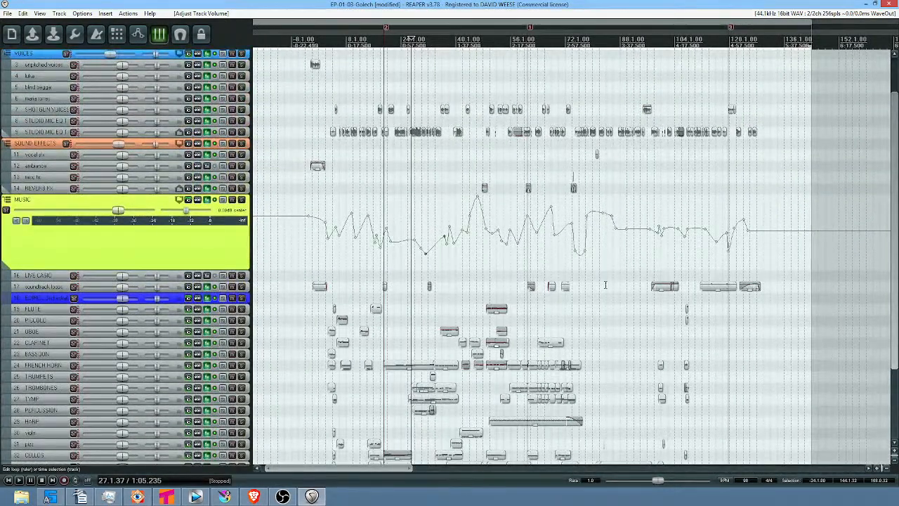
{"action": "left_click", "coordinate": [887, 4]}
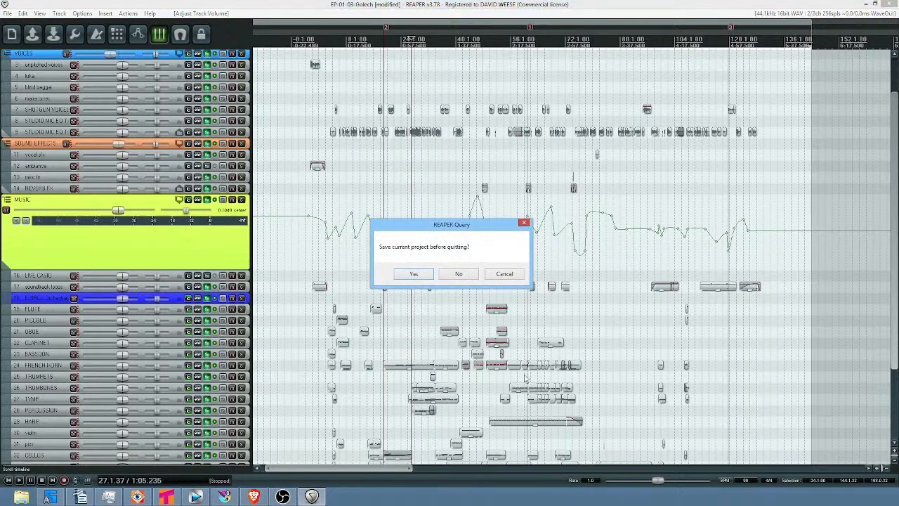
{"action": "left_click", "coordinate": [458, 273]}
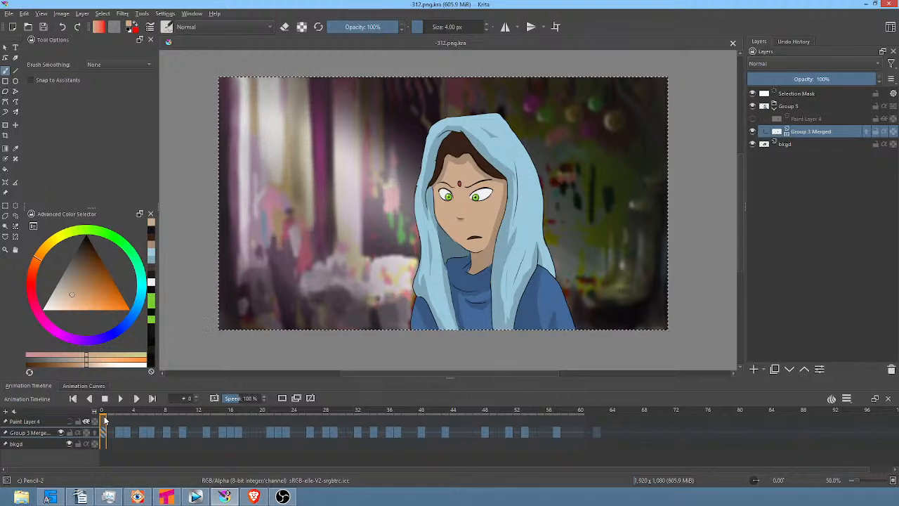
Play the scene 312 animation in Krita from frame 0 and stop it
{"action": "key", "text": "space"}
{"action": "key", "text": "space"}
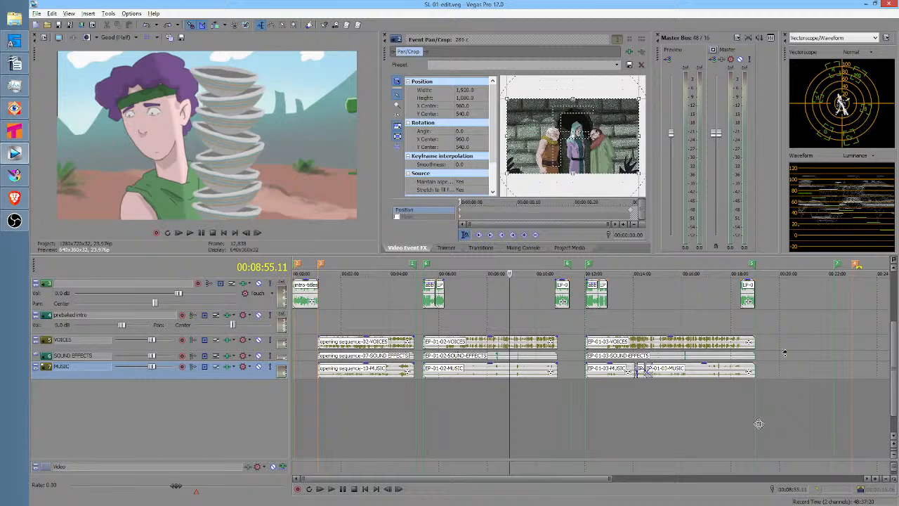
Switch to Vegas Pro, play the edit from just before 00:28:00, and look closely at the scene 312 clip
{"action": "scroll", "coordinate": [822, 353], "scroll_direction": "right", "scroll_amount": 5}
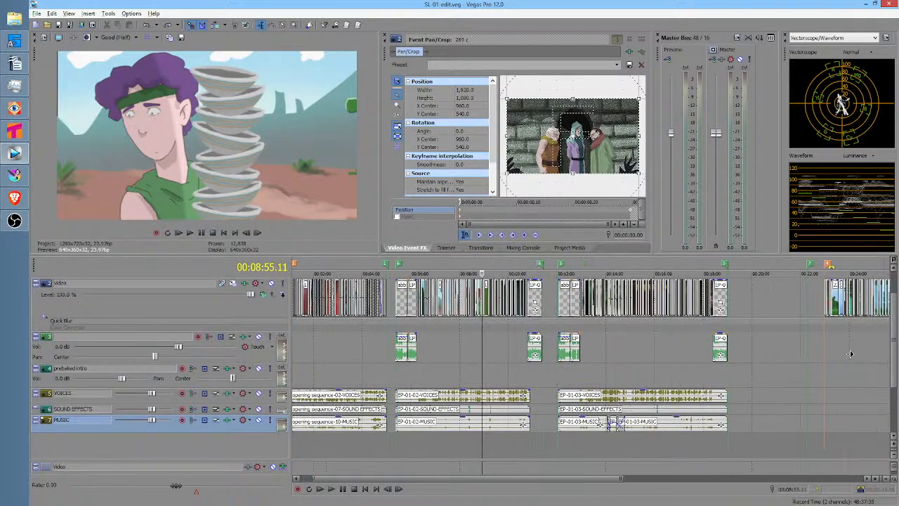
{"action": "left_click", "coordinate": [661, 339]}
{"action": "scroll", "coordinate": [656, 338], "scroll_direction": "up", "scroll_amount": 5}
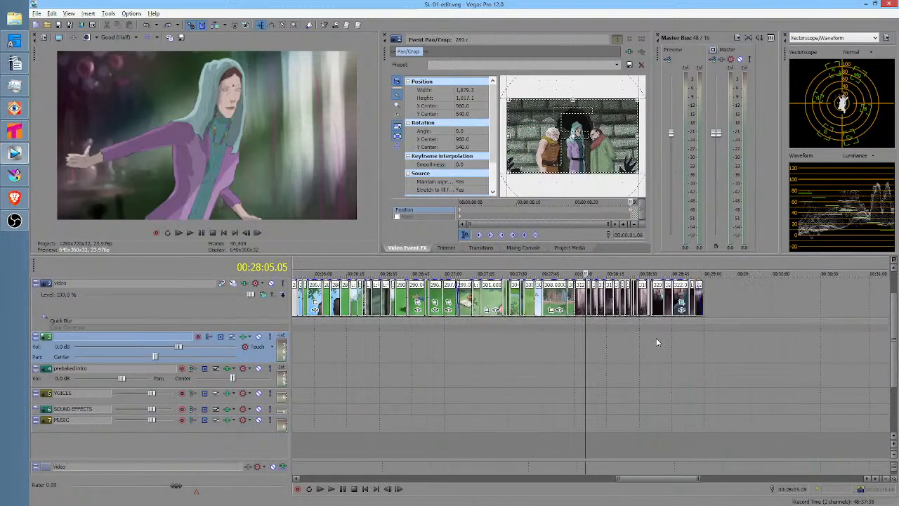
{"action": "left_click", "coordinate": [573, 345]}
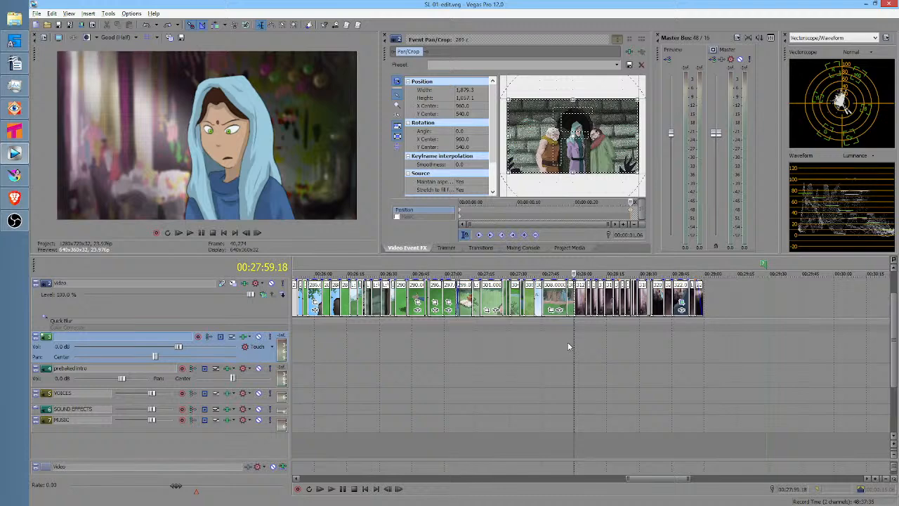
{"action": "left_click", "coordinate": [567, 342]}
{"action": "key", "text": "space"}
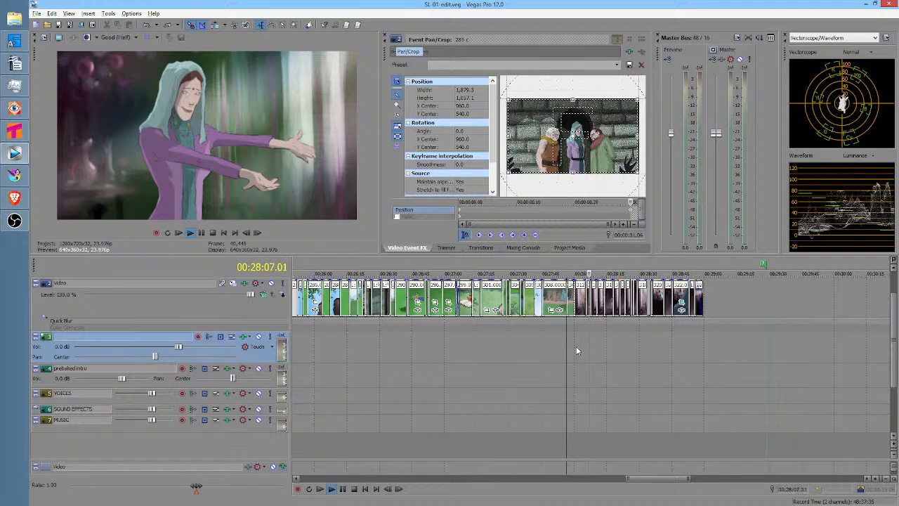
{"action": "key", "text": "space"}
{"action": "scroll", "coordinate": [580, 342], "scroll_direction": "up", "scroll_amount": 3}
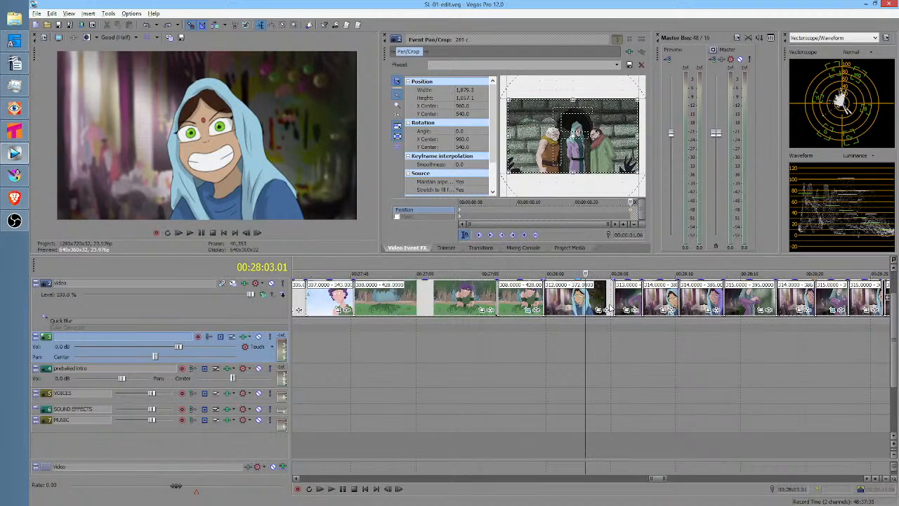
Mark the range from about 00:28:06 to 00:28:10, play the edit from 00:28:06.10 and stop it
{"action": "left_click_drag", "start_coordinate": [619, 323], "coordinate": [677, 366]}
{"action": "left_click", "coordinate": [630, 371]}
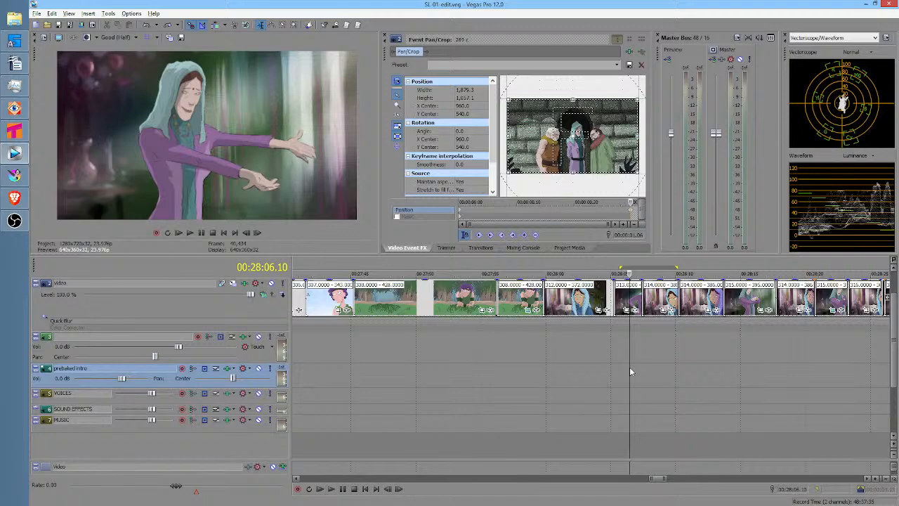
{"action": "key", "text": "space"}
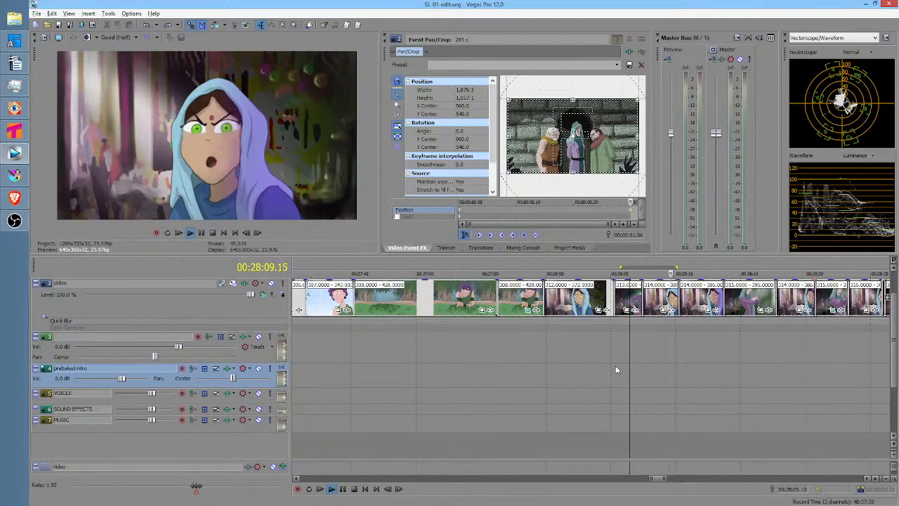
{"action": "key", "text": "space"}
Mark a range over the scene 312 clip, scrub through it, and play the edit from just before the clip
{"action": "left_click_drag", "start_coordinate": [555, 360], "coordinate": [595, 351]}
{"action": "left_click", "coordinate": [595, 350]}
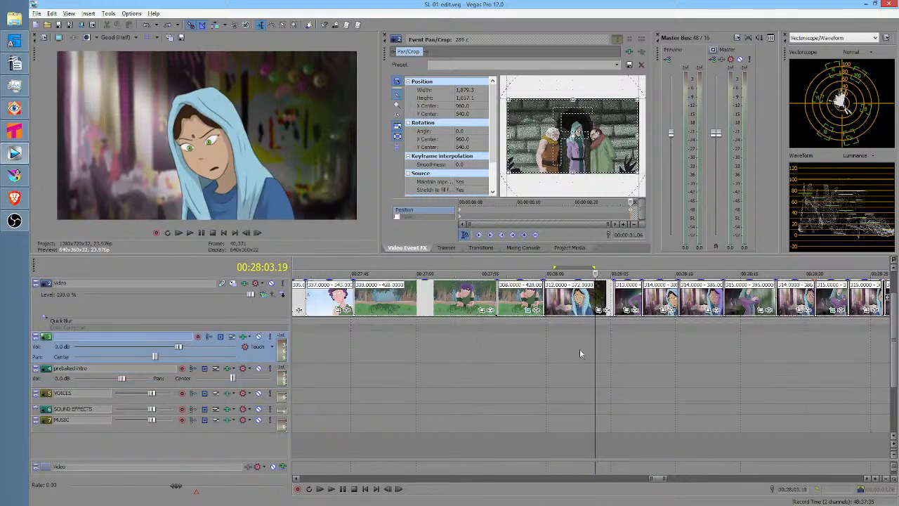
{"action": "left_click", "coordinate": [576, 350]}
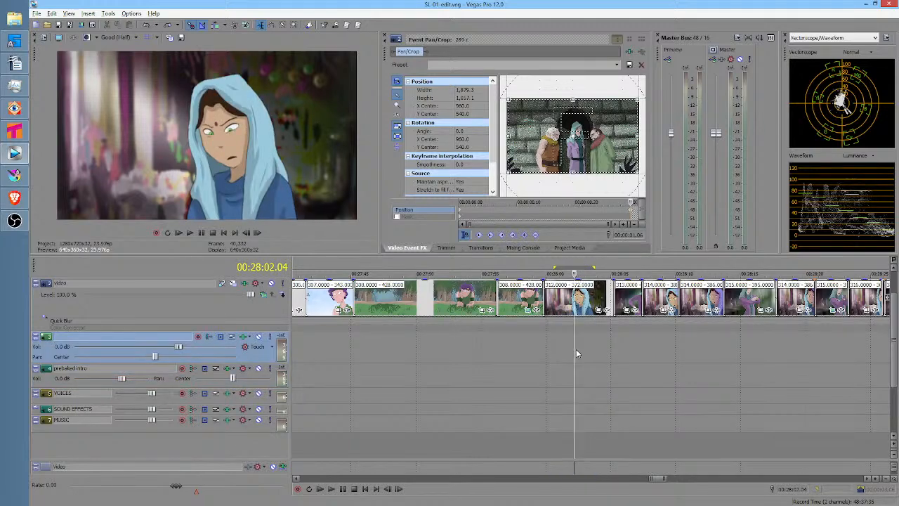
{"action": "left_click_drag", "start_coordinate": [576, 348], "coordinate": [603, 353]}
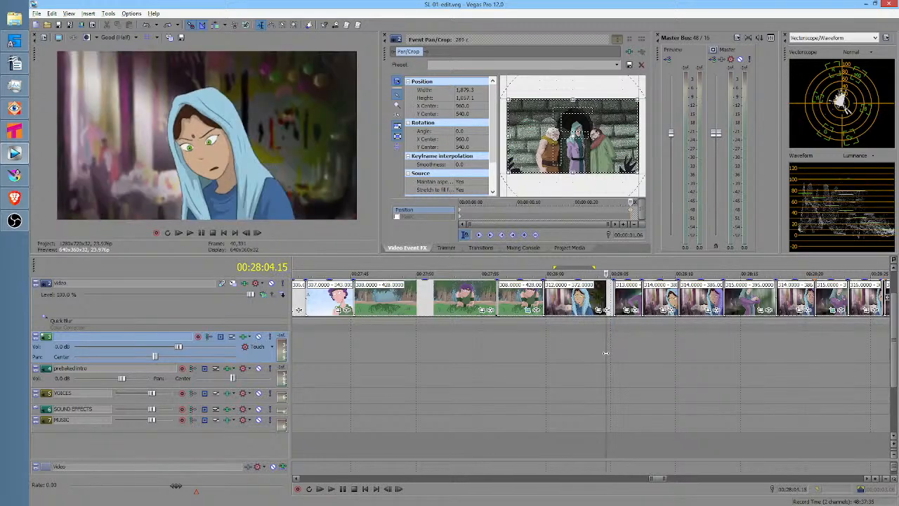
{"action": "left_click", "coordinate": [533, 350]}
{"action": "key", "text": "space"}
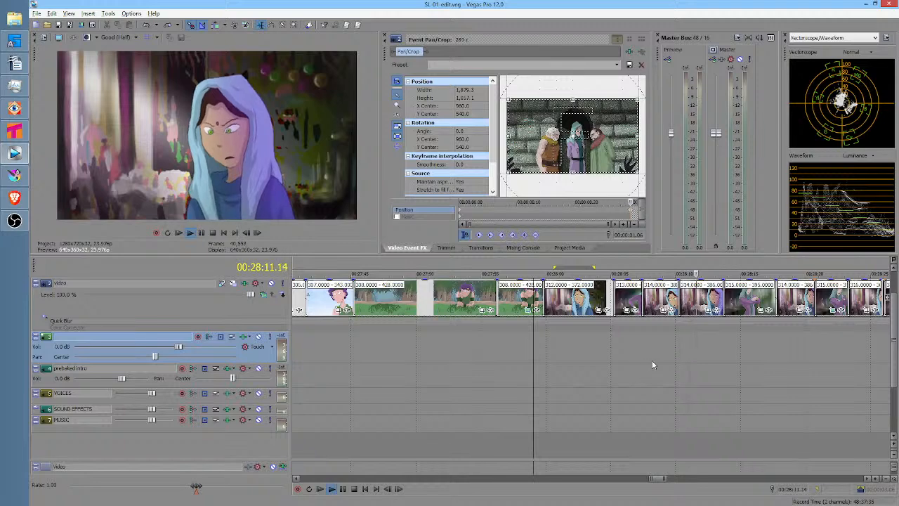
{"action": "key", "text": "space"}
Play the edit from the scene 314 clip at 00:28:07.23, look over the clips up to the section's end, and stop
{"action": "left_click", "coordinate": [652, 347]}
{"action": "scroll", "coordinate": [653, 347], "scroll_direction": "up", "scroll_amount": 3}
{"action": "left_click", "coordinate": [578, 352]}
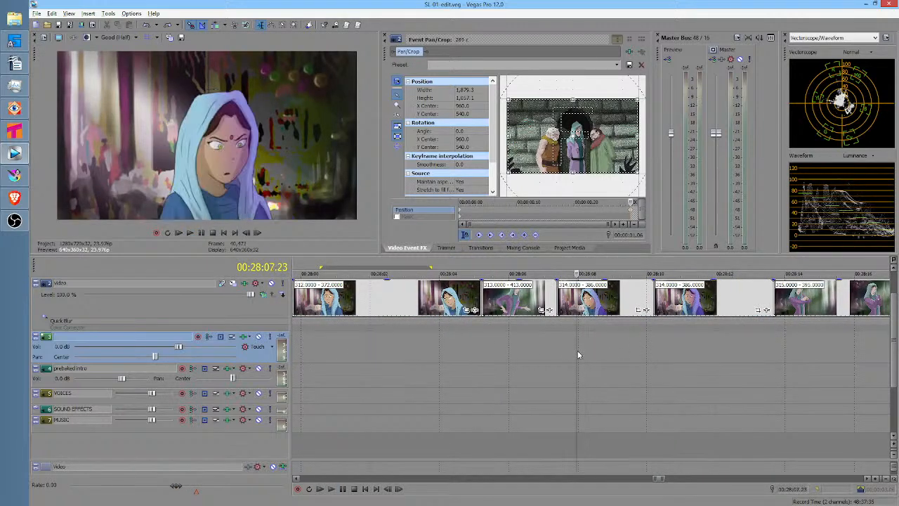
{"action": "key", "text": "space"}
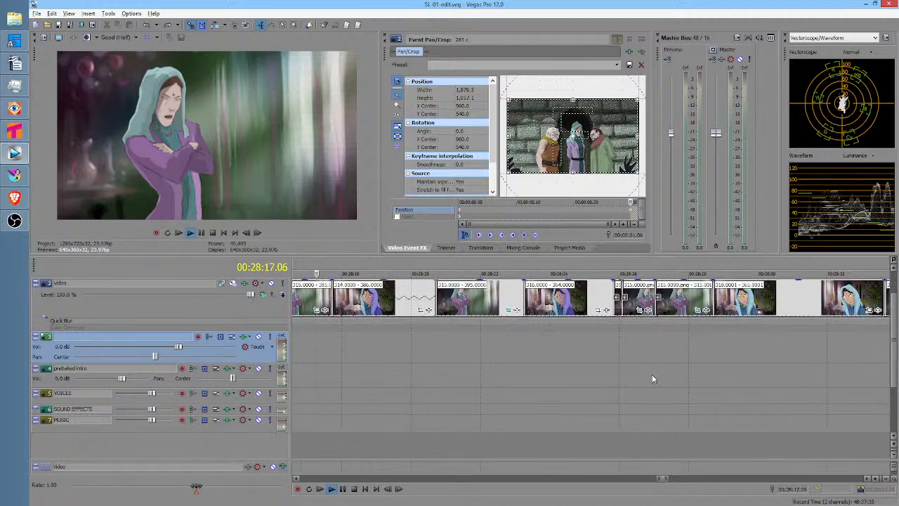
{"action": "scroll", "coordinate": [623, 359], "scroll_direction": "down", "scroll_amount": 2}
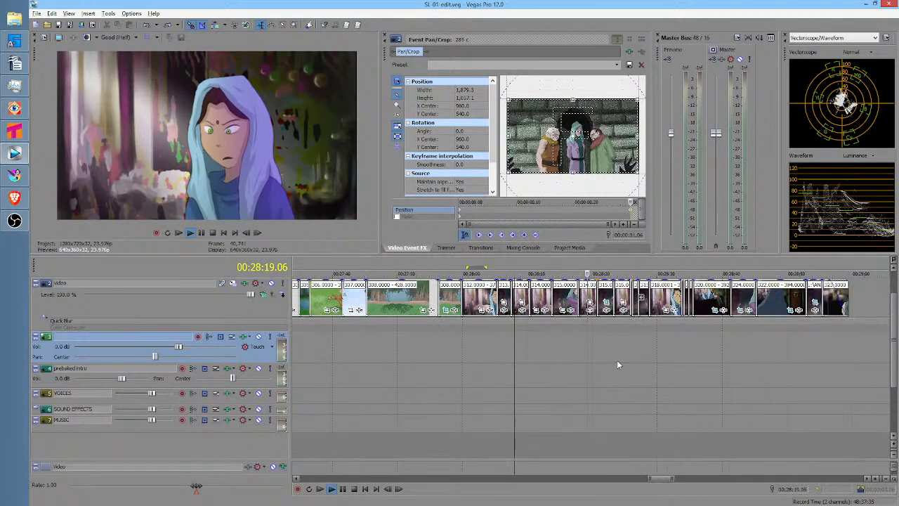
{"action": "scroll", "coordinate": [593, 343], "scroll_direction": "up", "scroll_amount": 2}
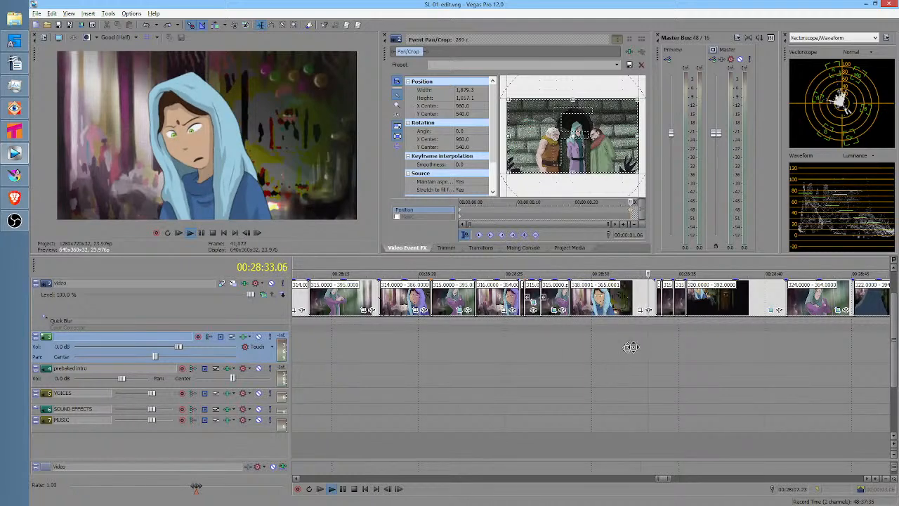
{"action": "scroll", "coordinate": [663, 350], "scroll_direction": "down", "scroll_amount": 3}
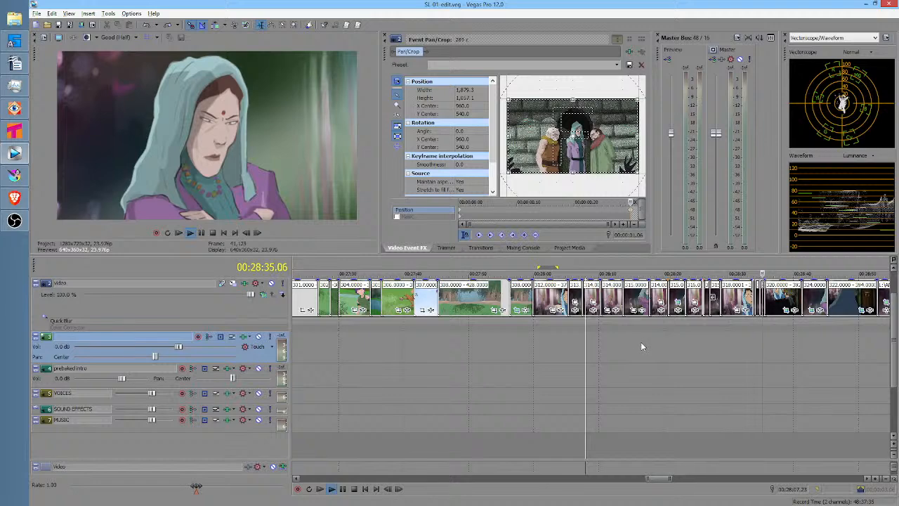
{"action": "middle_click", "coordinate": [642, 342]}
{"action": "middle_click", "coordinate": [674, 342]}
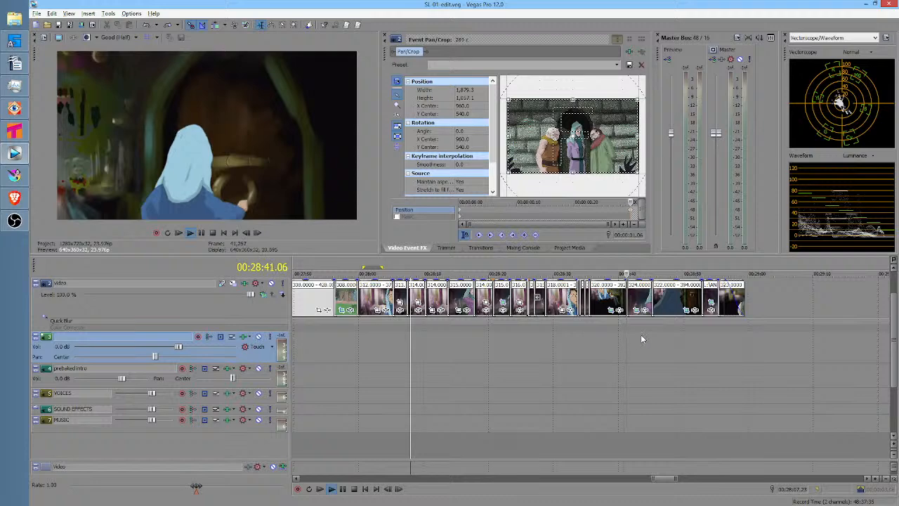
{"action": "scroll", "coordinate": [642, 336], "scroll_direction": "down", "scroll_amount": 2}
{"action": "scroll", "coordinate": [644, 336], "scroll_direction": "down", "scroll_amount": 3}
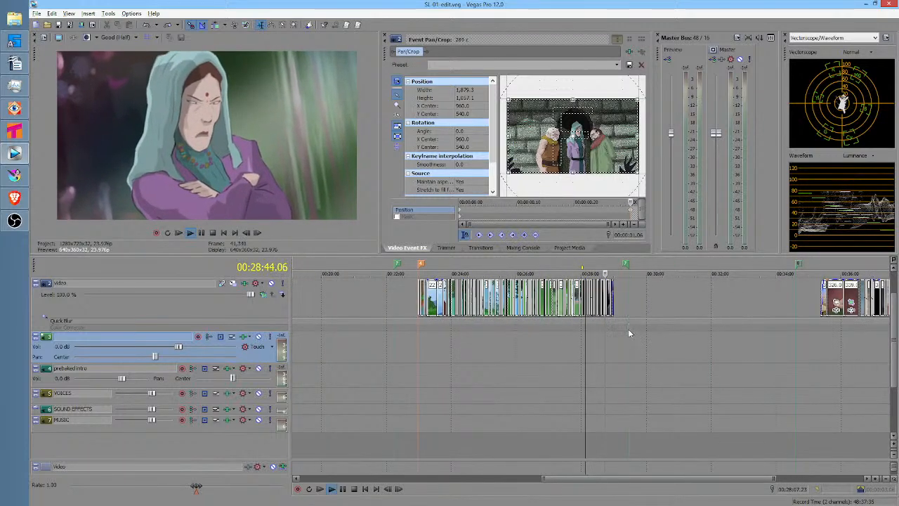
{"action": "key", "text": "space"}
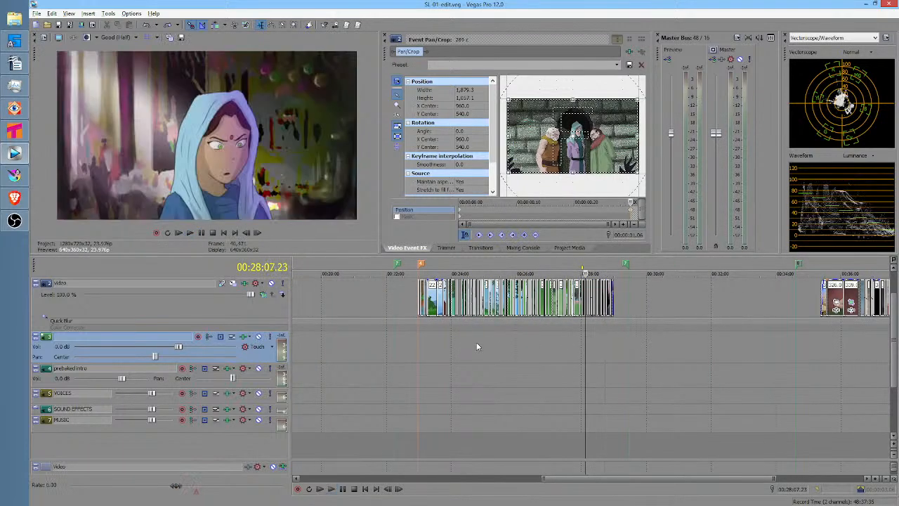
Look over the whole episode timeline and play the riverside section from its start at 00:22:58.04 for about ten seconds
{"action": "left_click", "coordinate": [417, 342]}
{"action": "scroll", "coordinate": [422, 336], "scroll_direction": "up", "scroll_amount": 3}
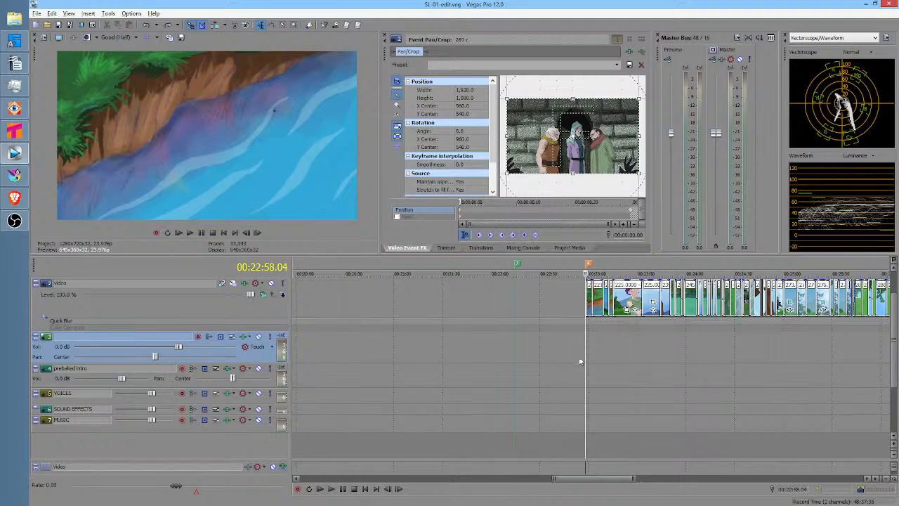
{"action": "scroll", "coordinate": [597, 353], "scroll_direction": "down", "scroll_amount": 5}
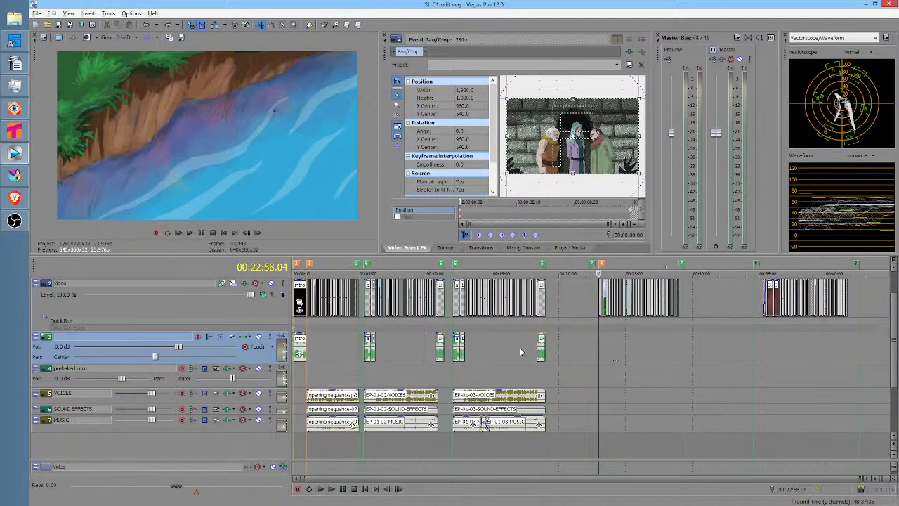
{"action": "scroll", "coordinate": [607, 329], "scroll_direction": "up", "scroll_amount": 4}
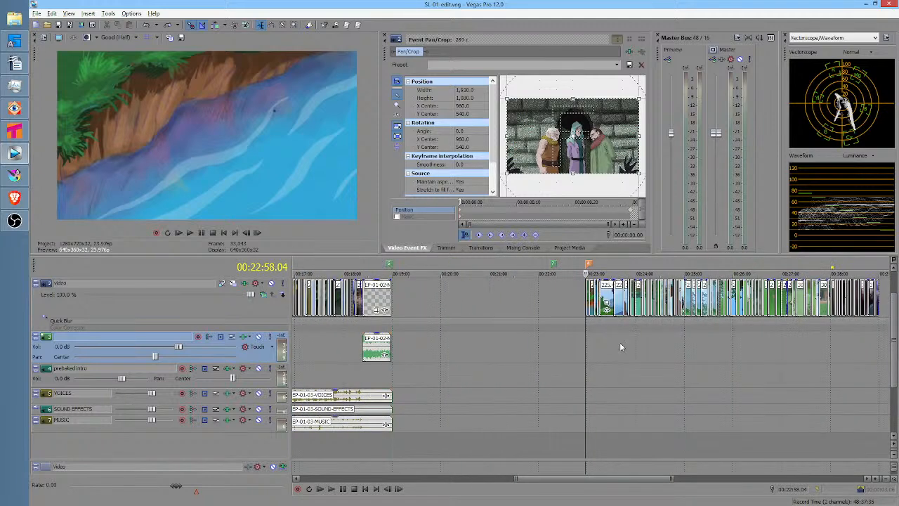
{"action": "middle_click", "coordinate": [627, 341]}
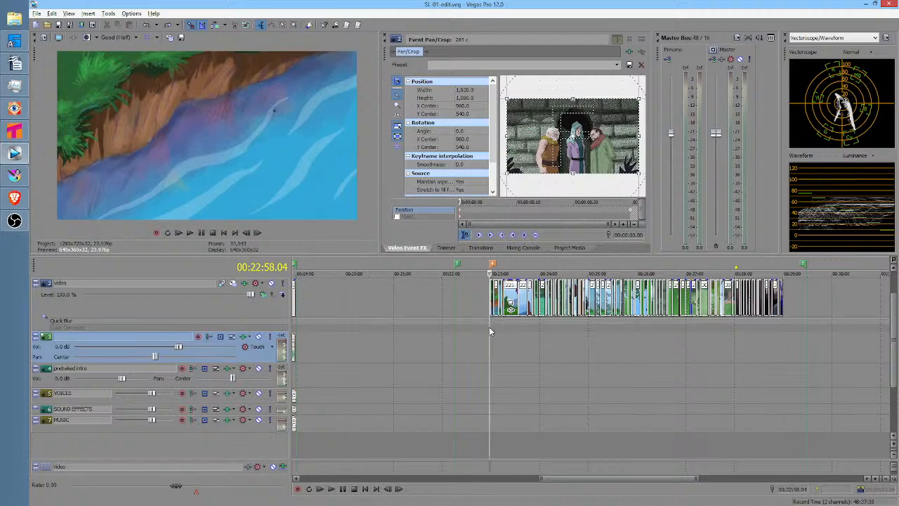
{"action": "left_click", "coordinate": [489, 328]}
{"action": "key", "text": "space"}
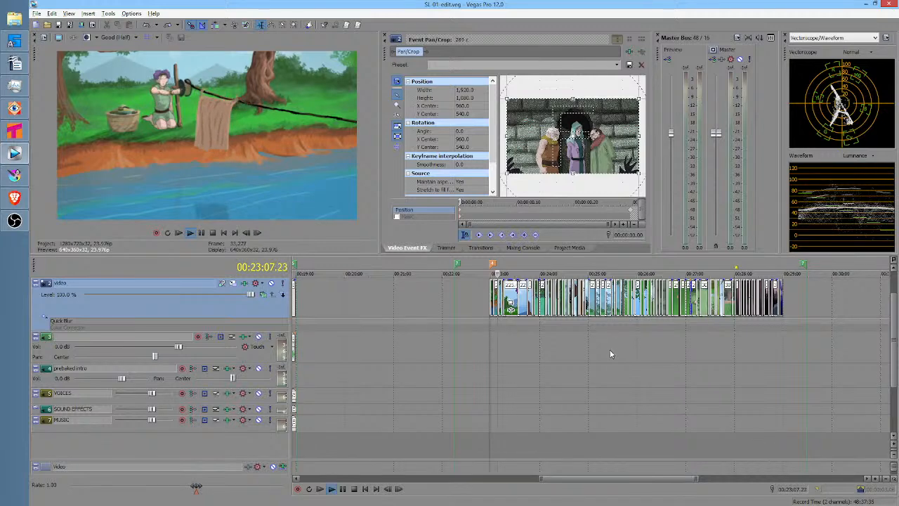
{"action": "left_click", "coordinate": [497, 344]}
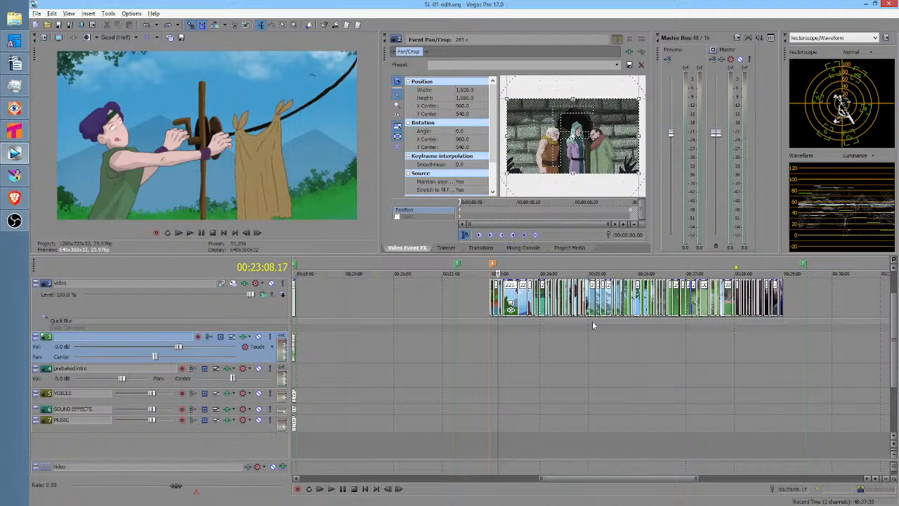
Mark a time range in the riverside section, place the cursor at 00:24:15.06, and look over the surrounding clips
{"action": "left_click_drag", "start_coordinate": [509, 353], "coordinate": [554, 352]}
{"action": "left_click", "coordinate": [558, 353]}
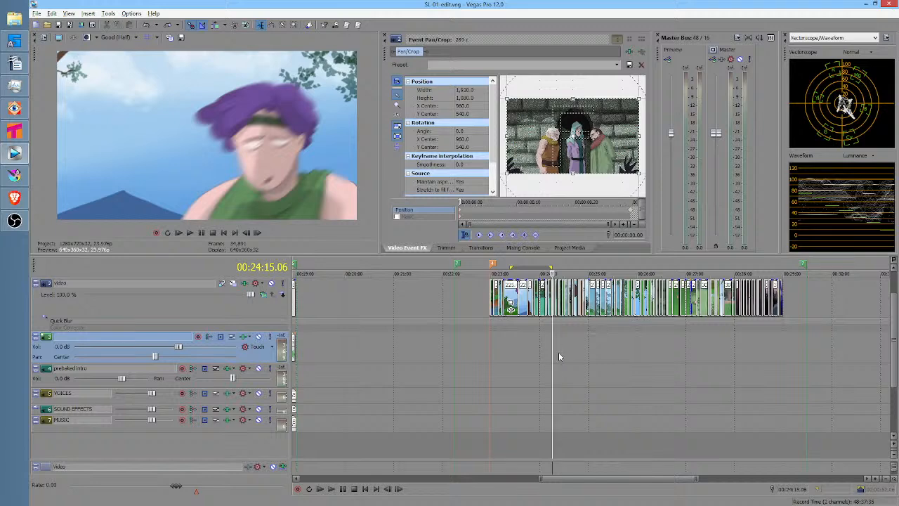
{"action": "scroll", "coordinate": [558, 353], "scroll_direction": "up", "scroll_amount": 4}
{"action": "scroll", "coordinate": [558, 353], "scroll_direction": "down", "scroll_amount": 6}
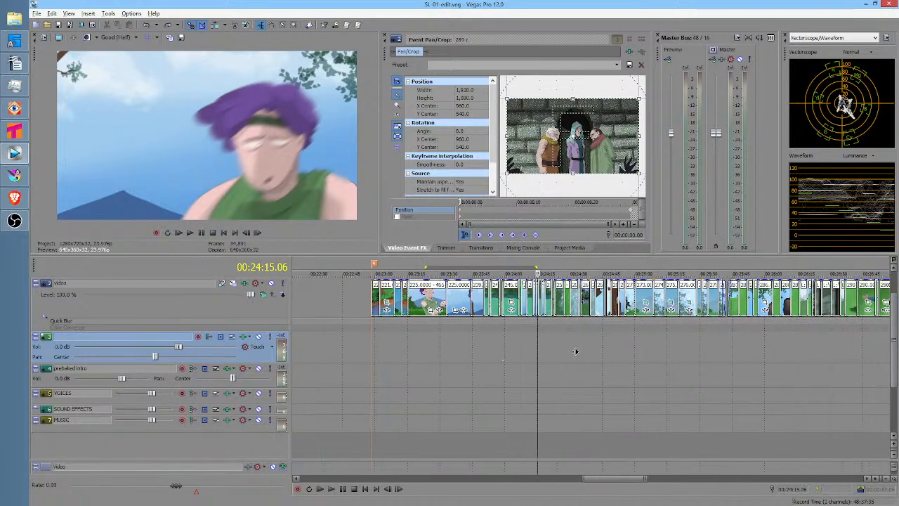
{"action": "scroll", "coordinate": [562, 350], "scroll_direction": "down", "scroll_amount": 5}
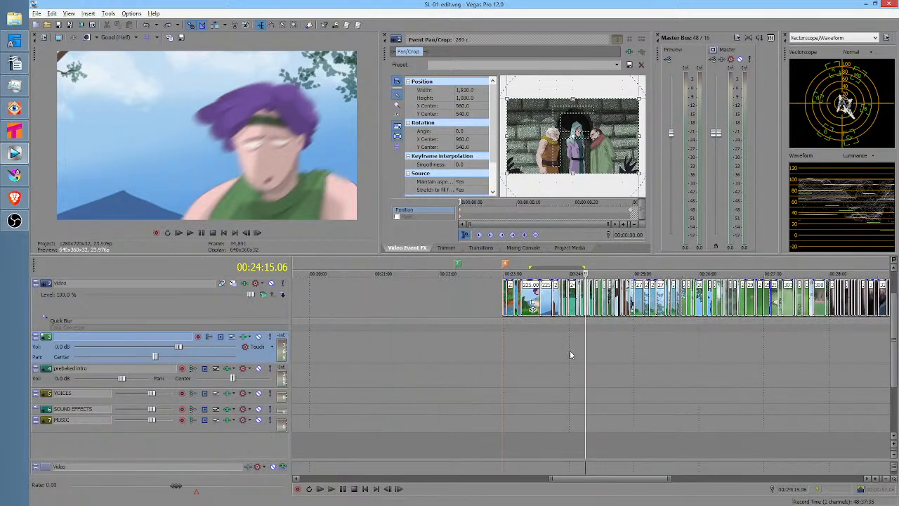
{"action": "scroll", "coordinate": [594, 351], "scroll_direction": "right", "scroll_amount": 3}
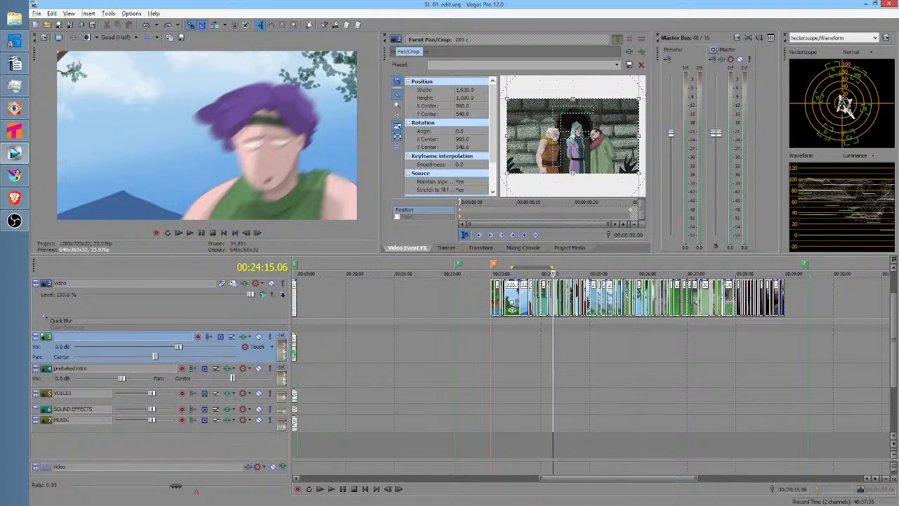
{"action": "key", "text": "alt+Tab"}
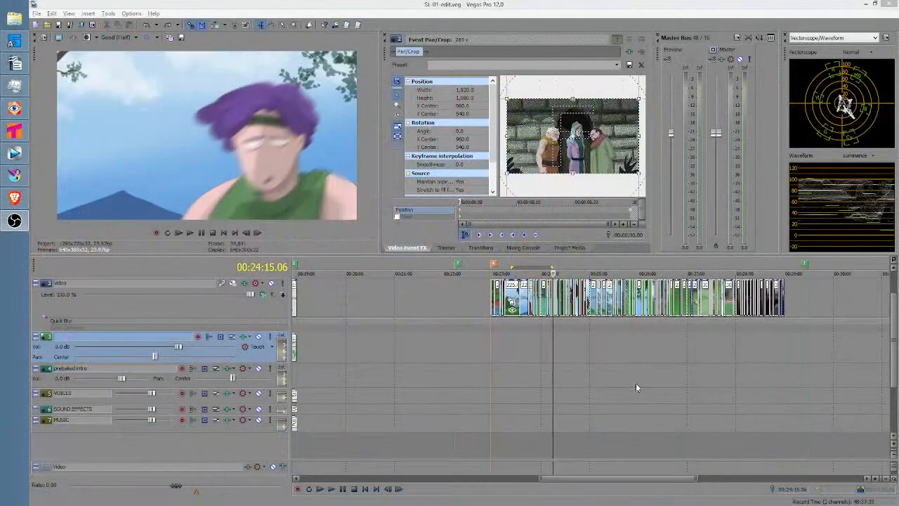
Play the edit from about 00:23:58 and stop at about 00:24:30
{"action": "left_click", "coordinate": [541, 329]}
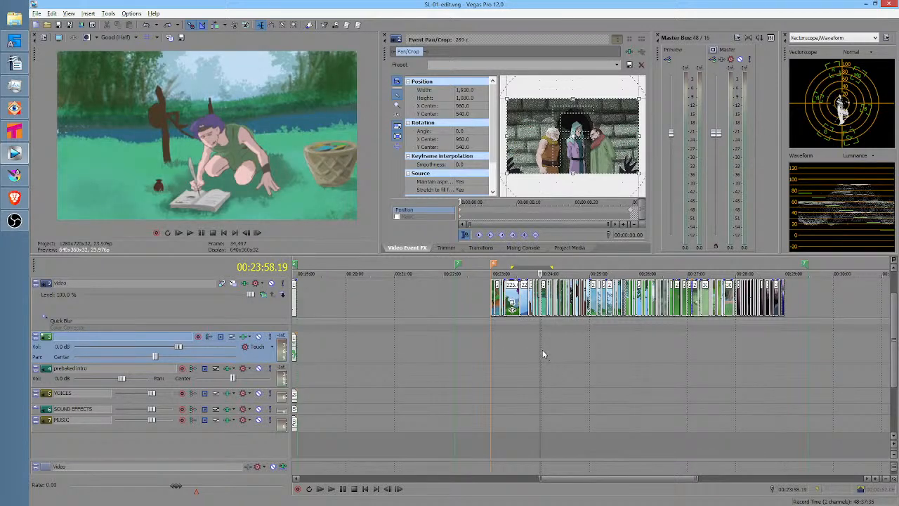
{"action": "left_click", "coordinate": [540, 354]}
{"action": "key", "text": "space"}
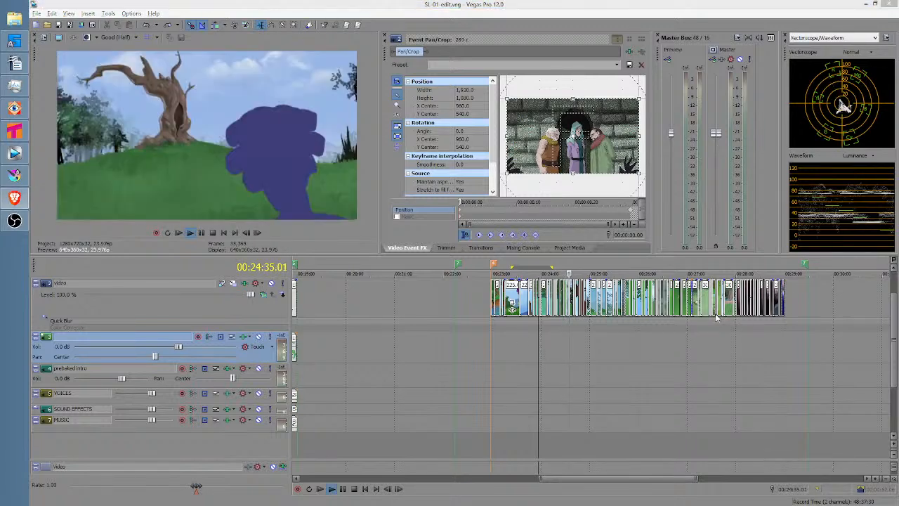
{"action": "left_click", "coordinate": [568, 336]}
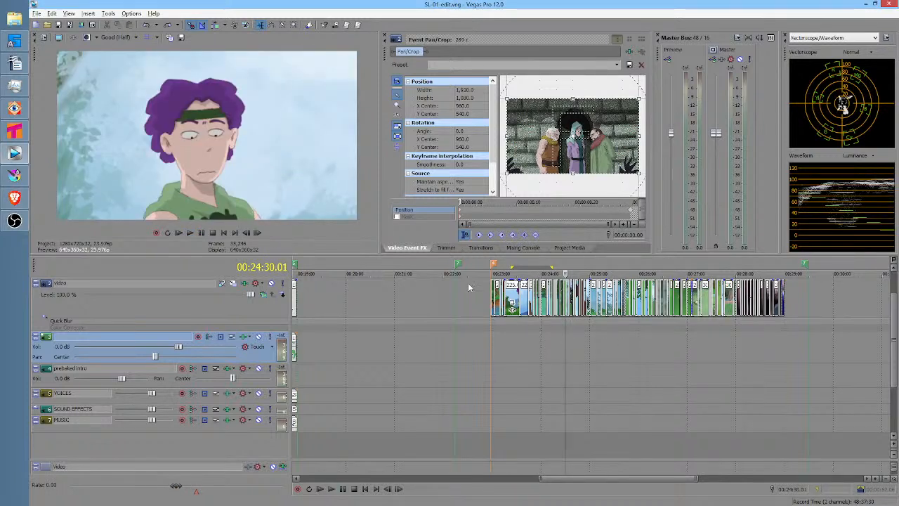
Switch the video preview quality to Best (Full) and back to Good (Half)
{"action": "left_click", "coordinate": [114, 38]}
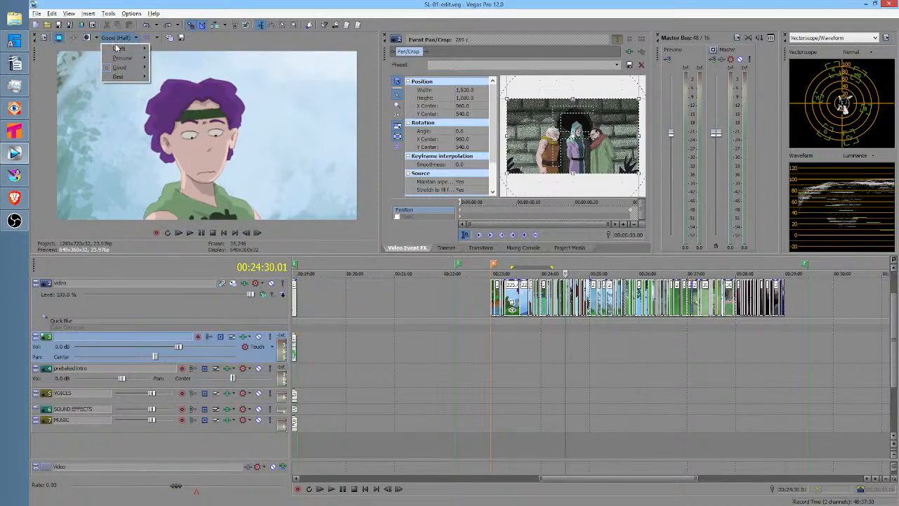
{"action": "mouse_move", "coordinate": [122, 78]}
{"action": "left_click", "coordinate": [164, 85]}
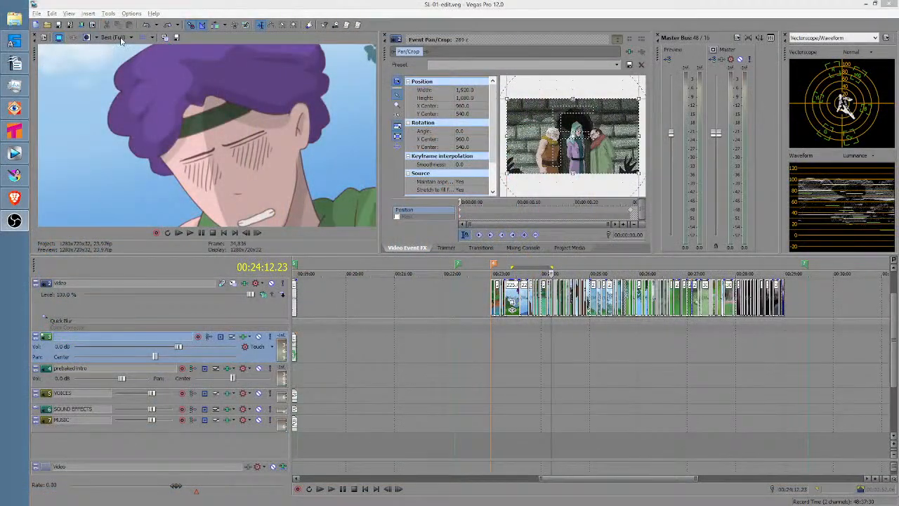
{"action": "left_click", "coordinate": [131, 37]}
{"action": "mouse_move", "coordinate": [121, 67]}
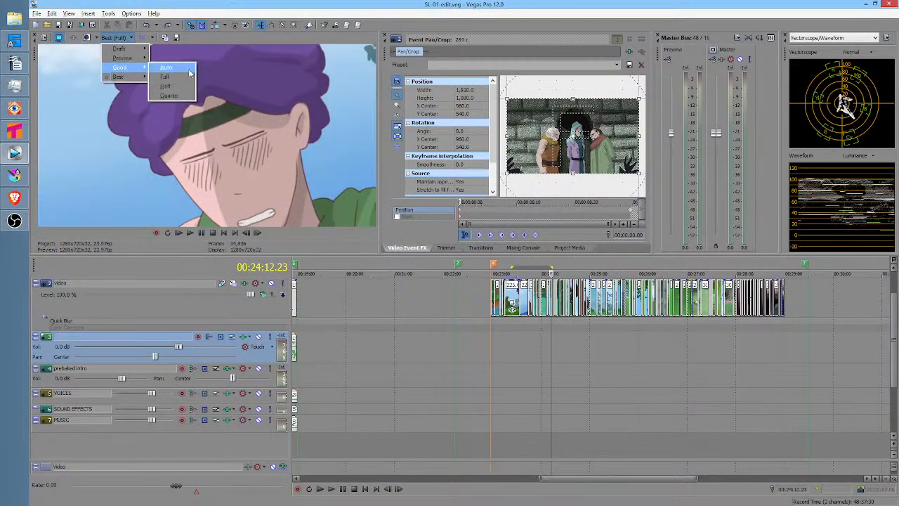
{"action": "left_click", "coordinate": [180, 85]}
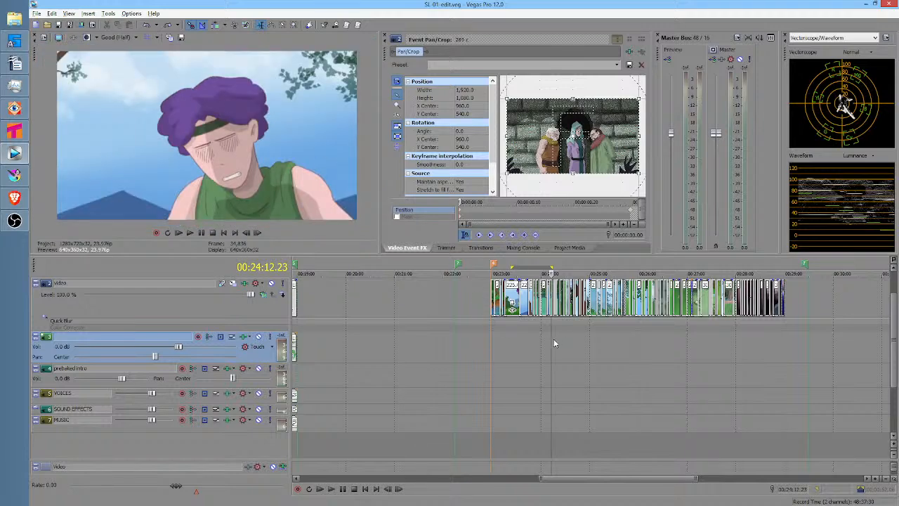
Play the edit from 00:24:12.16 through to about 00:24:53
{"action": "scroll", "coordinate": [550, 338], "scroll_direction": "up", "scroll_amount": 6}
{"action": "left_click", "coordinate": [590, 357]}
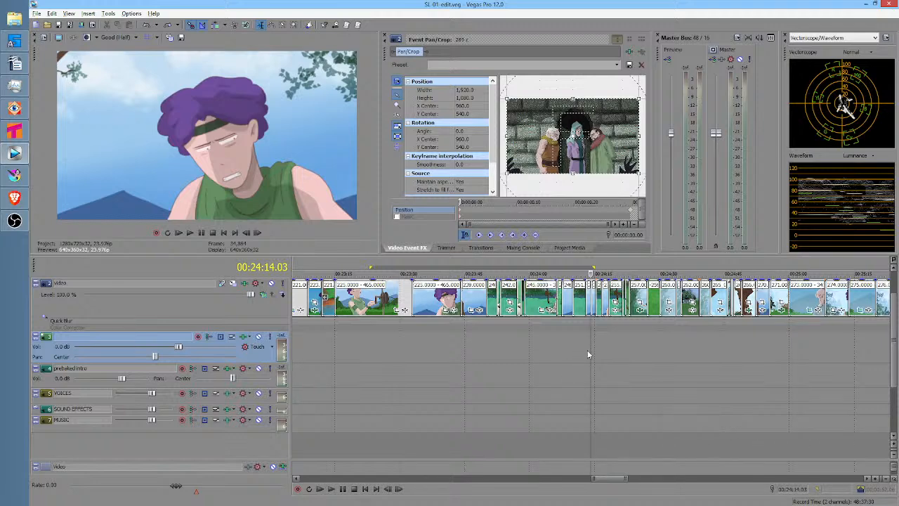
{"action": "scroll", "coordinate": [591, 344], "scroll_direction": "up", "scroll_amount": 3}
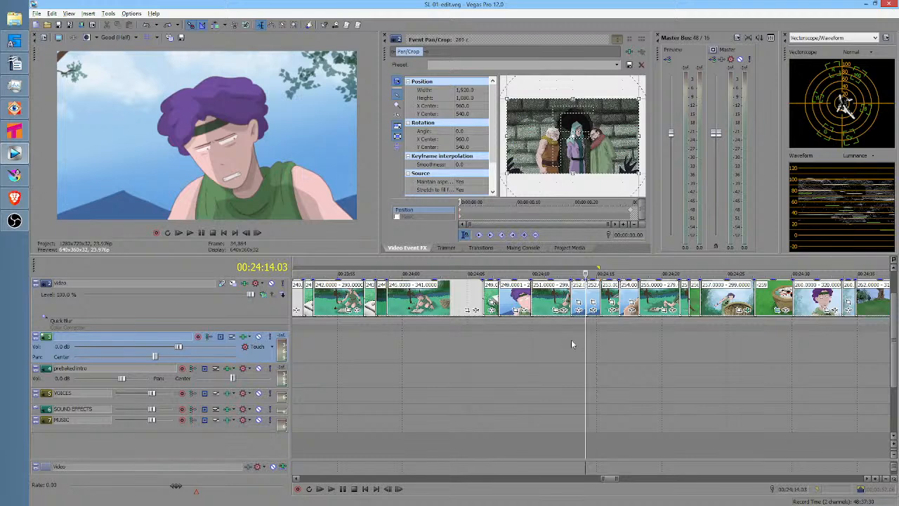
{"action": "left_click", "coordinate": [567, 340]}
{"action": "key", "text": "space"}
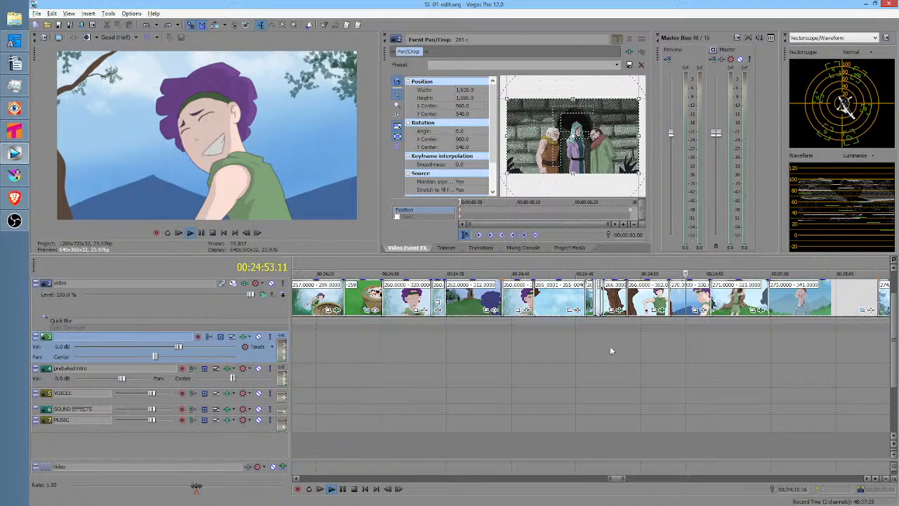
Stop at 00:24:50.17, mark a short range leading up to clip 270.0000, and place the cursor at 00:24:52.09
{"action": "left_click", "coordinate": [649, 347]}
{"action": "scroll", "coordinate": [632, 345], "scroll_direction": "right", "scroll_amount": 3}
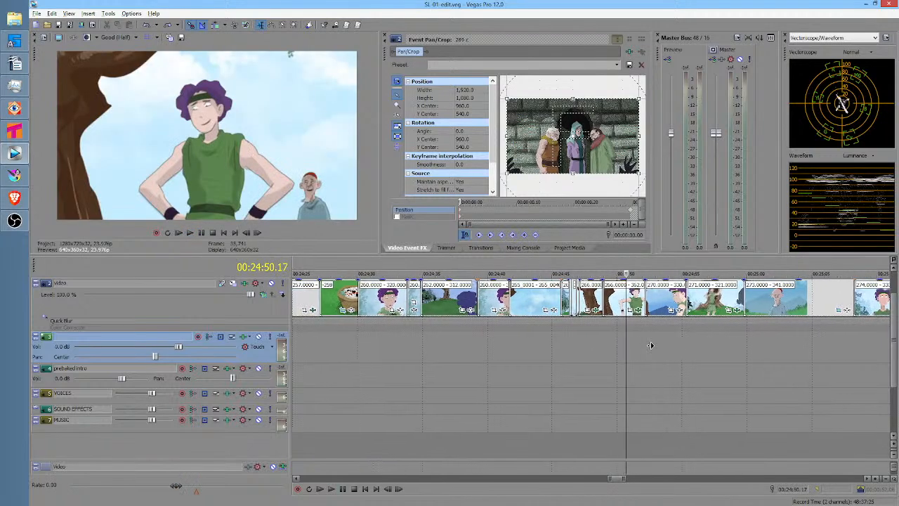
{"action": "left_click_drag", "start_coordinate": [445, 339], "coordinate": [604, 354]}
{"action": "left_click", "coordinate": [600, 354]}
{"action": "scroll", "coordinate": [600, 354], "scroll_direction": "up", "scroll_amount": 3}
{"action": "left_click", "coordinate": [613, 347]}
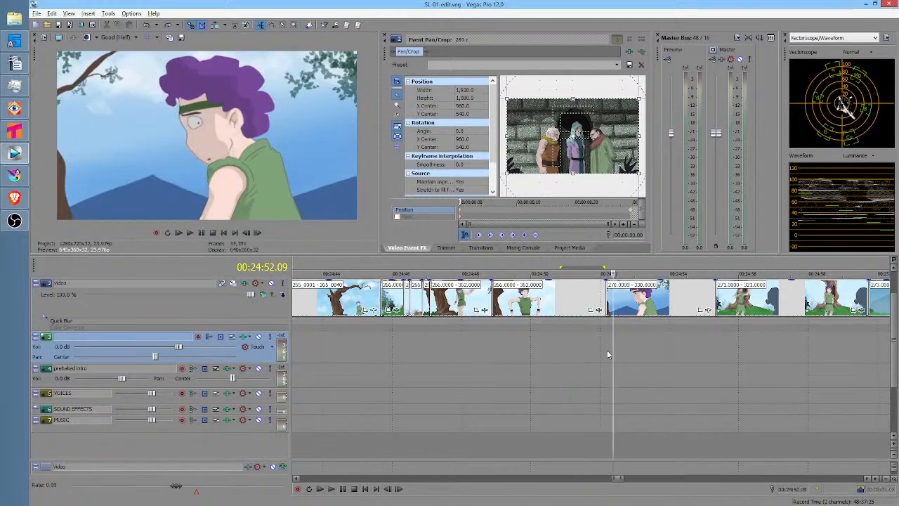
Play the cut into clip 270.0000 twice, from 00:24:52.01 and from 00:24:51.20
{"action": "left_click", "coordinate": [602, 348]}
{"action": "key", "text": "space"}
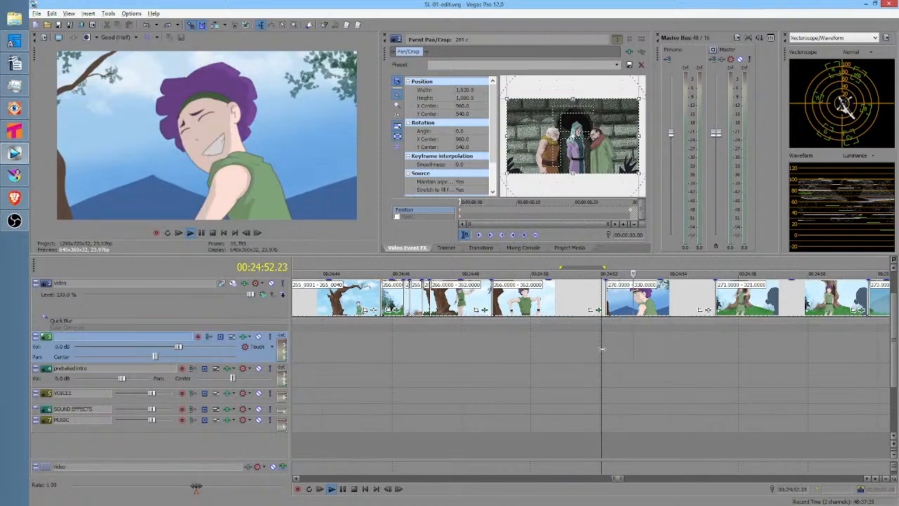
{"action": "key", "text": "space"}
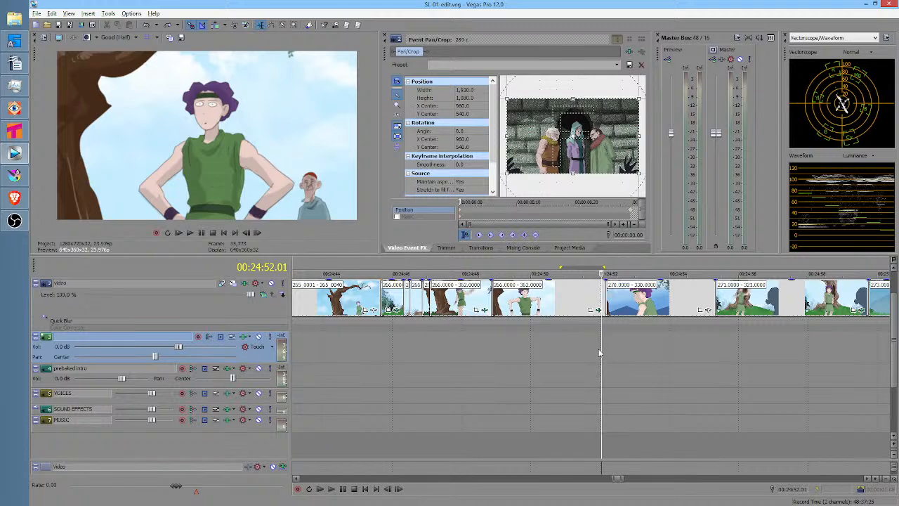
{"action": "left_click", "coordinate": [597, 353]}
{"action": "key", "text": "space"}
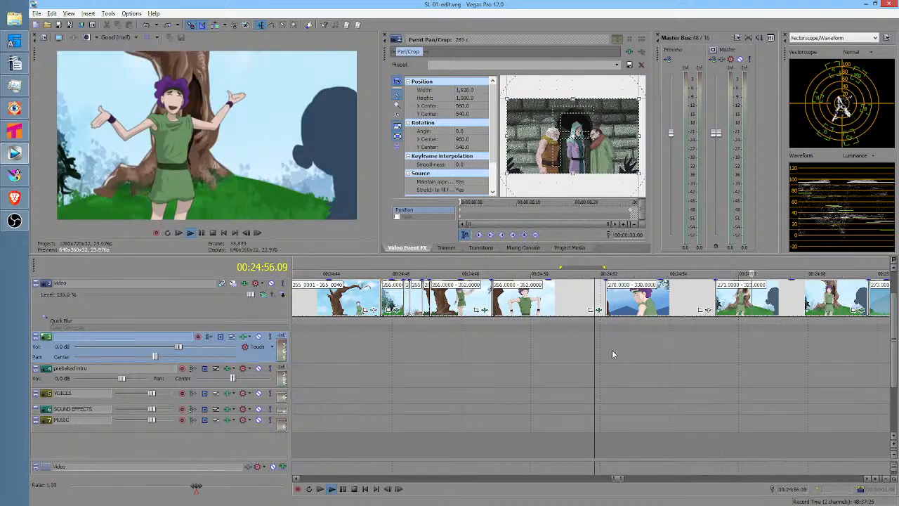
{"action": "key", "text": "space"}
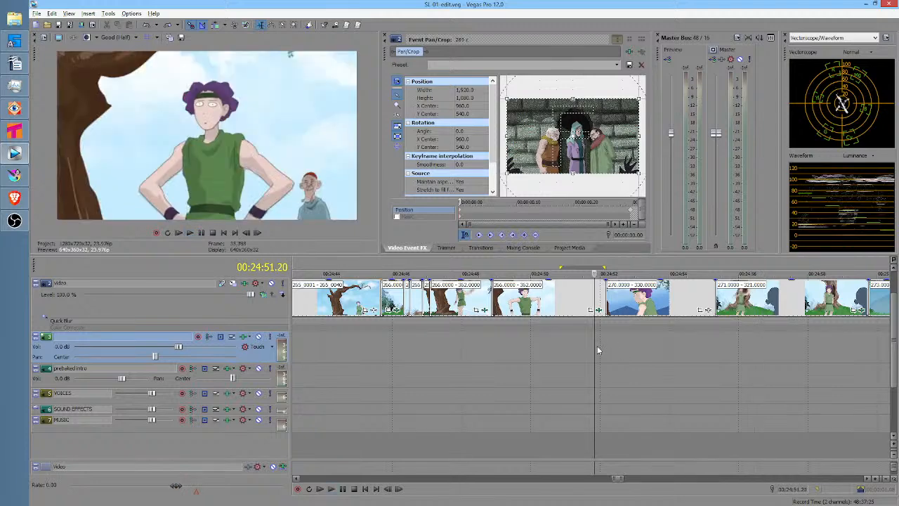
Play the edit from 00:24:51.02 through the old man's shots to about 00:25:16
{"action": "left_click", "coordinate": [568, 347]}
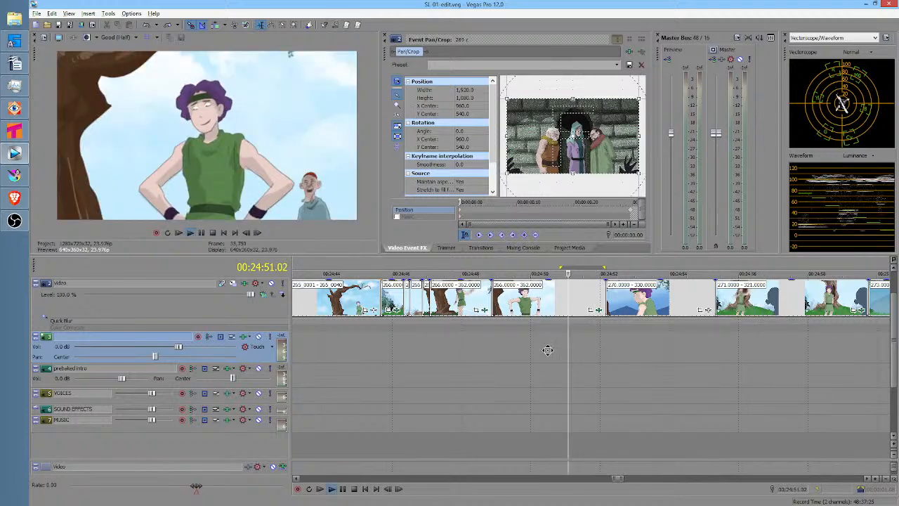
{"action": "key", "text": "space"}
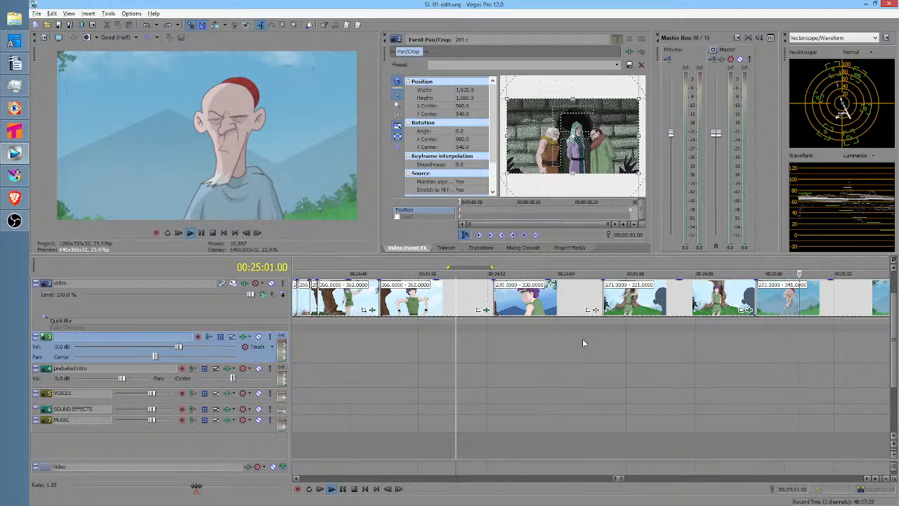
{"action": "scroll", "coordinate": [583, 338], "scroll_direction": "down", "scroll_amount": 5}
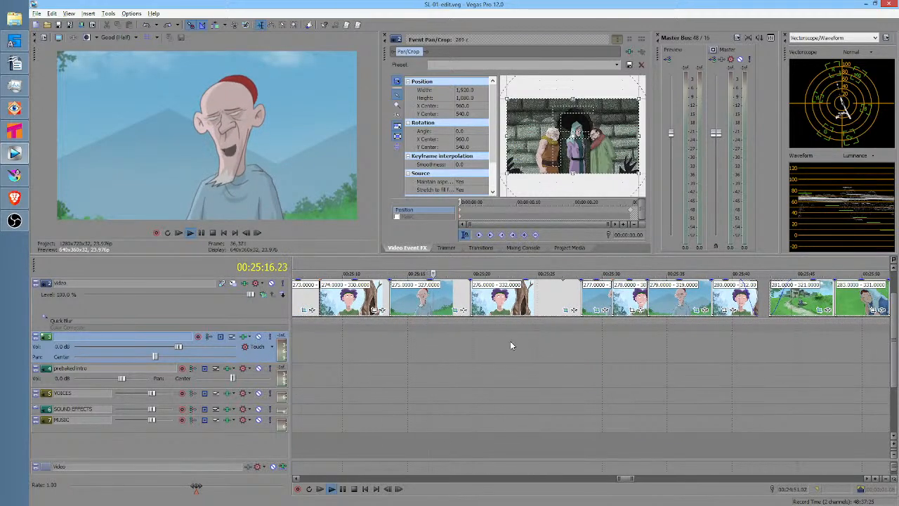
Go back to 00:24:22.22, play the edit to about 00:24:38, and stop
{"action": "scroll", "coordinate": [534, 343], "scroll_direction": "down", "scroll_amount": 2}
{"action": "left_click", "coordinate": [464, 337]}
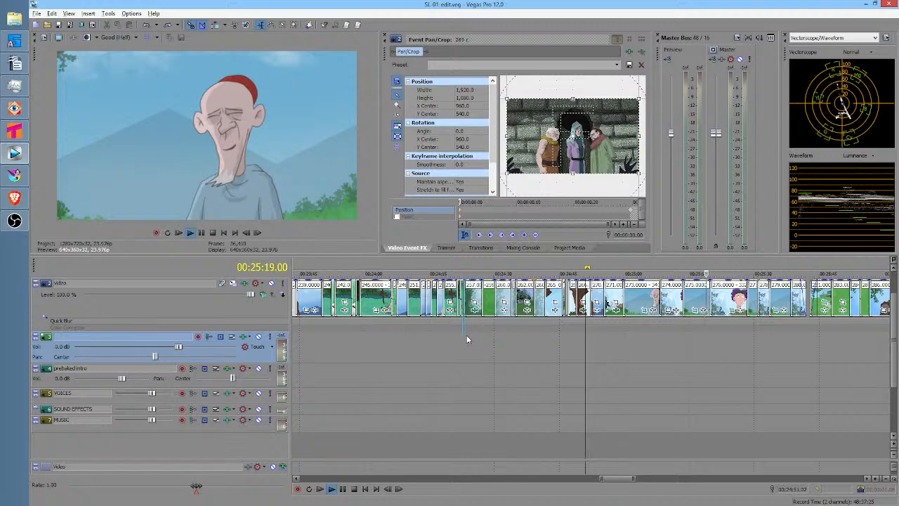
{"action": "key", "text": "space"}
{"action": "key", "text": "space"}
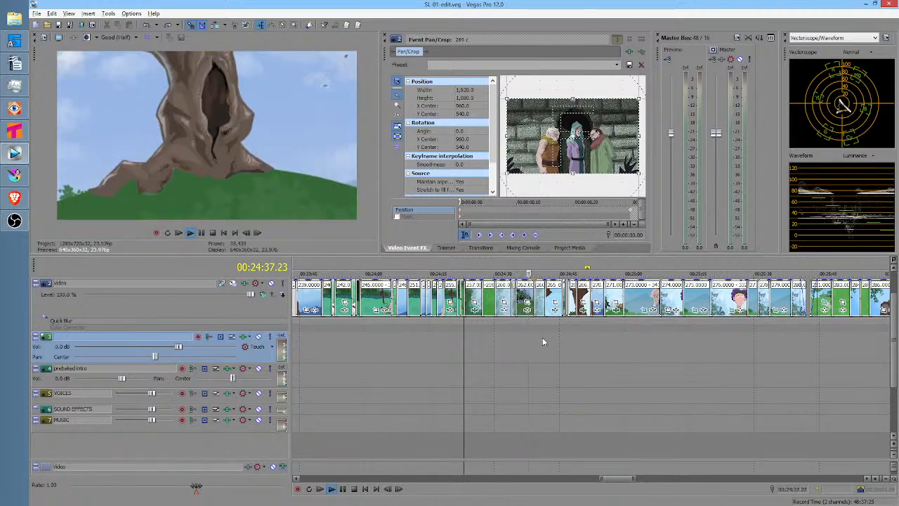
{"action": "key", "text": "space"}
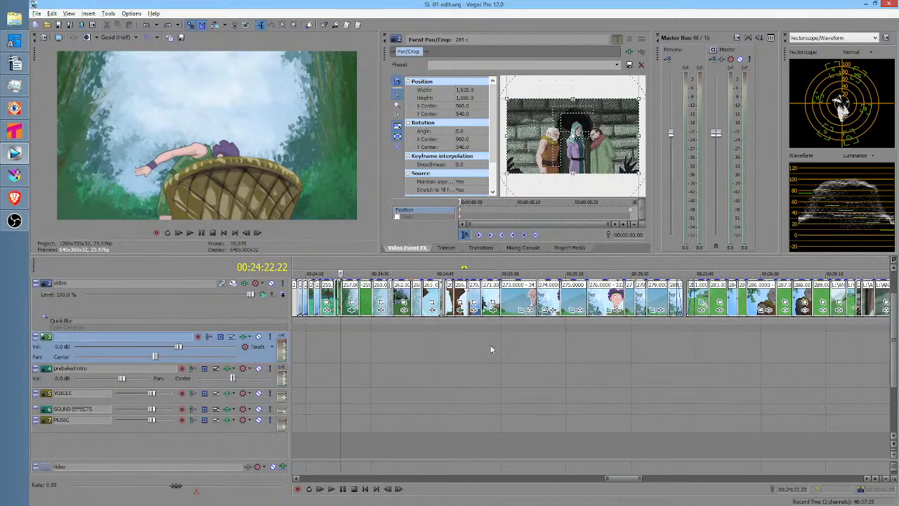
Mark the time range from 00:25:03.23 to 00:25:22.15, and replace it with a range from about 00:25:40 to 00:25:44
{"action": "left_click_drag", "start_coordinate": [472, 342], "coordinate": [598, 350]}
{"action": "left_click", "coordinate": [510, 345]}
{"action": "scroll", "coordinate": [599, 349], "scroll_direction": "right", "scroll_amount": 5}
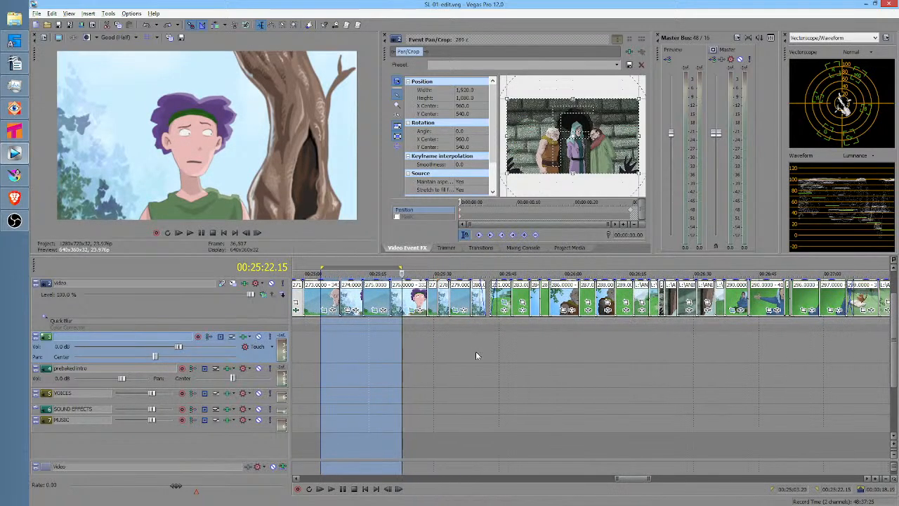
{"action": "left_click_drag", "start_coordinate": [413, 351], "coordinate": [478, 351]}
Play the edit from 00:25:44.07 and stop at about 00:26:30
{"action": "left_click", "coordinate": [462, 352]}
{"action": "key", "text": "space"}
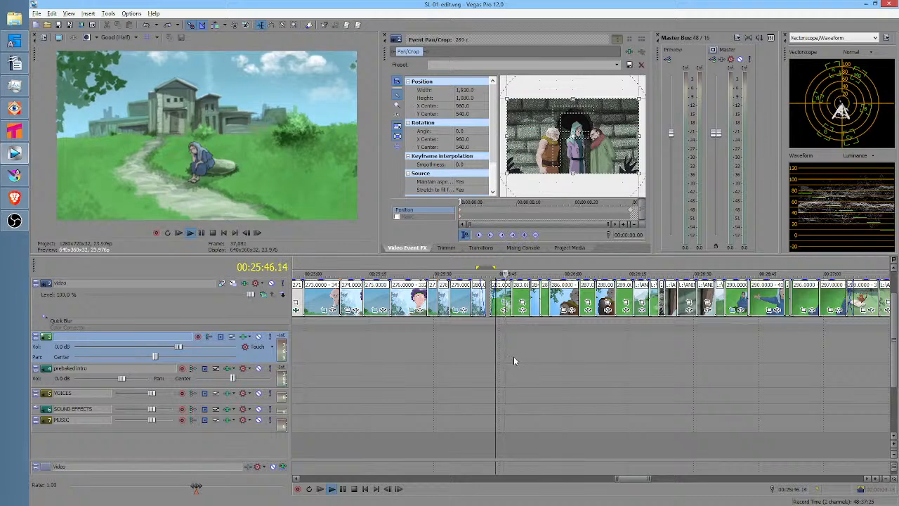
{"action": "scroll", "coordinate": [539, 348], "scroll_direction": "right", "scroll_amount": 3}
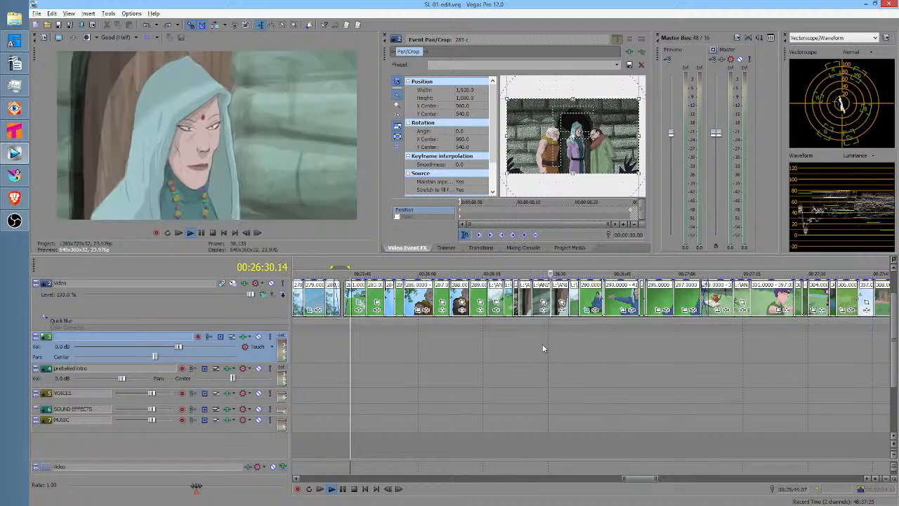
{"action": "key", "text": "space"}
Check the hooded woman's frame at 00:26:23.23, and play from 00:26:20.20 while looking over the following clips
{"action": "left_click", "coordinate": [520, 340]}
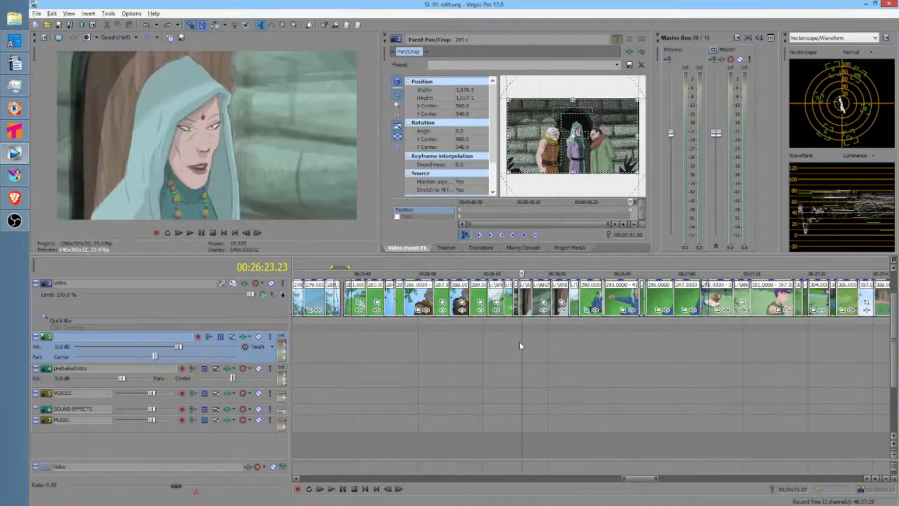
{"action": "scroll", "coordinate": [530, 349], "scroll_direction": "up", "scroll_amount": 3}
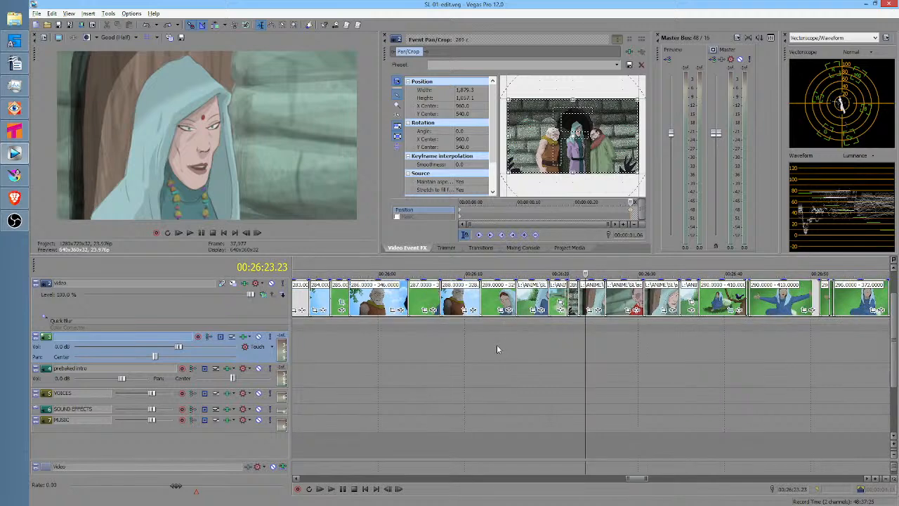
{"action": "scroll", "coordinate": [572, 349], "scroll_direction": "right", "scroll_amount": 2}
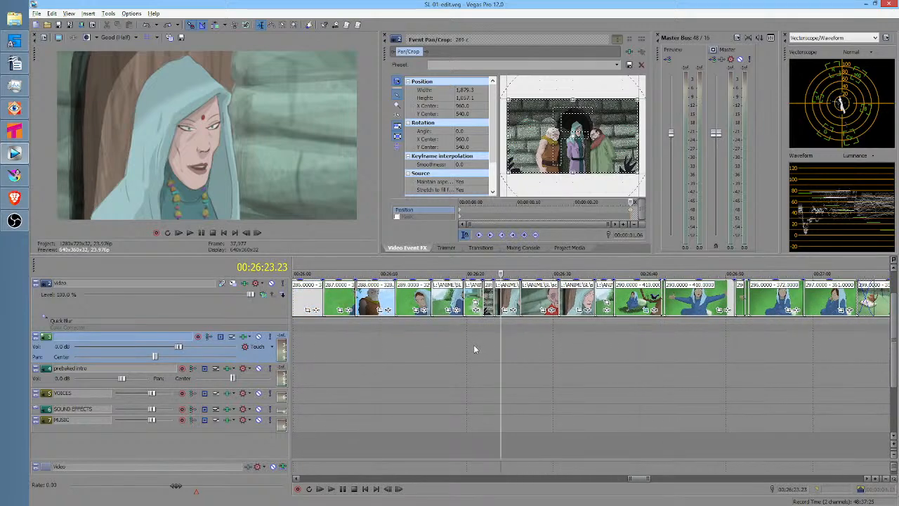
{"action": "left_click", "coordinate": [473, 344]}
{"action": "key", "text": "space"}
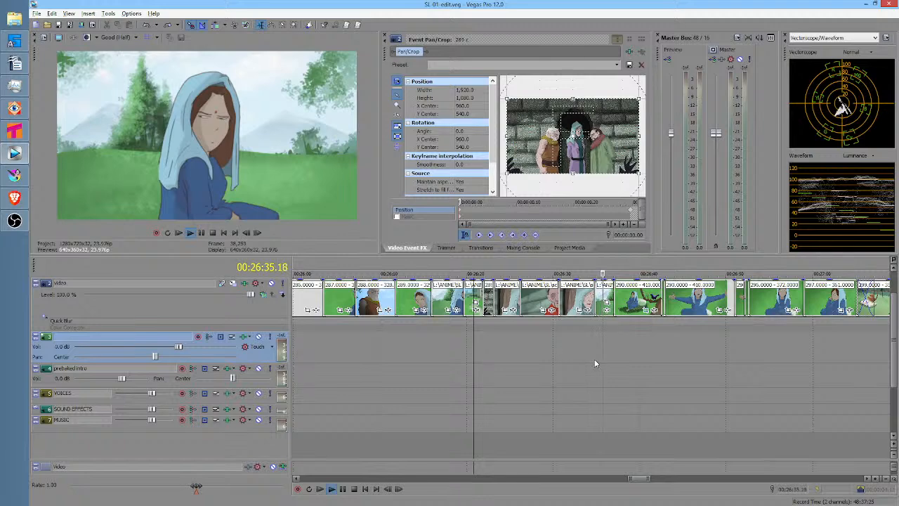
{"action": "middle_click", "coordinate": [581, 350]}
{"action": "middle_click", "coordinate": [610, 345]}
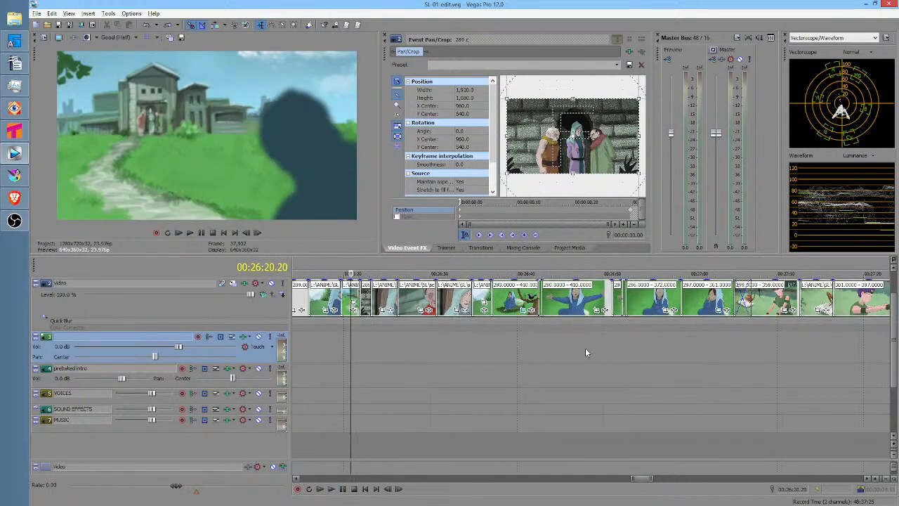
Check the frame at 00:27:56.06, and play the edit from 00:27:58.03 to about 00:28:51
{"action": "scroll", "coordinate": [585, 351], "scroll_direction": "down", "scroll_amount": 4}
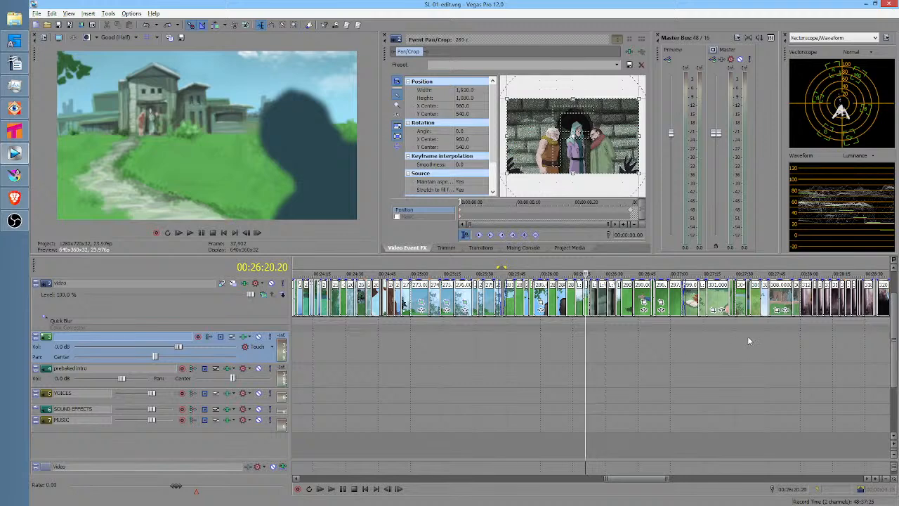
{"action": "left_click", "coordinate": [606, 351]}
{"action": "scroll", "coordinate": [632, 353], "scroll_direction": "up", "scroll_amount": 4}
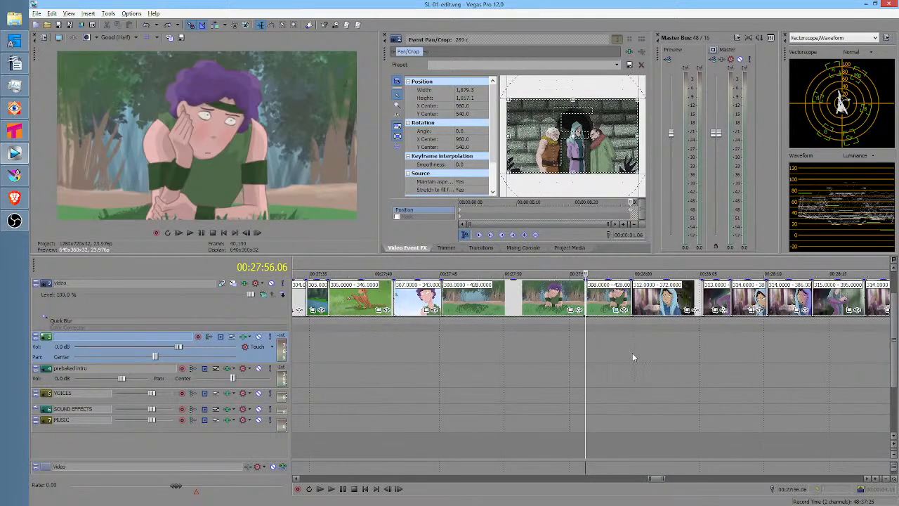
{"action": "left_click", "coordinate": [610, 353]}
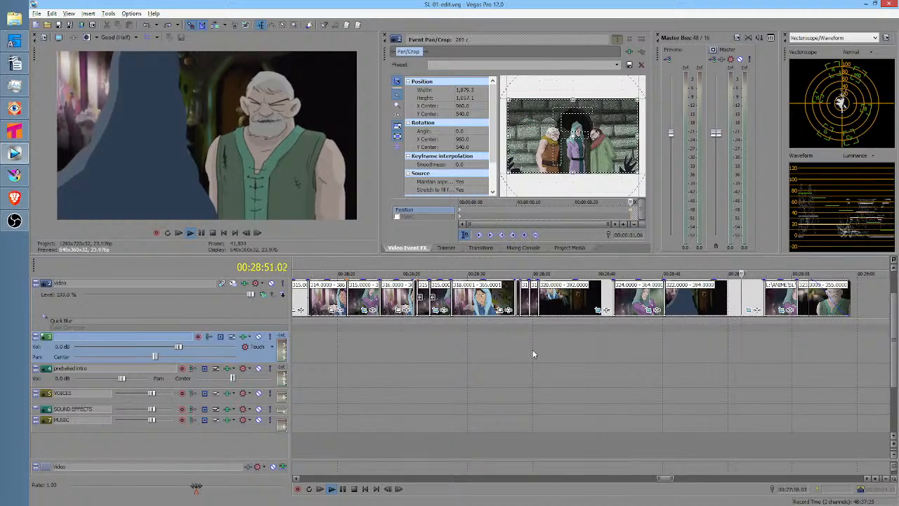
{"action": "key", "text": "space"}
Check the frame at 00:28:12.03, and mark the range from 00:27:41.12 to the end of the last clip
{"action": "left_click", "coordinate": [534, 354]}
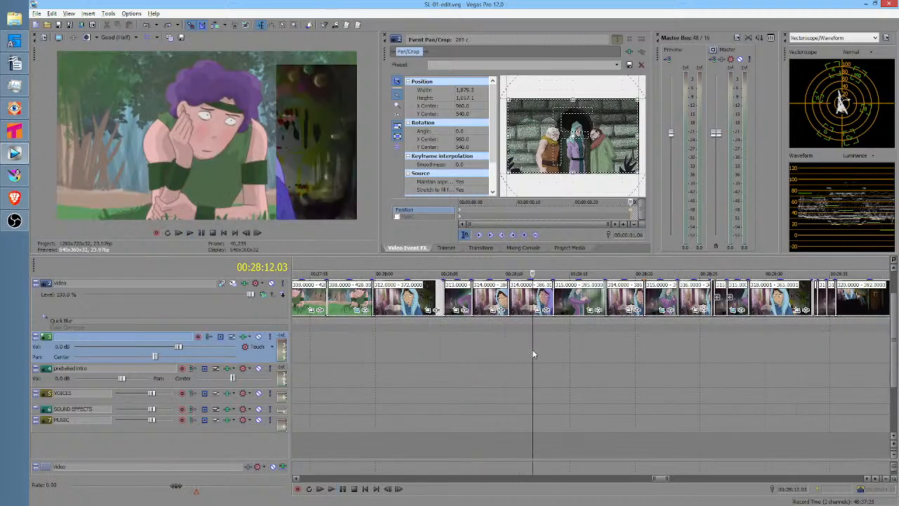
{"action": "scroll", "coordinate": [562, 347], "scroll_direction": "down", "scroll_amount": 4}
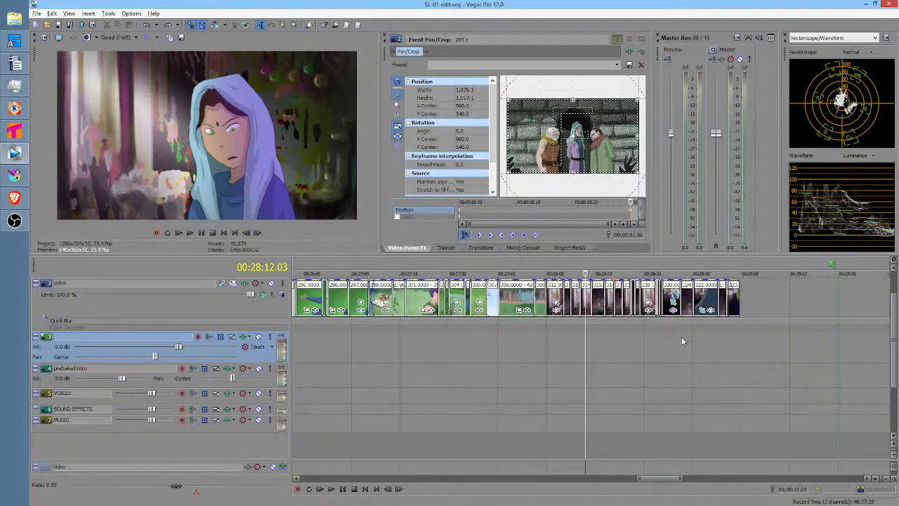
{"action": "left_click_drag", "start_coordinate": [739, 328], "coordinate": [489, 322]}
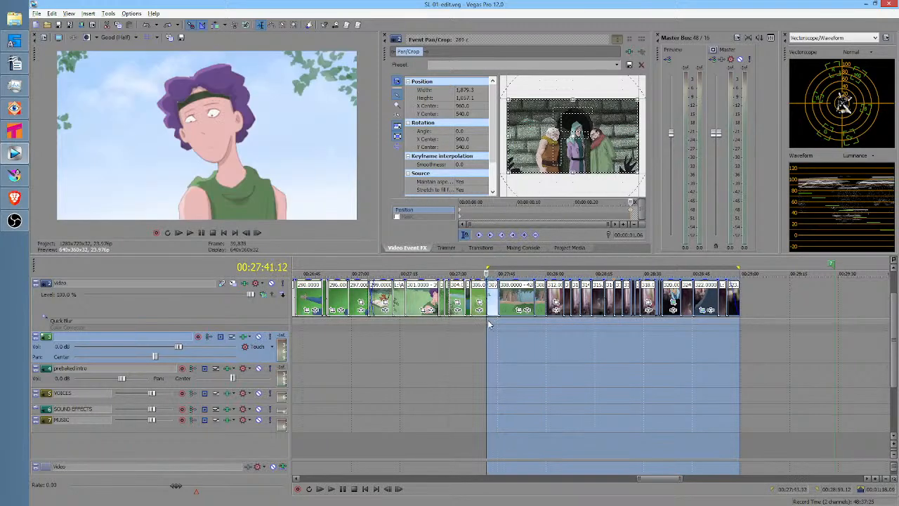
{"action": "scroll", "coordinate": [574, 333], "scroll_direction": "down", "scroll_amount": 1}
{"action": "scroll", "coordinate": [581, 335], "scroll_direction": "up", "scroll_amount": 1}
{"action": "scroll", "coordinate": [577, 334], "scroll_direction": "up", "scroll_amount": 2}
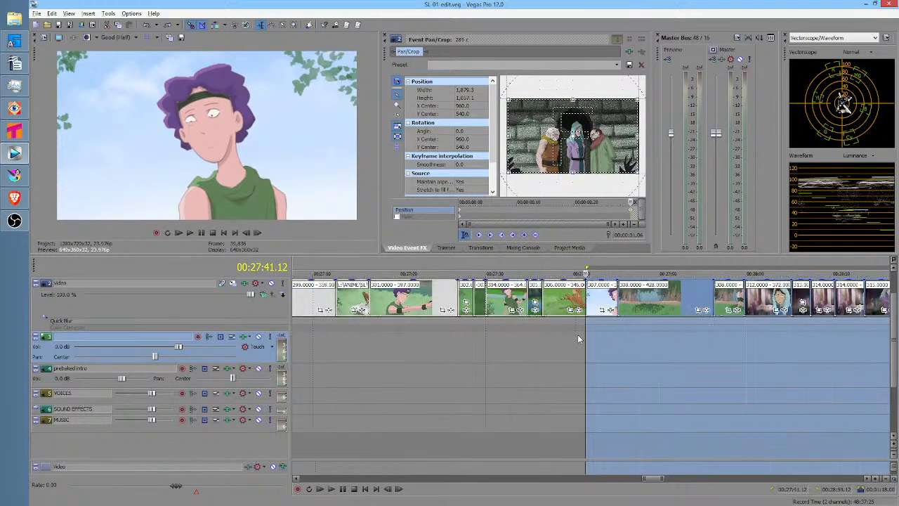
Mark the section from 00:22:58.04 to 00:28:52.20, play it from its start, and stop
{"action": "left_click_drag", "start_coordinate": [542, 336], "coordinate": [350, 328]}
{"action": "scroll", "coordinate": [638, 347], "scroll_direction": "down", "scroll_amount": 6}
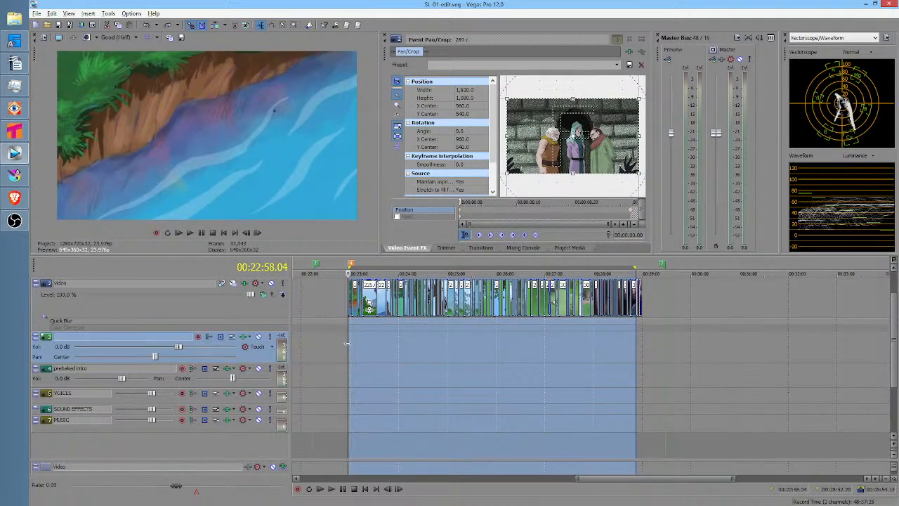
{"action": "key", "text": "space"}
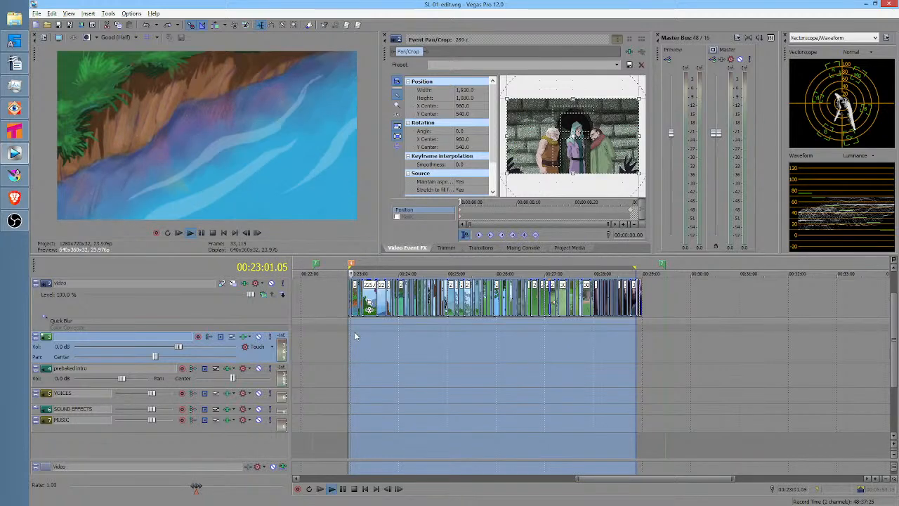
{"action": "key", "text": "space"}
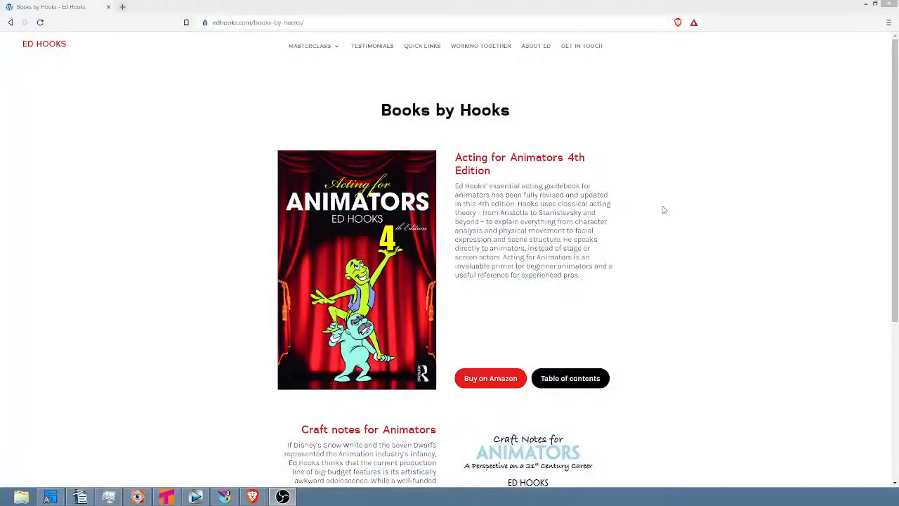
Look through both animation books on the Books by Hooks page in the web browser
{"action": "scroll", "coordinate": [671, 193], "scroll_direction": "down", "scroll_amount": 3}
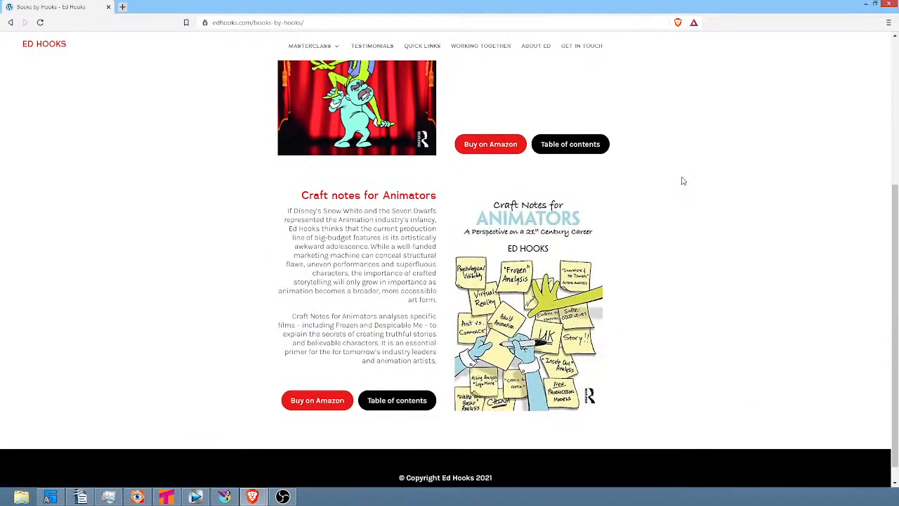
{"action": "scroll", "coordinate": [681, 181], "scroll_direction": "up", "scroll_amount": 3}
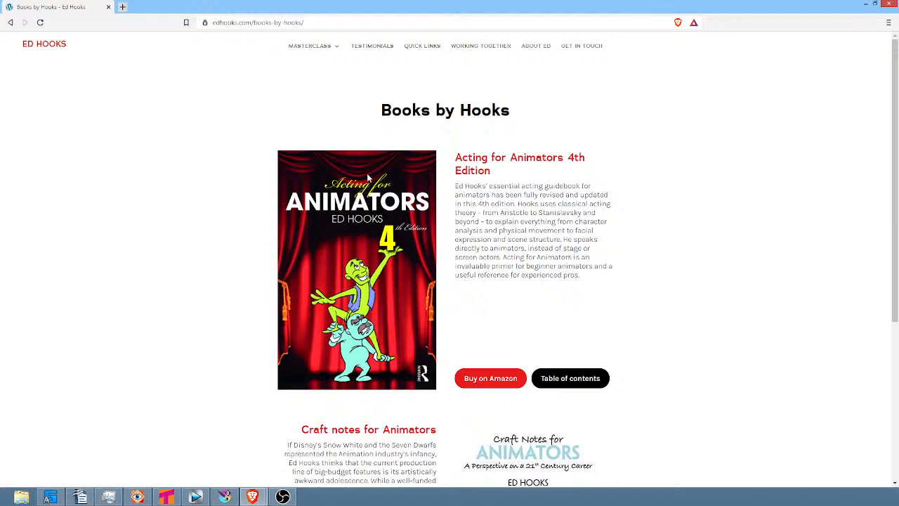
Switch back to Krita and save the scene file -312.png.kra
{"action": "scroll", "coordinate": [374, 179], "scroll_direction": "up", "scroll_amount": 1, "text": "ctrl"}
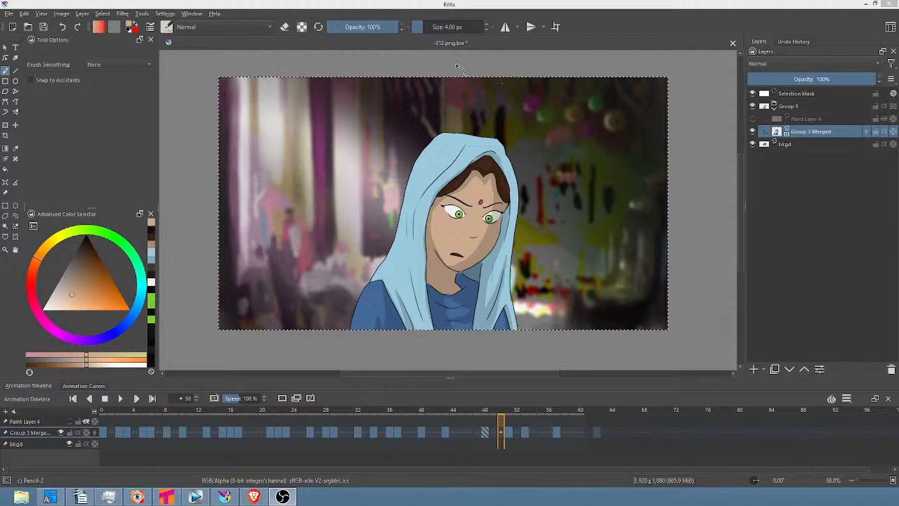
{"action": "left_click", "coordinate": [337, 9]}
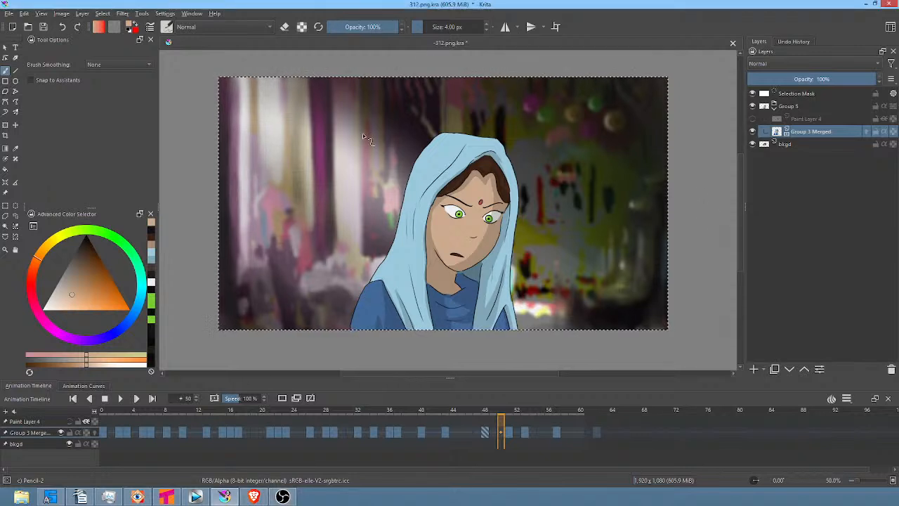
{"action": "scroll", "coordinate": [362, 131], "scroll_direction": "up", "scroll_amount": 1}
{"action": "left_click_drag", "start_coordinate": [378, 143], "coordinate": [366, 121]}
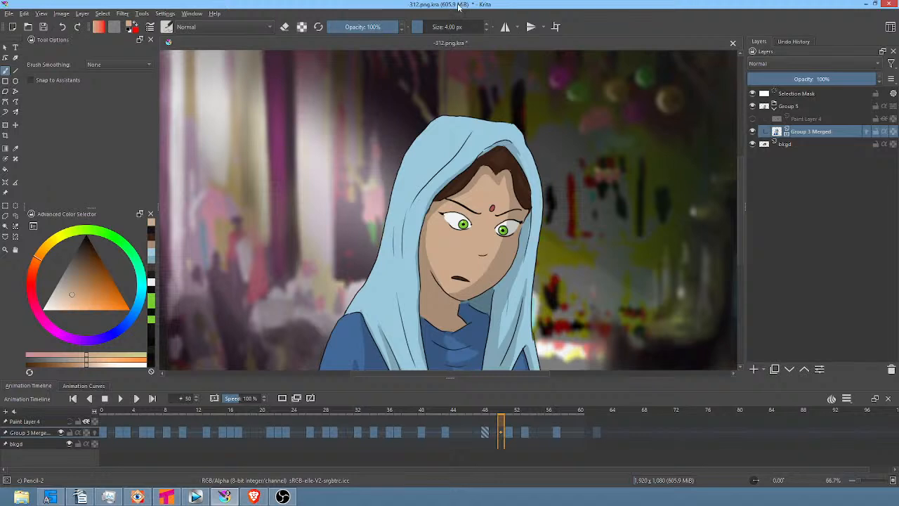
{"action": "left_click", "coordinate": [42, 27]}
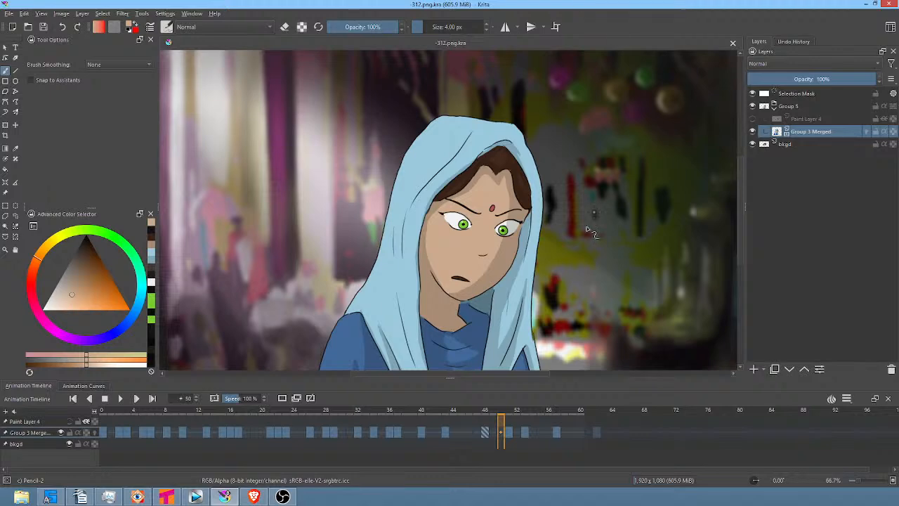
Return the animation to frame 0 and save the scene again, then play it from the first frame
{"action": "left_click_drag", "start_coordinate": [422, 409], "coordinate": [106, 436]}
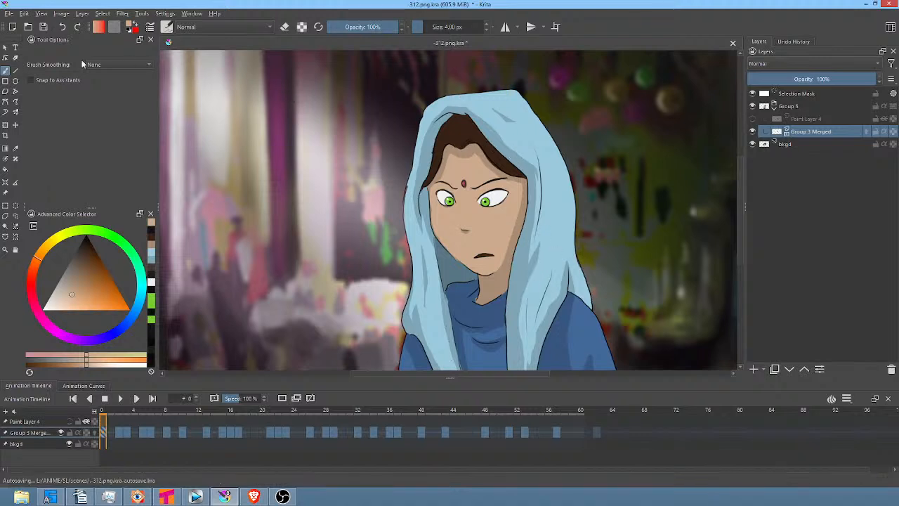
{"action": "left_click", "coordinate": [43, 29]}
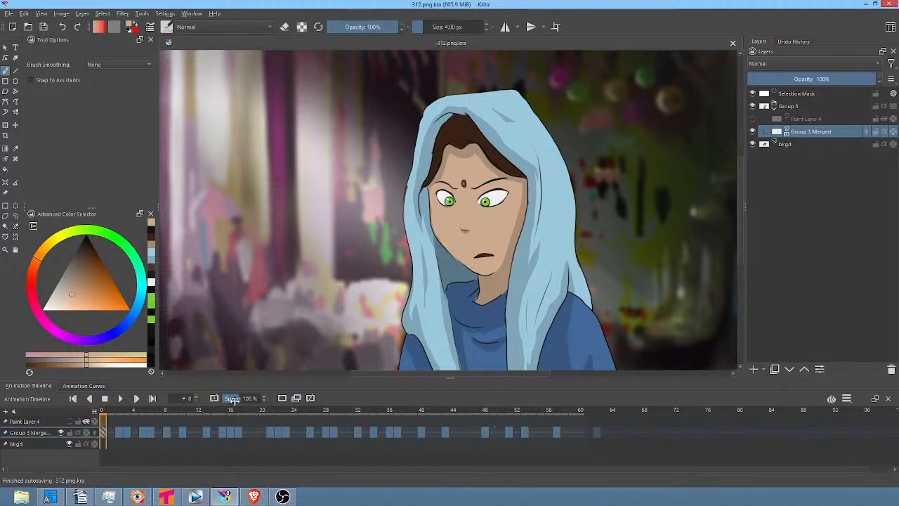
{"action": "left_click", "coordinate": [102, 432]}
{"action": "key", "text": "space"}
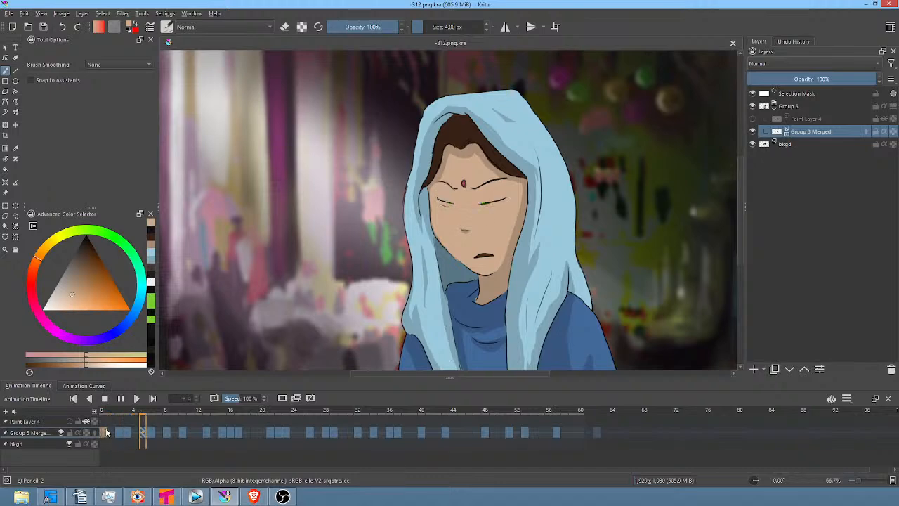